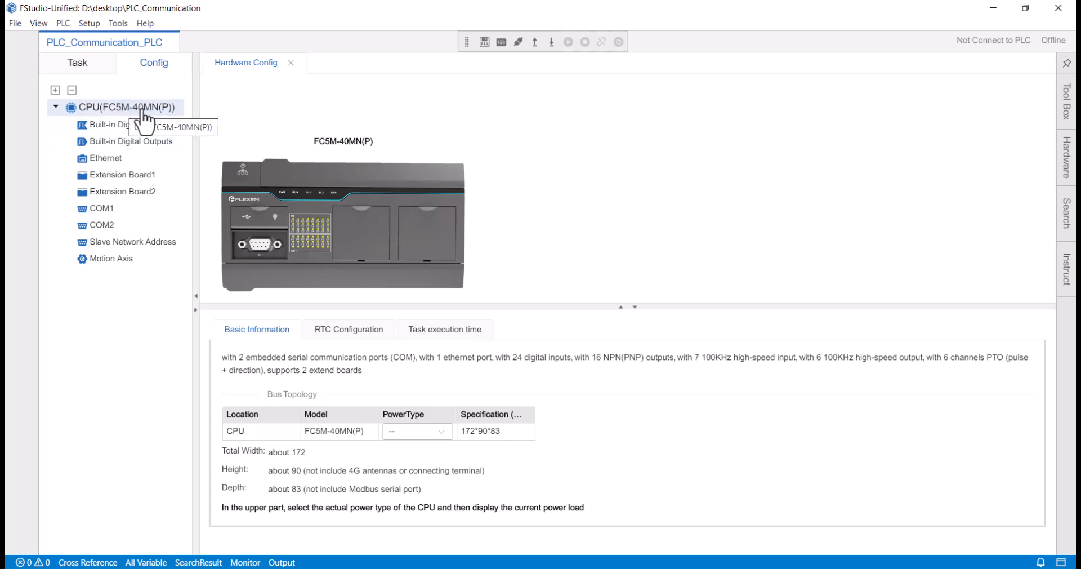
Step: Set the CPU's power type to DC and open the Ethernet port's IP settings
left_click(417, 432)
left_click(398, 502)
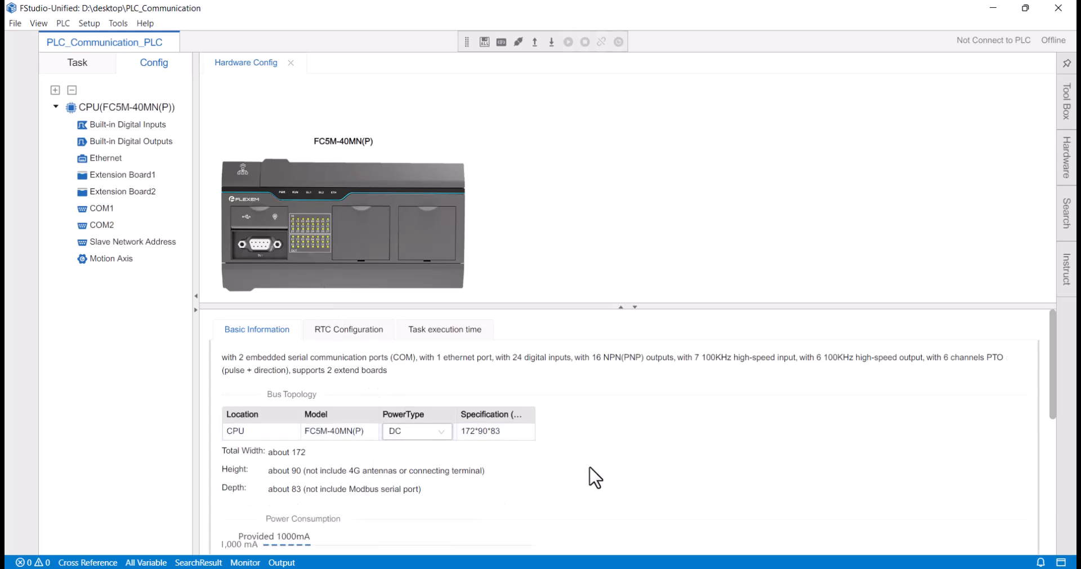
left_click(121, 158)
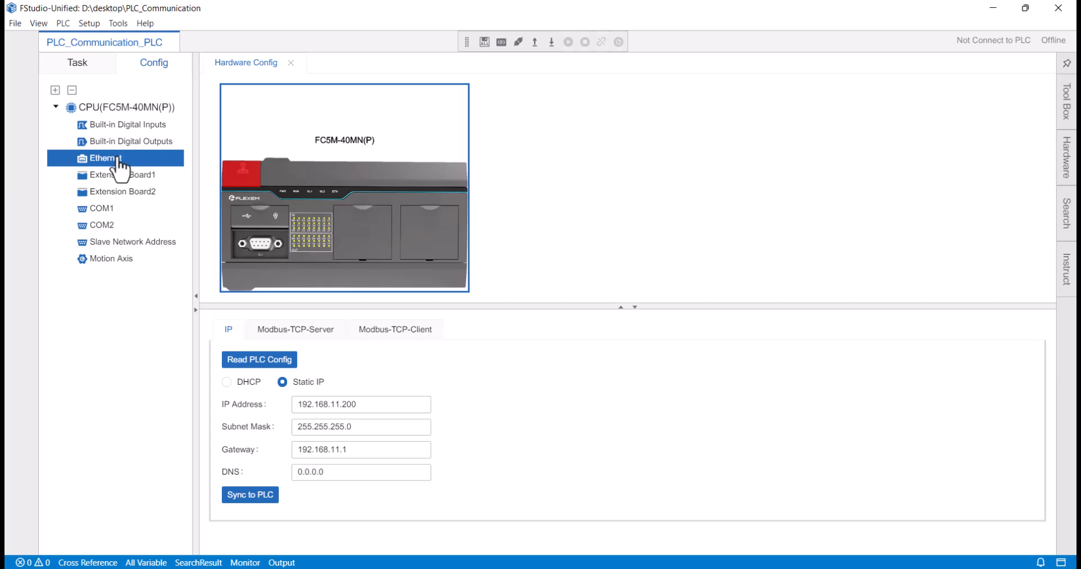
Step: Enable the COM1 serial port and set it to Master mode
left_click(105, 209)
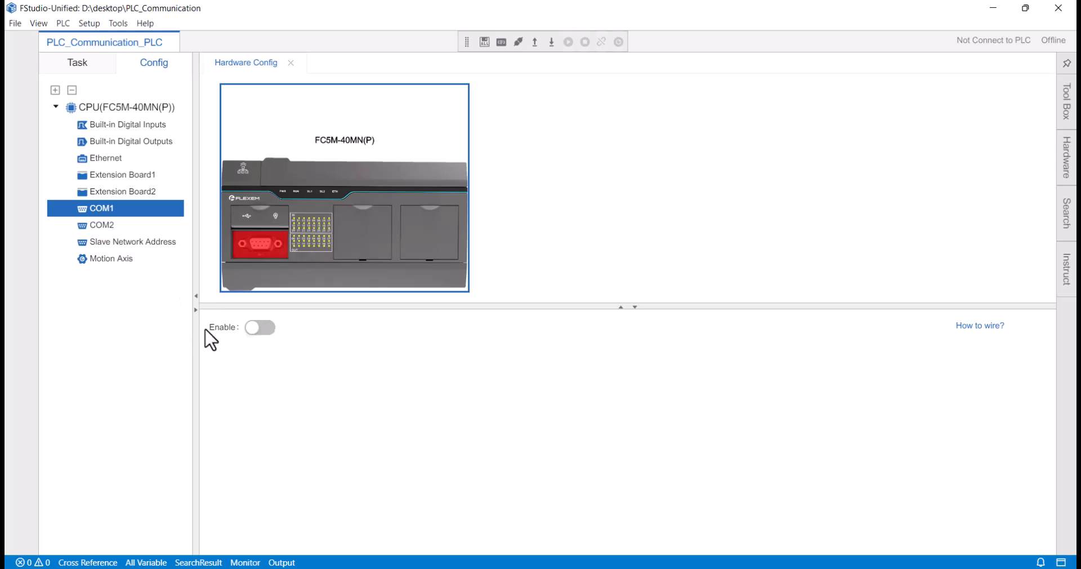
left_click(272, 327)
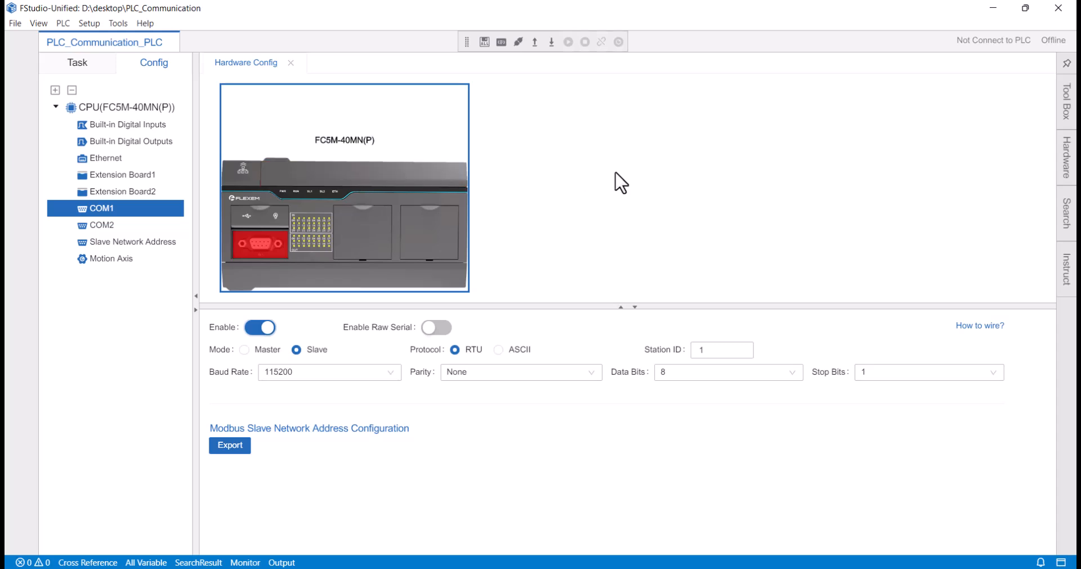
left_click(245, 349)
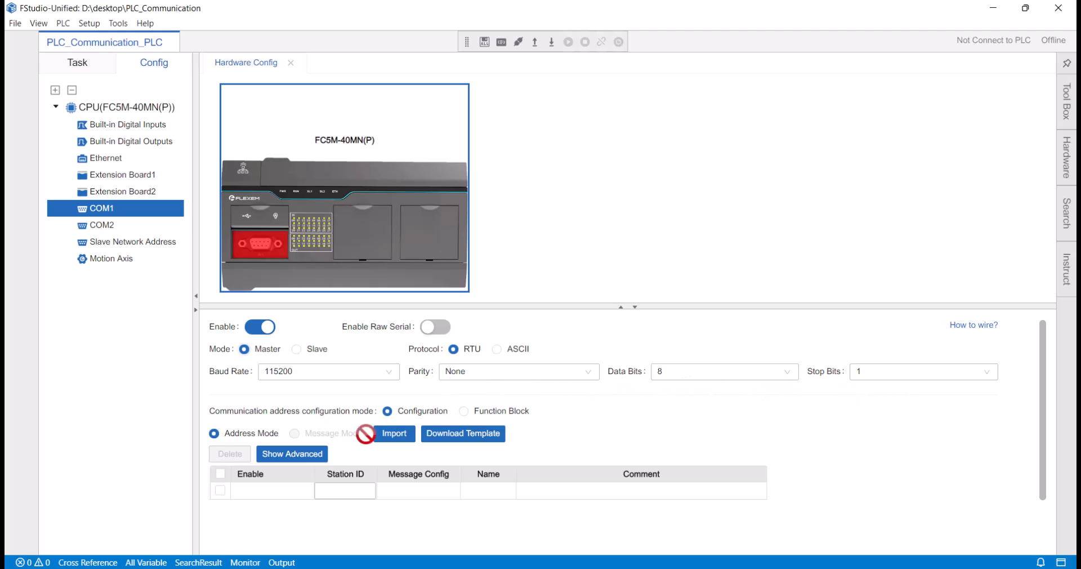
Step: Add a slave with station ID 1 to COM1 and switch its address configuration to Message Mode
left_click(343, 494)
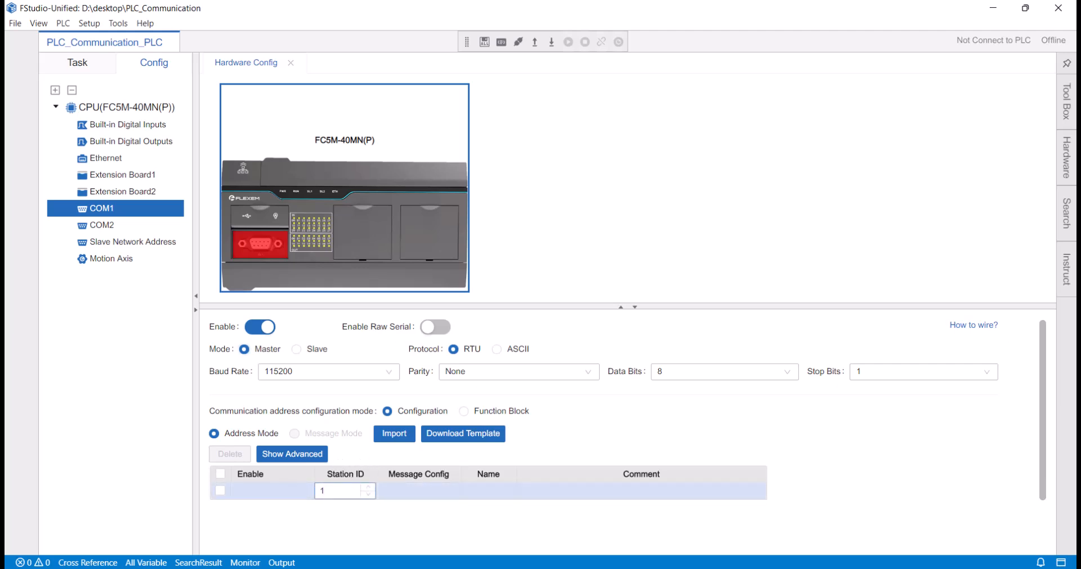
left_click(628, 424)
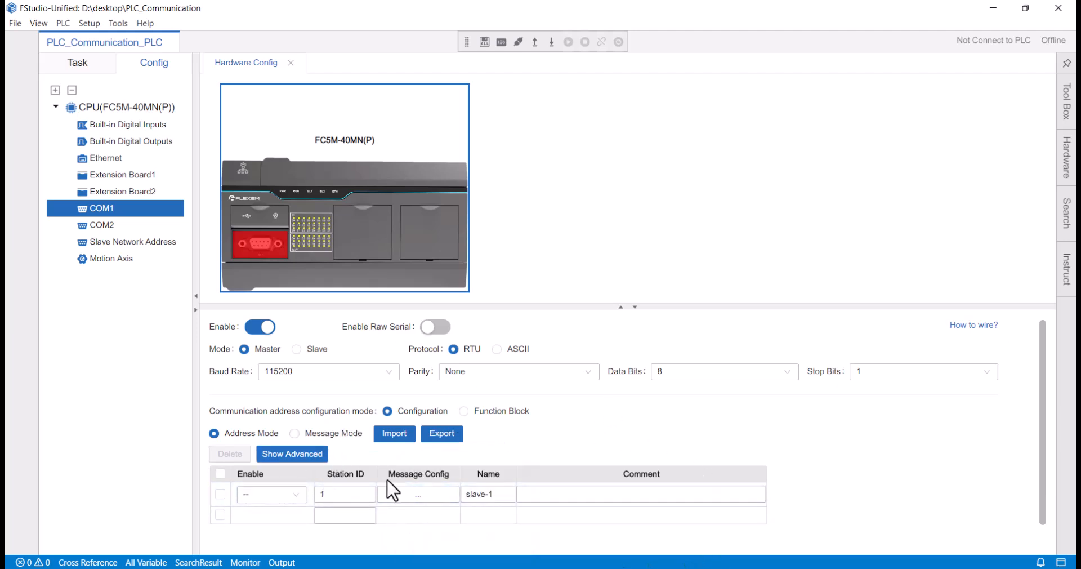
left_click(401, 496)
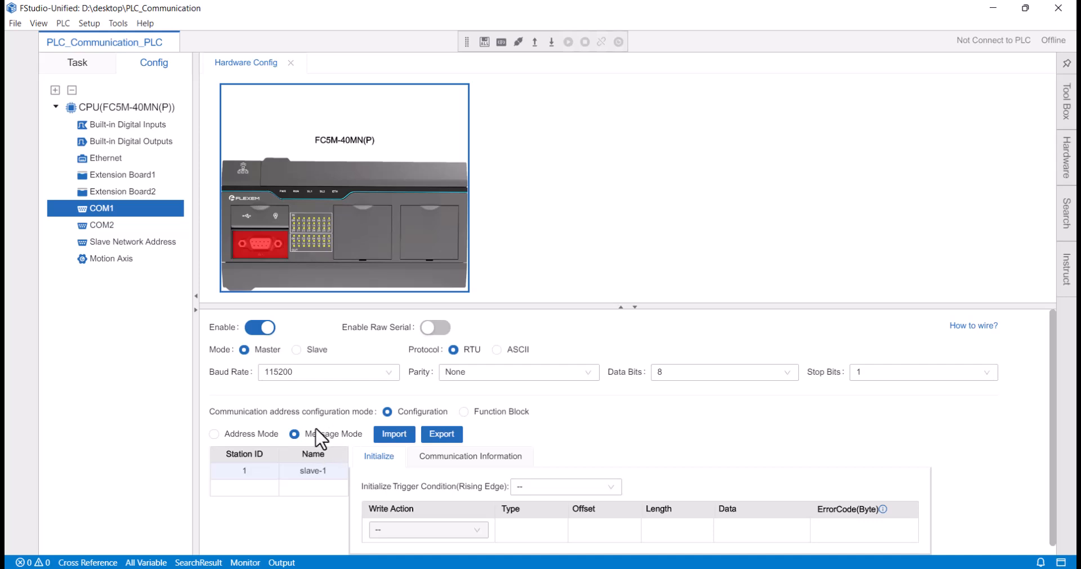
scroll(361, 442, "down", 1)
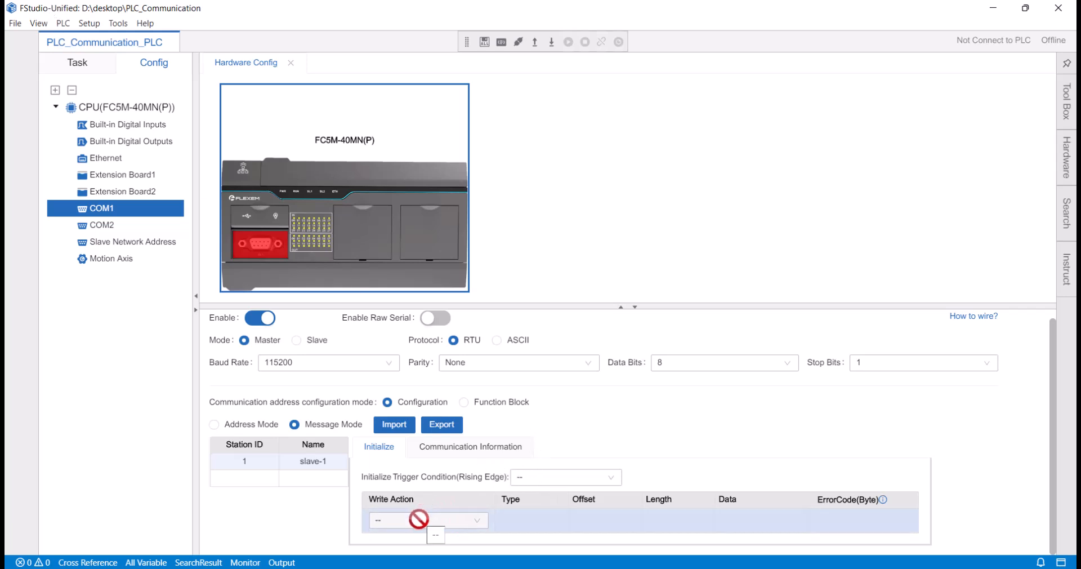
left_click(529, 478)
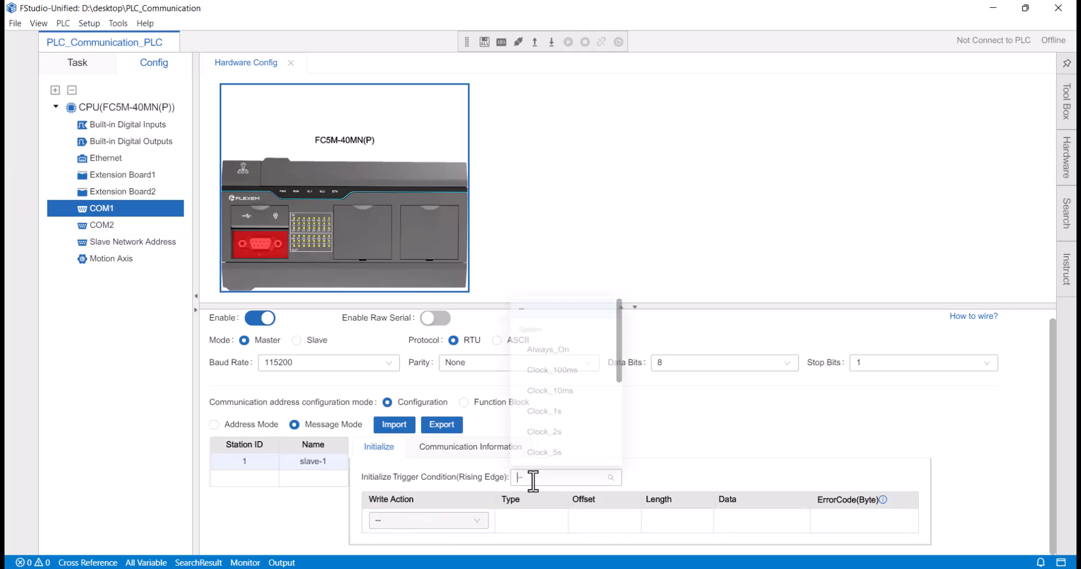
left_click(566, 341)
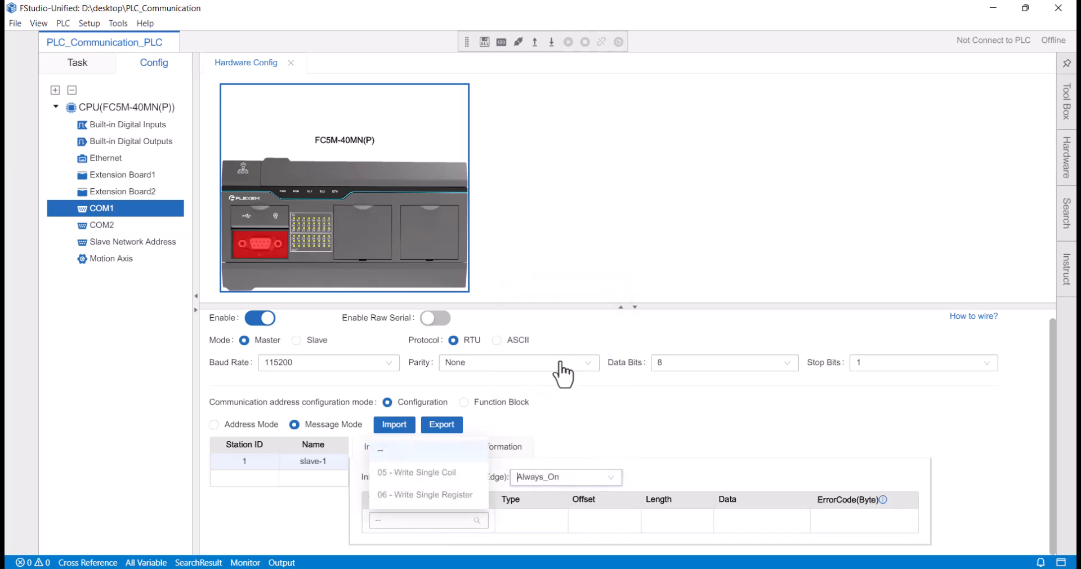
left_click(593, 480)
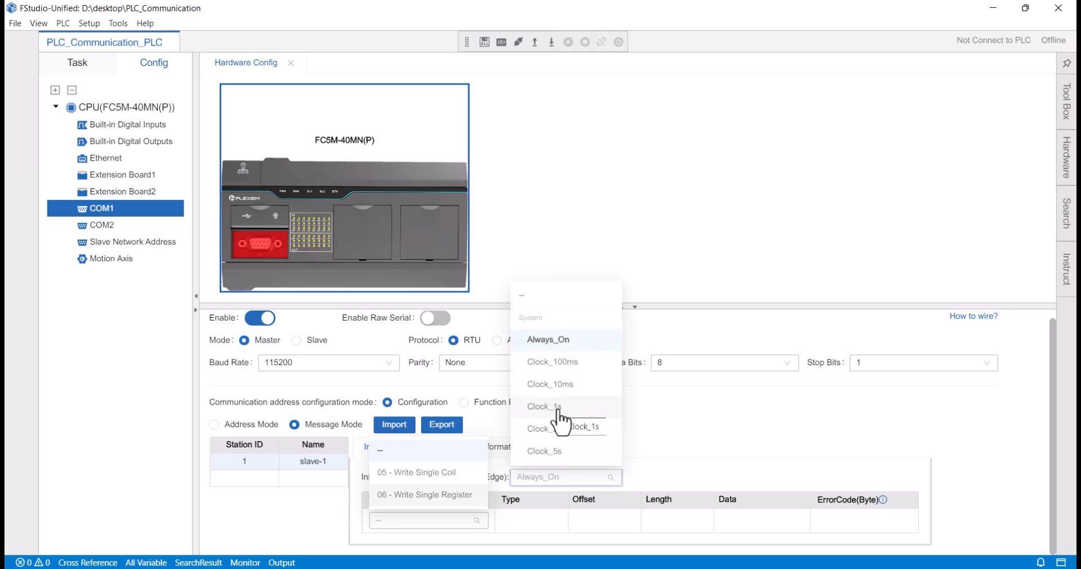
left_click(693, 442)
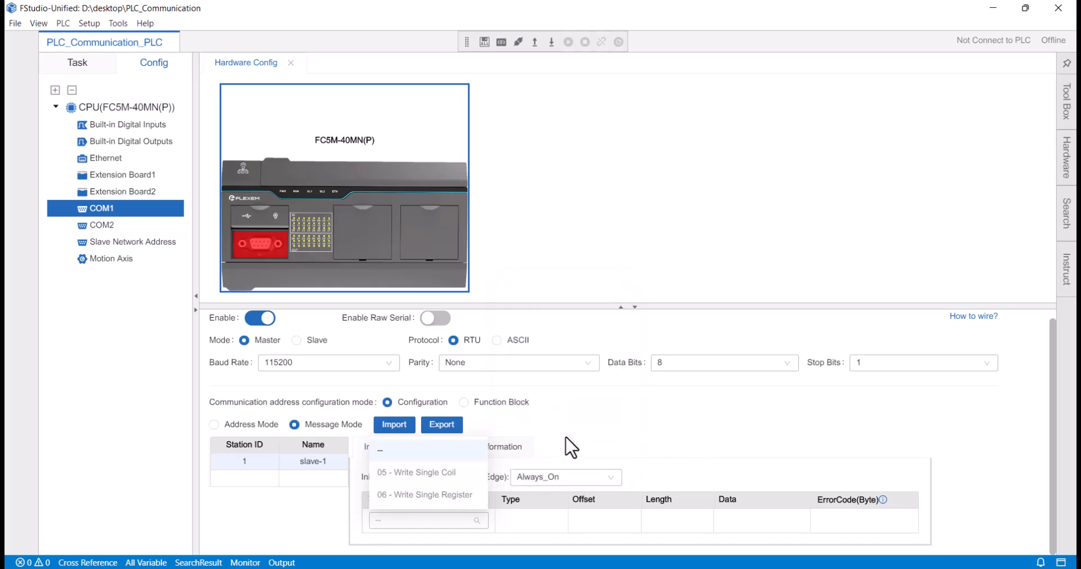
left_click(592, 479)
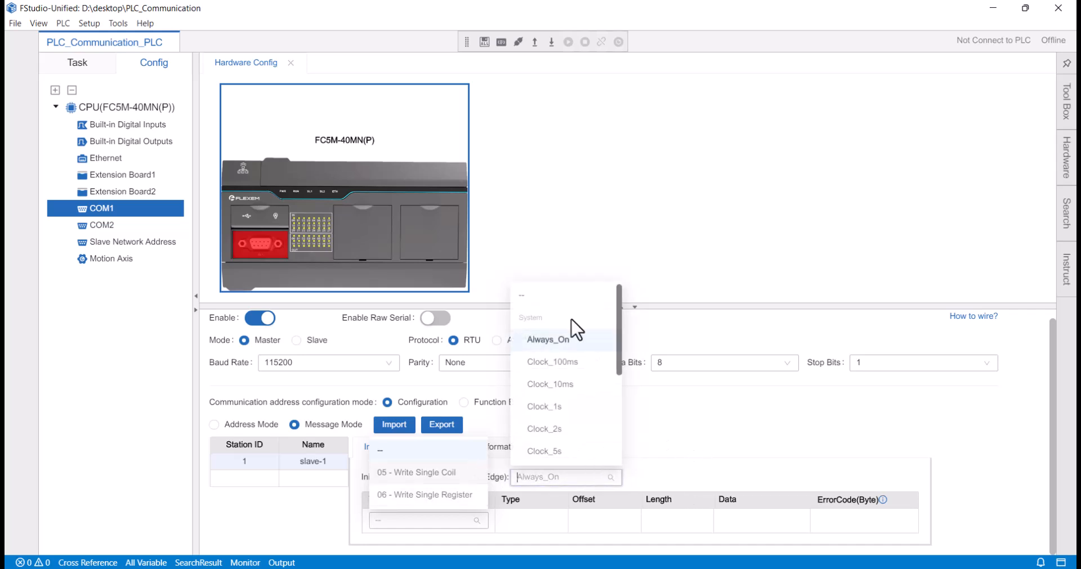
left_click(559, 296)
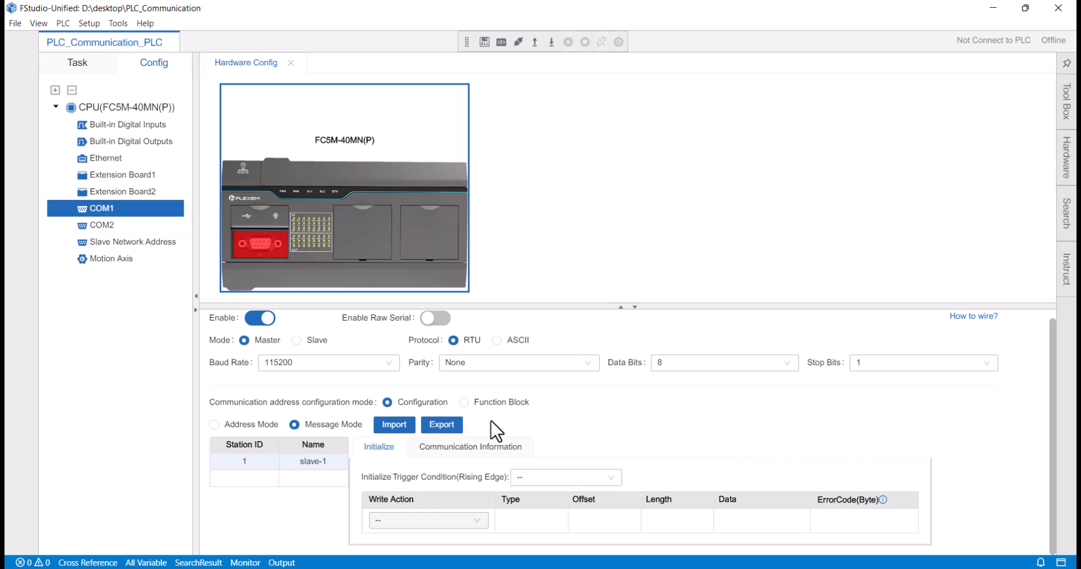
Step: Open slave-1's communication information and examine the available read/write function codes
left_click(490, 448)
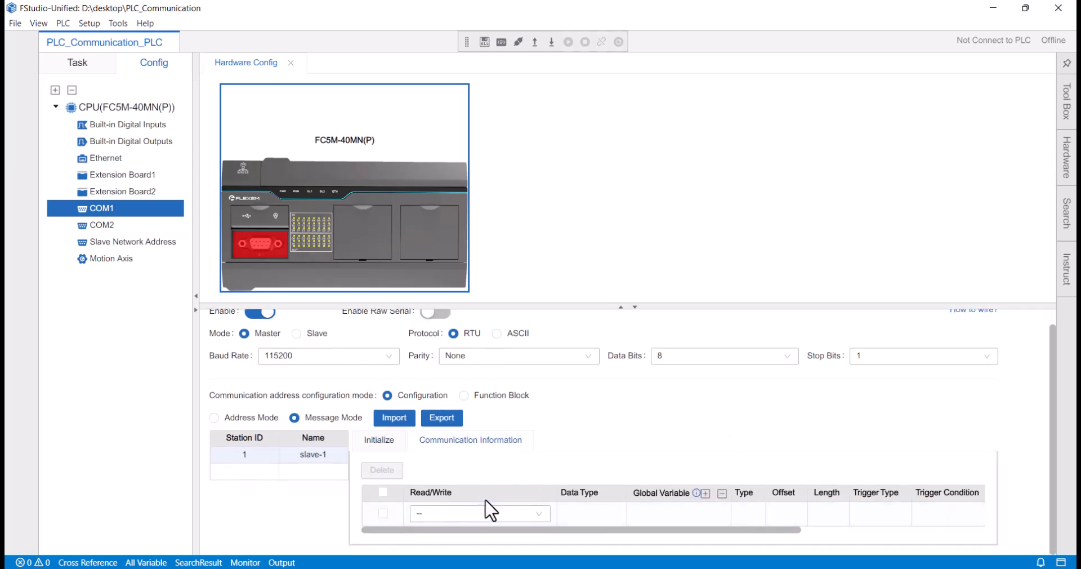
left_click(475, 513)
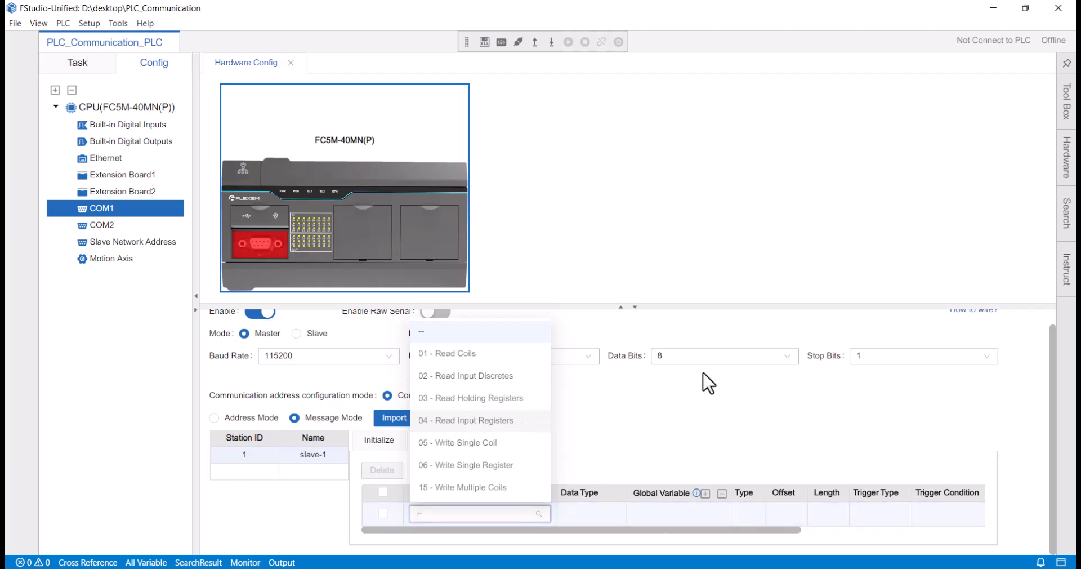
left_click(689, 440)
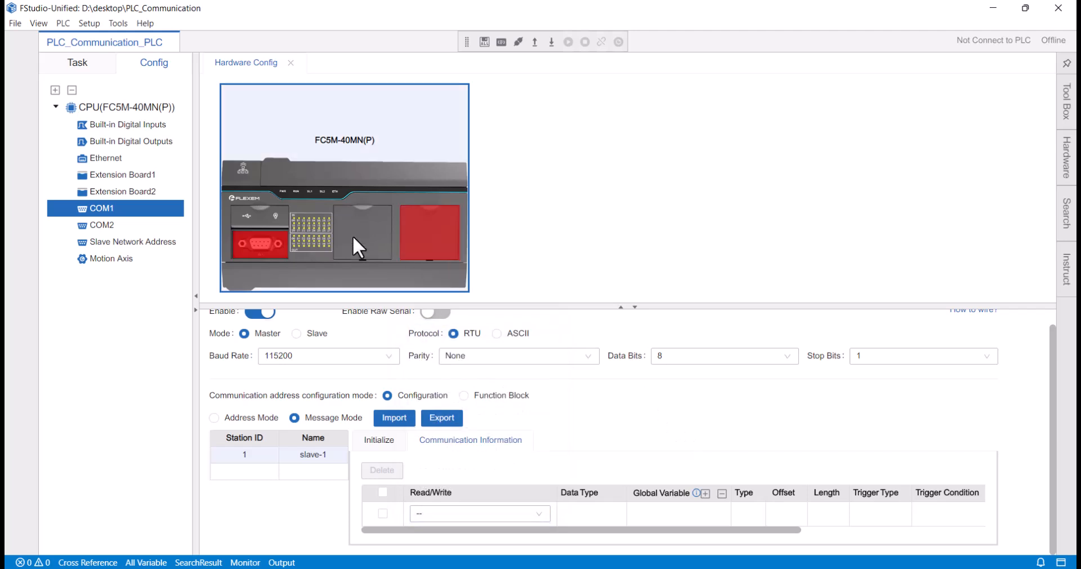
Step: Open the GLOBAL variable table and add three default BOOL variables
left_click(79, 64)
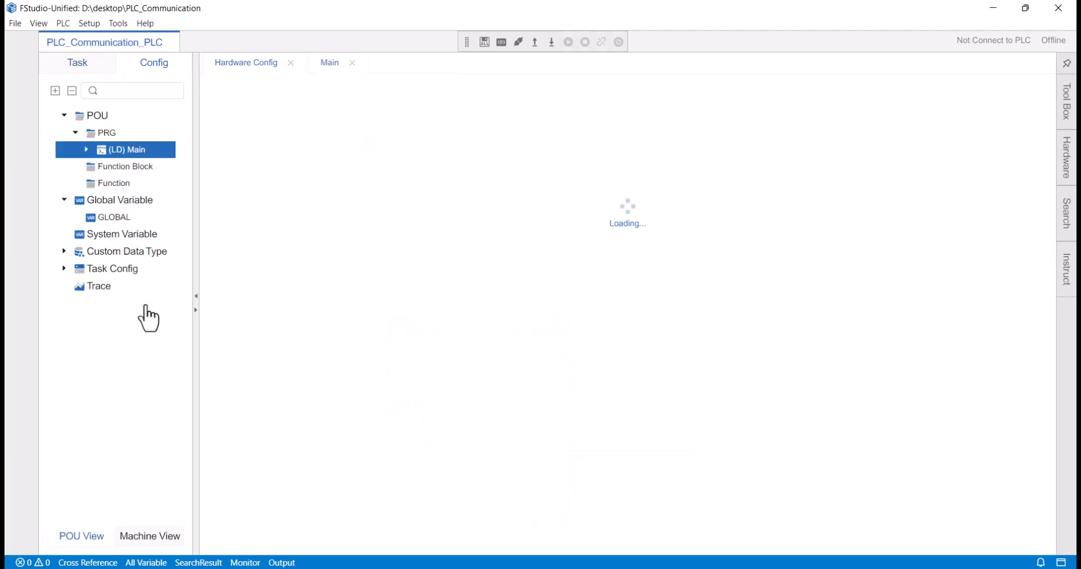
double_click(111, 219)
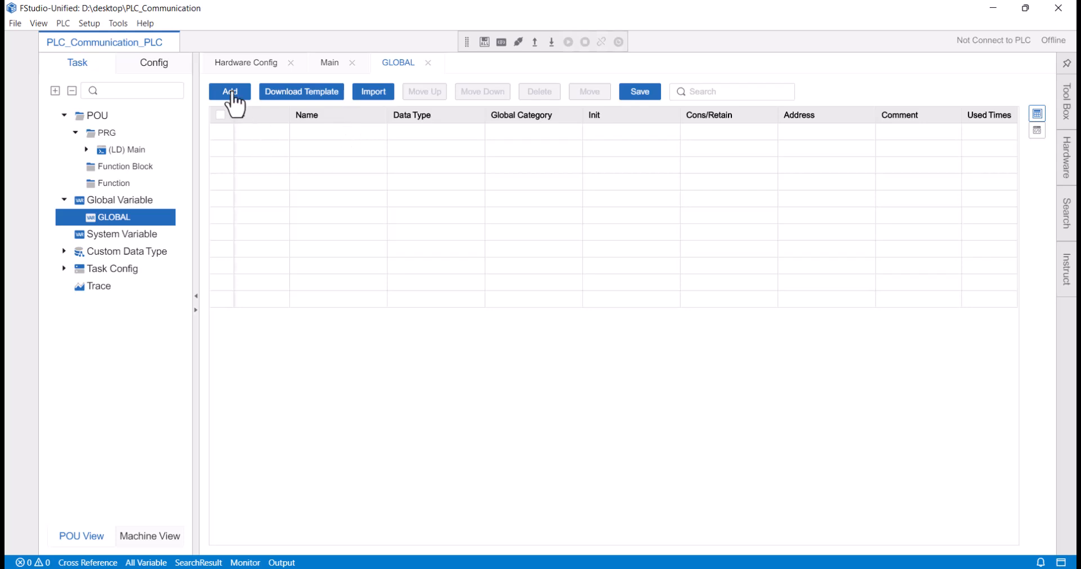
left_click(231, 92)
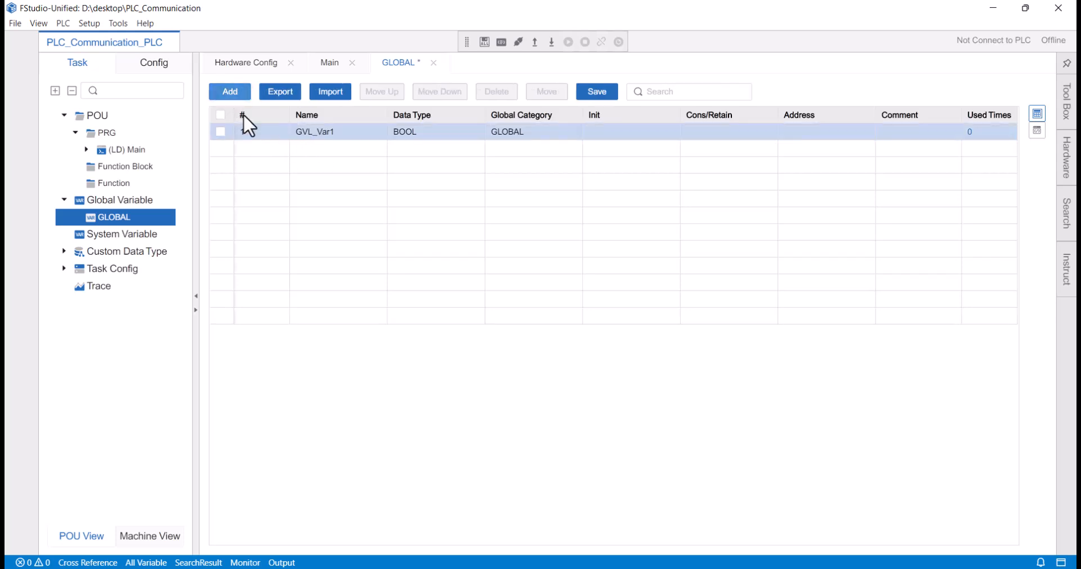
left_click(228, 94)
left_click(228, 94)
Step: Add a global variable named value with data type INT and autofill it down two more rows
double_click(321, 181)
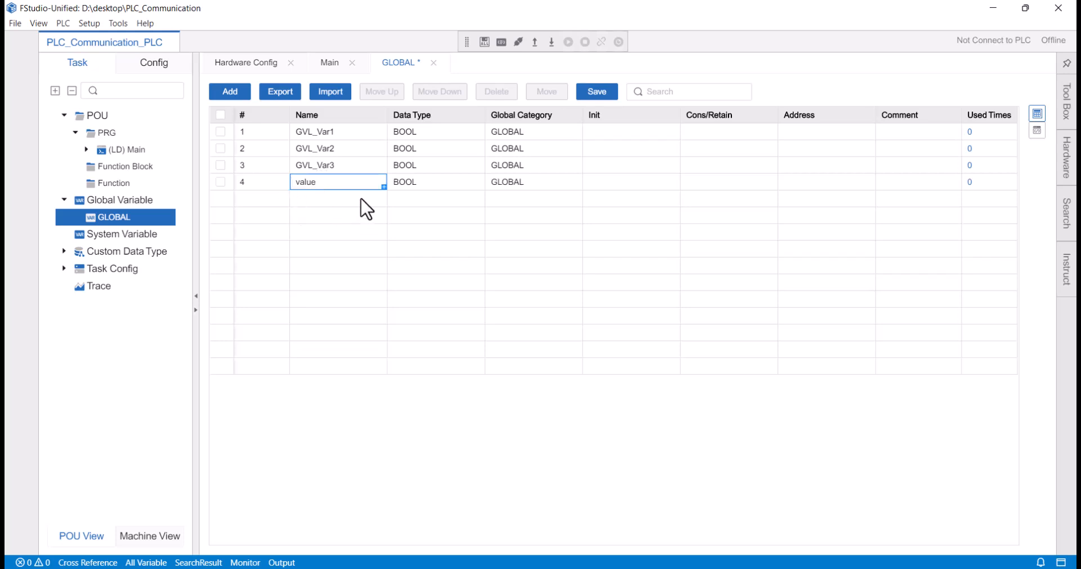
left_click(424, 183)
left_click(471, 182)
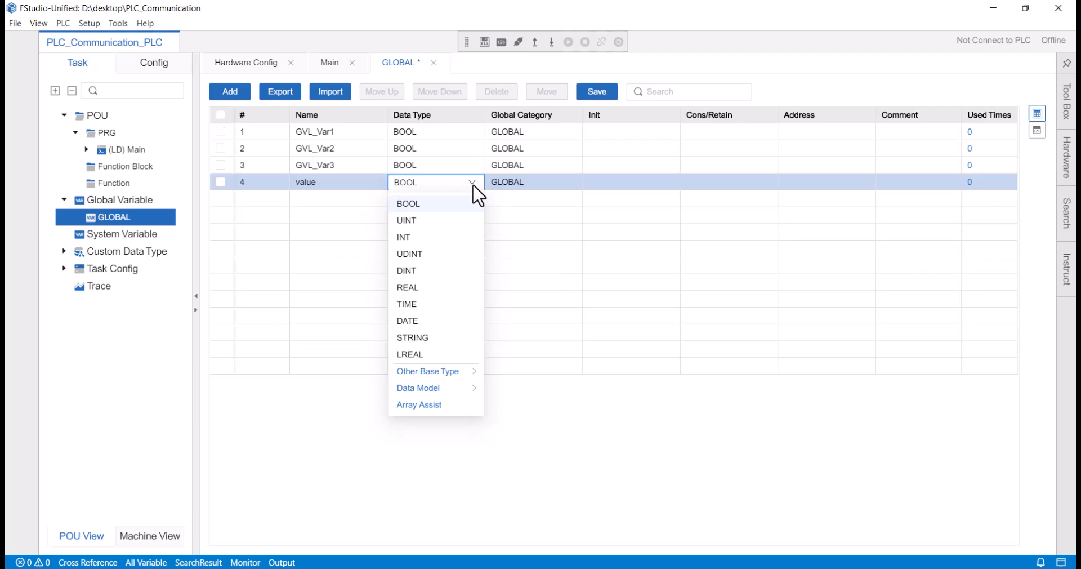
left_click(423, 239)
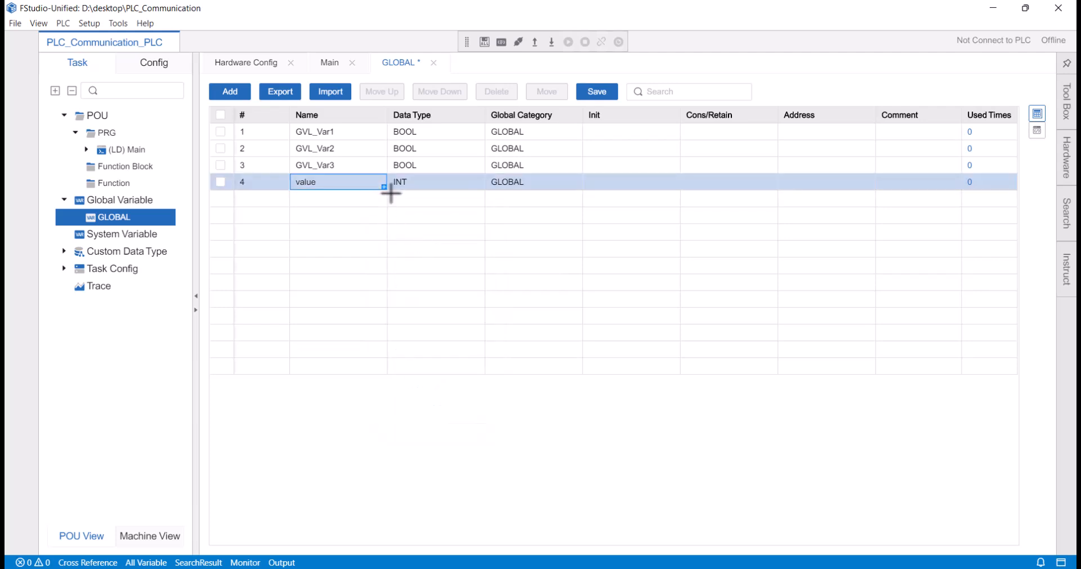
left_click_drag(384, 187, 396, 228)
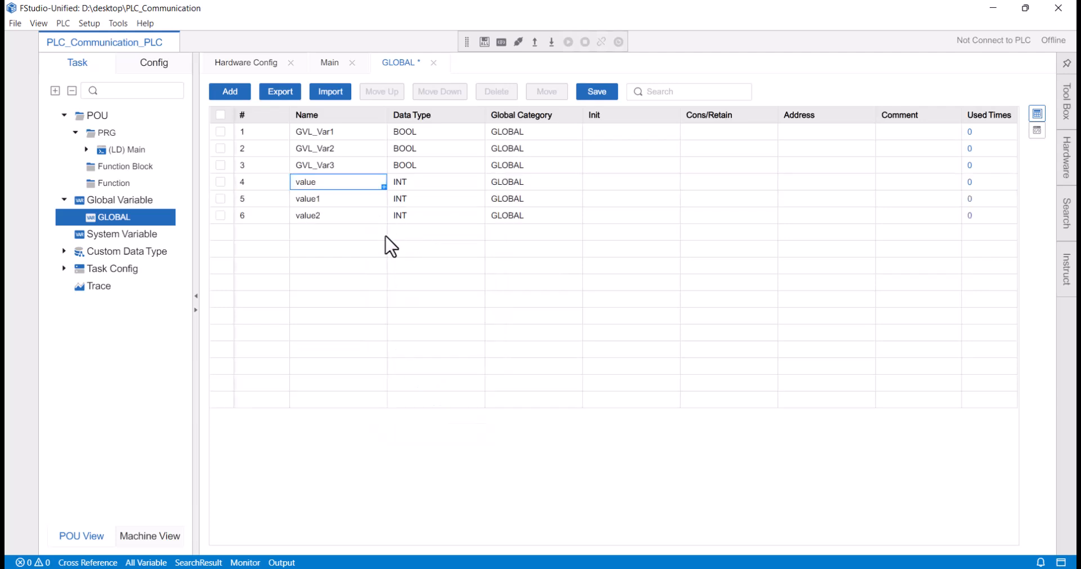
left_click(349, 249)
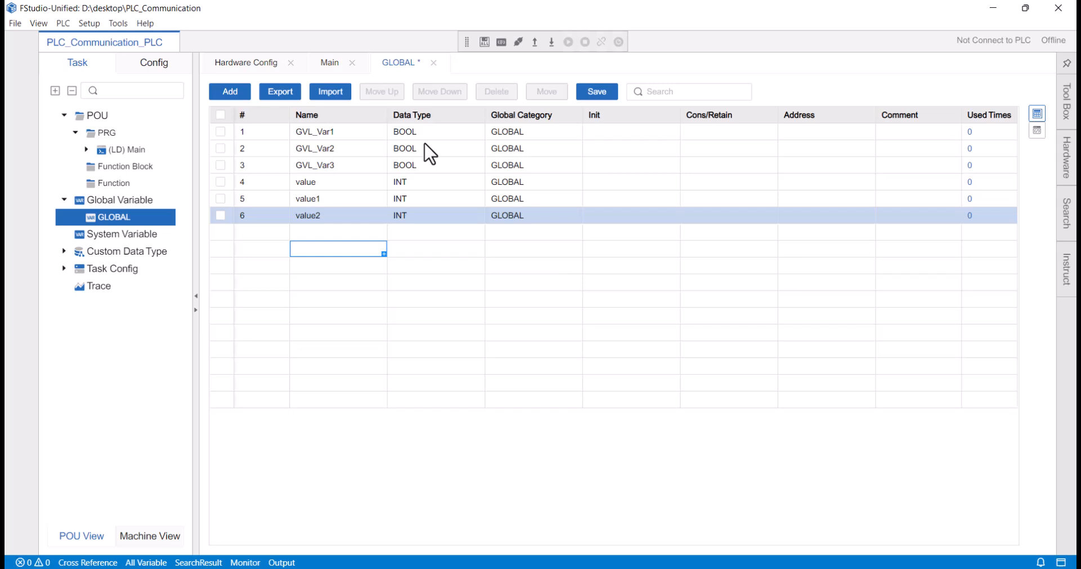
Step: Add a global variable named bbbb with data type WORD and autofill it down two more rows
double_click(324, 231)
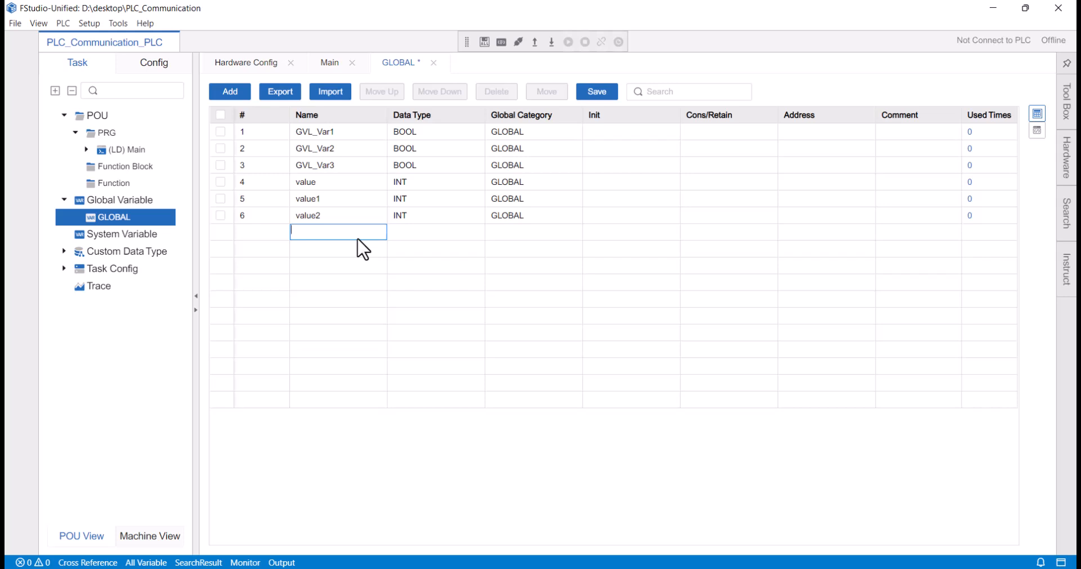
left_click(430, 238)
double_click(436, 234)
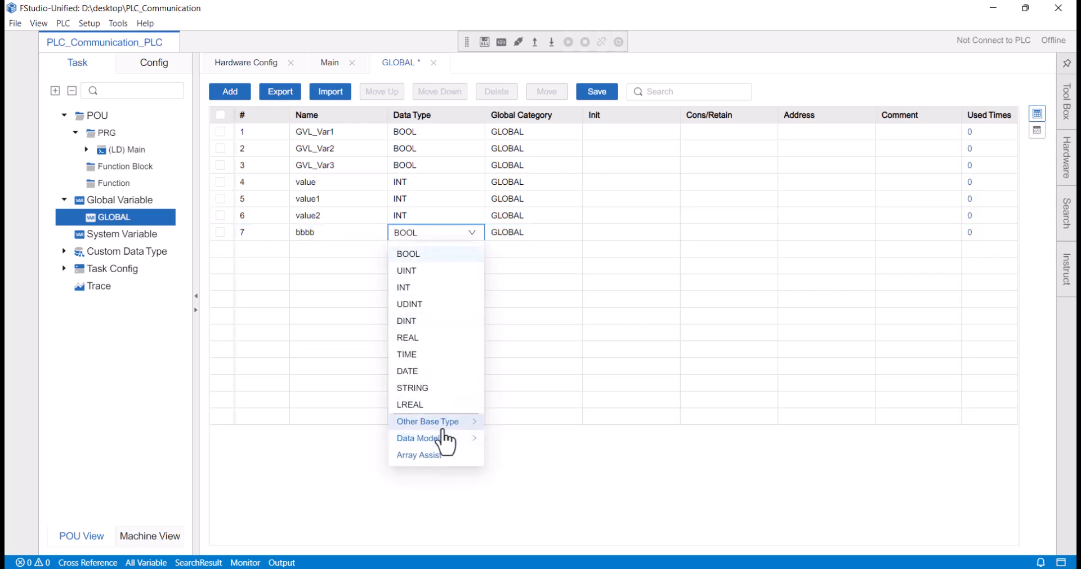
mouse_move(434, 421)
left_click(508, 348)
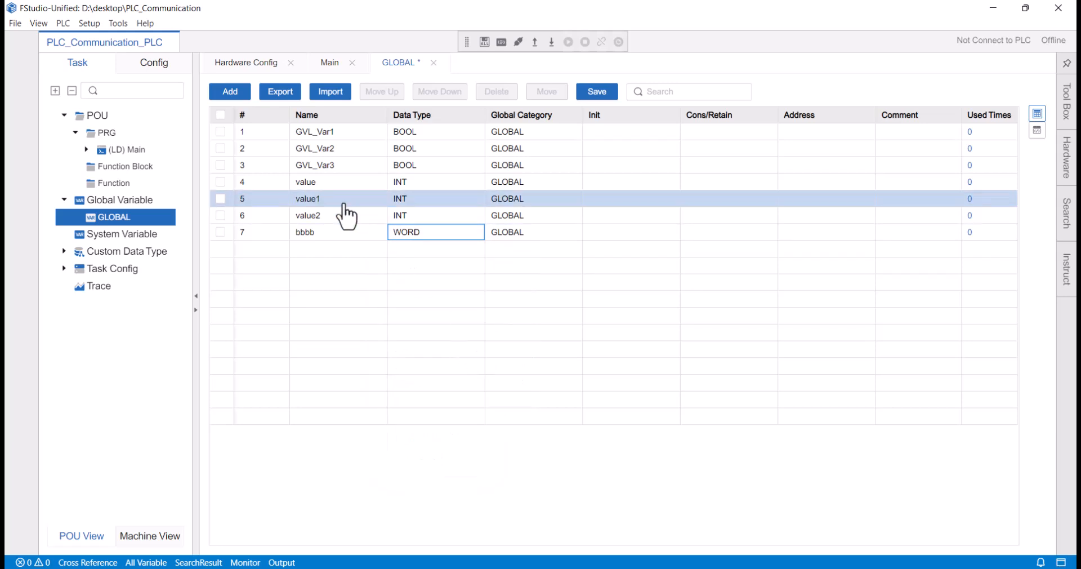
left_click(365, 237)
left_click_drag(388, 244, 390, 274)
left_click(322, 282)
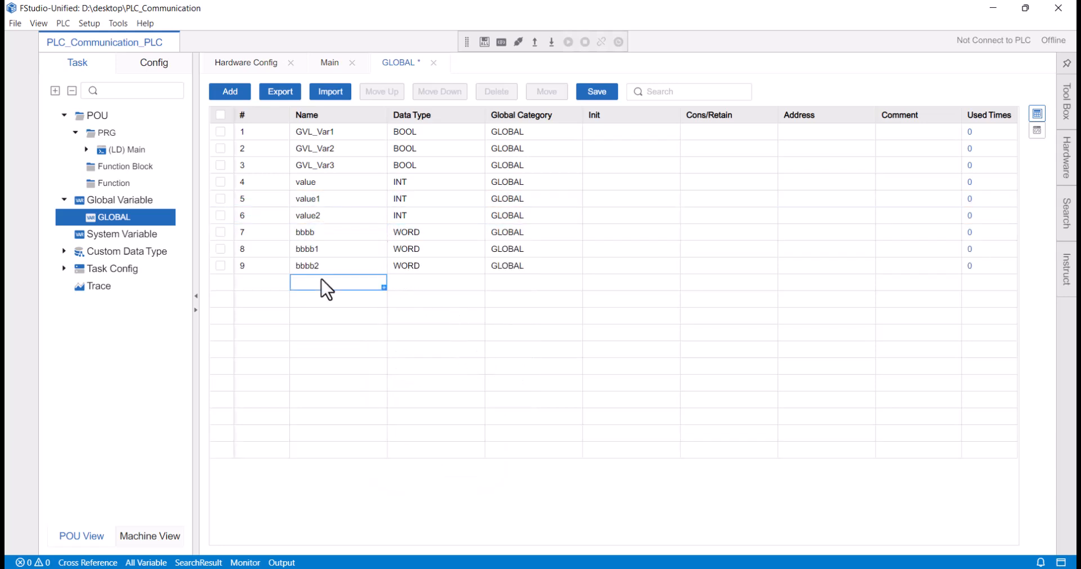
Step: Save the global variables and add a 04 - Read Input Registers request to slave-1 on COM1
left_click(161, 73)
key("ctrl+s")
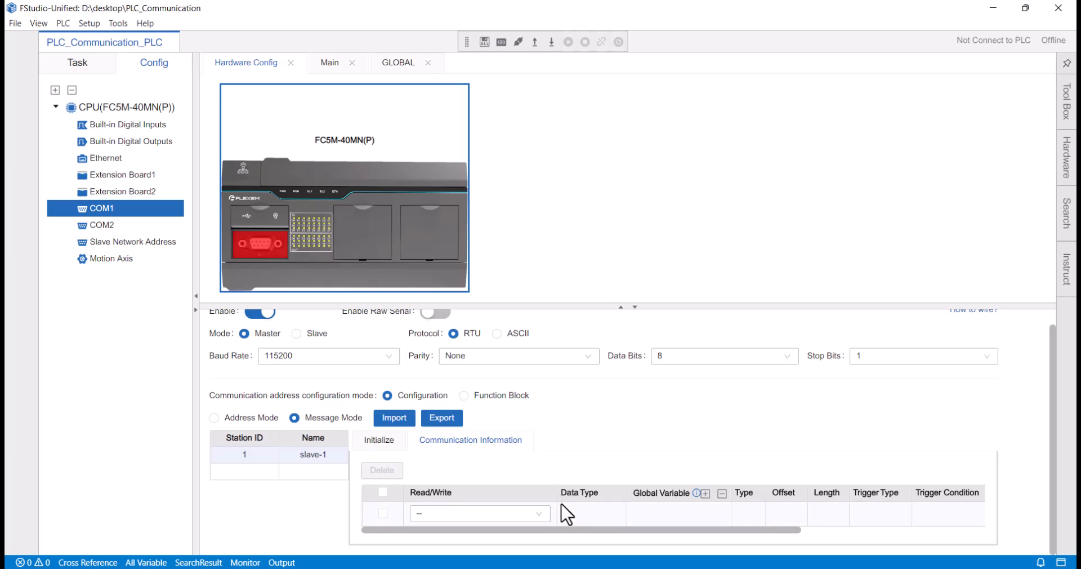
left_click(538, 514)
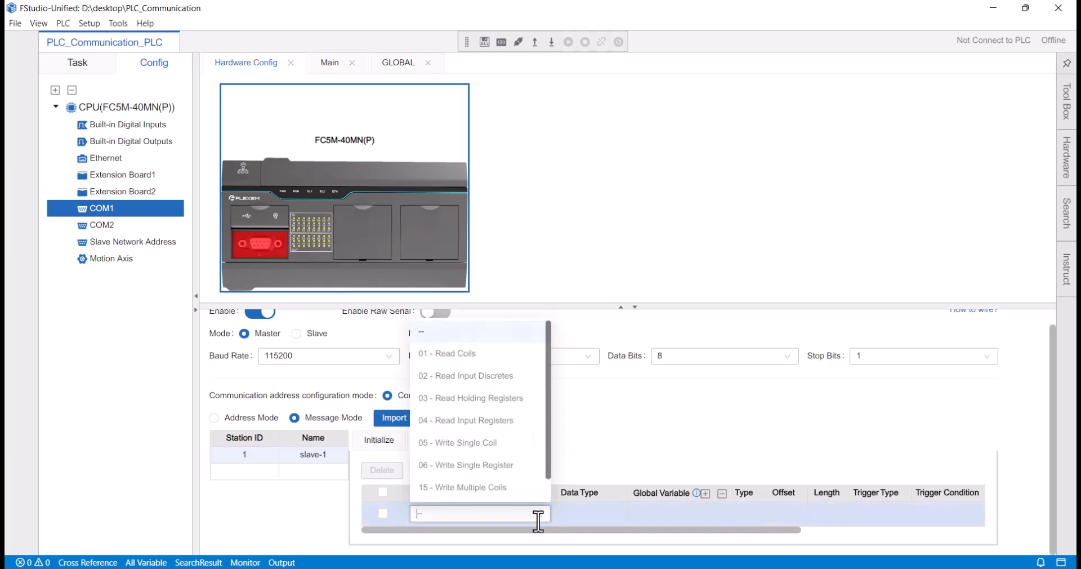
left_click(465, 431)
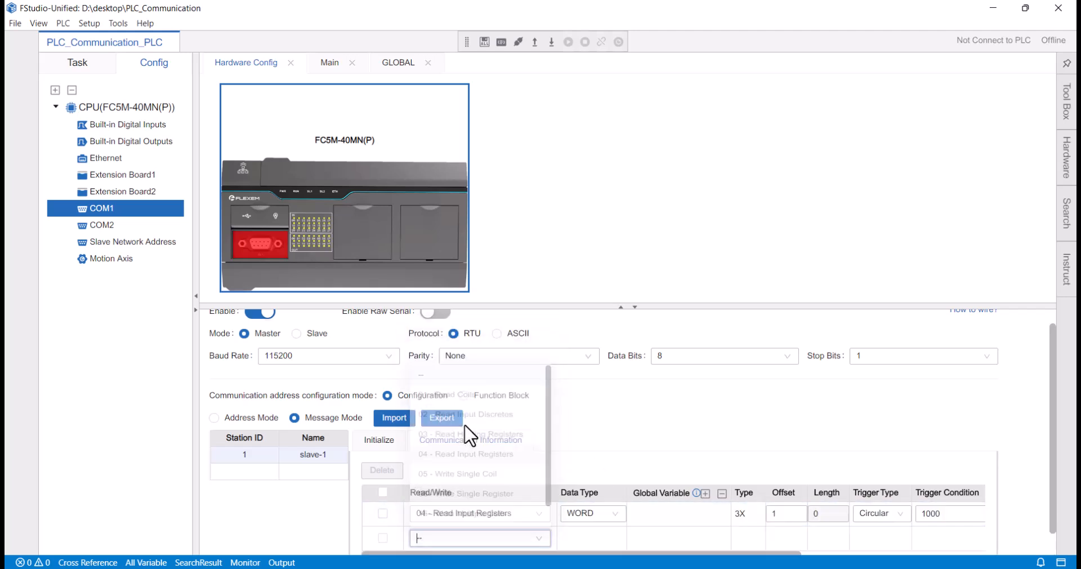
Step: View the global variables selectable for the Read Input Registers request, leaving the selection empty
left_click(675, 513)
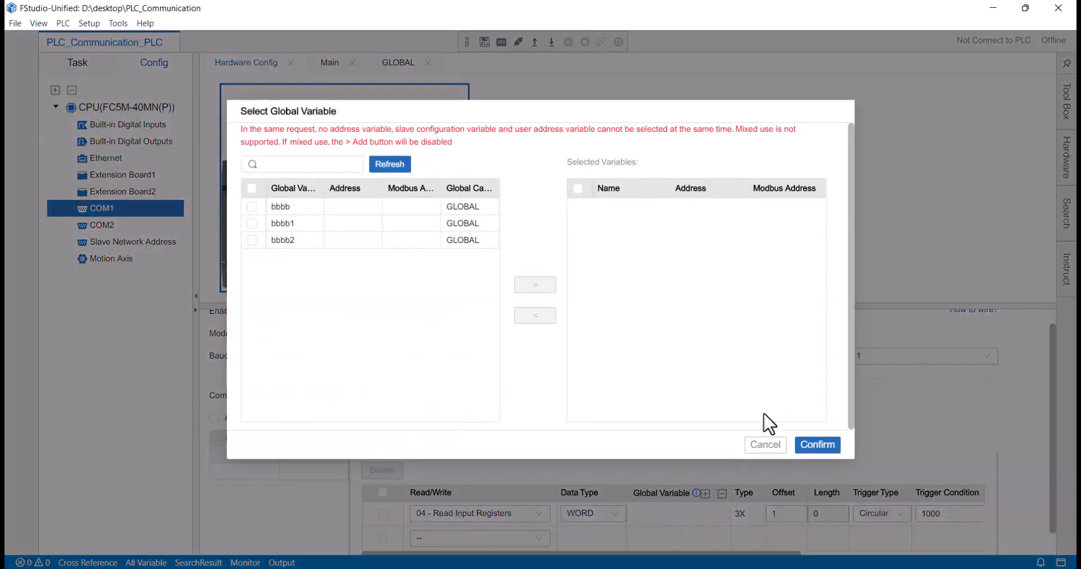
left_click(764, 444)
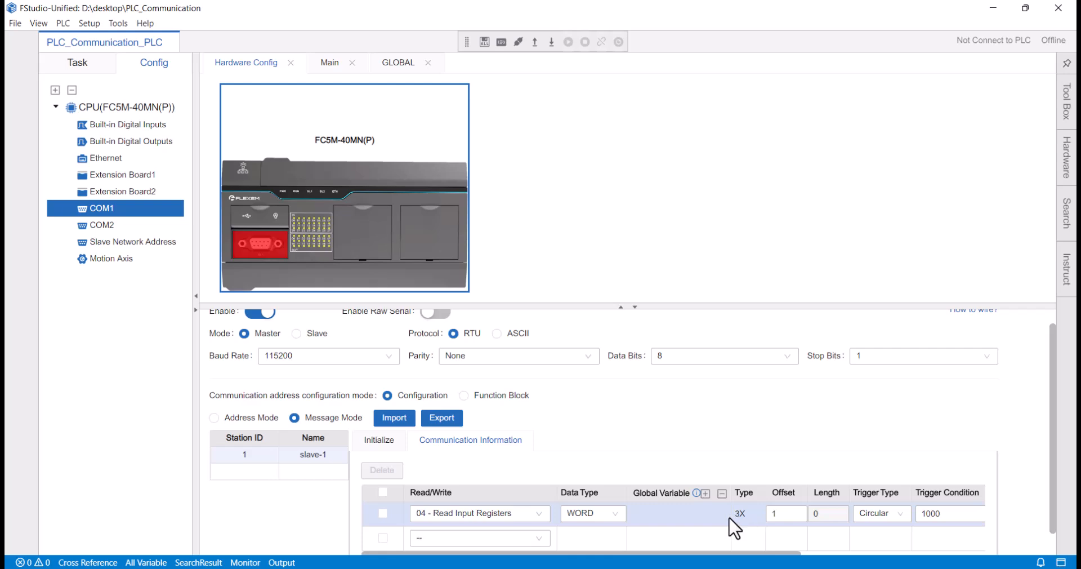
Step: Assign global variables bbbb, bbbb1 and bbbb2 to the WORD request and change its function to 03 - Read Holding Registers
left_click(608, 512)
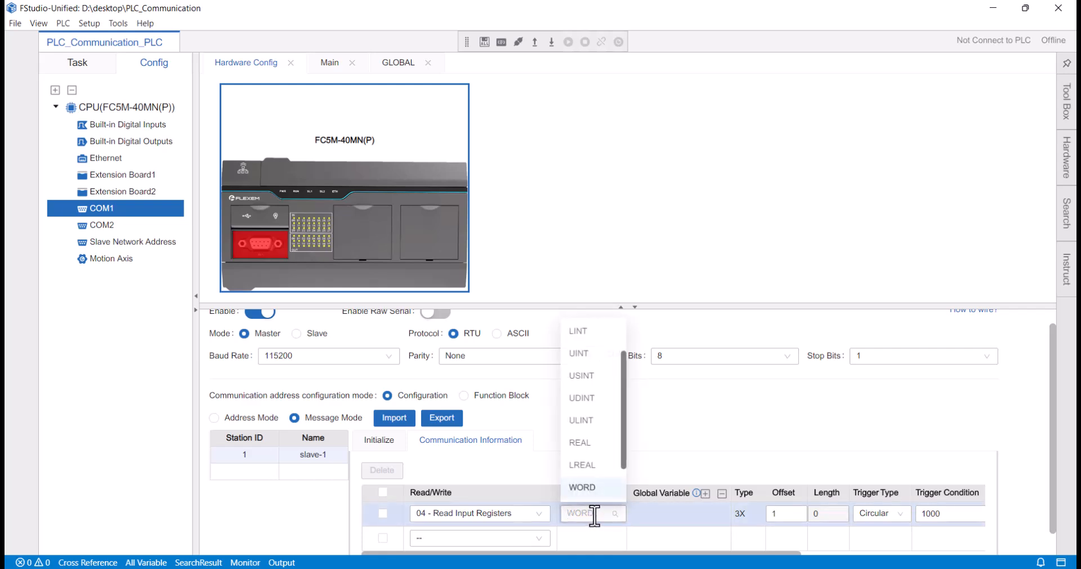
left_click(694, 513)
left_click(695, 512)
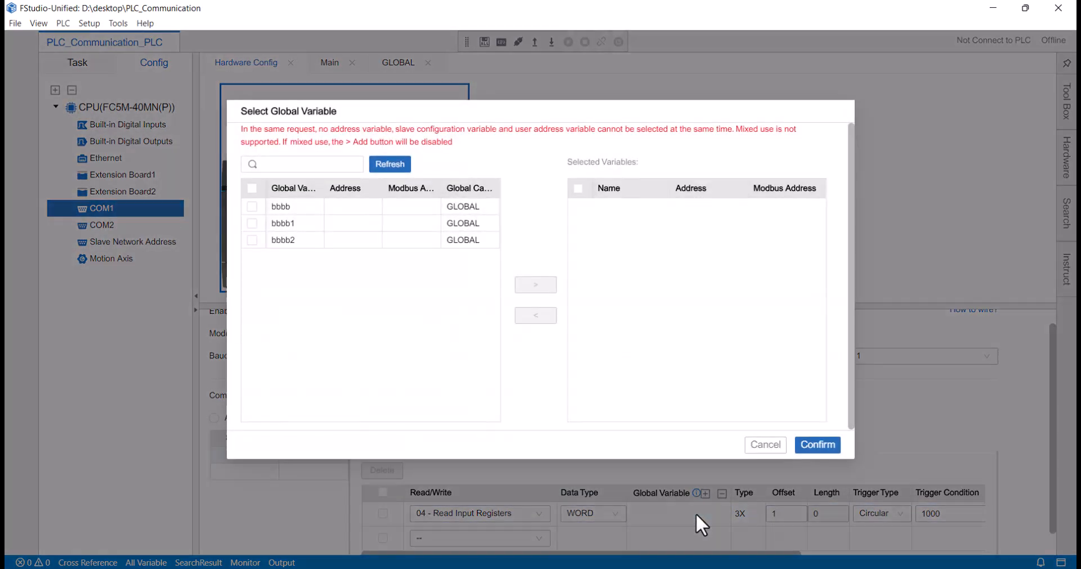
left_click(252, 188)
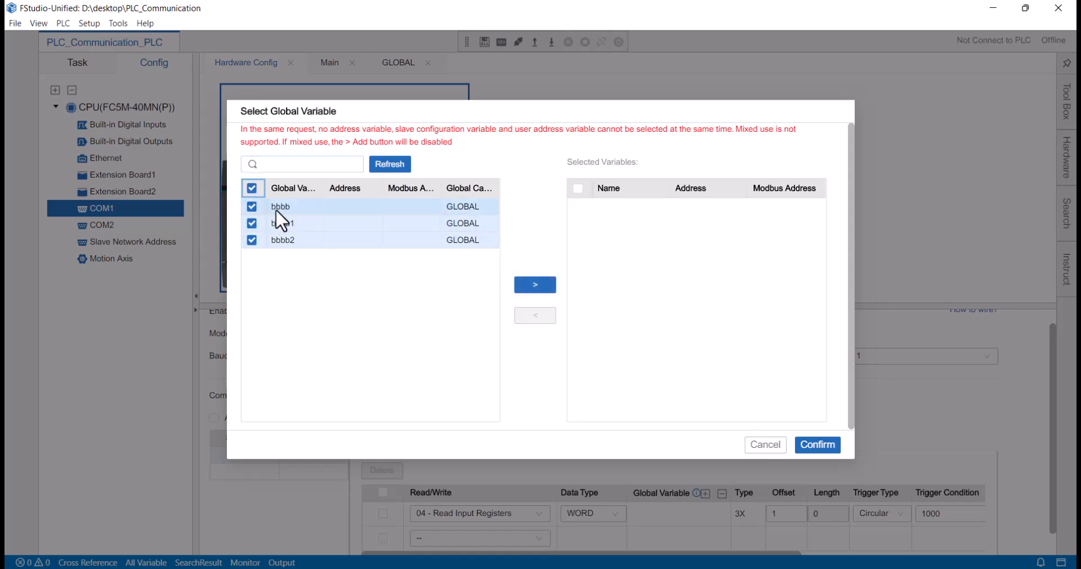
left_click(523, 288)
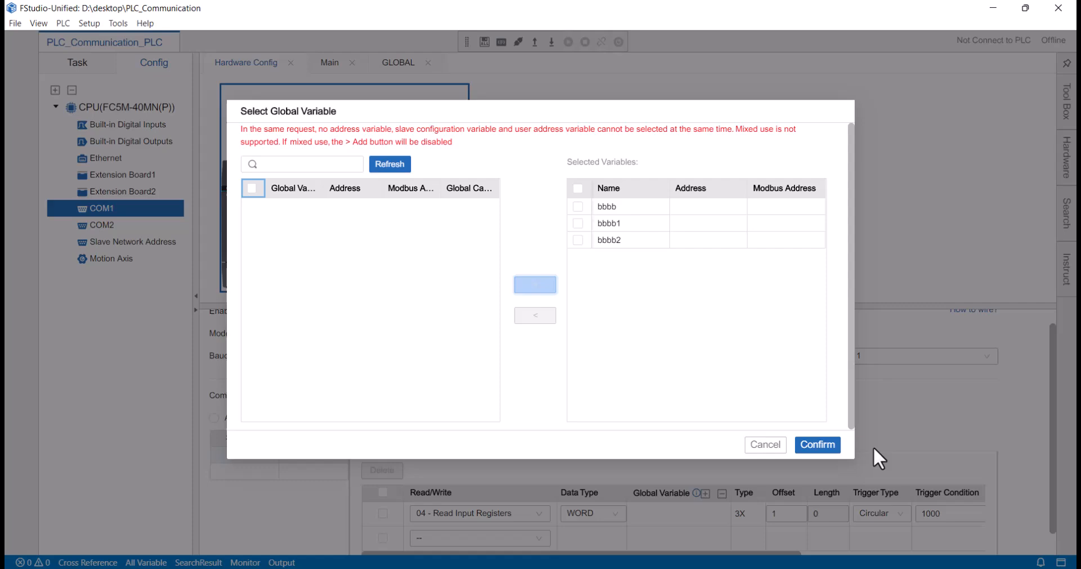
left_click(830, 449)
scroll(849, 476, "down", 1)
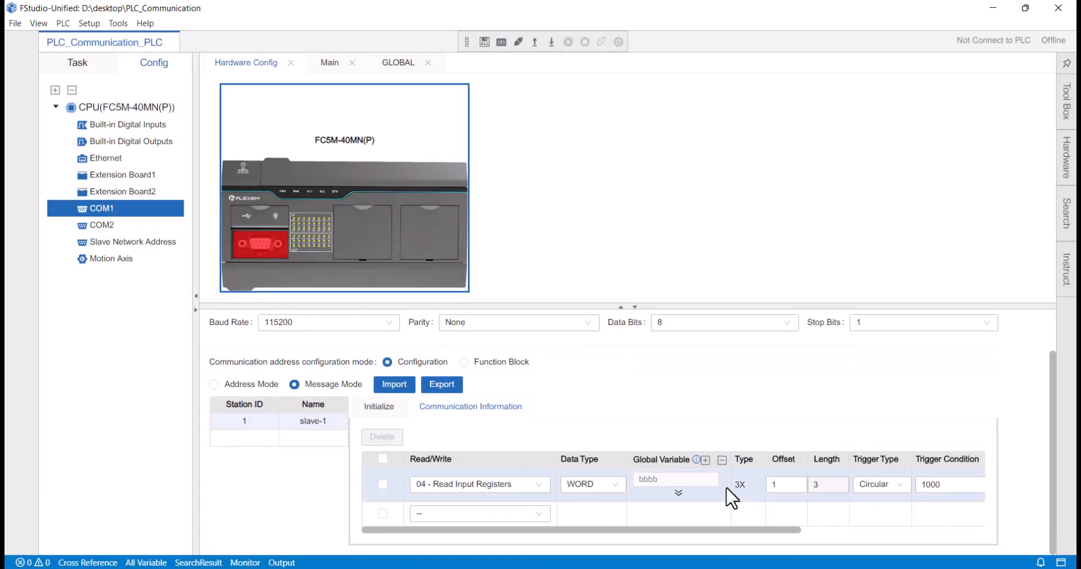
left_click(679, 493)
scroll(754, 464, "down", 1)
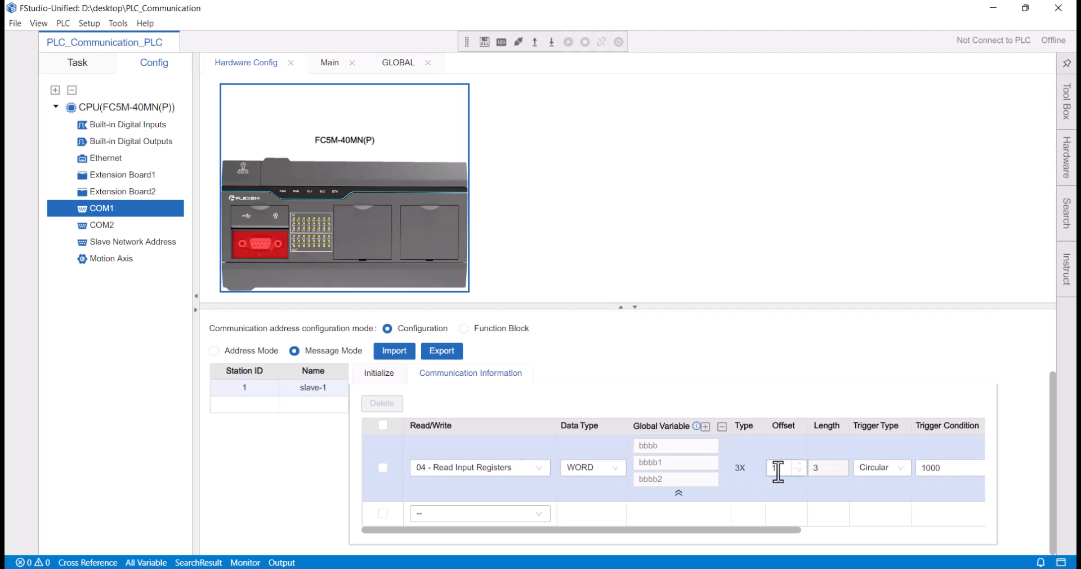
left_click(502, 472)
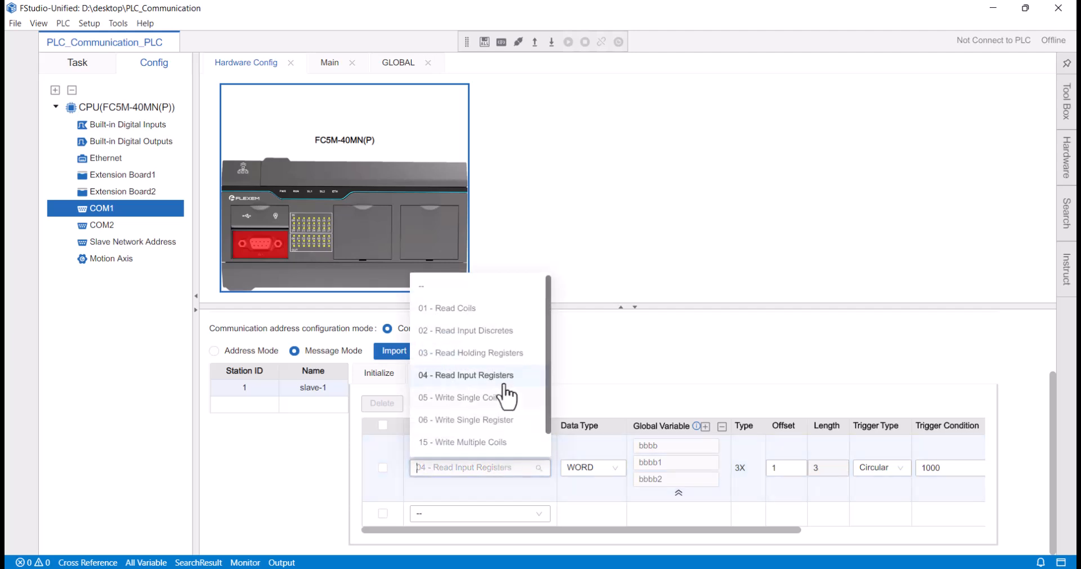
left_click(480, 355)
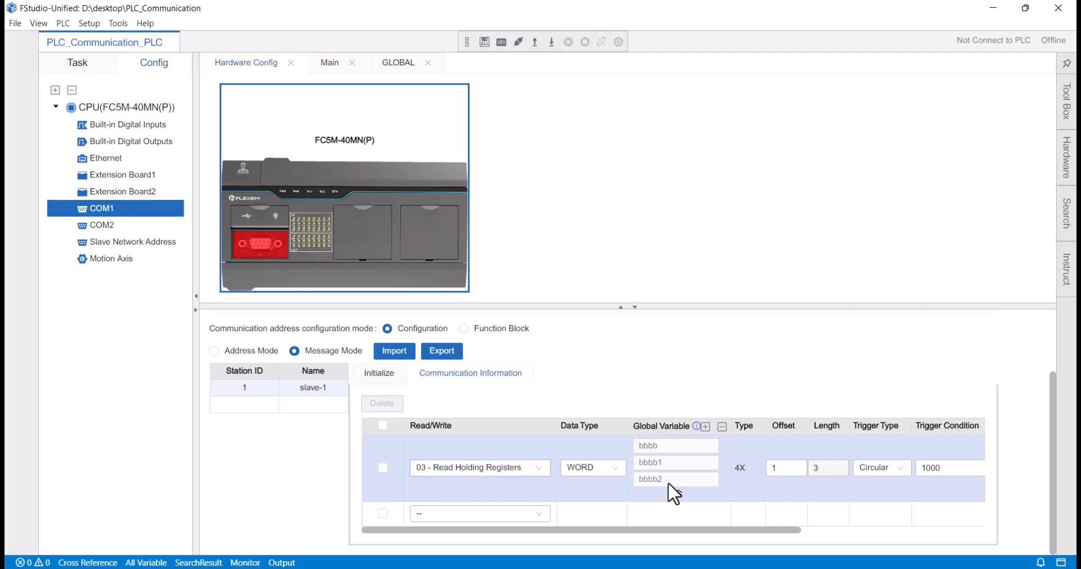
Step: Add a 01 - Read Coils request to slave-1 and assign GVL_Var1, GVL_Var2 and GVL_Var3 to it
left_click(478, 513)
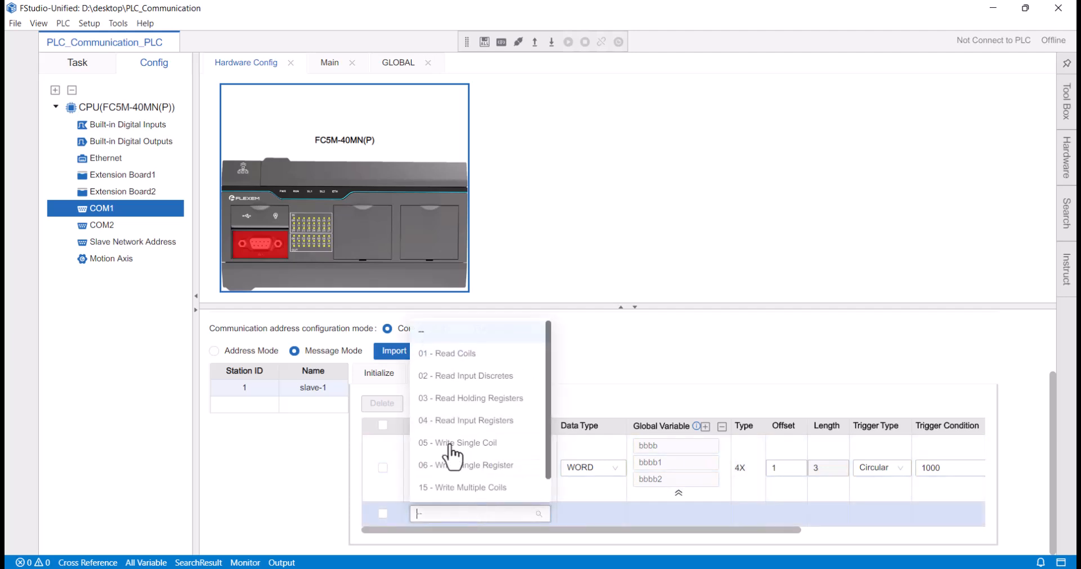
left_click(446, 356)
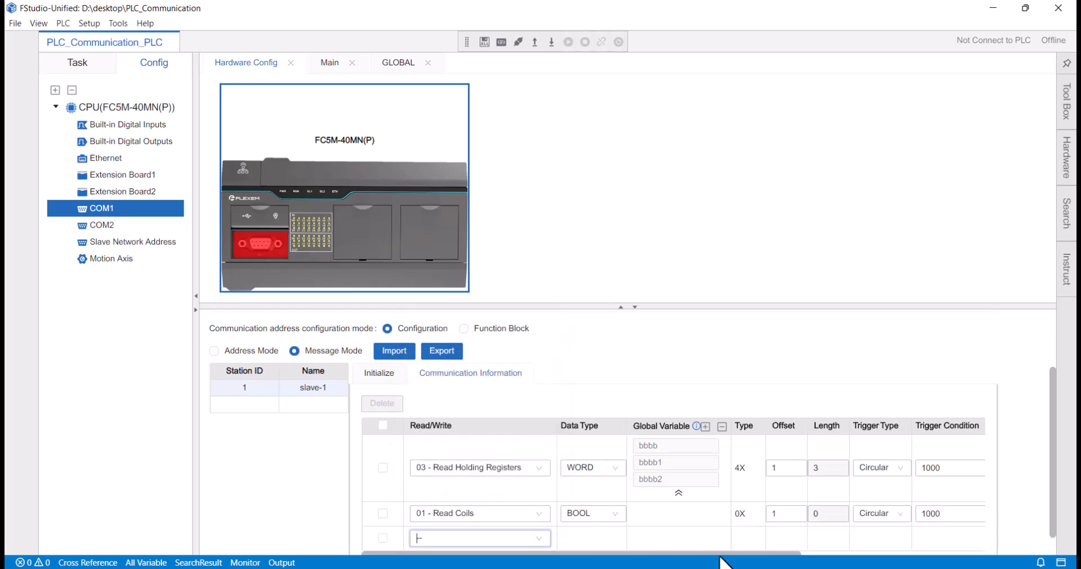
left_click(674, 526)
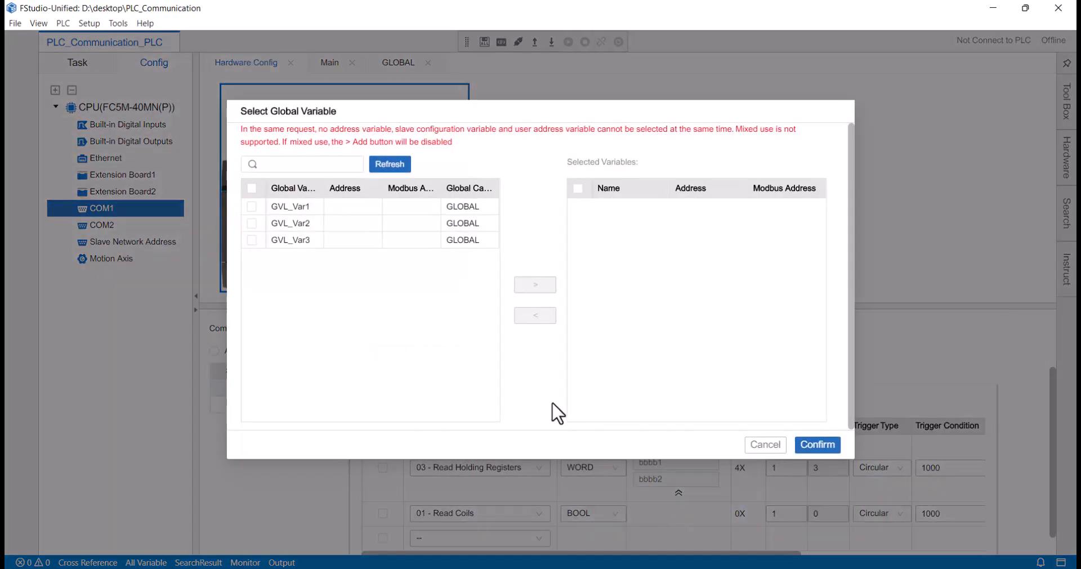
left_click(252, 188)
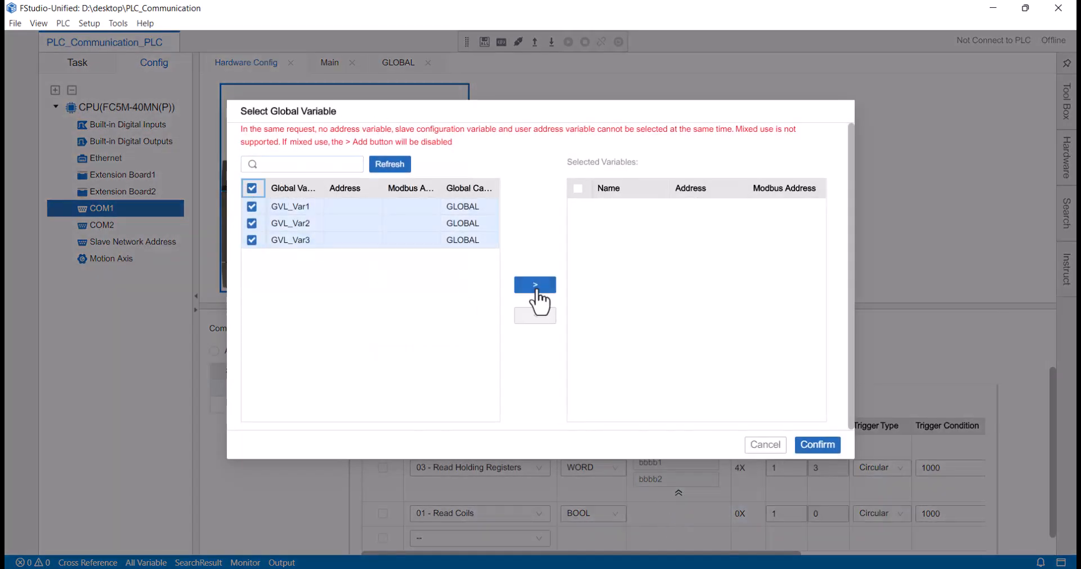
left_click(535, 286)
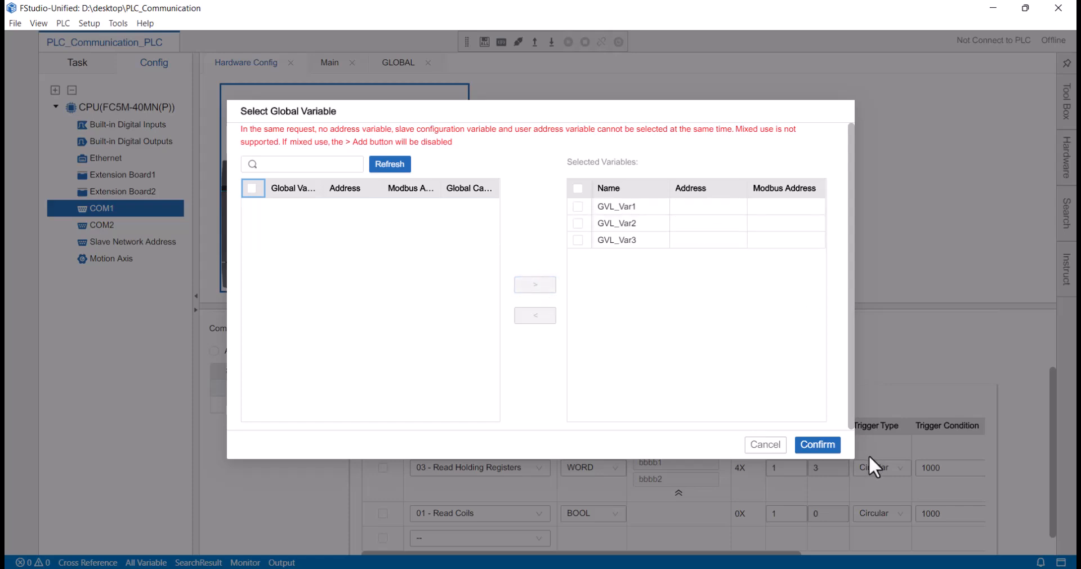
left_click(818, 445)
scroll(740, 480, "down", 1)
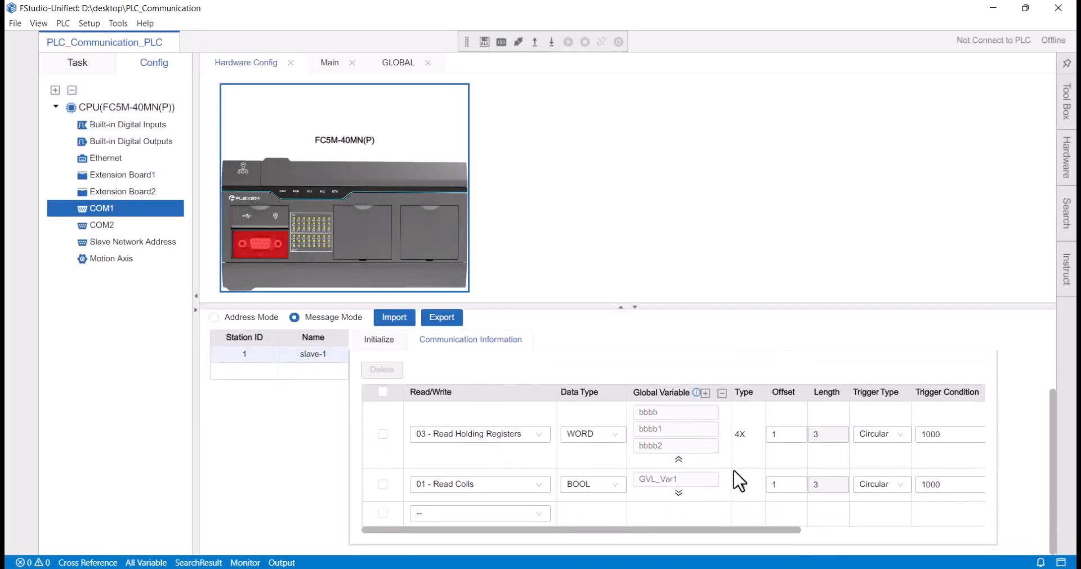
left_click(679, 493)
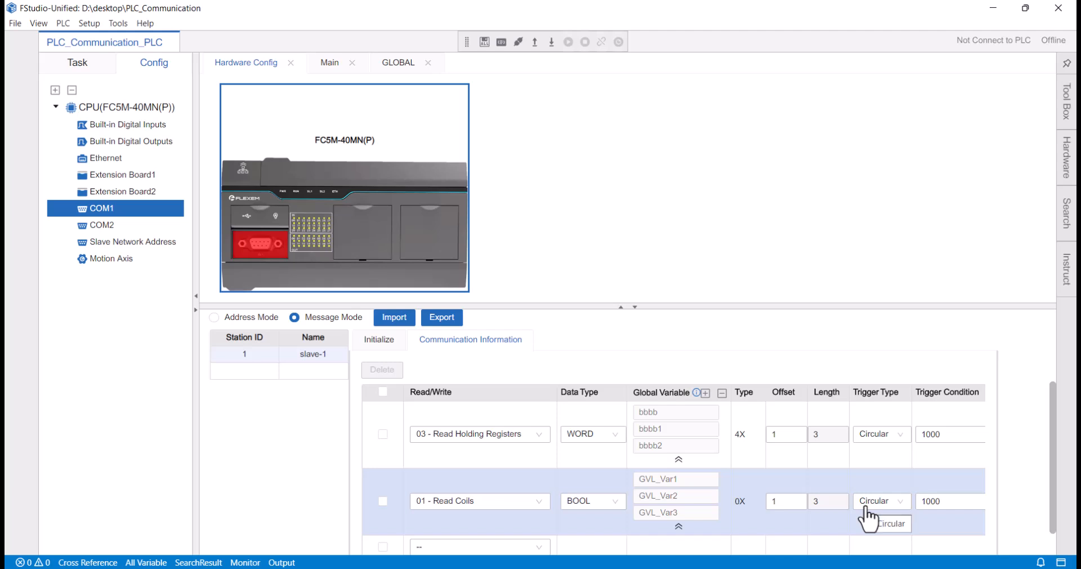
scroll(801, 510, "down", 1)
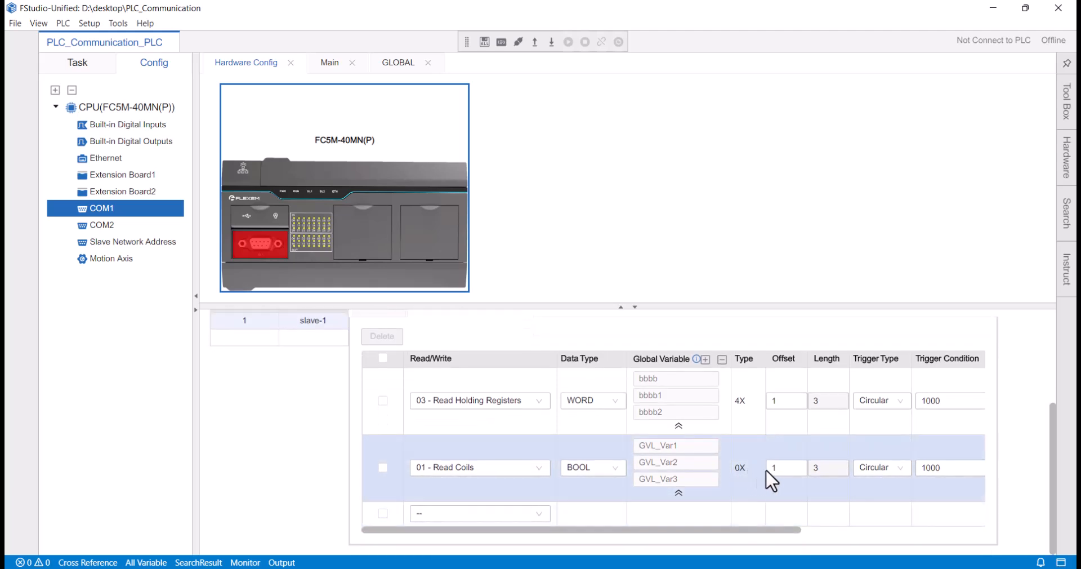
left_click(780, 469)
Step: Add a 06 - Write Single Register request to slave-1 with data type INT
left_click(535, 513)
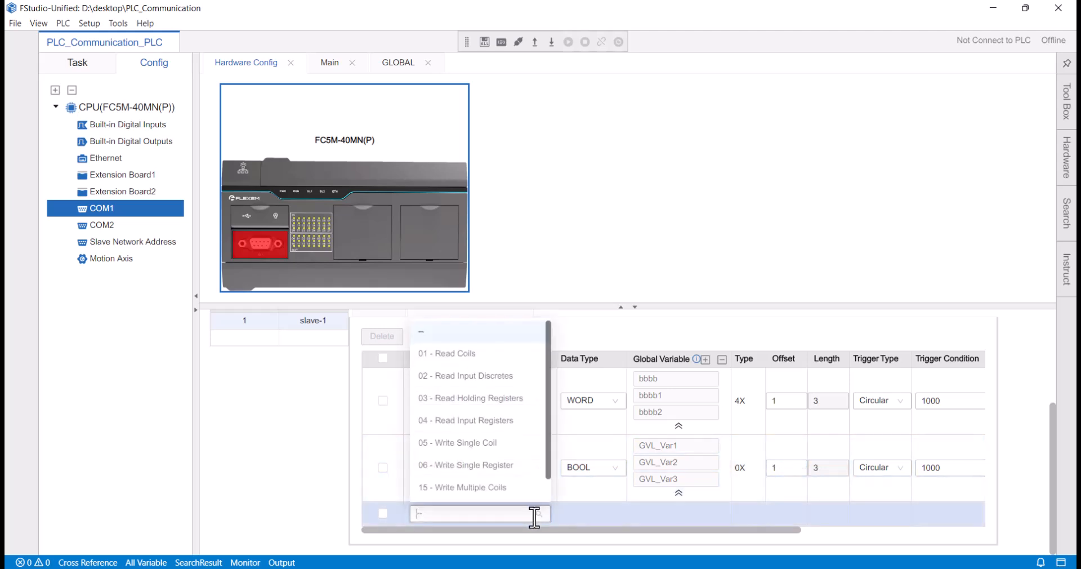
left_click(483, 467)
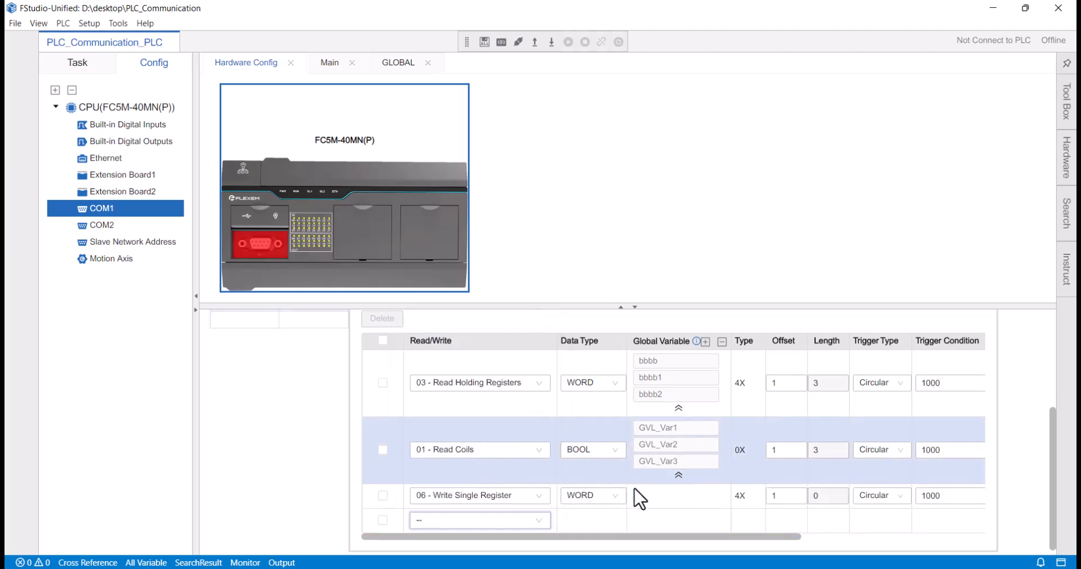
left_click(601, 489)
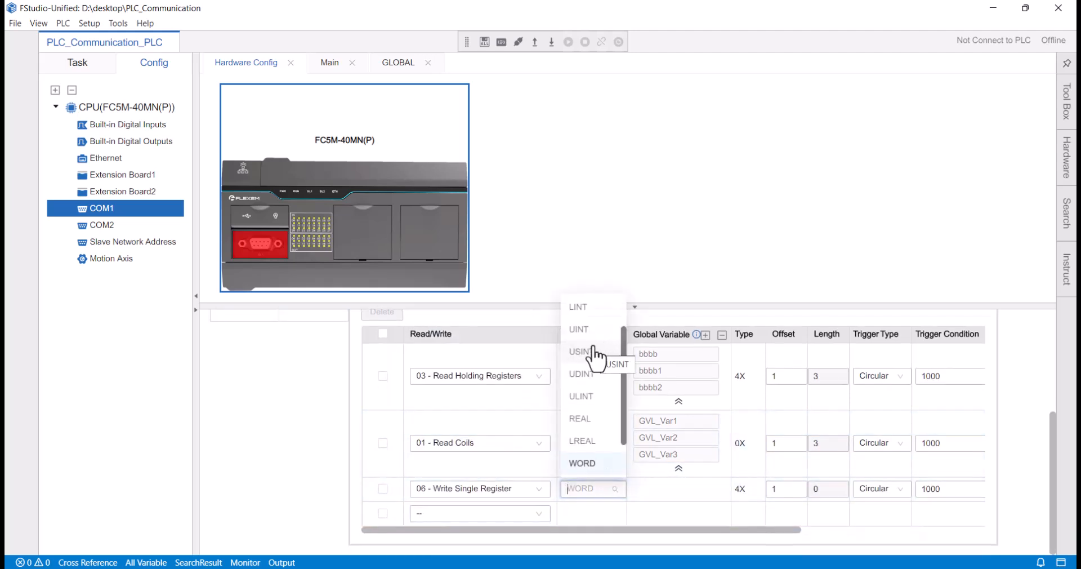
scroll(588, 365, "up", 1)
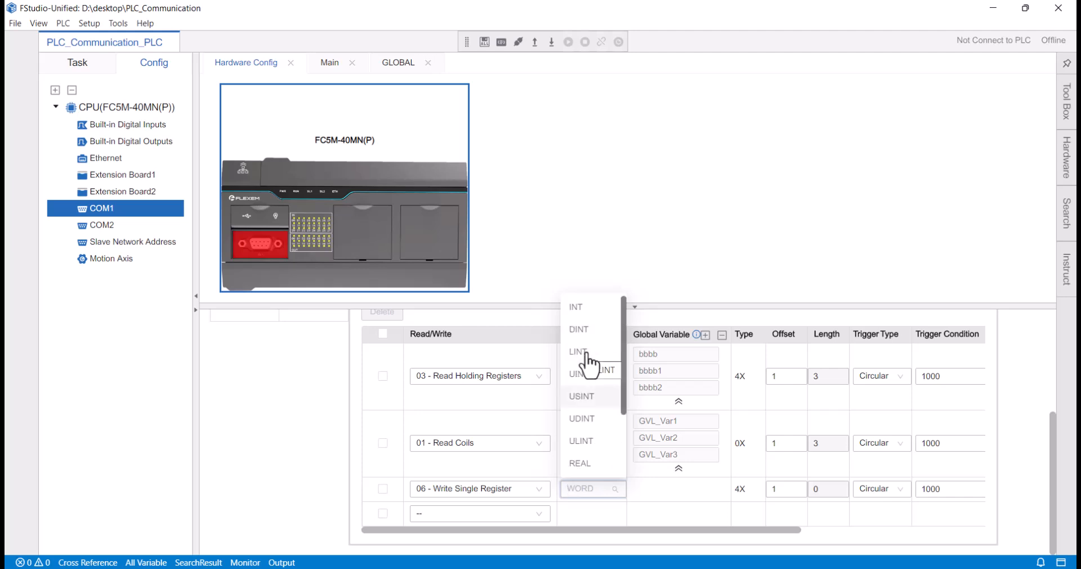
left_click(587, 308)
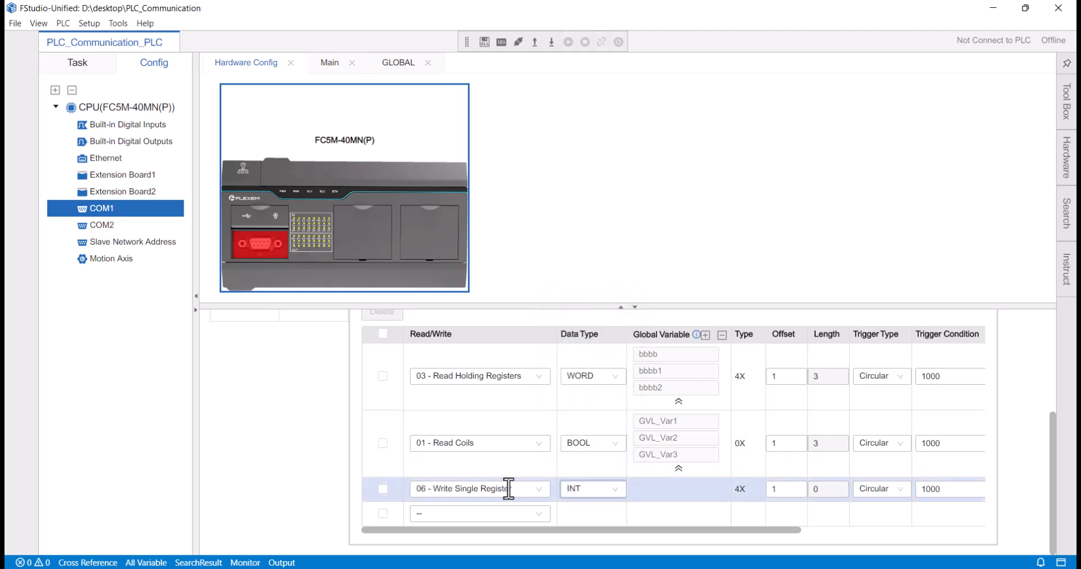
Step: Change the third request to 03 - Read Holding Registers and check its selectable global variables without assigning any
left_click(508, 489)
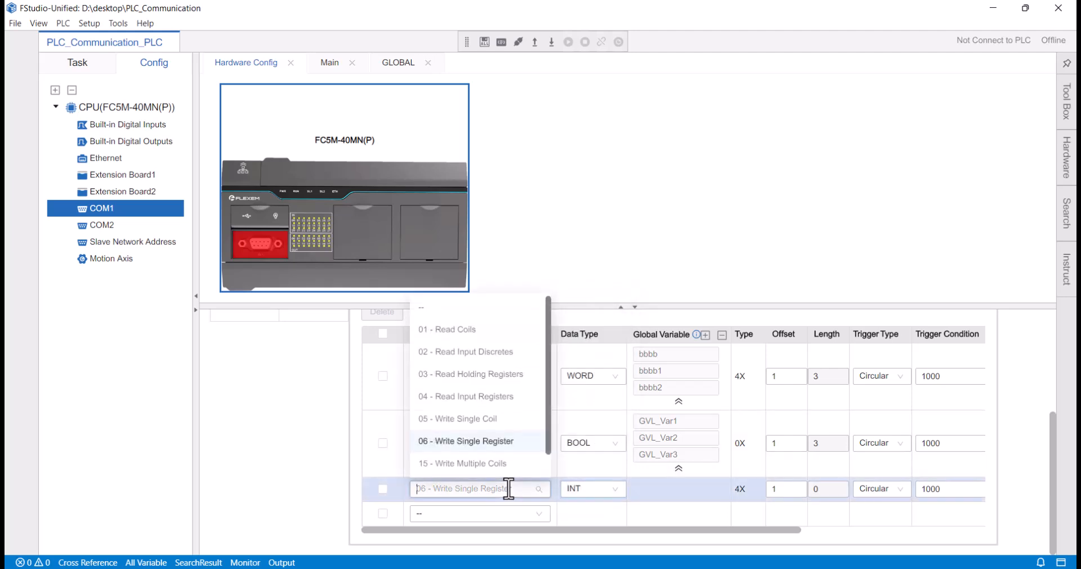
left_click(473, 377)
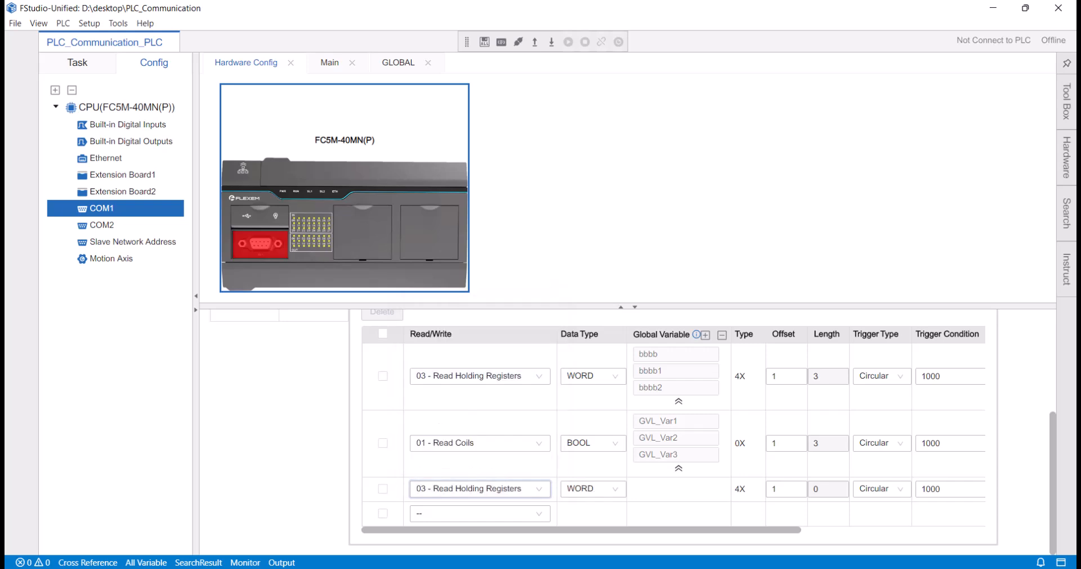
left_click(692, 490)
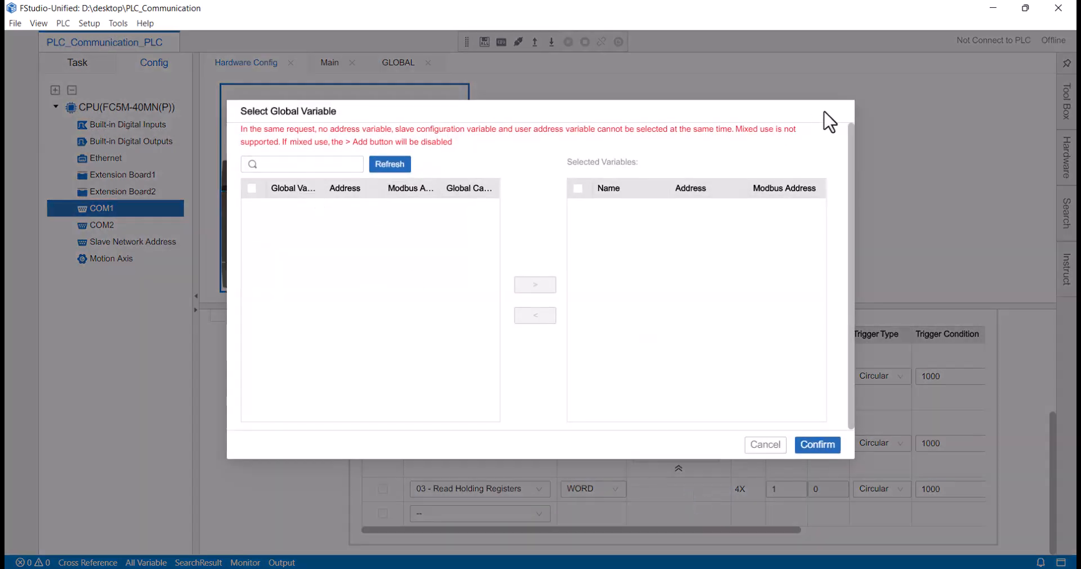
left_click(757, 445)
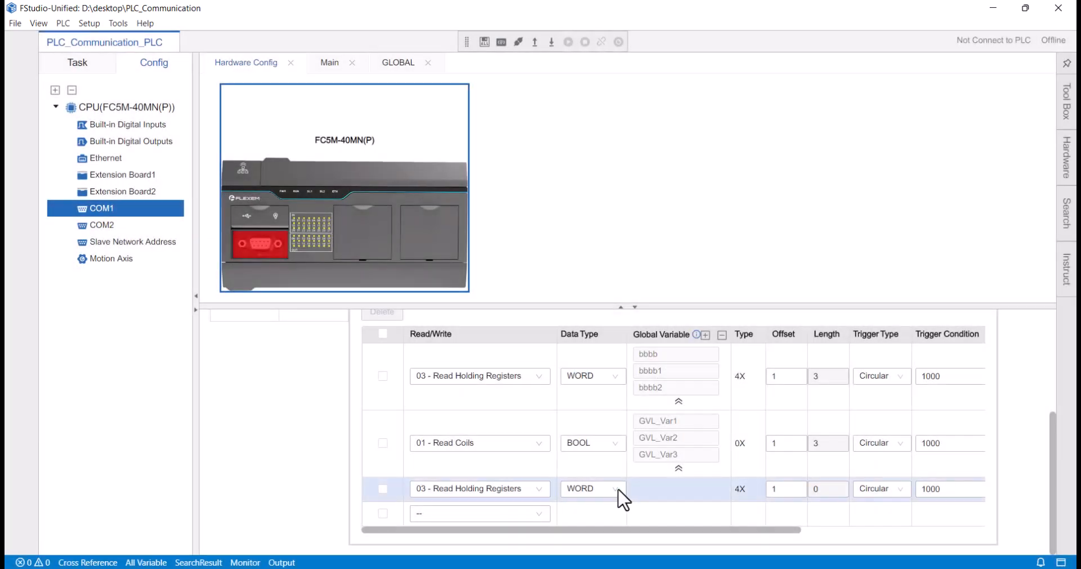
Step: Set the third request's data type to INT and assign global variables value, value1 and value2 to it
left_click(602, 490)
left_click(602, 490)
left_click(599, 488)
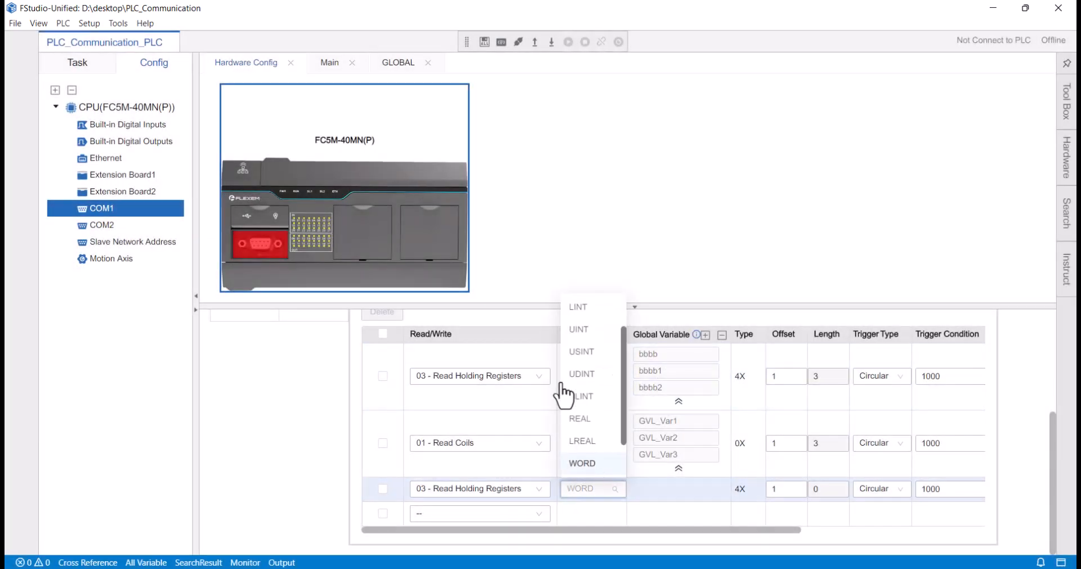
scroll(591, 319, "up", 2)
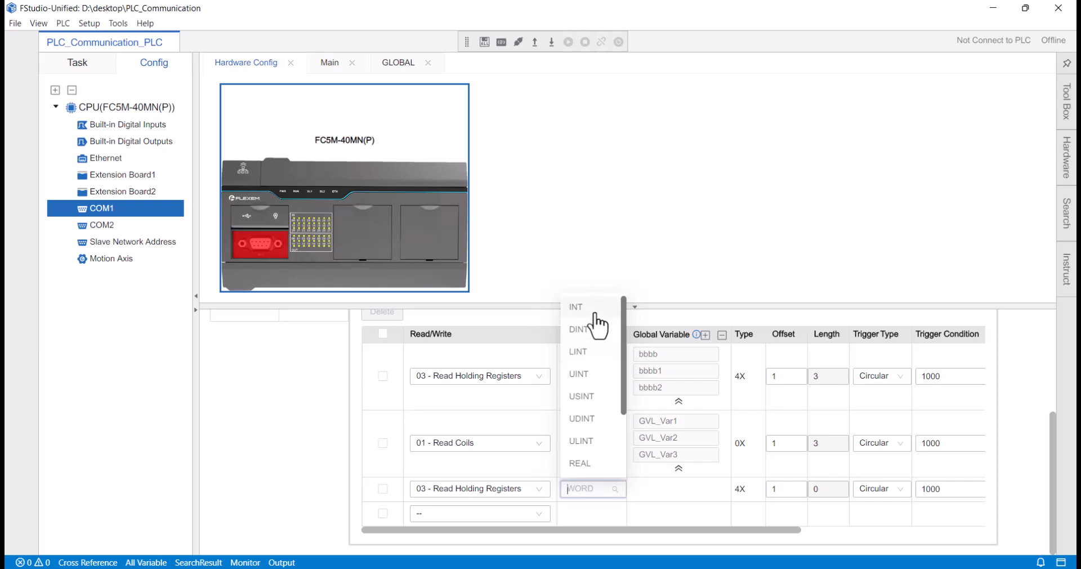
left_click(592, 311)
left_click(679, 488)
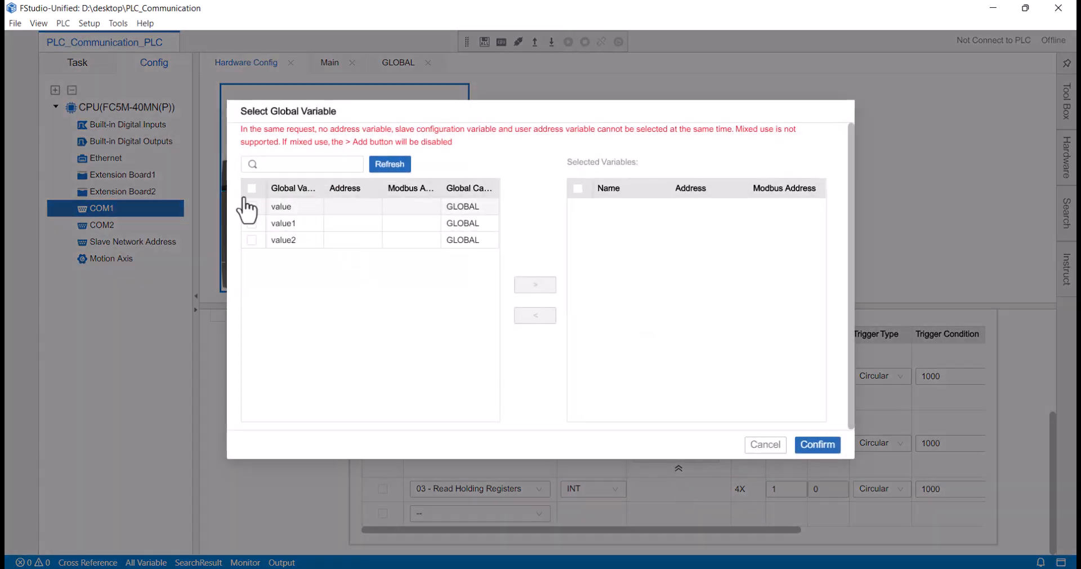
left_click(251, 188)
left_click(527, 285)
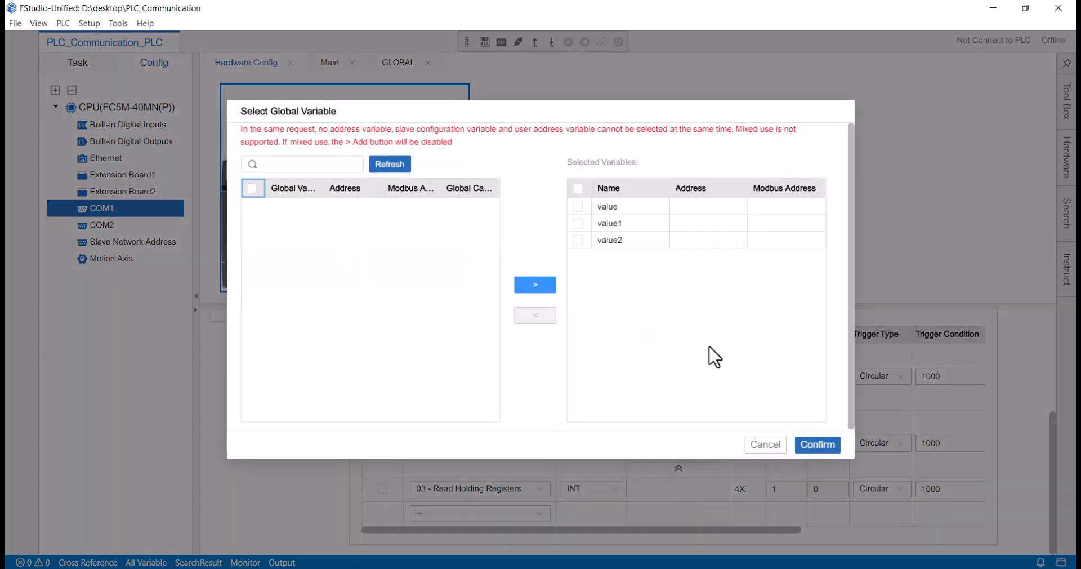
left_click(815, 446)
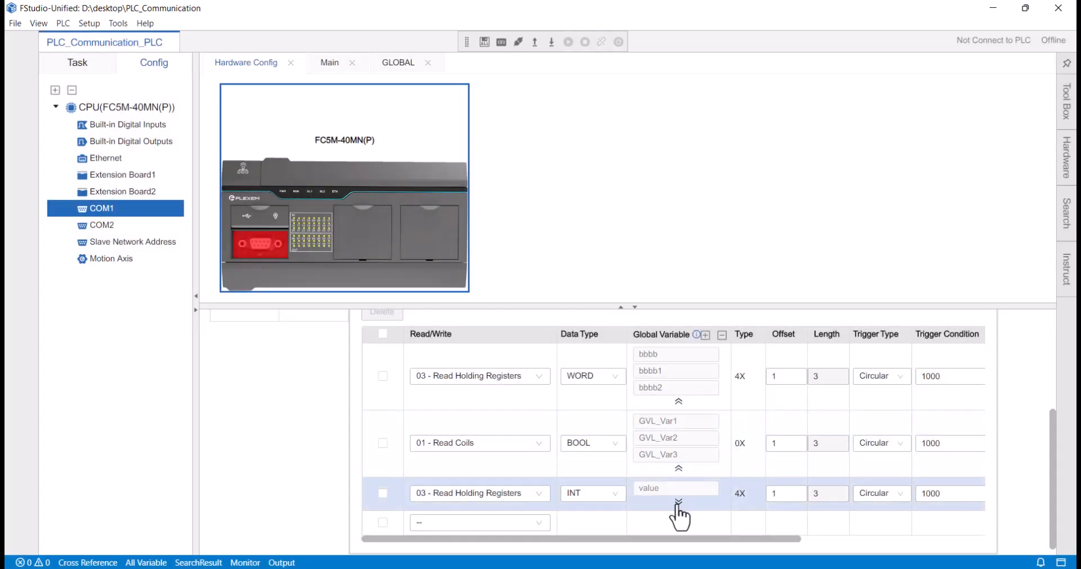
left_click(680, 513)
scroll(748, 422, "down", 1)
scroll(748, 428, "up", 4)
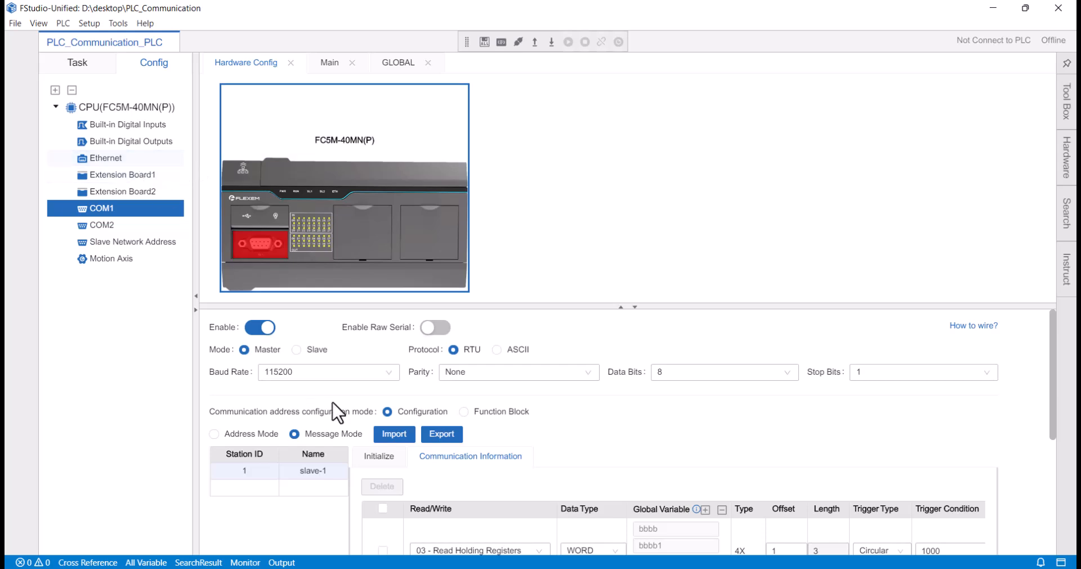
scroll(471, 429, "down", 5)
scroll(507, 441, "up", 5)
Step: Expand the Main program in the project's task tree and build the project, selecting the listed build error
left_click(68, 69)
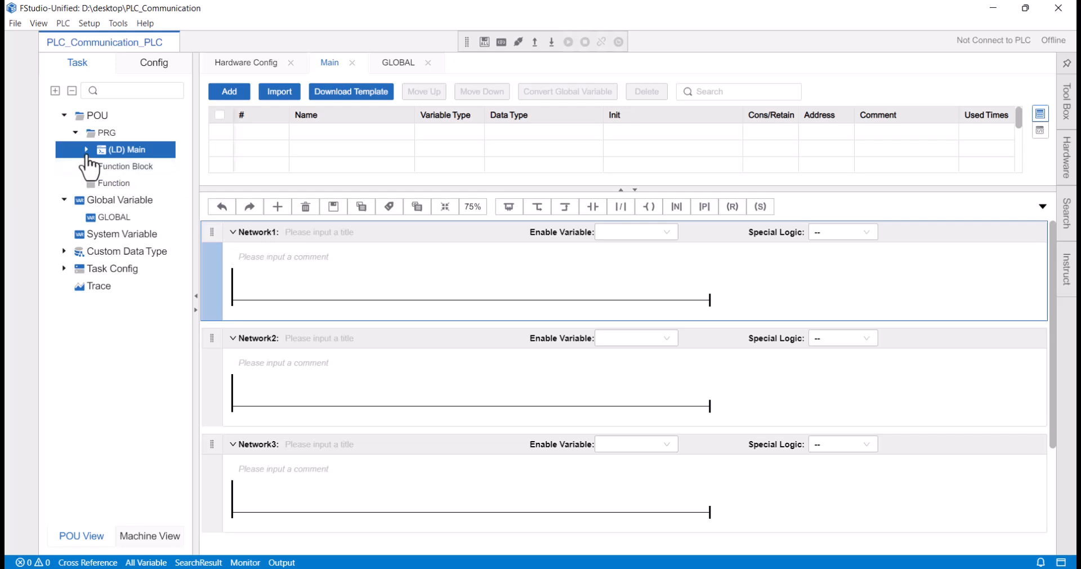
left_click(87, 150)
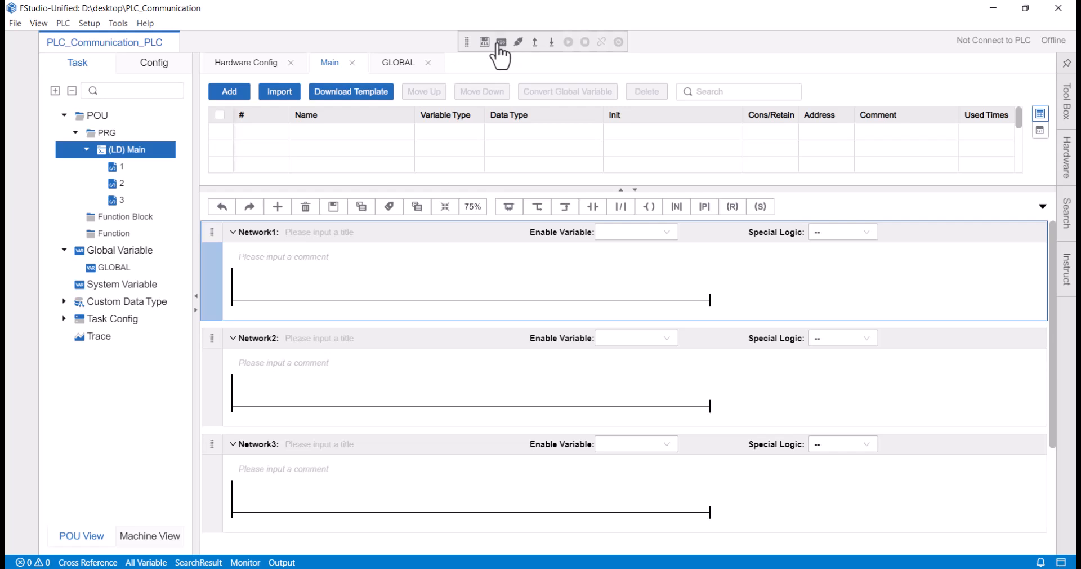
left_click(501, 42)
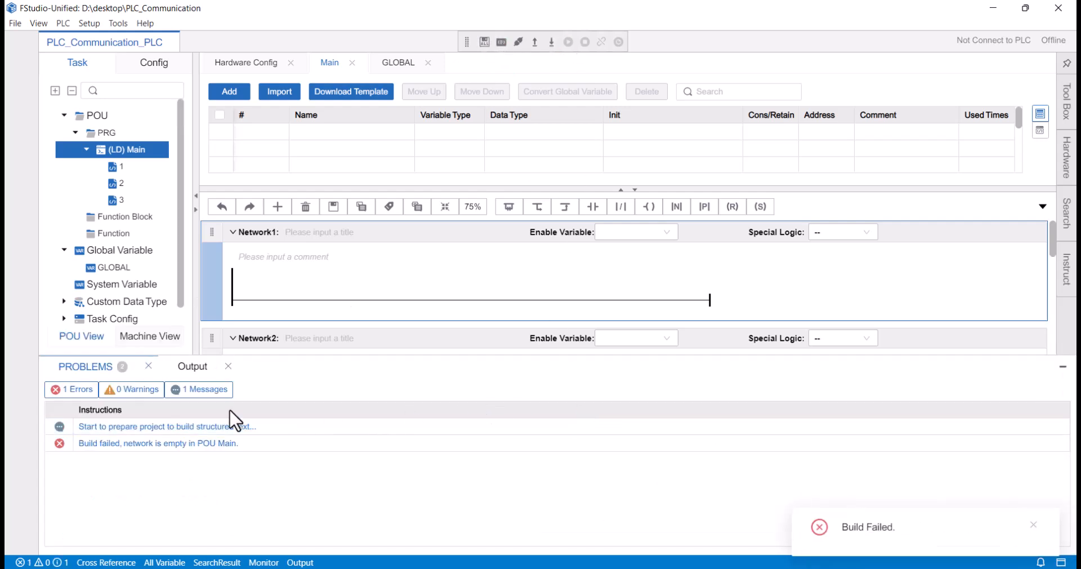
left_click(152, 445)
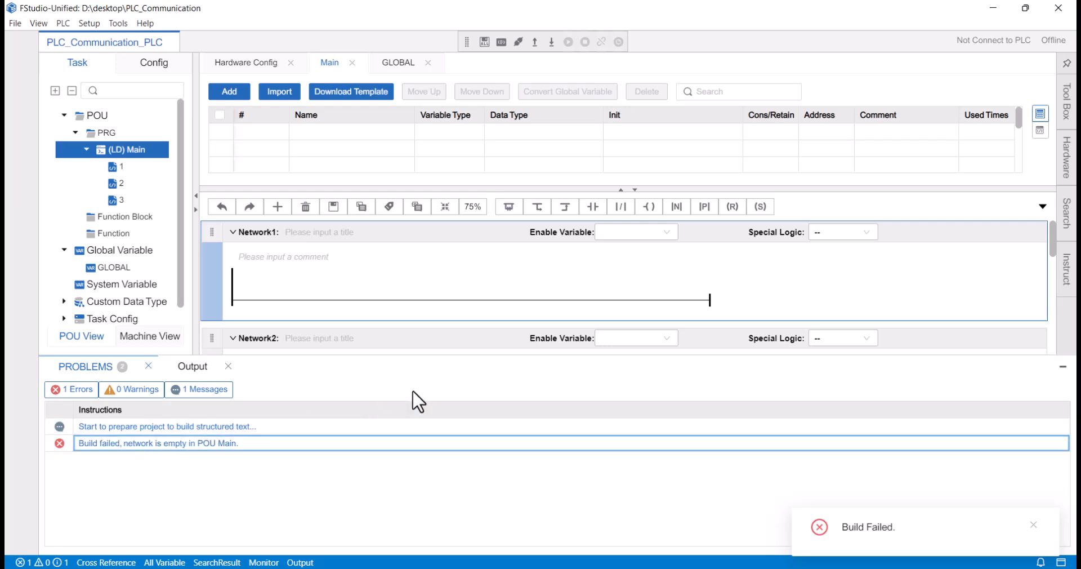
Step: Place a normally open contact at the start and an output coil at the end of Network1 in Main
left_click(132, 168)
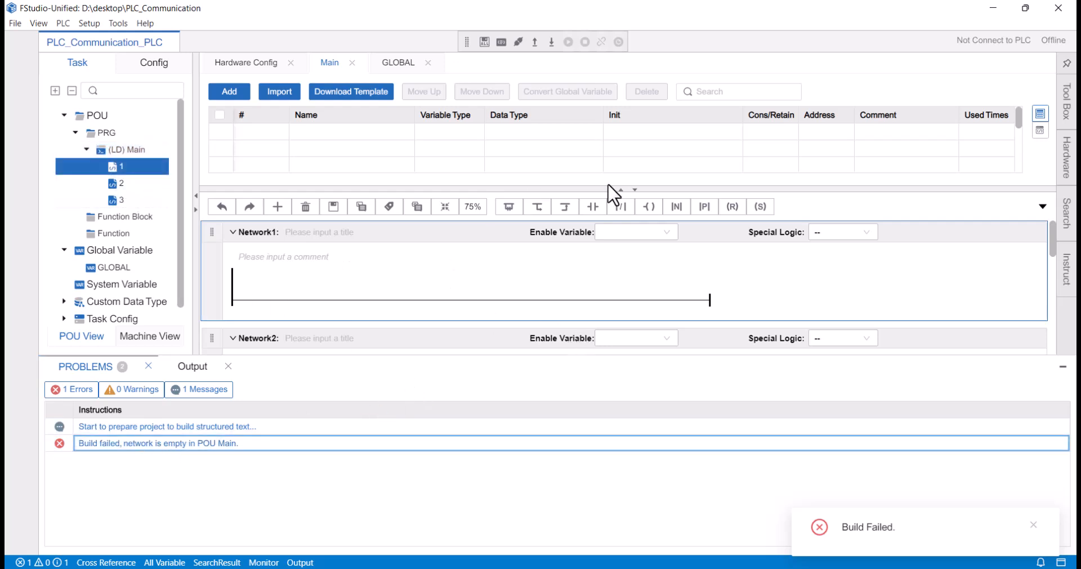
left_click_drag(598, 214, 260, 296)
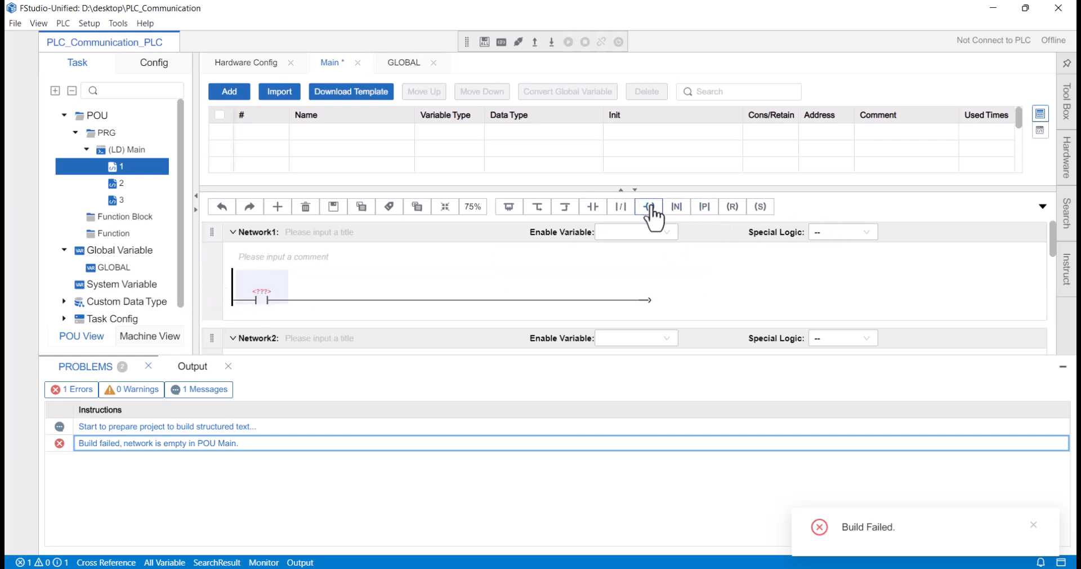
left_click_drag(650, 289, 649, 291)
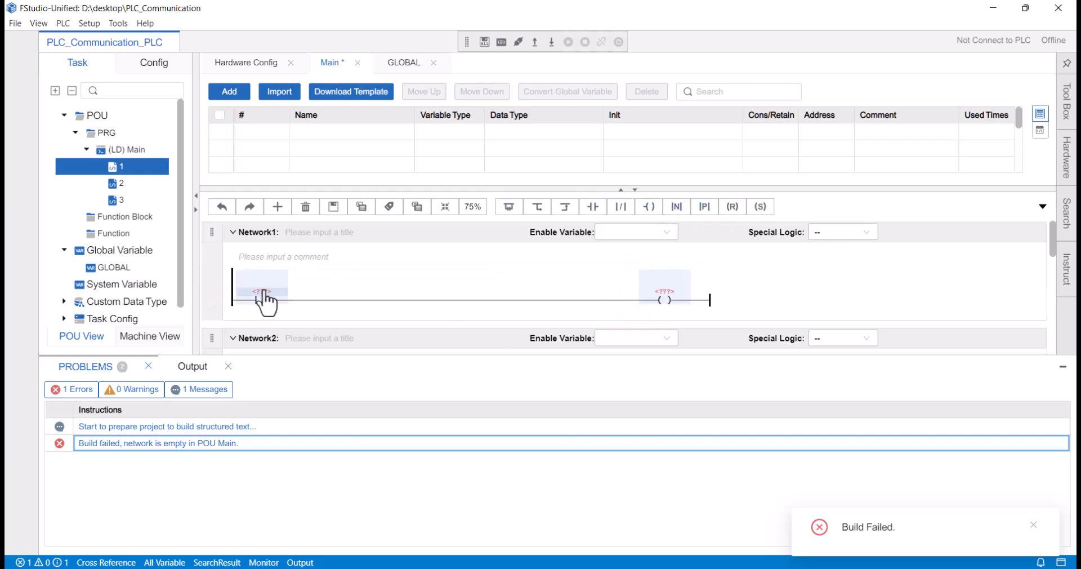
Step: Assign x0 to the contact and y0 to the coil in Network1, declaring both as local BOOL variables
double_click(265, 291)
type("x0")
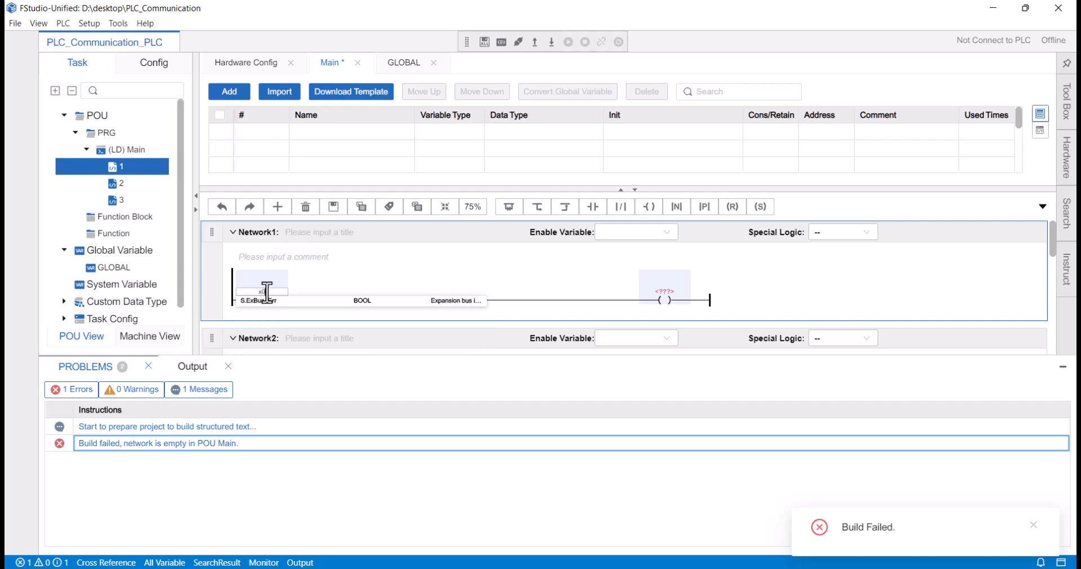
key("Return")
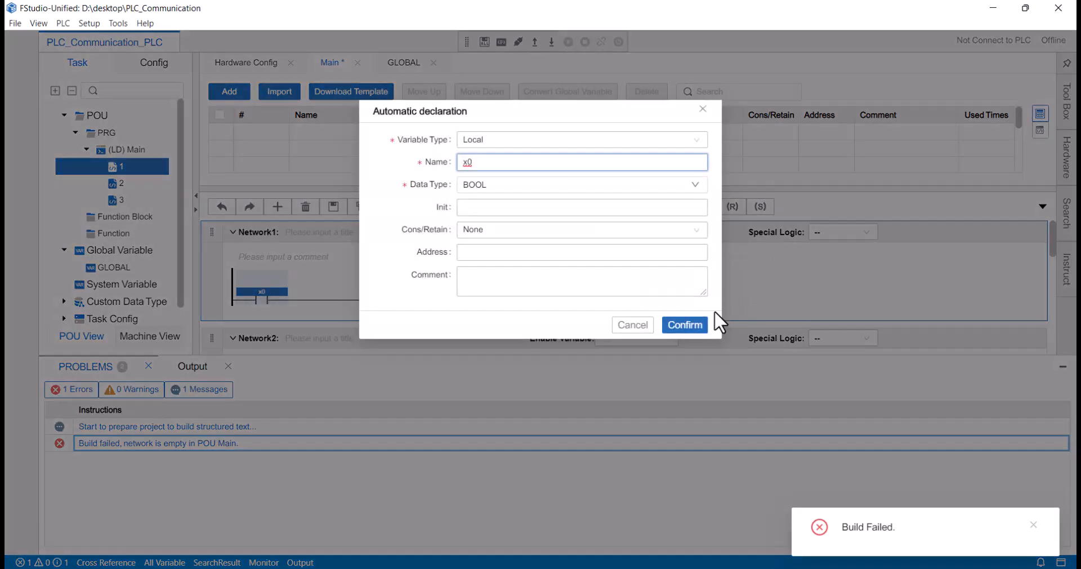
left_click(699, 326)
double_click(674, 291)
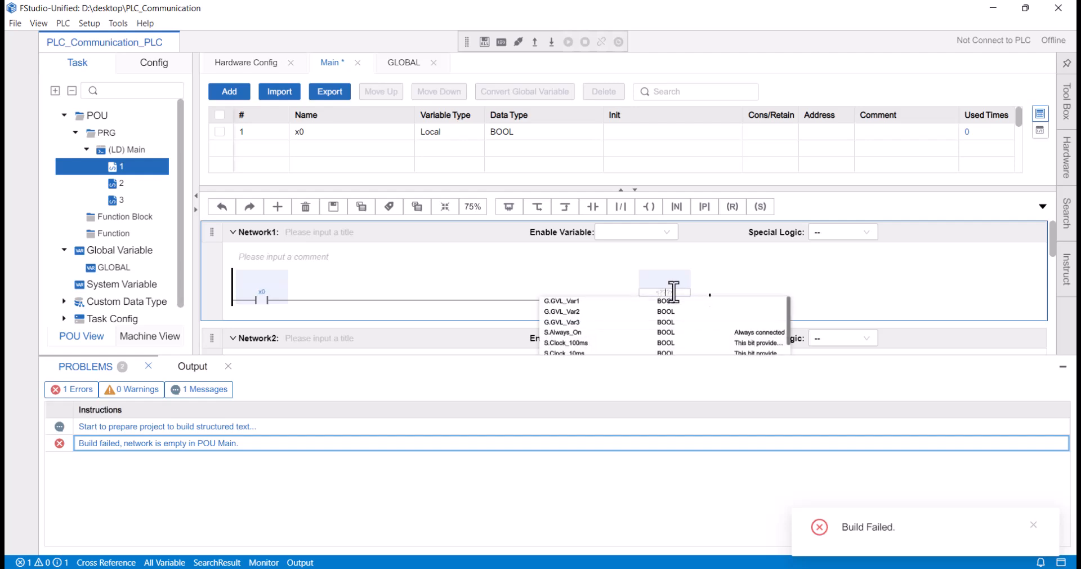
type("y0")
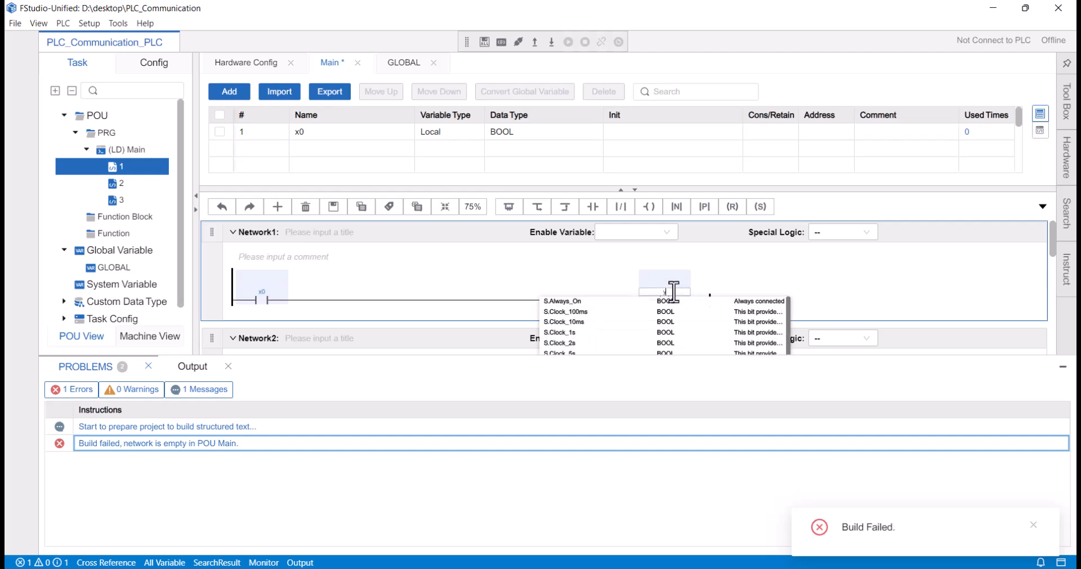
key("Return")
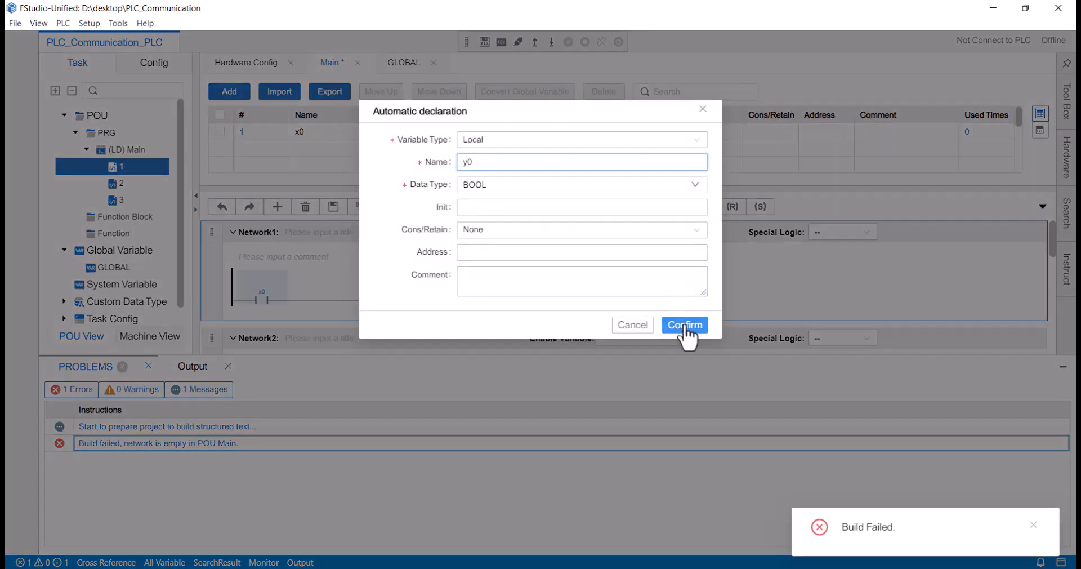
left_click(685, 325)
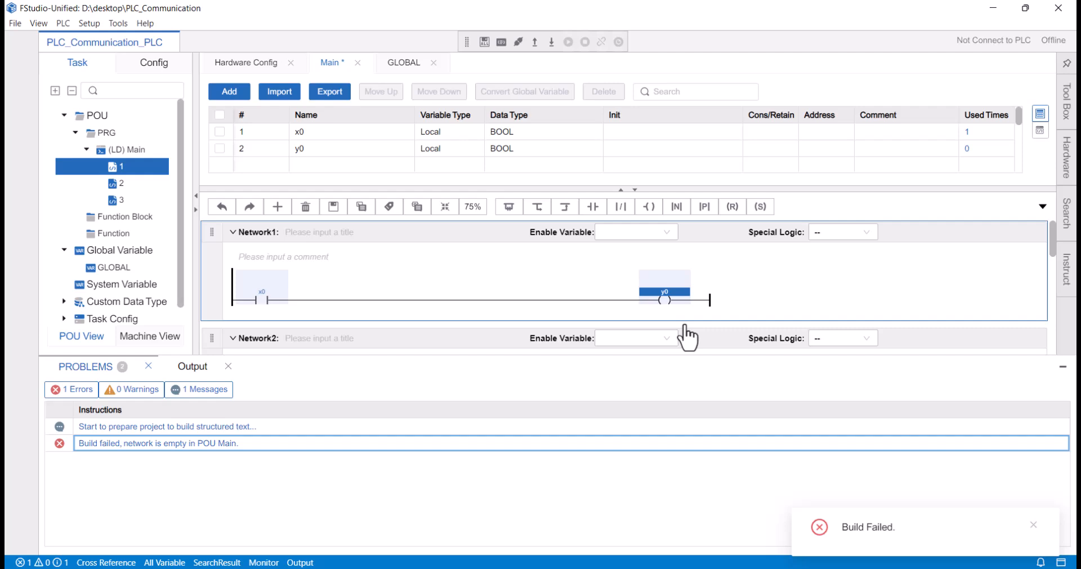
Step: Download the project to the PLC over USB with the default download options and start the PLC
left_click(551, 45)
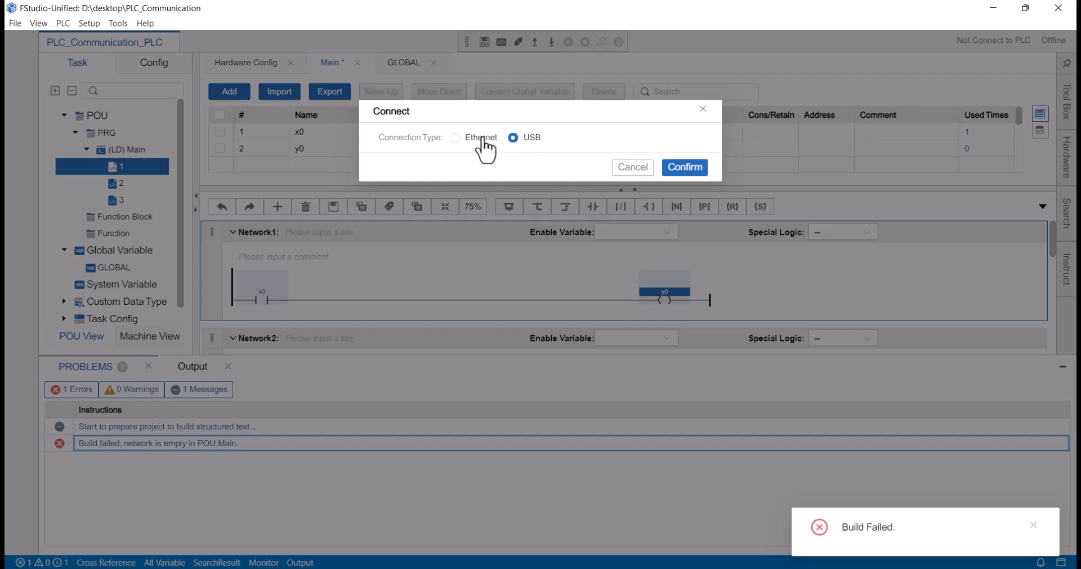
left_click(699, 167)
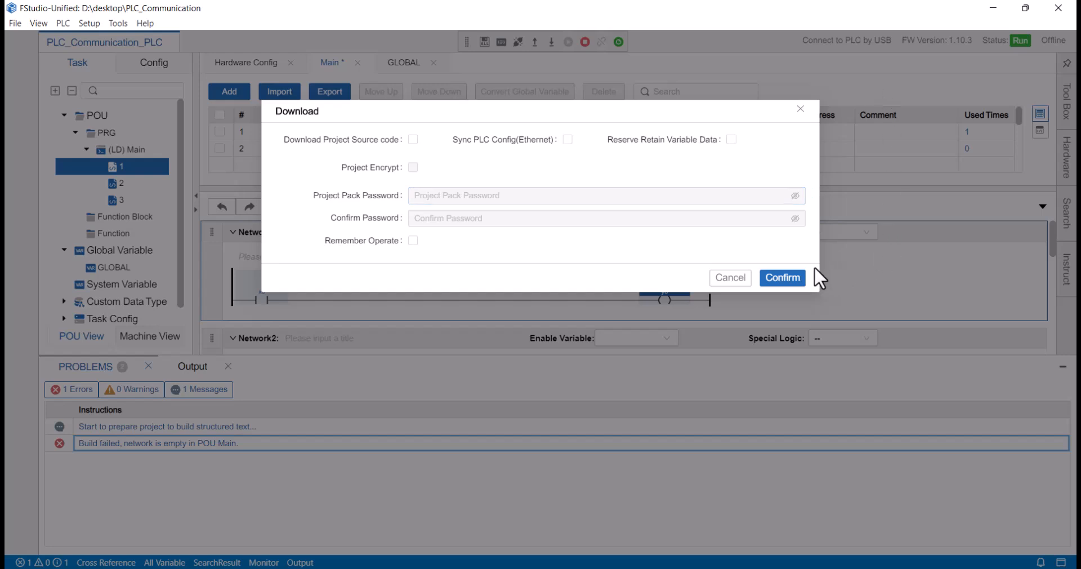
left_click(787, 278)
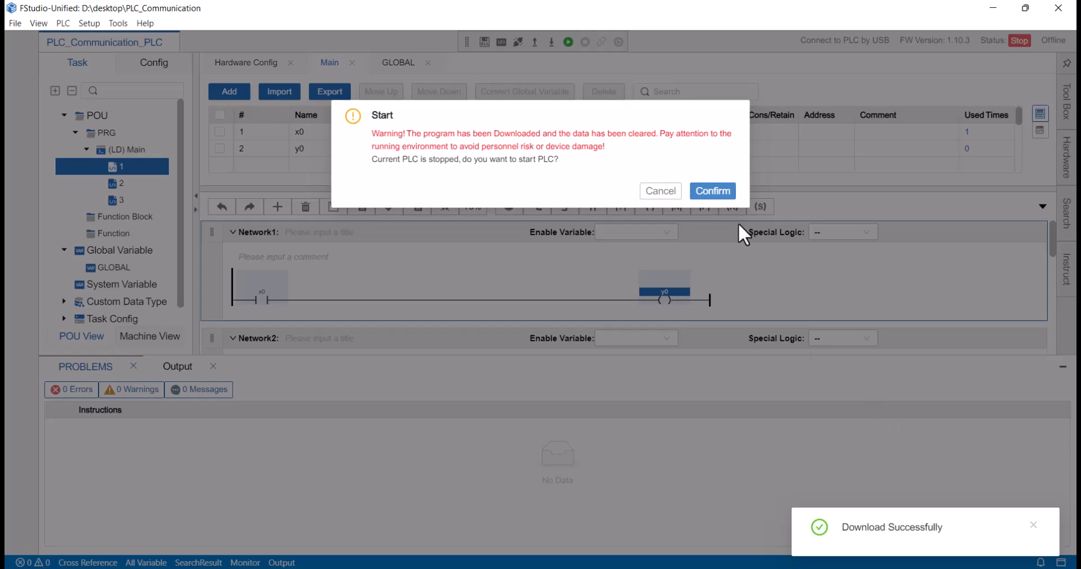
left_click(716, 194)
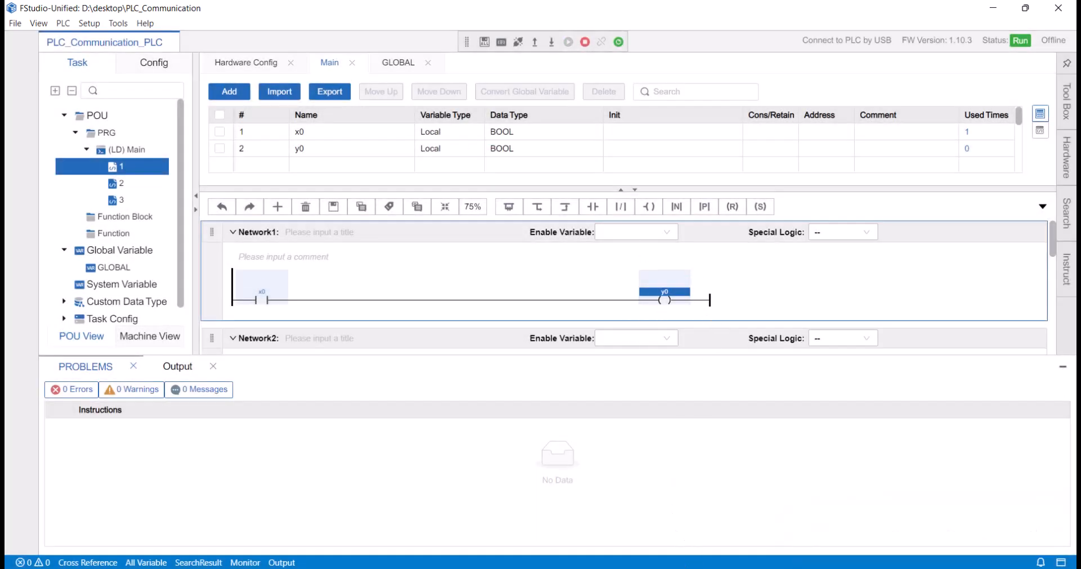
Step: Switch to Flexem Studio Global and open the COM1 settings under the HMI project's local connections
mouse_move(767, 568)
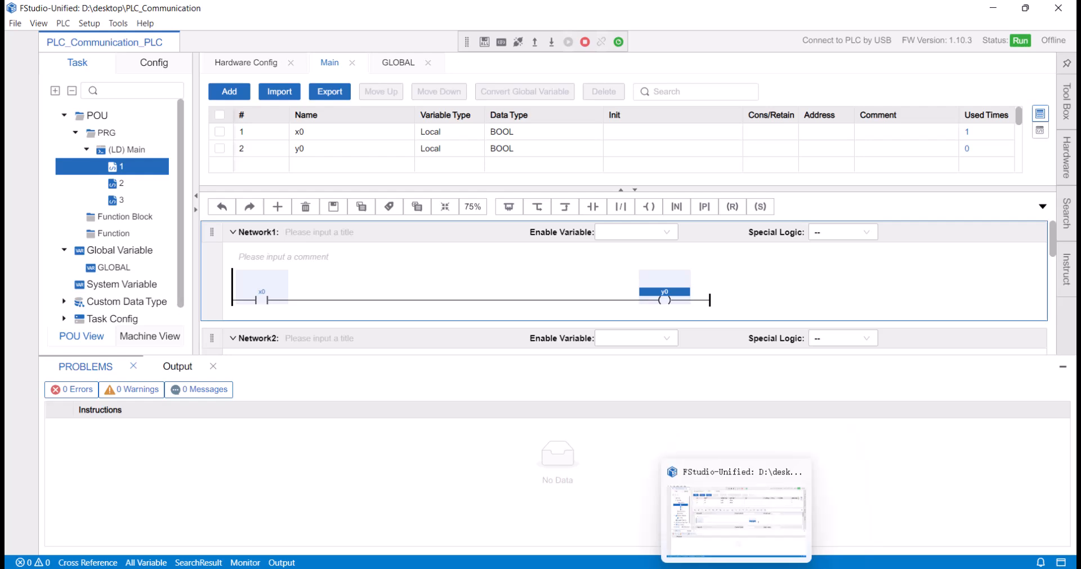
left_click(767, 568)
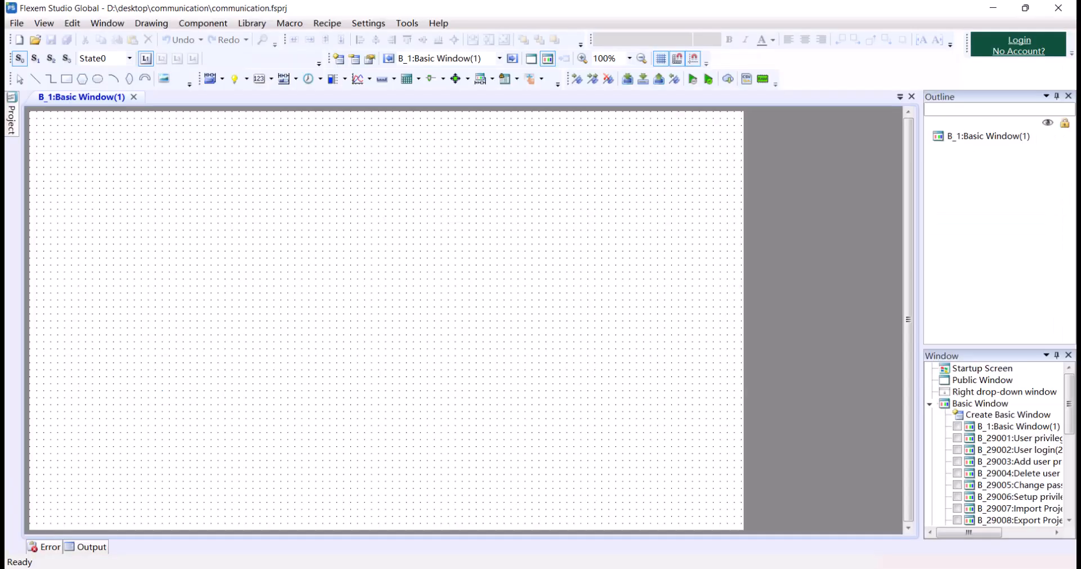
left_click(11, 118)
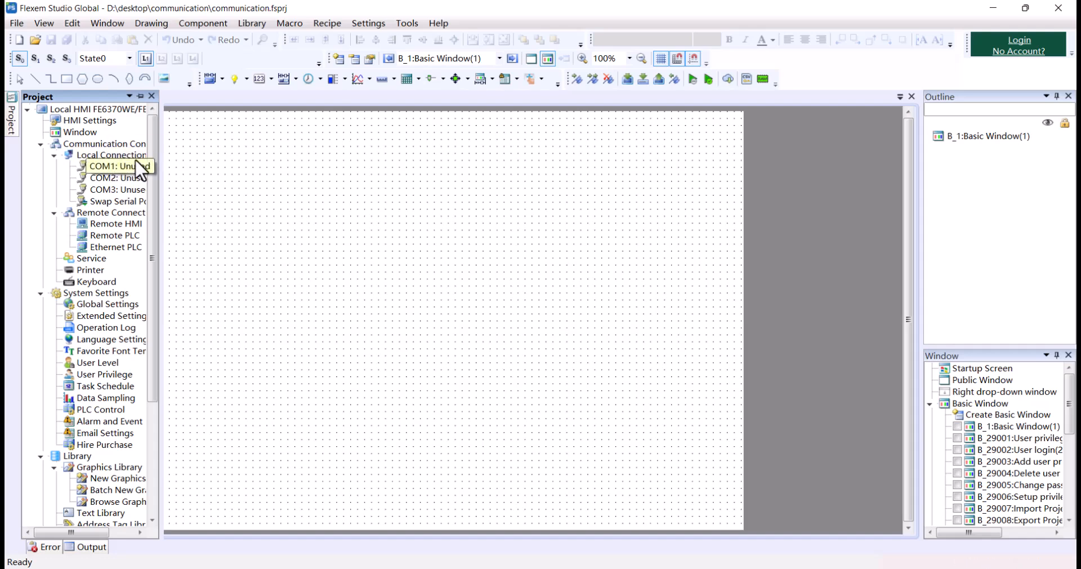
left_click_drag(160, 157, 281, 180)
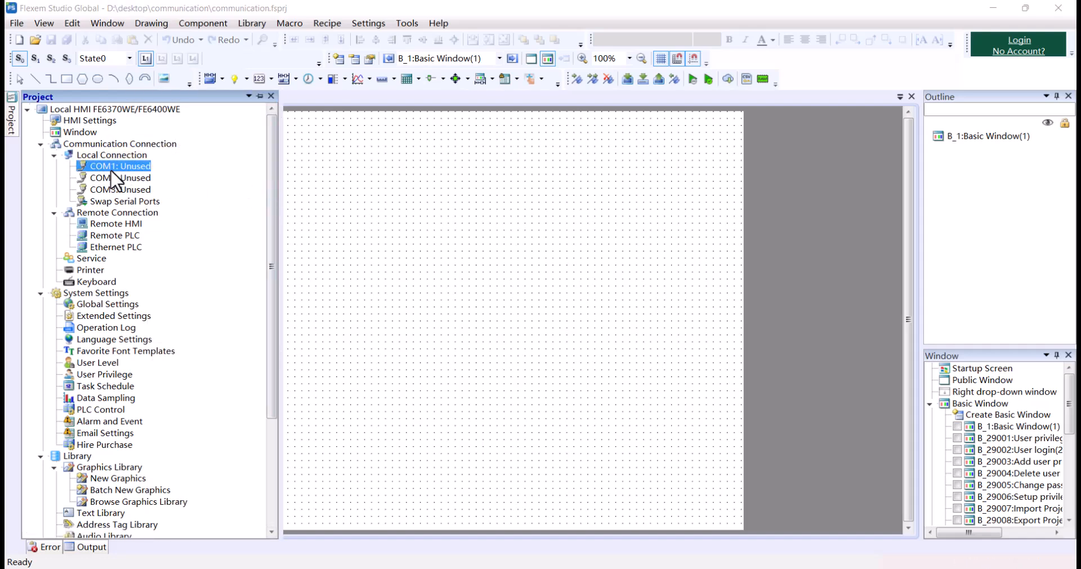
Step: Switch to FStudio-Unified and review the PLC's COM1 serial parameters and slave-1 communication requests in the hardware configuration
left_click(507, 76)
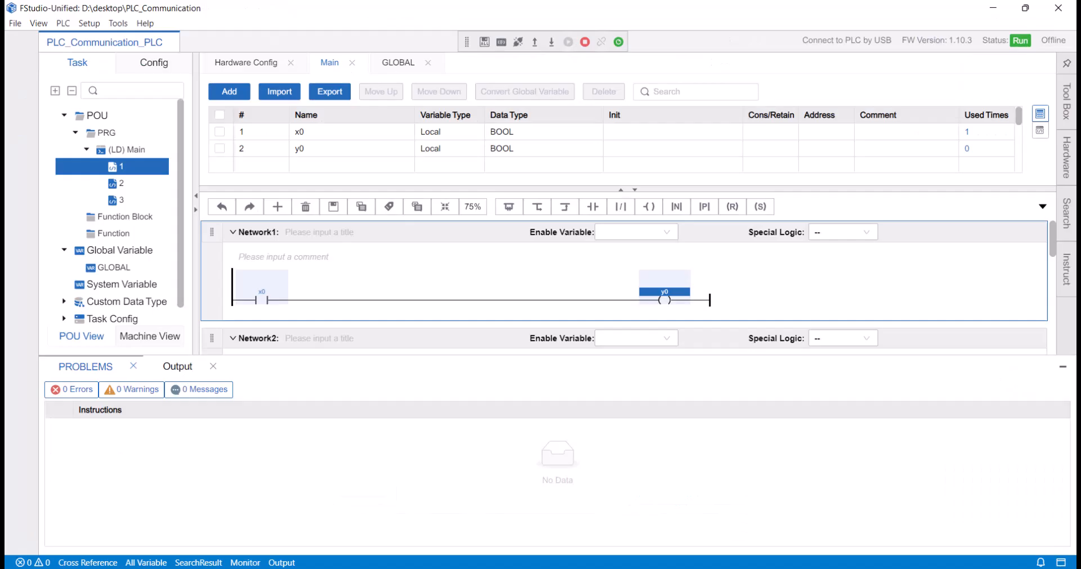
left_click(146, 69)
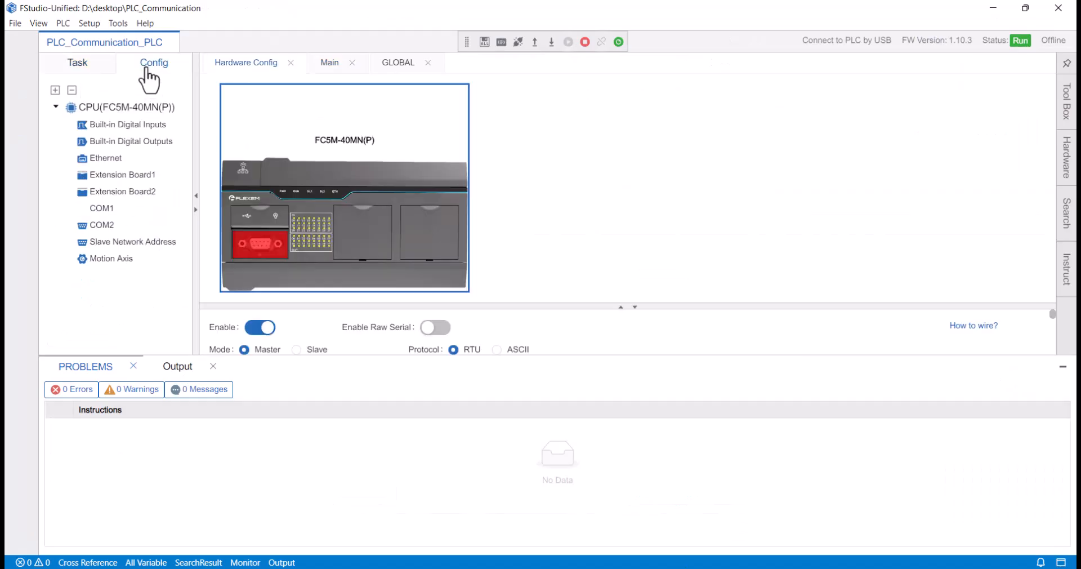
left_click_drag(643, 355, 630, 487)
scroll(650, 452, "down", 3)
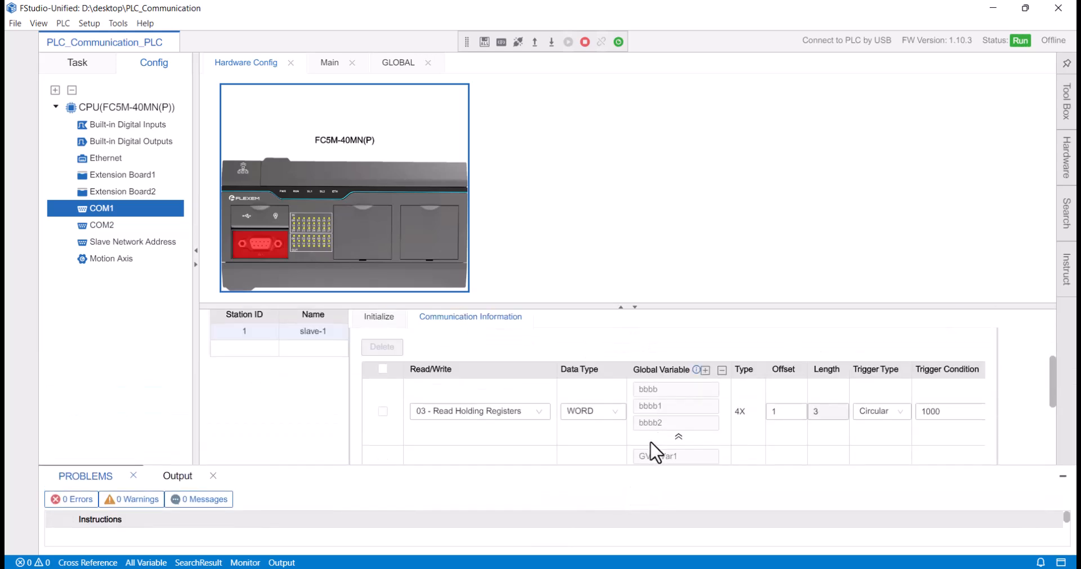
scroll(651, 452, "up", 3)
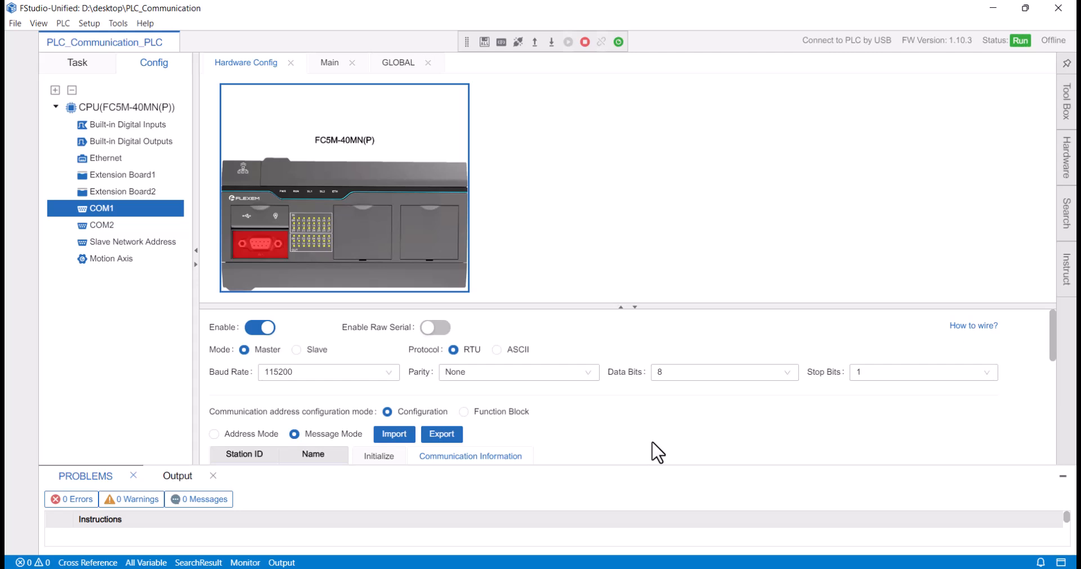
scroll(663, 429, "down", 3)
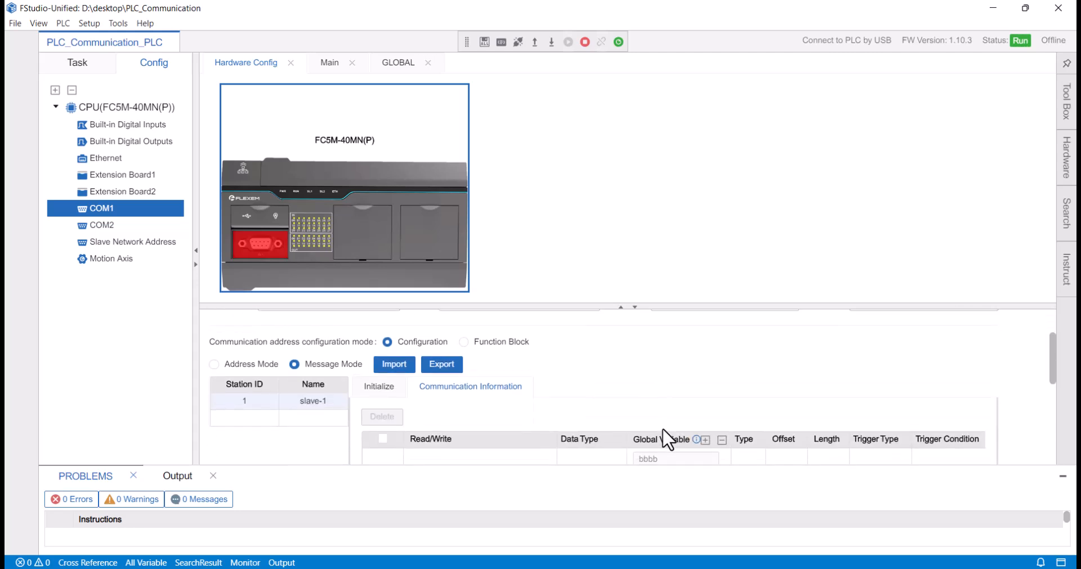
scroll(663, 430, "up", 3)
scroll(669, 439, "down", 3)
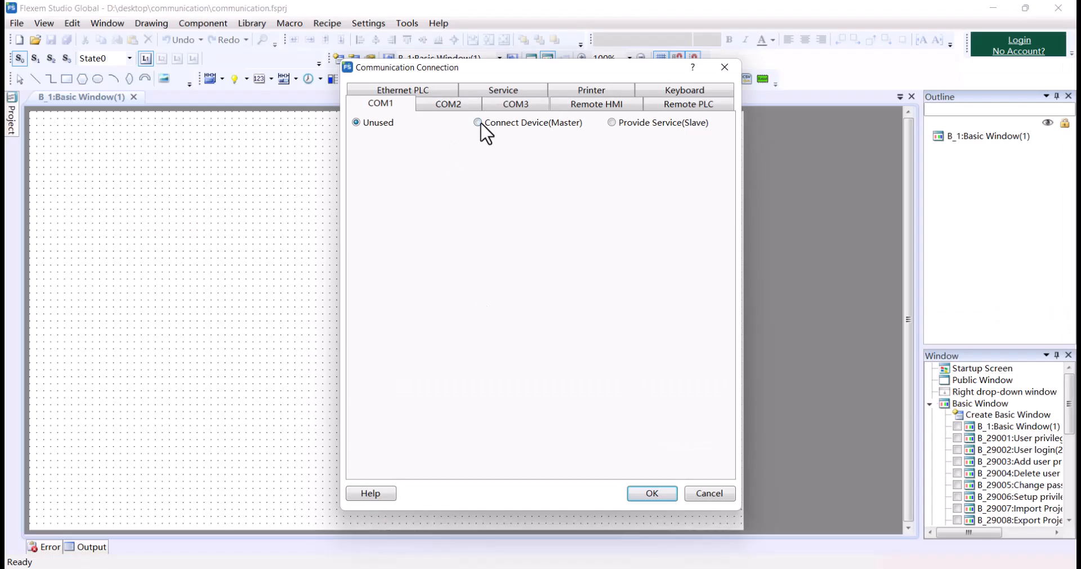
Step: Switch to Flexem Studio Global and set COM1 to Provide Service (Slave) with device type Modbus_RTU_Server and communication type RS485-2
left_click(478, 122)
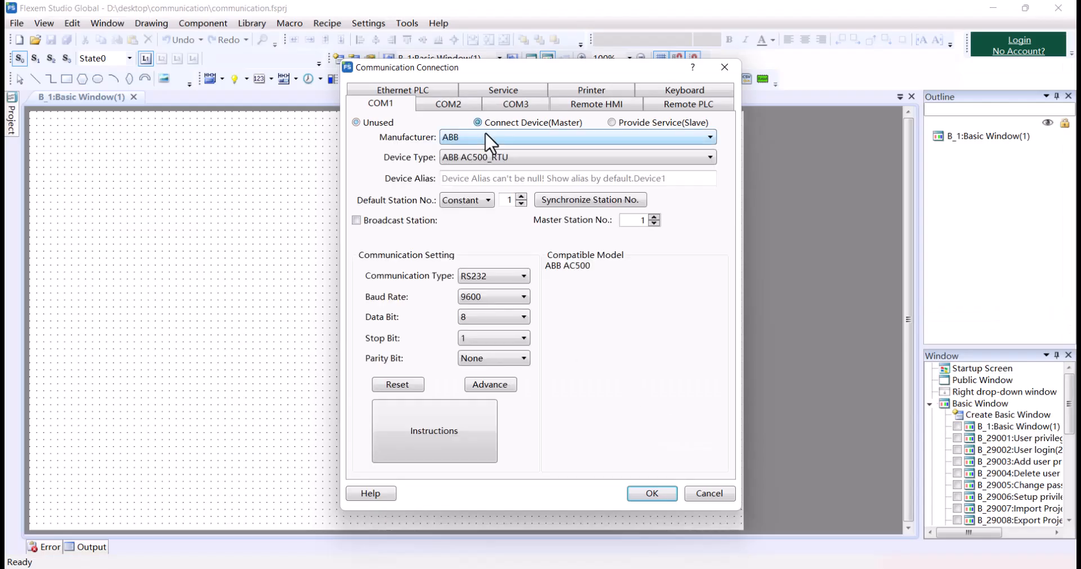
left_click(613, 122)
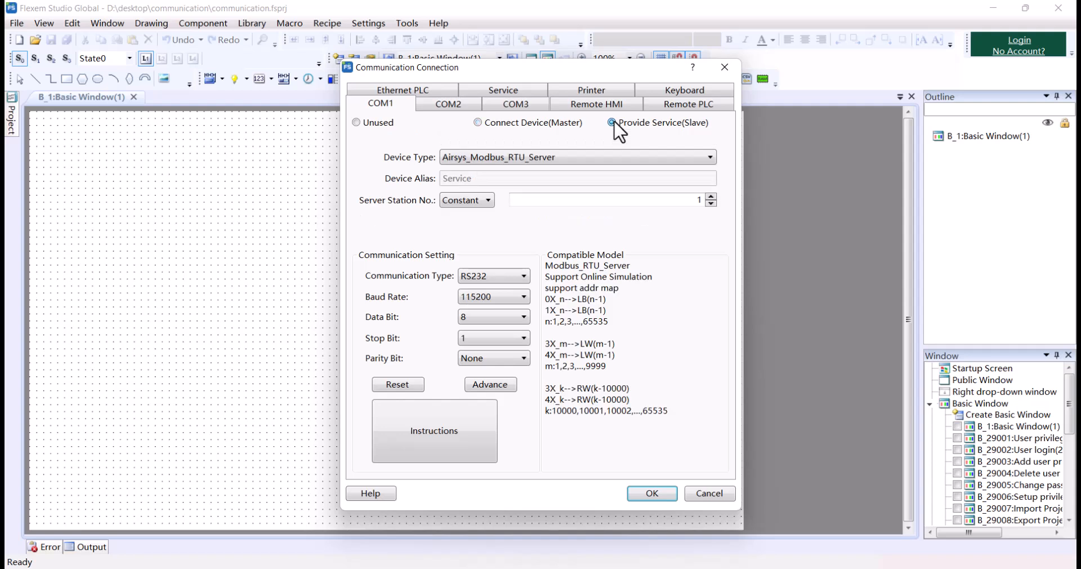
left_click(532, 158)
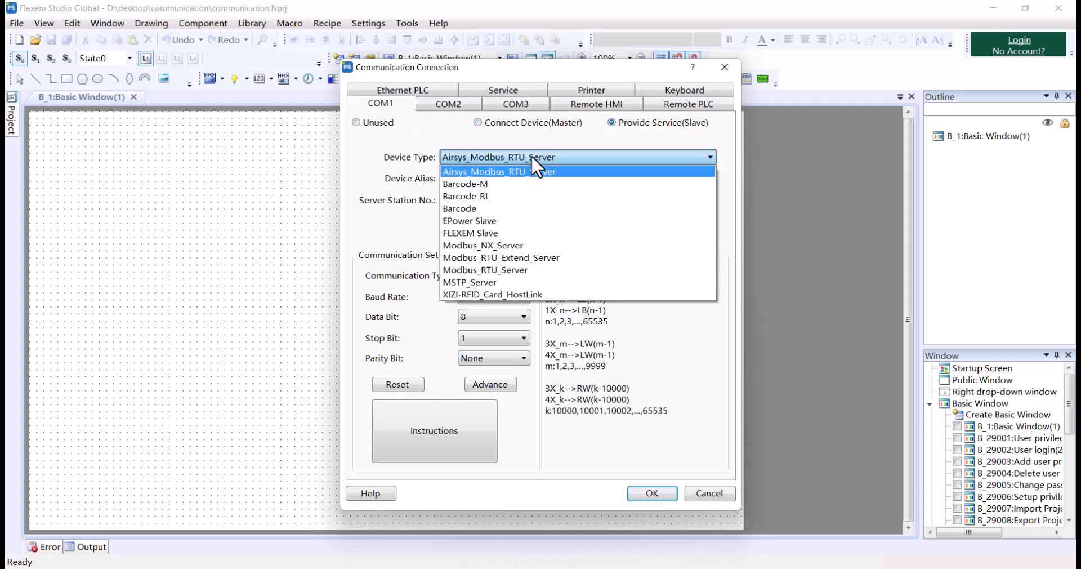
left_click(493, 273)
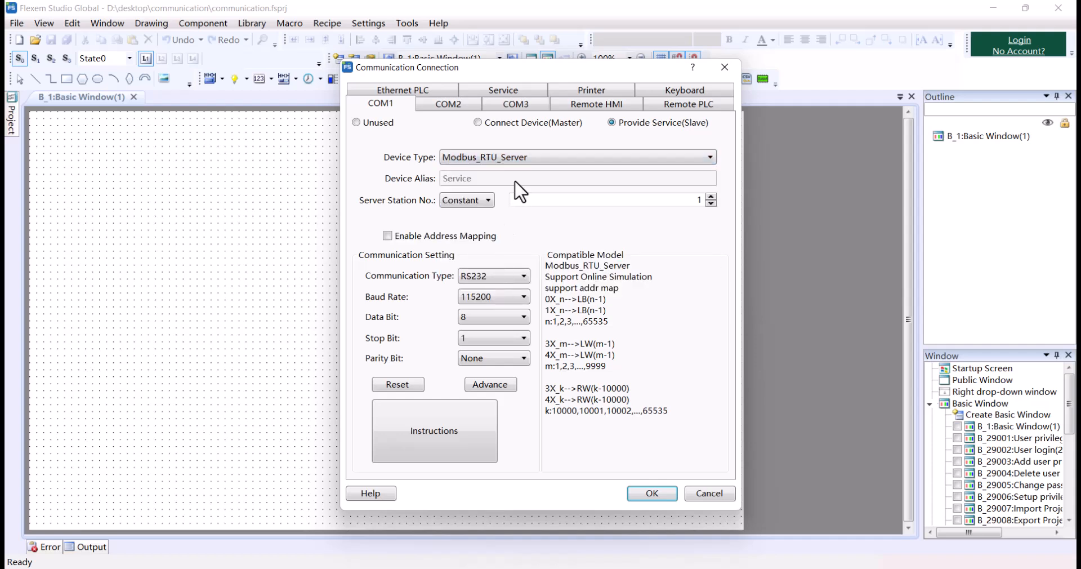
left_click(459, 276)
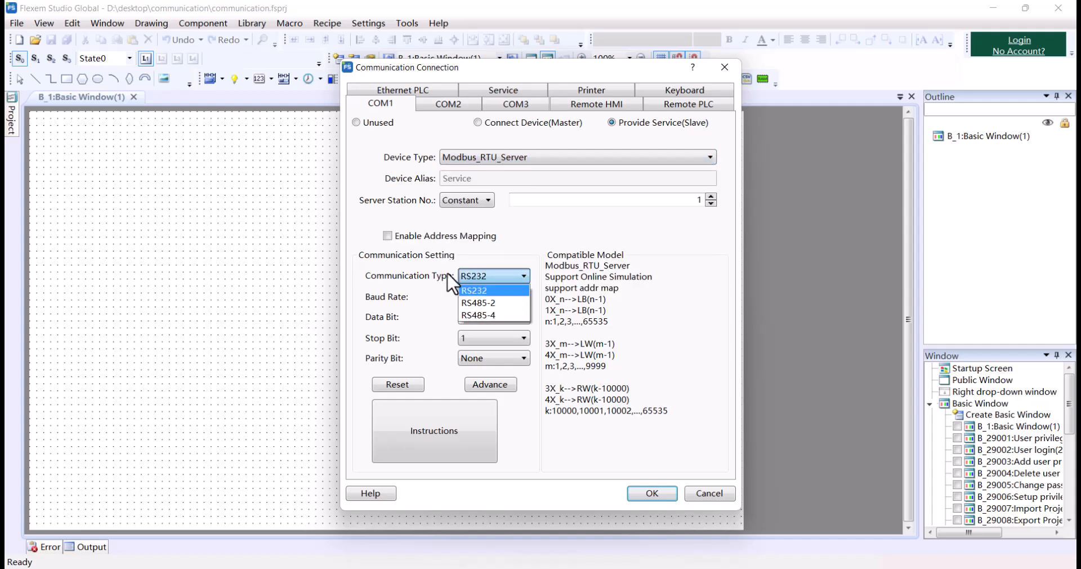
left_click(478, 303)
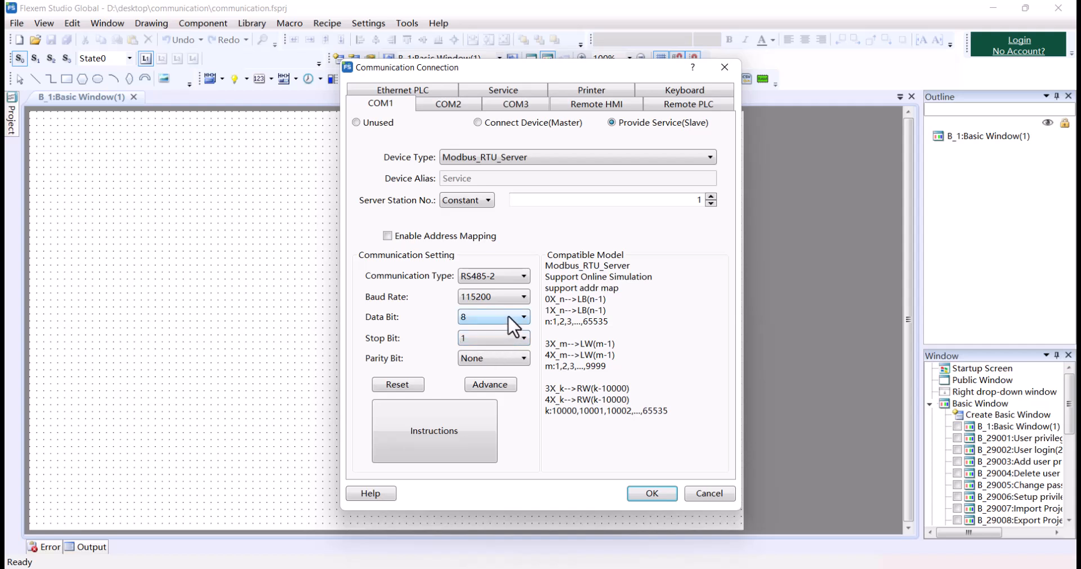
left_click(652, 494)
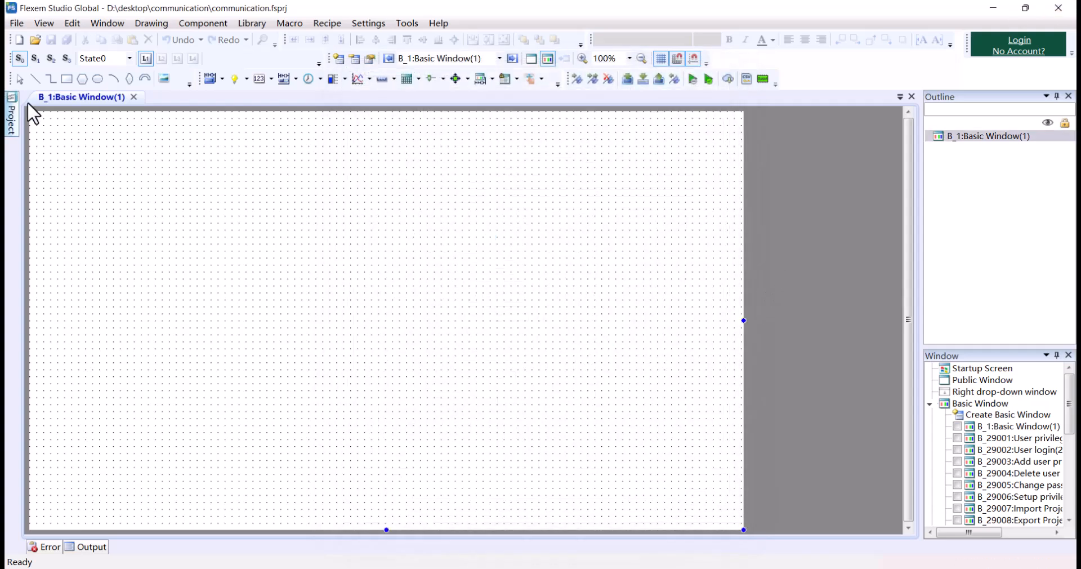
mouse_move(10, 122)
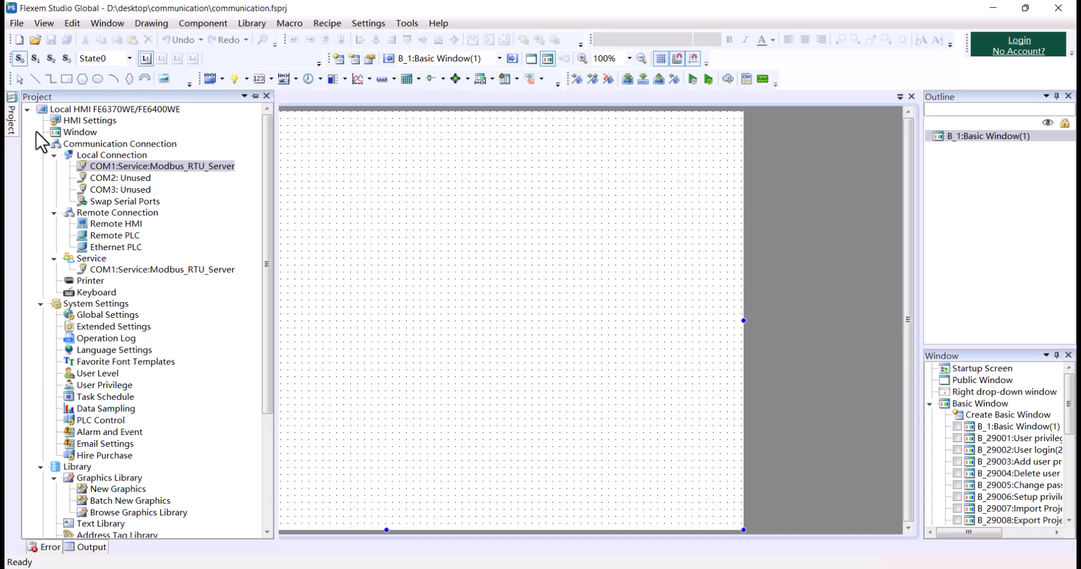
left_click(222, 80)
left_click(228, 96)
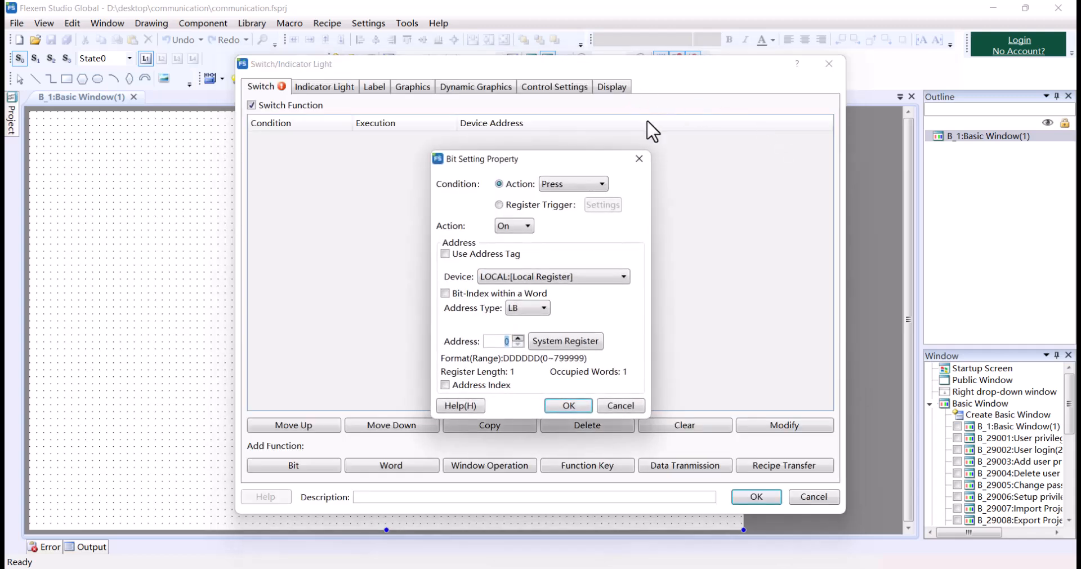
left_click(514, 227)
left_click(623, 167)
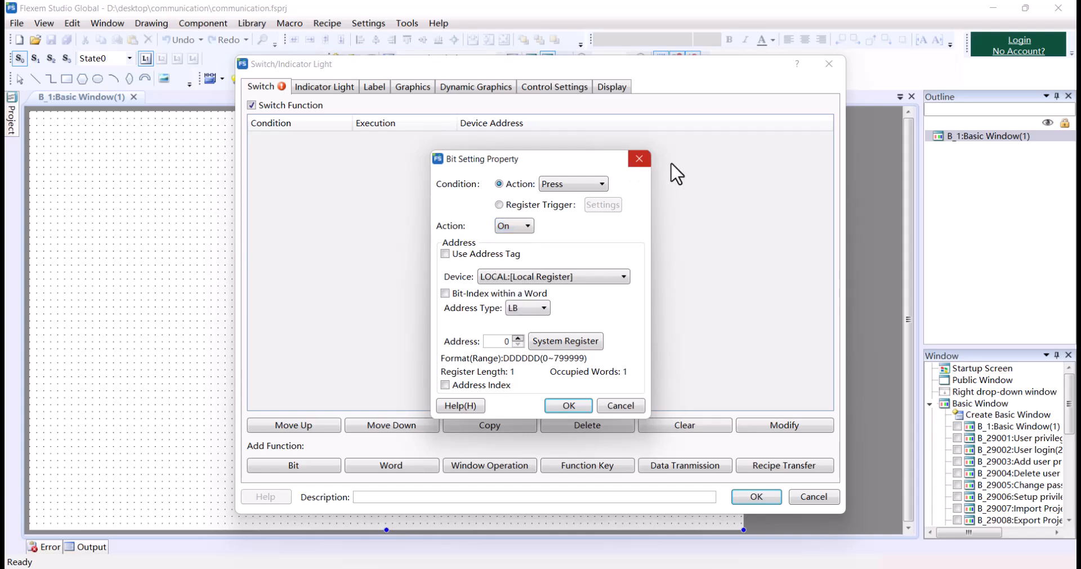
left_click(639, 158)
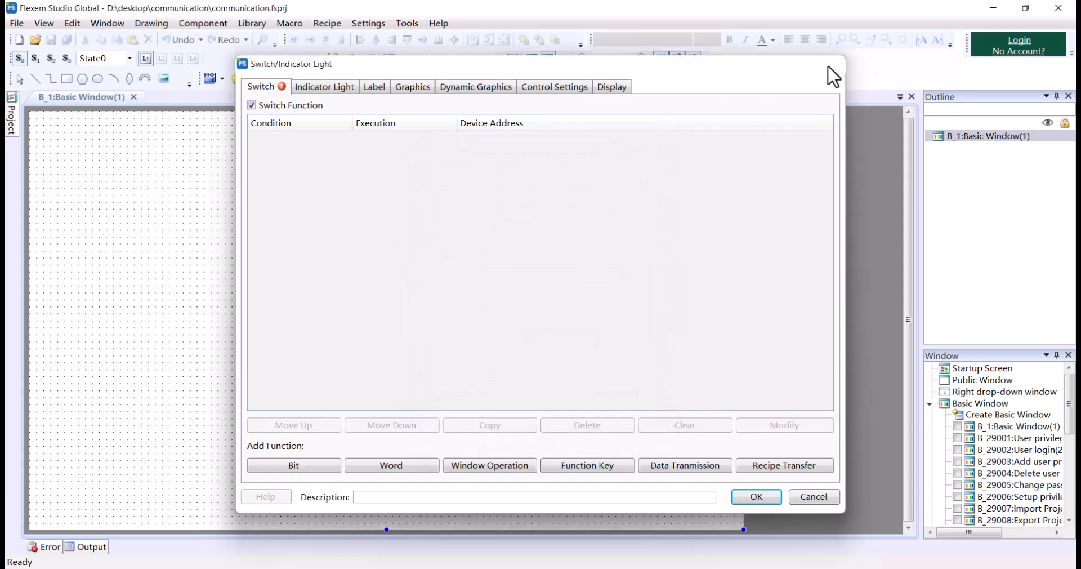
left_click(829, 64)
Step: Reopen the HMI's COM1 connection settings and examine the Modbus_RTU_Server address mapping to local registers
left_click(11, 113)
double_click(121, 165)
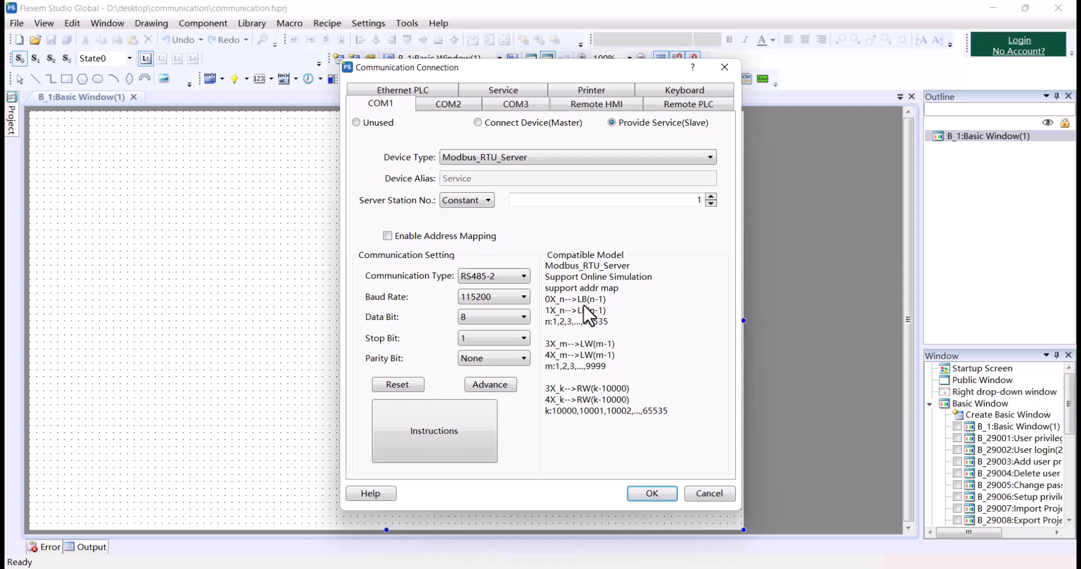
Step: Close the communication settings and place a switch on the basic window that inverts bit LB0 on press
left_click(718, 493)
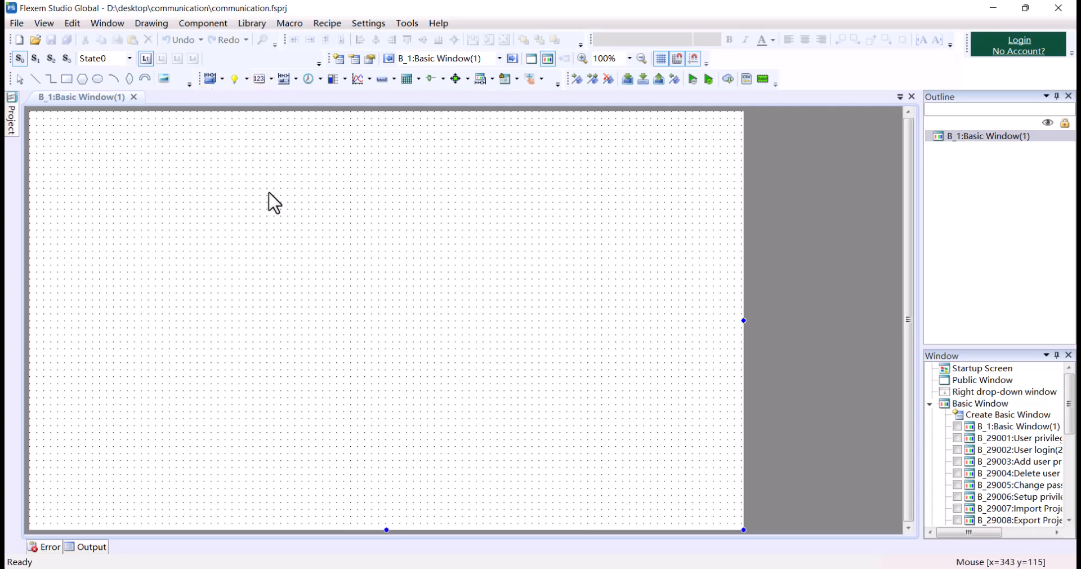
left_click(209, 79)
left_click(314, 386)
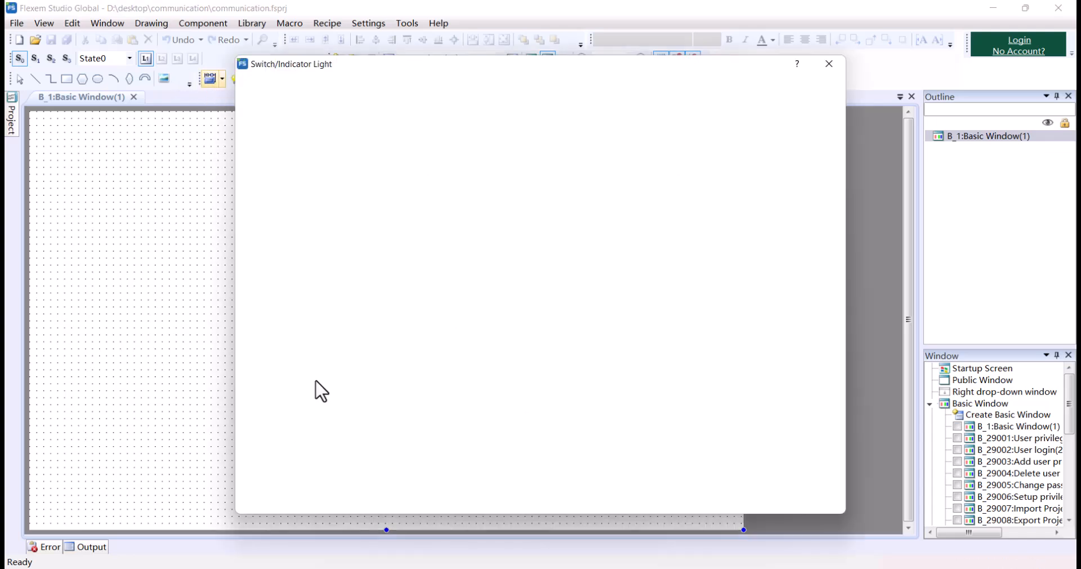
left_click(514, 226)
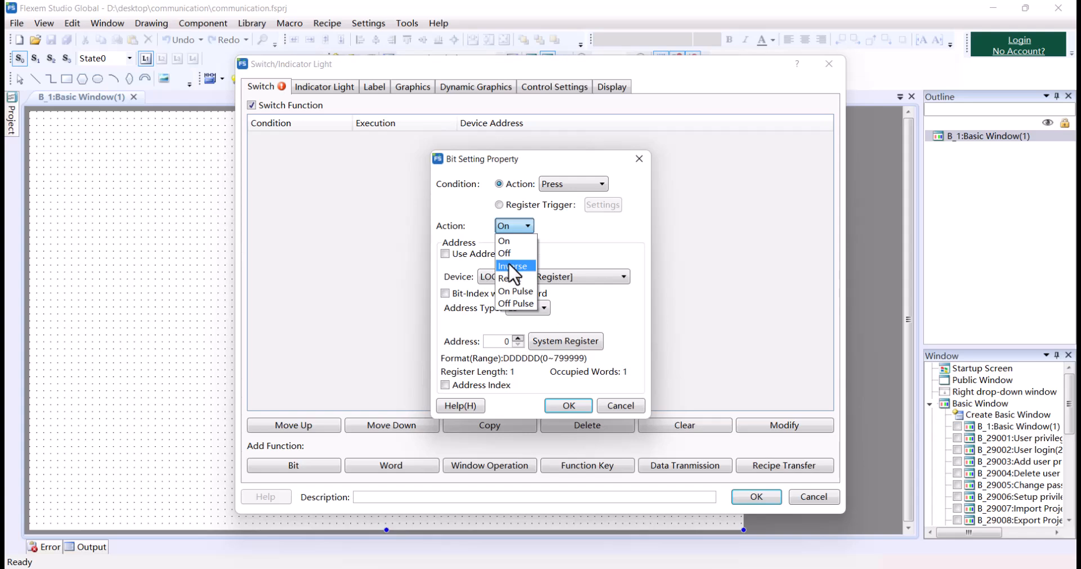
left_click(509, 265)
left_click(566, 406)
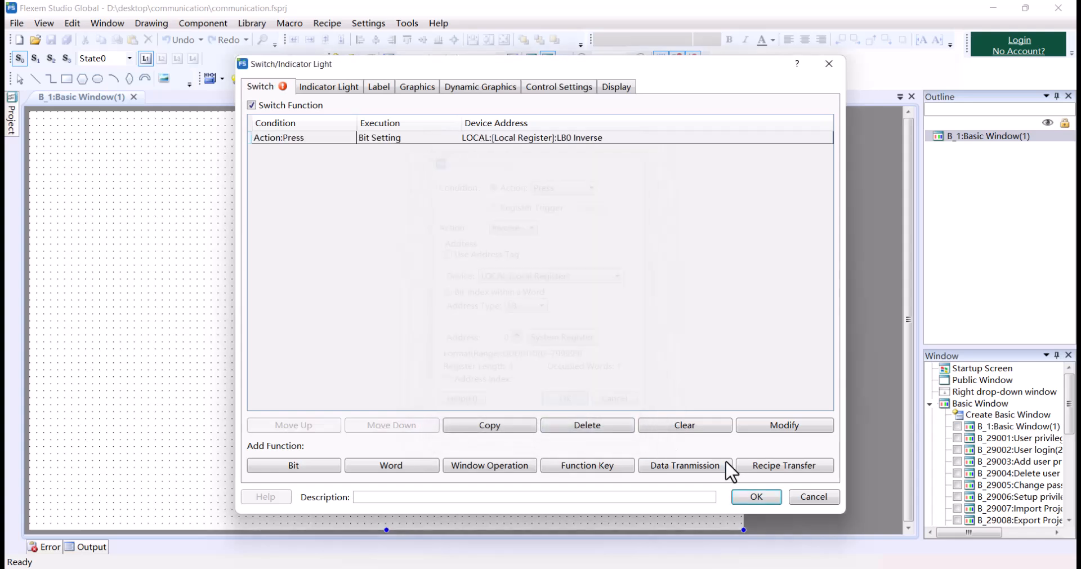
left_click(754, 497)
left_click_drag(202, 167, 204, 168)
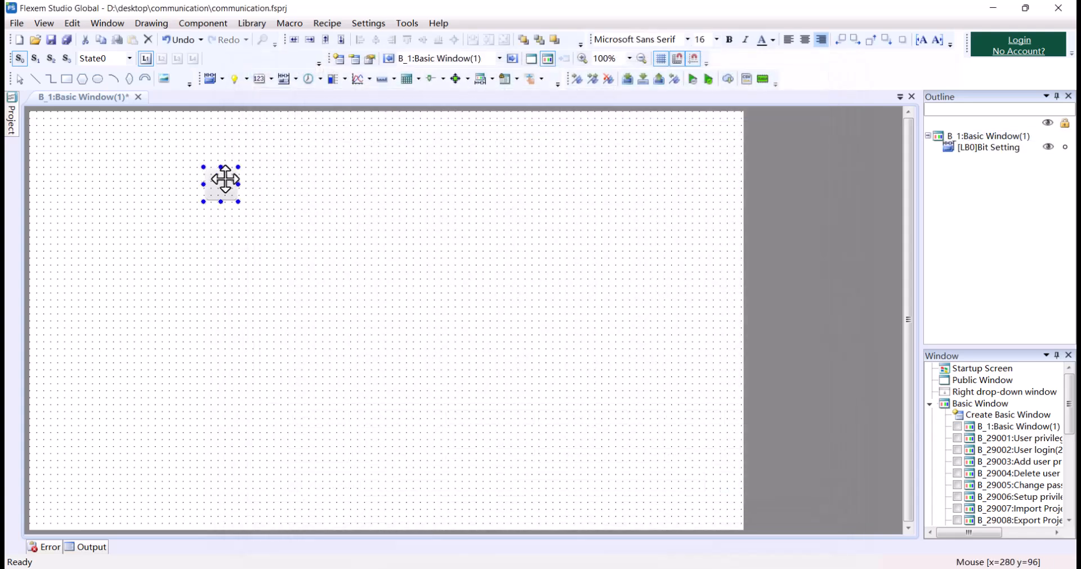
right_click(226, 179)
left_click(208, 175)
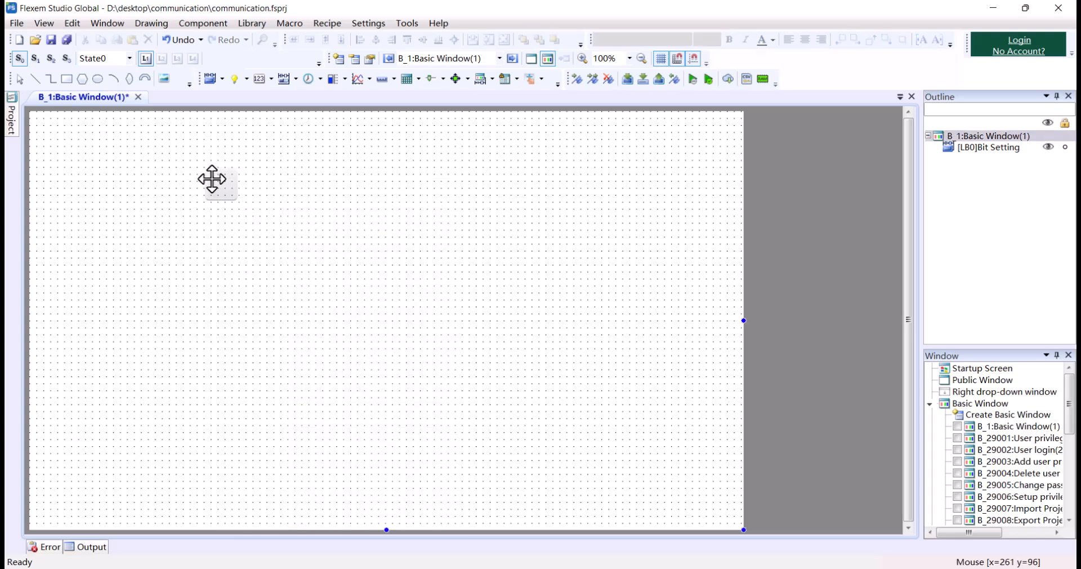
double_click(212, 178)
left_click(376, 83)
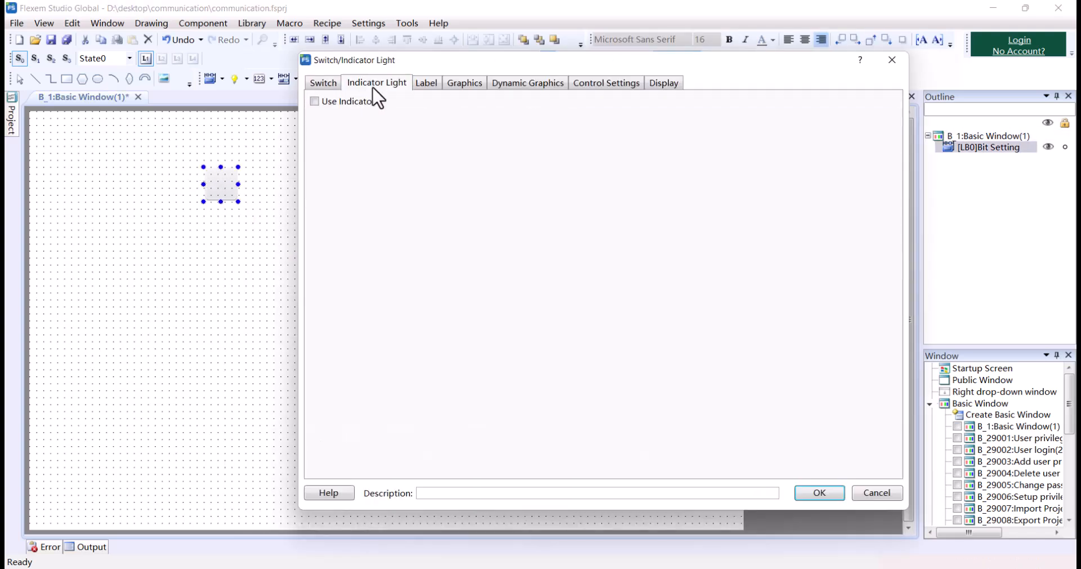
left_click(348, 102)
left_click(458, 153)
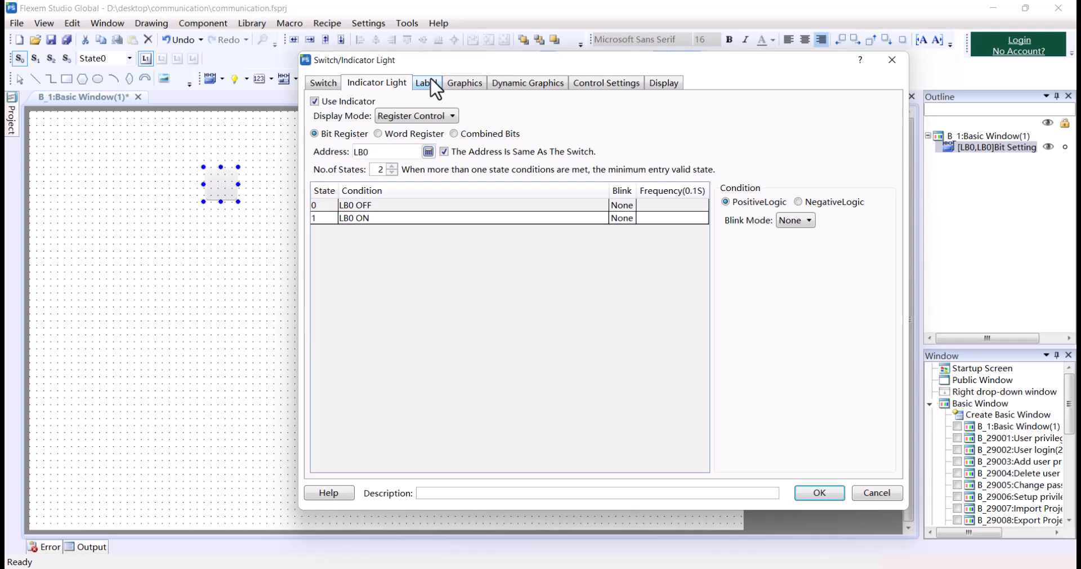
left_click(432, 83)
left_click(892, 60)
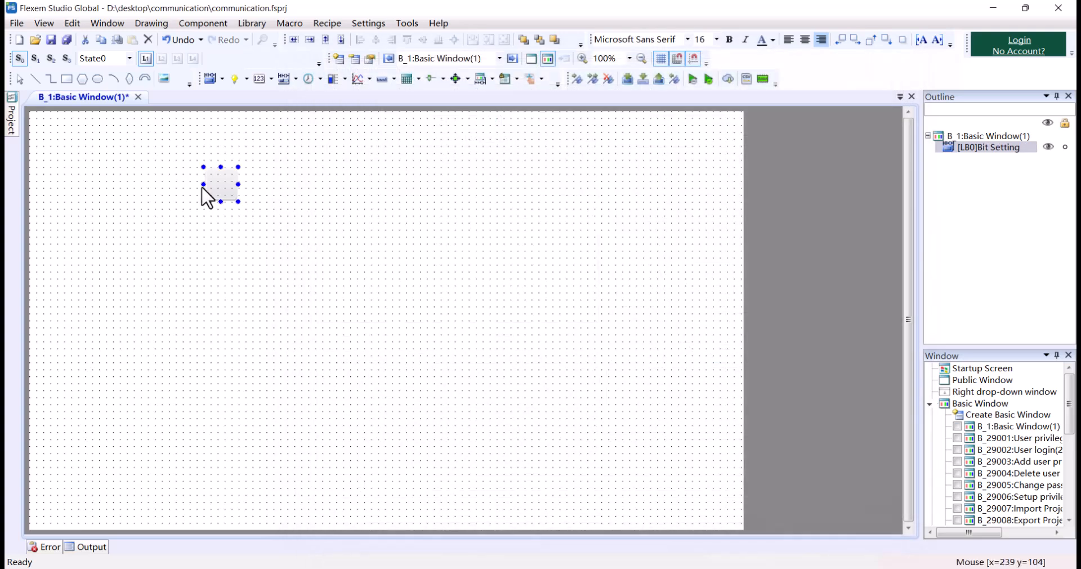
Step: Multi-copy the LB0 switch into a row of three in X and one in Y, incrementing the address by 1
right_click(224, 186)
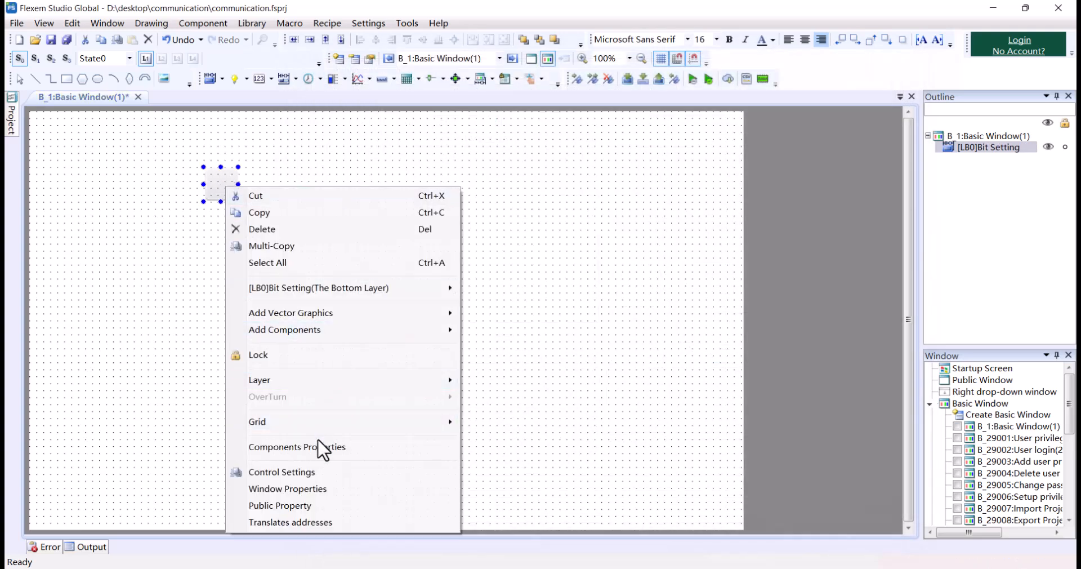
left_click(314, 247)
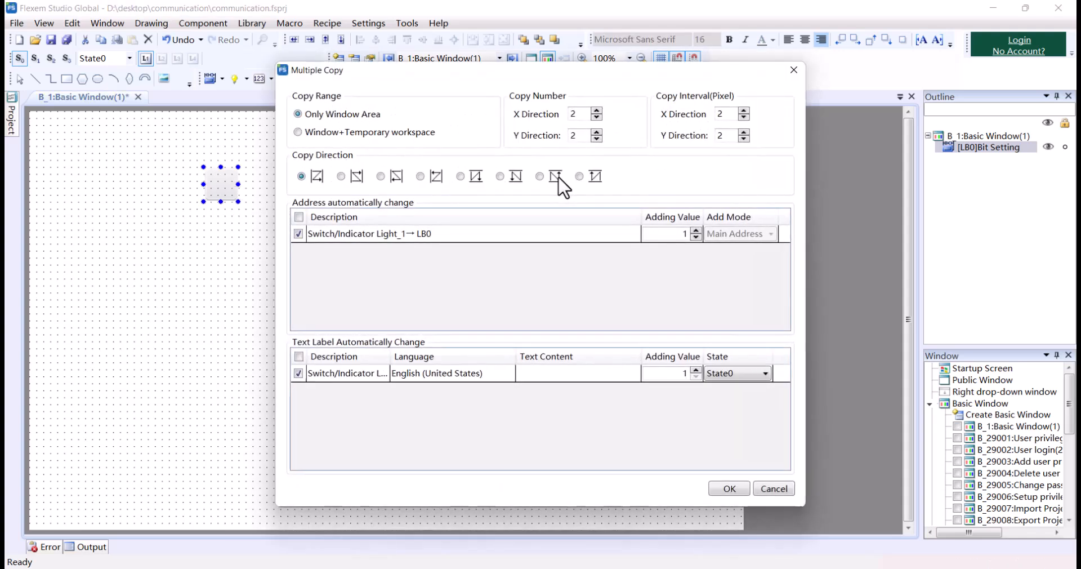
left_click(596, 139)
left_click(597, 111)
left_click(729, 488)
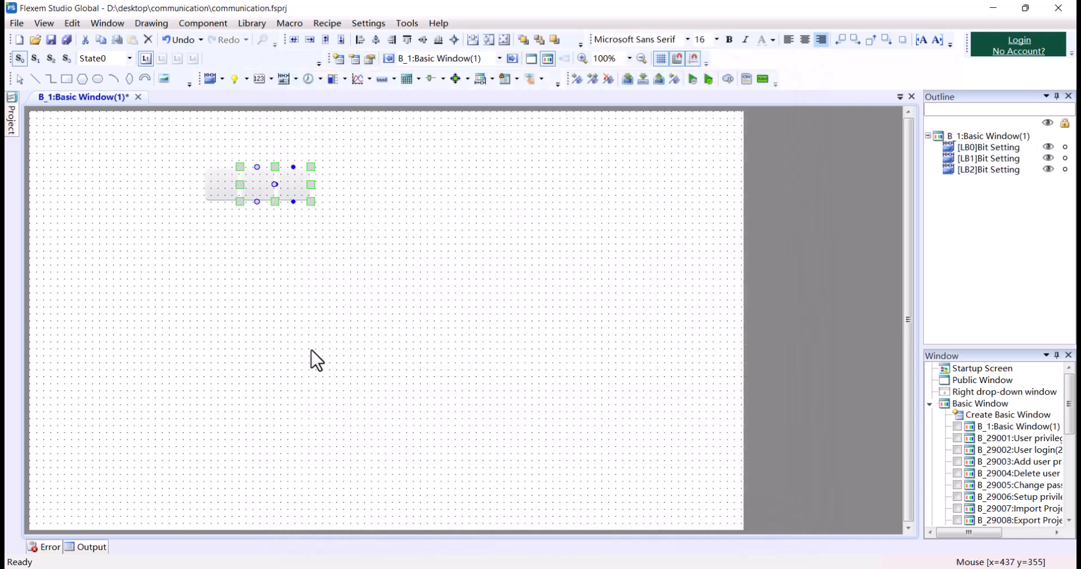
left_click(271, 332)
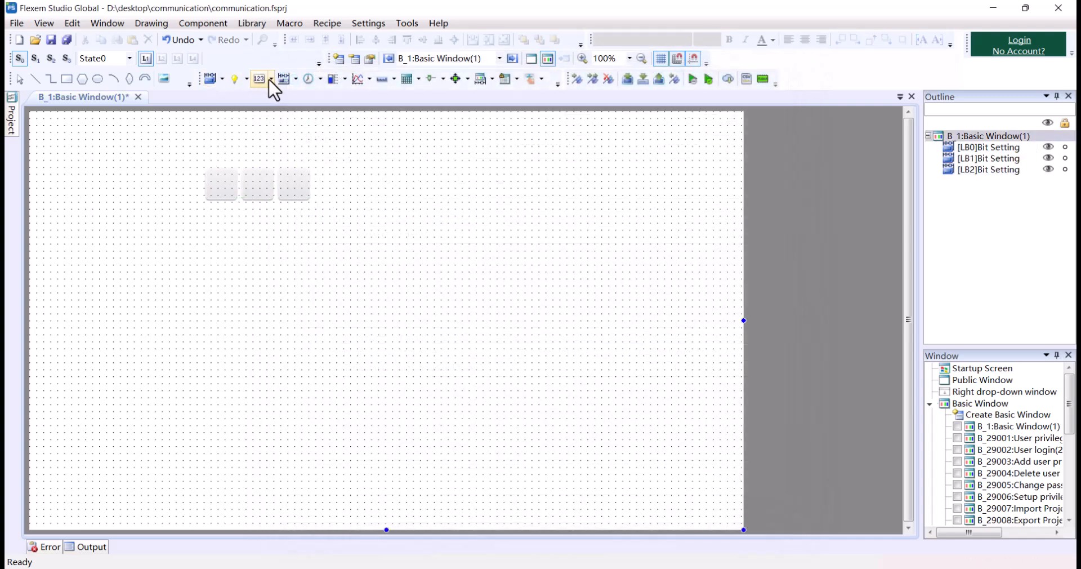
Step: Place a 16-bit unsigned numeric value input for LW0 below the row of switches
left_click(270, 79)
left_click(288, 113)
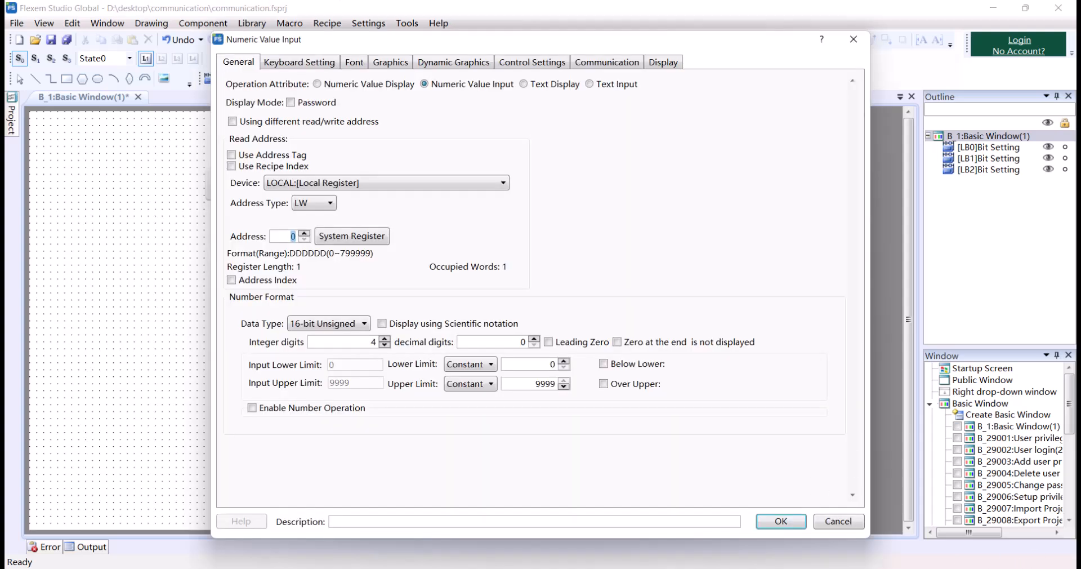
left_click(783, 521)
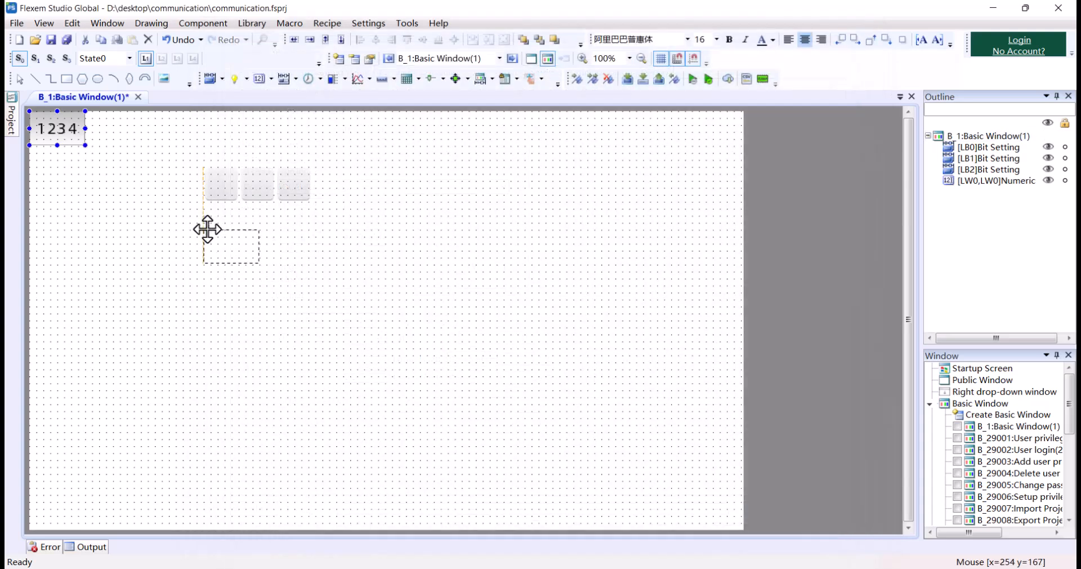
left_click_drag(207, 230, 207, 229)
Step: Multi-copy the LW0 numeric input into a row of three in X and one in Y, incrementing the address by 1
right_click(221, 242)
left_click(321, 282)
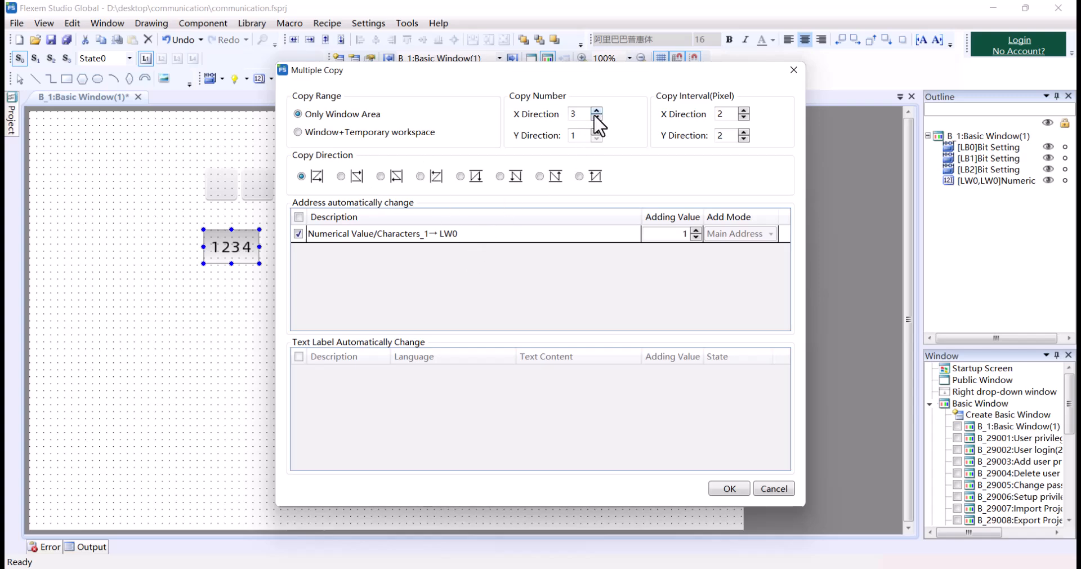
left_click(732, 489)
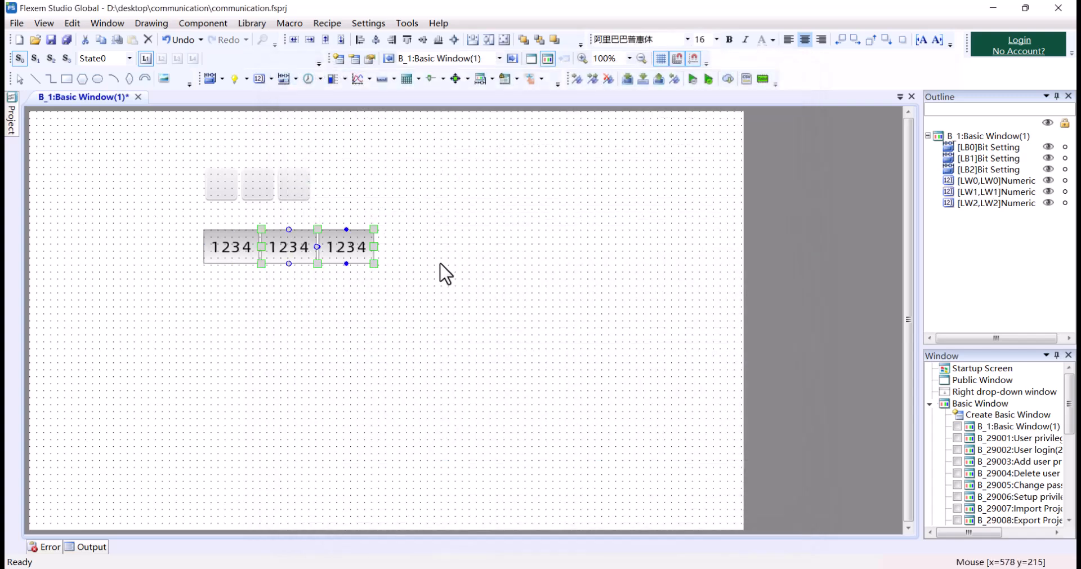
left_click(445, 274)
Step: Compile the HMI project and try to download it over Ethernet to 192.168.0.200
left_click(12, 114)
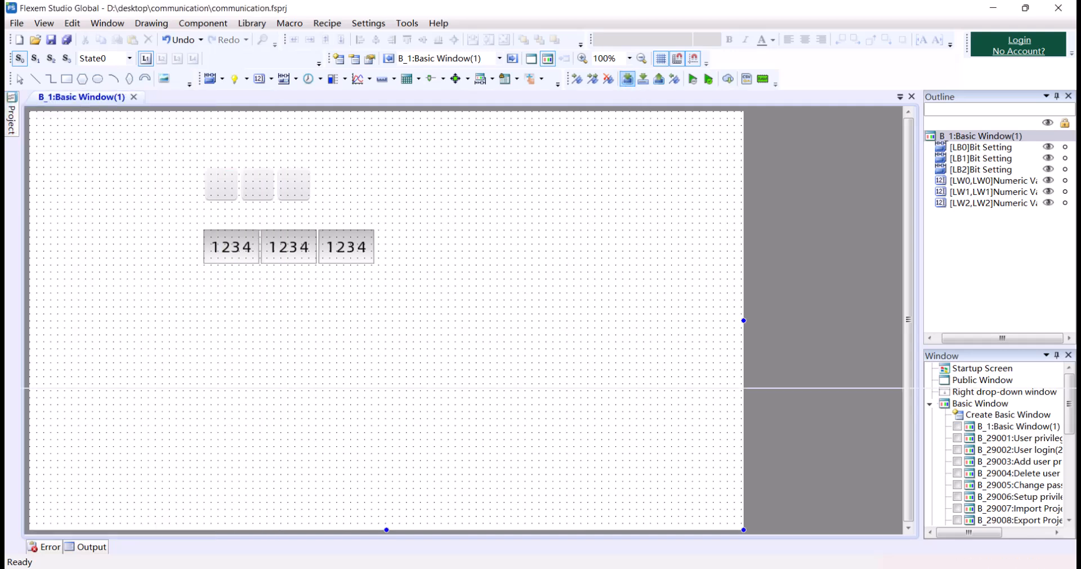
left_click(627, 78)
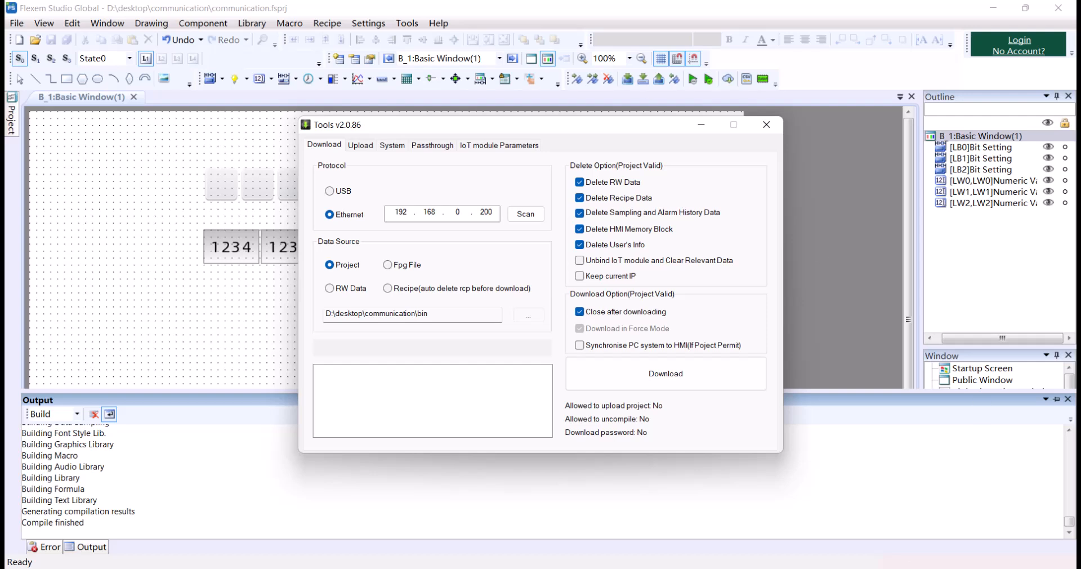
left_click(641, 375)
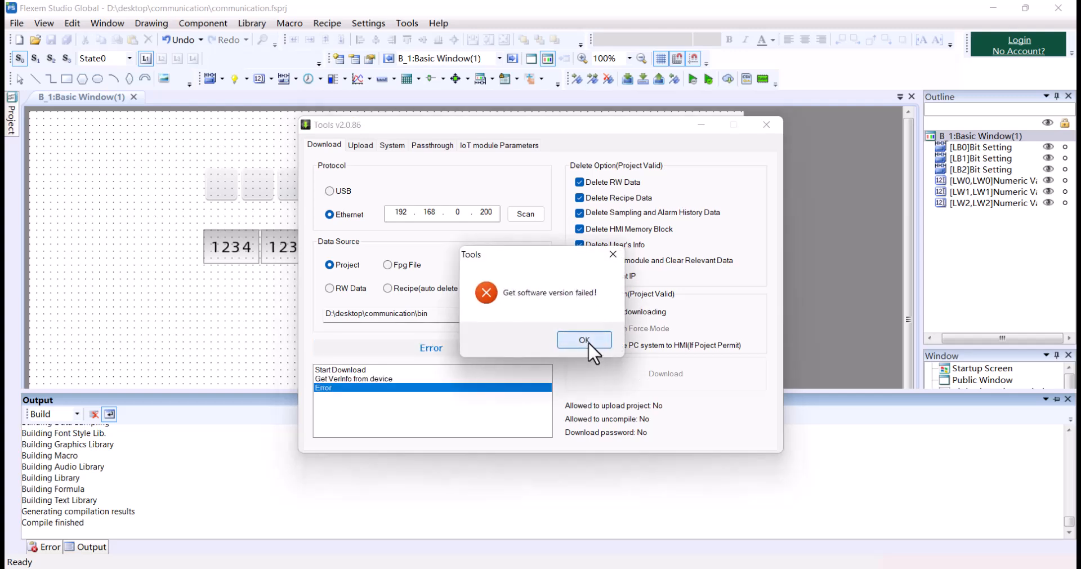
left_click(585, 340)
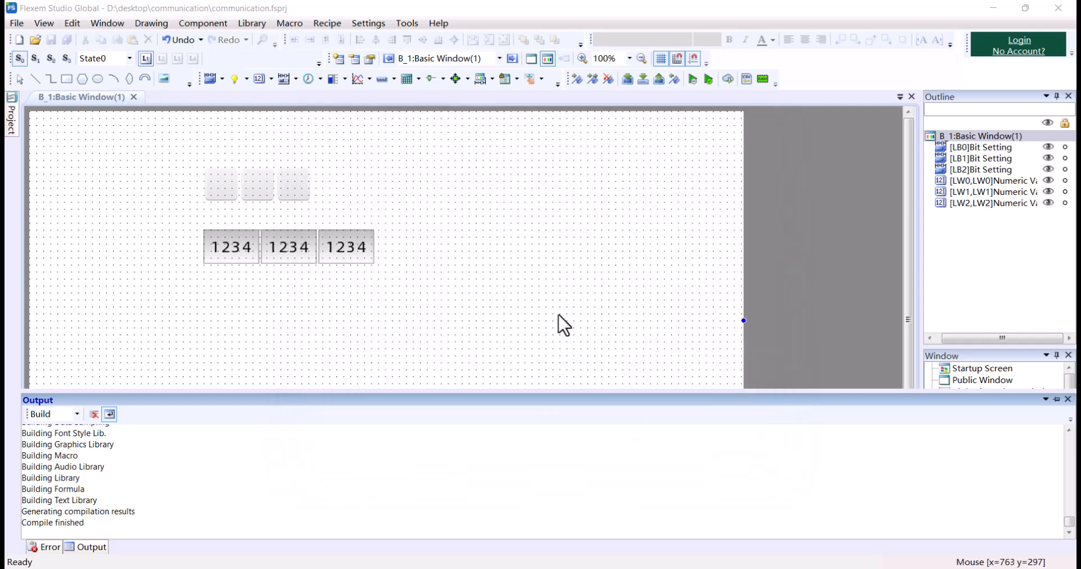
Step: Reopen the download tool and download the project to the HMI over USB
left_click(627, 80)
left_click(340, 194)
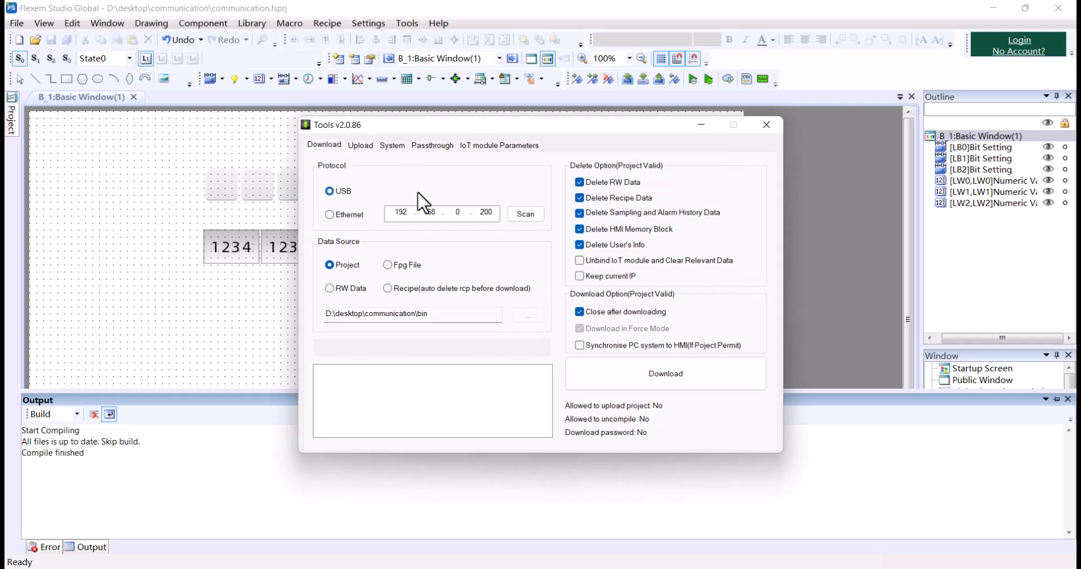
left_click(671, 371)
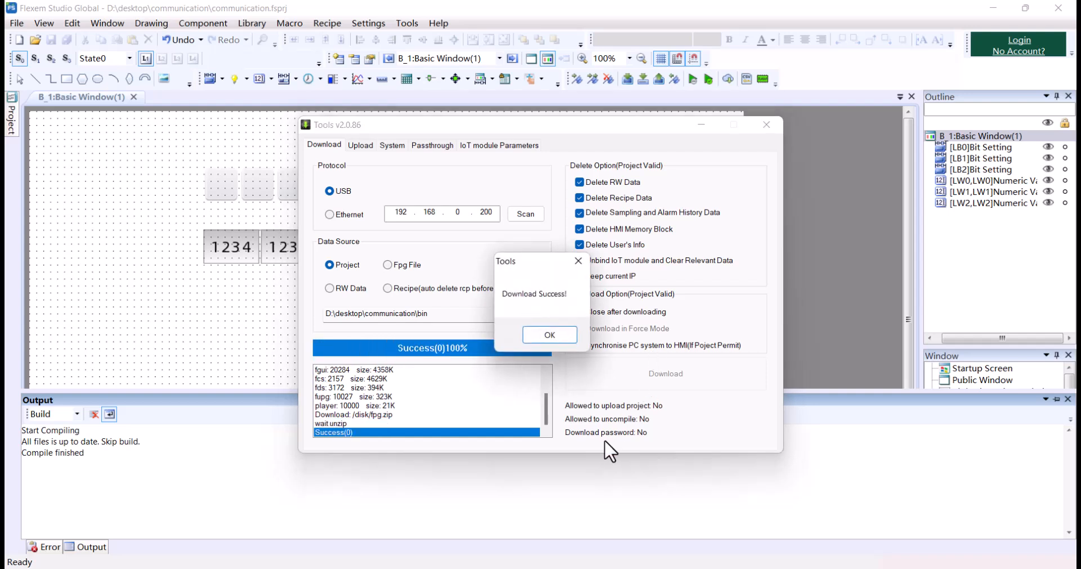
left_click(552, 333)
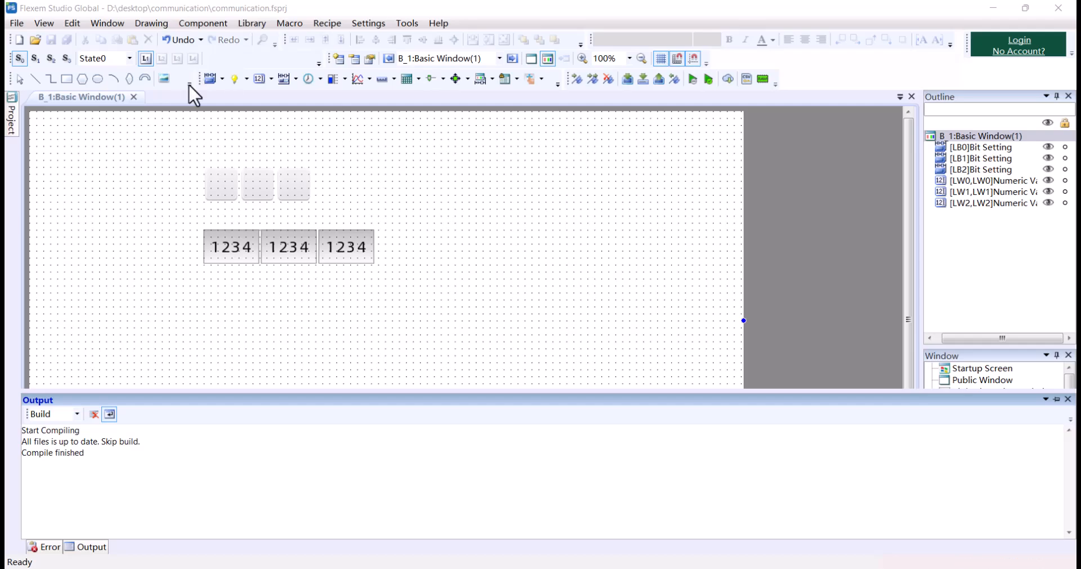
left_click(12, 117)
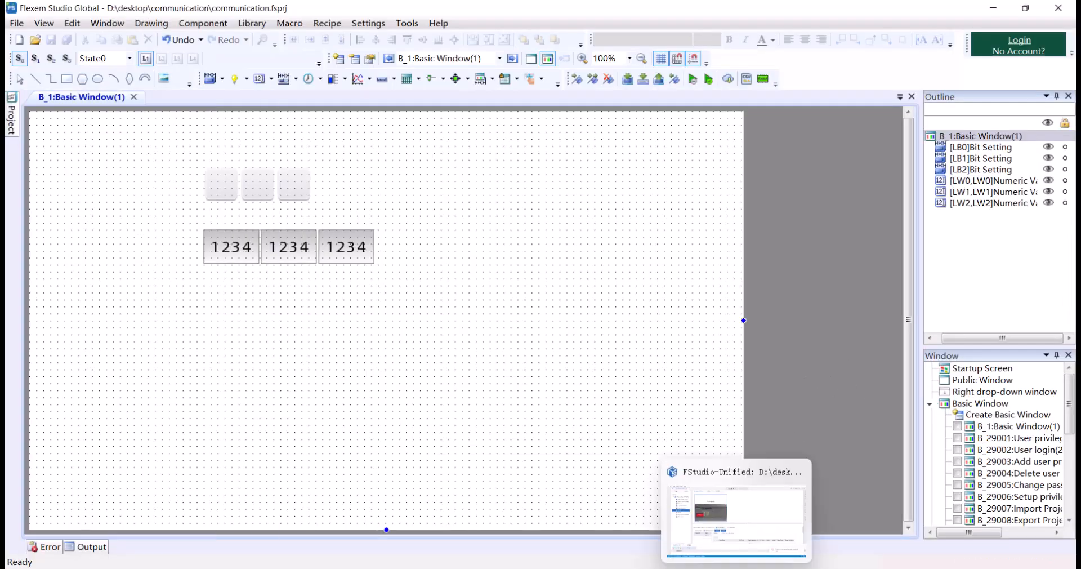
mouse_move(736, 566)
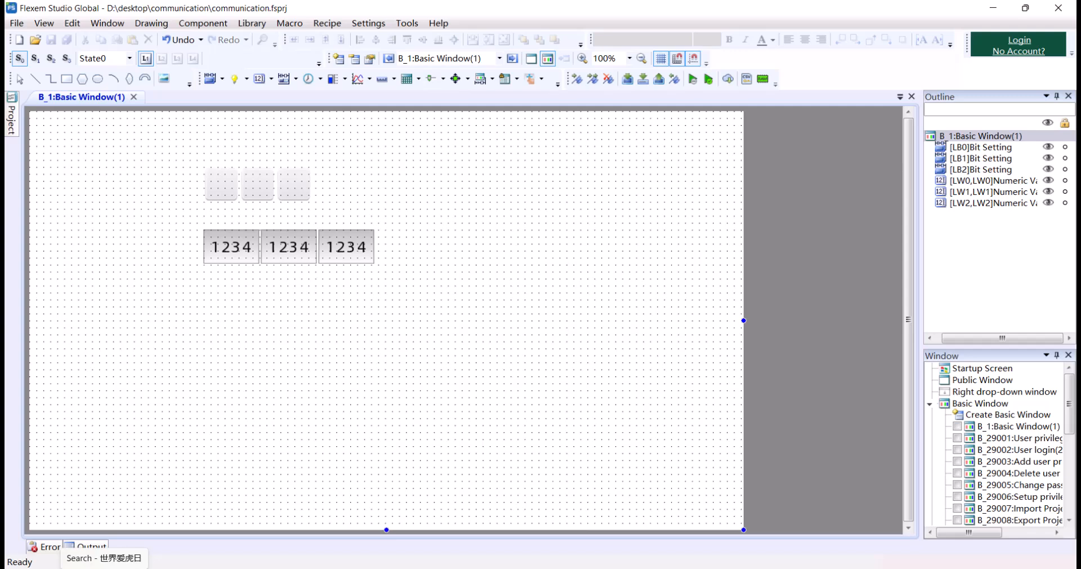
left_click(104, 567)
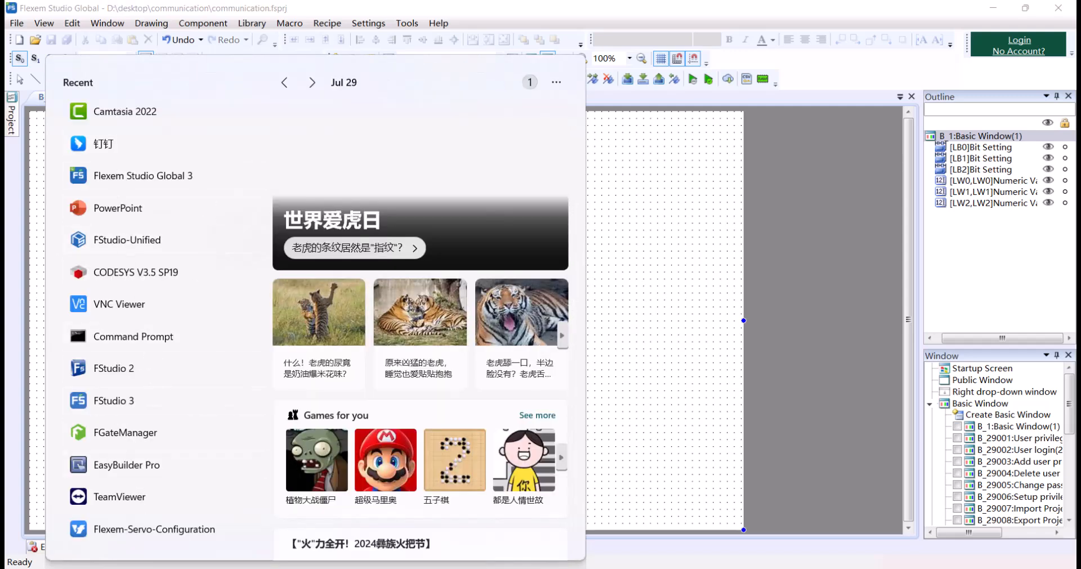
type("v")
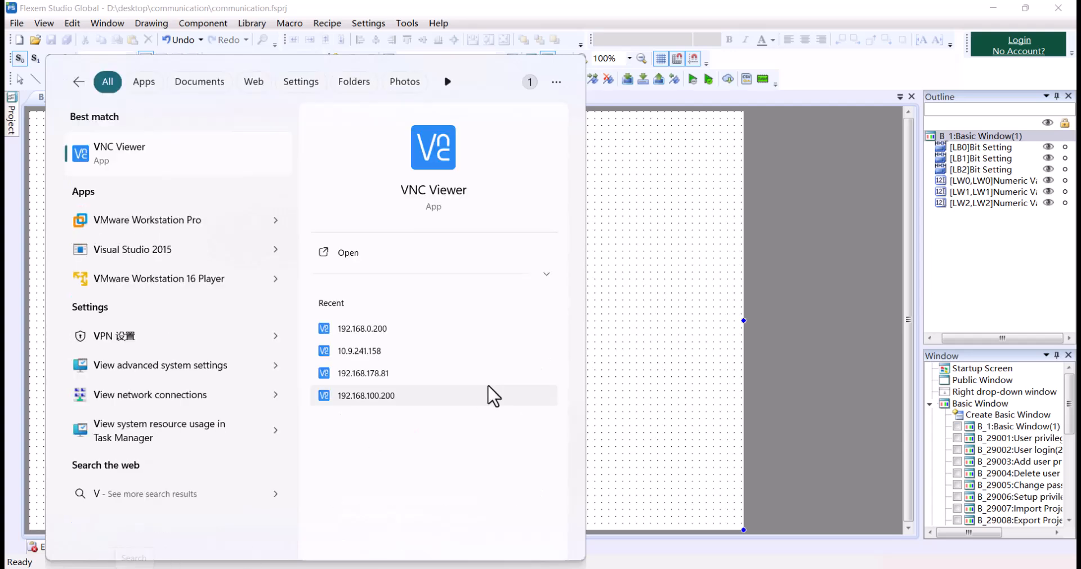
left_click(735, 349)
Step: Add a Window Initialize action to the basic window that sets bit SRB10020 on
double_click(736, 349)
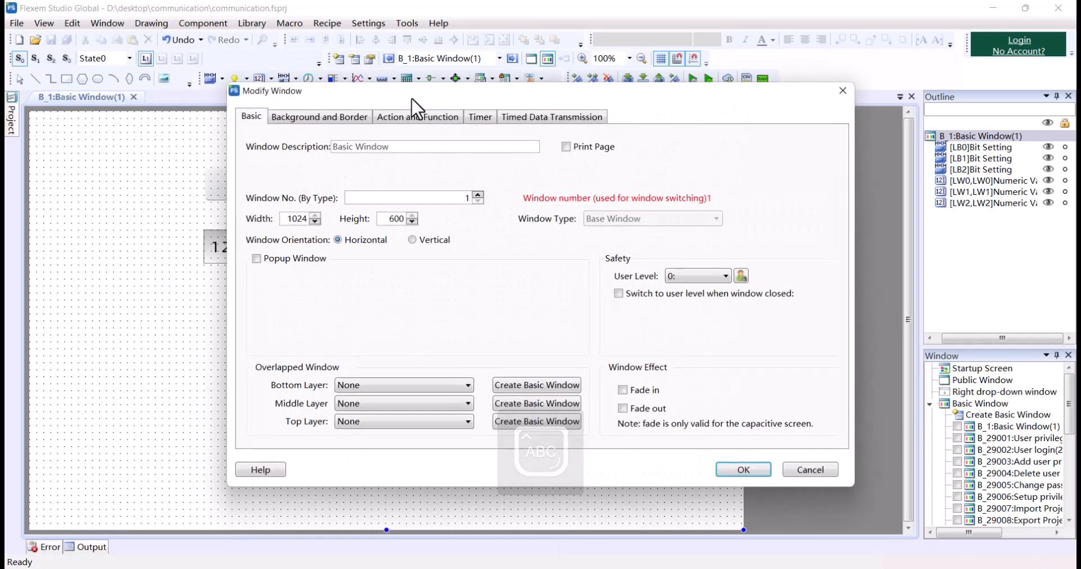
left_click(414, 117)
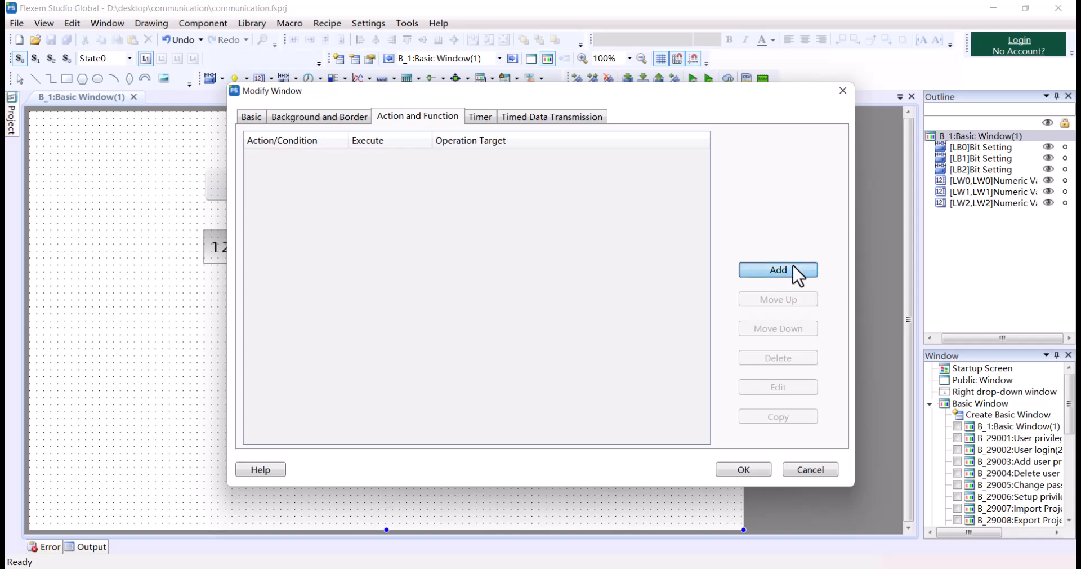
left_click(779, 270)
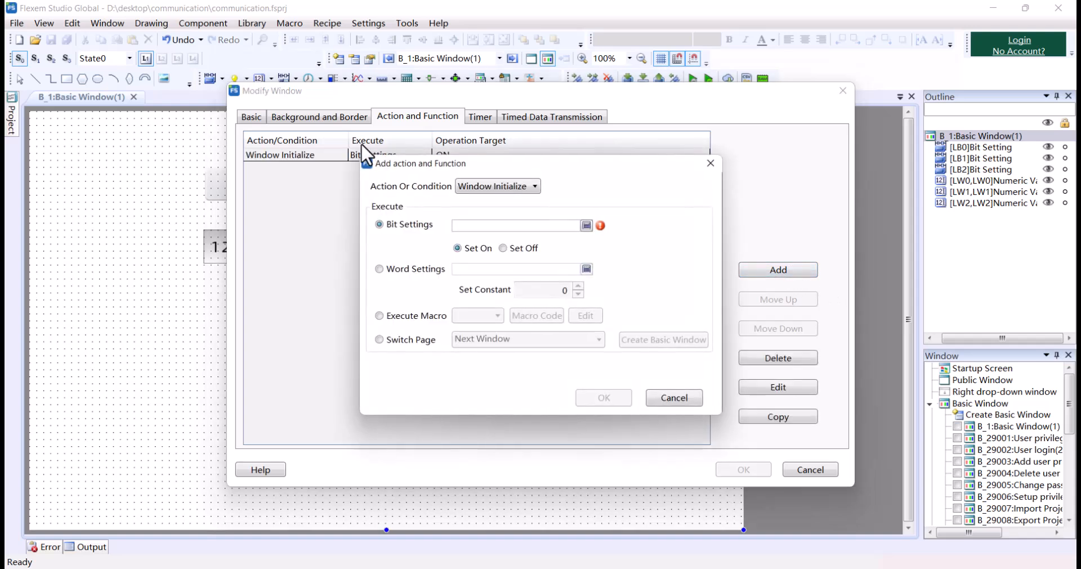
double_click(494, 226)
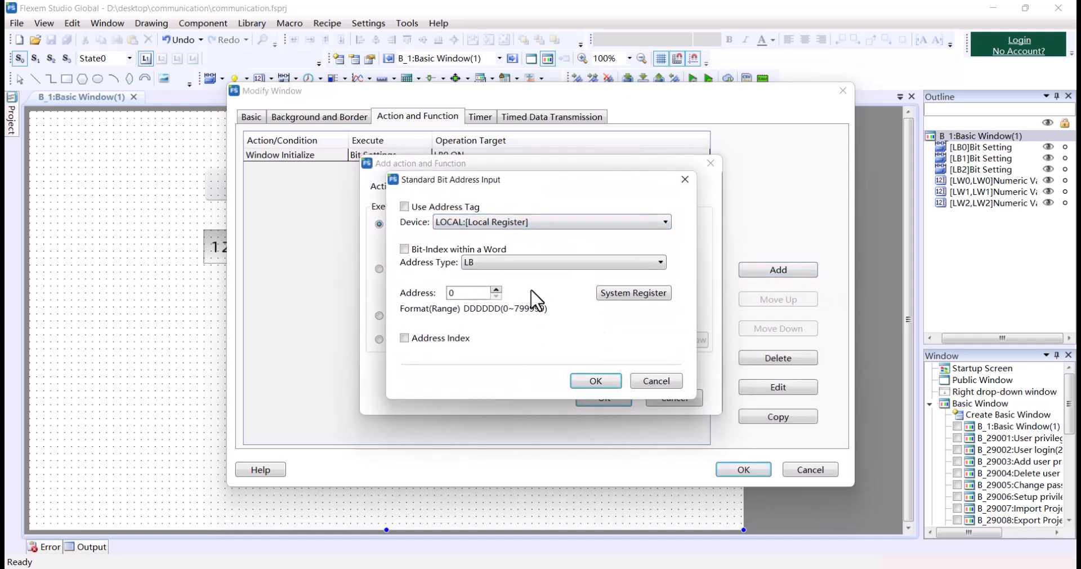
left_click(530, 262)
left_click(498, 285)
double_click(459, 293)
left_click(594, 382)
left_click(608, 400)
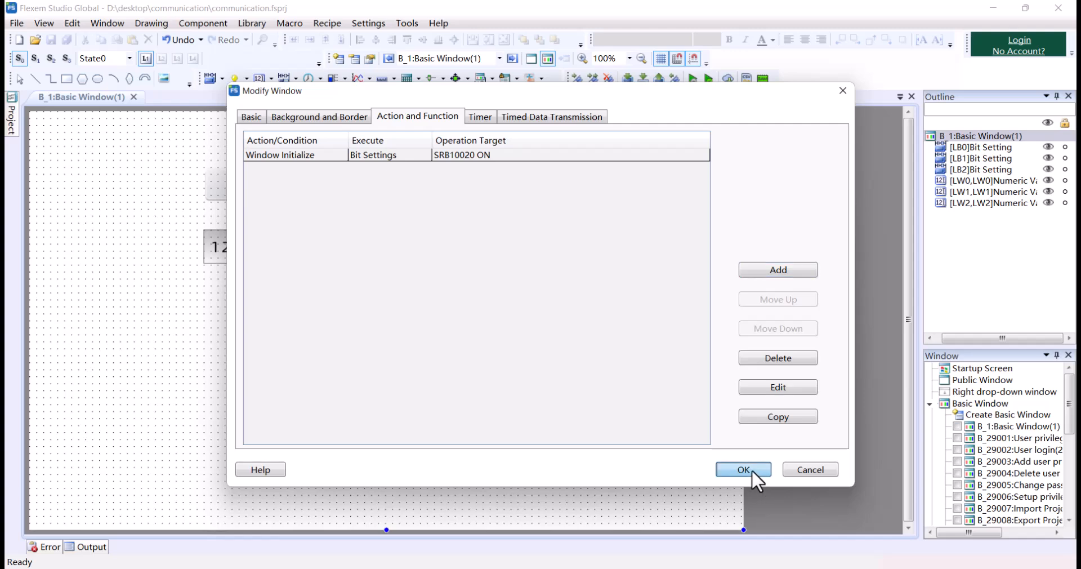
left_click(751, 469)
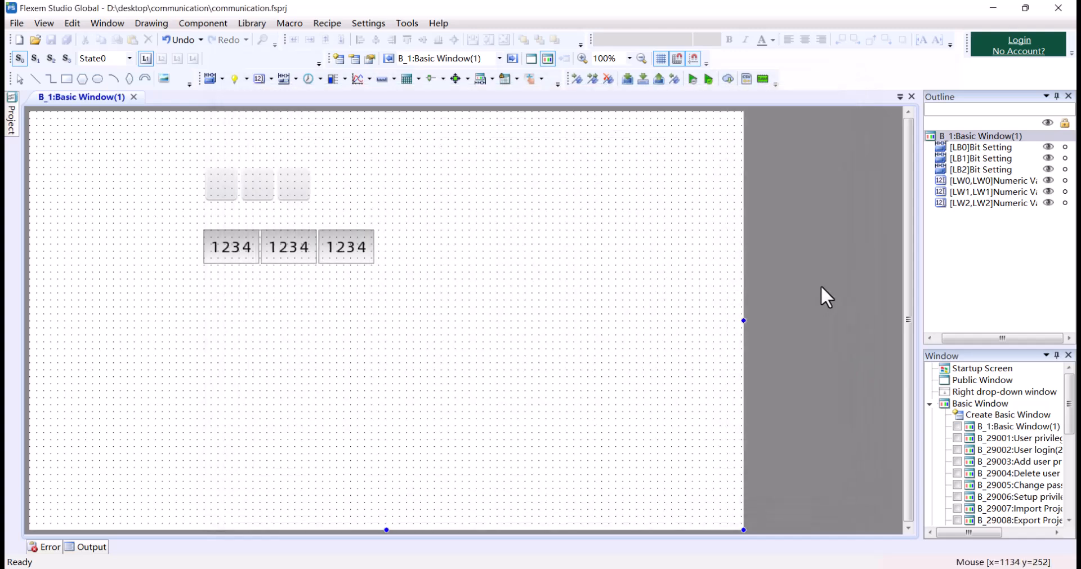
Step: Compile the HMI project and scan for the HMI over Ethernet through VMware Network Adapter VMnet8
left_click(627, 79)
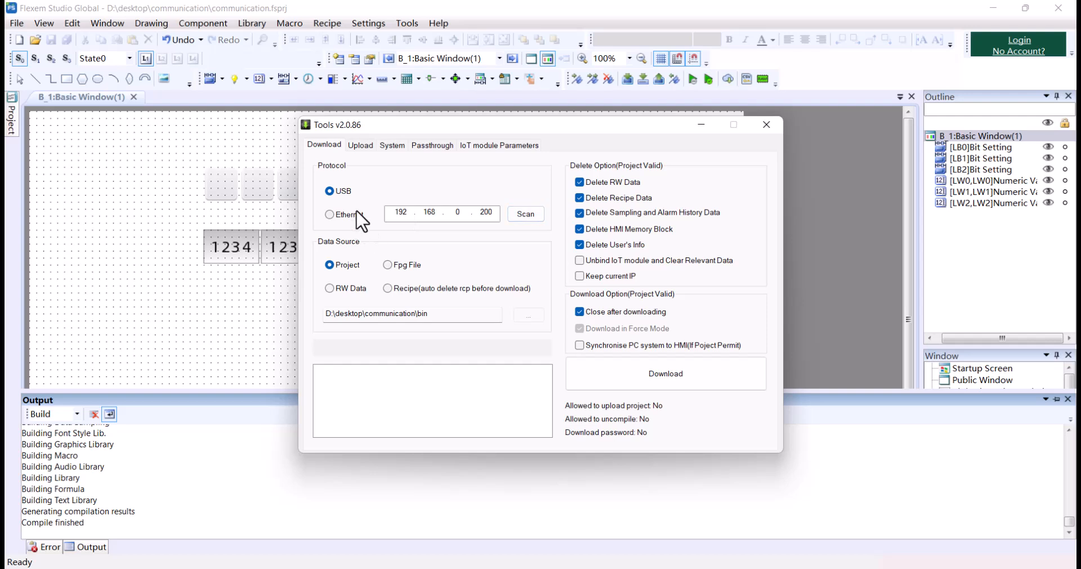
left_click(356, 214)
left_click(526, 216)
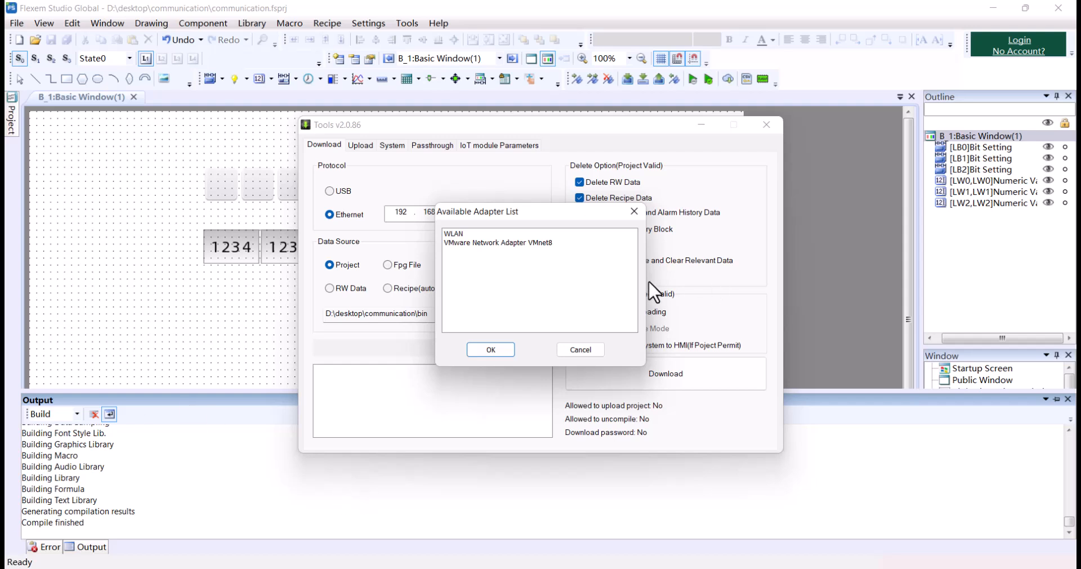
left_click(542, 244)
left_click(497, 346)
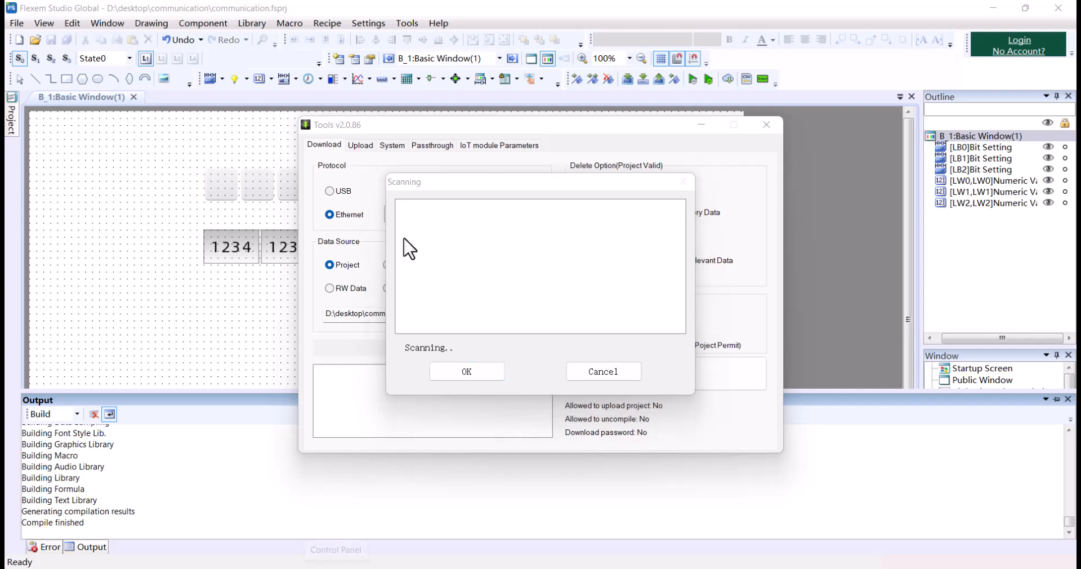
Step: Switch to the Windows network settings and open the advanced TCP/IPv4 settings of VMware Network Adapter VMnet2
left_click(315, 280)
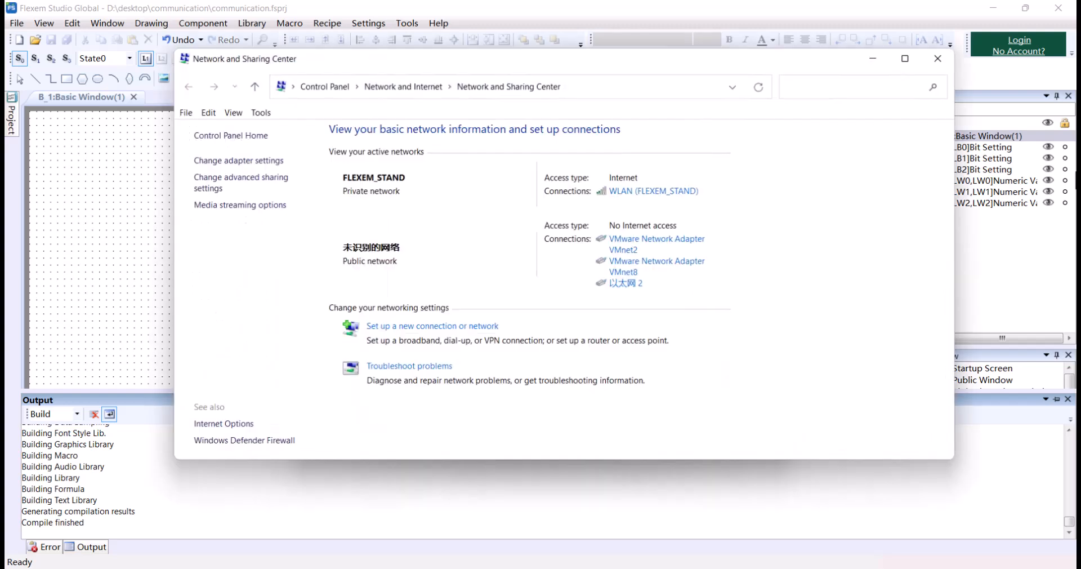
left_click(204, 161)
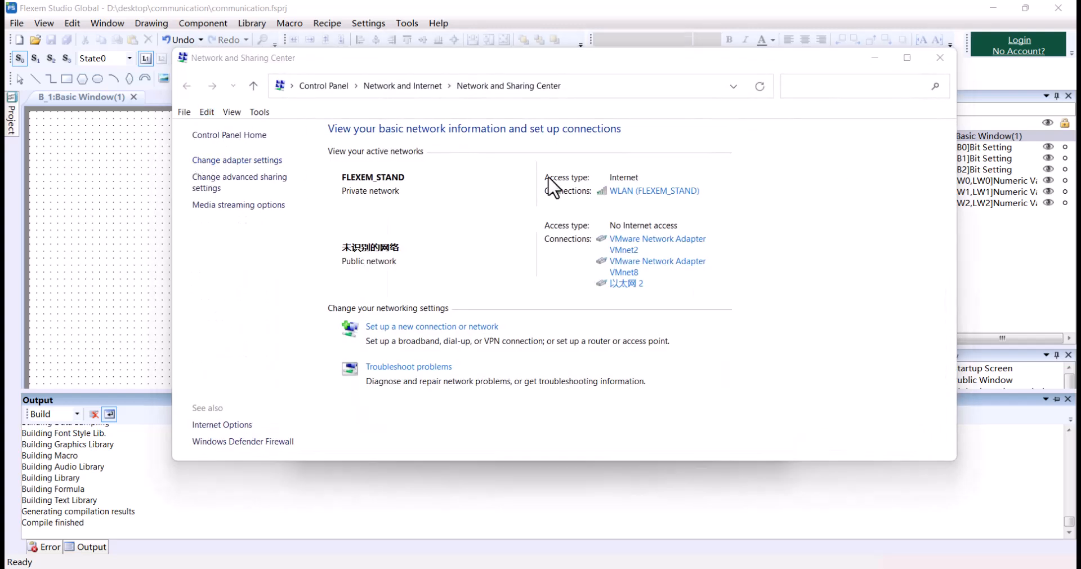
double_click(304, 222)
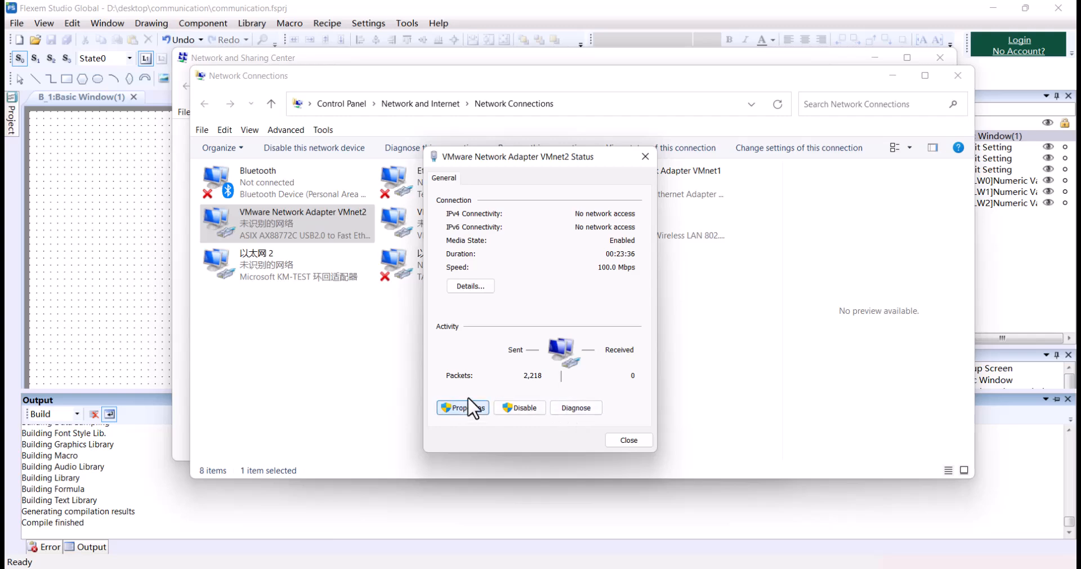
left_click(462, 407)
double_click(531, 339)
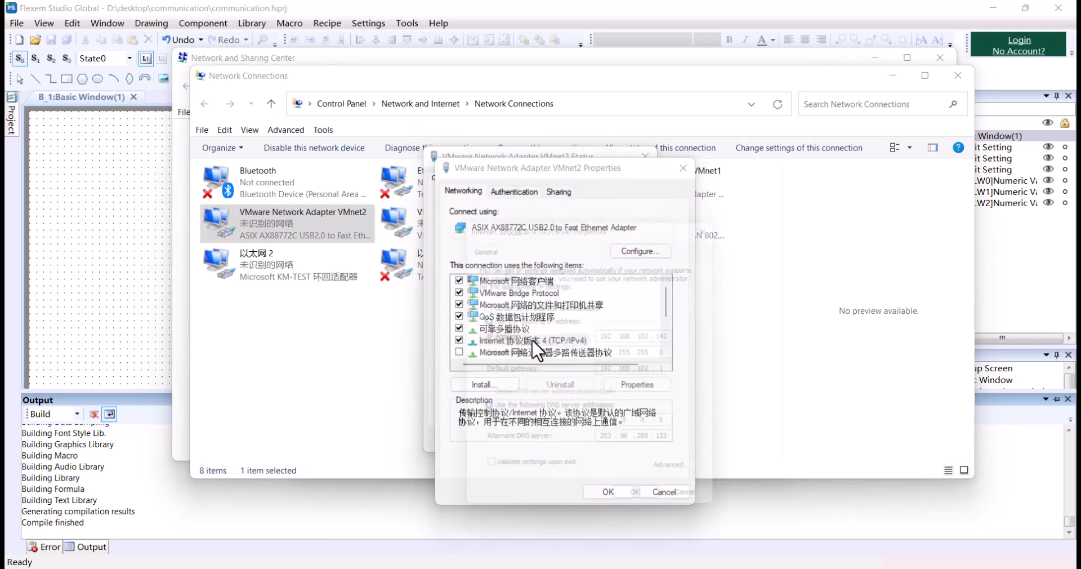
left_click(685, 485)
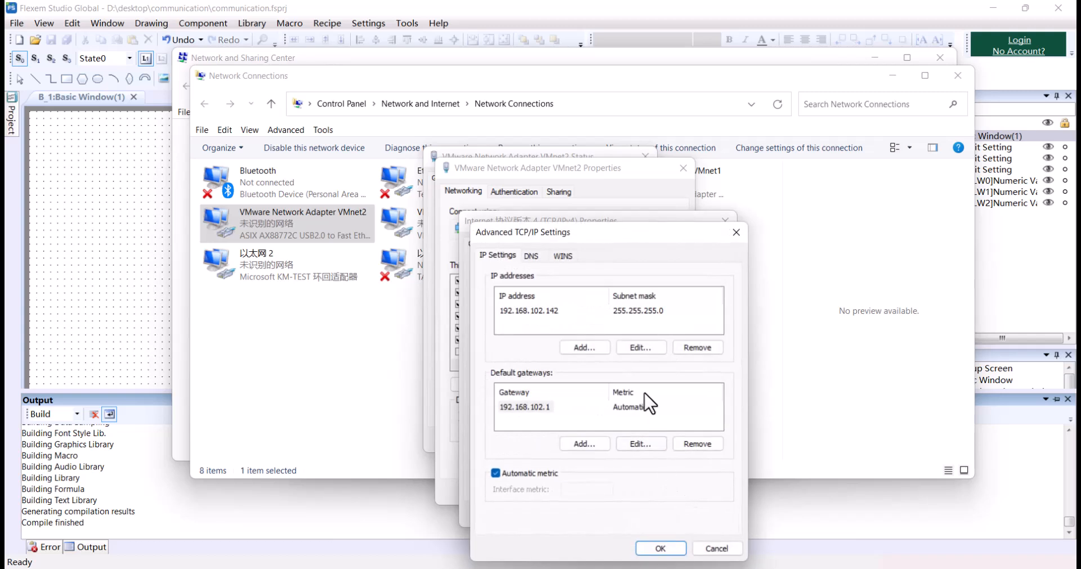
Step: Add IP address 192.168.0.45 with subnet mask 255.255.255.0 to the adapter, apply it and return to Flexem Studio
left_click(585, 347)
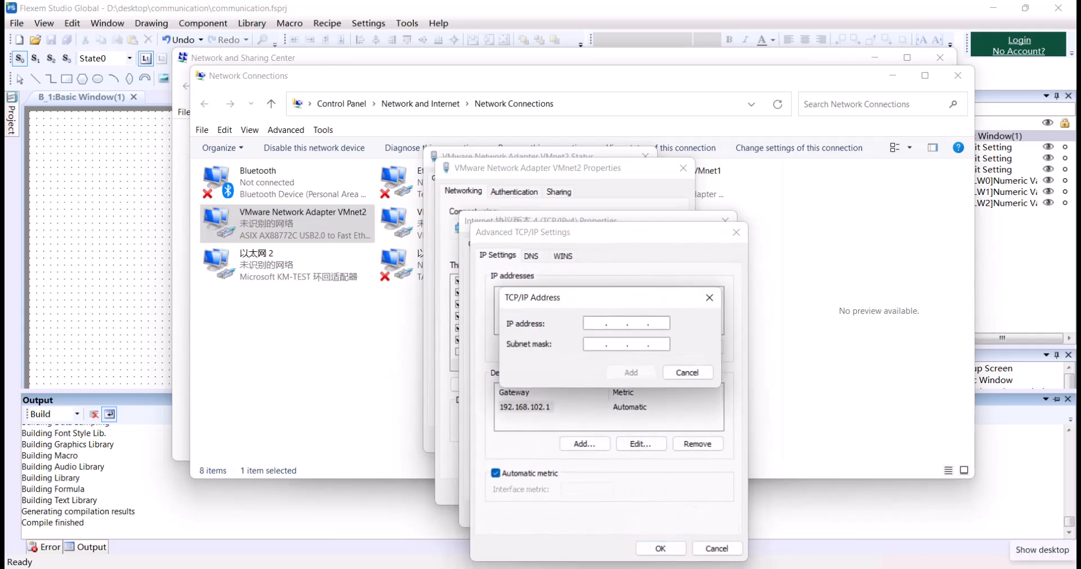
key("Caps_Lock")
type("192.168.0.45")
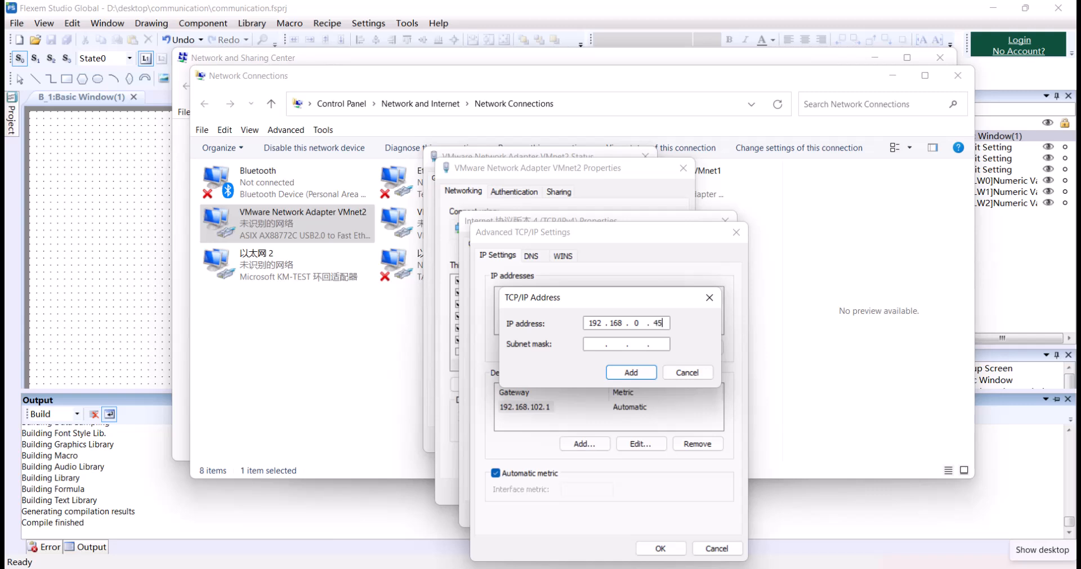
left_click(655, 345)
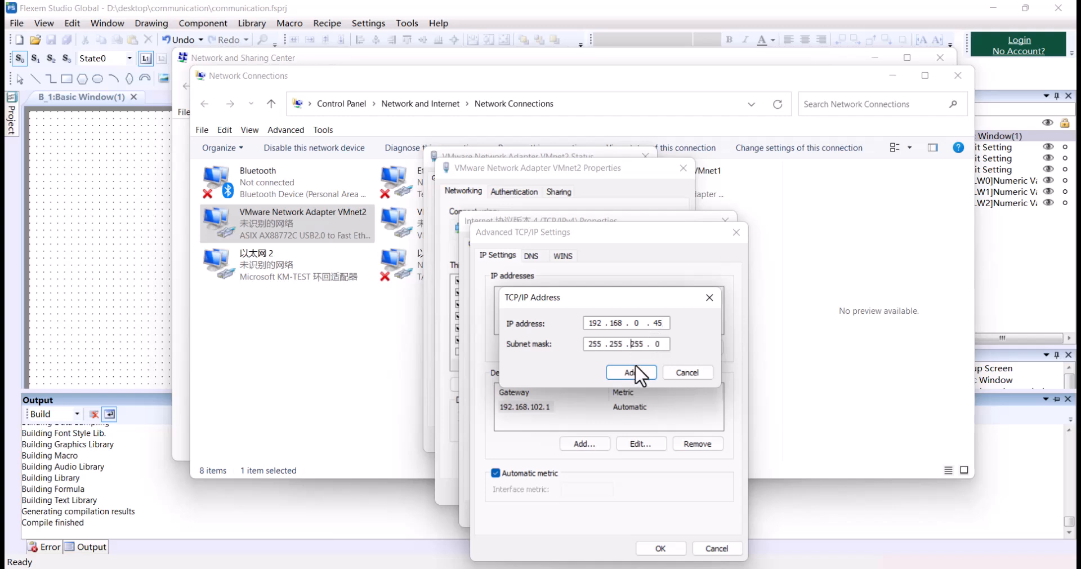
left_click(634, 367)
left_click(660, 548)
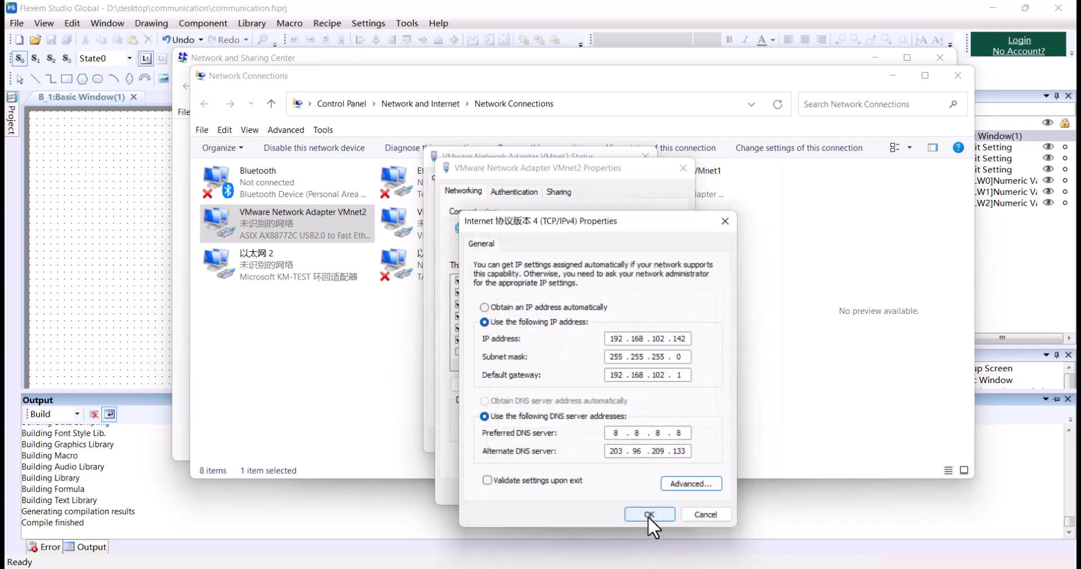
left_click(648, 515)
left_click(617, 485)
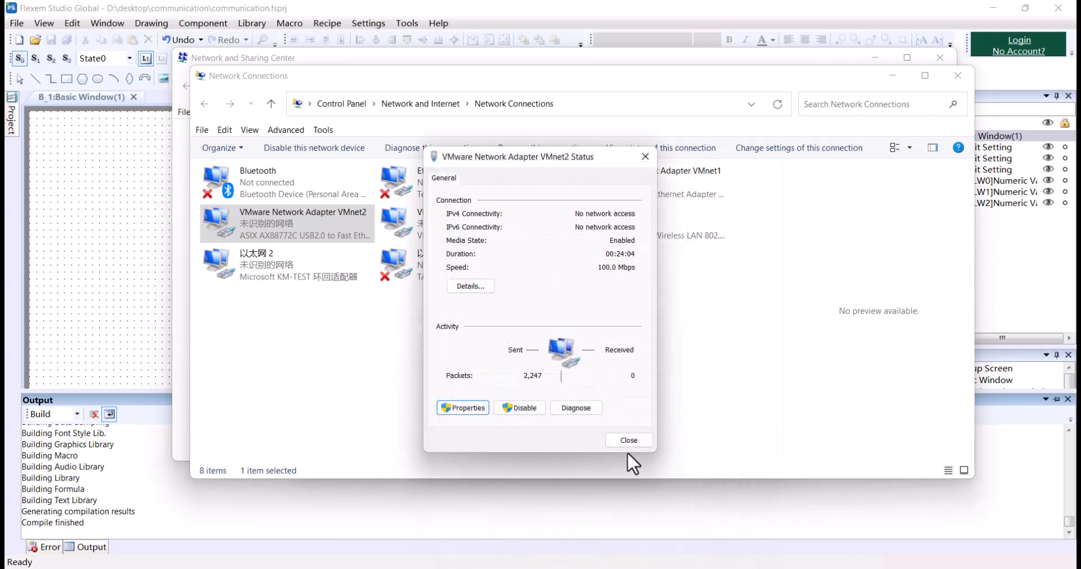
left_click(629, 441)
left_click(129, 165)
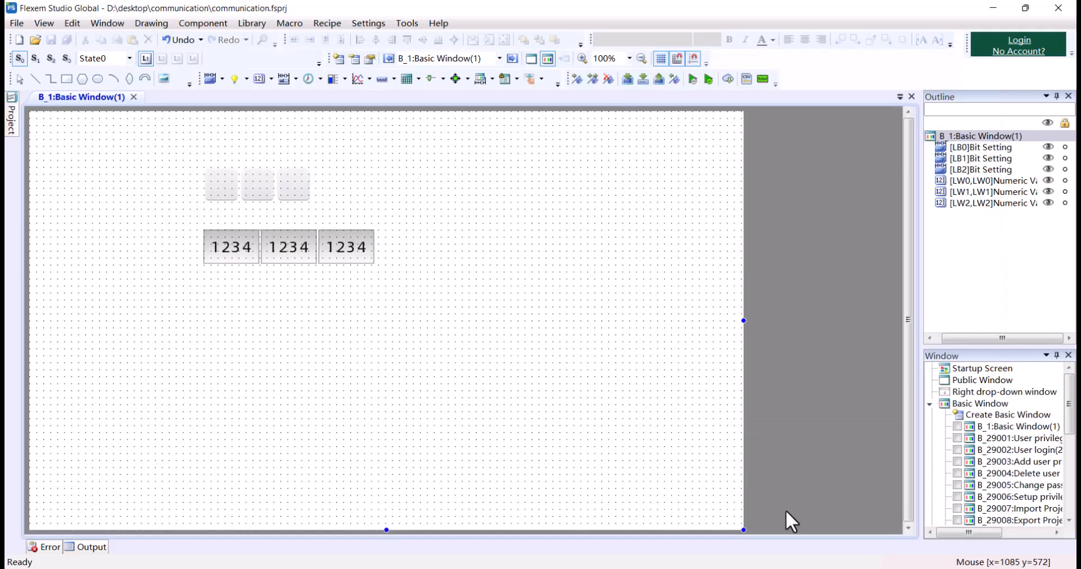
Step: Stop the running HMI scan and recheck the list of available network adapters
left_click(789, 567)
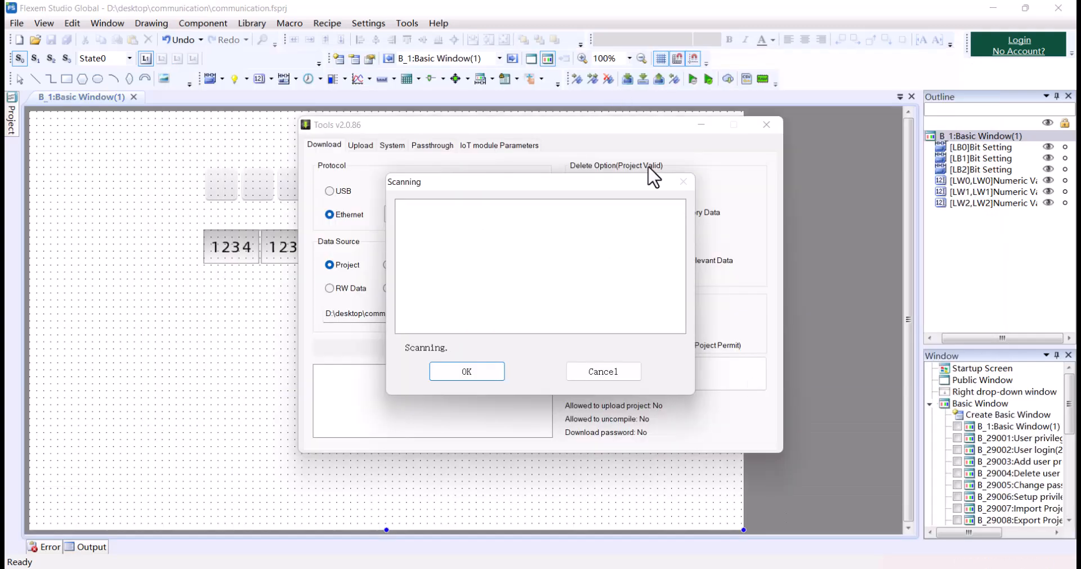
left_click(603, 372)
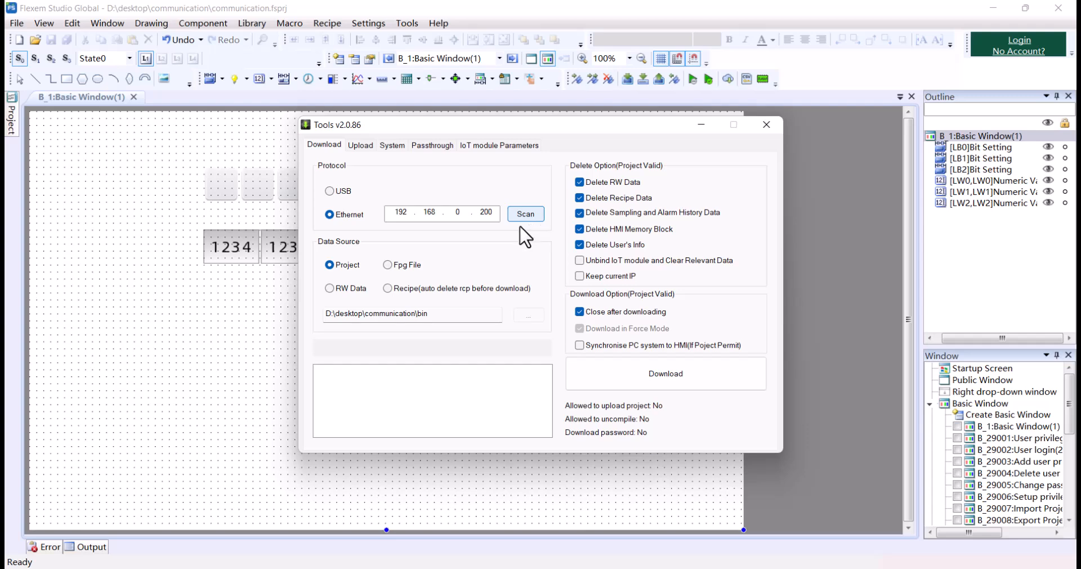
left_click(527, 215)
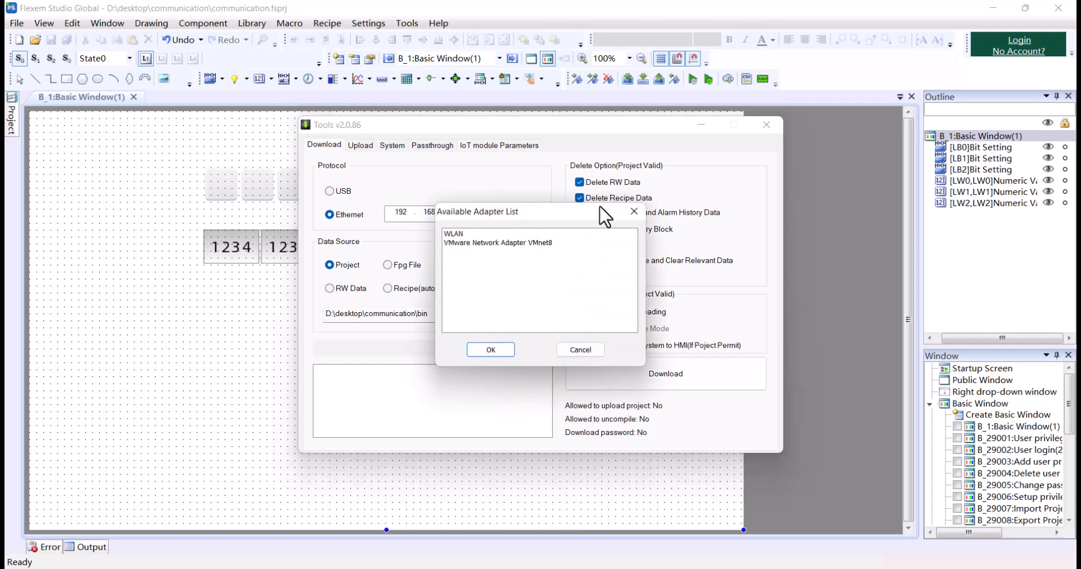
left_click(634, 211)
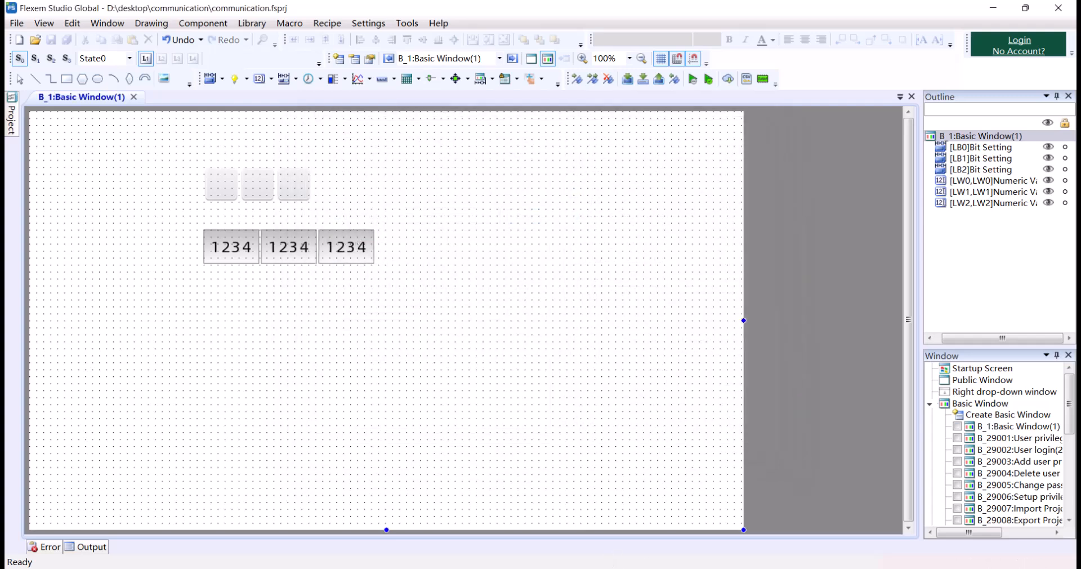
Step: Reopen the download tool and scan for the HMI through VMware Network Adapter VMnet2
left_click(628, 80)
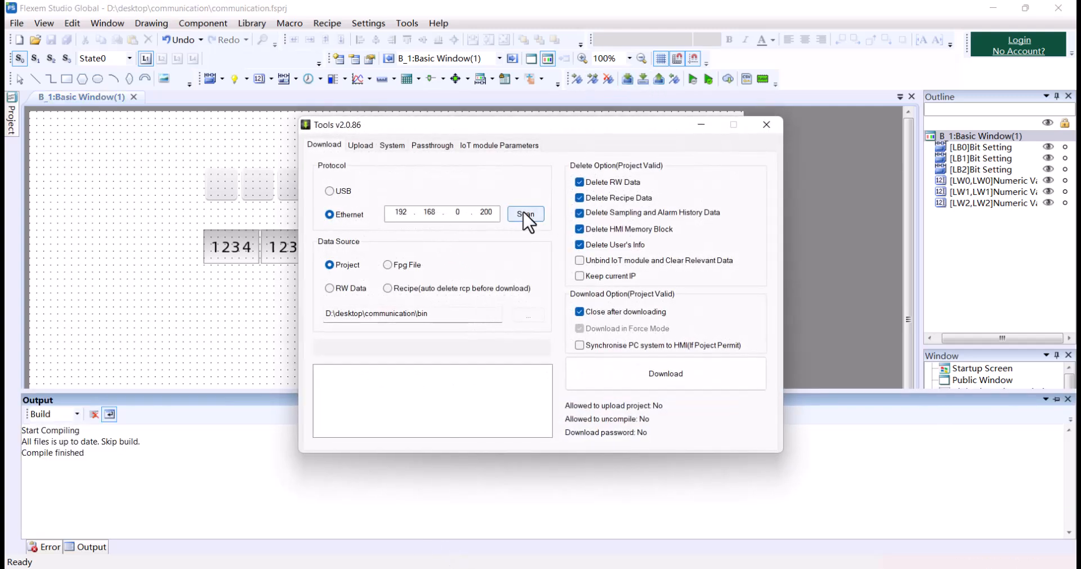
left_click(525, 214)
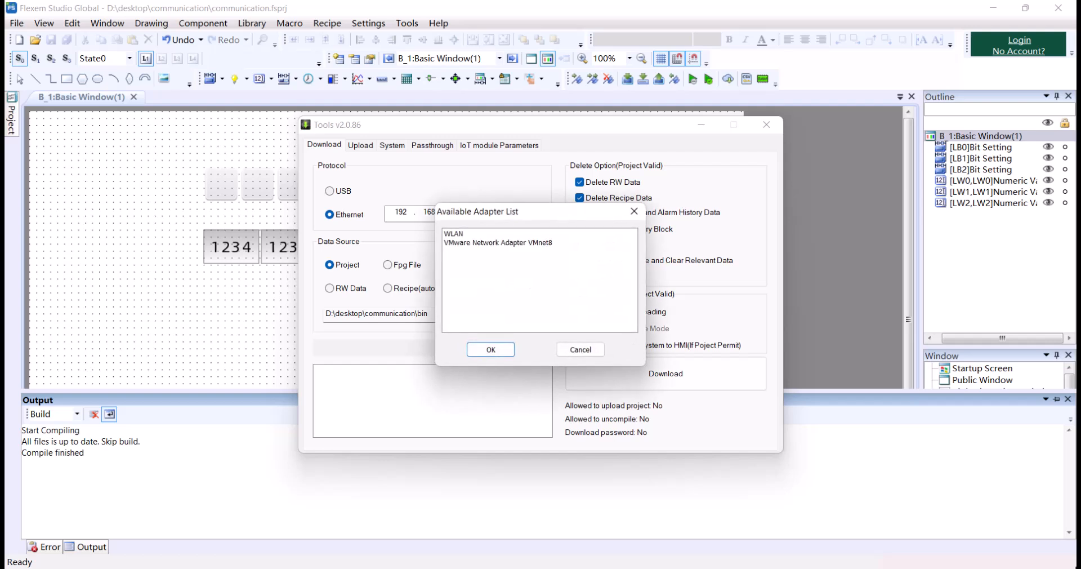
left_click(580, 350)
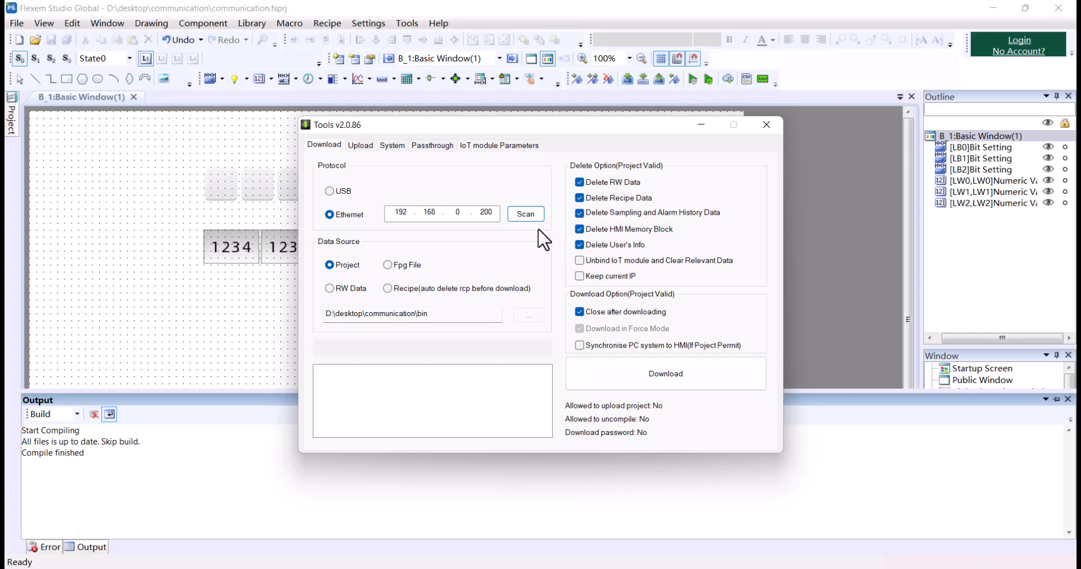
left_click(526, 213)
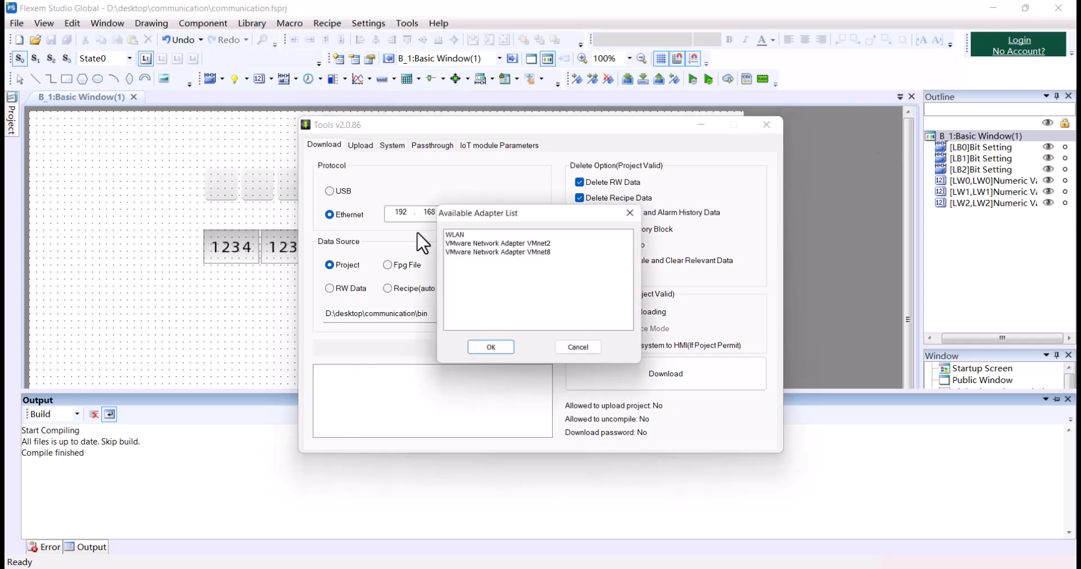
left_click(472, 243)
left_click(495, 352)
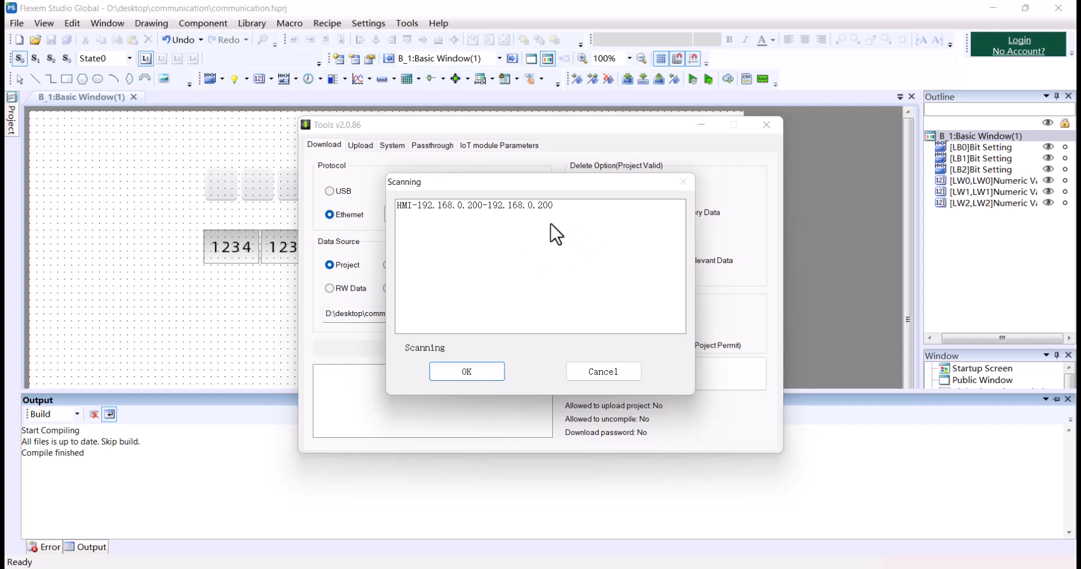
Step: Choose the scanned HMI at 192.168.0.200 and download the project to it over Ethernet
left_click(528, 206)
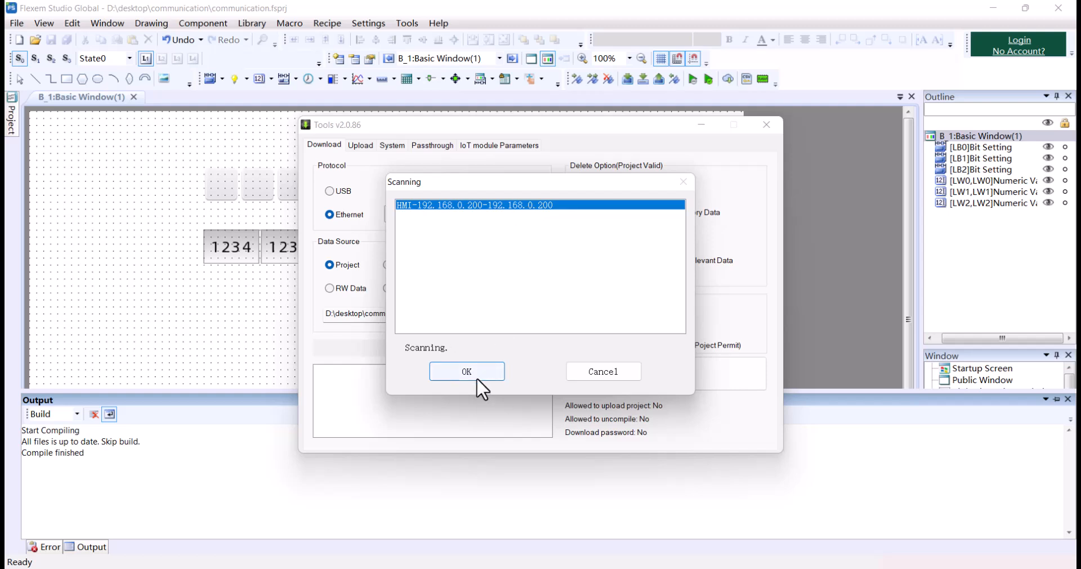
left_click(437, 372)
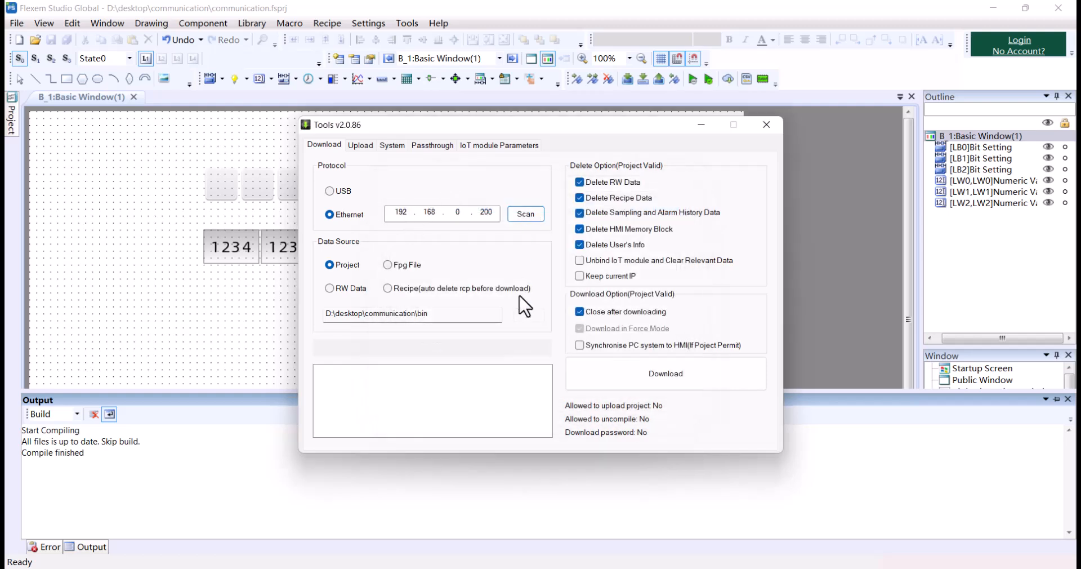
left_click(606, 379)
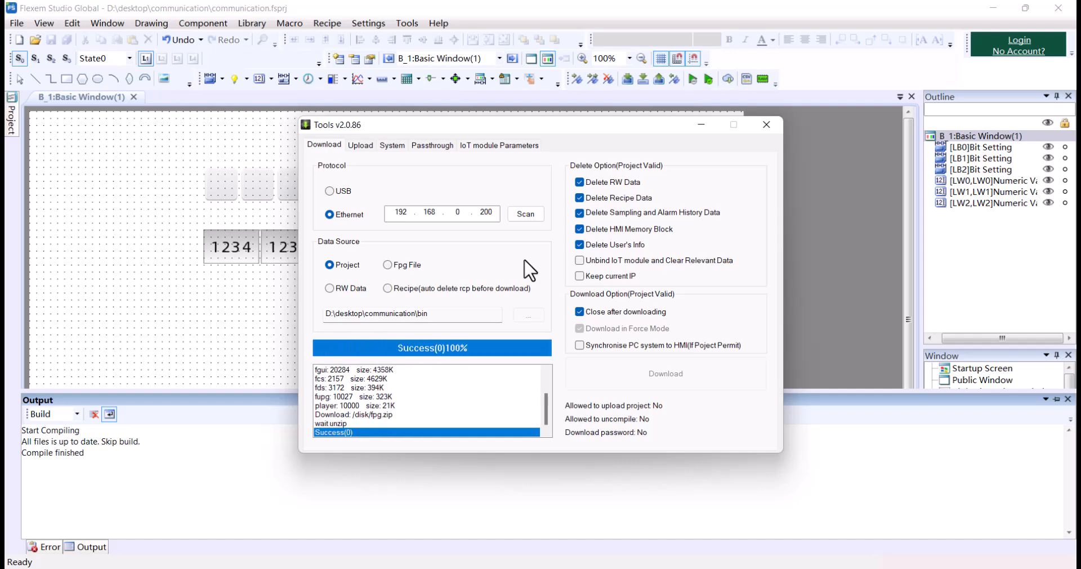
left_click(546, 334)
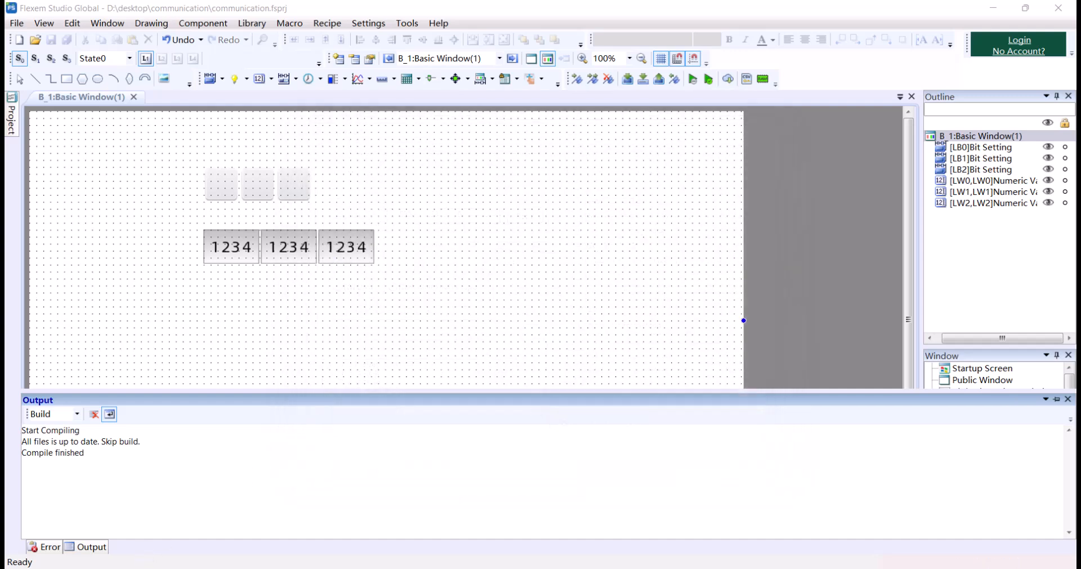
Step: Find and open VNC Viewer on the computer and connect to 192.168.0.200
key("super")
type("vn")
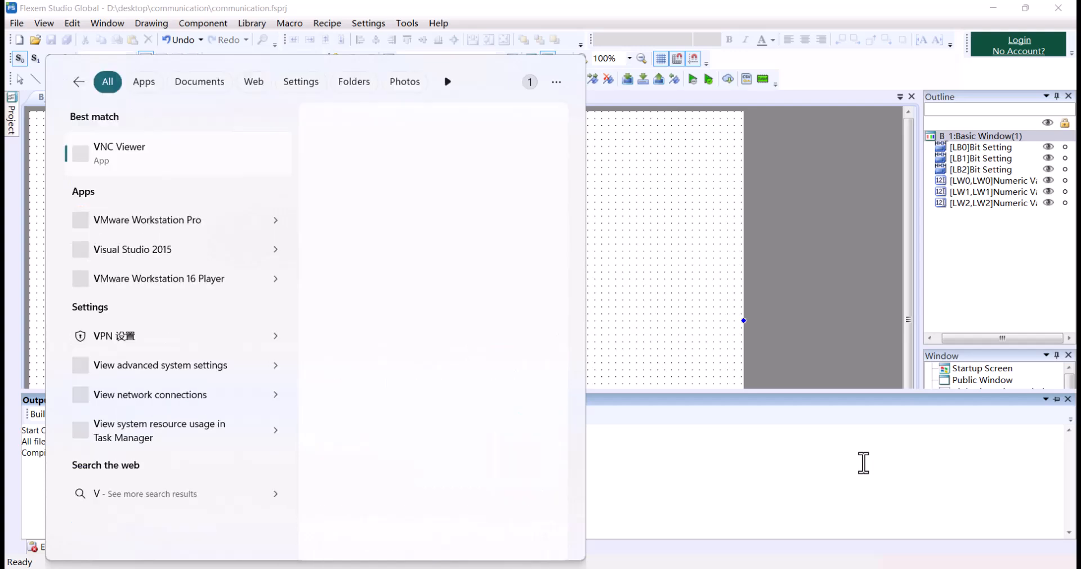
type("c")
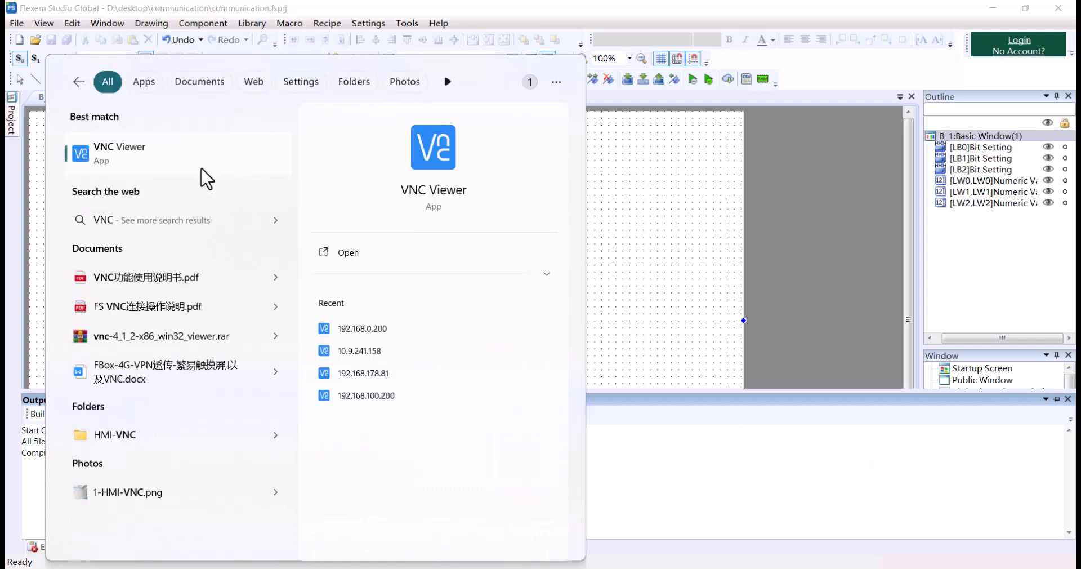
left_click(237, 159)
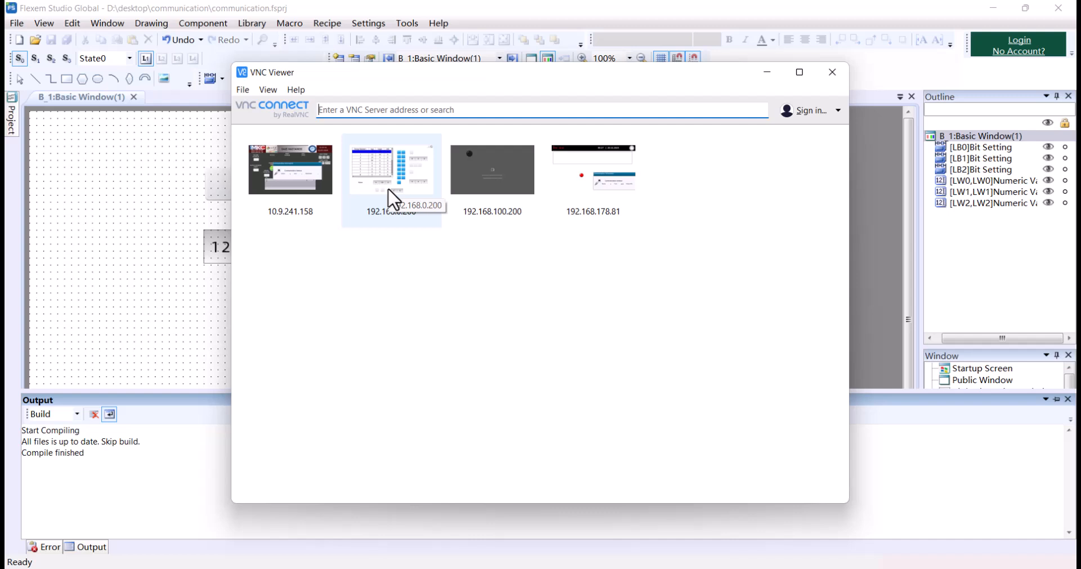
double_click(409, 161)
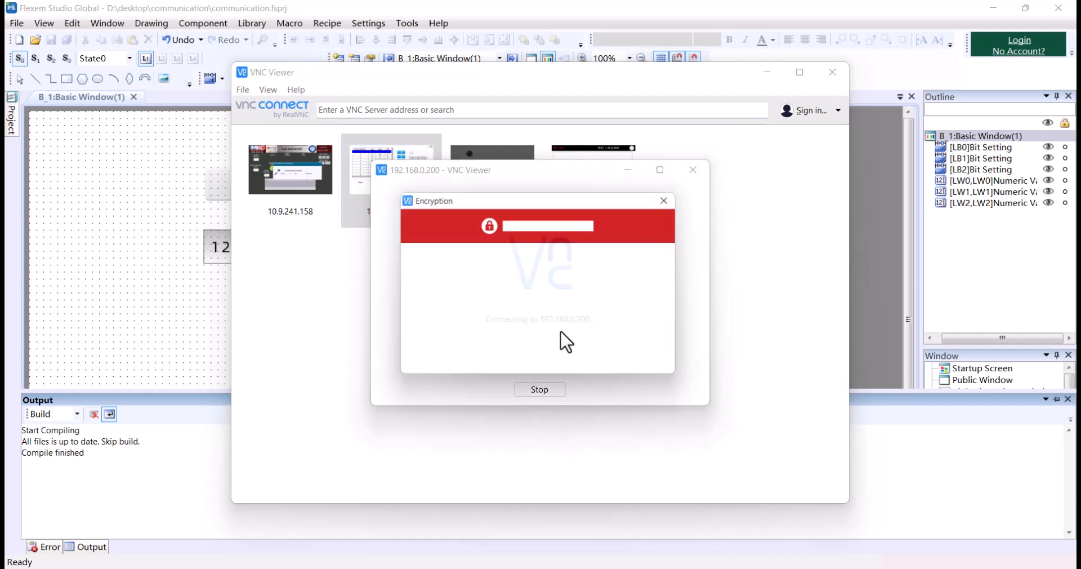
Step: Accept the unencrypted connection, complete the VNC authentication and move the HMI viewer window aside
left_click(588, 366)
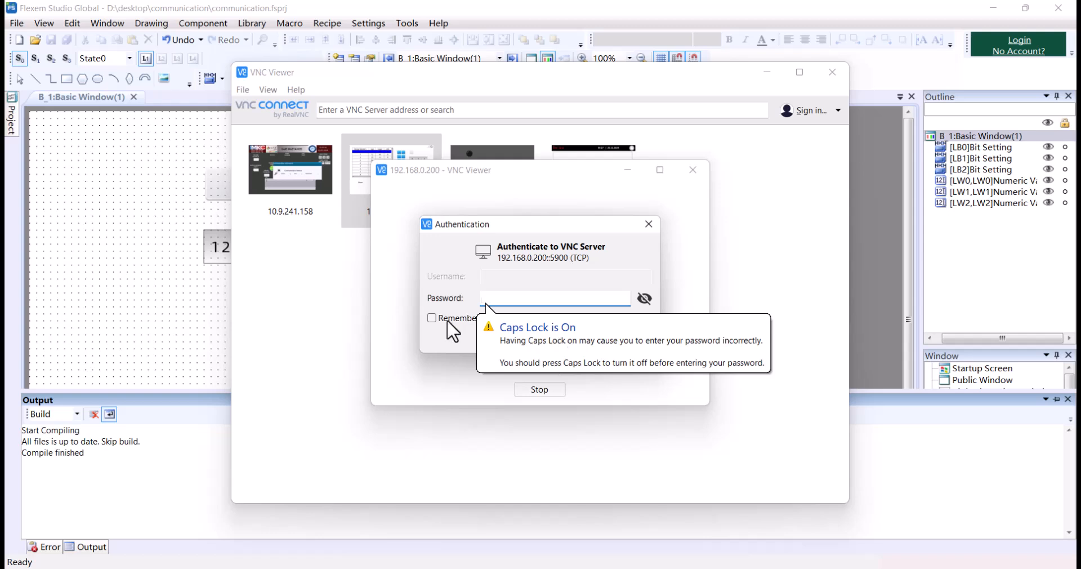
key("Caps_Lock")
left_click(570, 338)
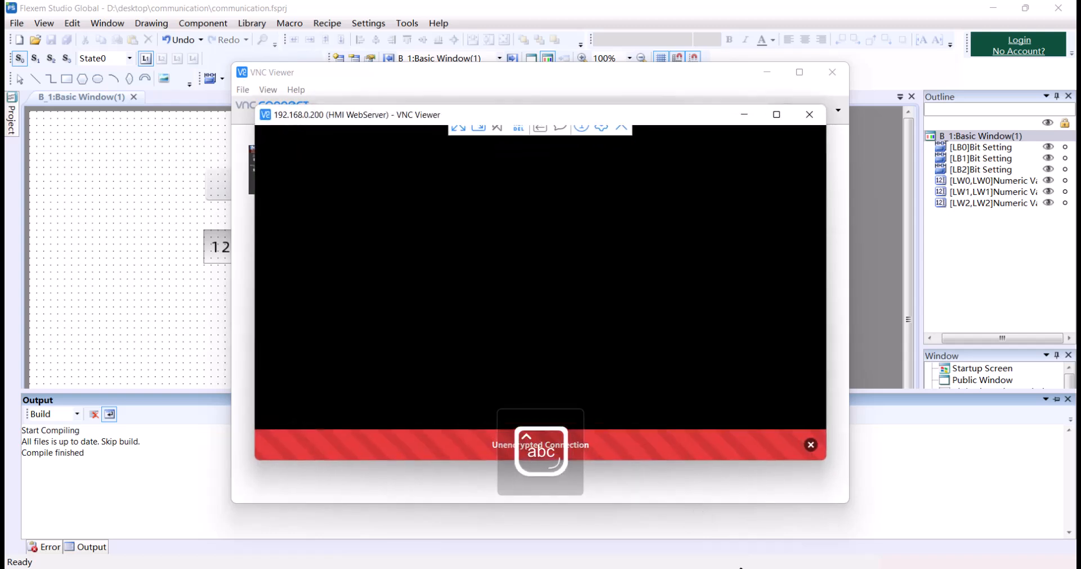
left_click_drag(586, 121, 402, 125)
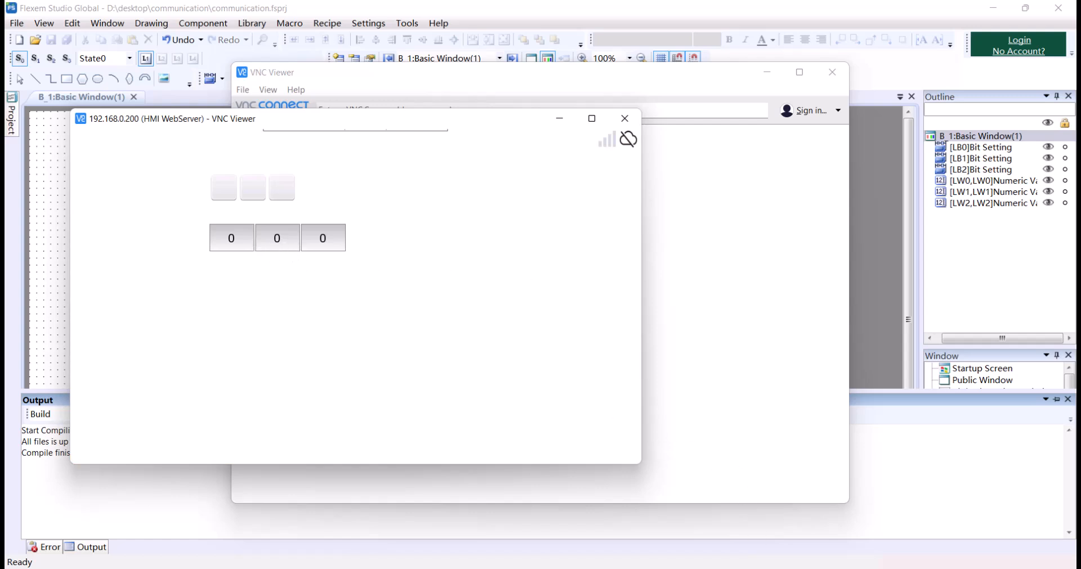
Step: Switch to FStudio-Unified, connect to the PLC over USB and go online
mouse_move(767, 568)
left_click(794, 567)
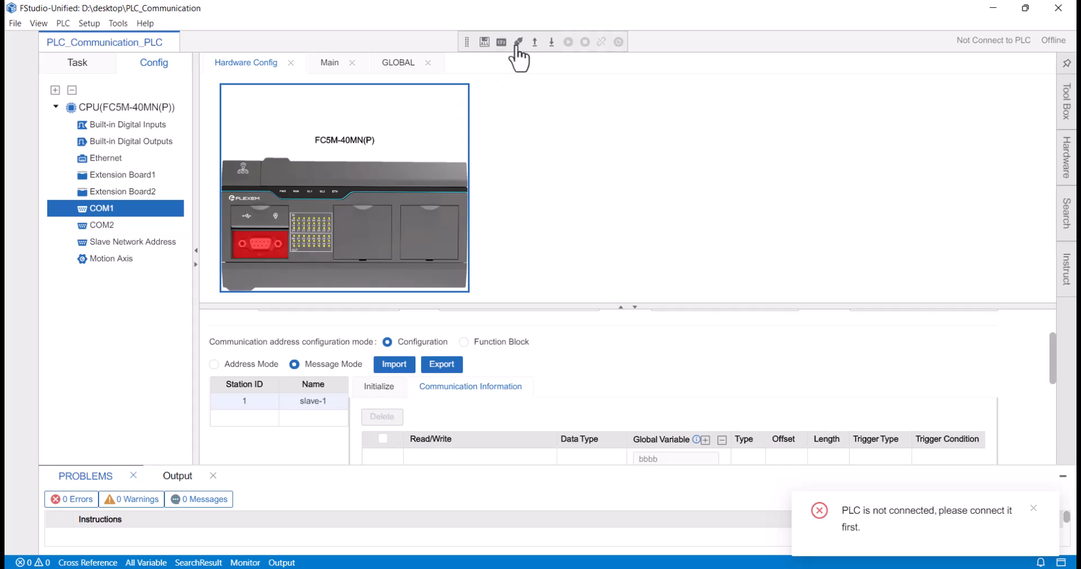
left_click(518, 42)
left_click(699, 168)
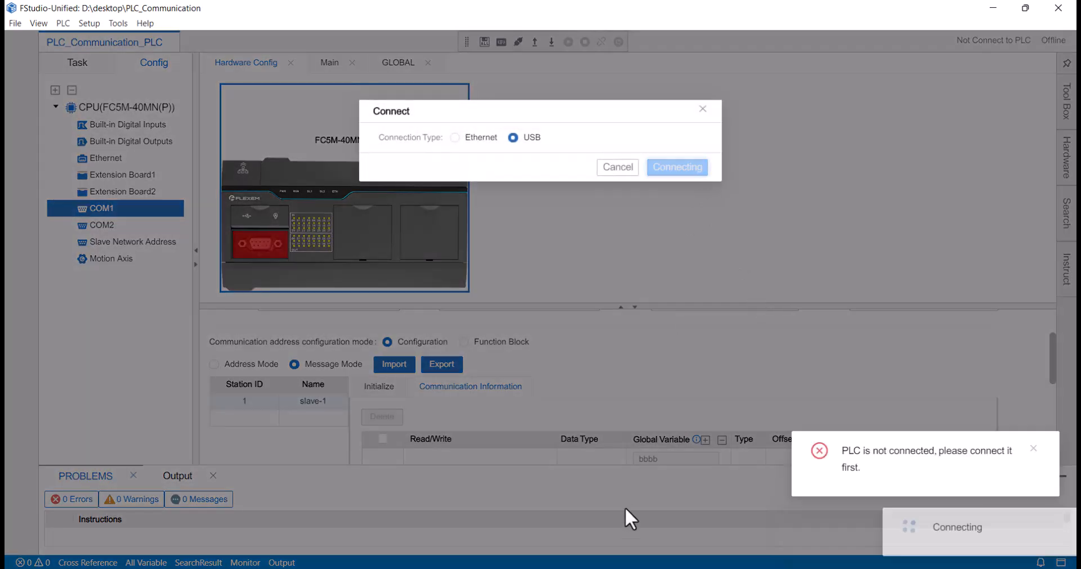
left_click(617, 43)
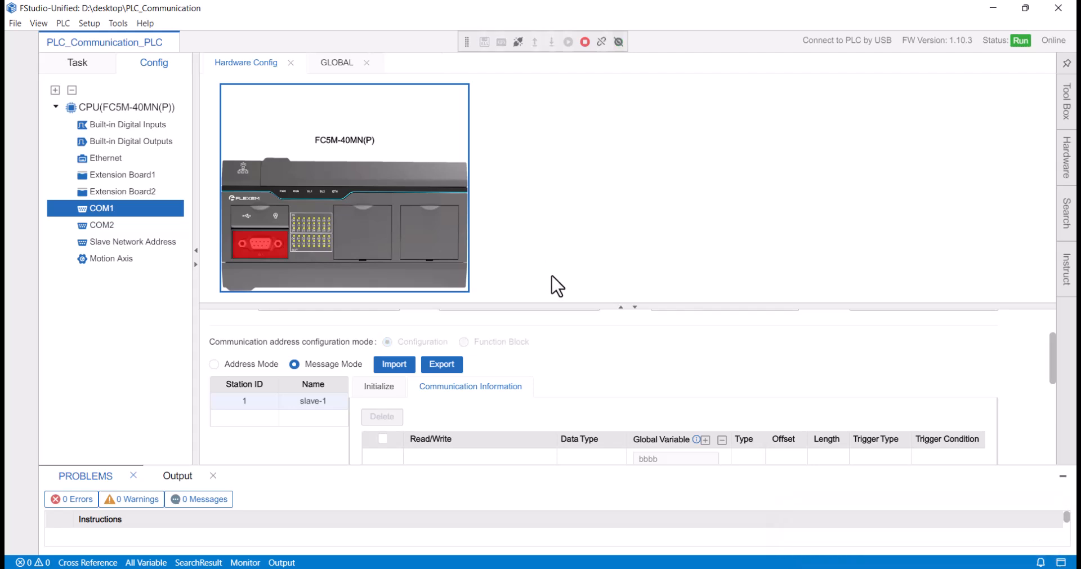
Step: Open the online GLOBAL variable table and place the VNC HMI viewer window below its value rows
left_click(88, 66)
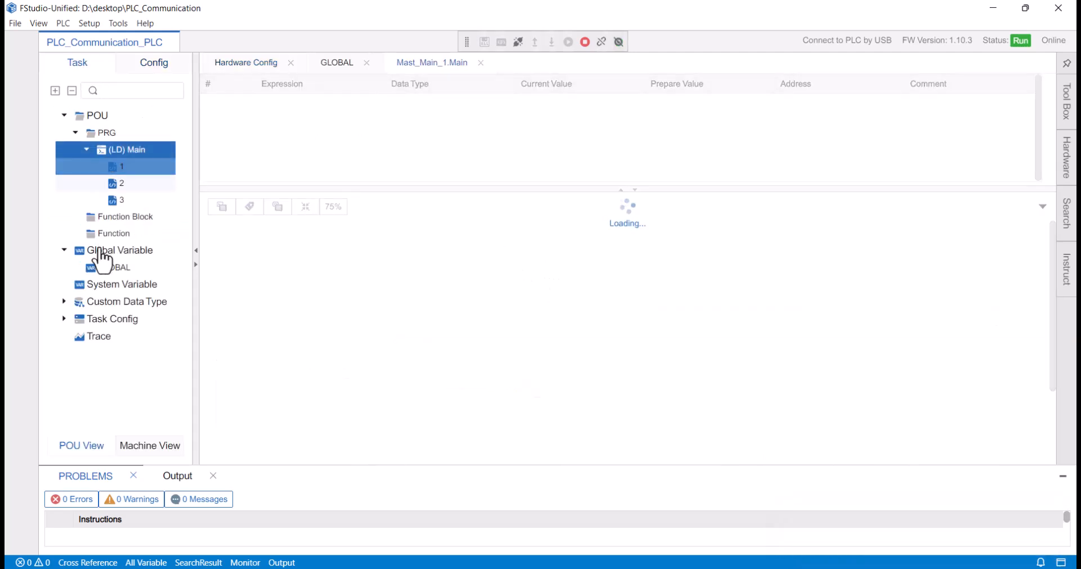
double_click(108, 268)
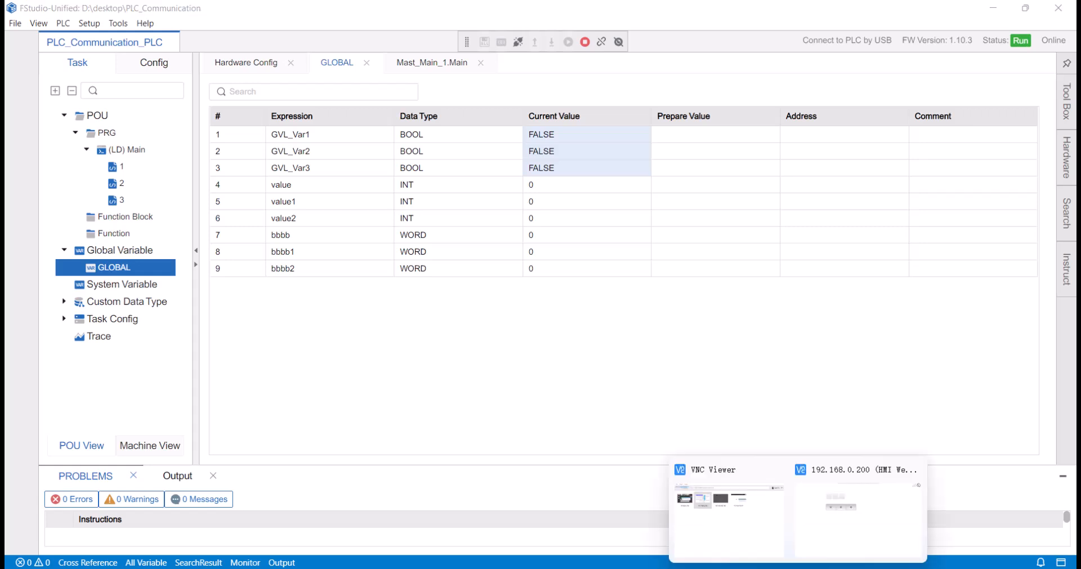
left_click(861, 538)
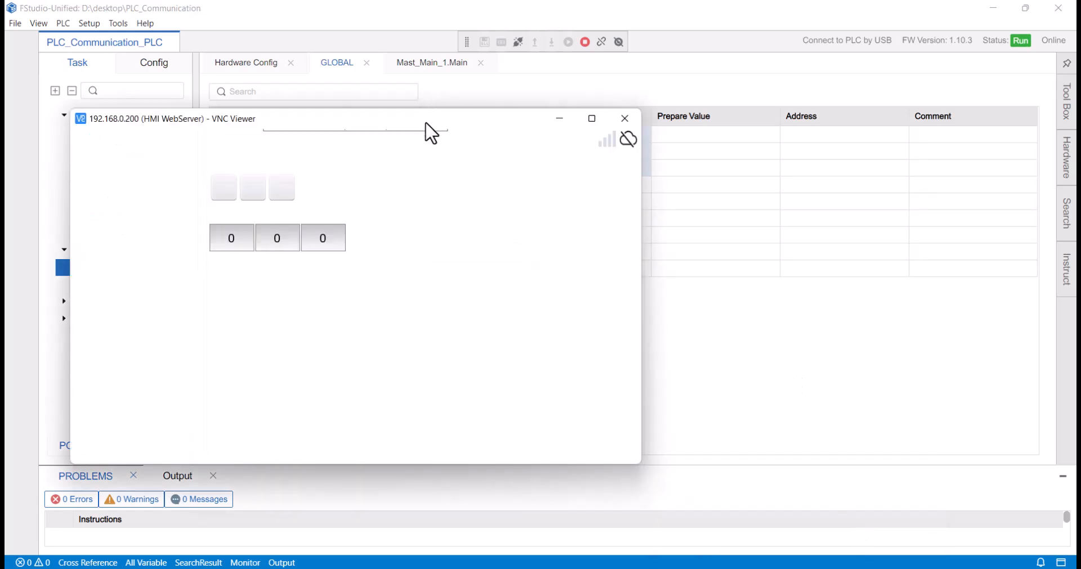
left_click_drag(431, 119, 807, 288)
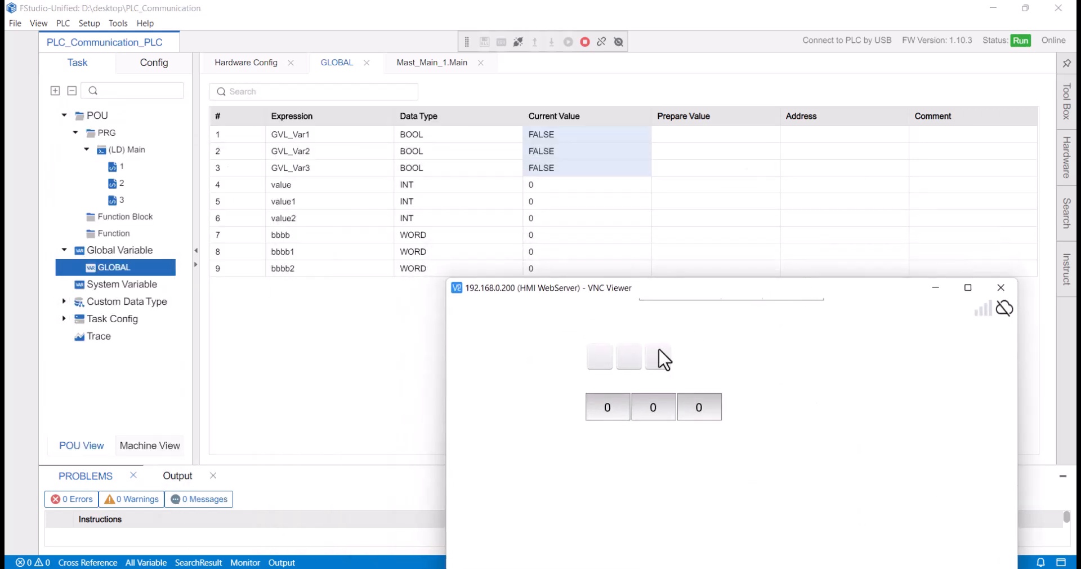
Step: Switch on all three bit buttons on the HMI screen in turn
left_click(608, 361)
left_click(632, 364)
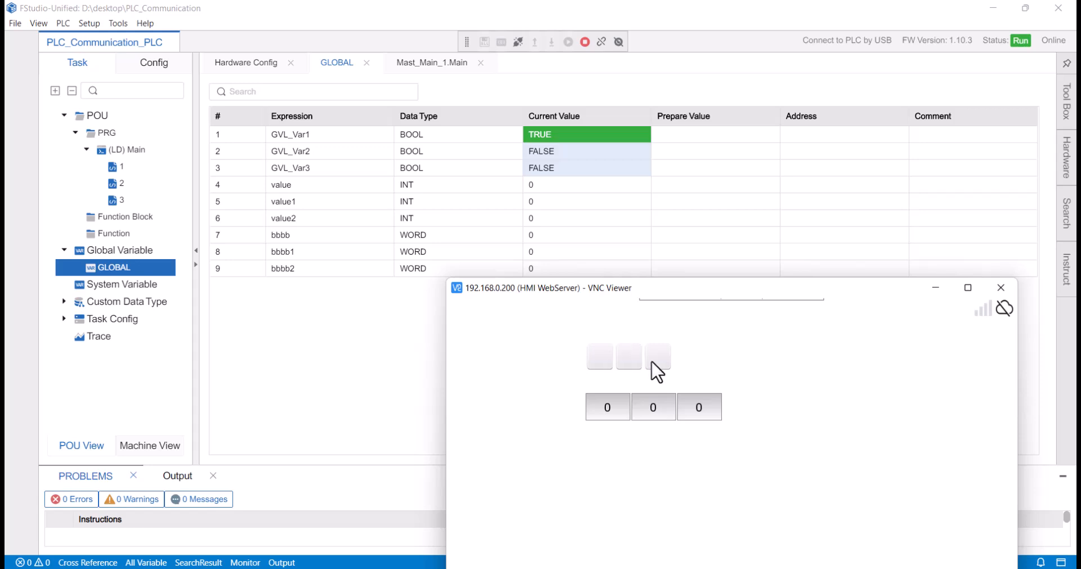
left_click(653, 361)
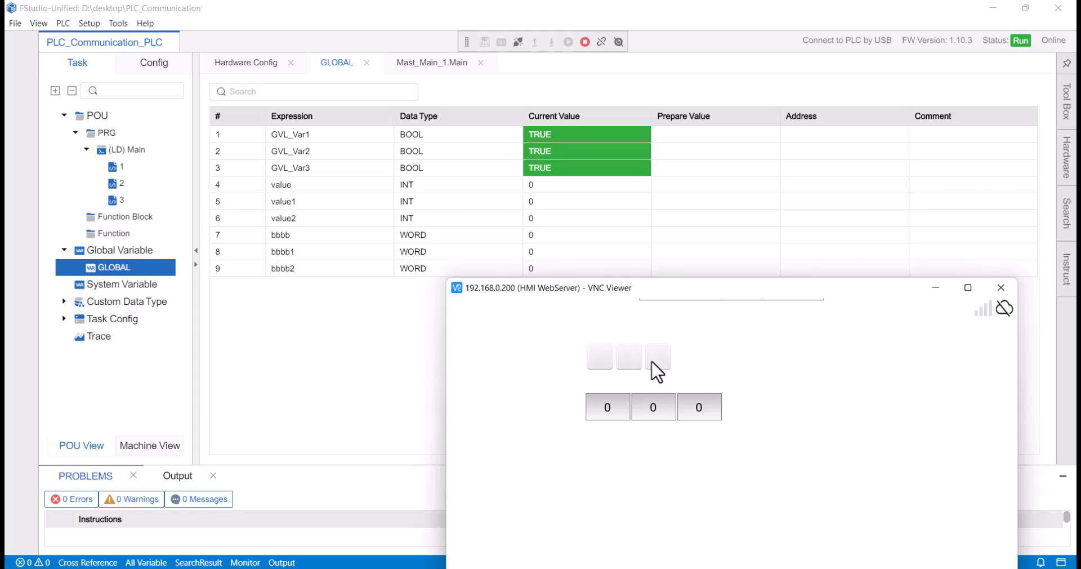
Step: Move the HMI viewer clear of the variable table and enter 12 in the first numeric field
left_click_drag(627, 293, 444, 307)
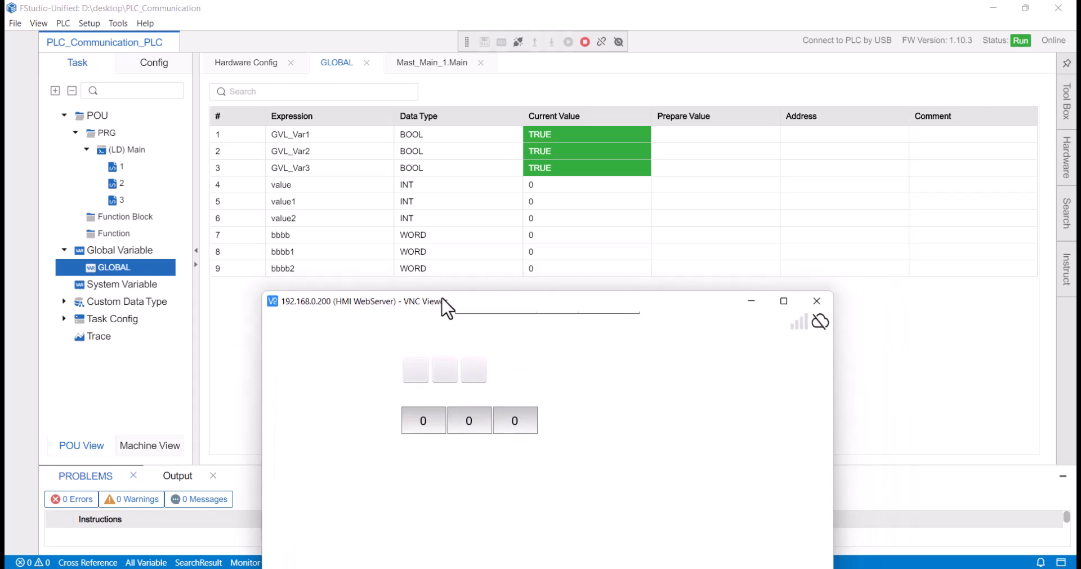
left_click(427, 431)
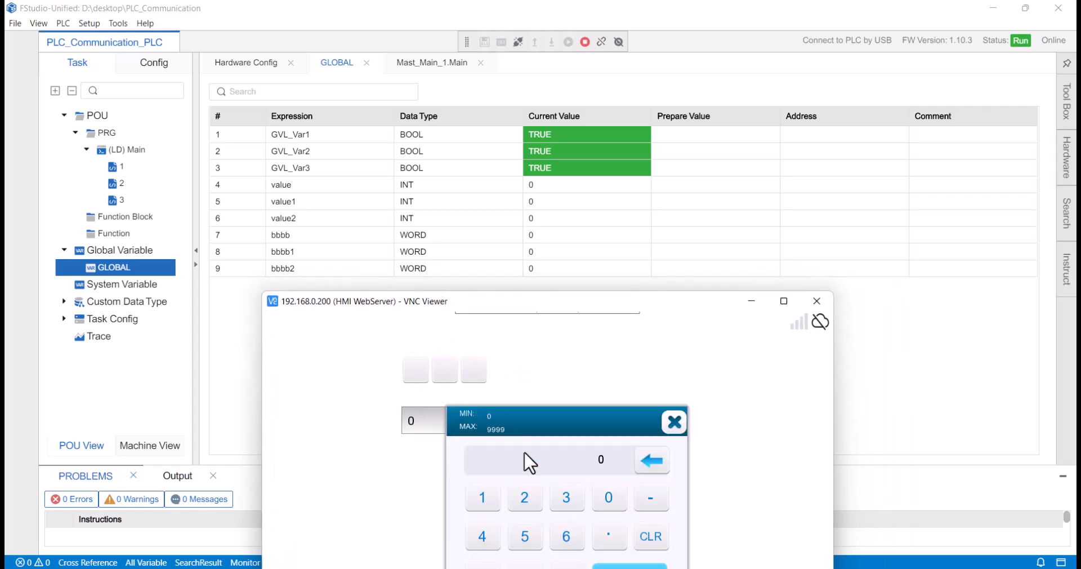
left_click(479, 501)
left_click(532, 501)
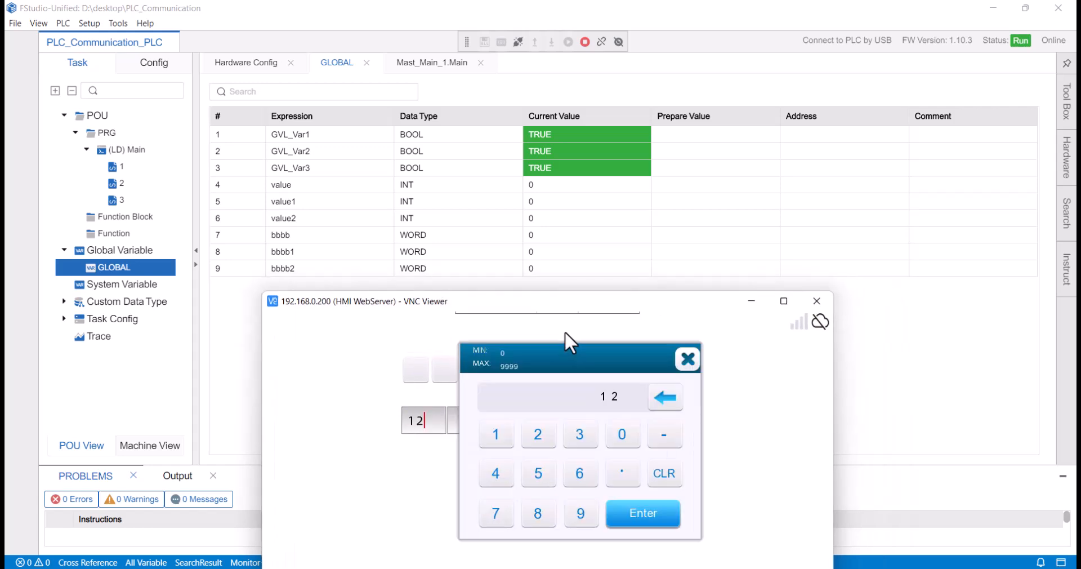
left_click(654, 490)
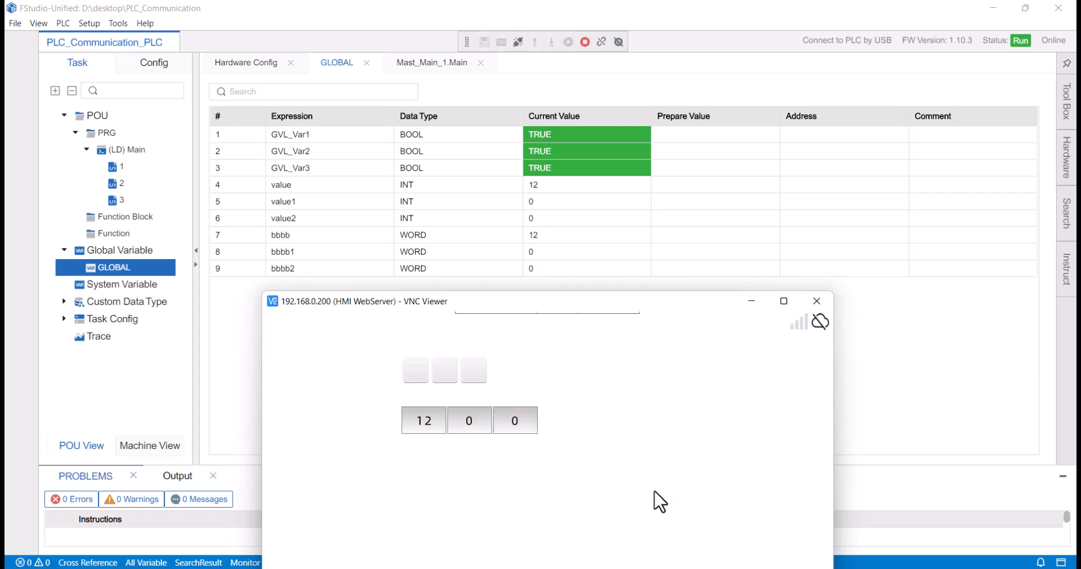
Step: Enter 14 in the second numeric field on the HMI screen
left_click(470, 429)
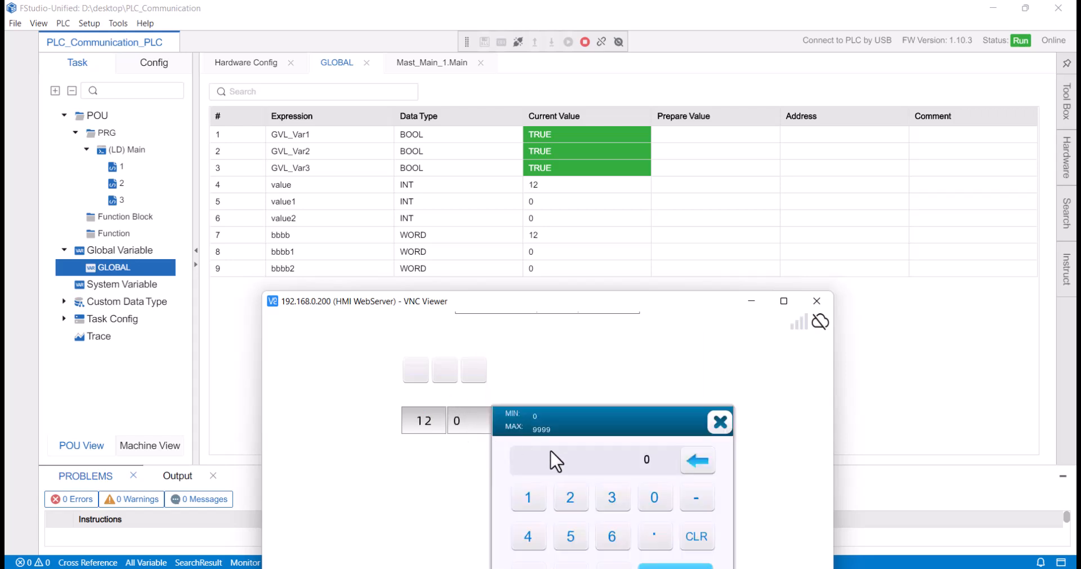
left_click(527, 504)
left_click(527, 538)
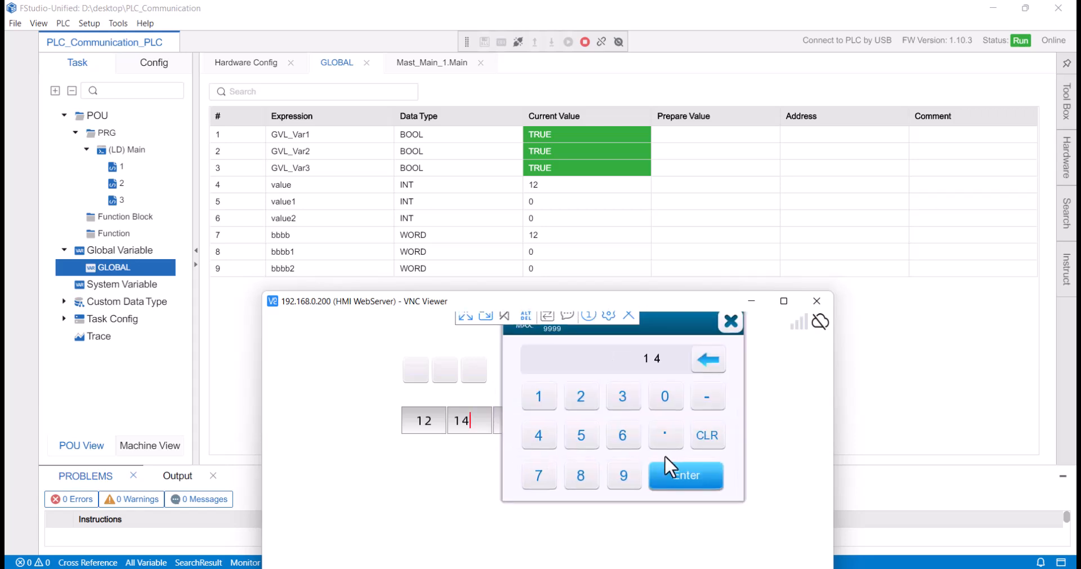
left_click(681, 476)
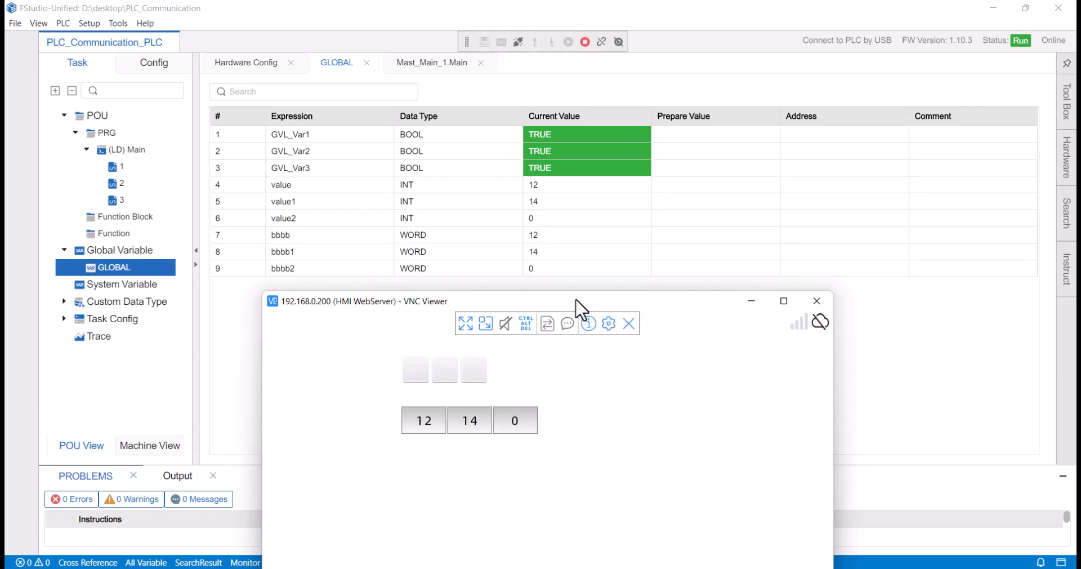
Step: Force GVL_Var1 to FALSE in the GLOBAL variable table, then release the force
left_click_drag(578, 304, 604, 303)
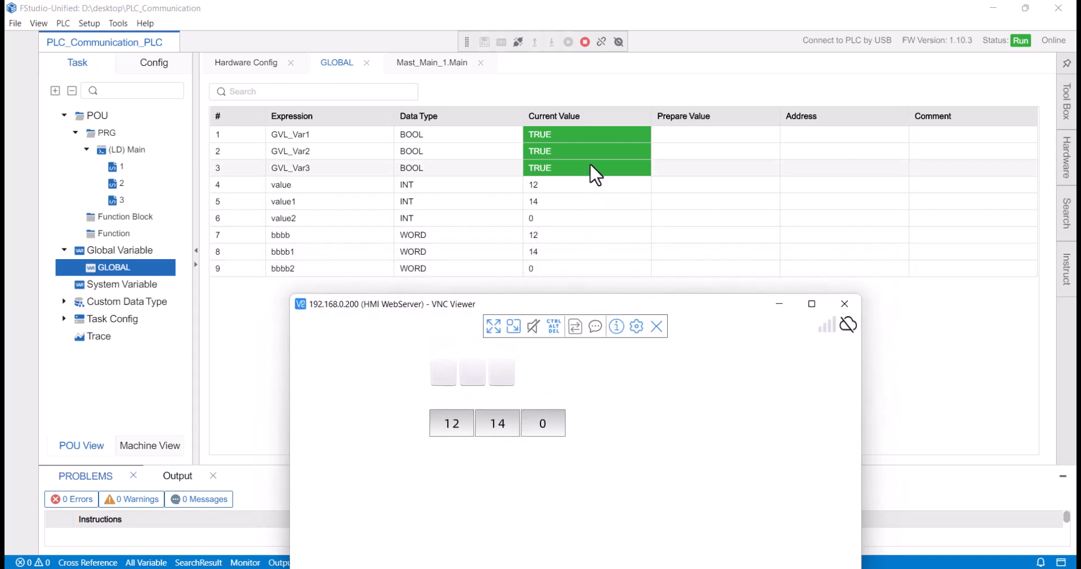
left_click(584, 130)
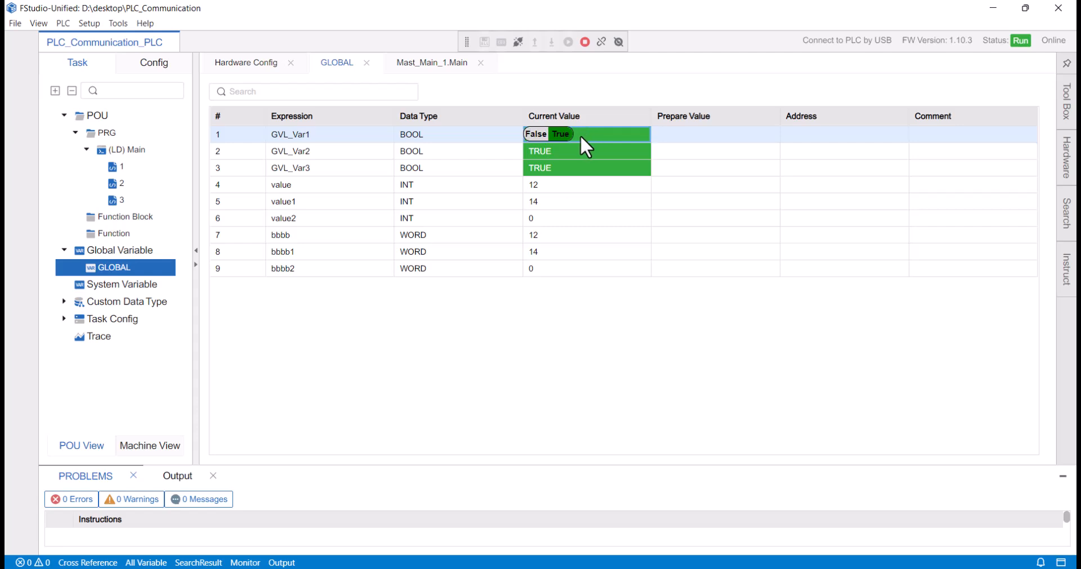
left_click(558, 134)
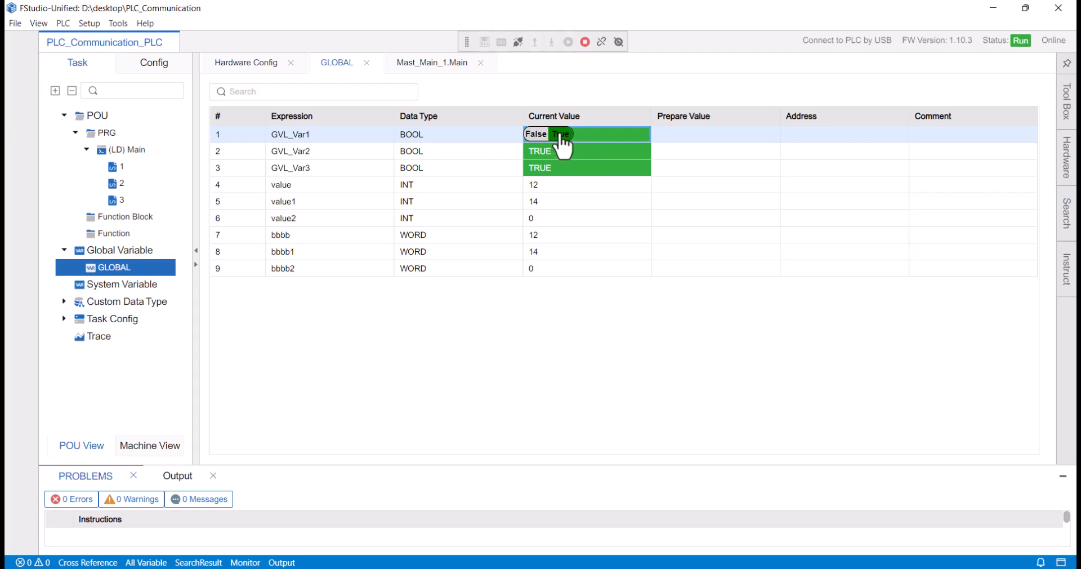
left_click(619, 42)
left_click(676, 236)
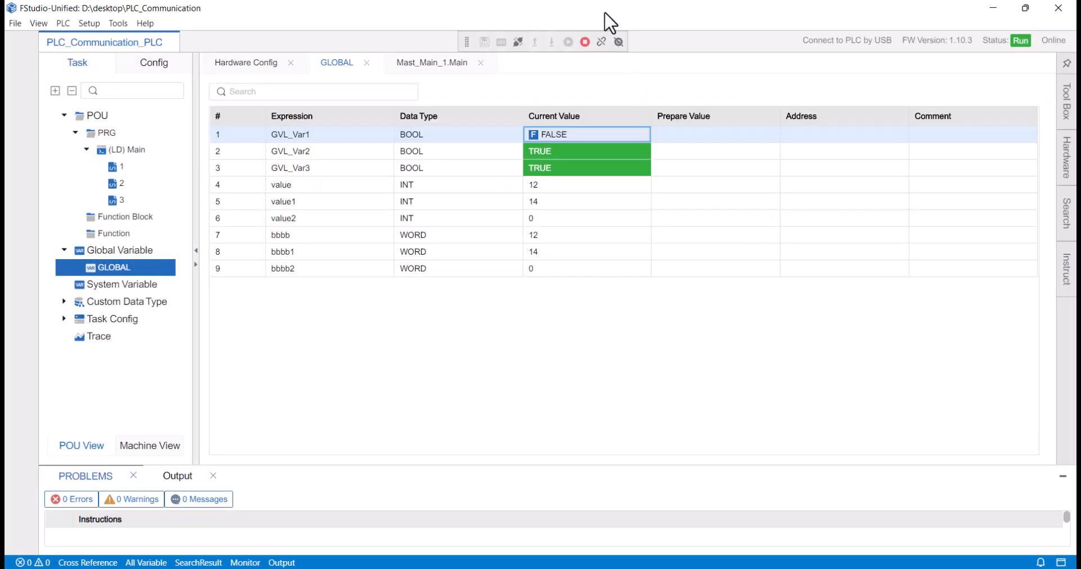
left_click(601, 43)
Step: Force GVL_Var1 to FALSE again, check the HMI screen in the VNC viewer, and release the force
mouse_move(767, 568)
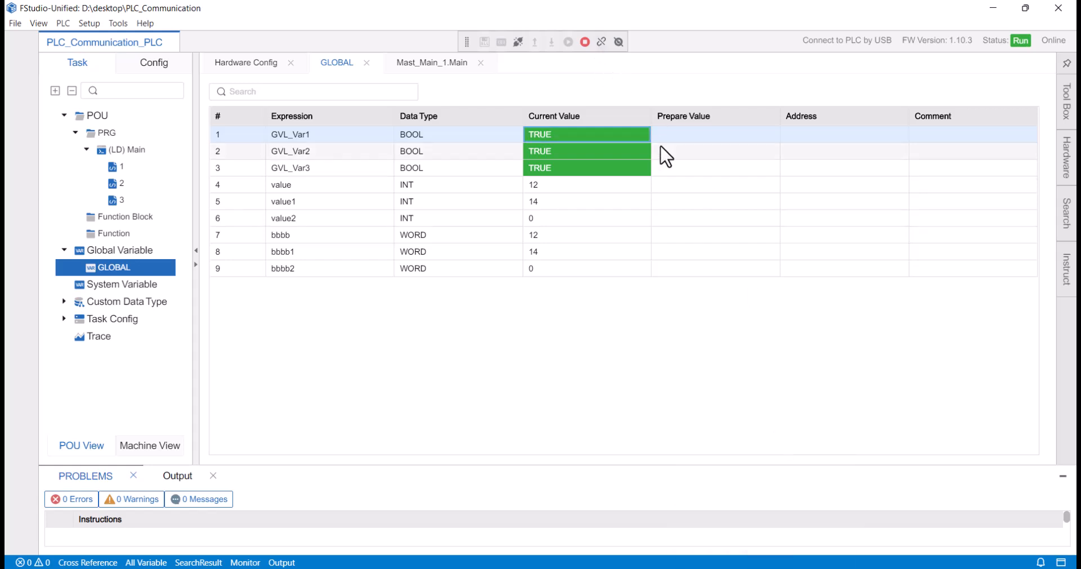
double_click(578, 133)
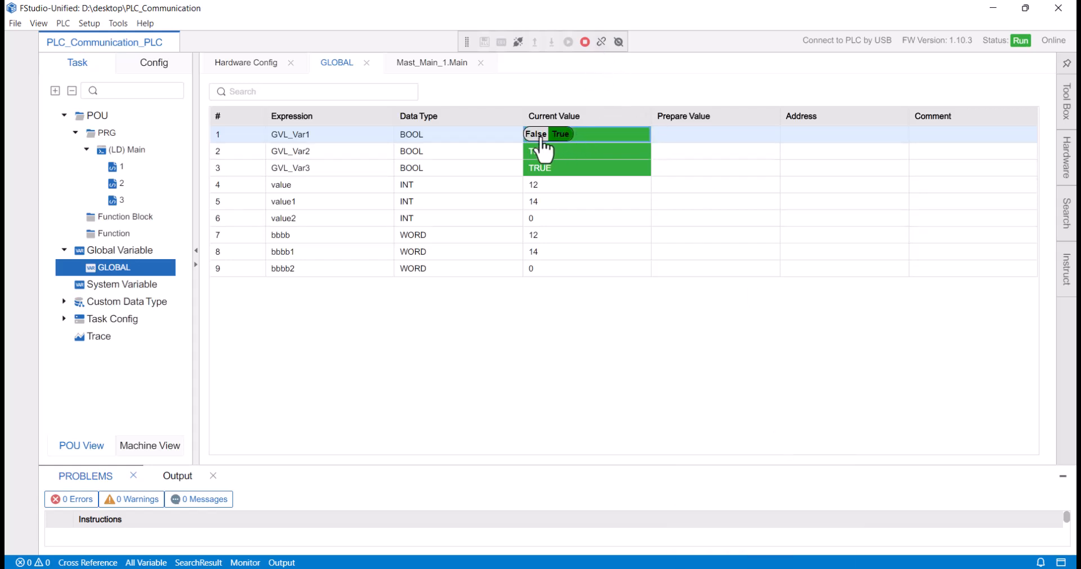
left_click(539, 137)
mouse_move(798, 568)
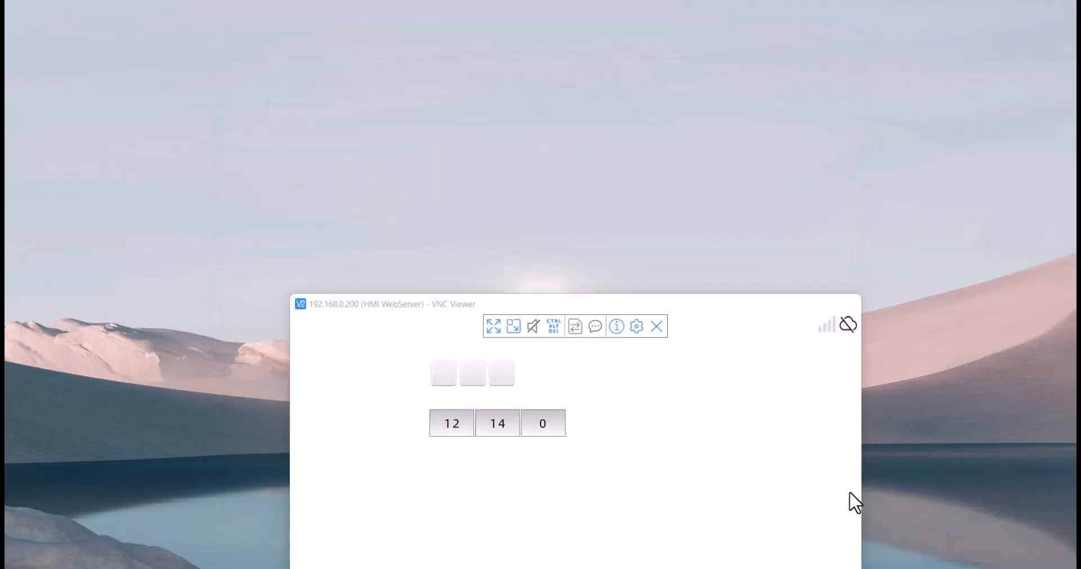
left_click(850, 500)
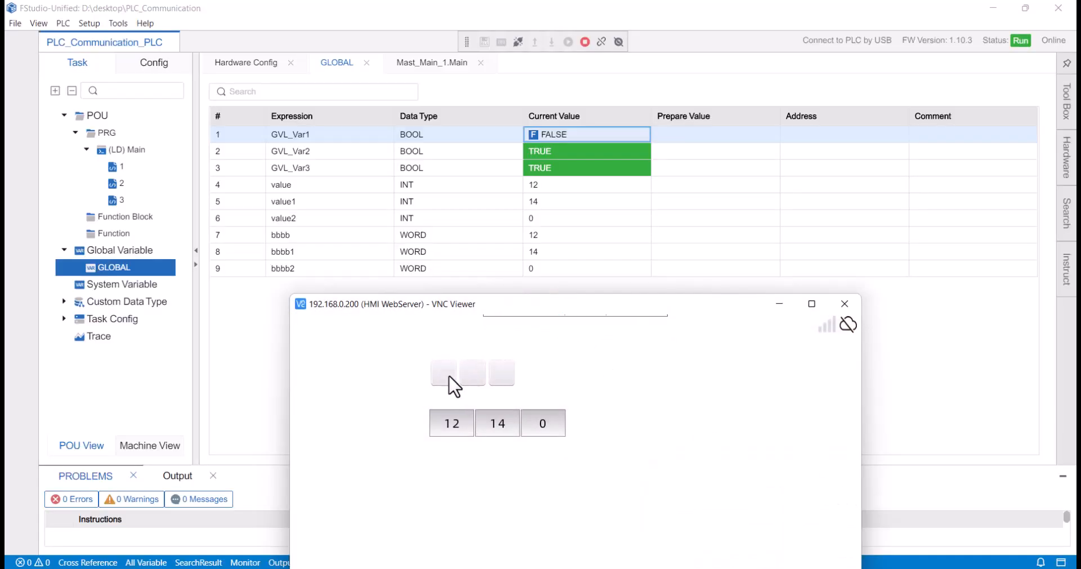
left_click(602, 43)
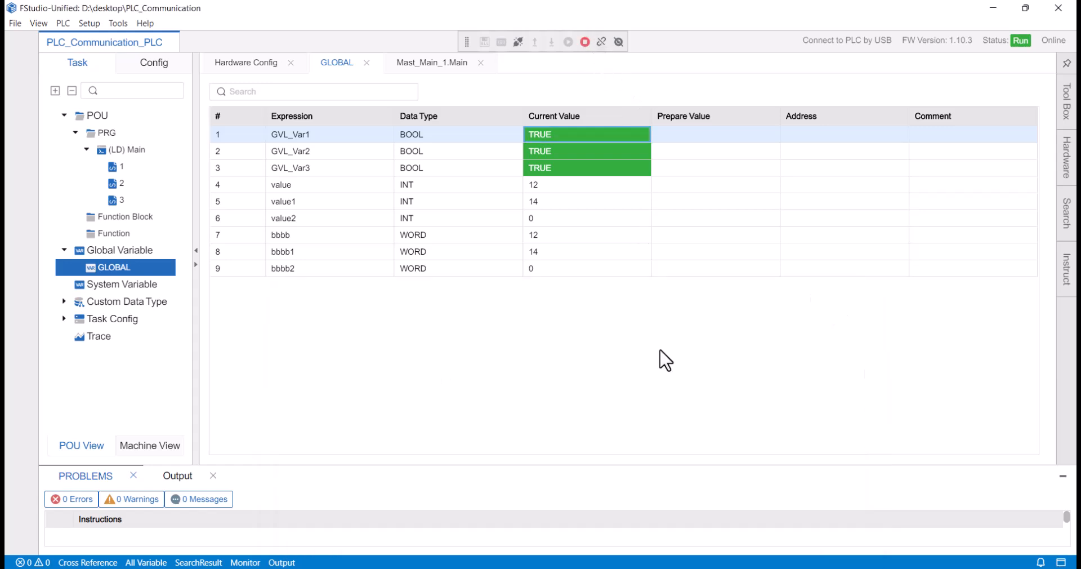
Step: Reopen the HMI viewer, toggle each of the three bit buttons off and on again, and move the viewer aside
mouse_move(796, 568)
left_click(854, 508)
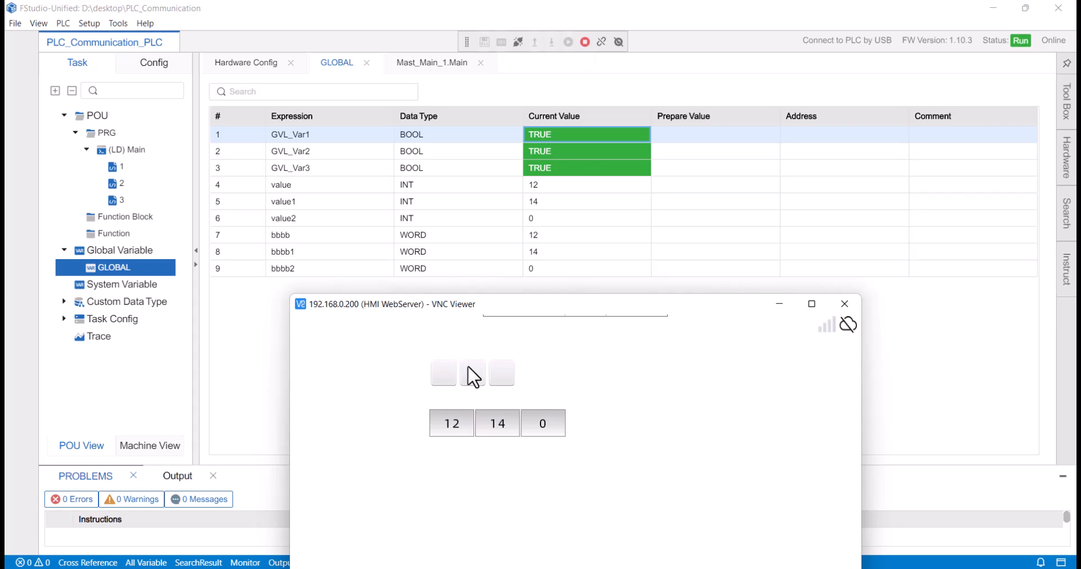
left_click(446, 384)
left_click(443, 376)
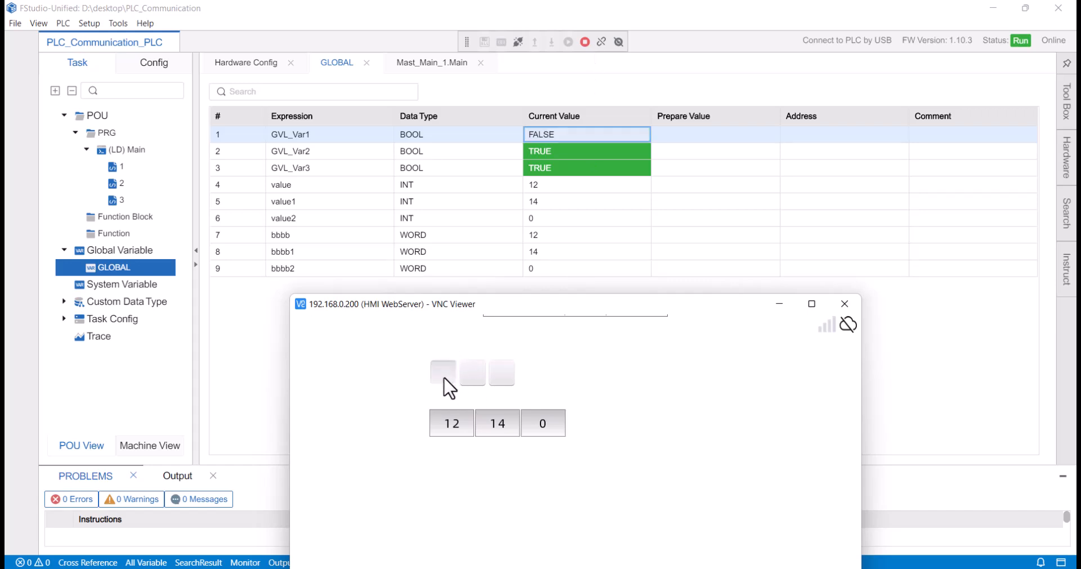
left_click(468, 376)
left_click(475, 385)
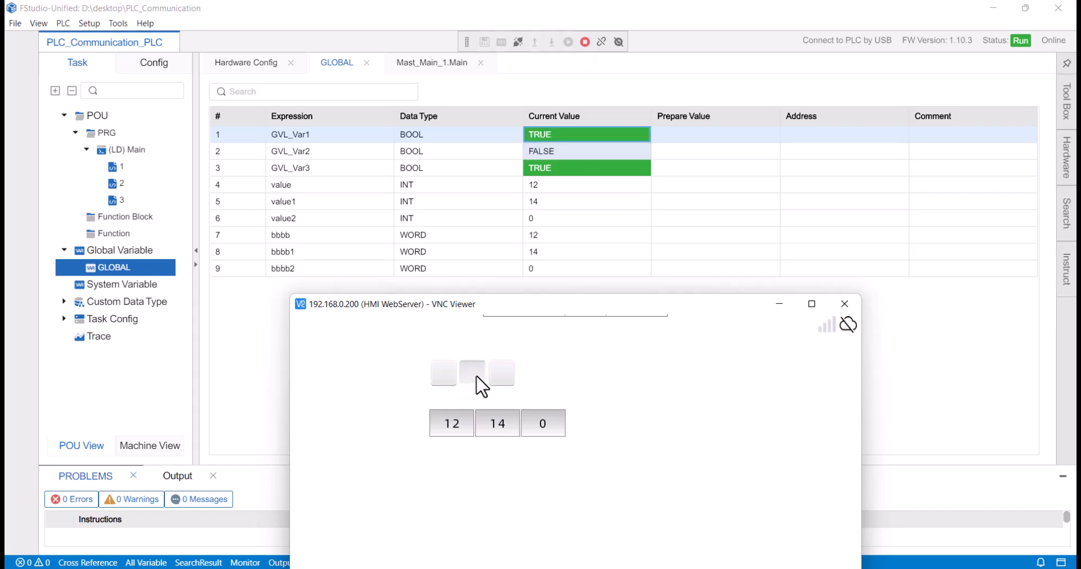
left_click(499, 374)
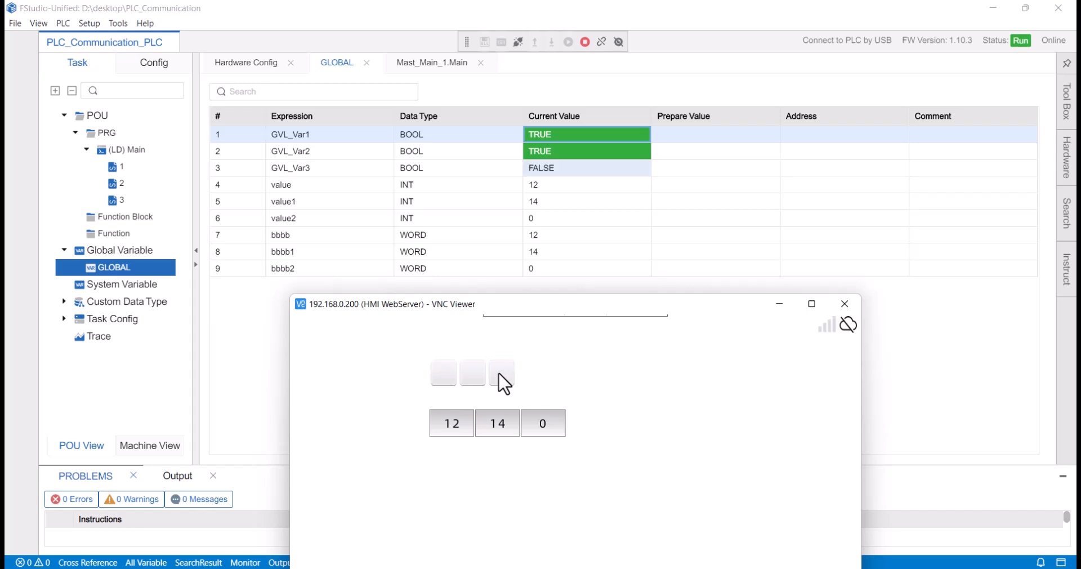
left_click(499, 375)
mouse_move(567, 313)
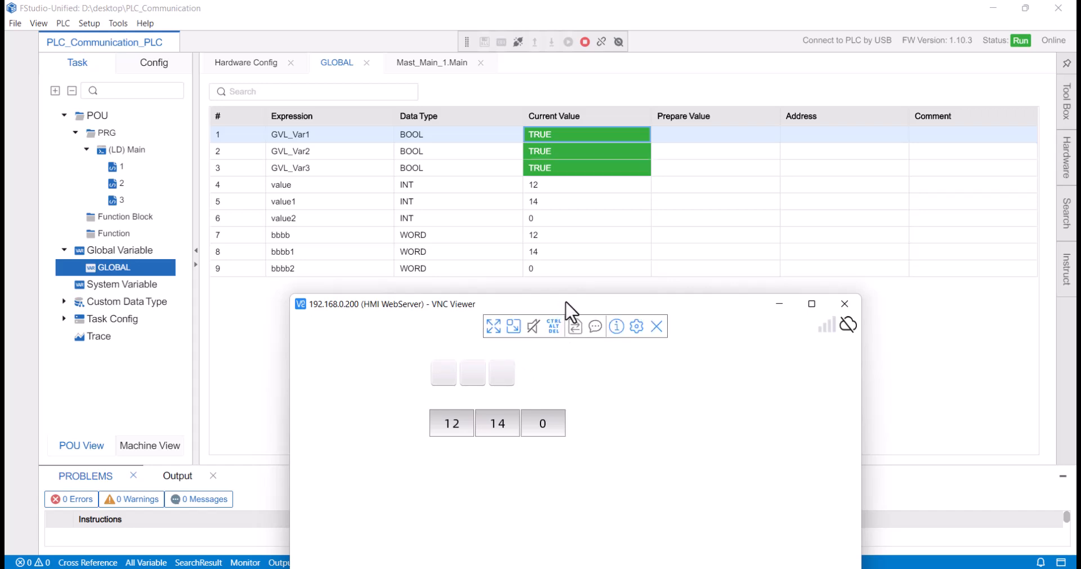
left_click_drag(566, 304, 639, 239)
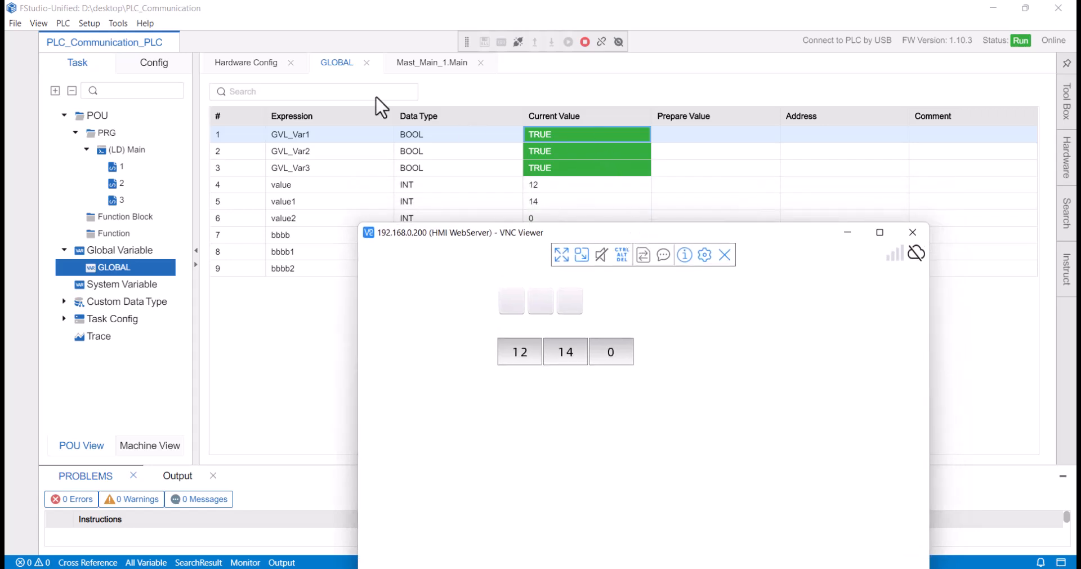
Step: Return to the COM1 hardware configuration and take the PLC project offline
left_click(171, 64)
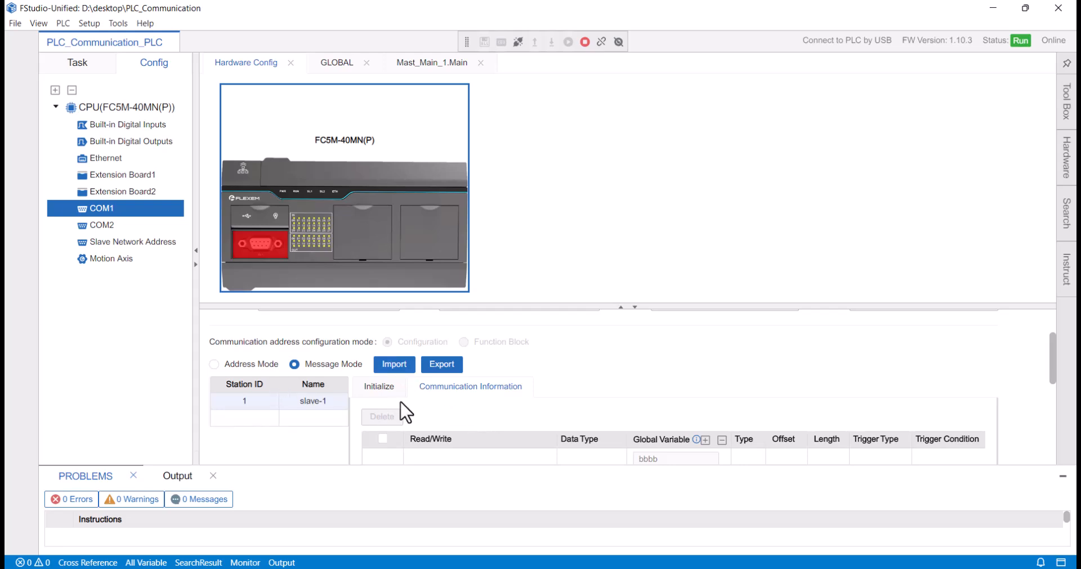
scroll(651, 457, "down", 3)
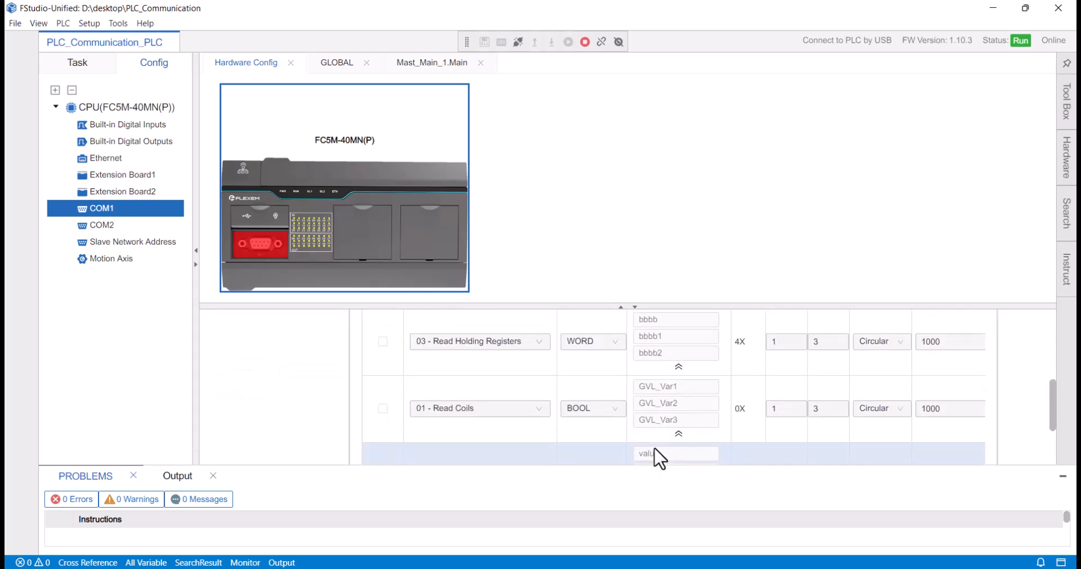
left_click(618, 42)
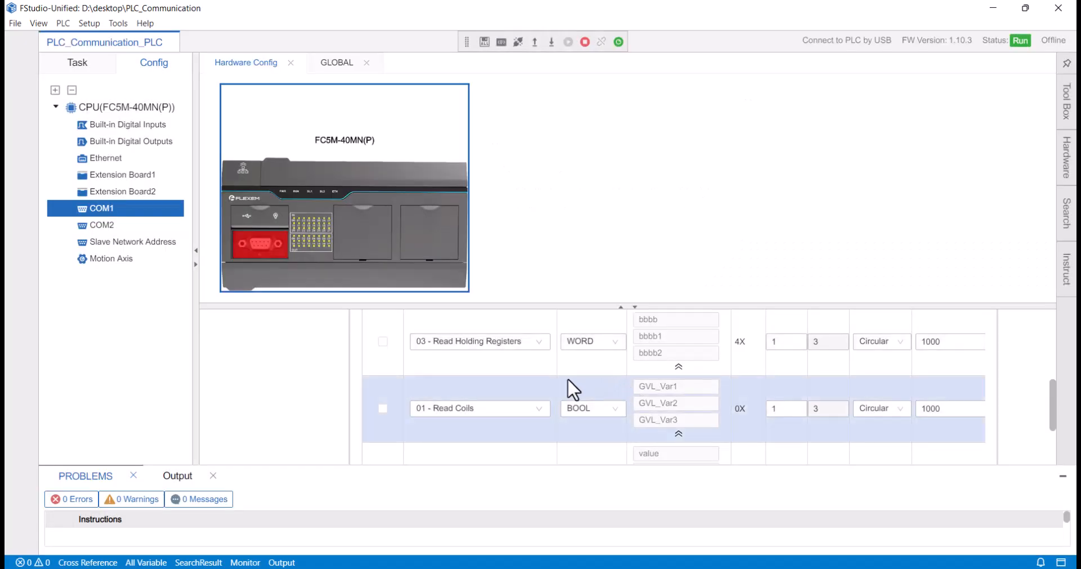
Step: Examine the function codes available for the first COM1 message and review the slave's configured read and write messages
scroll(569, 380, "up", 3)
scroll(513, 411, "down", 1)
scroll(518, 419, "down", 1)
left_click(516, 414)
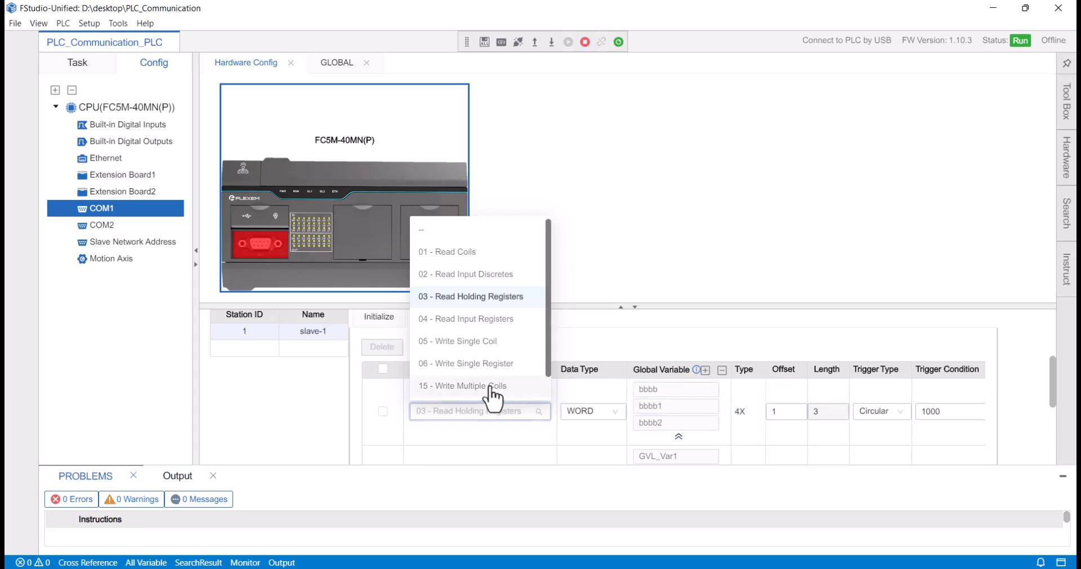
scroll(490, 391, "down", 1)
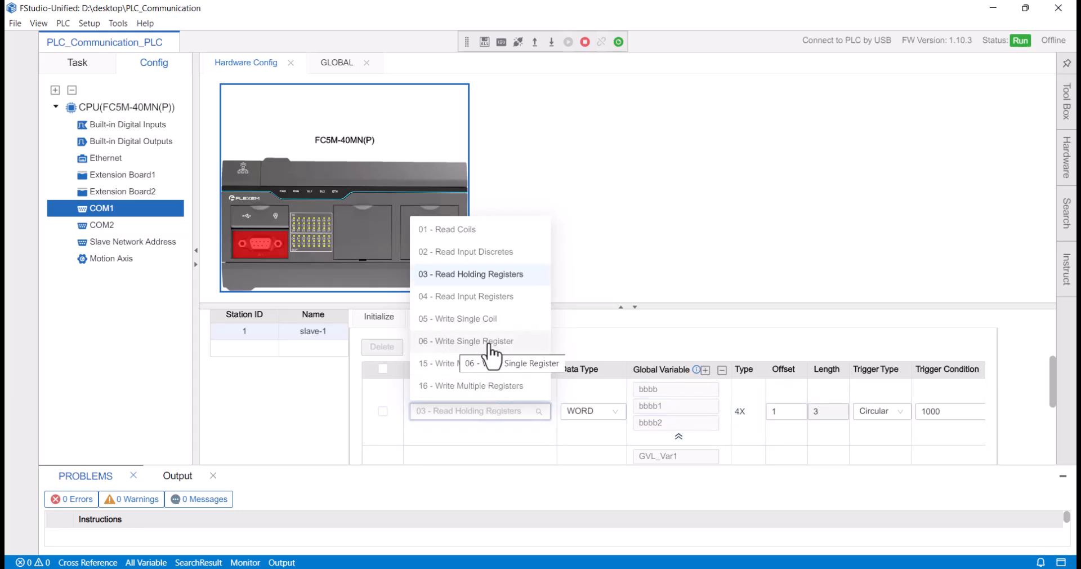
left_click(524, 441)
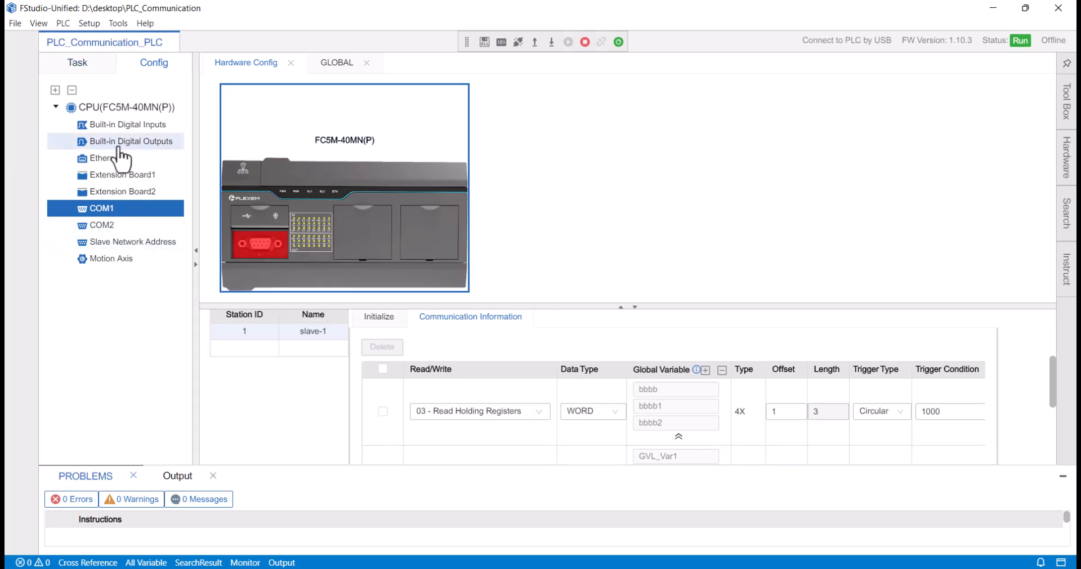
left_click(79, 65)
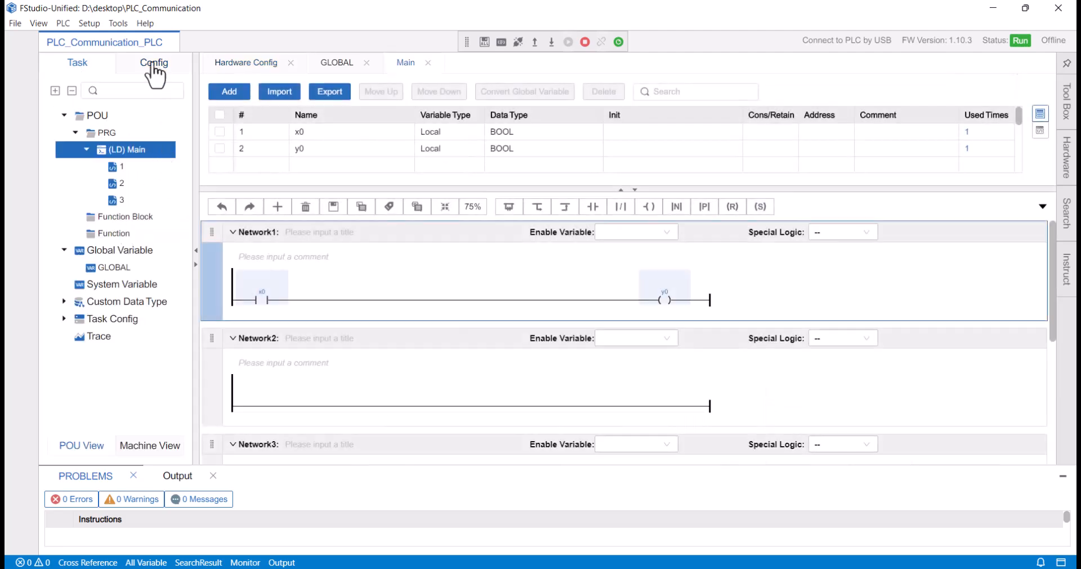
left_click(150, 70)
scroll(495, 406, "up", 3)
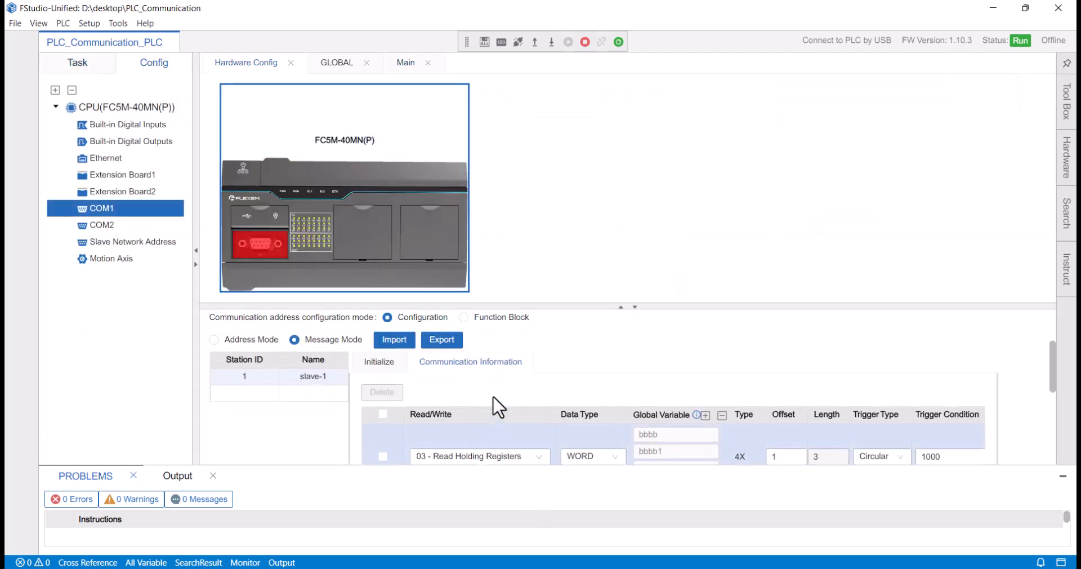
scroll(484, 408, "down", 3)
scroll(480, 411, "down", 2)
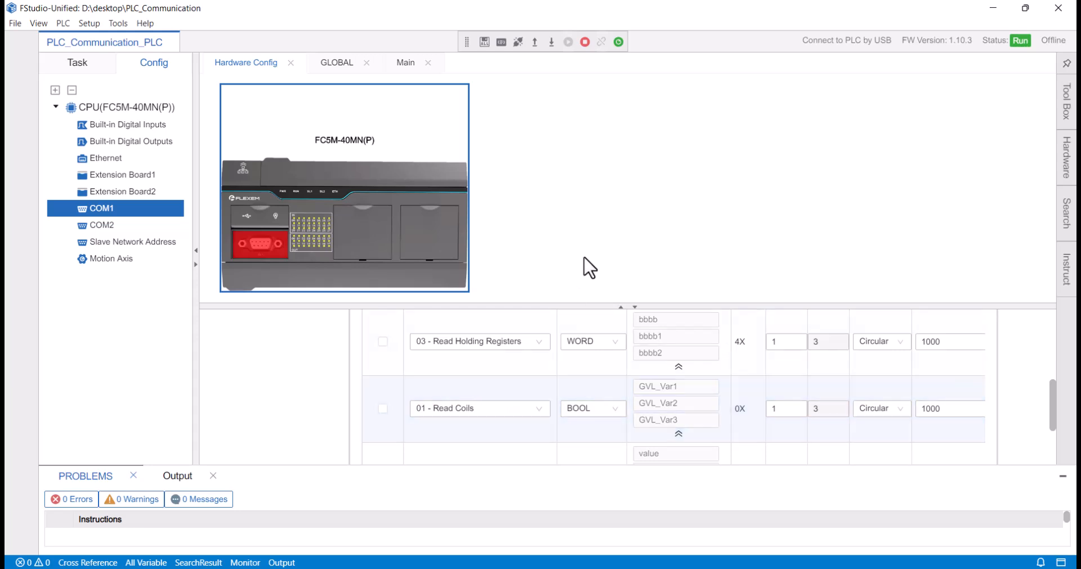
mouse_move(767, 568)
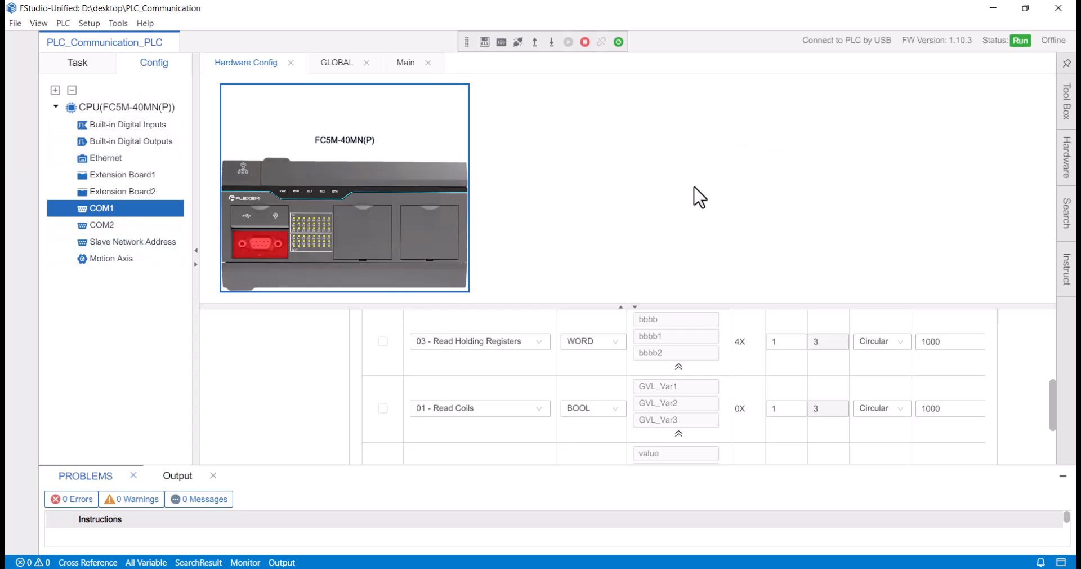
Step: Open the PLC's Ethernet configuration and enable the Modbus-TCP-Server
left_click(139, 160)
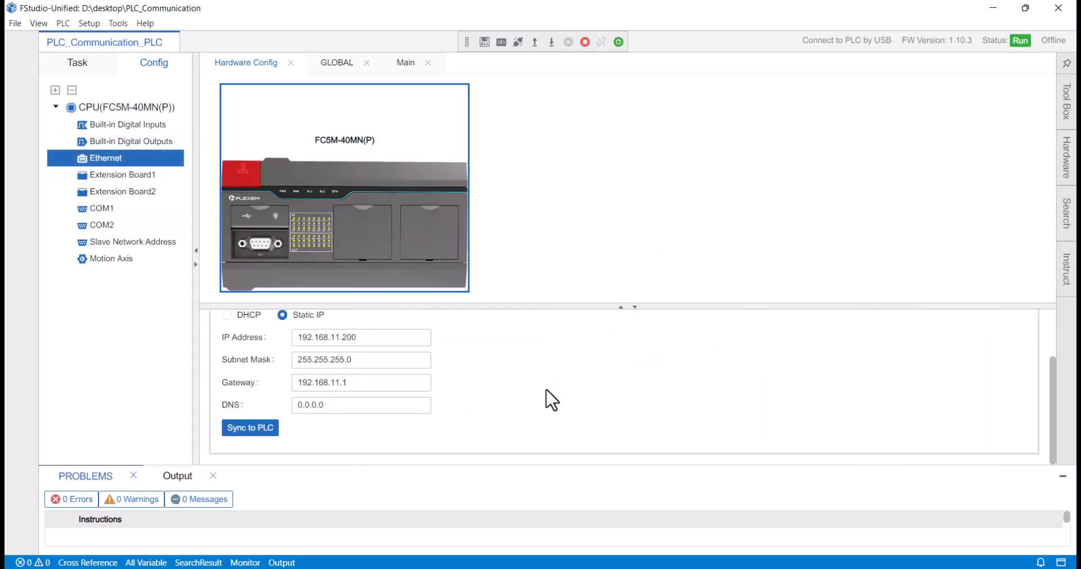
scroll(552, 400, "up", 2)
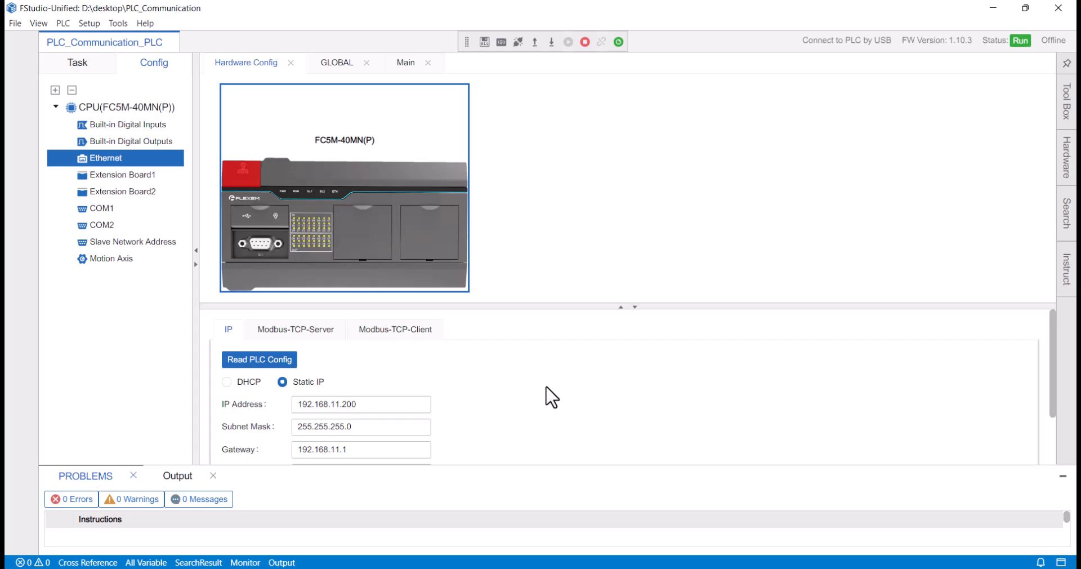
left_click(322, 334)
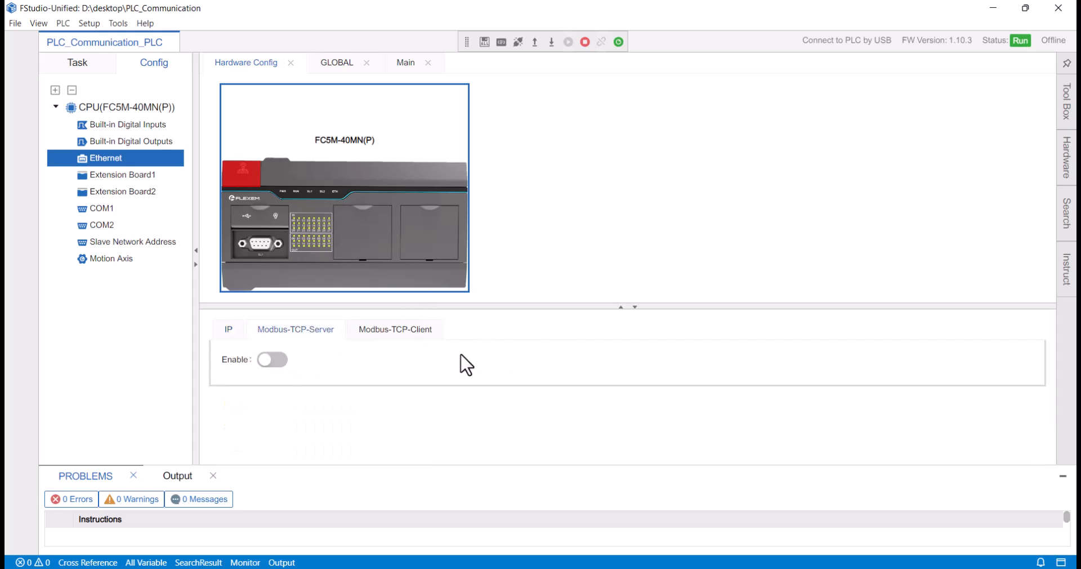
left_click(273, 360)
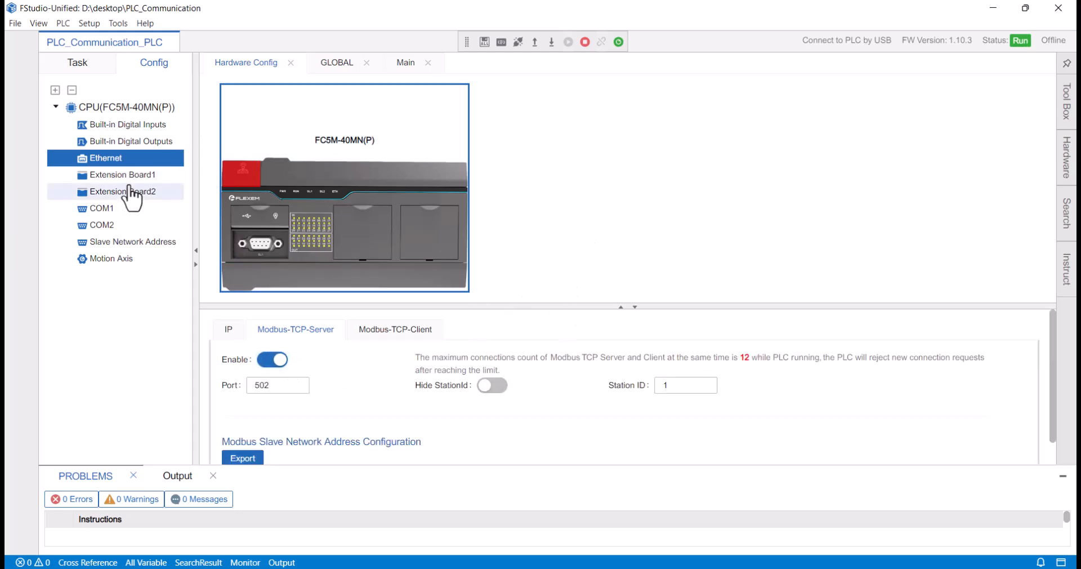
Step: Read the IP configuration from the PLC and overwrite the displayed Ethernet settings with it
left_click(228, 329)
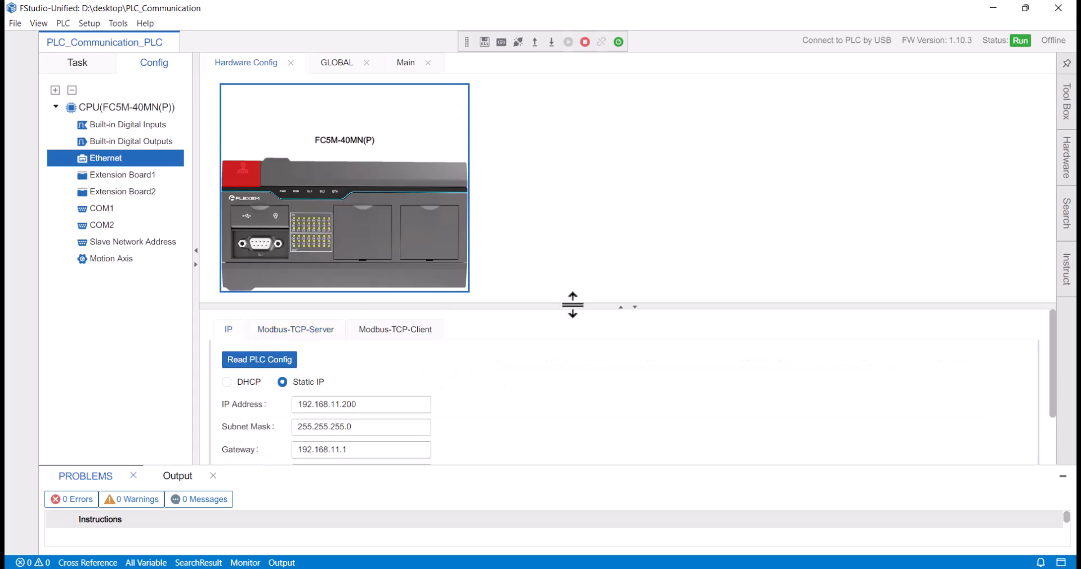
left_click(262, 364)
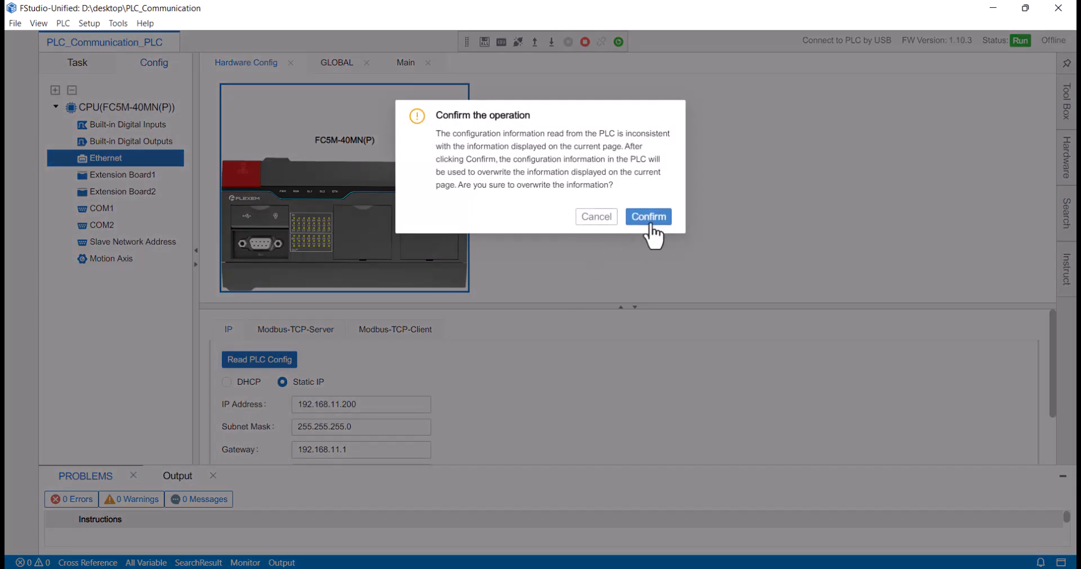
left_click(650, 225)
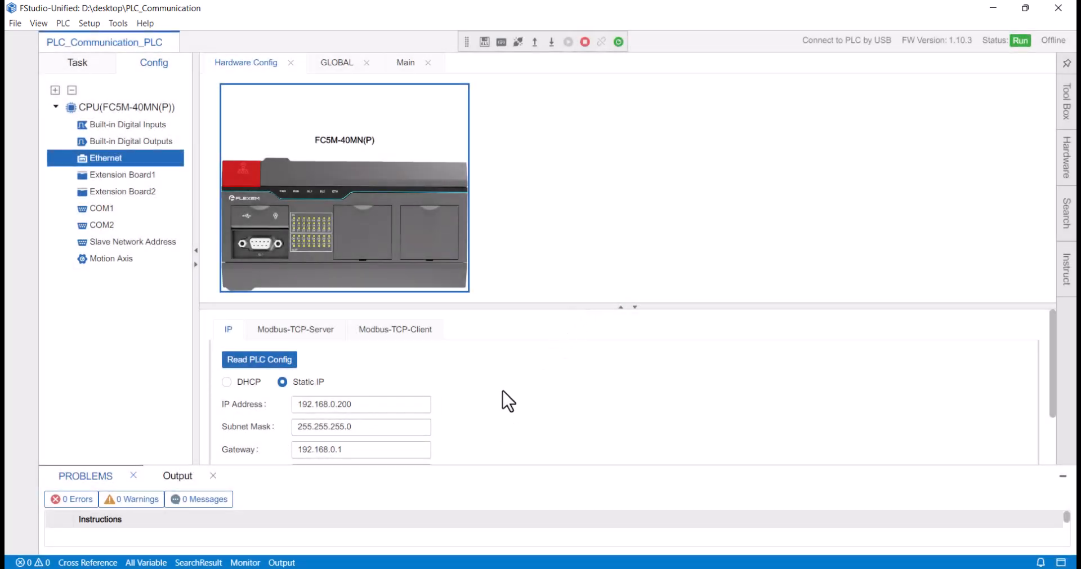
Step: Check the HMI's Ethernet address in Flexem Studio, set the PLC's IP address to 192.168.0.110 in FStudio, and sync it to the PLC
left_click(319, 405)
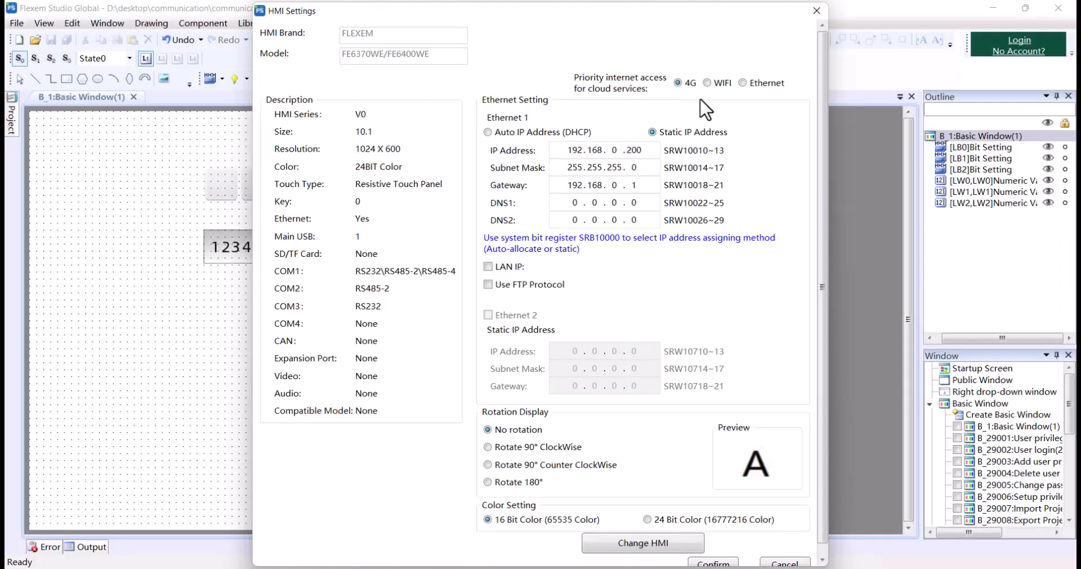
left_click(816, 10)
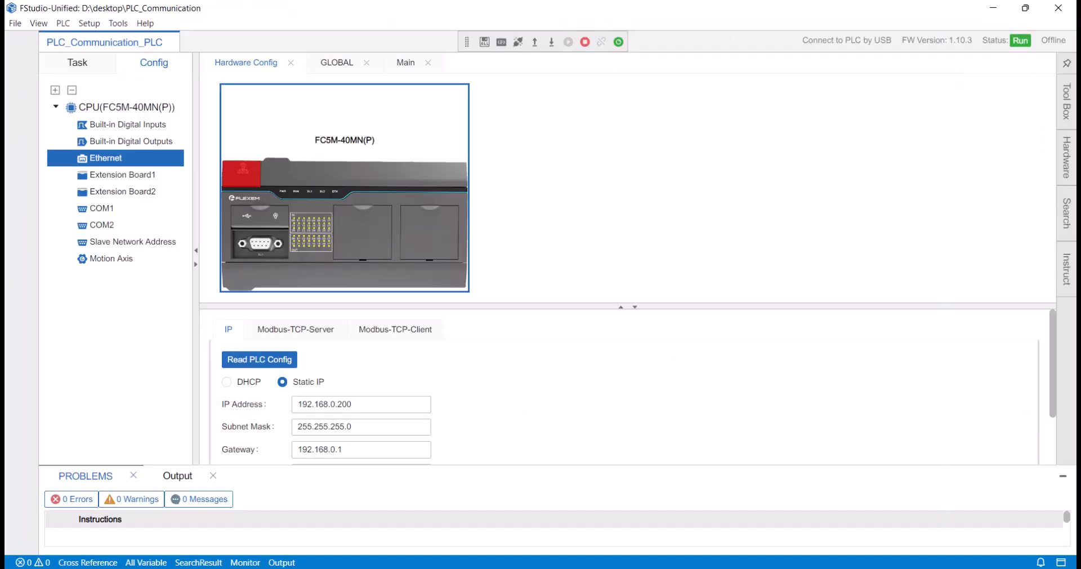
left_click_drag(361, 404, 340, 404)
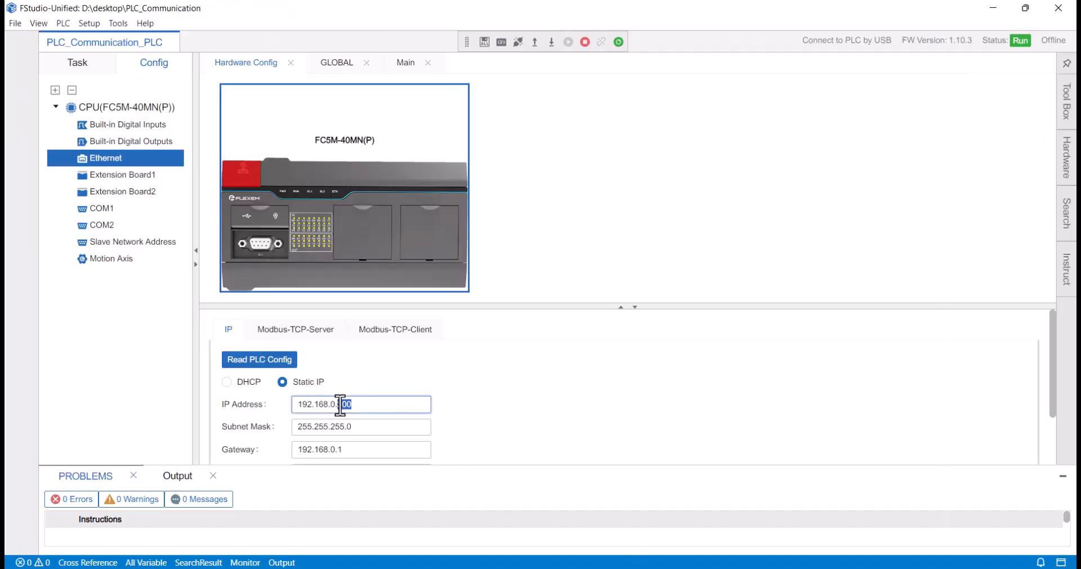
type("110")
scroll(519, 436, "down", 3)
left_click(249, 429)
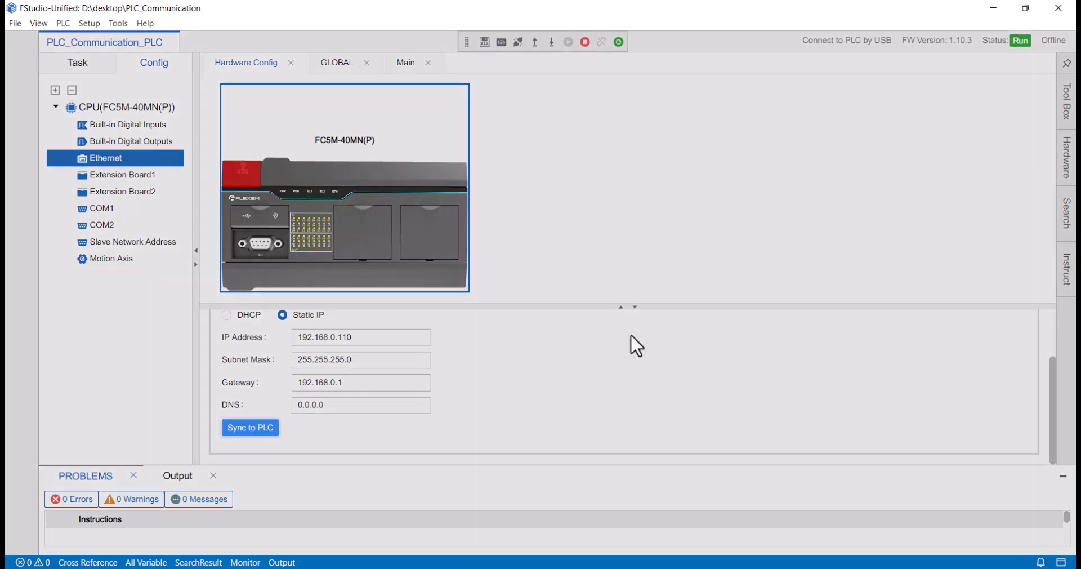
left_click(658, 214)
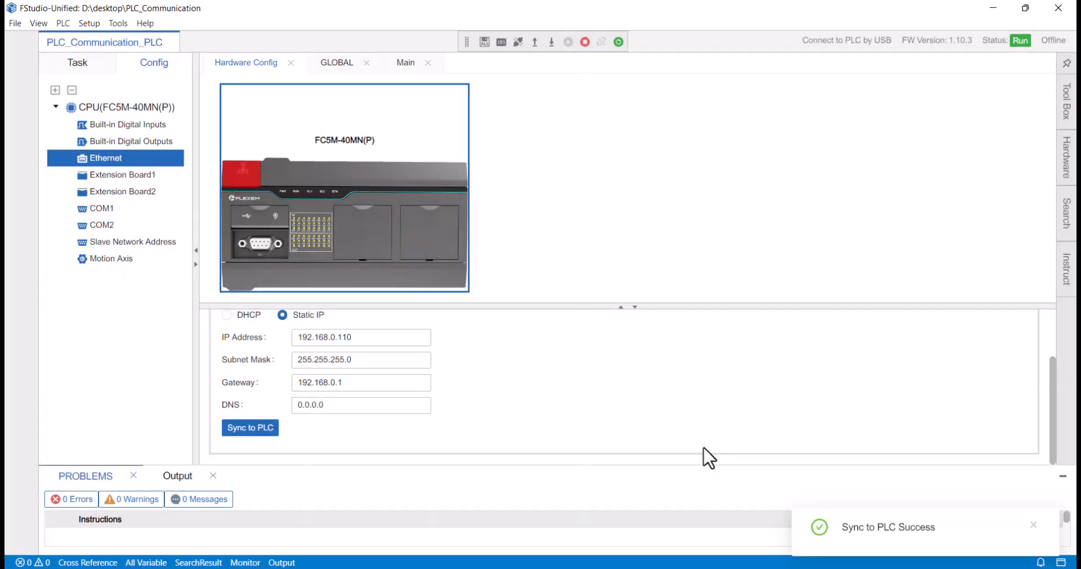
scroll(707, 453, "up", 3)
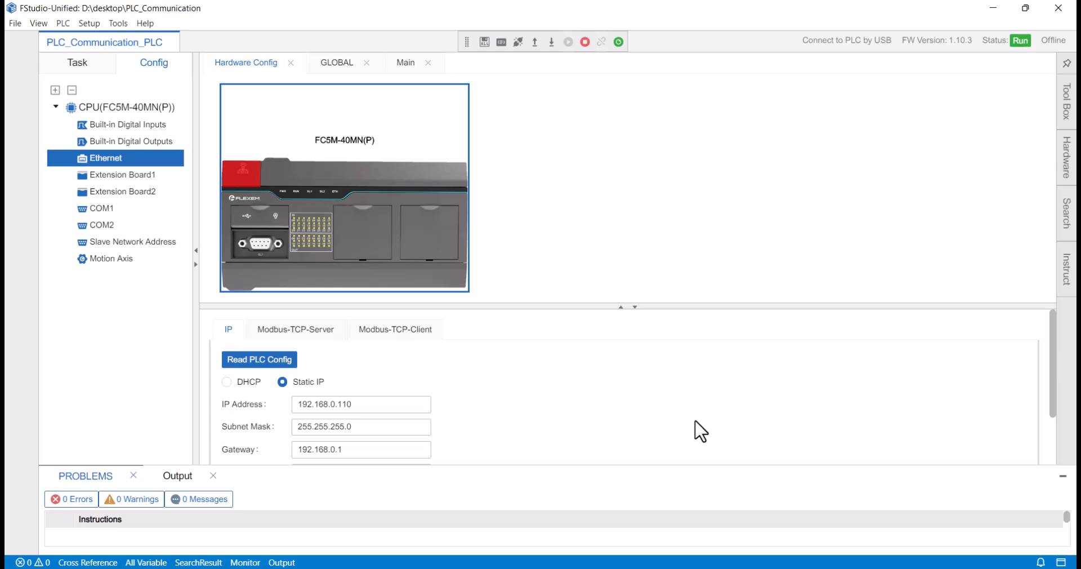
Step: Turn online monitoring on and back off, and disconnect the USB connection to the PLC
left_click(621, 47)
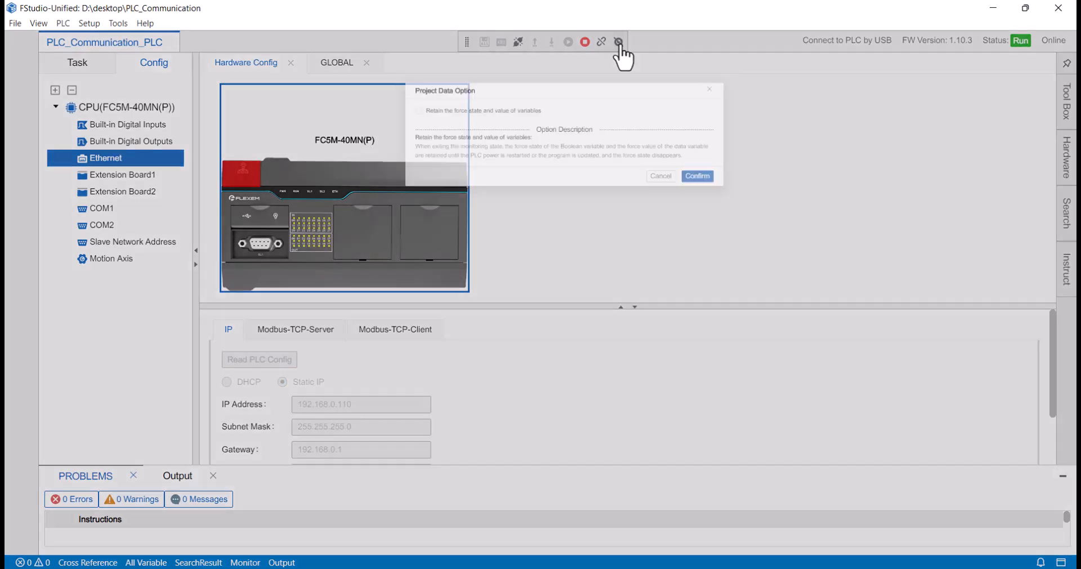
left_click(725, 233)
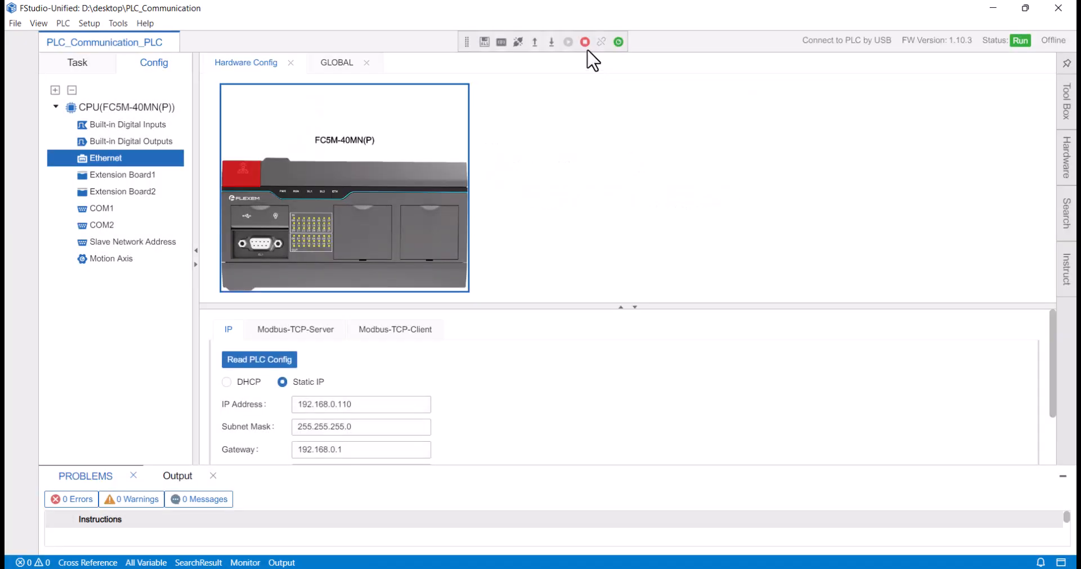
left_click(519, 44)
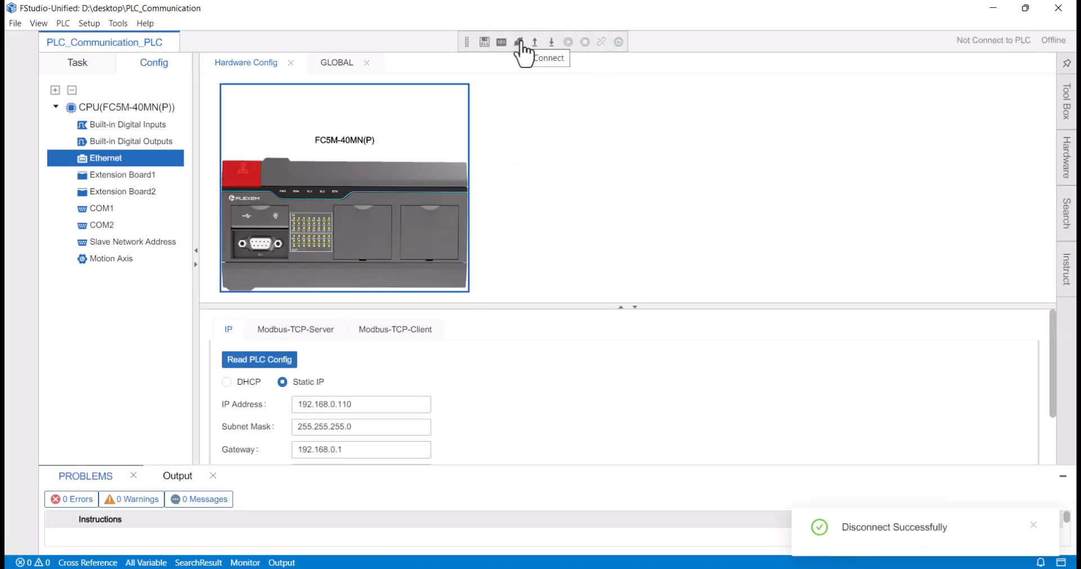
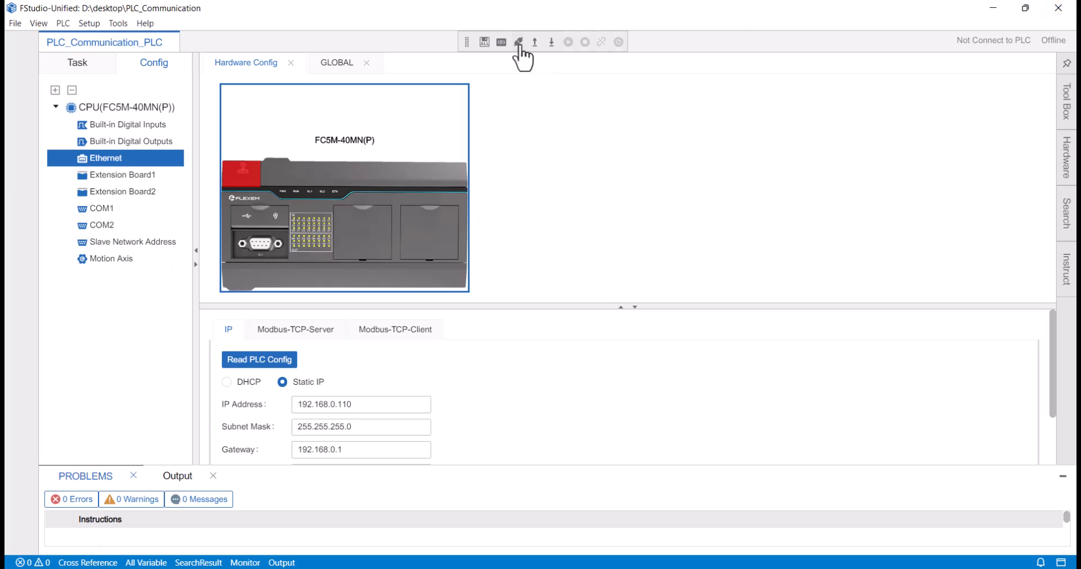
Step: Connect to the PLC over Ethernet using IP address 192.168.0.110
left_click(518, 43)
left_click(476, 138)
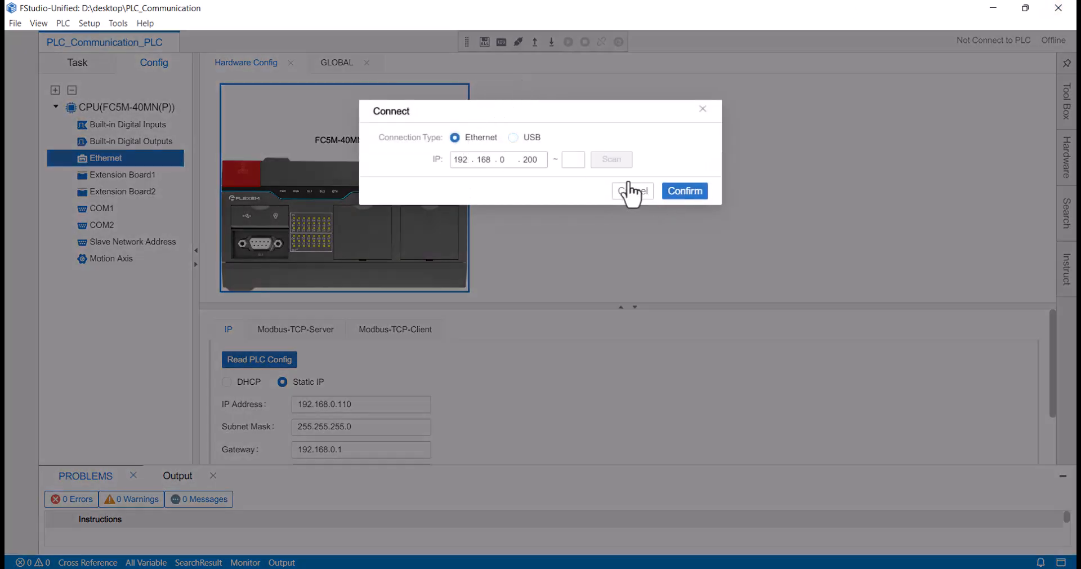
left_click(535, 160)
double_click(535, 160)
type("110")
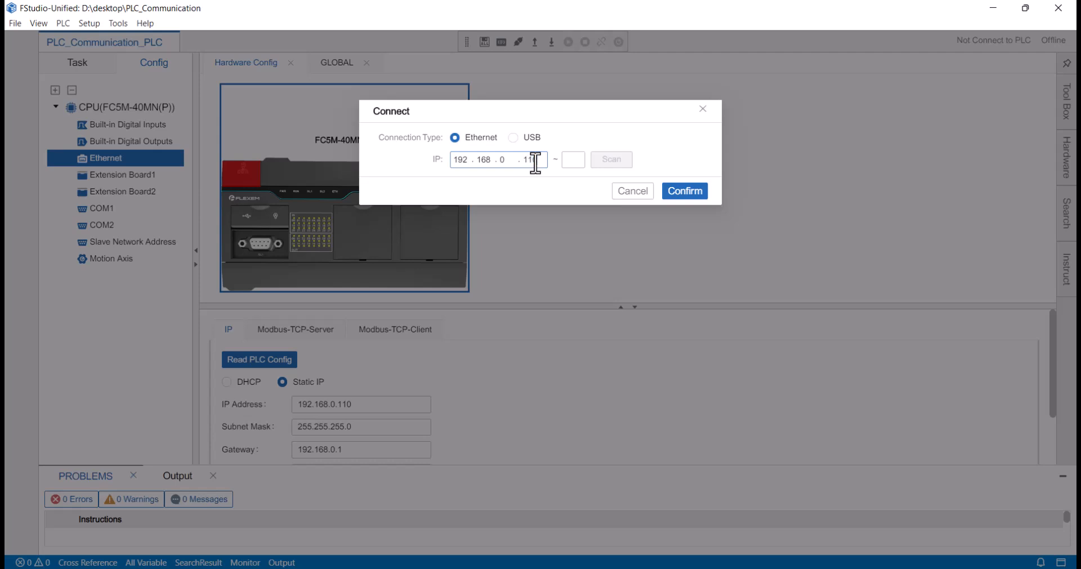
left_click(698, 194)
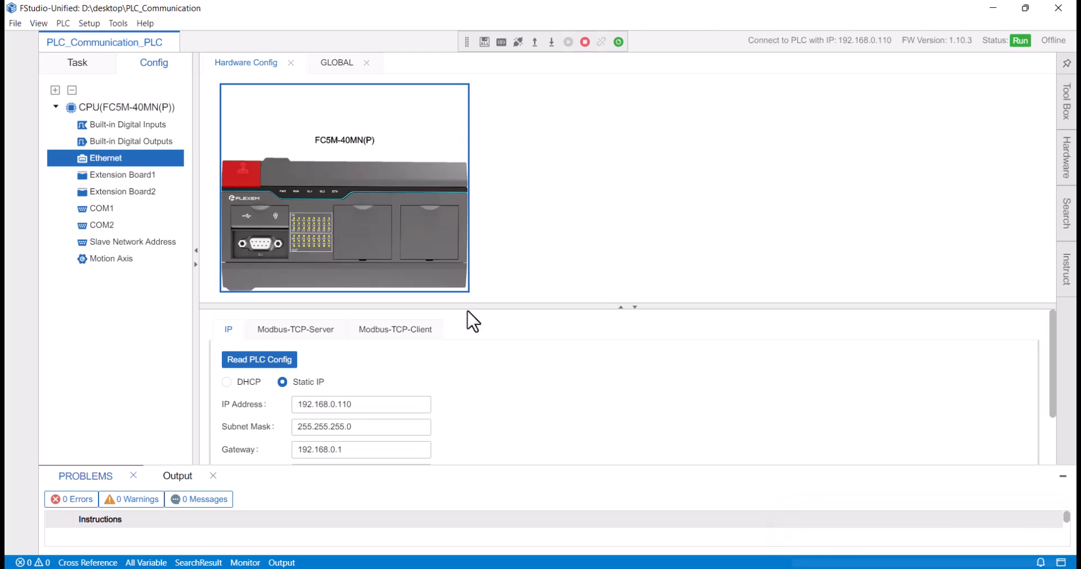
Step: Read the PLC's Ethernet configuration again and compare it with the displayed IP settings
scroll(558, 358, "down", 2)
scroll(490, 421, "up", 2)
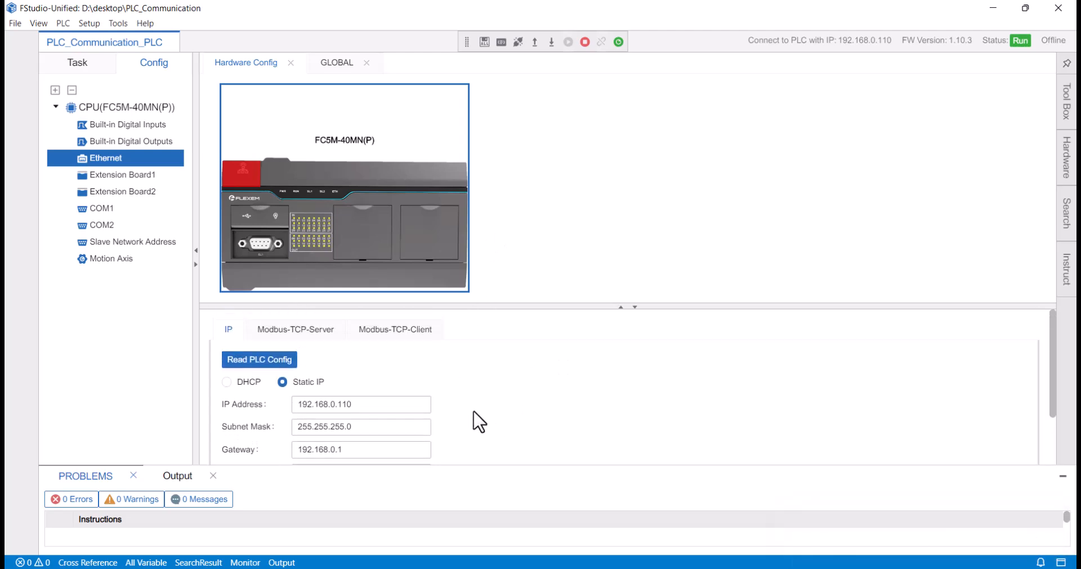
left_click(257, 361)
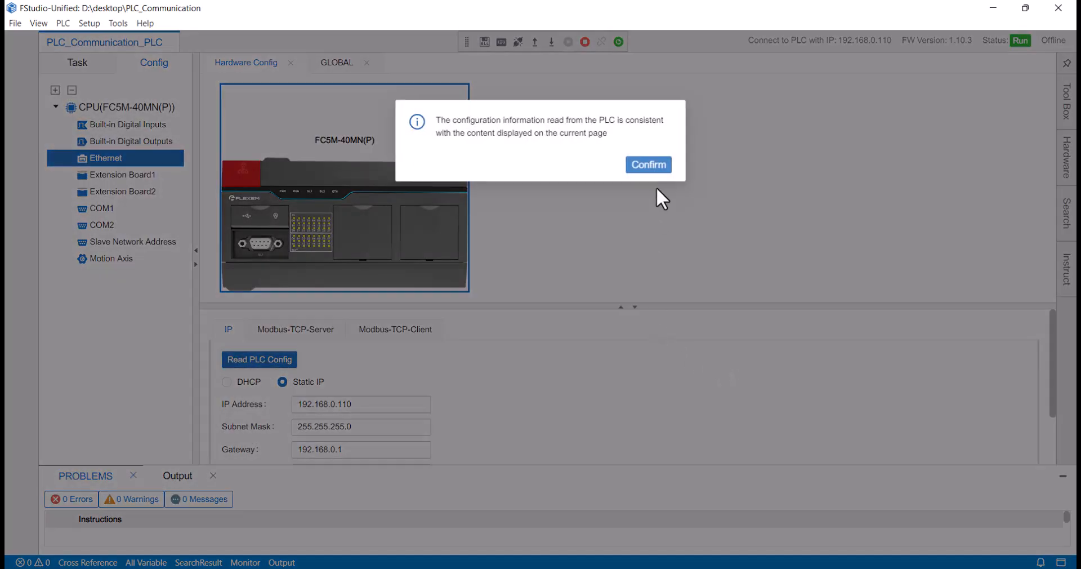
left_click(659, 165)
scroll(519, 371, "down", 2)
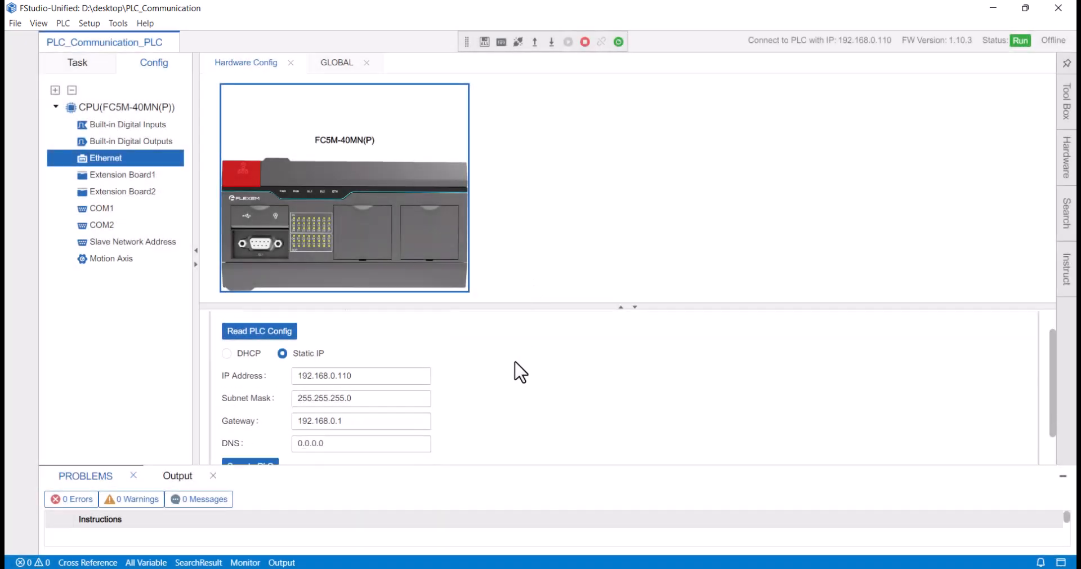
scroll(518, 374, "up", 2)
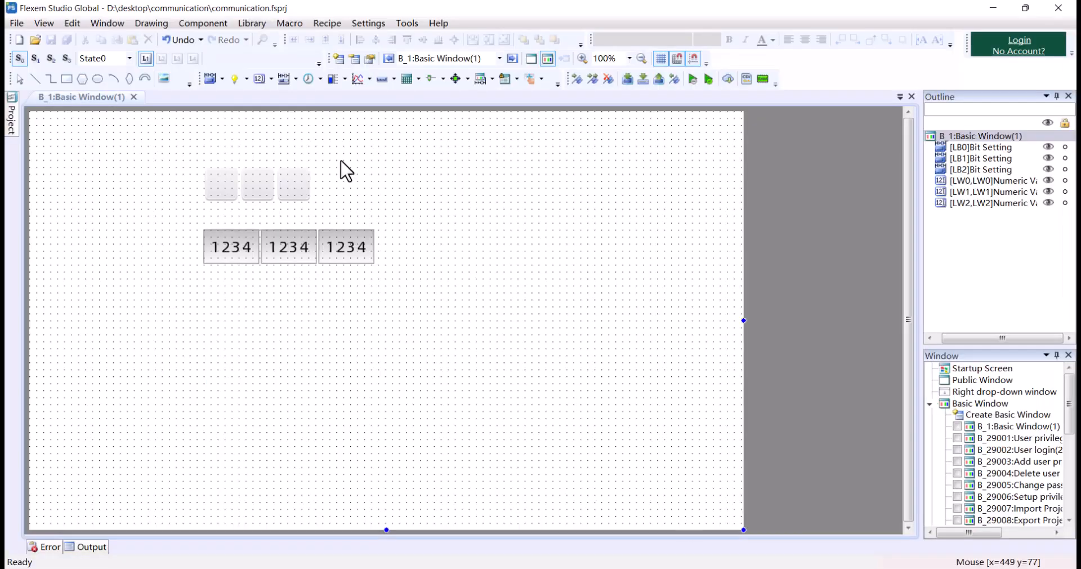
mouse_move(19, 111)
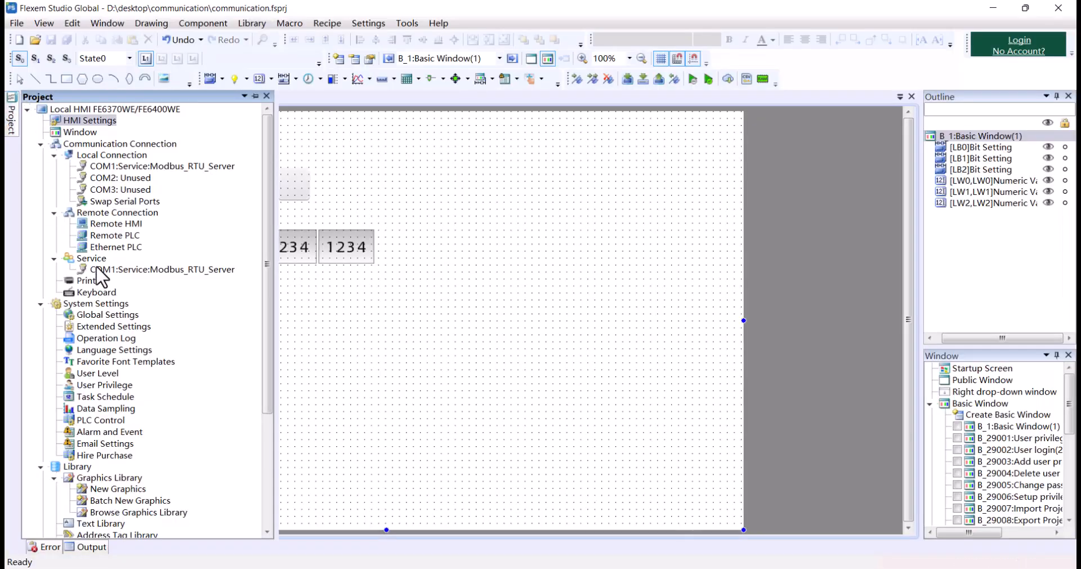
double_click(107, 247)
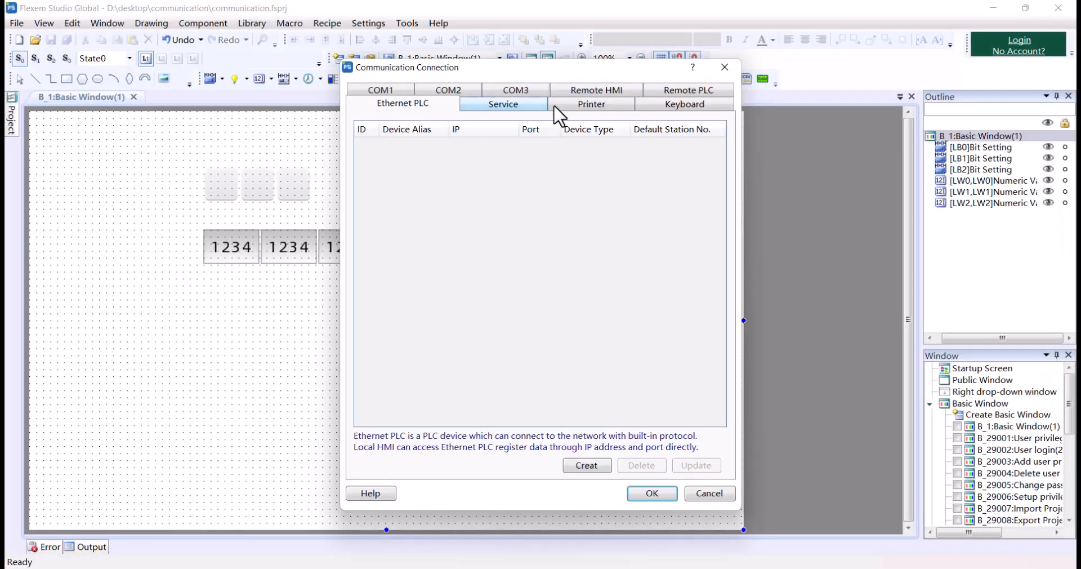
left_click(586, 466)
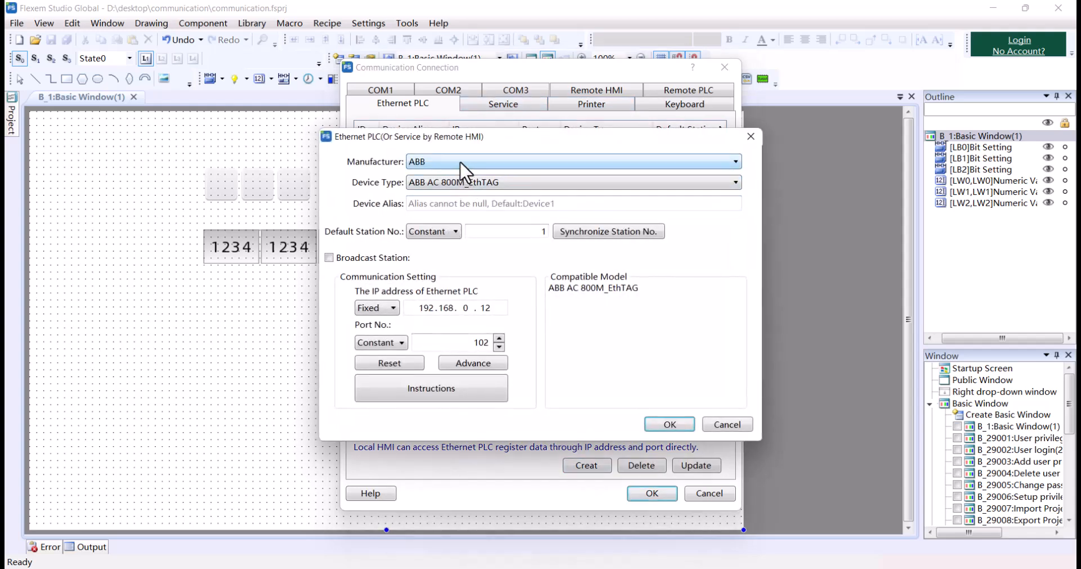
left_click(459, 160)
left_click(751, 139)
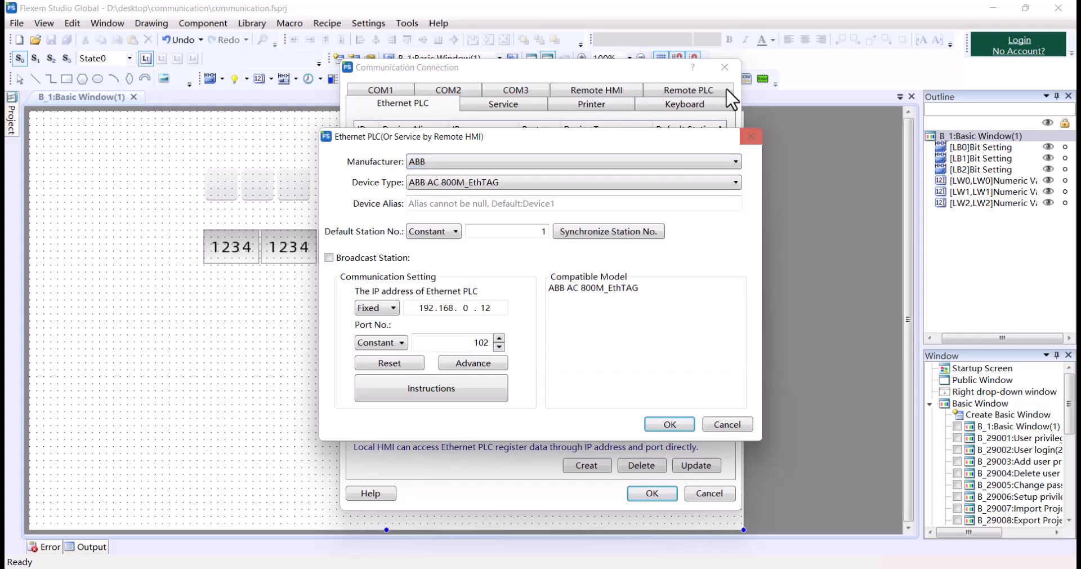
left_click(751, 137)
left_click(725, 67)
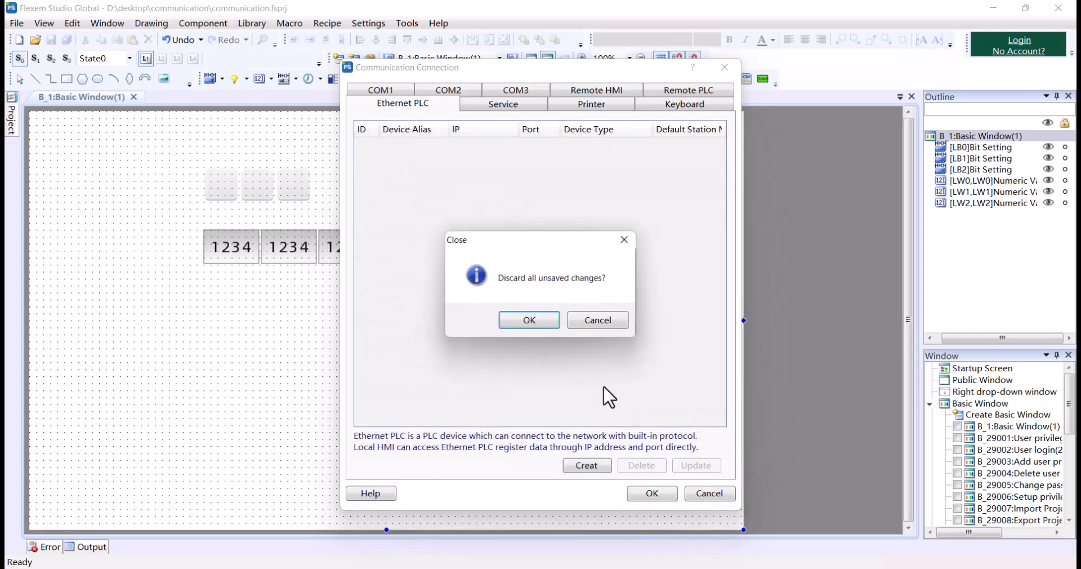
left_click(528, 320)
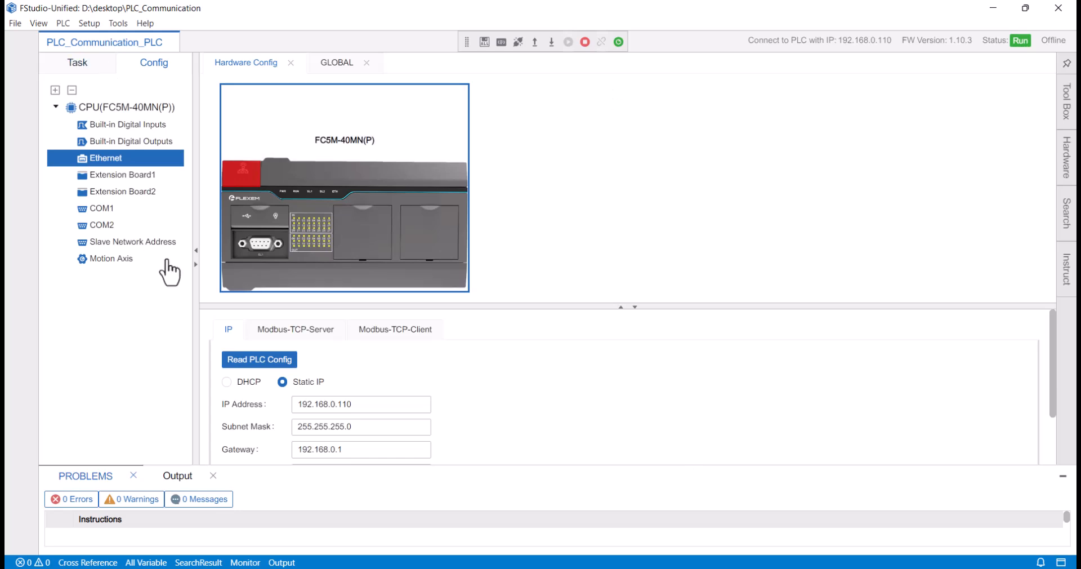
Step: In FStudio, disable the PLC's COM1 port and display the Ethernet port's Modbus-TCP-Server settings
left_click(132, 210)
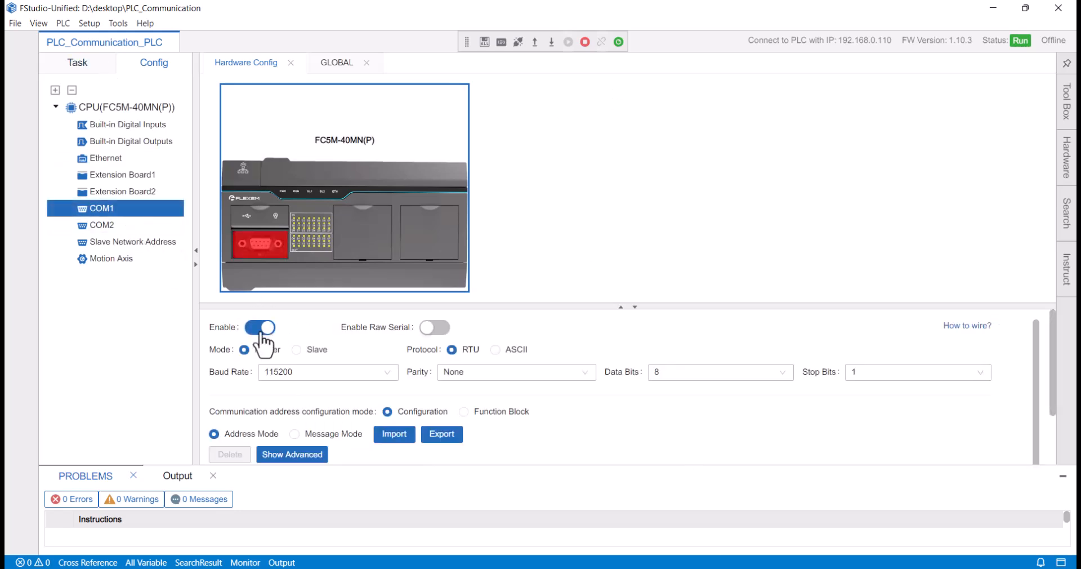
left_click(261, 328)
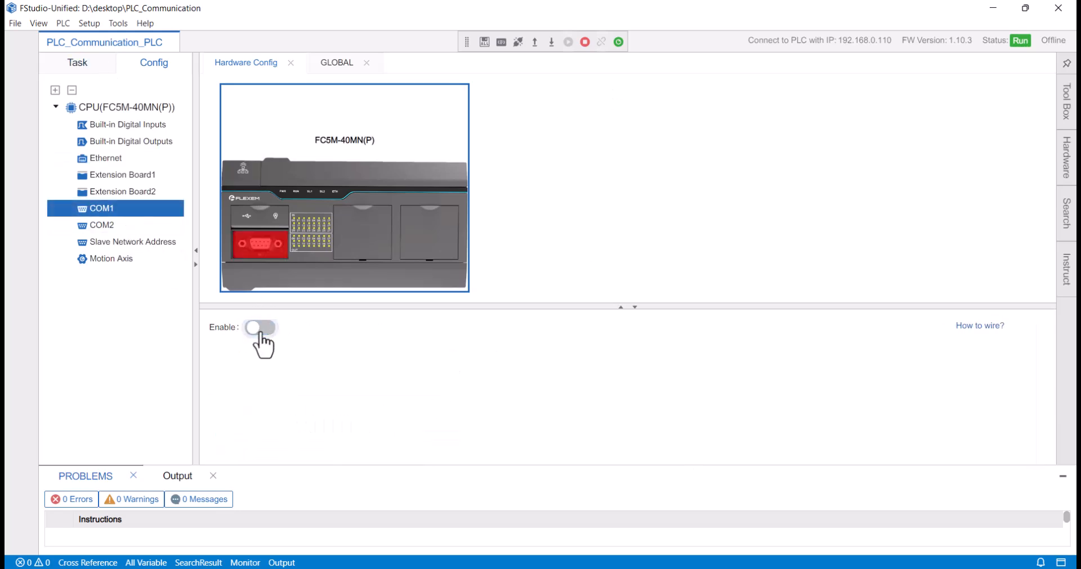
left_click(140, 160)
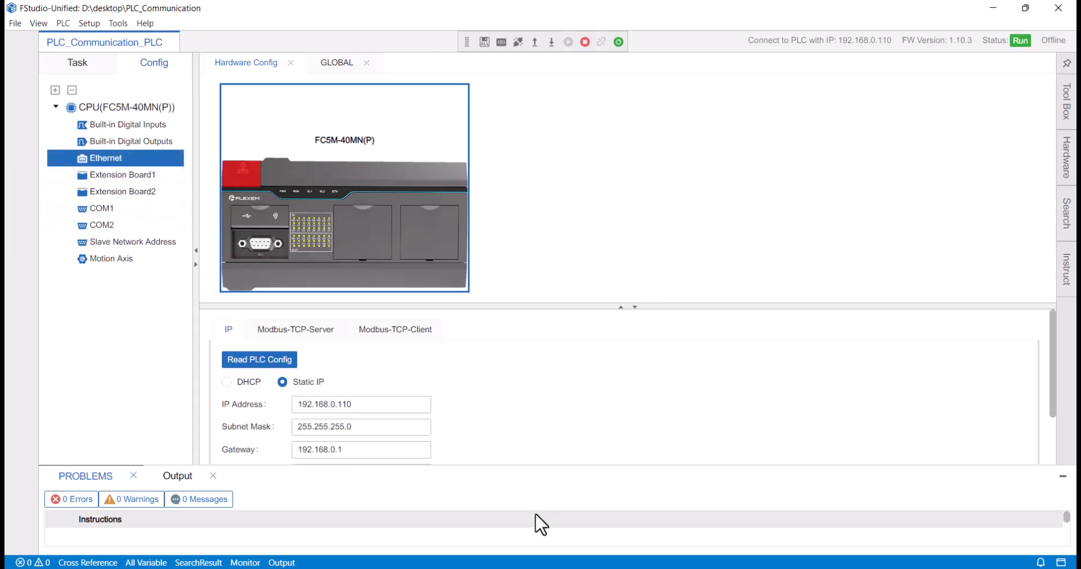
left_click(264, 330)
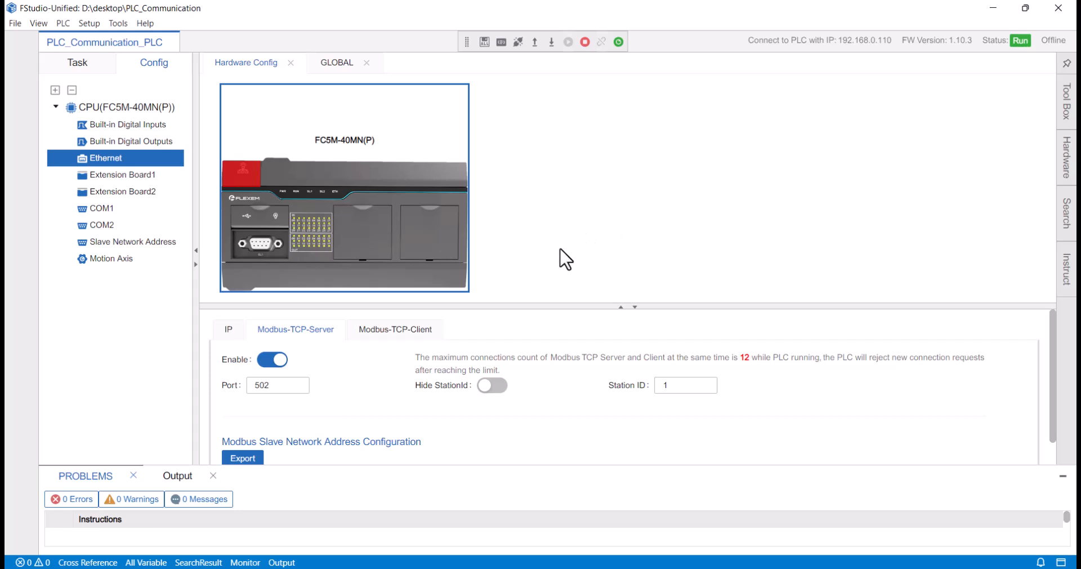
Step: Import the global variables GVL_Var1, GVL_Var2 and GVL_Var3 into the slave network address mapping as type 0X, starting at address 1025
double_click(123, 248)
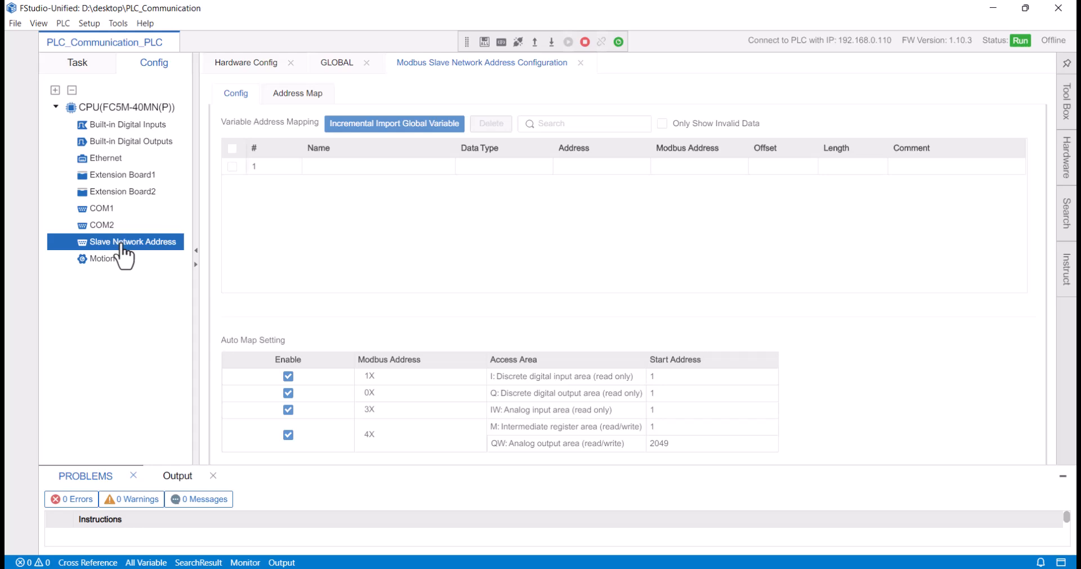
left_click(291, 106)
left_click(241, 104)
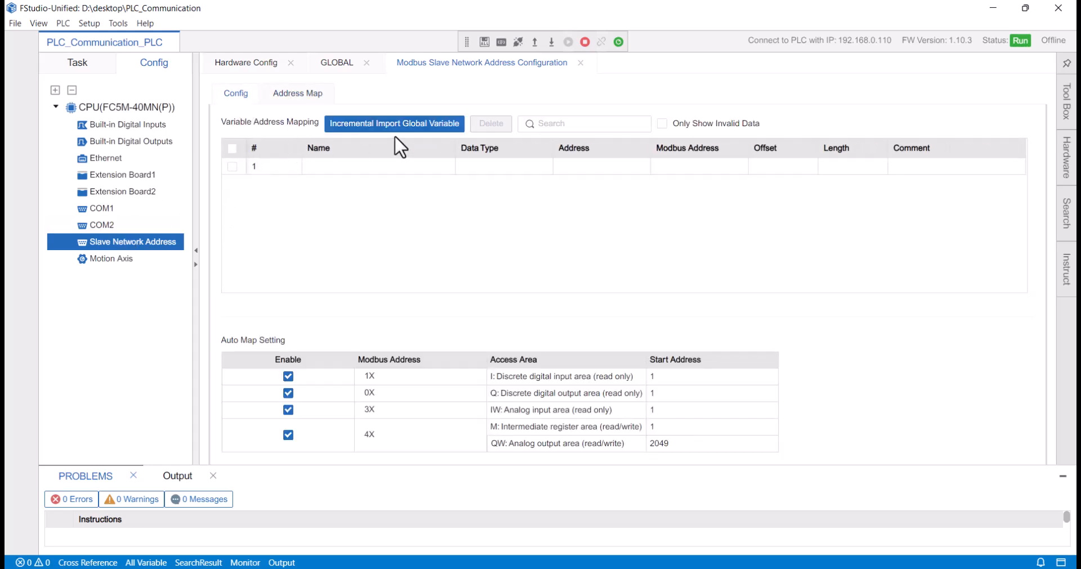
left_click(412, 125)
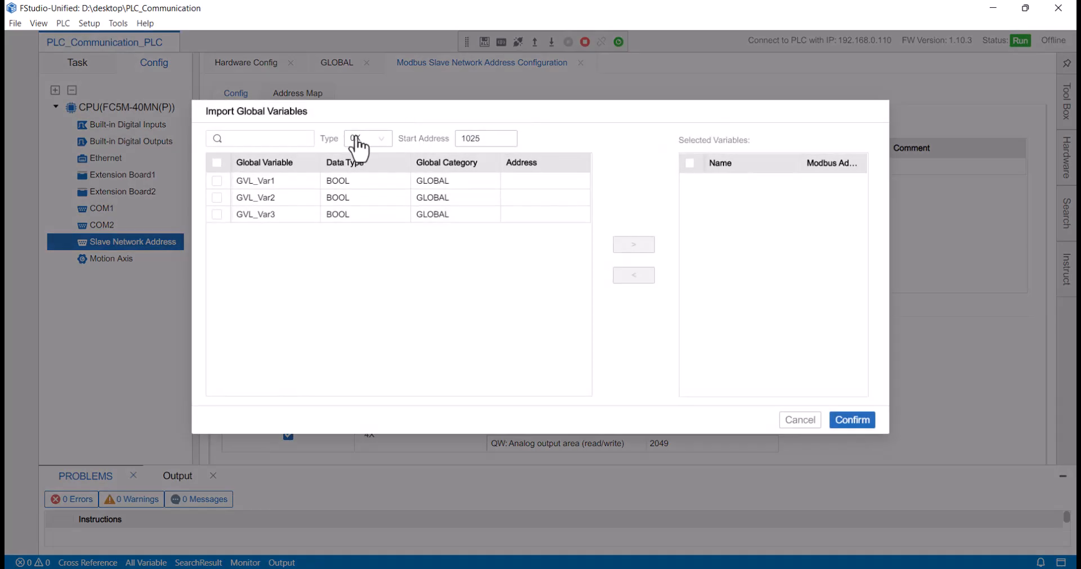
left_click_drag(357, 113, 404, 217)
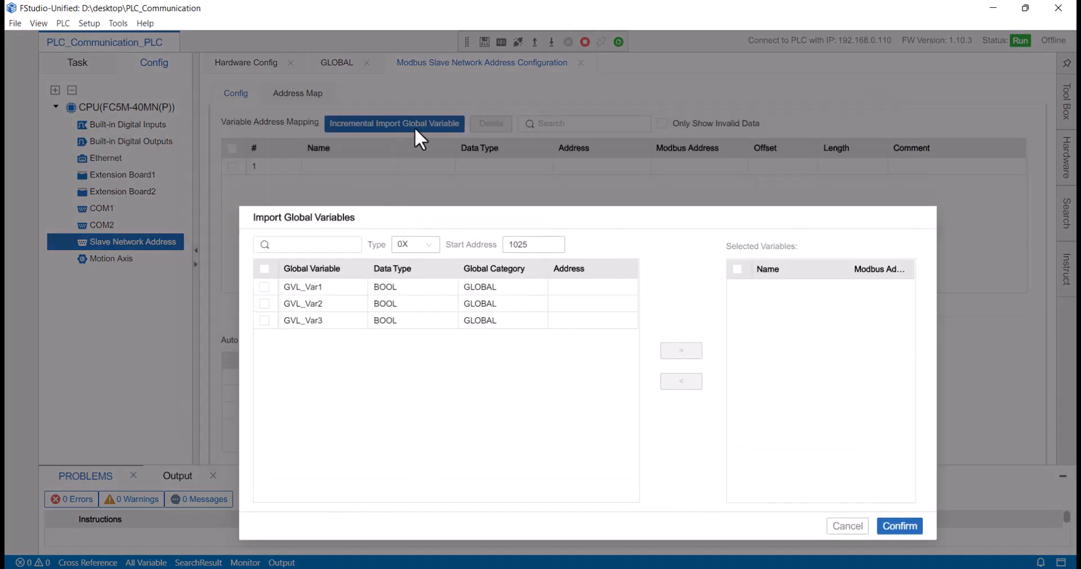
left_click(264, 269)
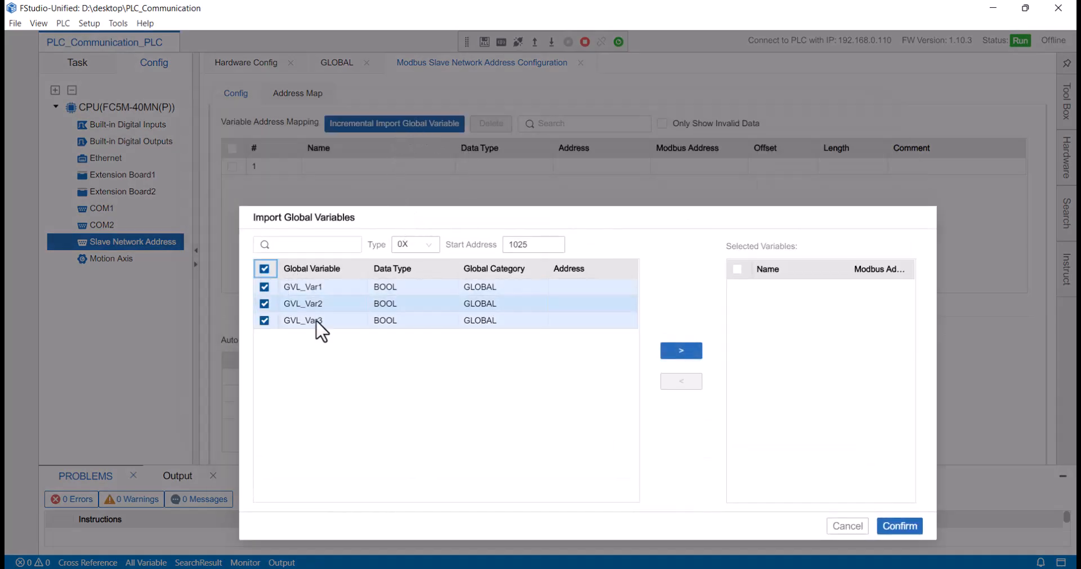
left_click(688, 352)
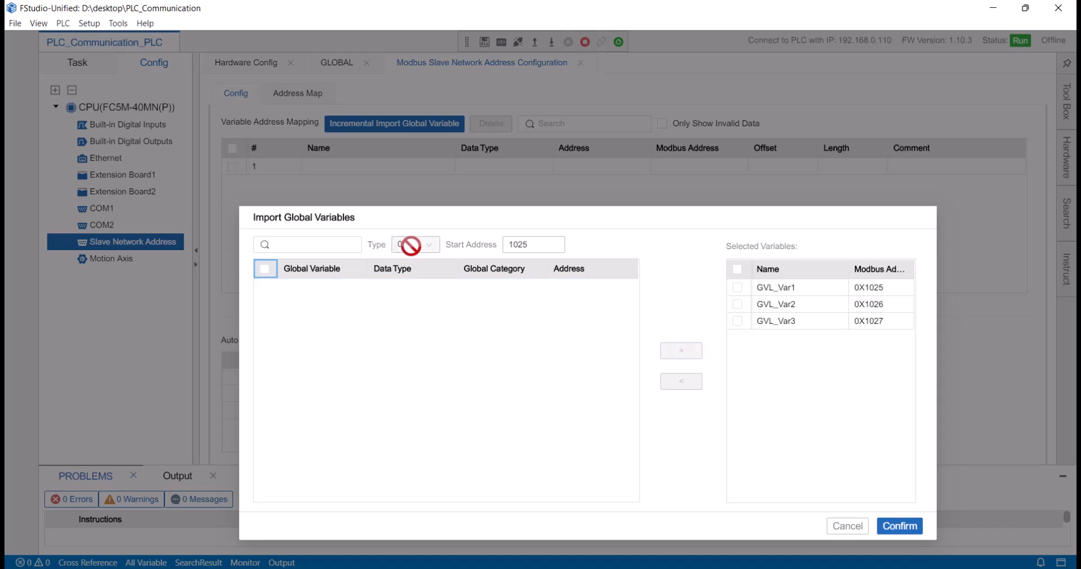
left_click_drag(542, 214, 530, 88)
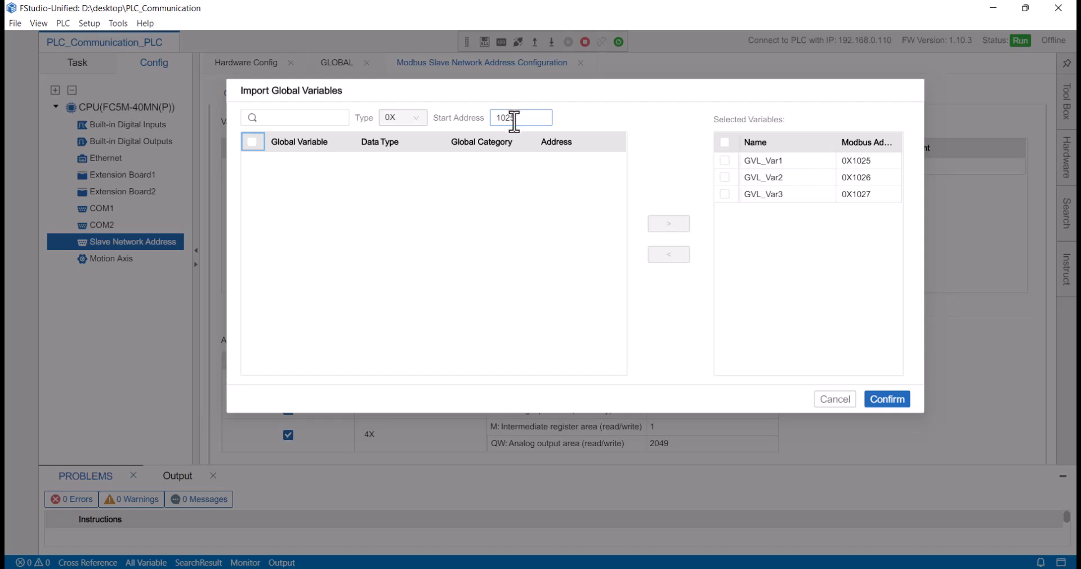
left_click(888, 399)
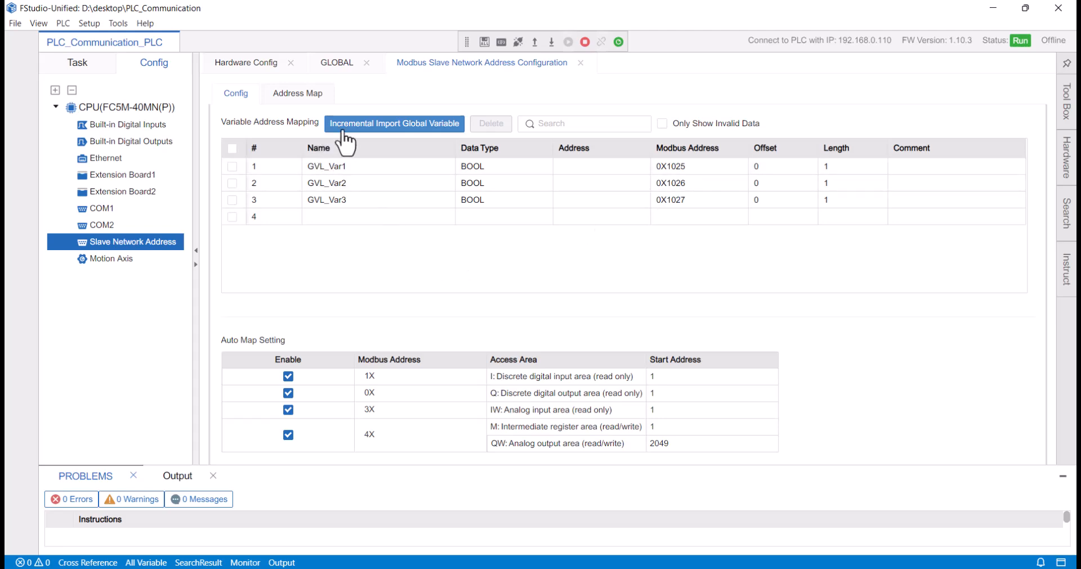
Step: Import the INT variables value, value1 and value2 into the slave address mapping as type 4X, starting at address 2561
left_click(371, 125)
left_click(381, 148)
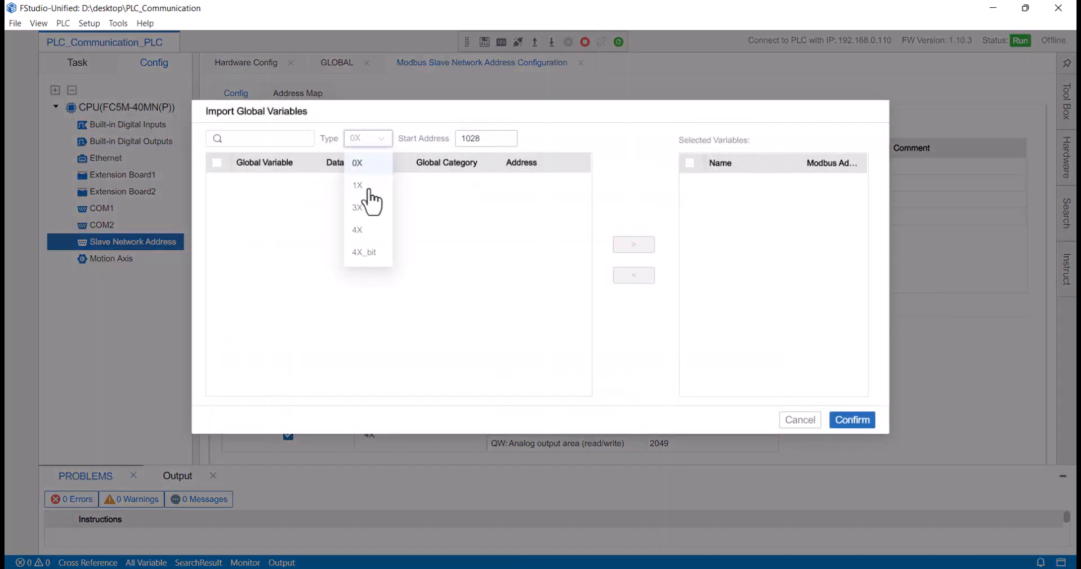
left_click(364, 231)
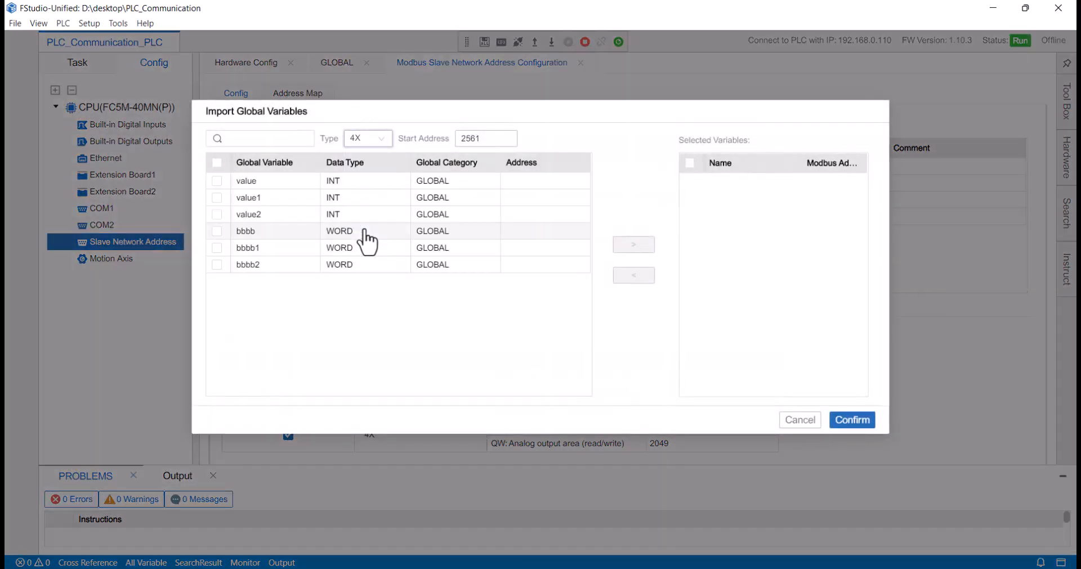
left_click(217, 180)
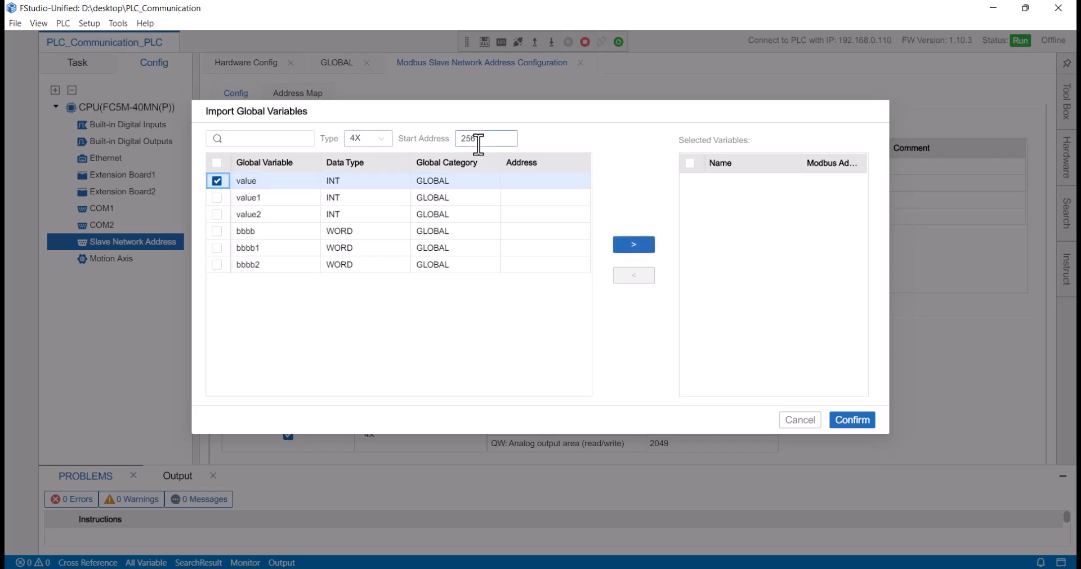
left_click(217, 197)
left_click(217, 214)
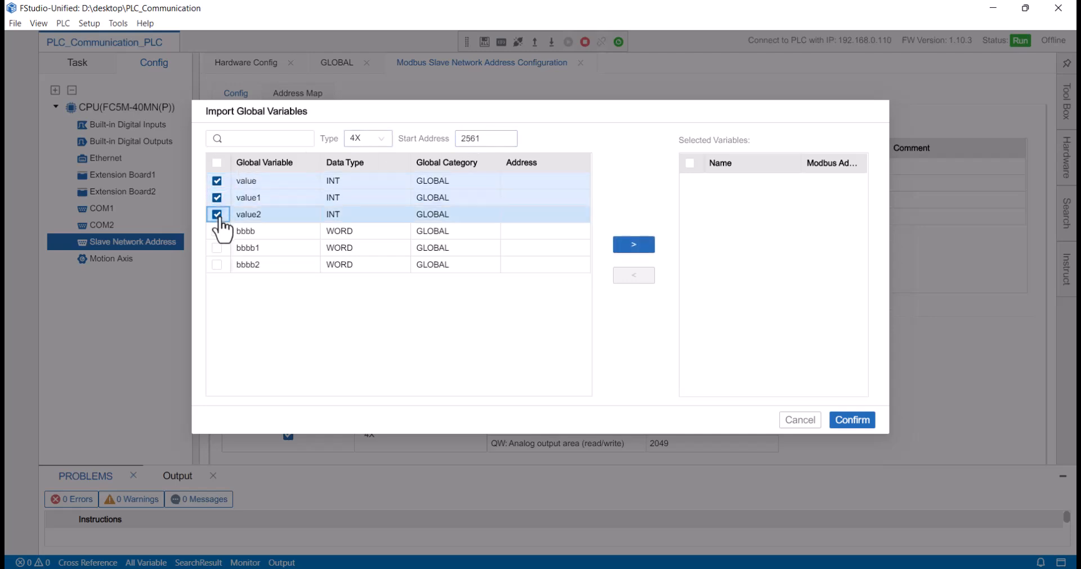
left_click(653, 244)
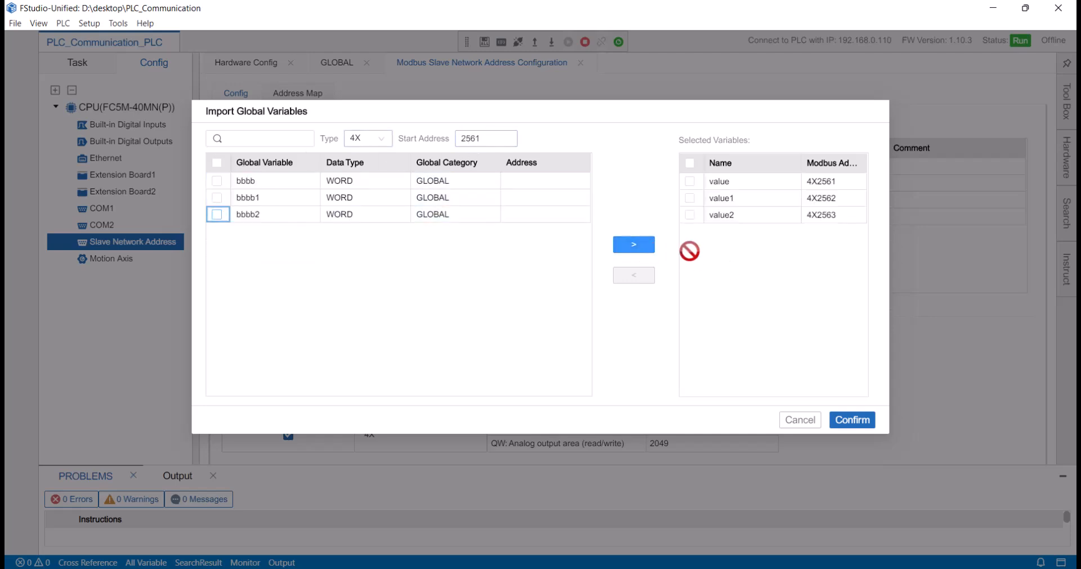
left_click(853, 419)
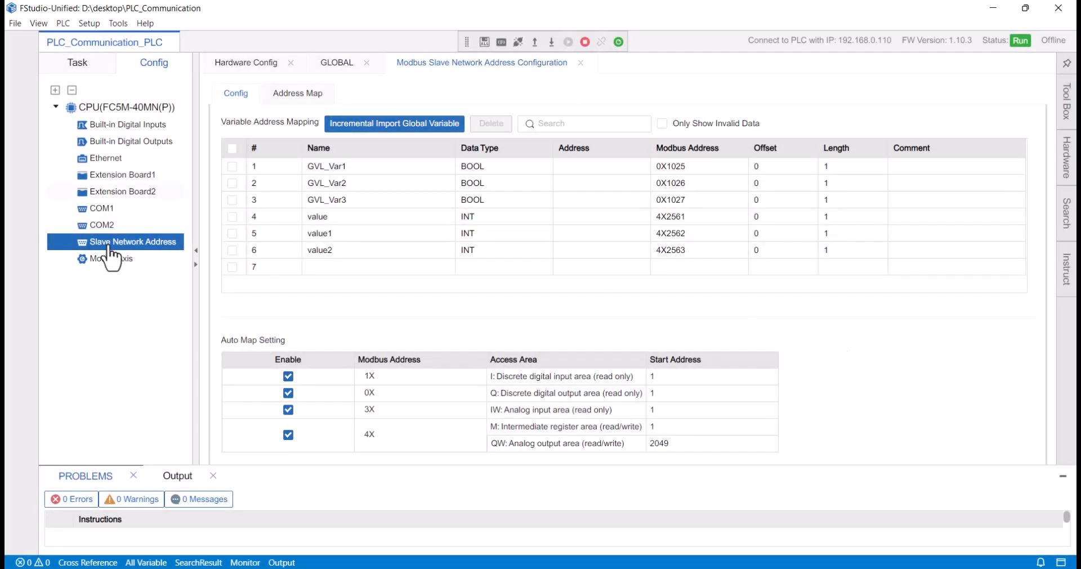
Step: Export the Modbus slave network address configuration from the Ethernet port's Modbus-TCP-Server settings as a JSON file
left_click(121, 160)
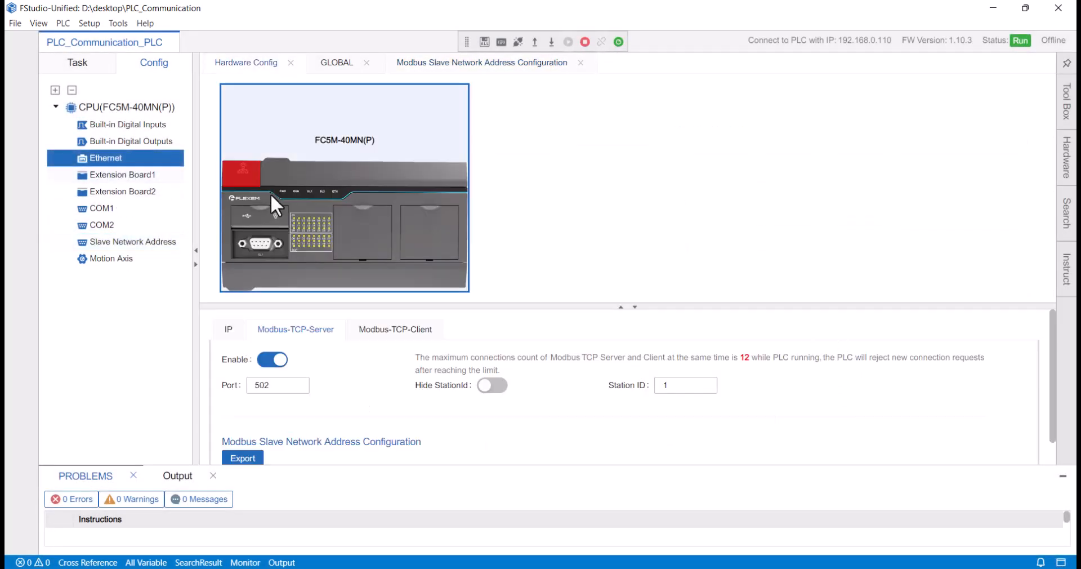
scroll(436, 368, "down", 1)
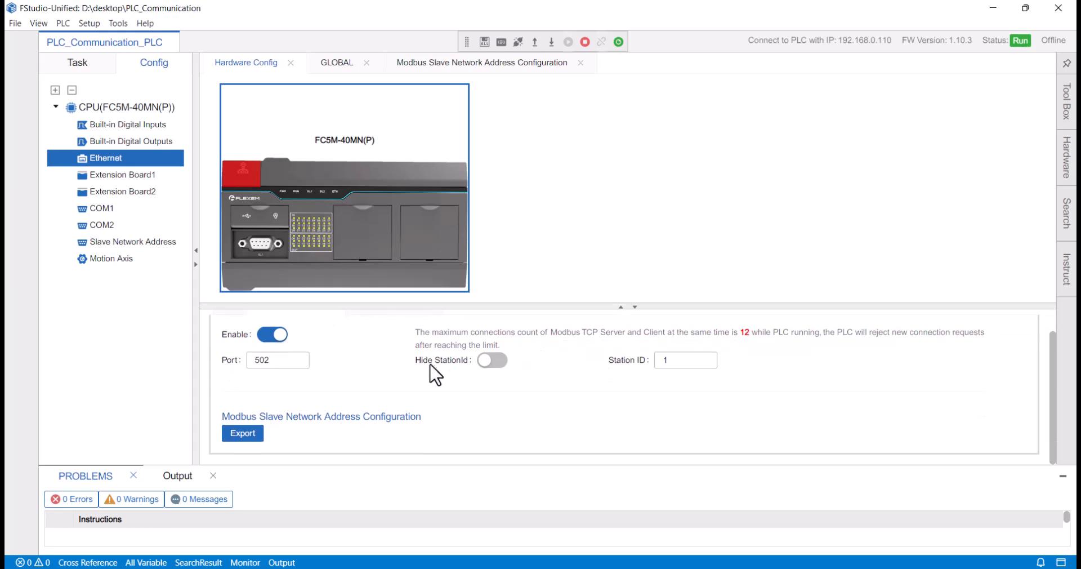
left_click(247, 434)
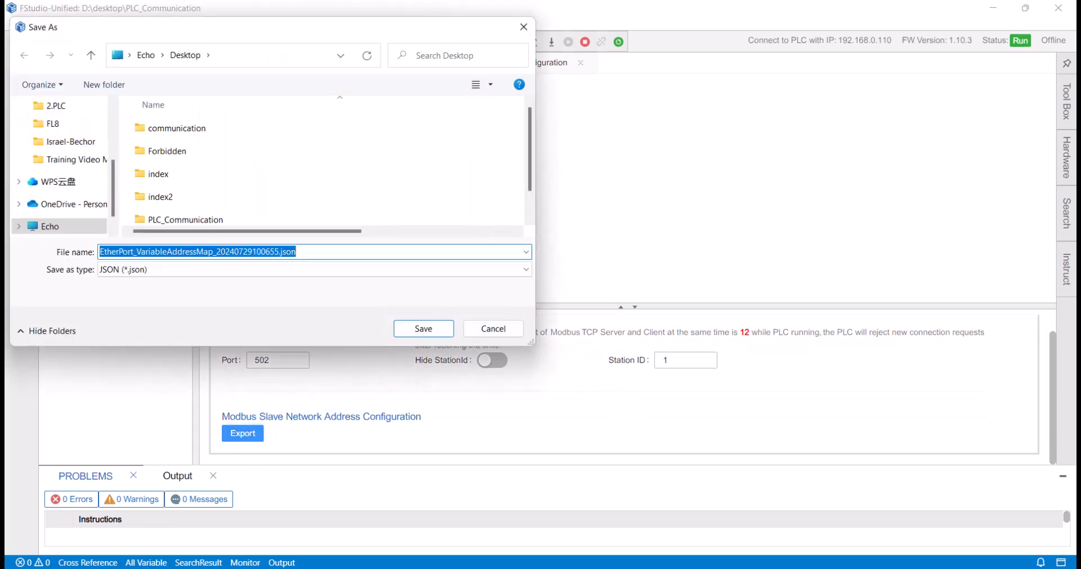
scroll(53, 170, "up", 5)
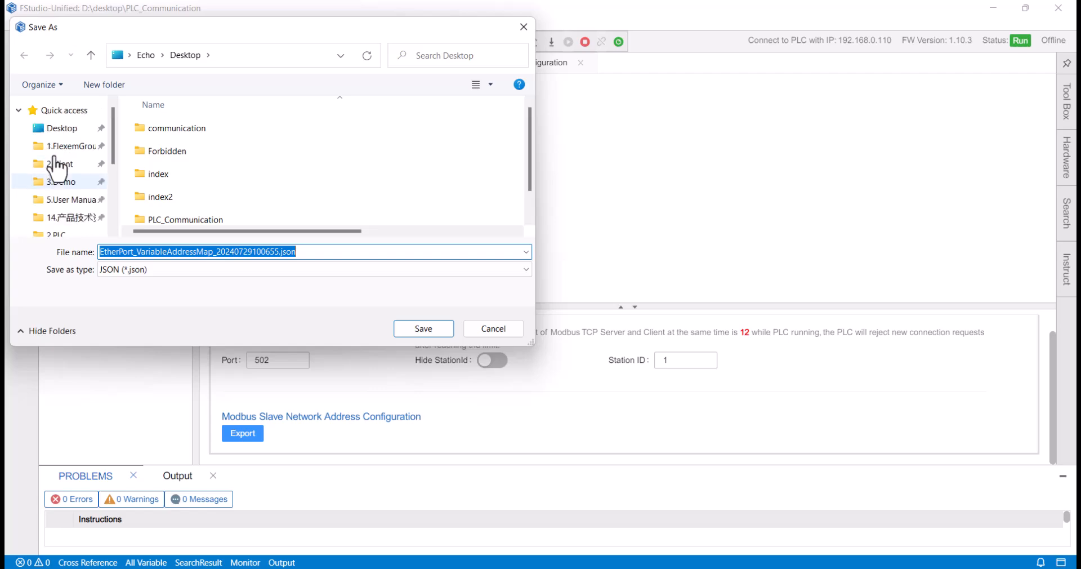
left_click(423, 330)
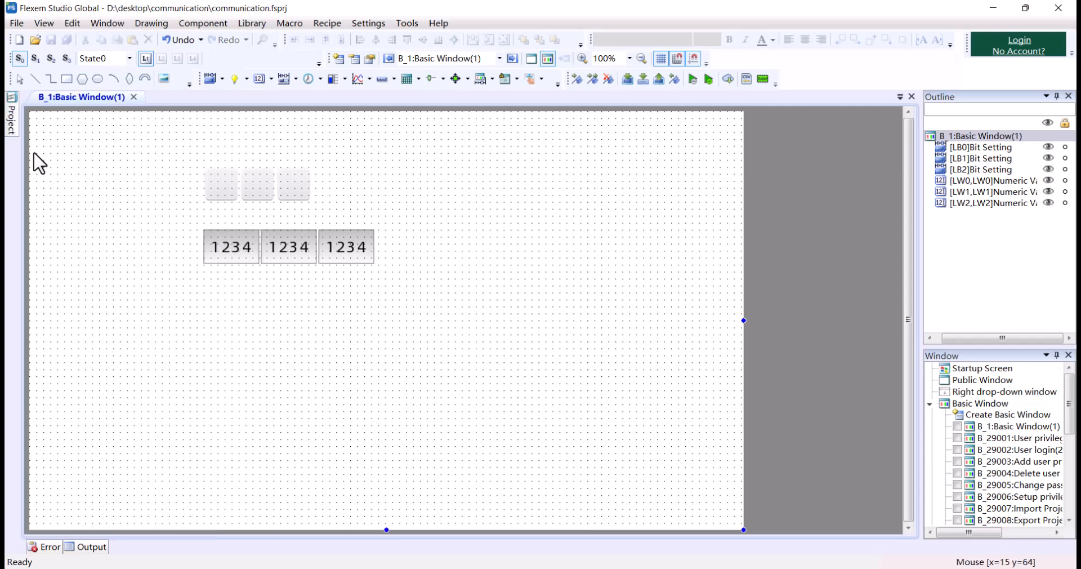
Step: In Flexem Studio, add an Ethernet PLC connection with manufacturer FLEXEM and device type FL5-FC5 Modbus-TCP TAG
mouse_move(11, 115)
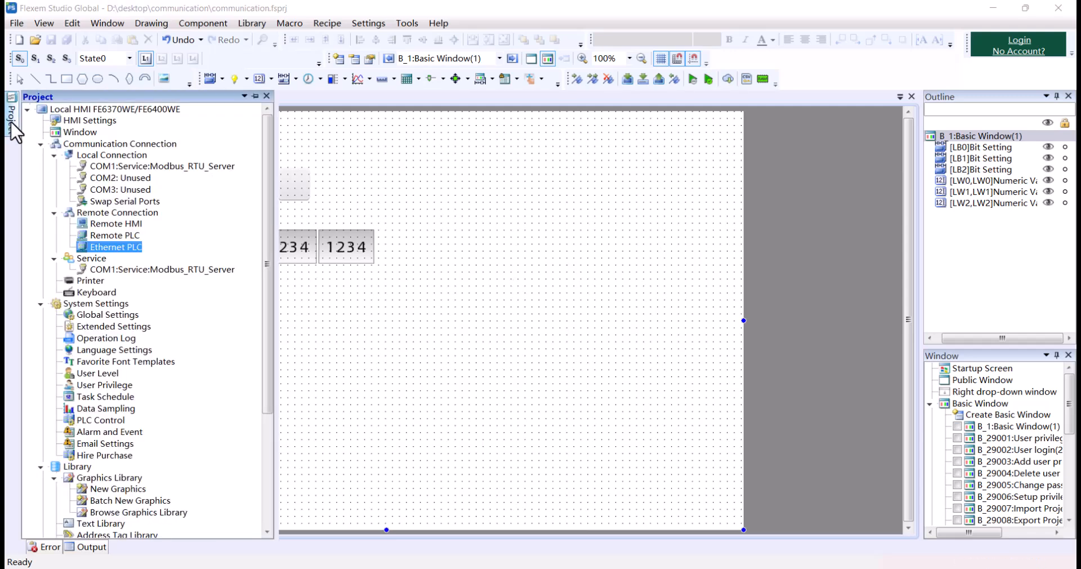
double_click(126, 248)
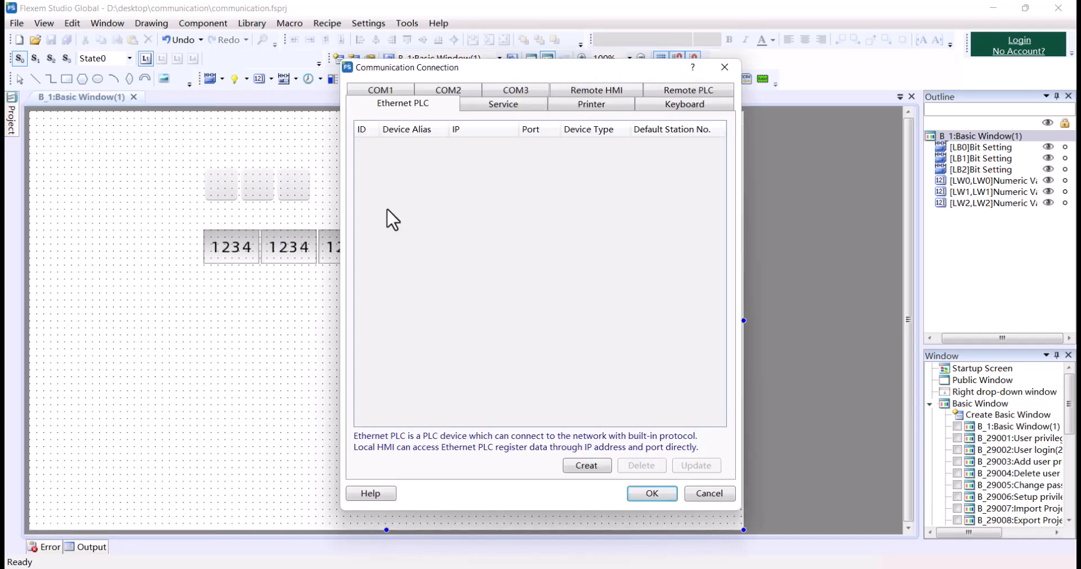
left_click(573, 468)
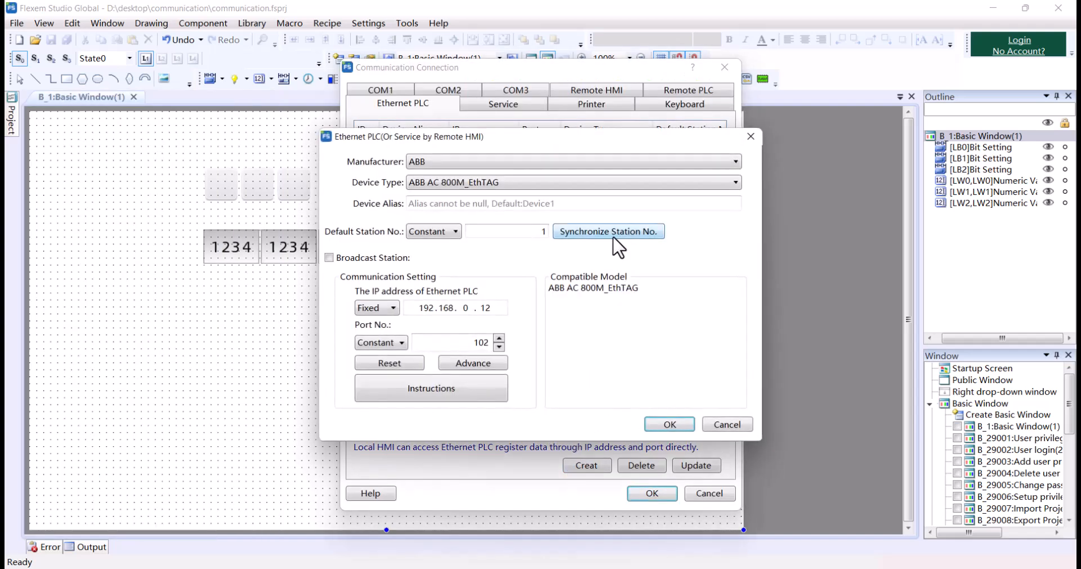
left_click(470, 163)
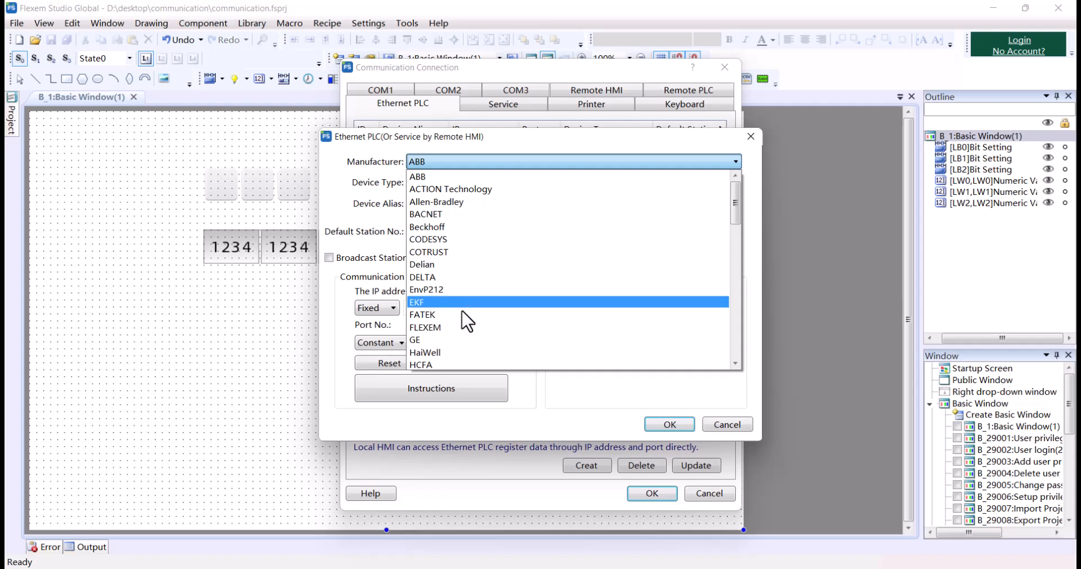
left_click(448, 327)
left_click(471, 183)
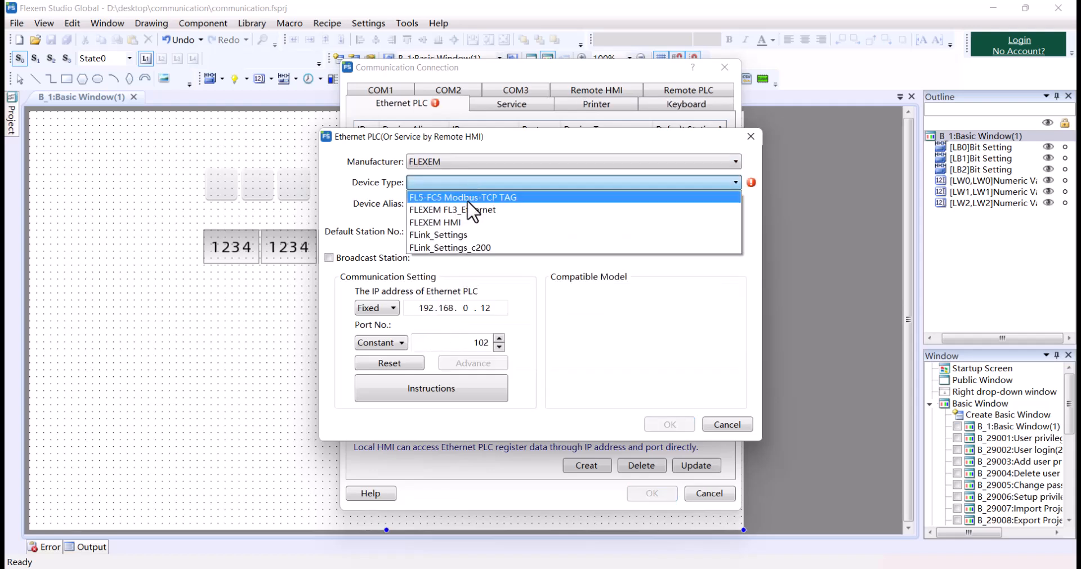
left_click(475, 194)
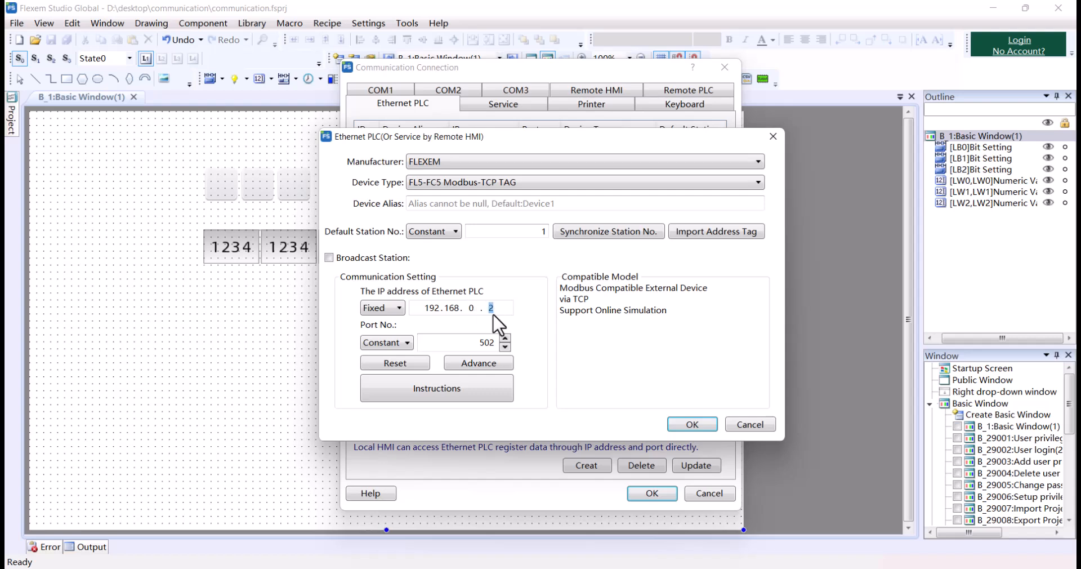
Step: Set the Ethernet PLC's IP address to 192.168.0.110 and import the address tags from EtherPort_VariableAddressMap_20240729100655.json on the Desktop
type("10")
left_click(687, 237)
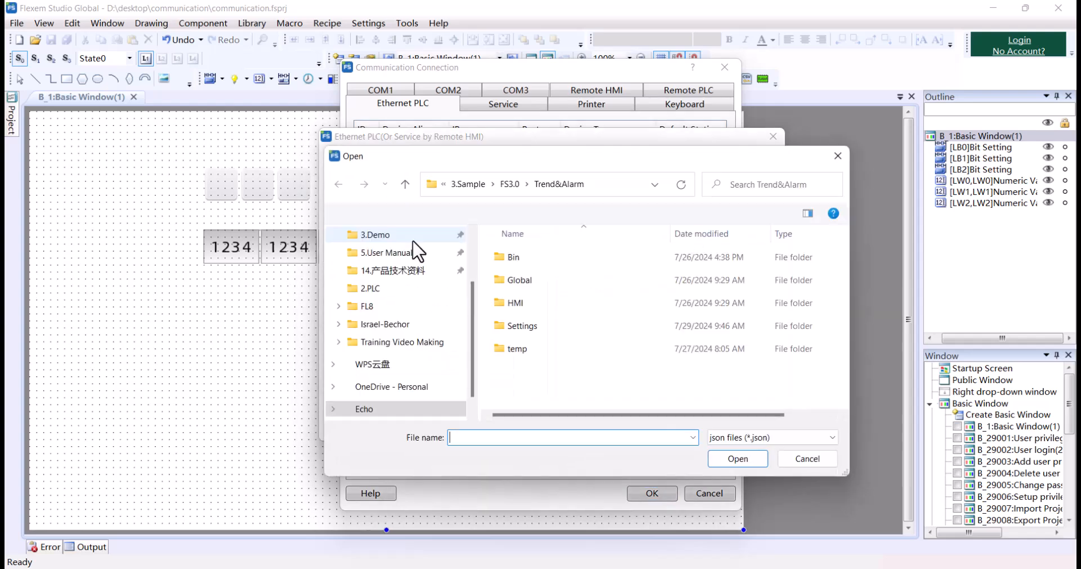
scroll(420, 296, "up", 3)
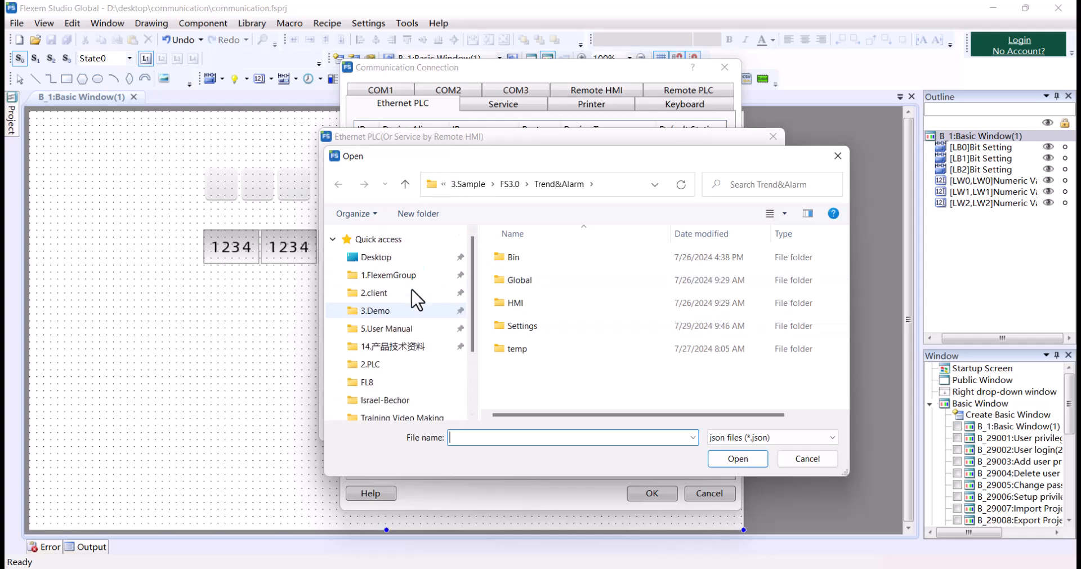
left_click(376, 258)
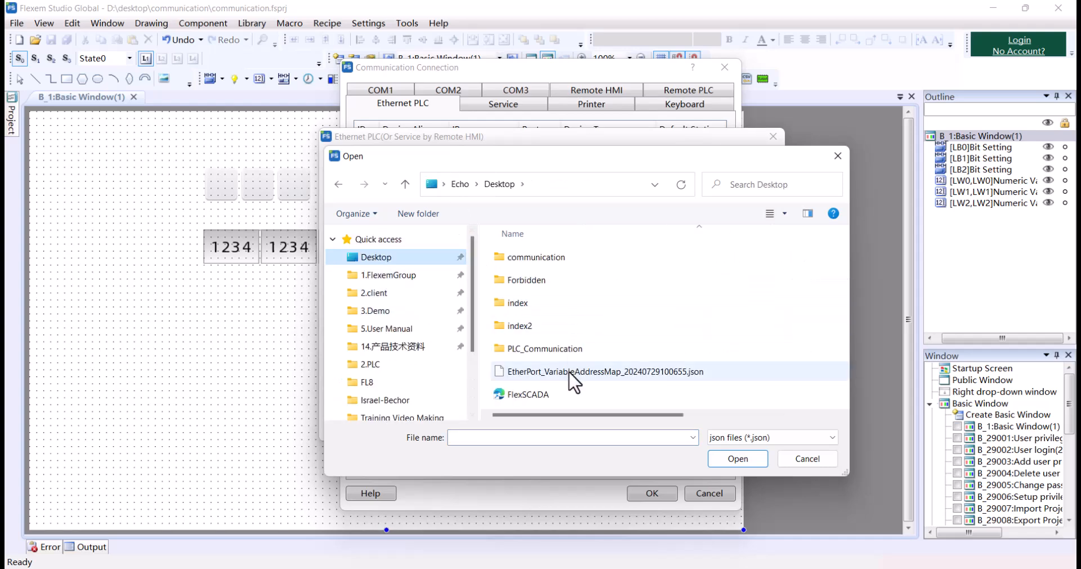
left_click(572, 372)
left_click(738, 458)
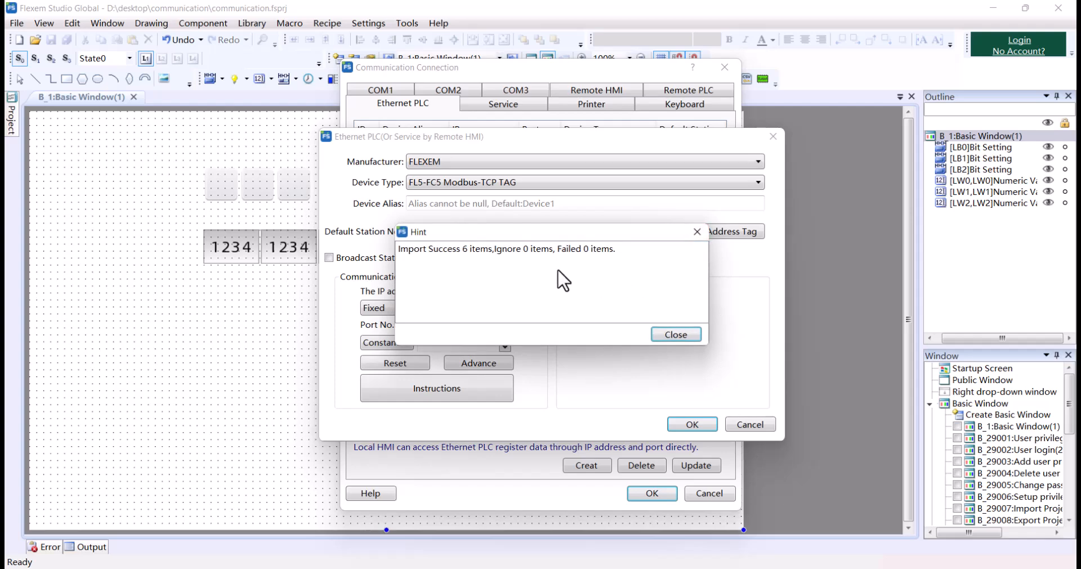
left_click(675, 335)
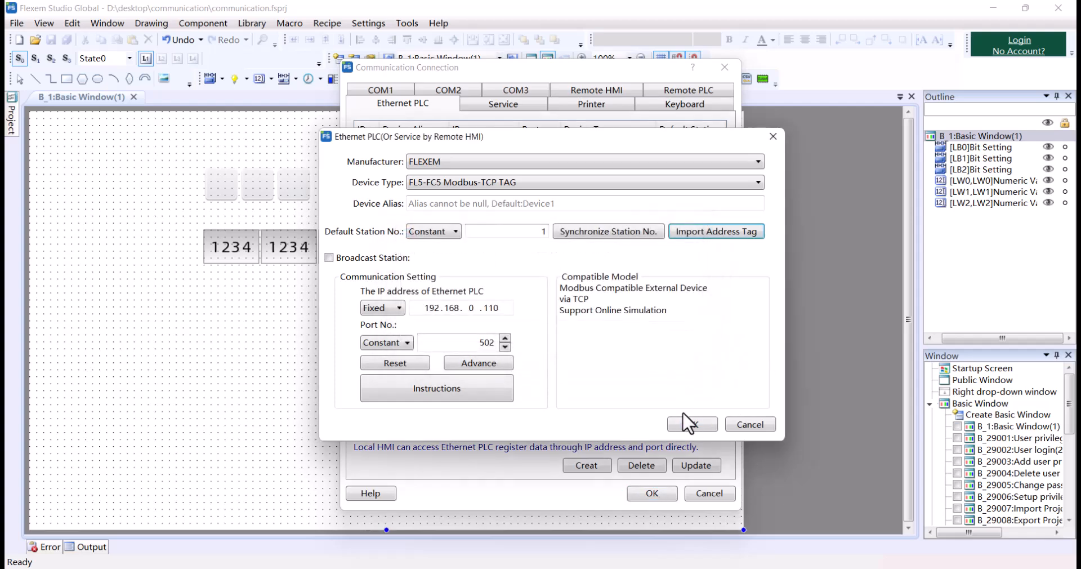
left_click(688, 425)
left_click(652, 493)
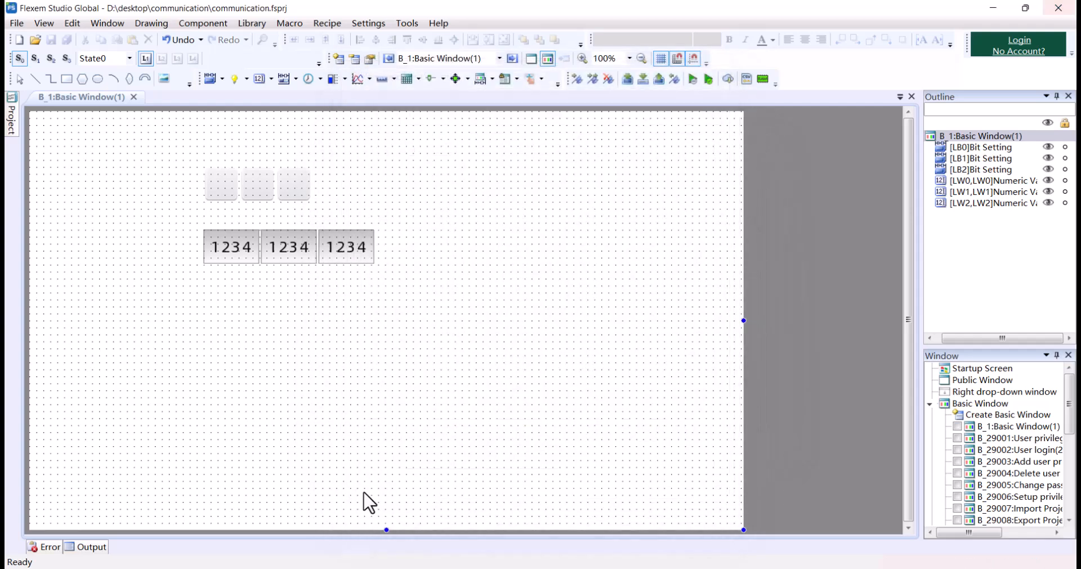
double_click(214, 183)
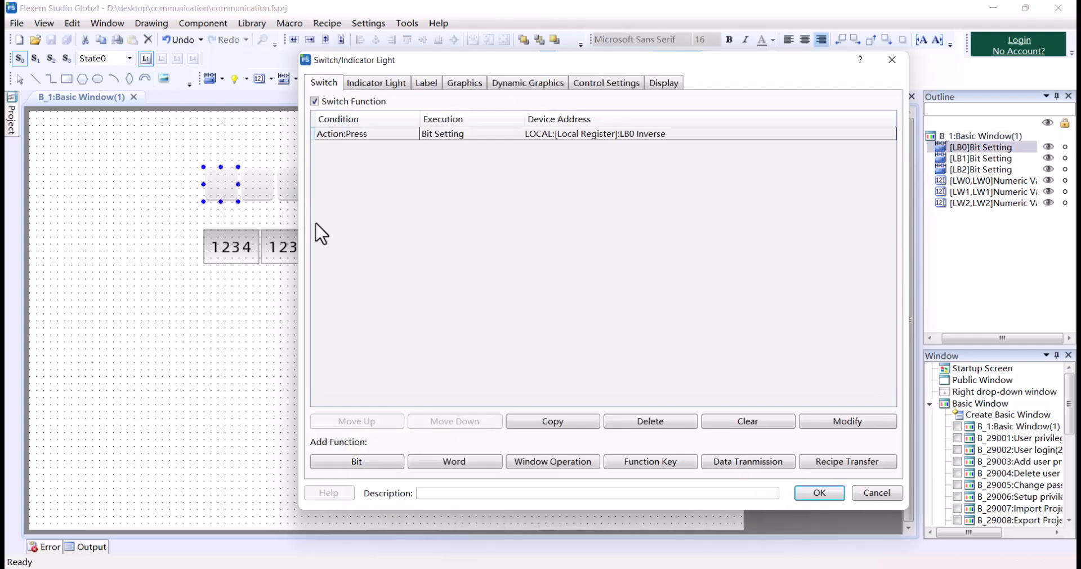
double_click(614, 133)
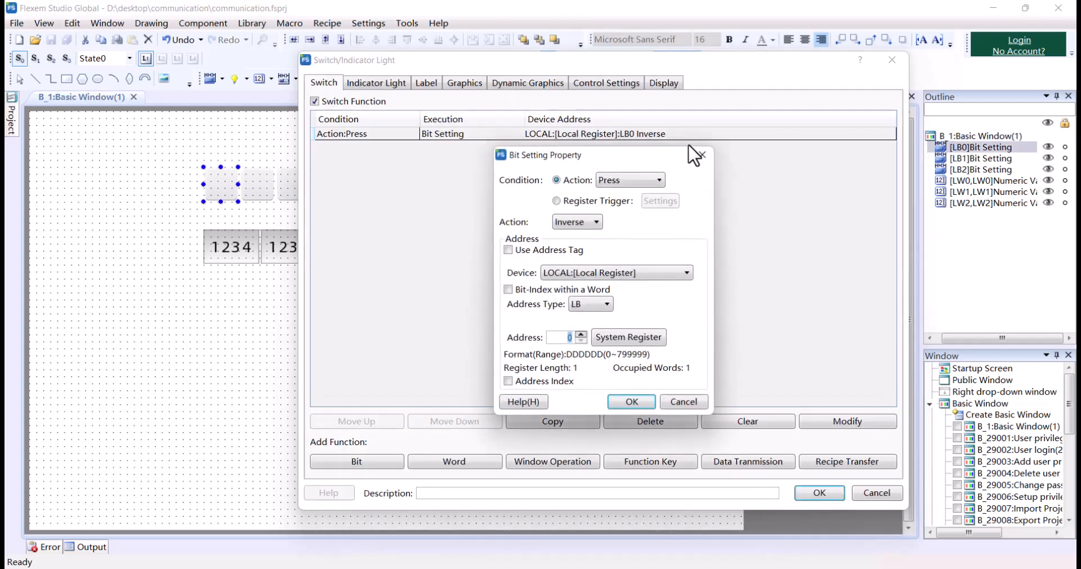
left_click(892, 60)
left_click(370, 360)
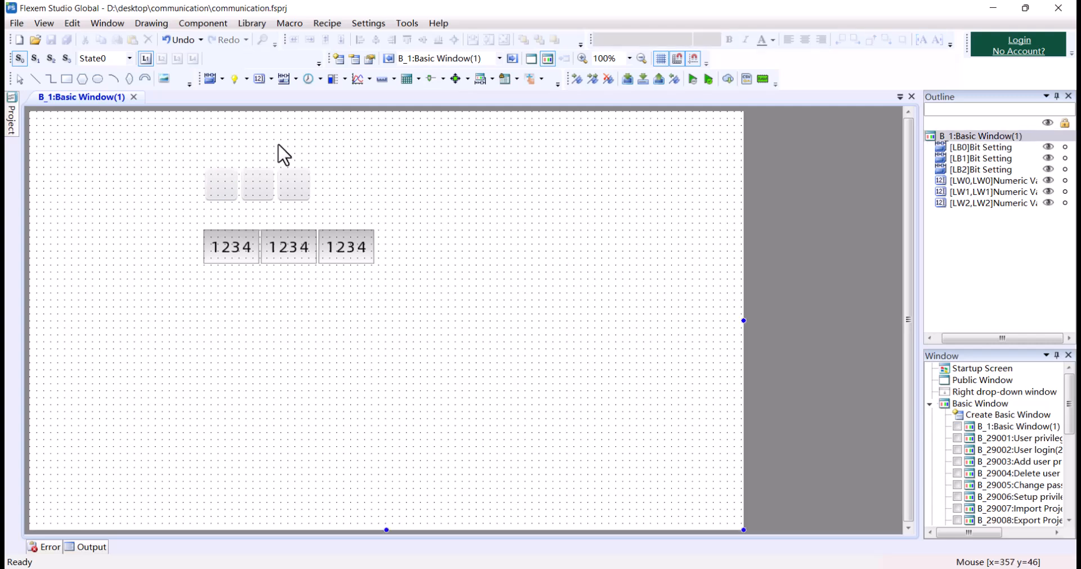
Step: Add a bit-setting switch with the Inverse action and address tag GVL_Var1, placing it below the first numeric display
left_click(210, 78)
left_click(336, 489)
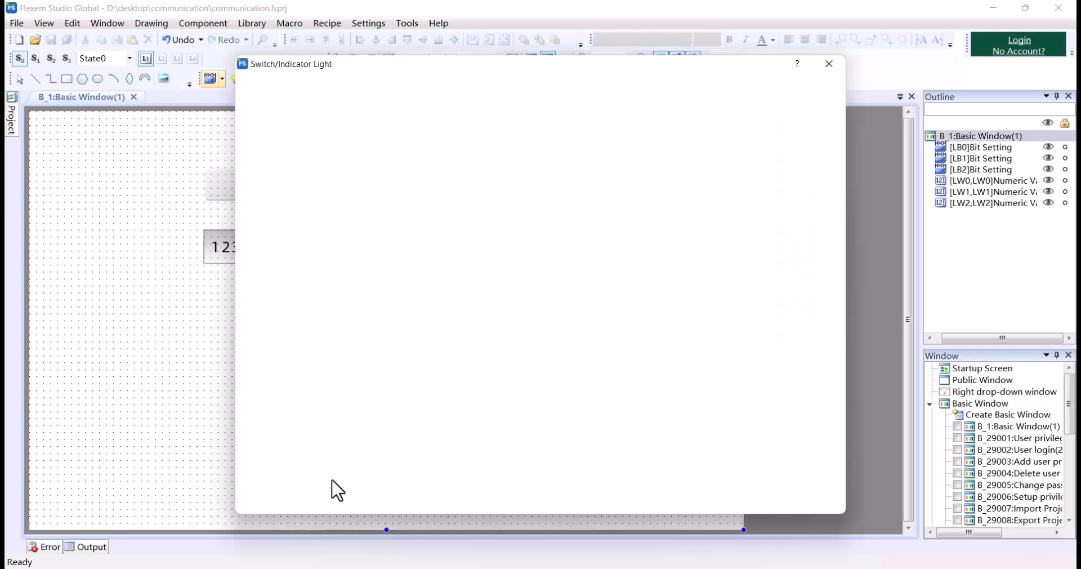
left_click(515, 226)
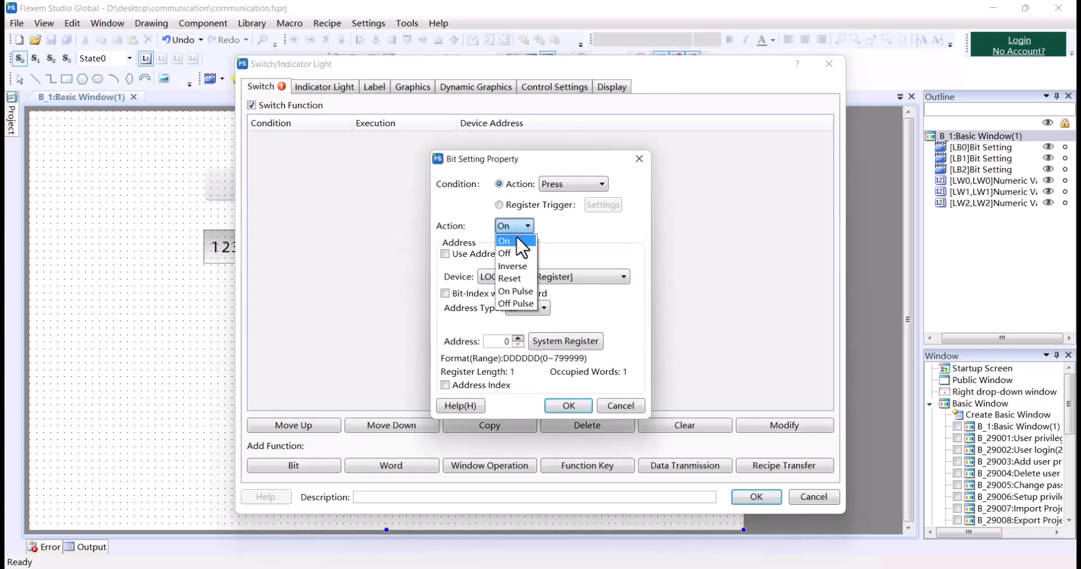
left_click(509, 268)
left_click(532, 277)
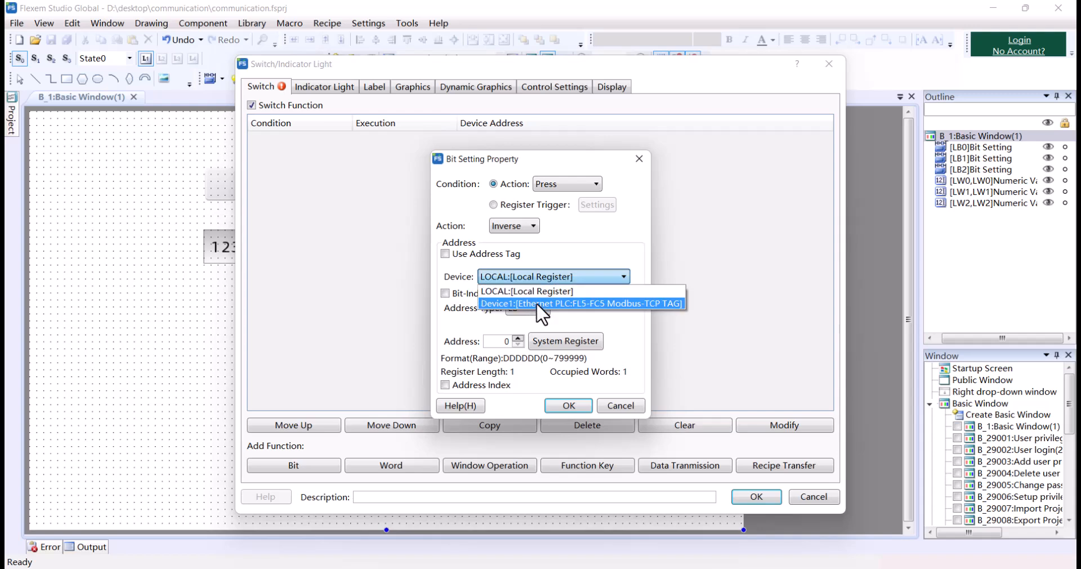
left_click(536, 302)
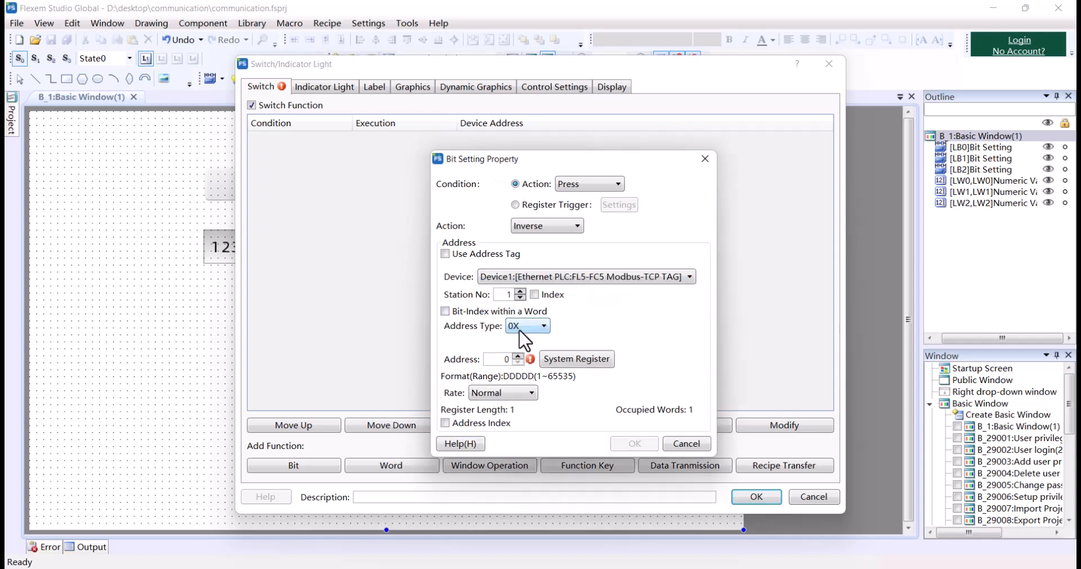
left_click(470, 255)
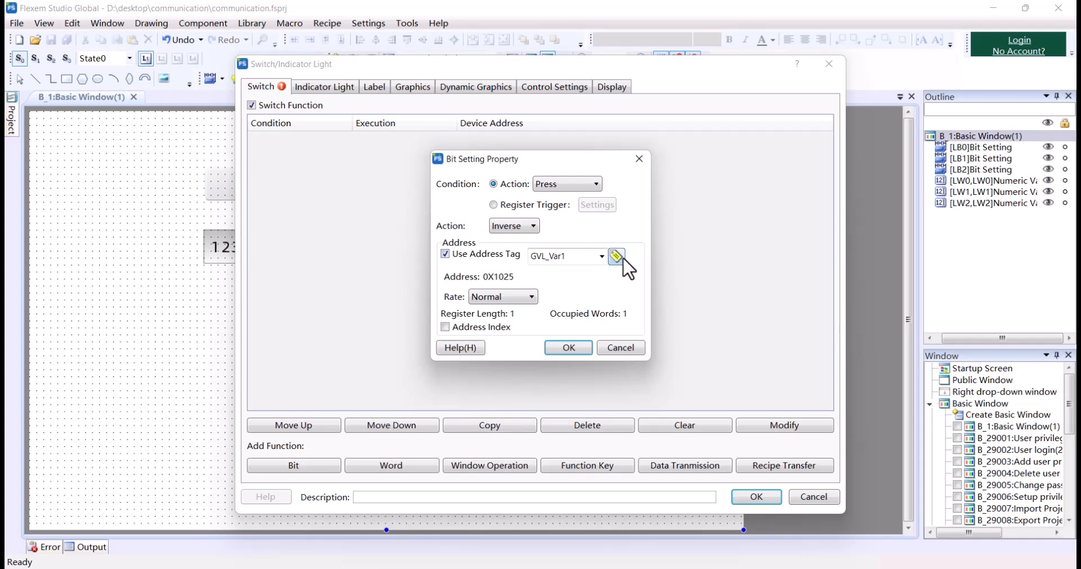
left_click(570, 347)
left_click(747, 496)
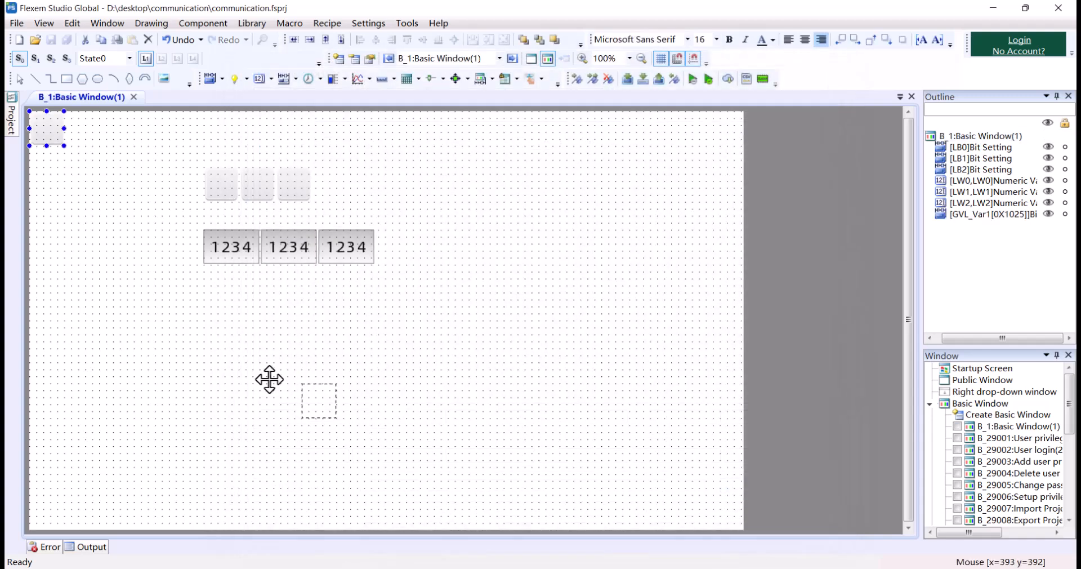
left_click(215, 315)
Step: Open the multiple-copy settings for the new GVL_Var1 switch
right_click(215, 315)
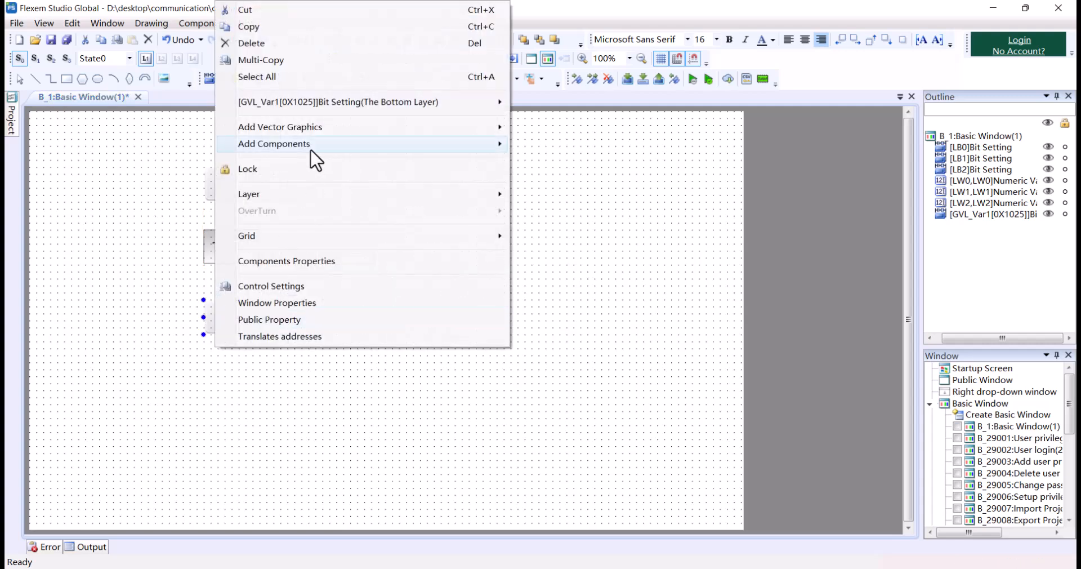
left_click(298, 61)
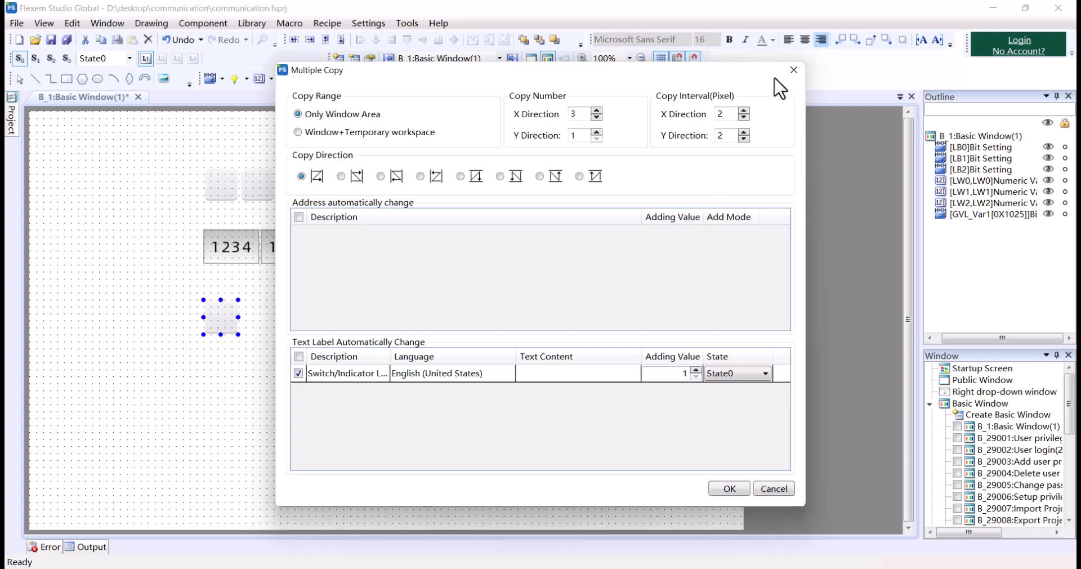
left_click(794, 70)
left_click(393, 398)
left_click(218, 319)
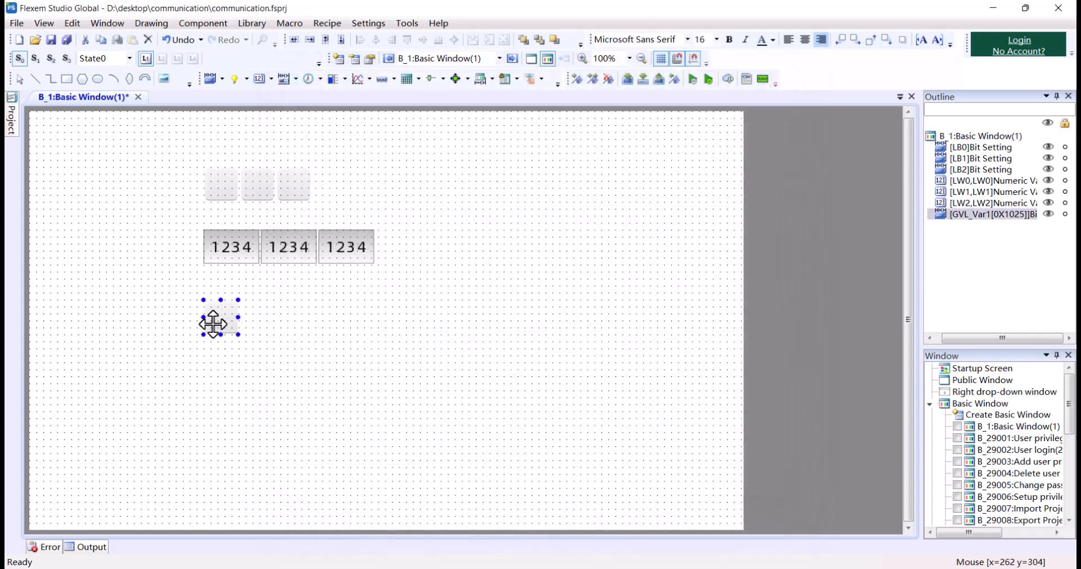
right_click(219, 320)
left_click(210, 450)
Step: Duplicate the GVL_Var1 bit switch and place the copy beside it in the same row
left_click(218, 322)
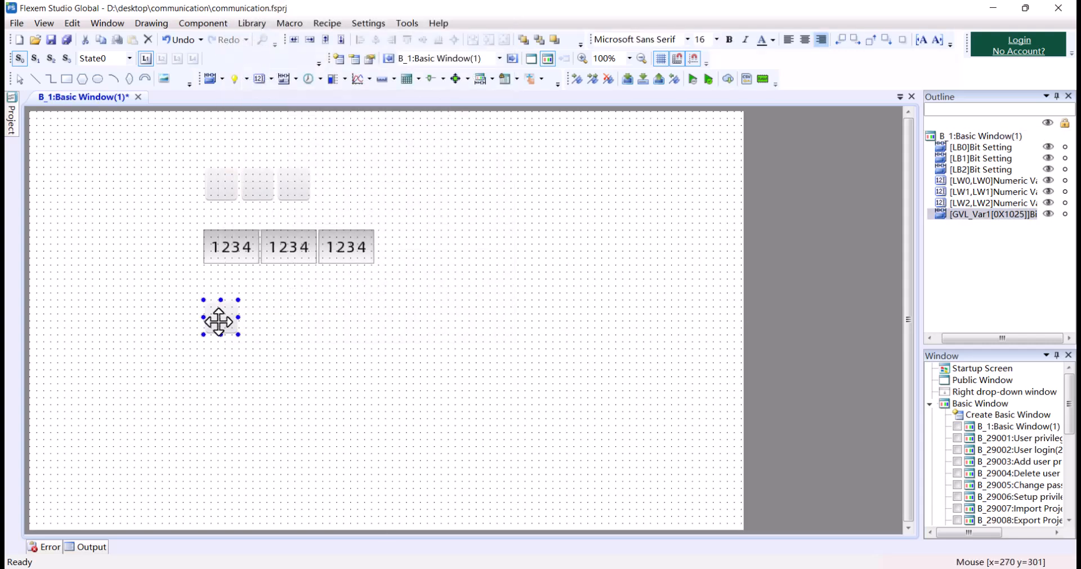
key("ctrl+c")
key("ctrl+v")
left_click_drag(222, 318, 279, 316)
Step: Set the copied switch's bit address tag to GVL_Var2
double_click(278, 316)
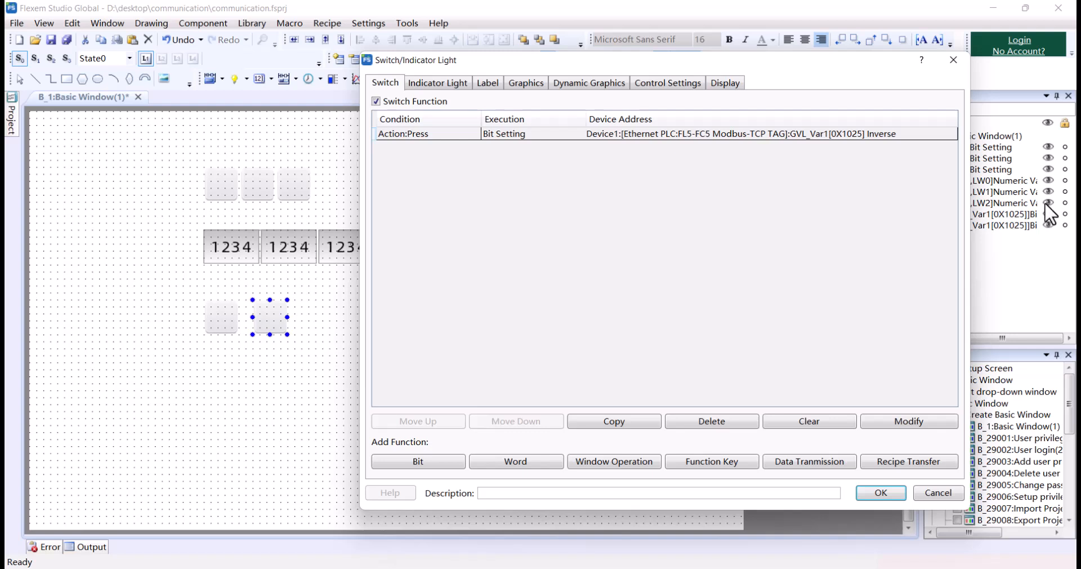
double_click(615, 135)
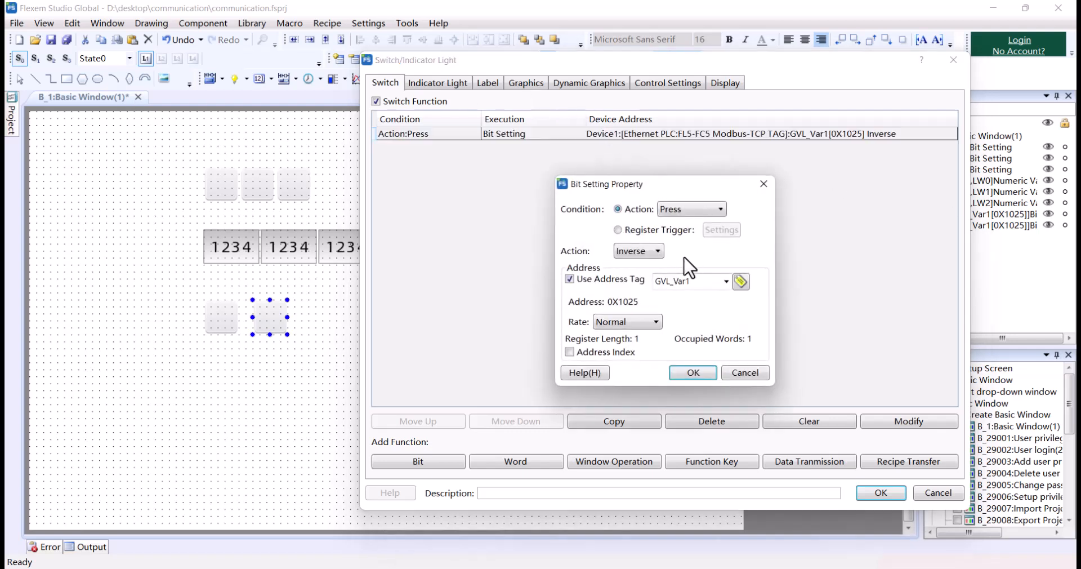
left_click(726, 282)
left_click(717, 309)
left_click(700, 372)
left_click(882, 495)
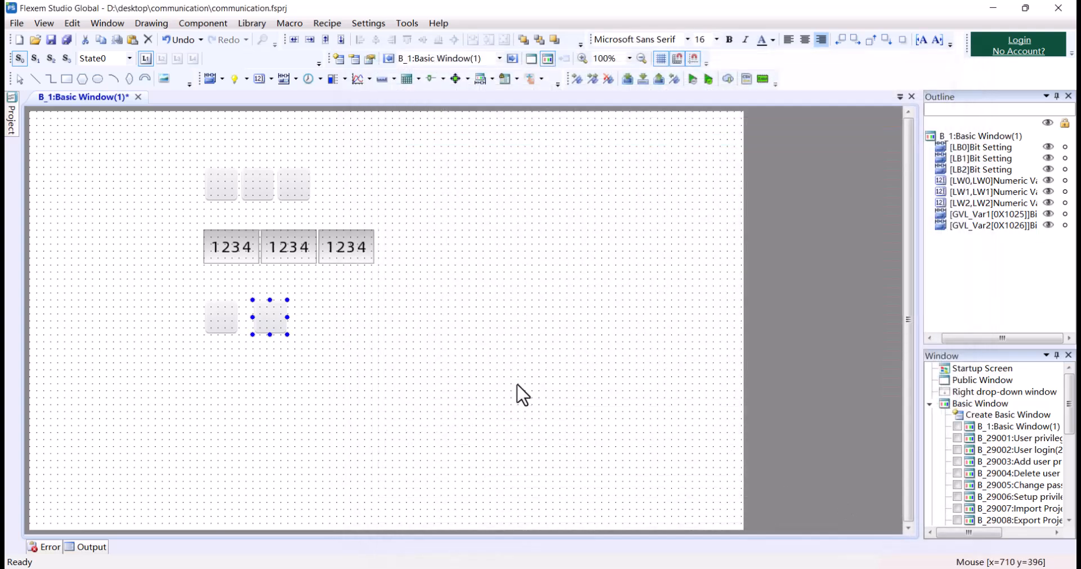
Step: Paste a third switch to the right of the GVL_Var2 switch and set its bit address tag to GVL_Var3
key("ctrl+v")
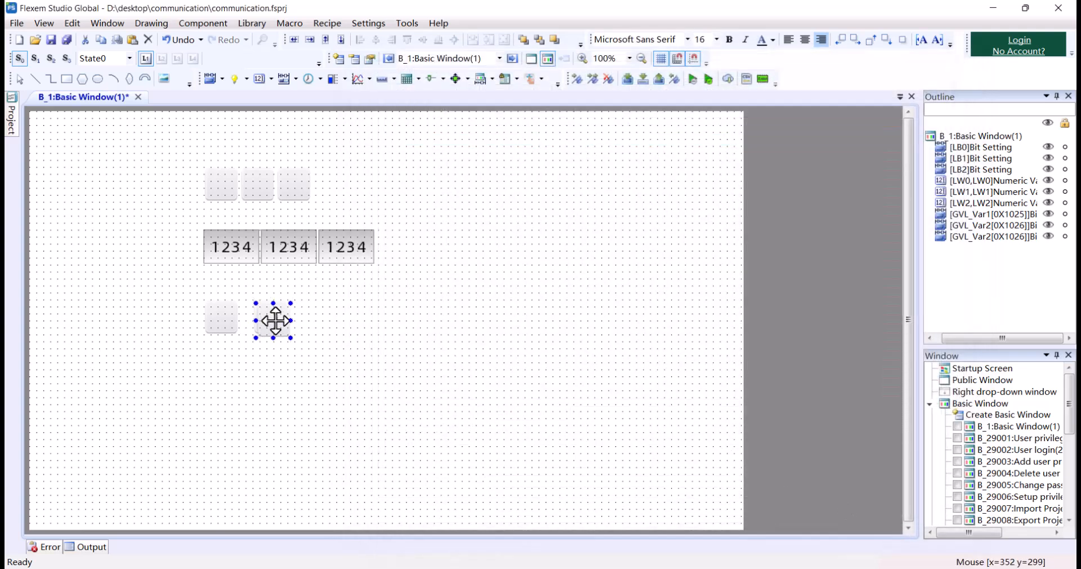
left_click_drag(275, 318, 339, 316)
double_click(338, 317)
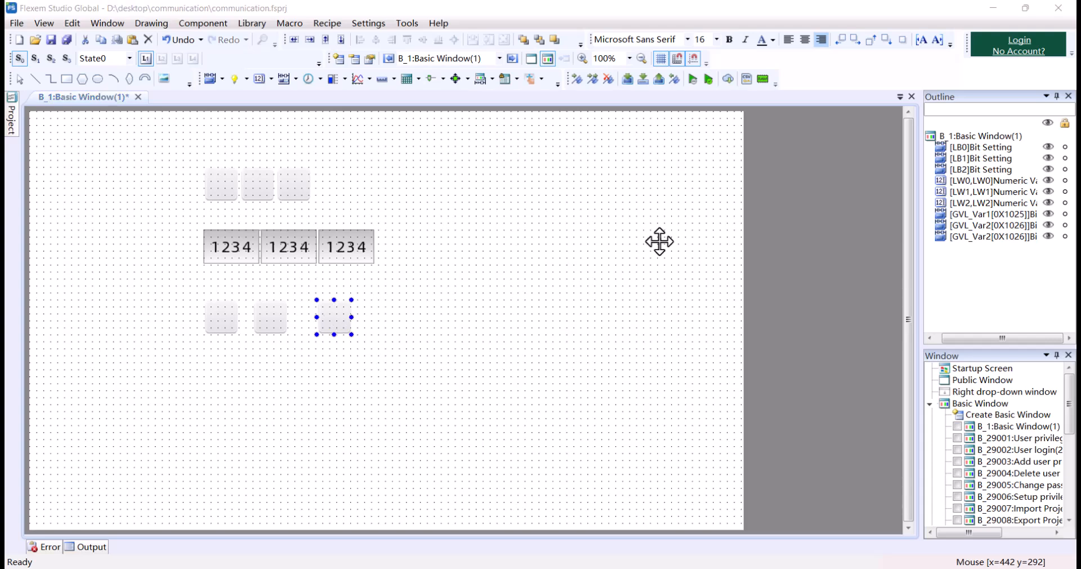
double_click(735, 134)
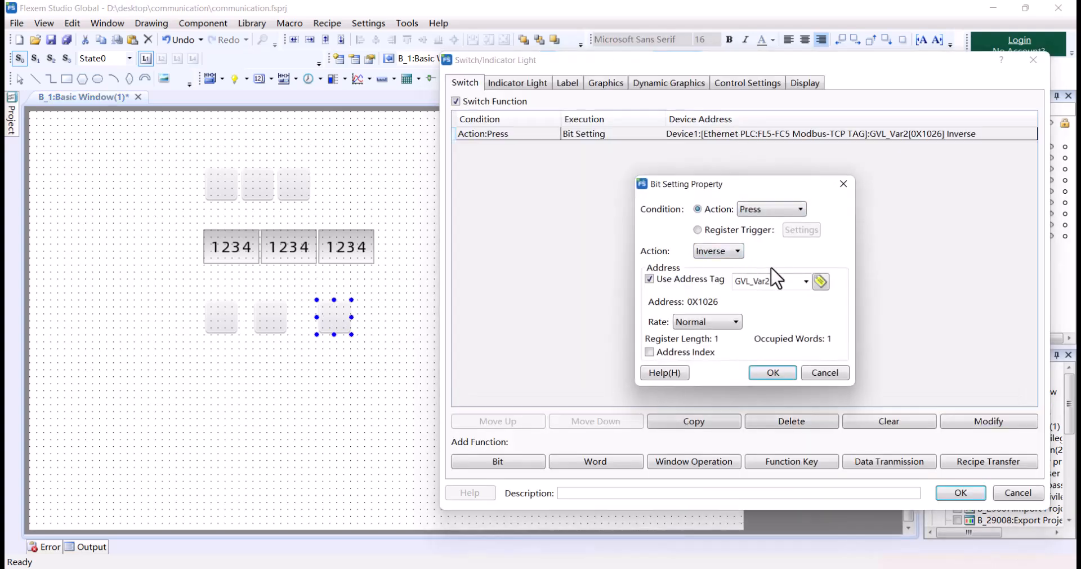
left_click(806, 281)
left_click(800, 325)
left_click(775, 373)
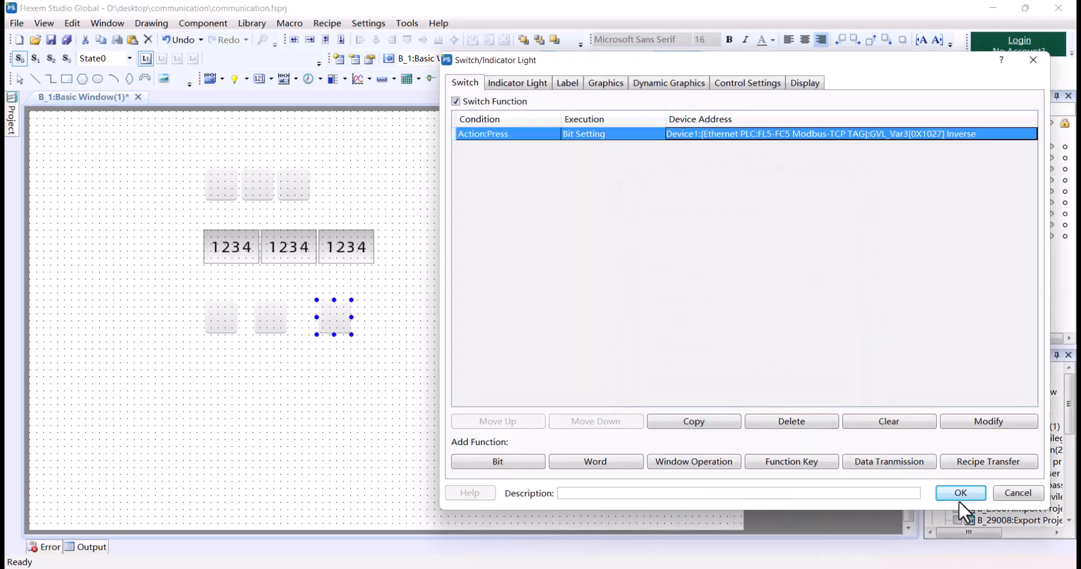
left_click(961, 493)
left_click(270, 370)
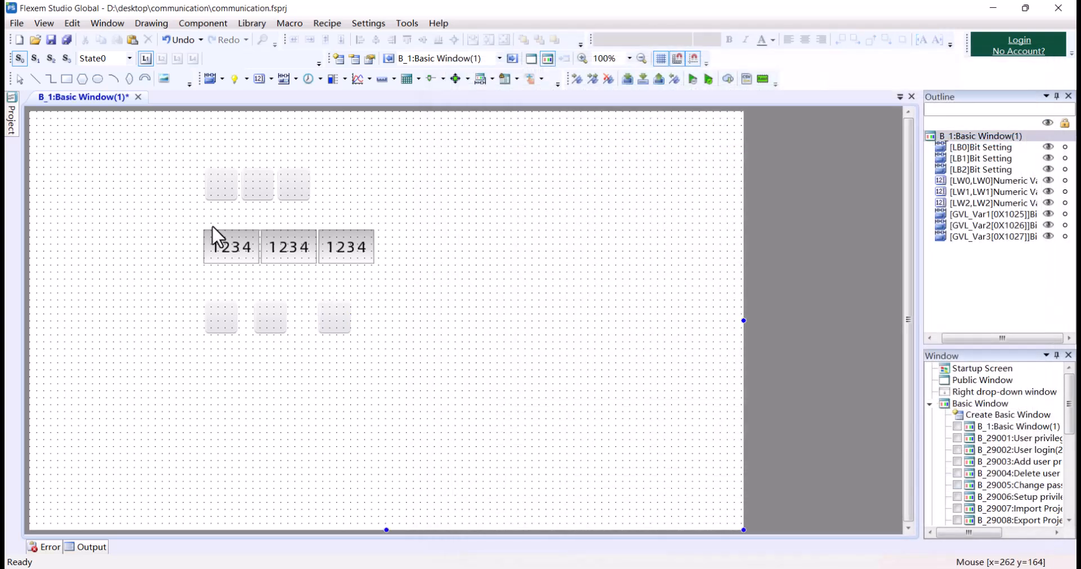
Step: Place a copy of the first numeric input below the new switches and bind it to address tag value on Device1 (FL5-FC5 Modbus-TCP TAG)
left_click(226, 253)
left_click_drag(226, 253, 221, 378)
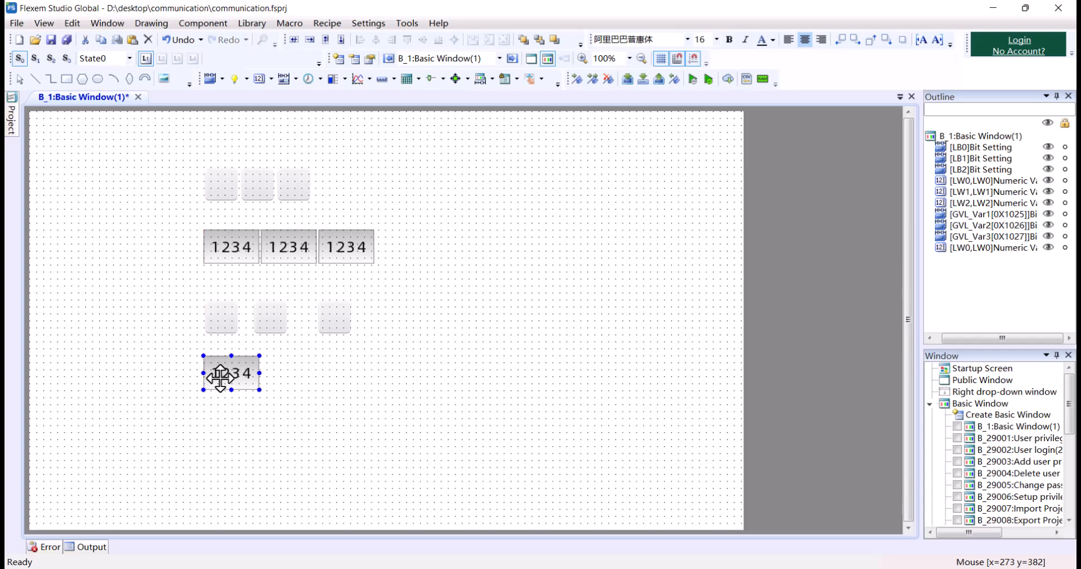
double_click(219, 378)
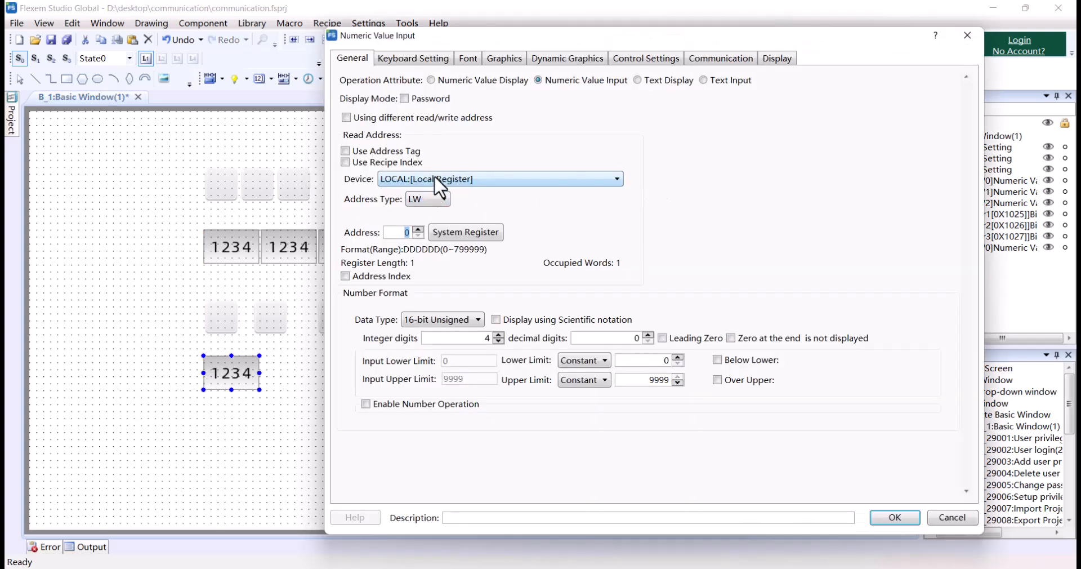
left_click(436, 179)
left_click(434, 202)
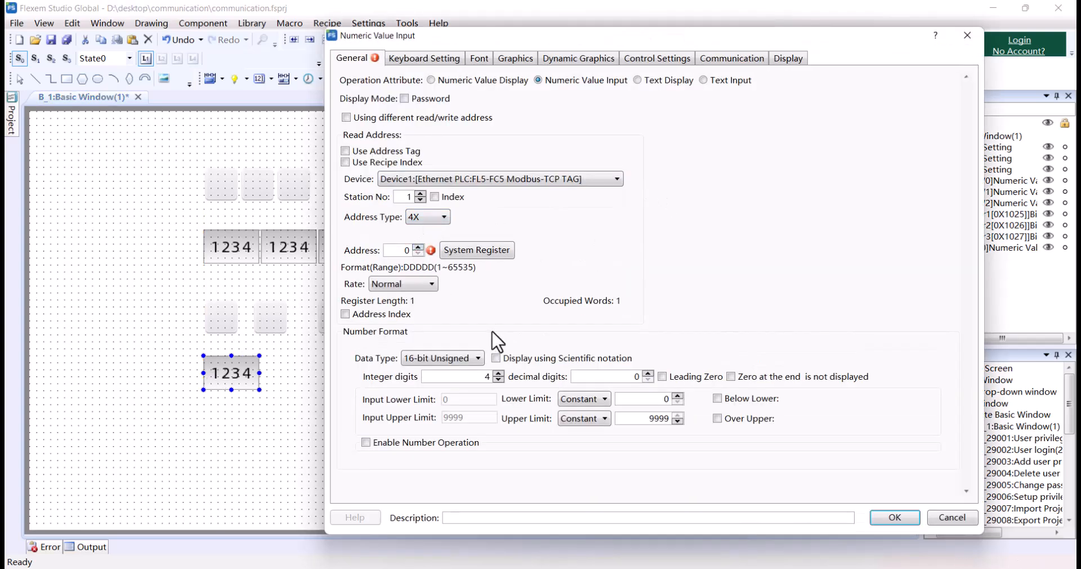
left_click(346, 162)
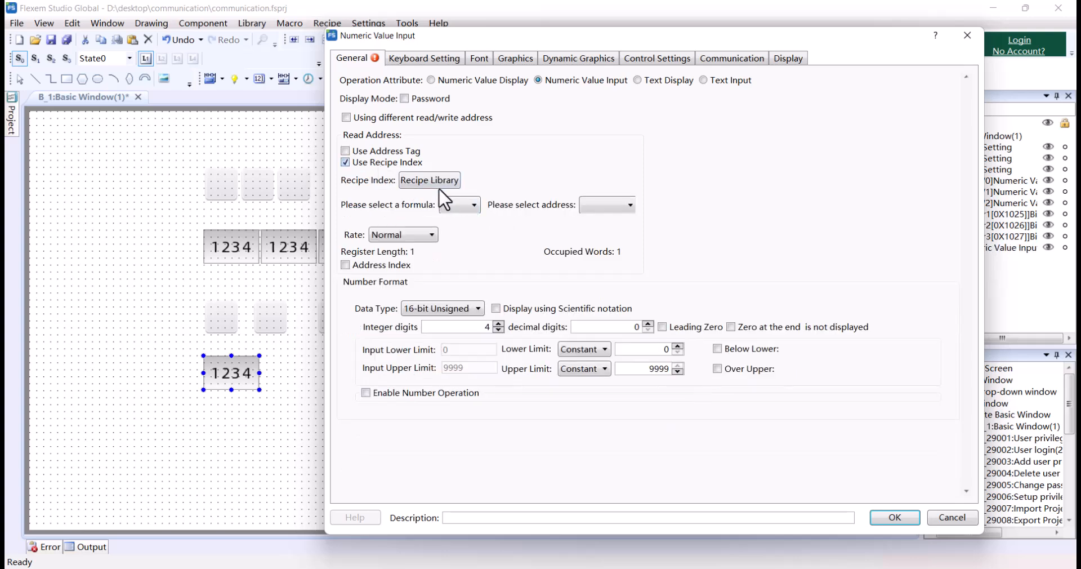
left_click(380, 151)
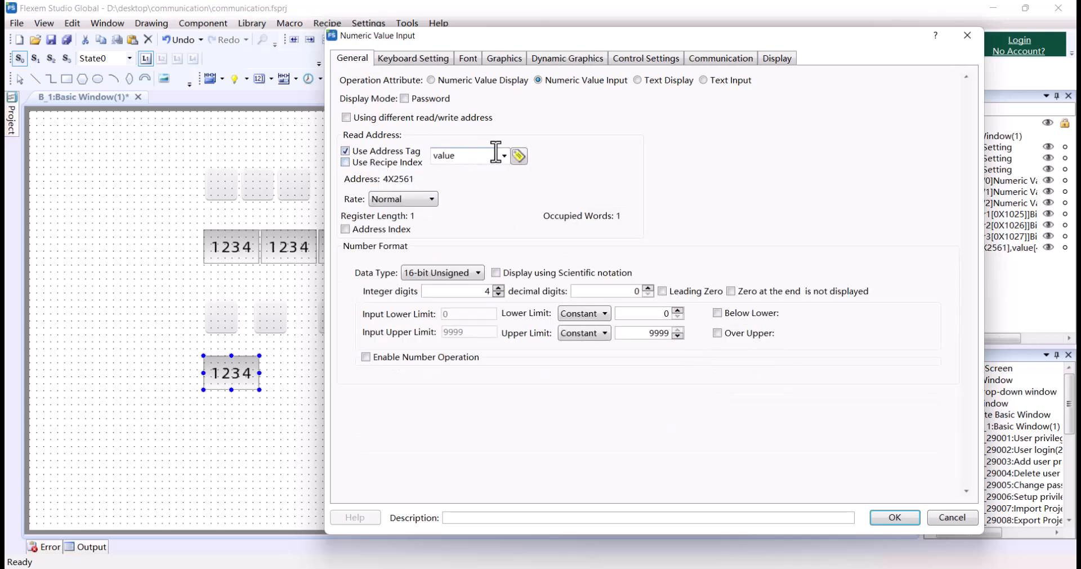
left_click(892, 518)
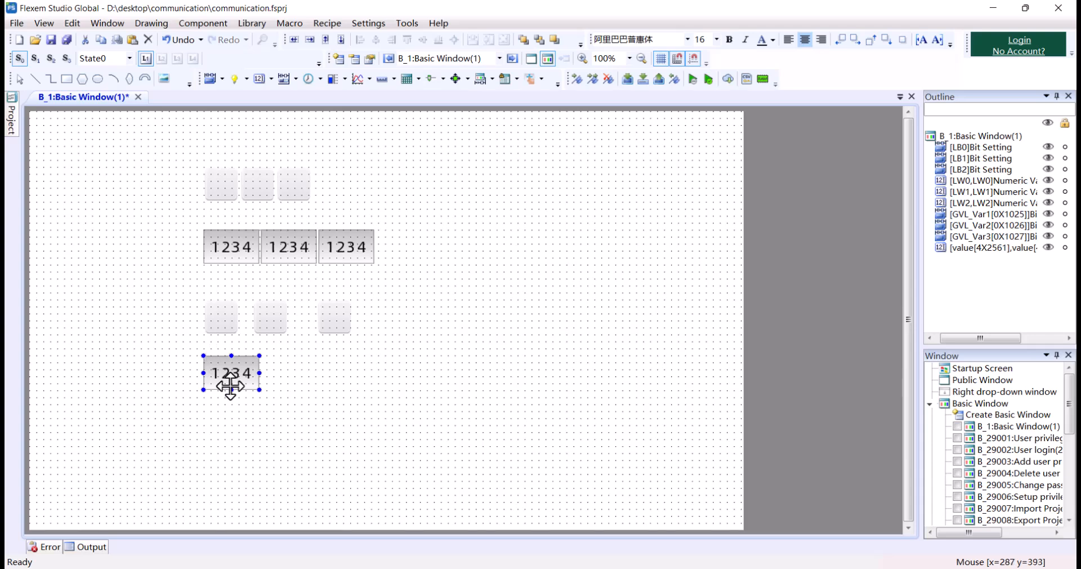
Step: Paste a second numeric input beside the new one and set its address tag to value1
key("ctrl+v")
left_click_drag(243, 380, 311, 374)
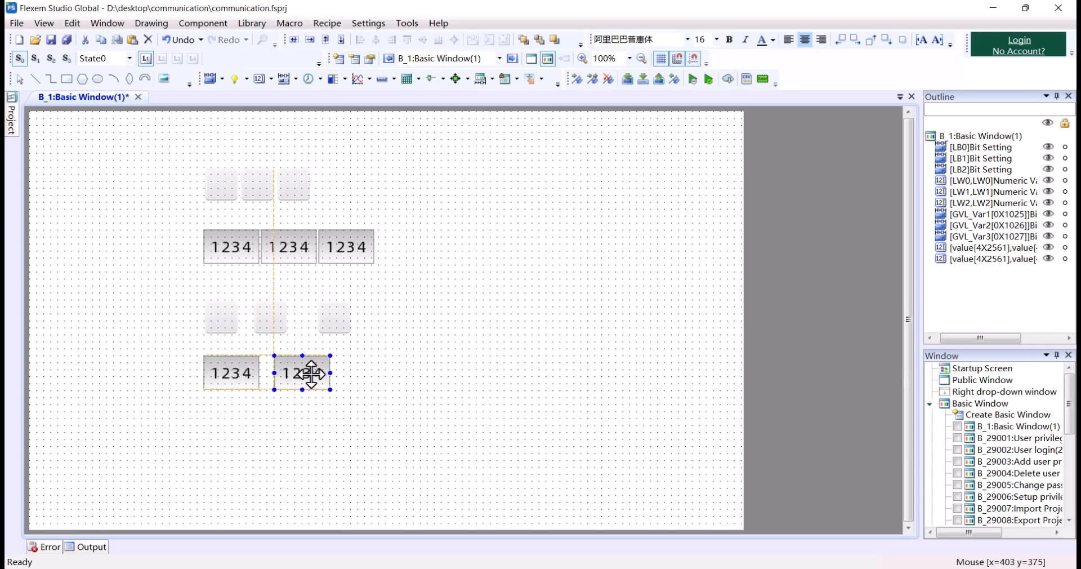
double_click(312, 373)
left_click(588, 156)
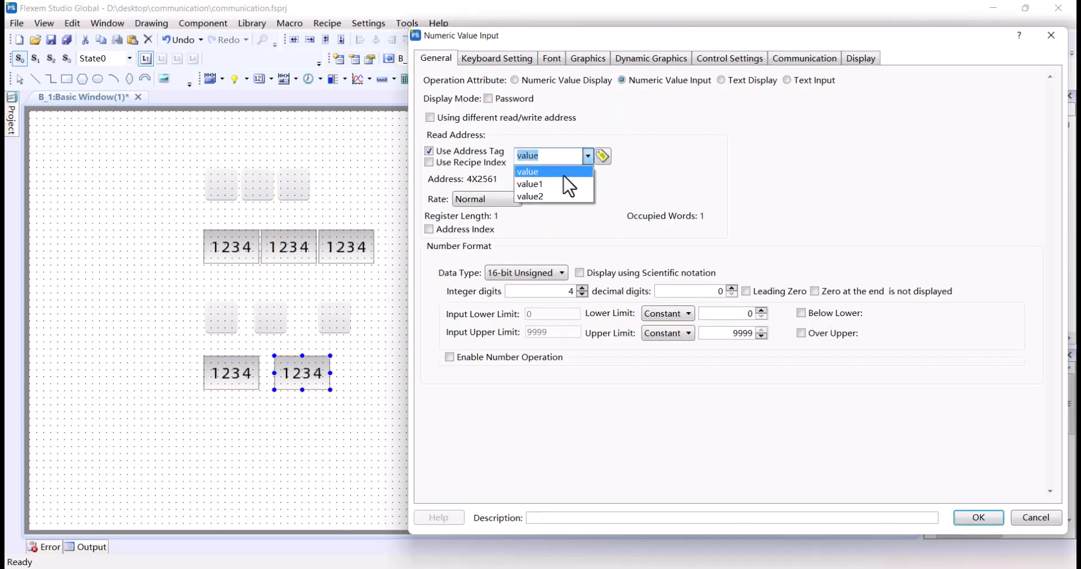
left_click(569, 182)
left_click(975, 515)
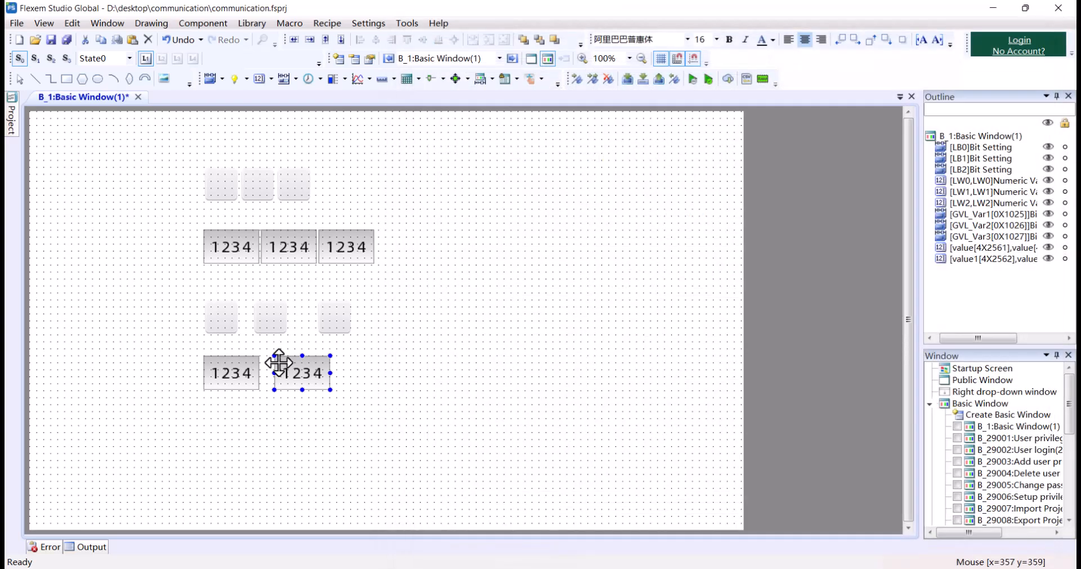
Step: Paste a third numeric input at the end of the lower row and set its address tag to value2
key("ctrl+v")
left_click_drag(253, 369, 397, 369)
double_click(397, 369)
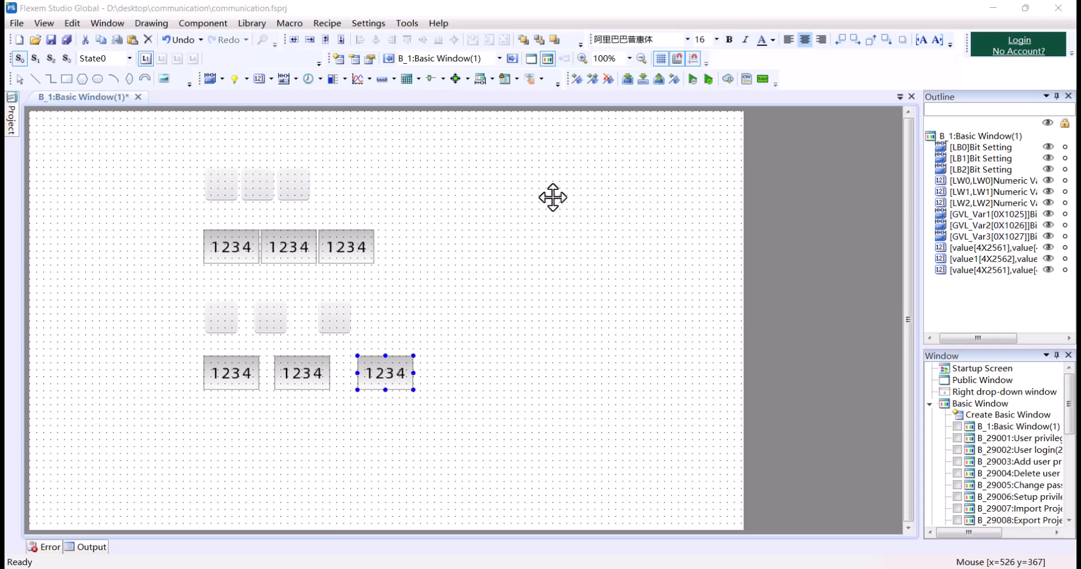
left_click(588, 156)
left_click(563, 196)
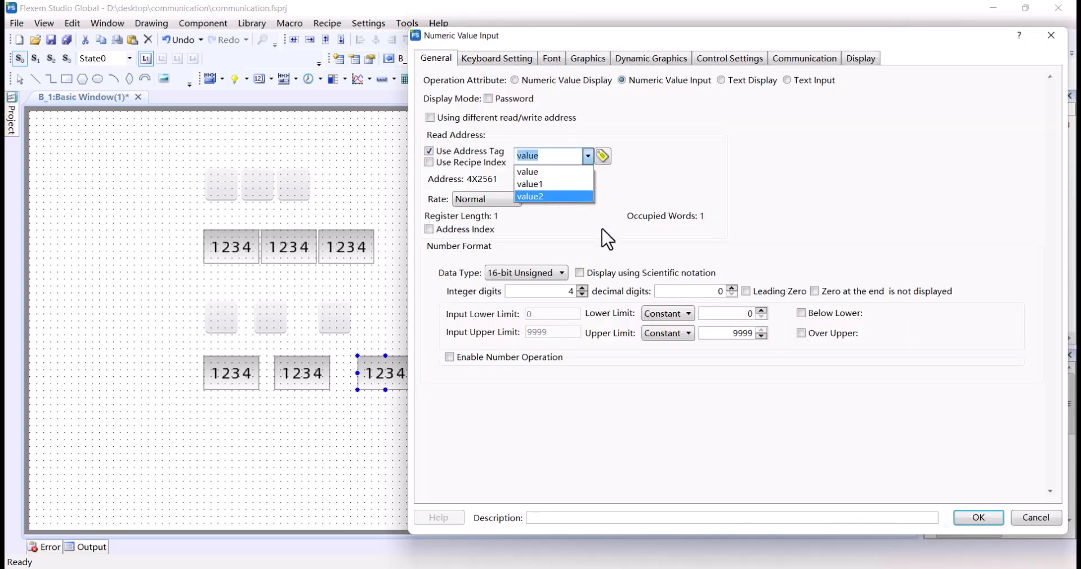
left_click(971, 512)
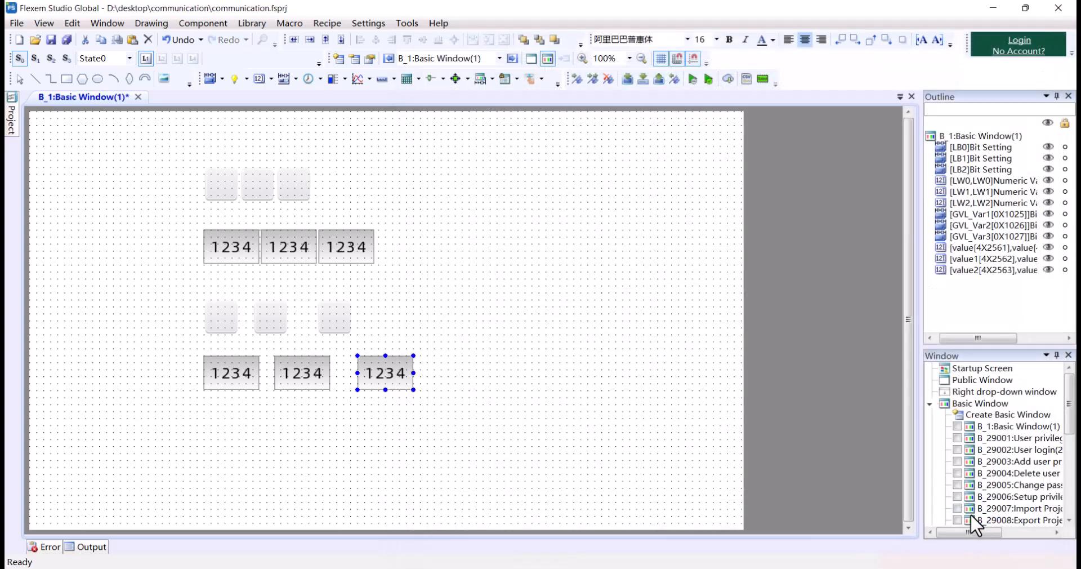
left_click(712, 403)
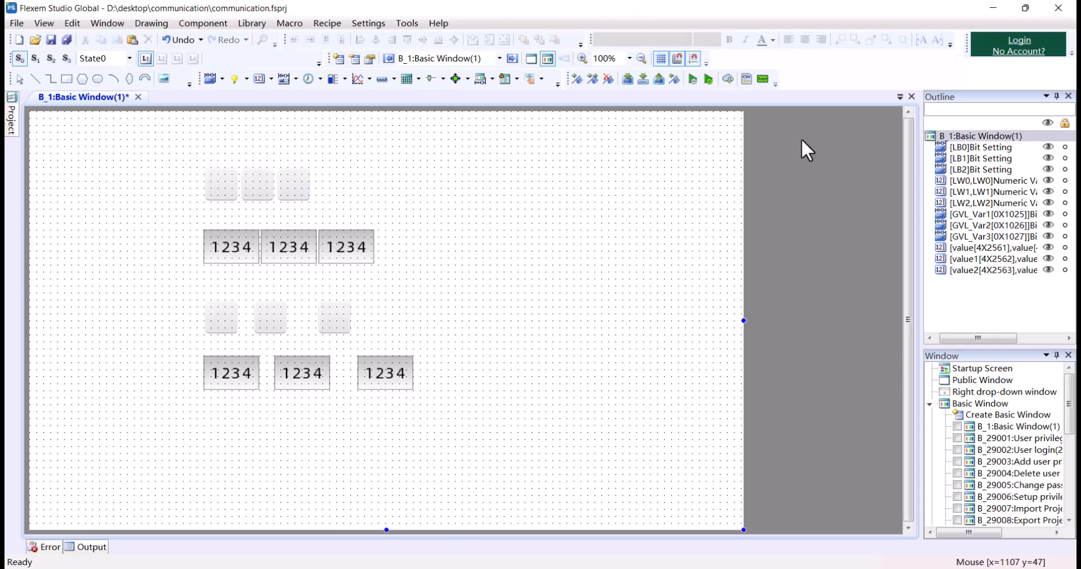
Step: Compile the project and download it to the HMI over Ethernet at 192.168.0.200
left_click(626, 79)
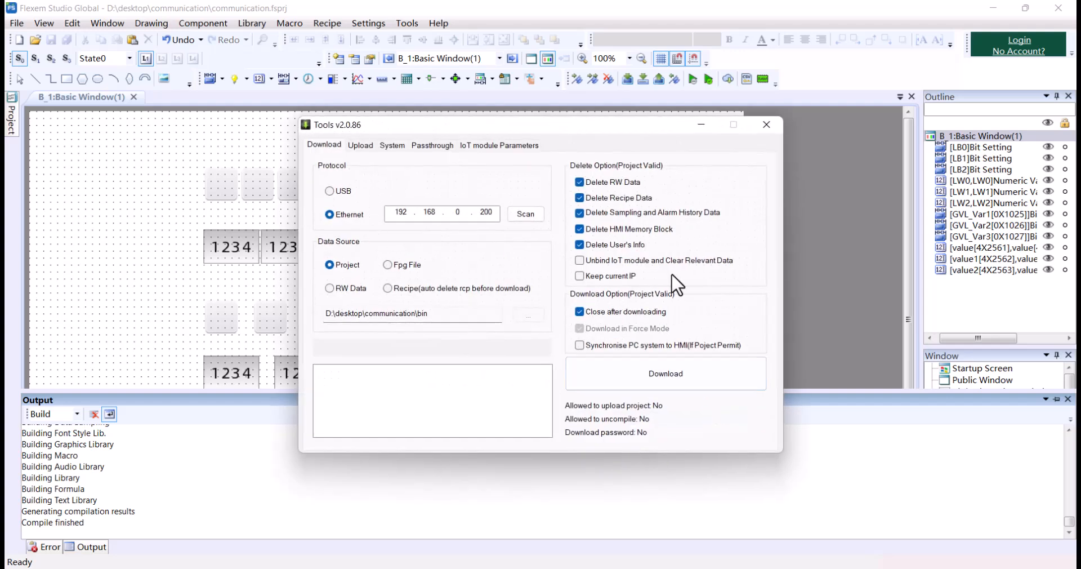
left_click(662, 379)
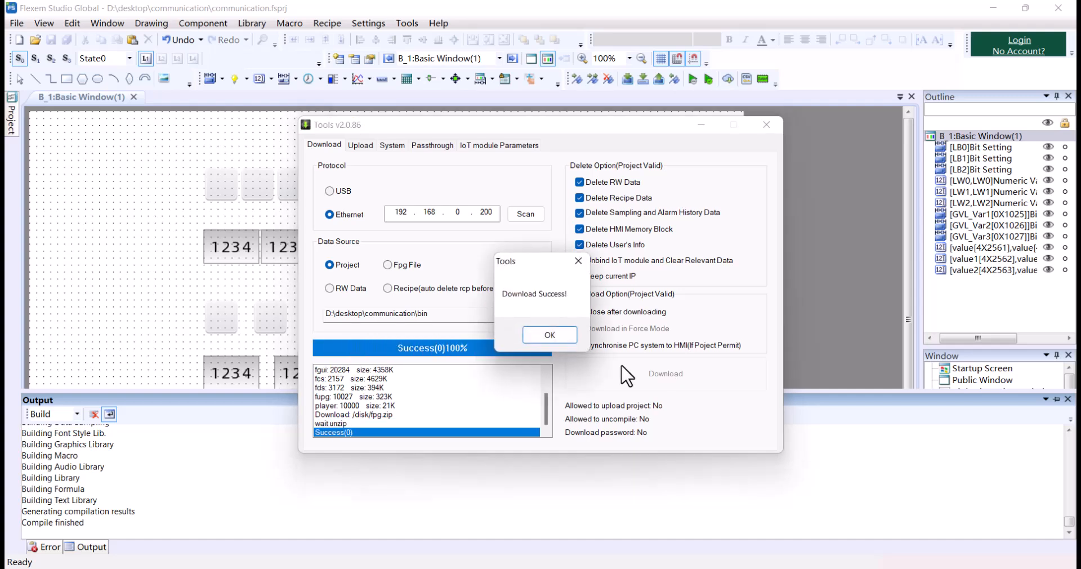
left_click(548, 335)
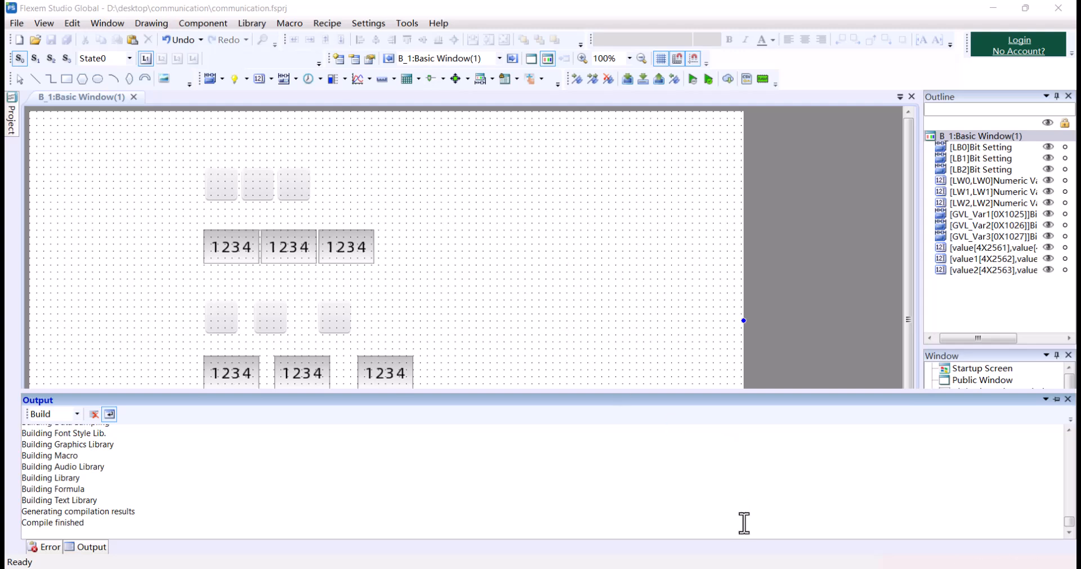
Step: Switch to VNC Viewer and connect to the HMI at 192.168.0.200, accepting the unencrypted connection
key("alt+Tab")
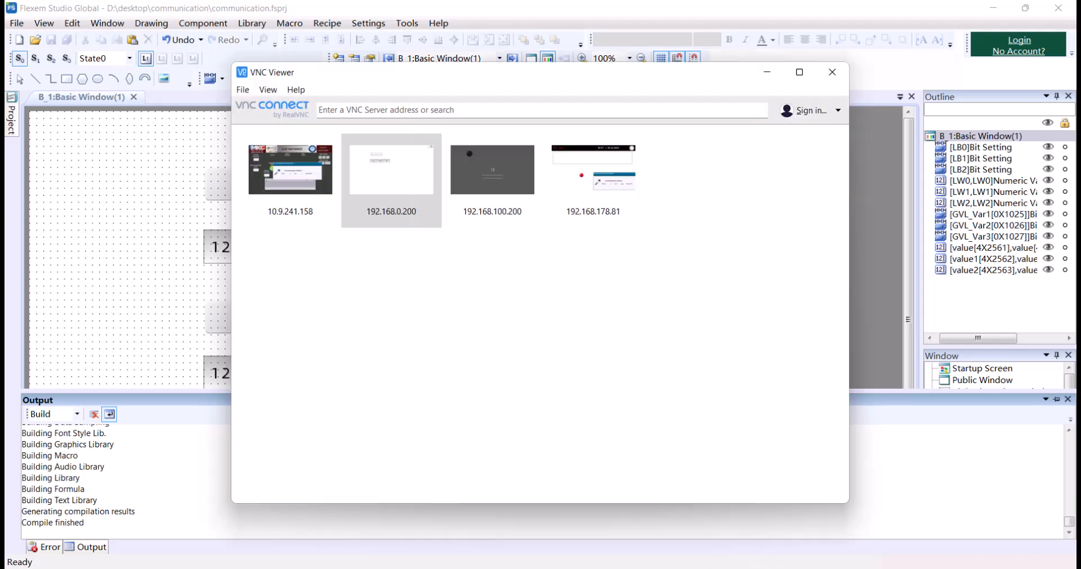
left_click(418, 377)
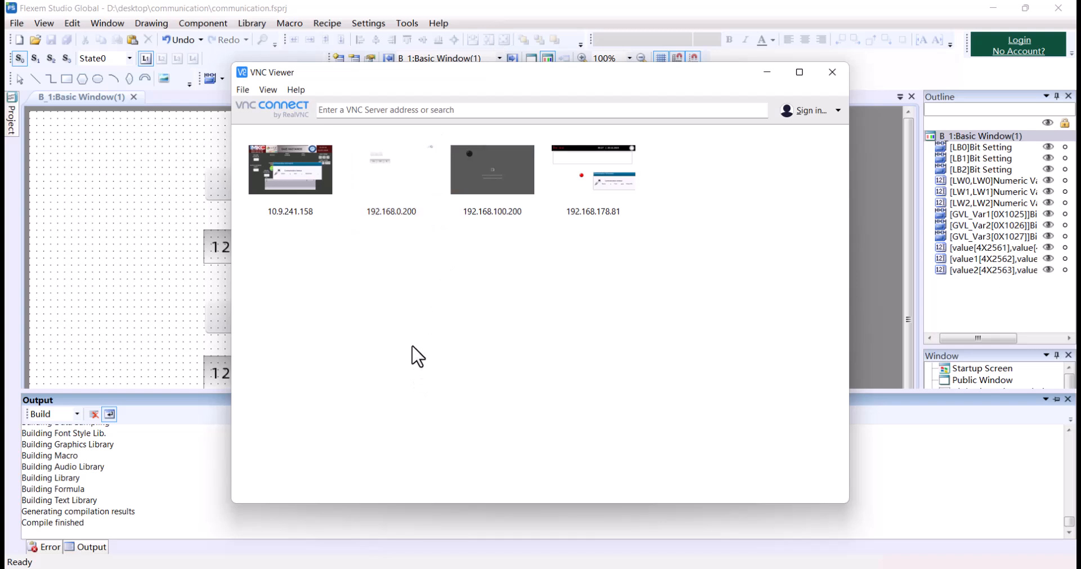
double_click(389, 183)
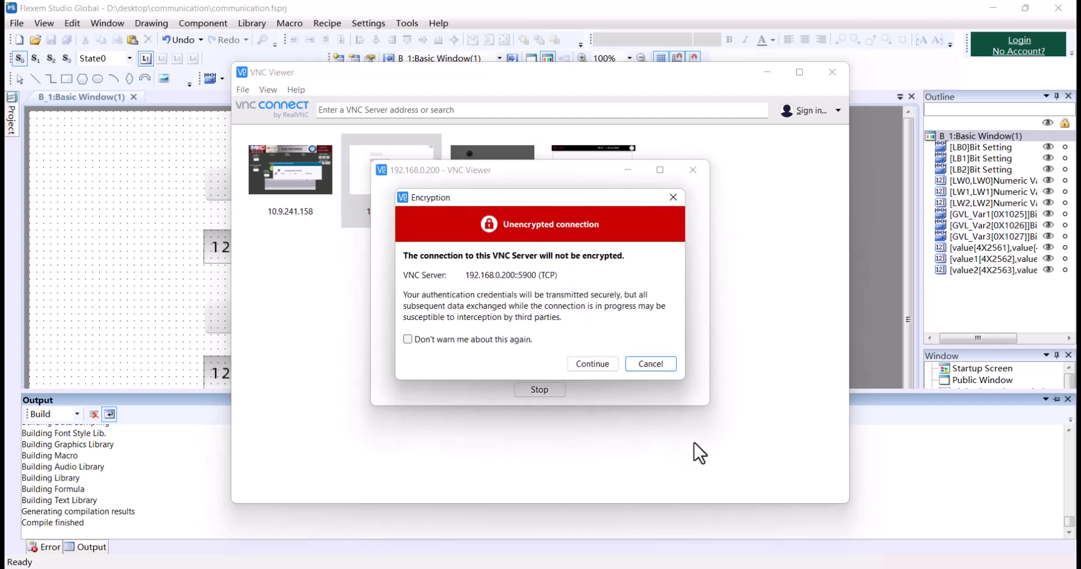
left_click(586, 360)
left_click(563, 337)
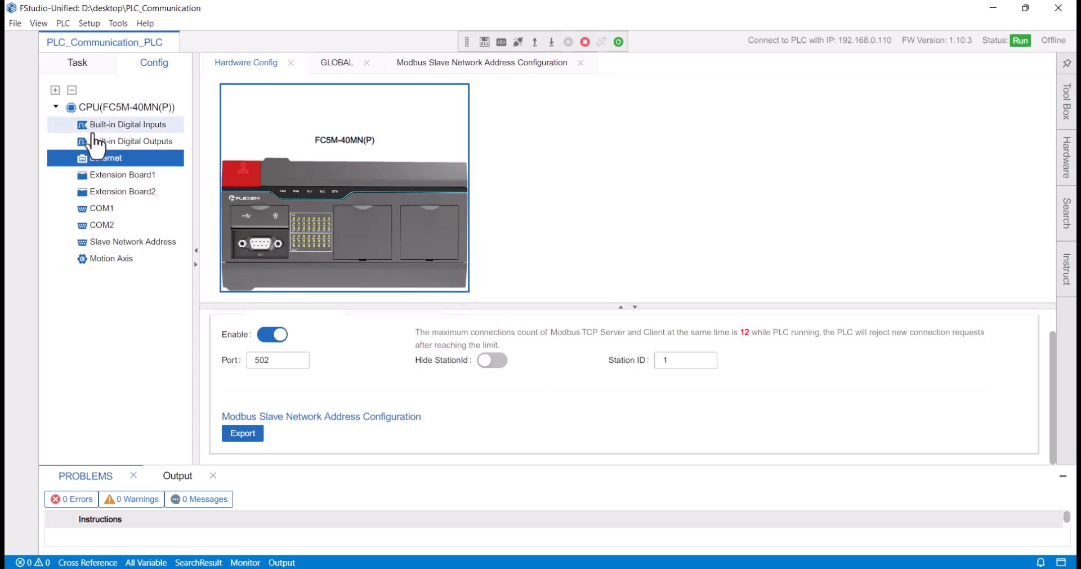
Step: Review the Modbus slave variable address mapping and the Main ladder program in FStudio-Unified
left_click(483, 63)
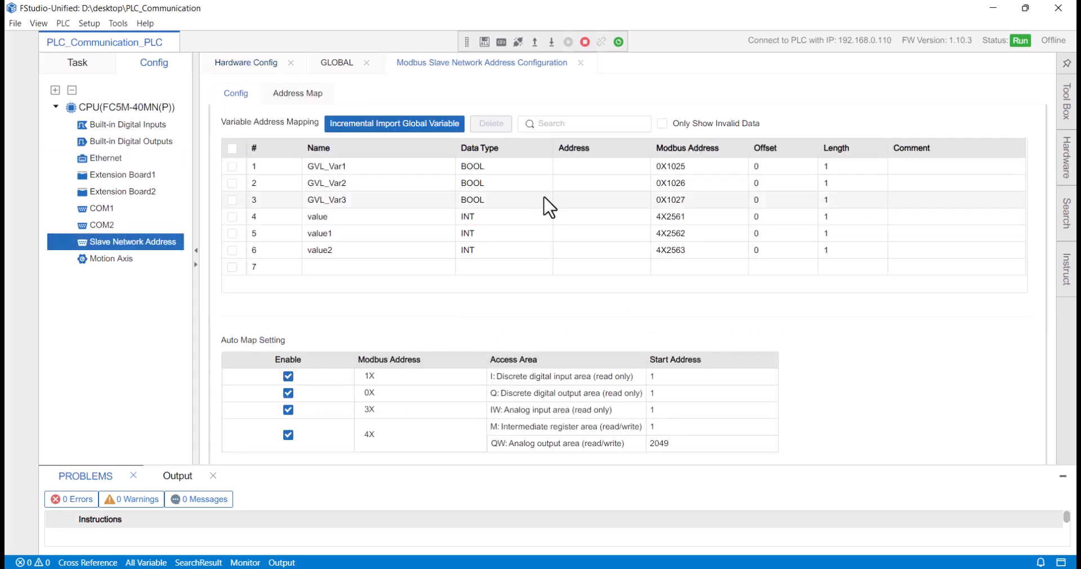
left_click(78, 63)
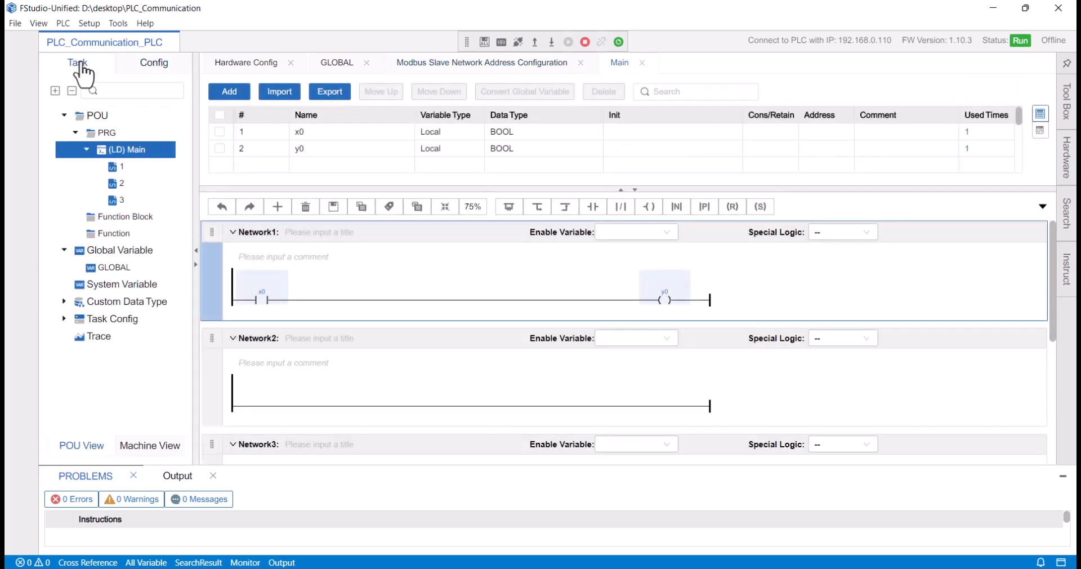
left_click(994, 8)
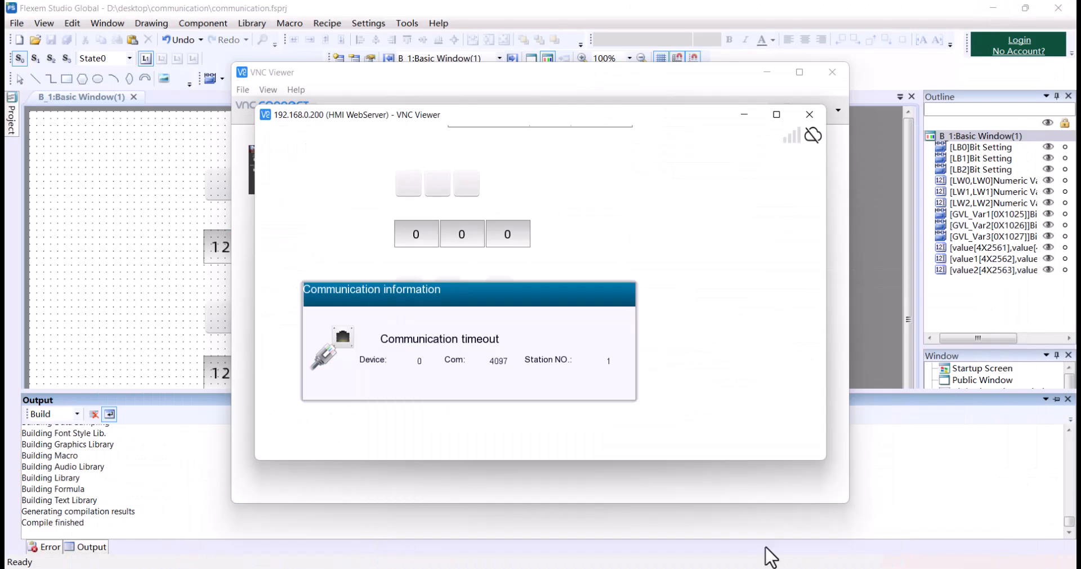
Step: Move the Communication information popup below the tag-linked switches in the VNC view and return to FStudio-Unified
left_click_drag(490, 292, 549, 359)
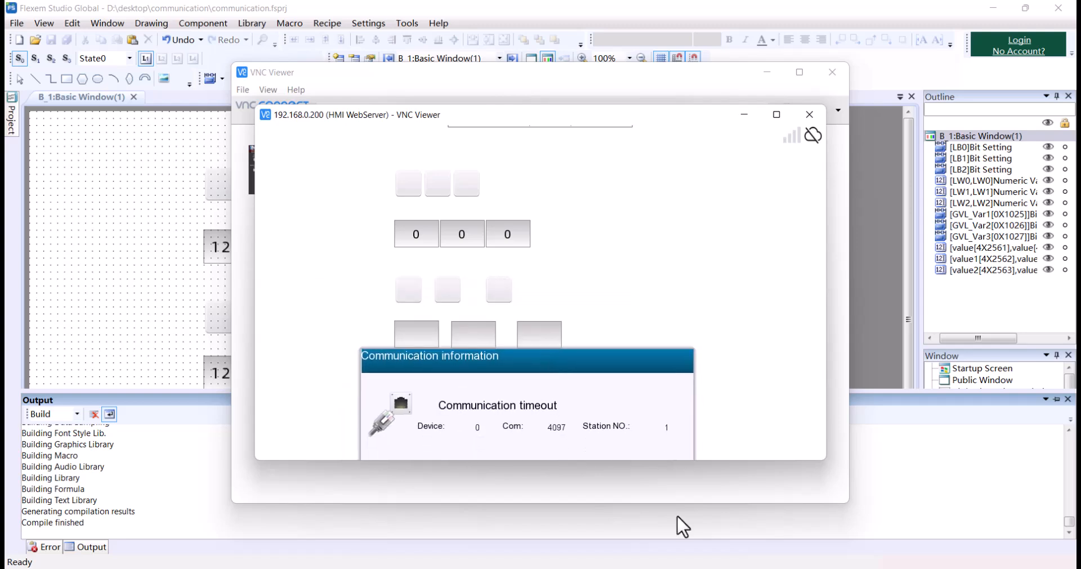
key("alt+Tab")
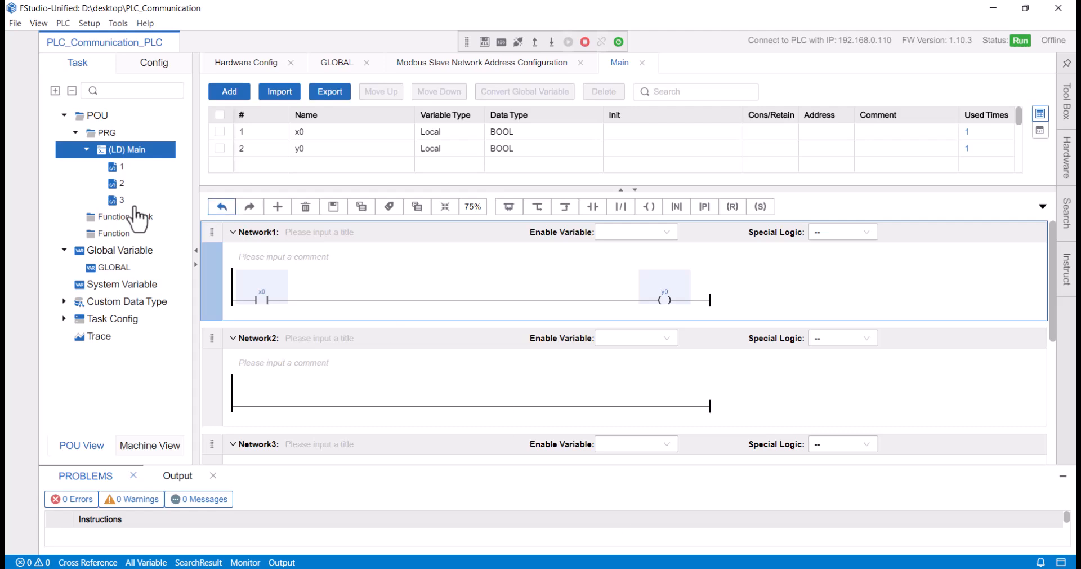
Step: Cancel going online with the mismatched project version, download the project to the PLC without extra options, and start the PLC
left_click(618, 42)
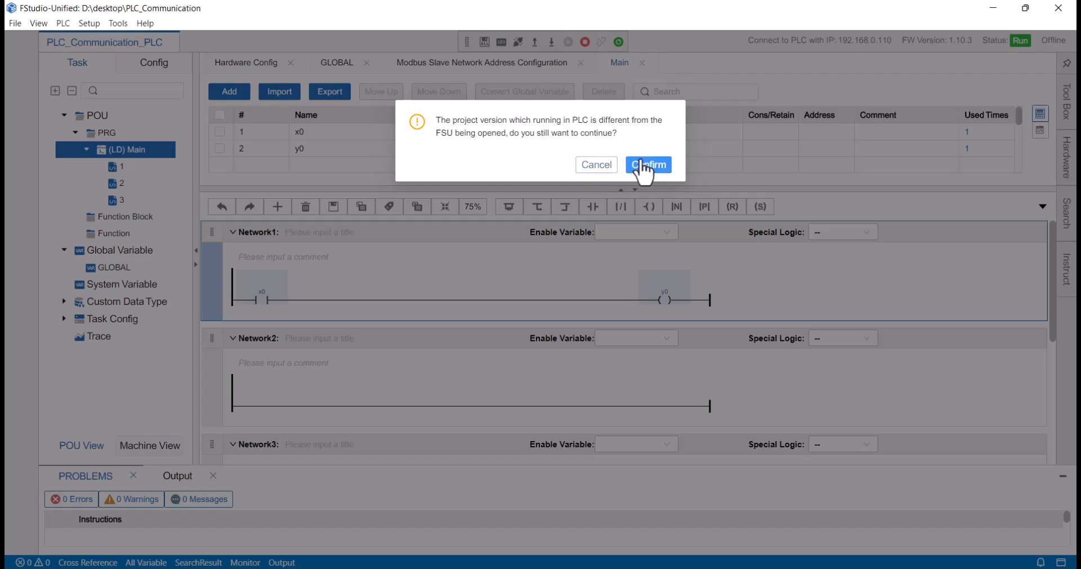
left_click(608, 169)
left_click(551, 42)
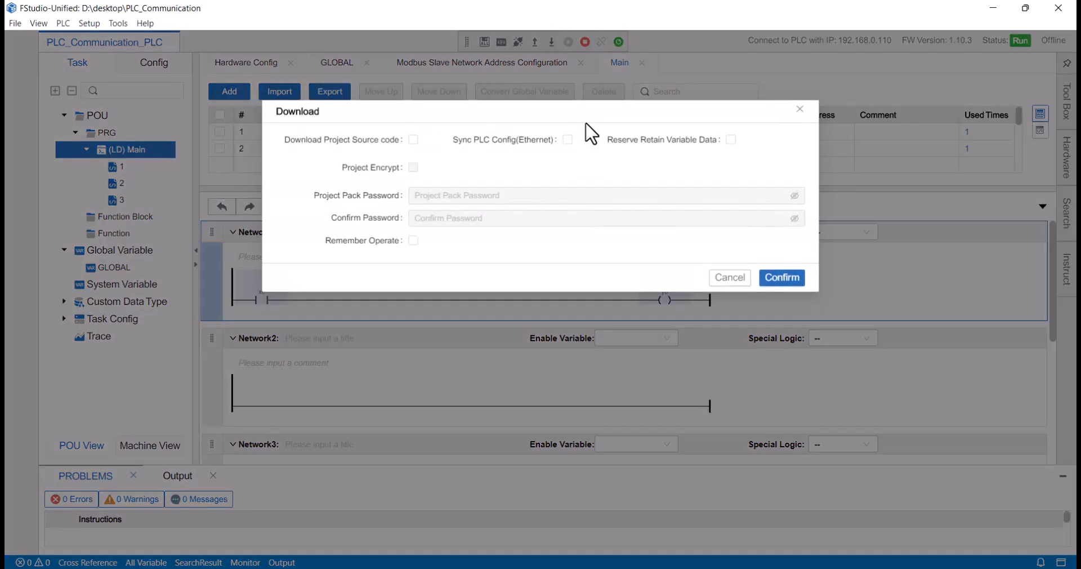
left_click(781, 277)
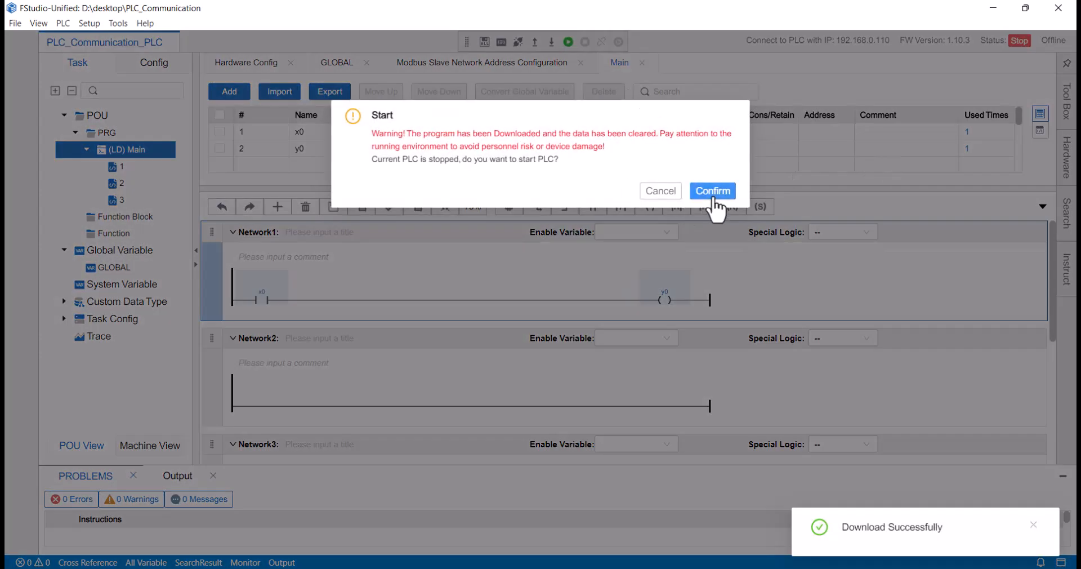
left_click(713, 191)
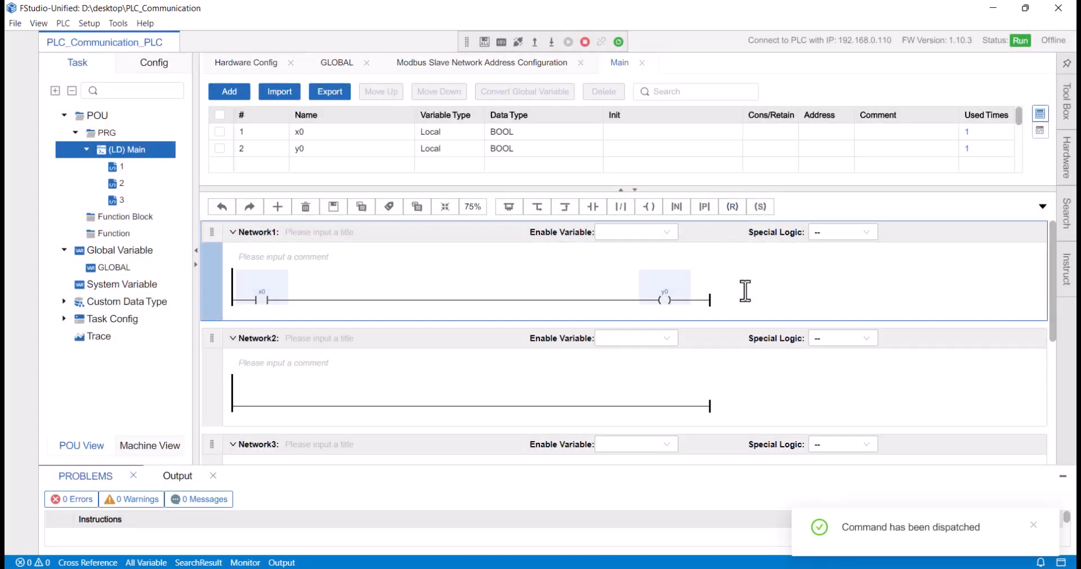
Step: Move the HMI's VNC window aside, go online with the PLC in FStudio-Unified, and open the GLOBAL variable monitoring table
left_click(835, 523)
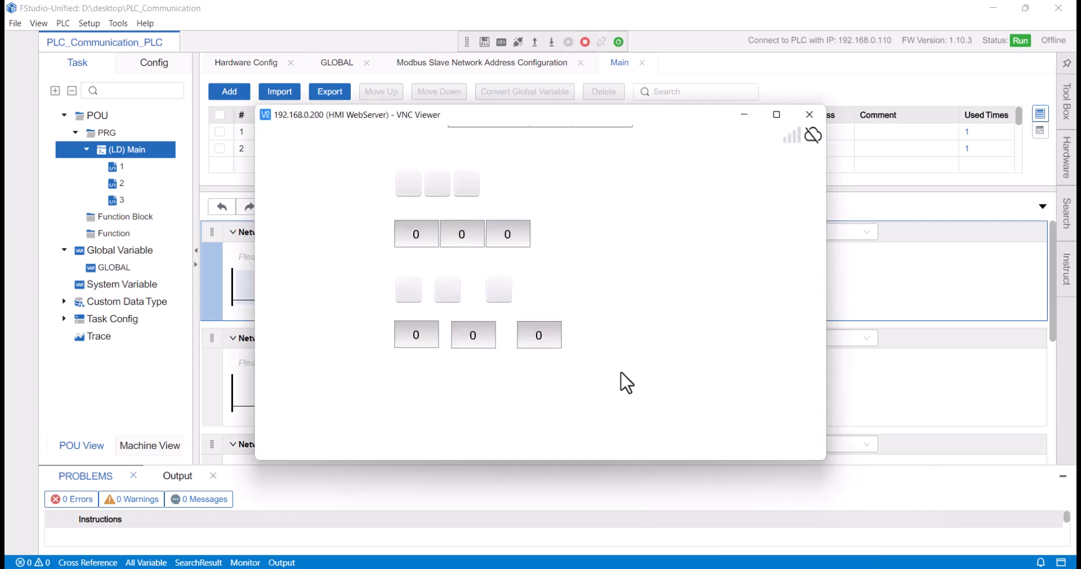
left_click_drag(467, 123, 579, 154)
left_click(619, 44)
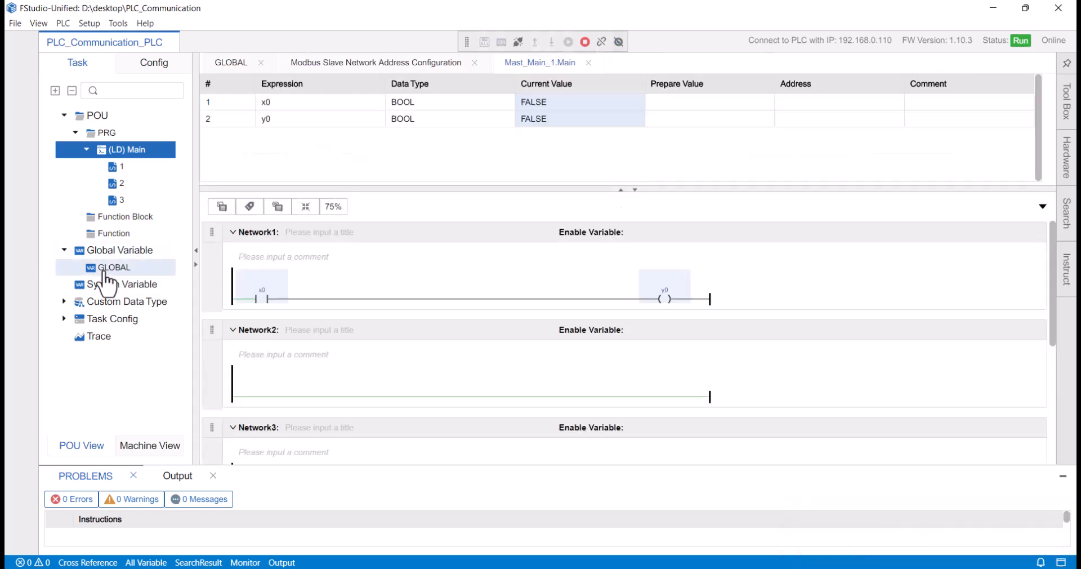
double_click(107, 268)
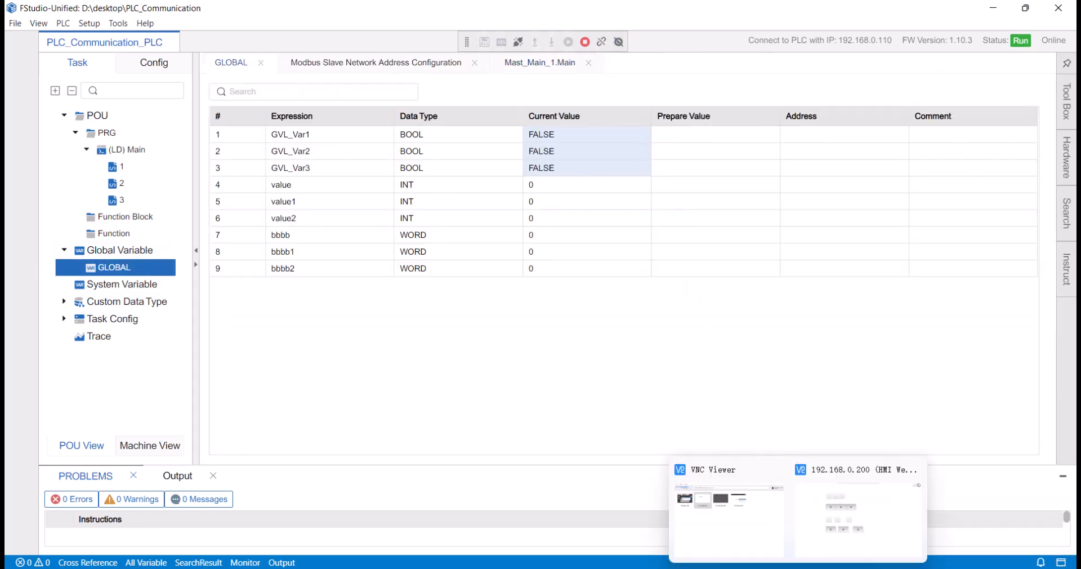
Step: Bring the HMI's VNC window beside the GLOBAL values and toggle the three tag-linked switches on and back off
left_click(855, 505)
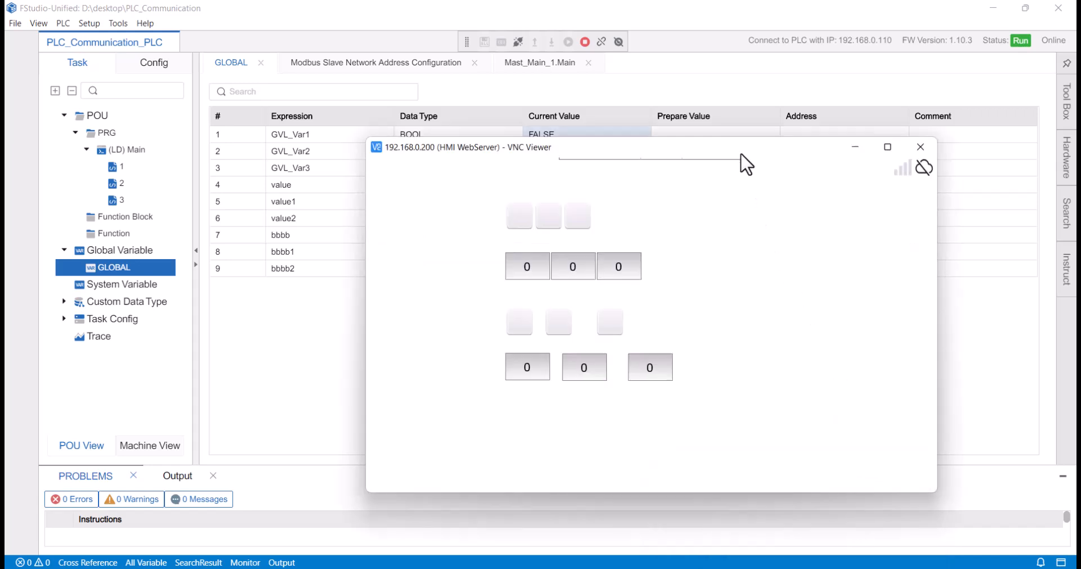
left_click_drag(740, 149, 771, 209)
left_click(550, 389)
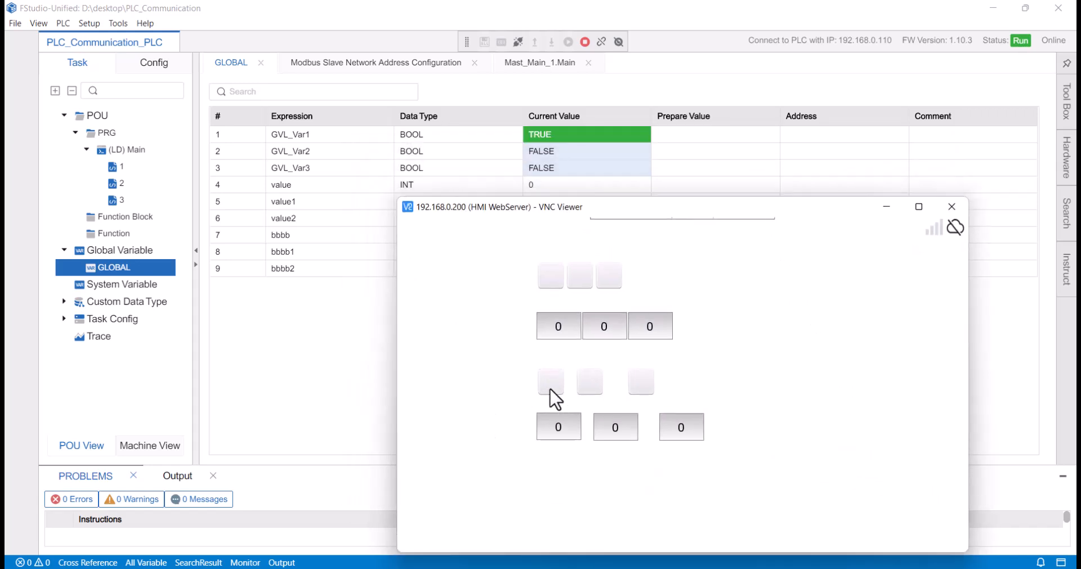
left_click(587, 389)
left_click(641, 383)
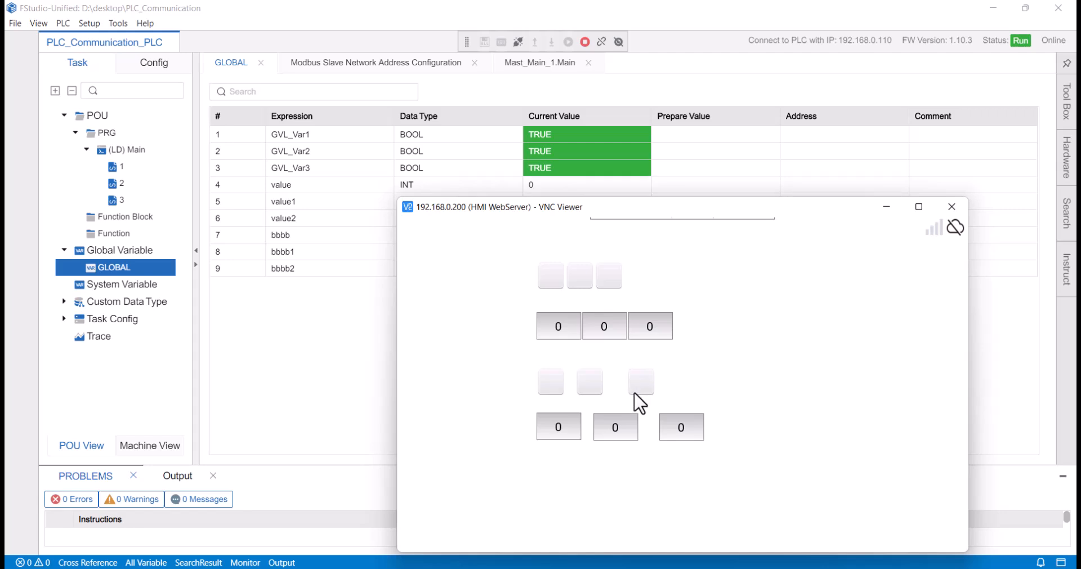
left_click(549, 388)
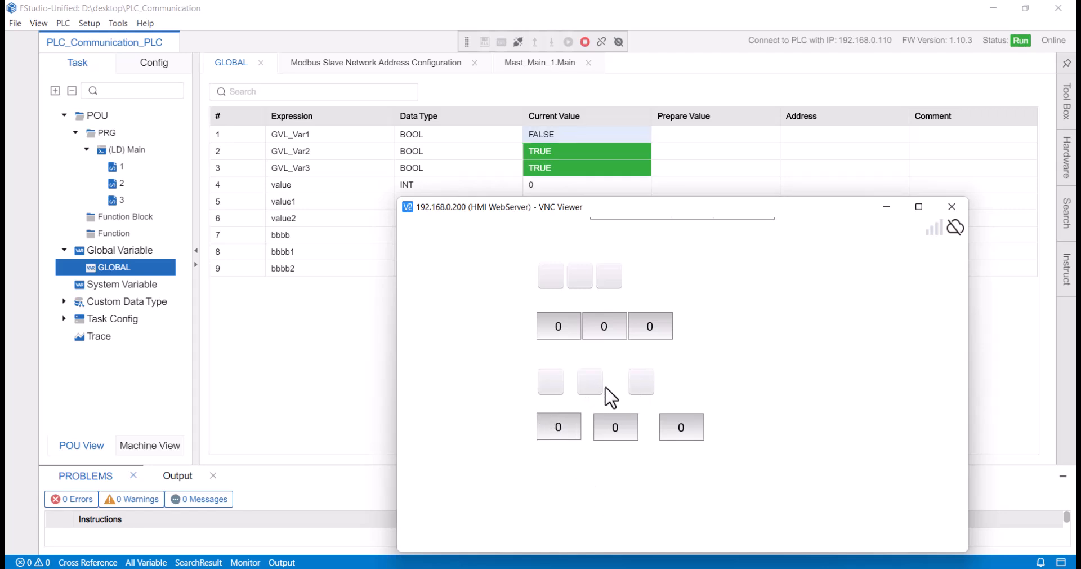
left_click(587, 390)
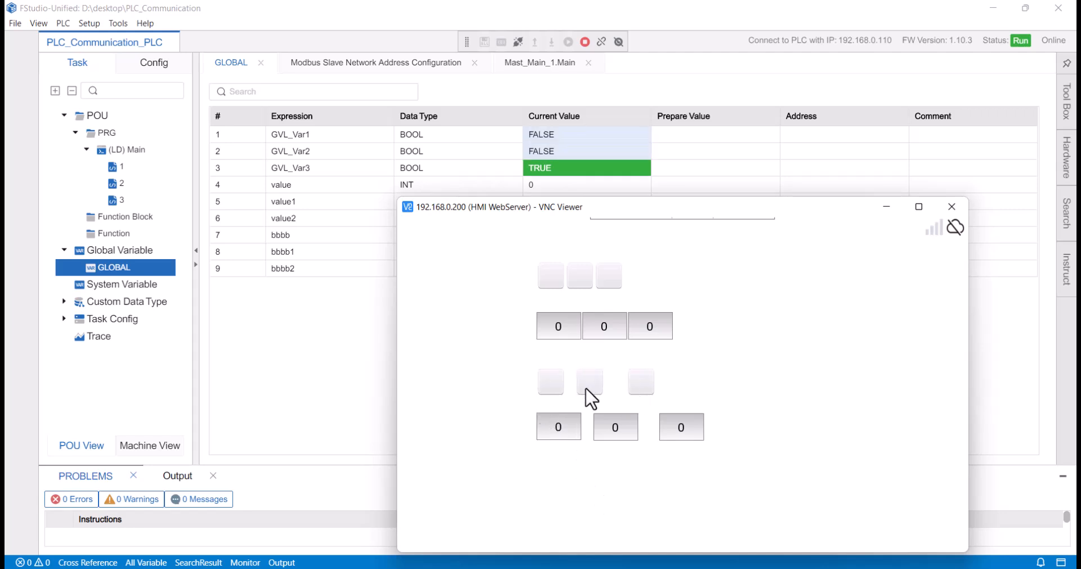
left_click(641, 387)
Step: Enter 12 in the first tag-linked numeric input on the HMI
left_click(553, 434)
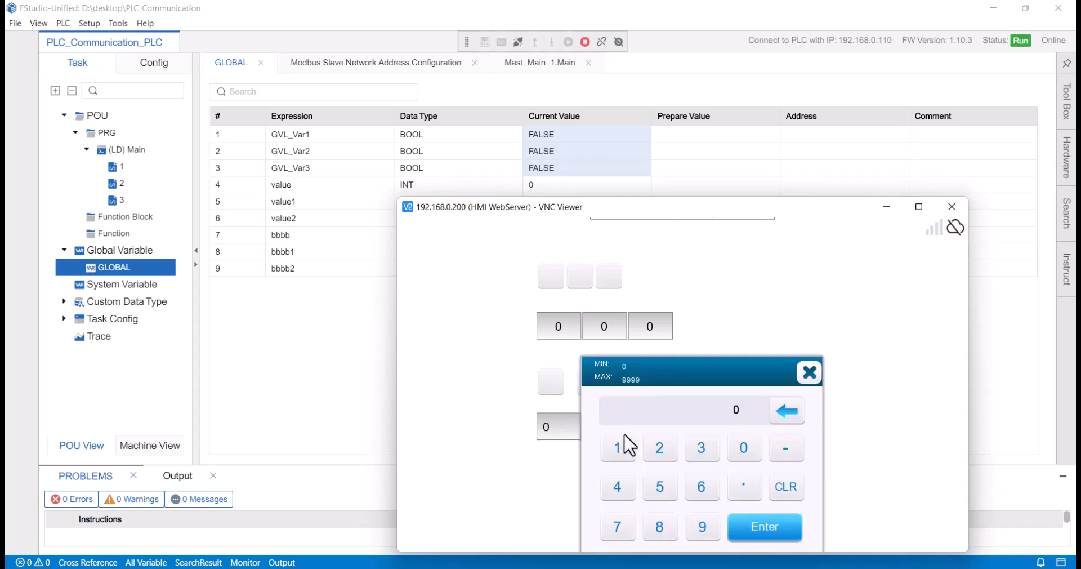
left_click(626, 446)
left_click(666, 456)
left_click(776, 532)
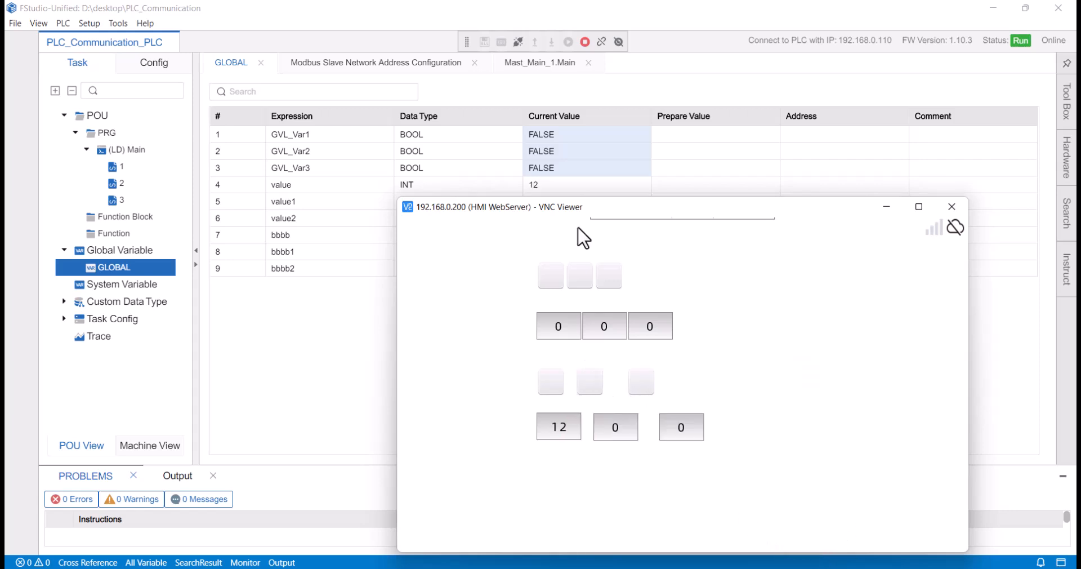
Step: Move the VNC window below the monitored values and enter 12 in the second tag-linked numeric input
left_click_drag(598, 210, 433, 273)
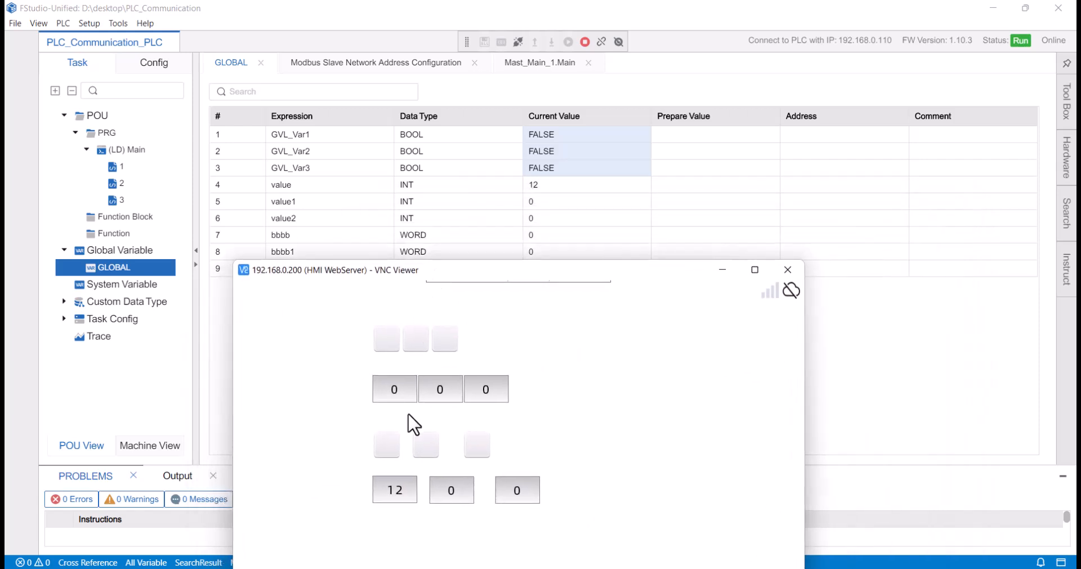
left_click(465, 494)
left_click(510, 512)
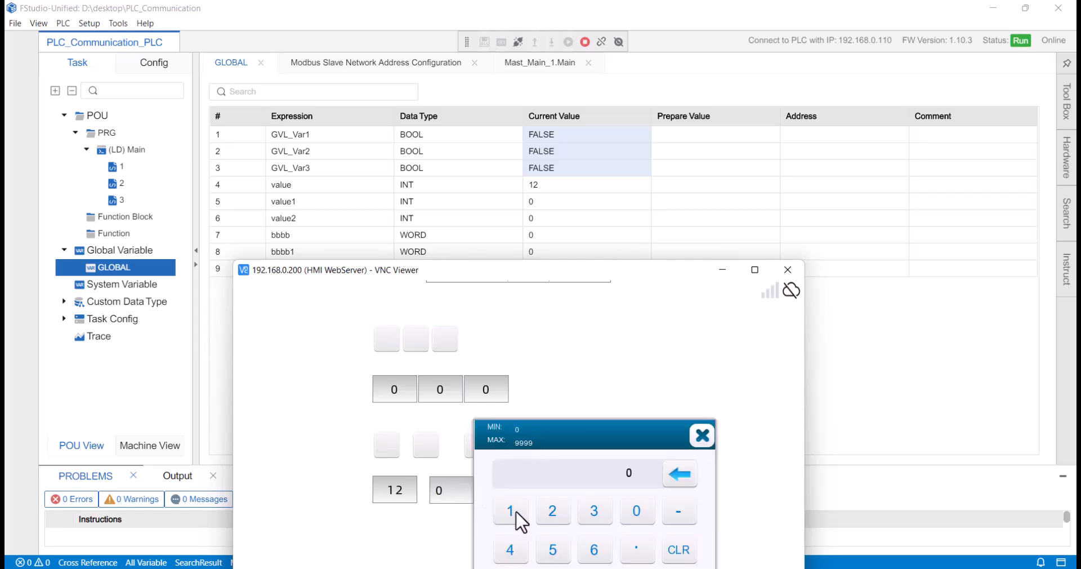
left_click(553, 512)
left_click_drag(567, 436, 598, 349)
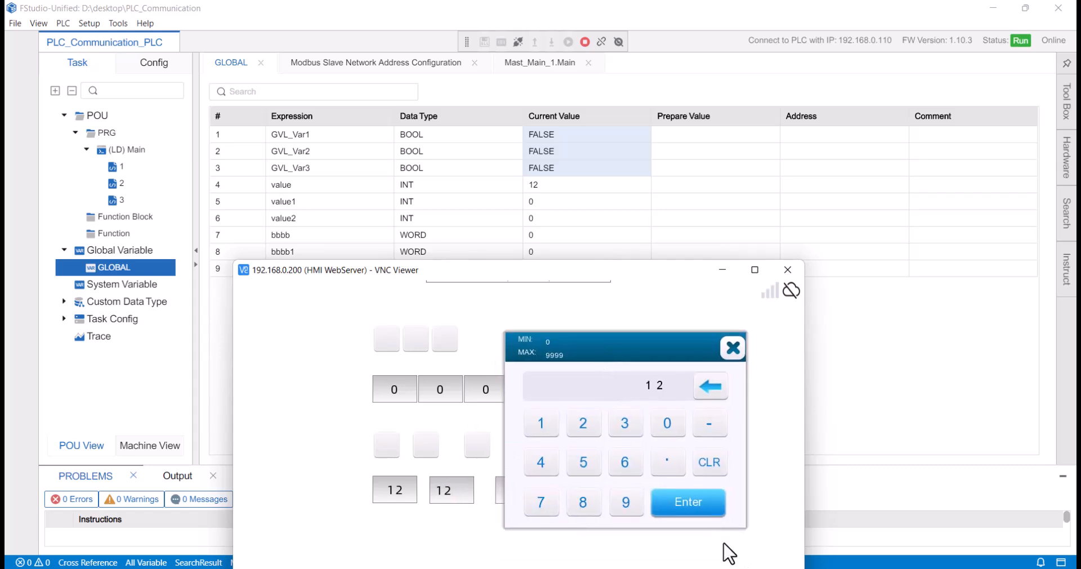
left_click(716, 514)
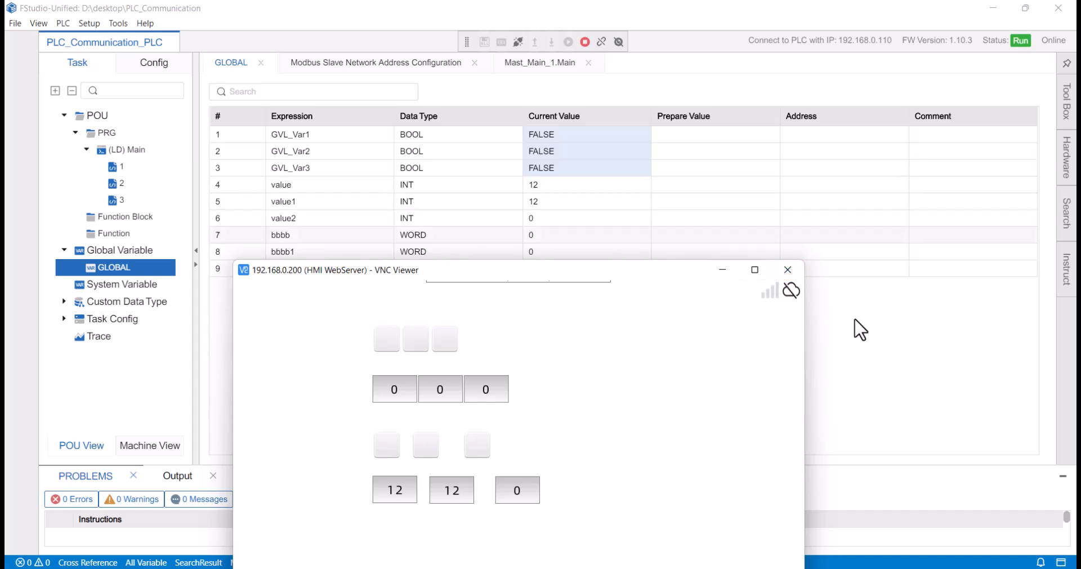
Step: Switch to Flexem Studio Global and move the HMI's VNC window up over the VNC Viewer connection list
left_click(882, 463)
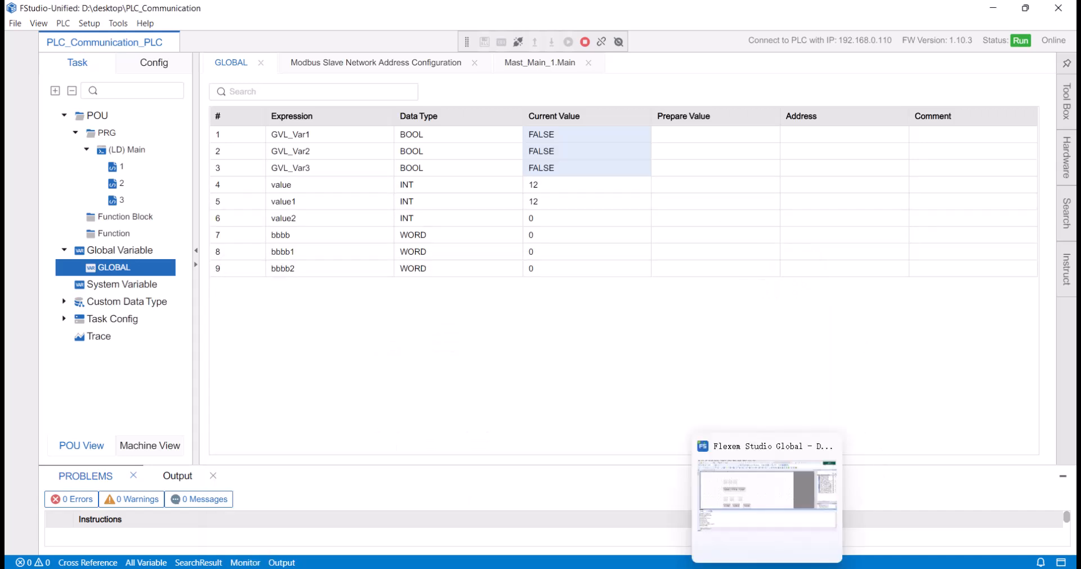
left_click(824, 568)
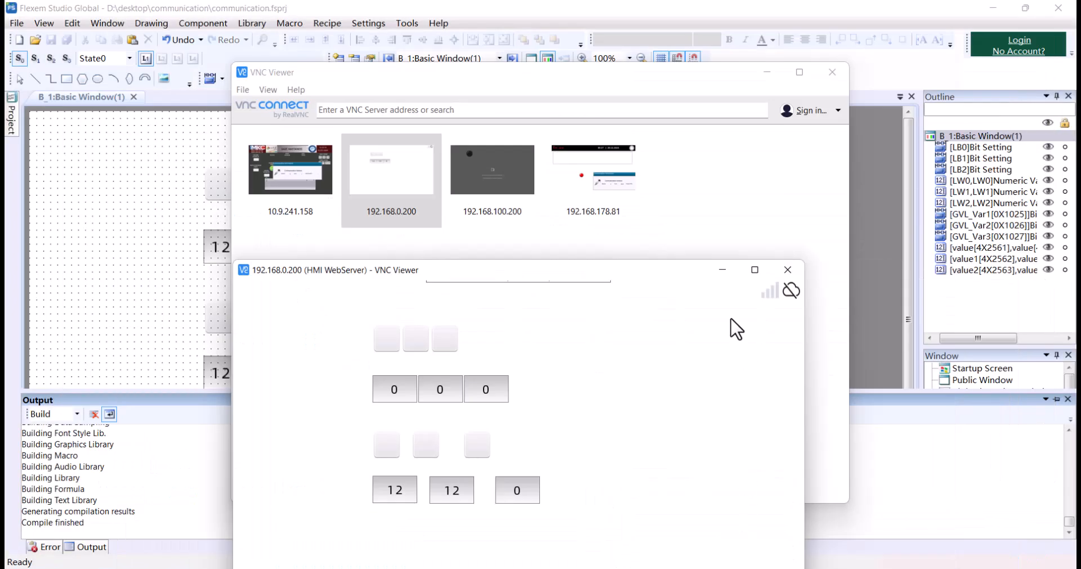
left_click_drag(607, 276, 622, 128)
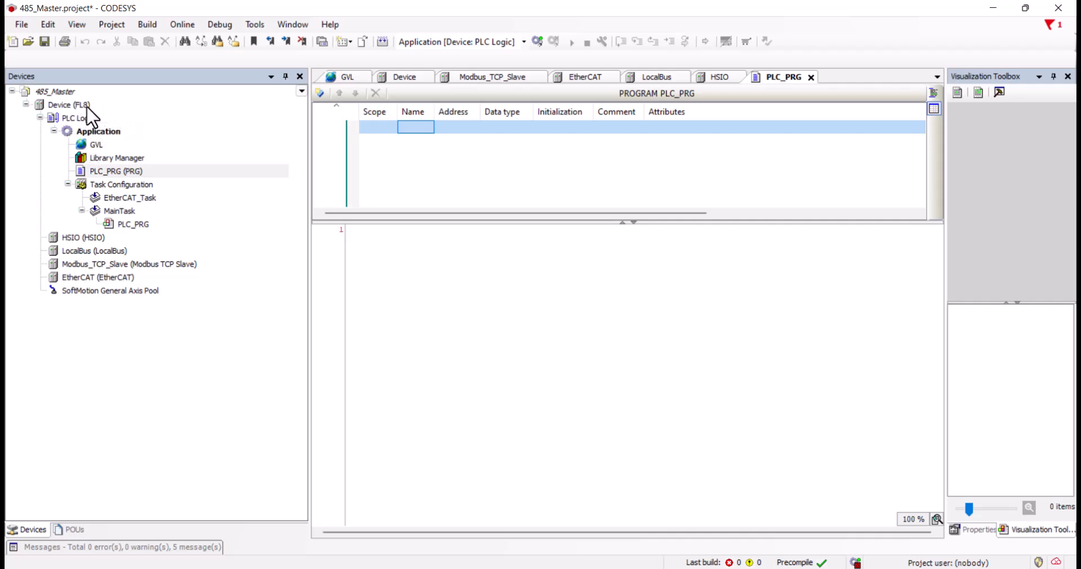
Step: In the 485_Master project in CODESYS, append a Modbus 485 Master1 (CH1) under Device (FL8)
left_click(112, 276)
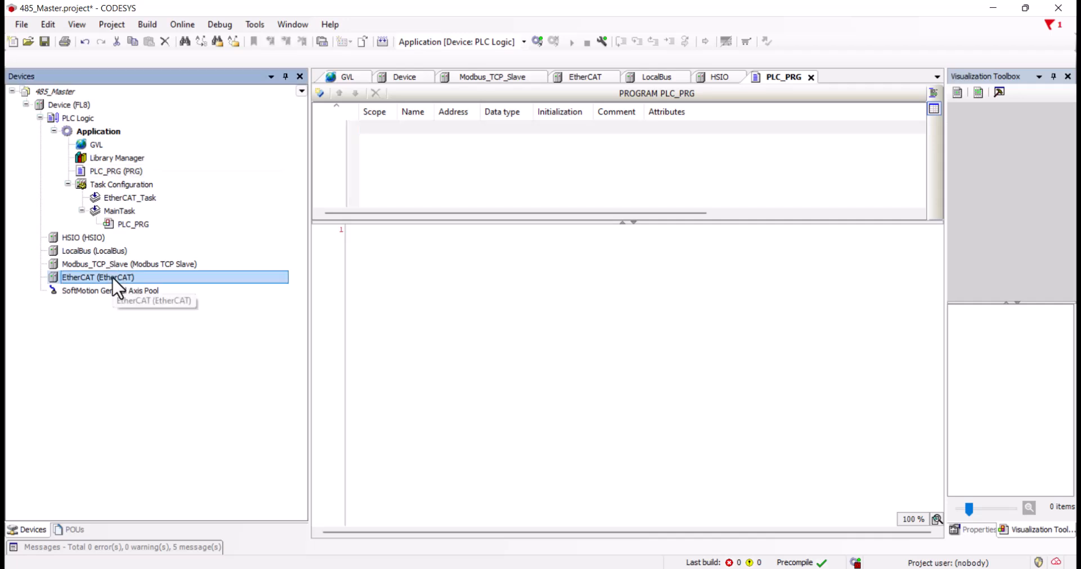
left_click(83, 105)
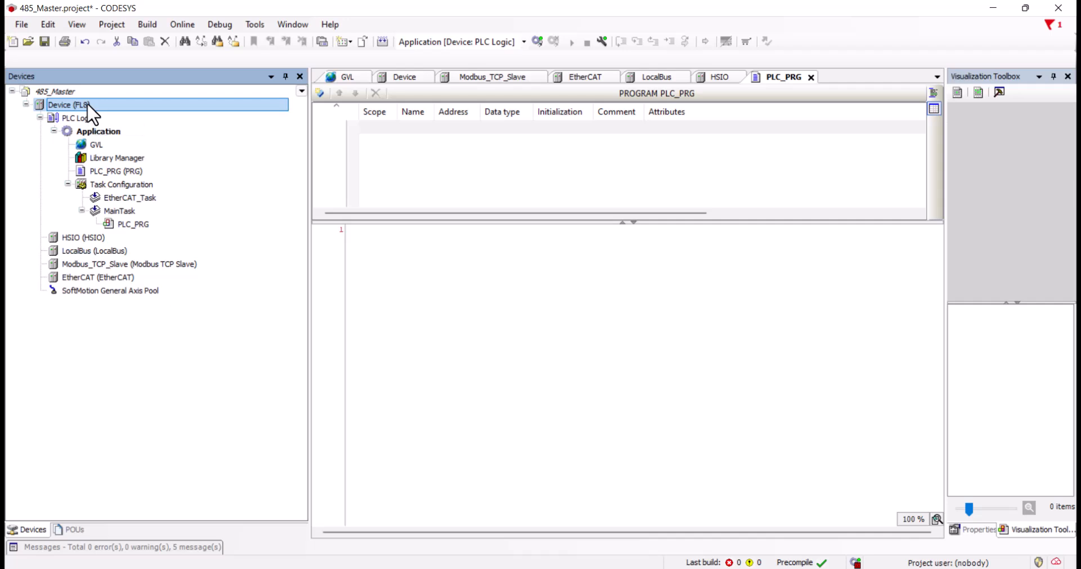
right_click(87, 103)
left_click(70, 105)
right_click(70, 105)
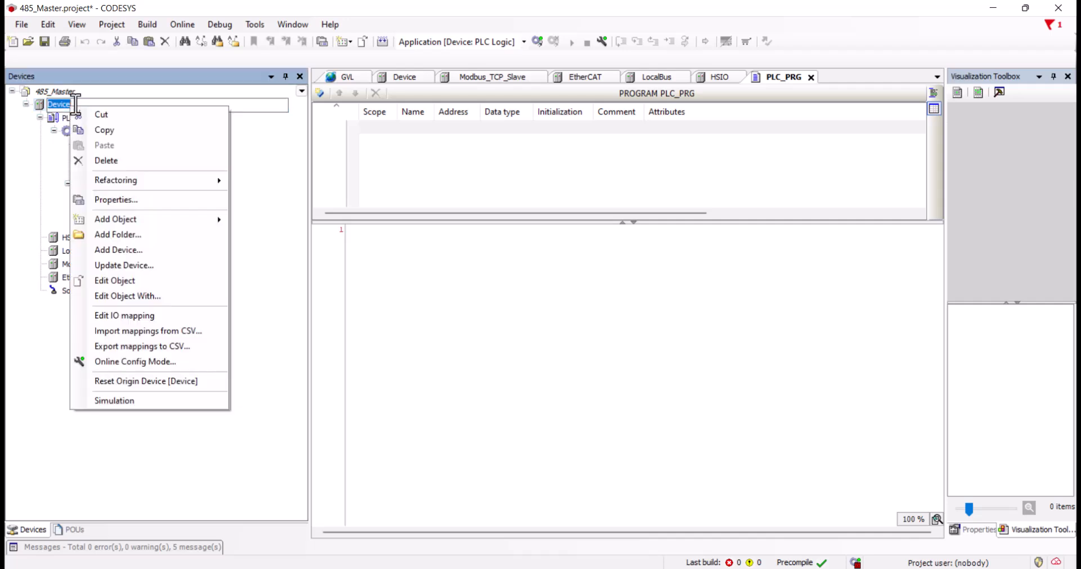
left_click(127, 250)
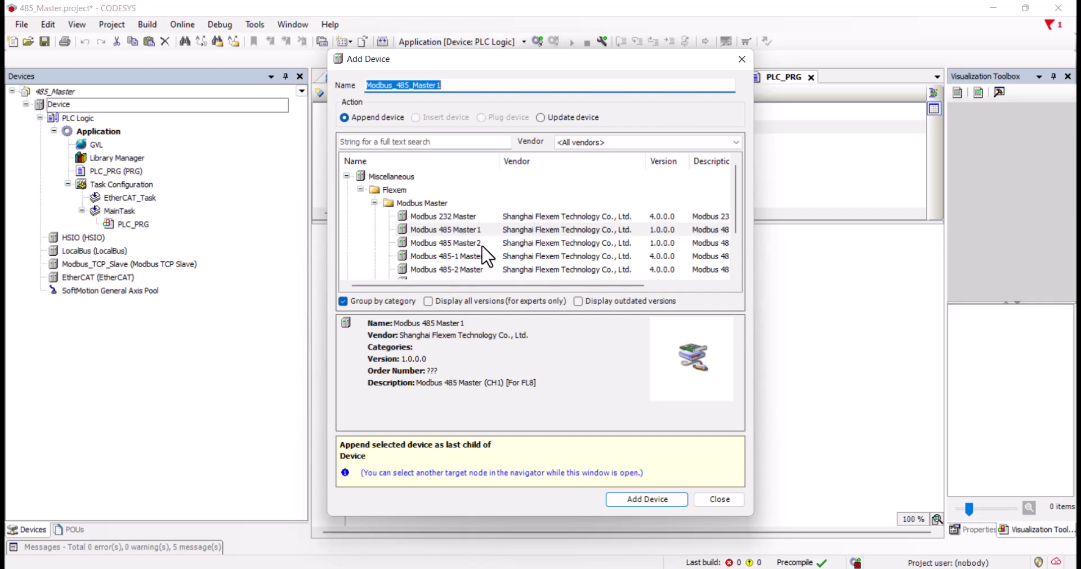
left_click_drag(438, 285, 540, 285)
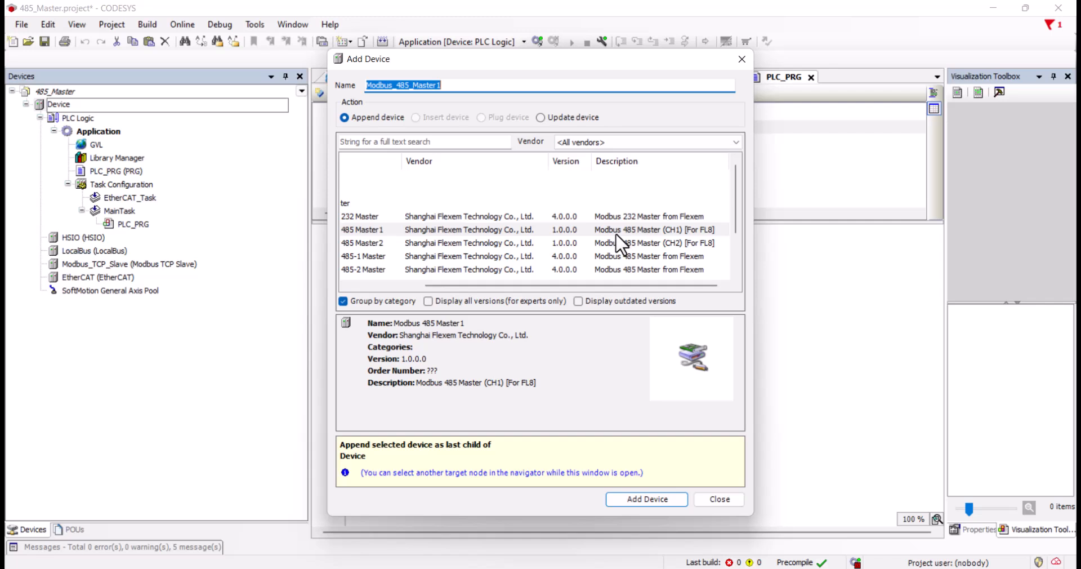
left_click_drag(607, 283, 579, 284)
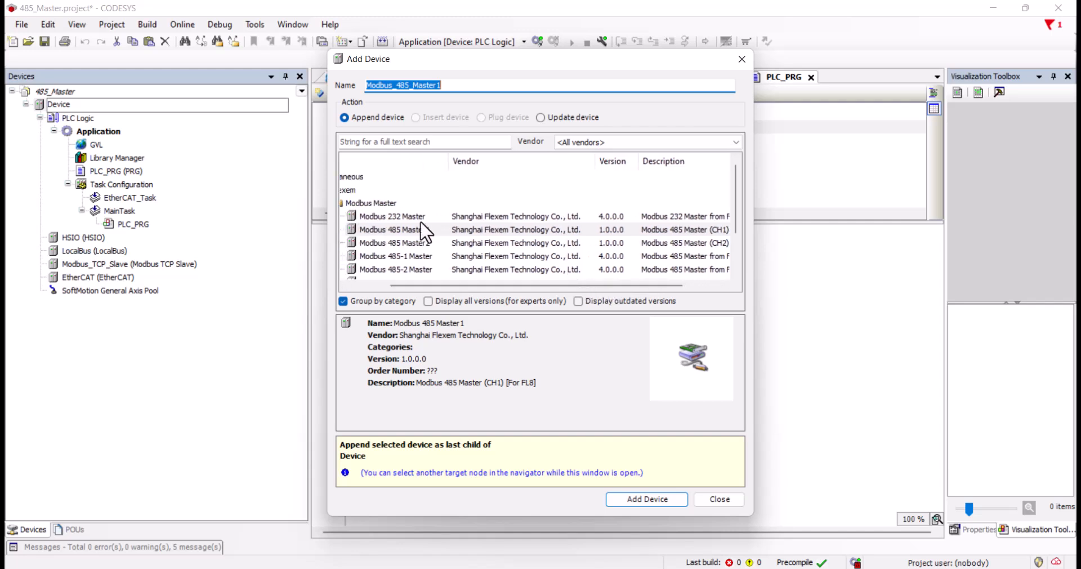
left_click(405, 228)
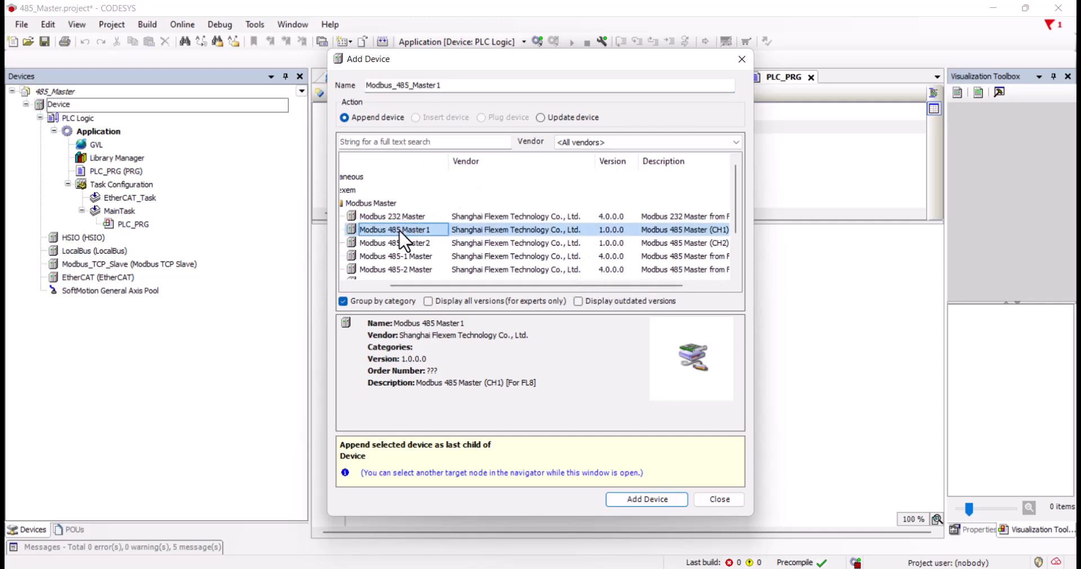
left_click(658, 496)
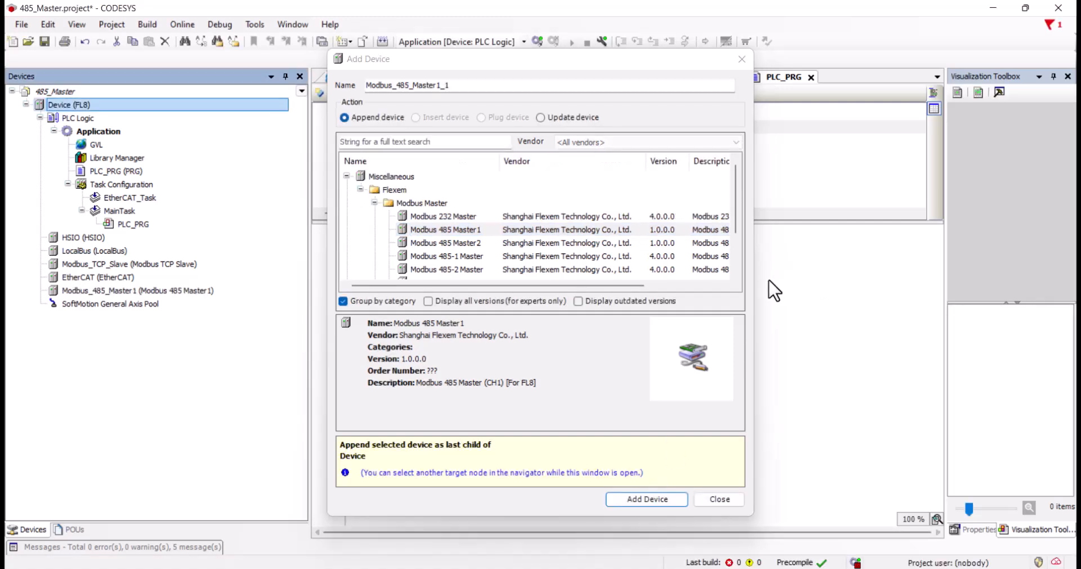
Step: Append a Modbus 485 Device under Modbus_485_Master1
left_click(138, 289)
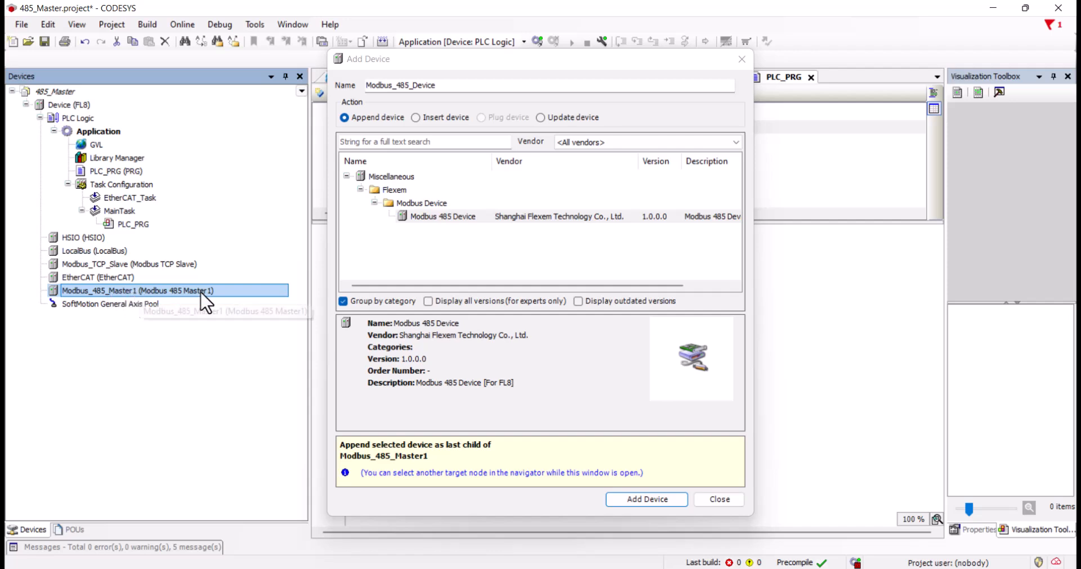
left_click(441, 218)
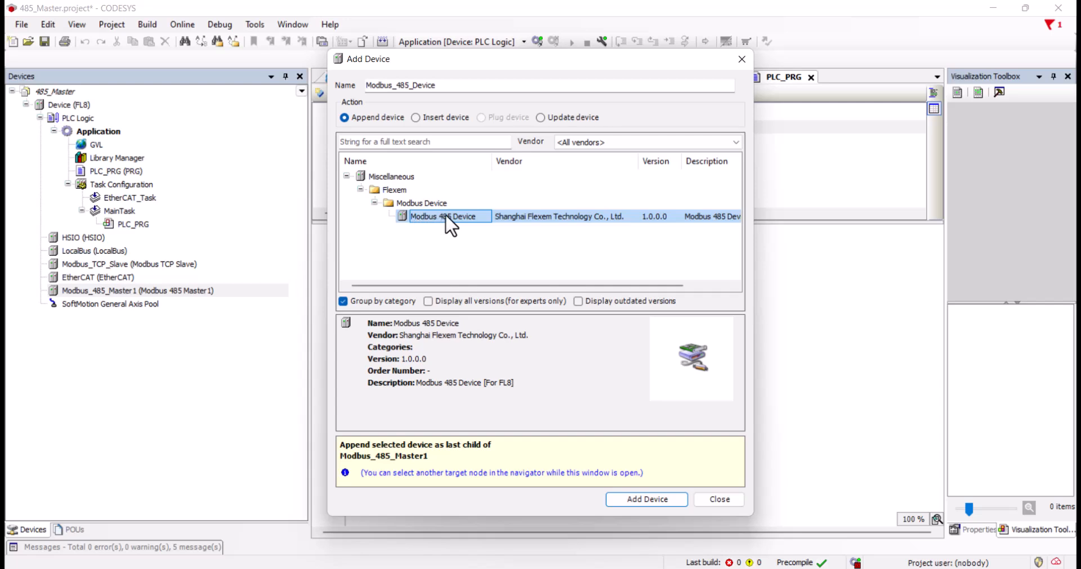
left_click(628, 499)
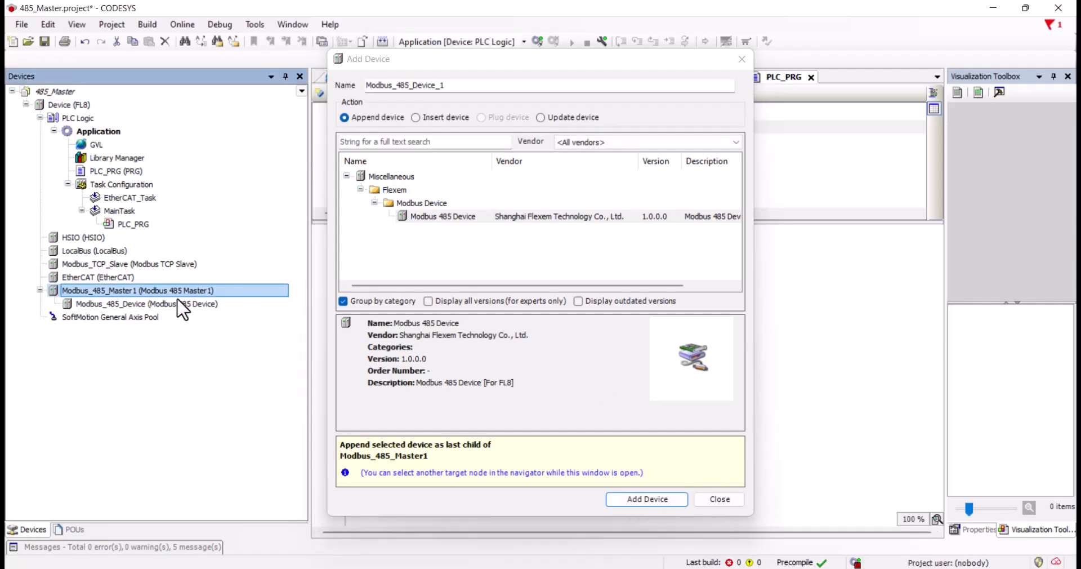
Step: Append a Read Coils channel under Modbus_485_Device
left_click(178, 302)
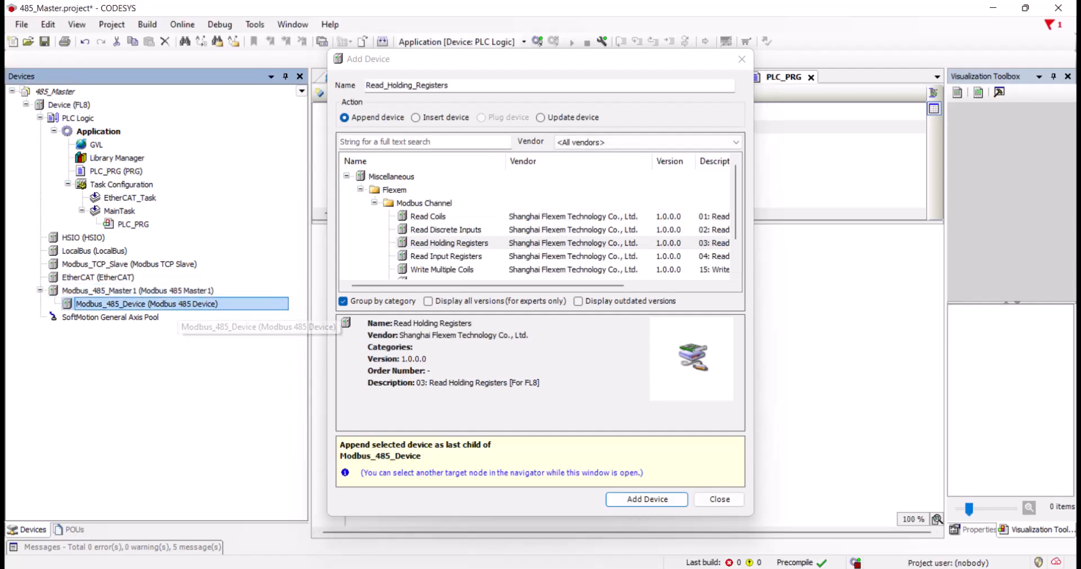
left_click(436, 216)
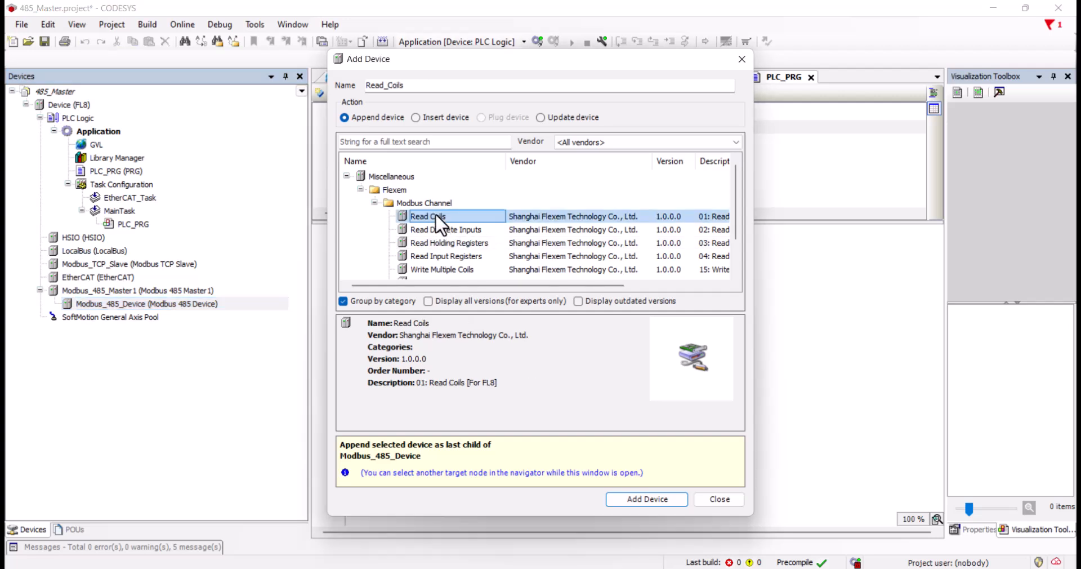
left_click(631, 498)
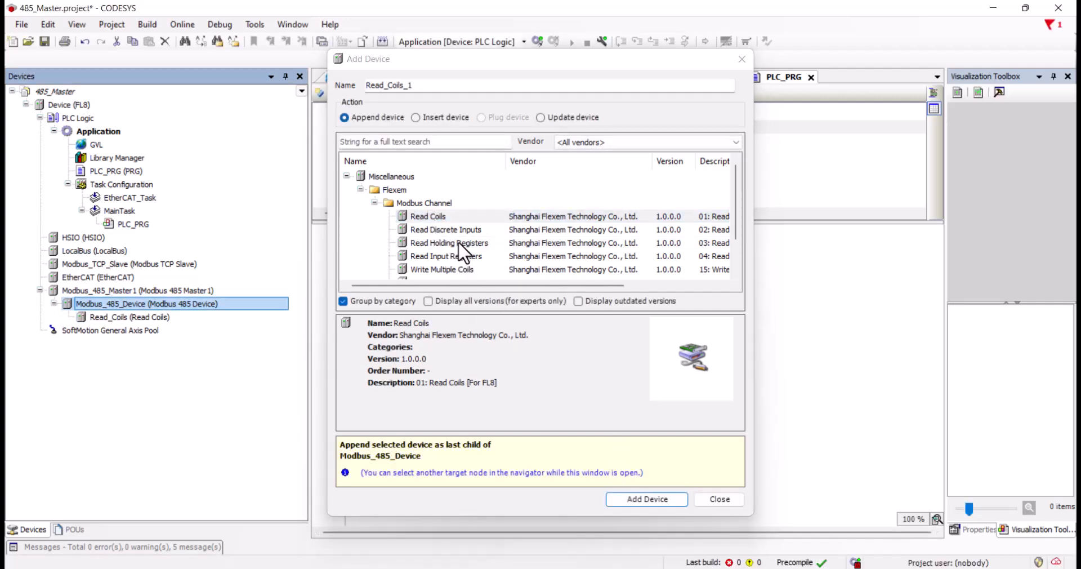
Step: Append a Read Holding Registers channel and a Write Multiple Coils channel under Modbus_485_Device
left_click(458, 241)
left_click(623, 498)
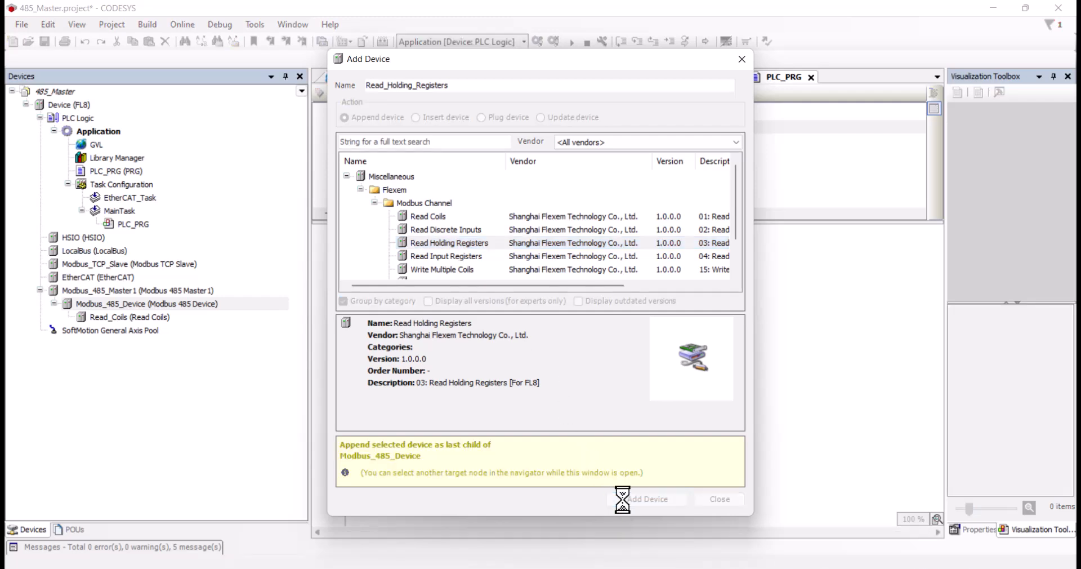
scroll(375, 266, "down", 1)
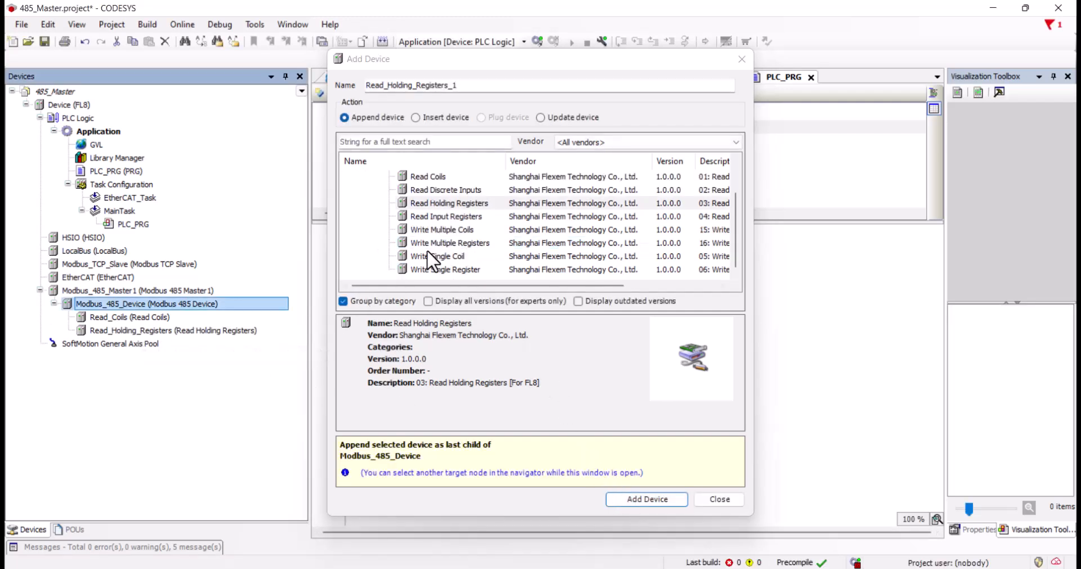
left_click(442, 230)
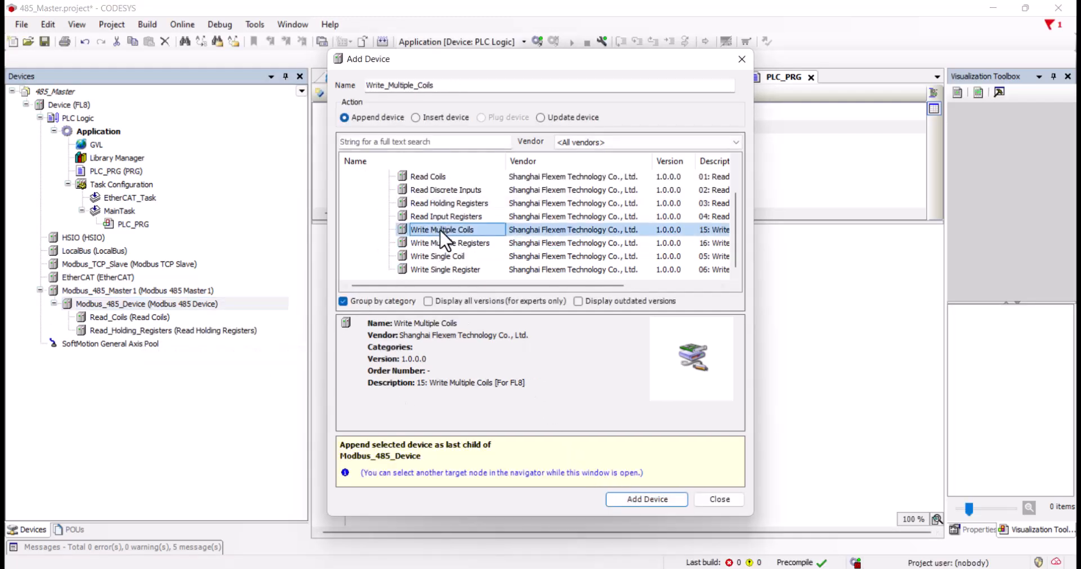
left_click(638, 503)
Step: Append a Write Multiple Registers channel under Modbus_485_Device and finish adding devices
left_click(472, 246)
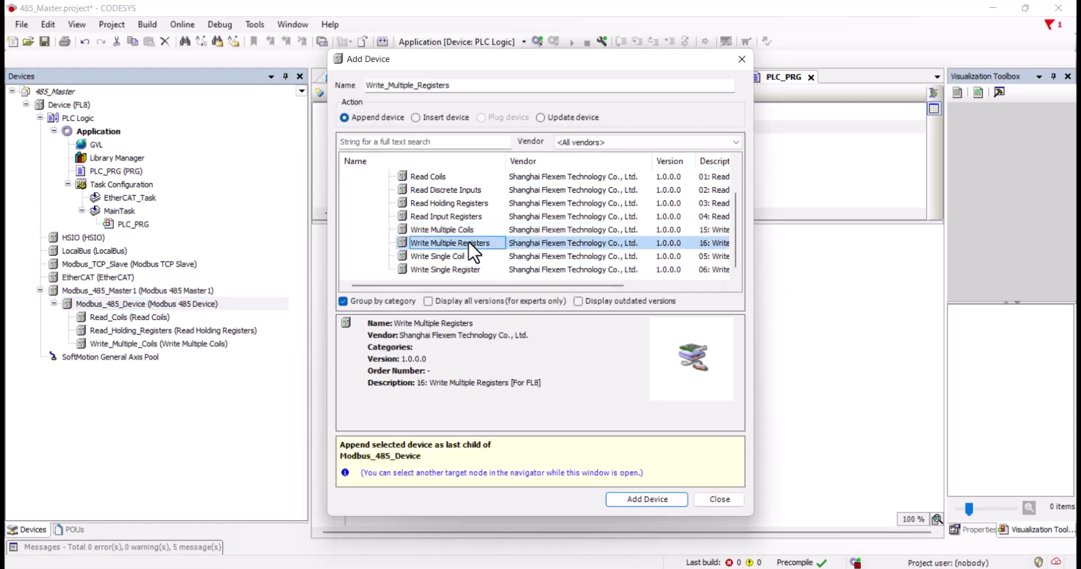
left_click(634, 498)
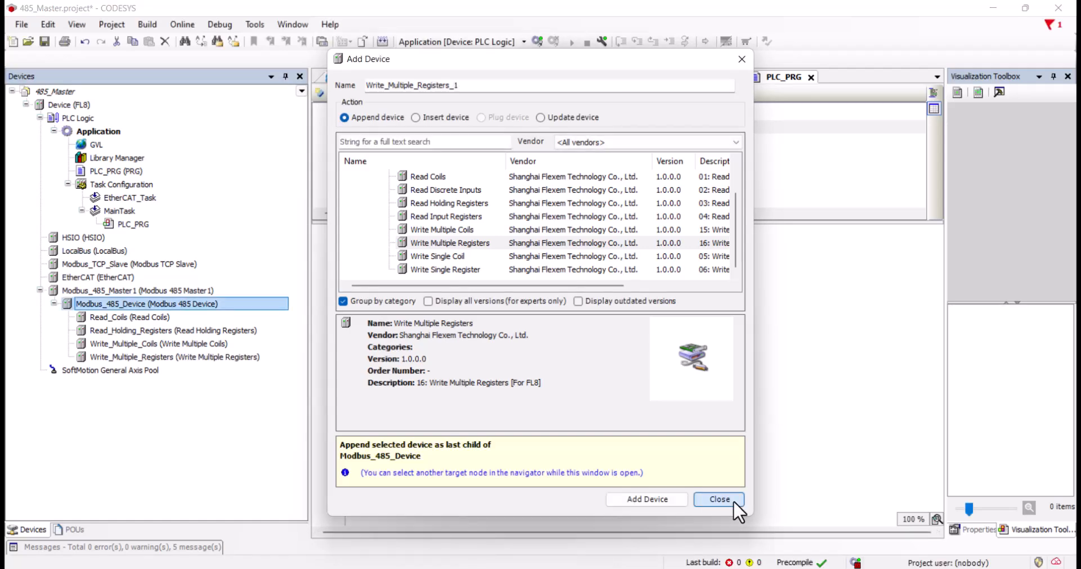
left_click(720, 498)
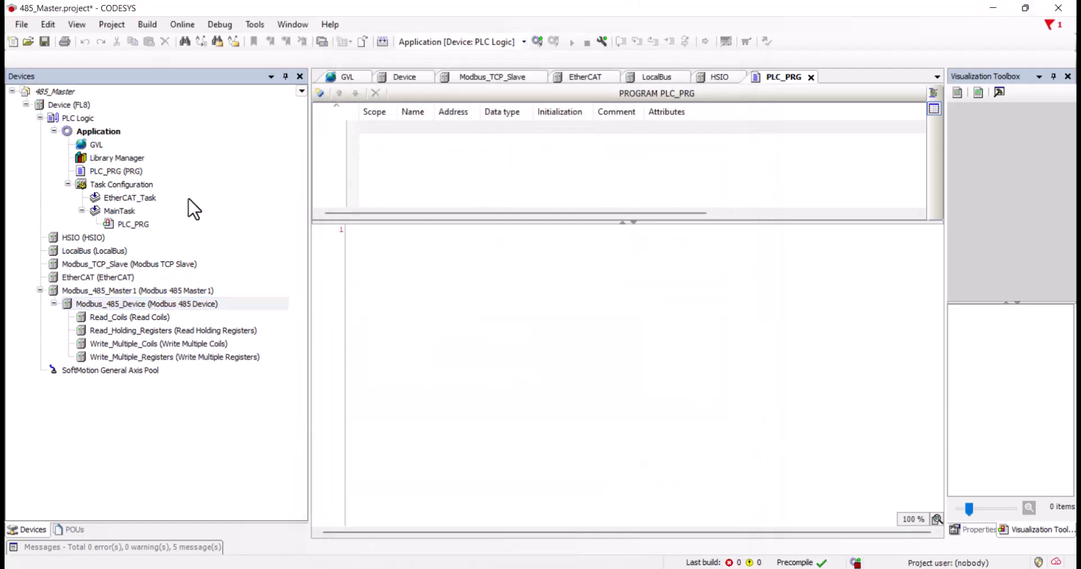
Step: Open the Modbus_485_Master1 parameters and set Parity to None
left_click(175, 289)
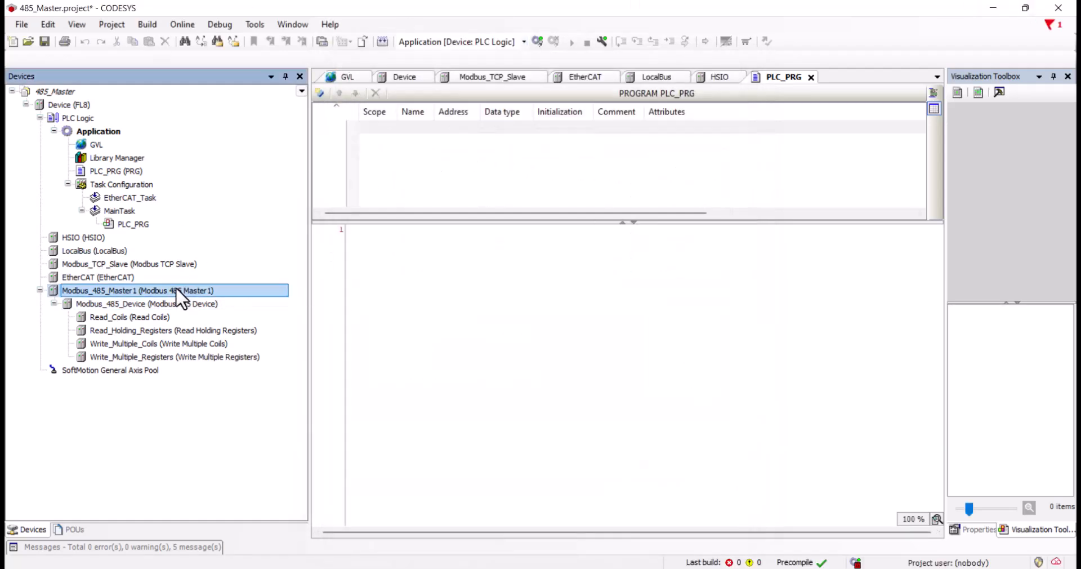
double_click(80, 292)
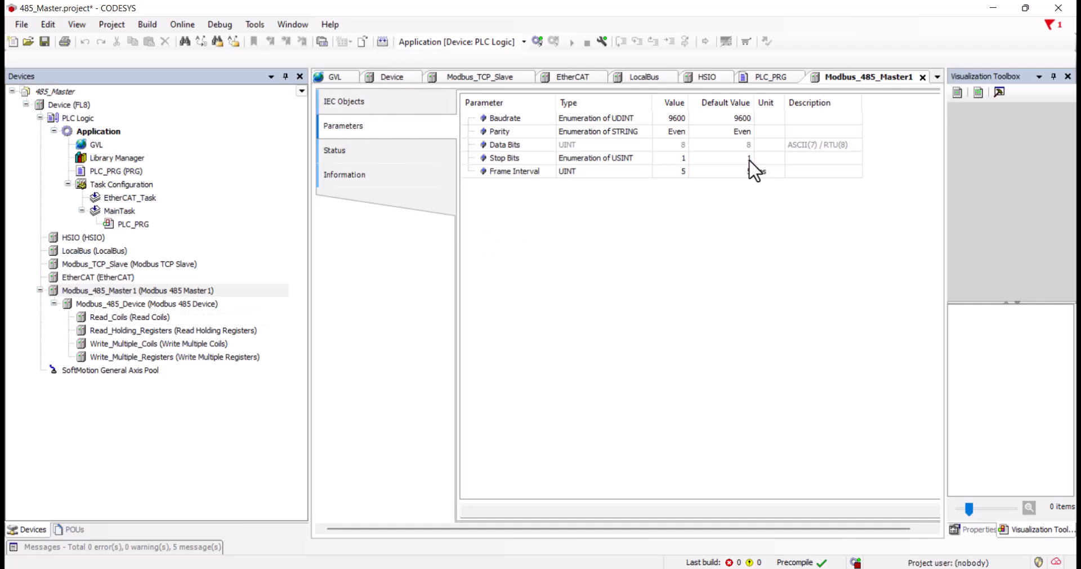
double_click(671, 116)
double_click(668, 131)
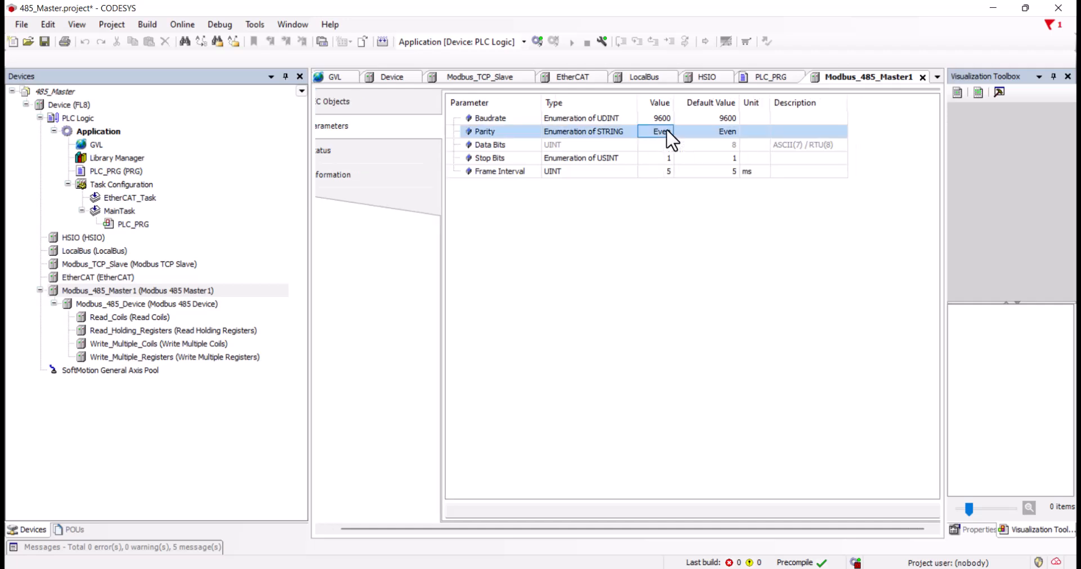
left_click(666, 132)
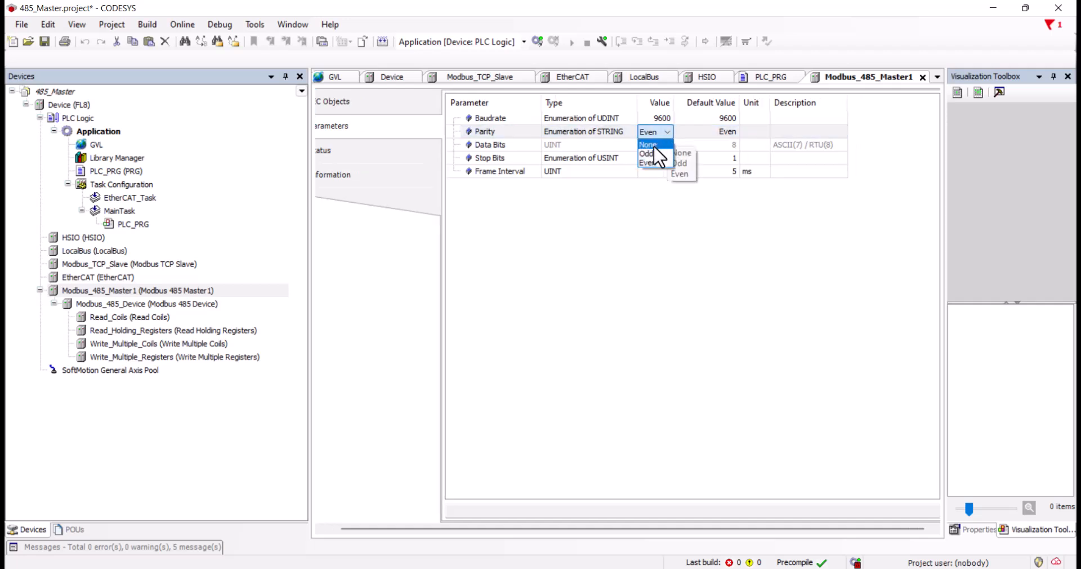
left_click(653, 144)
Step: Set the Baudrate of Modbus_485_Master1 to 19200
double_click(663, 117)
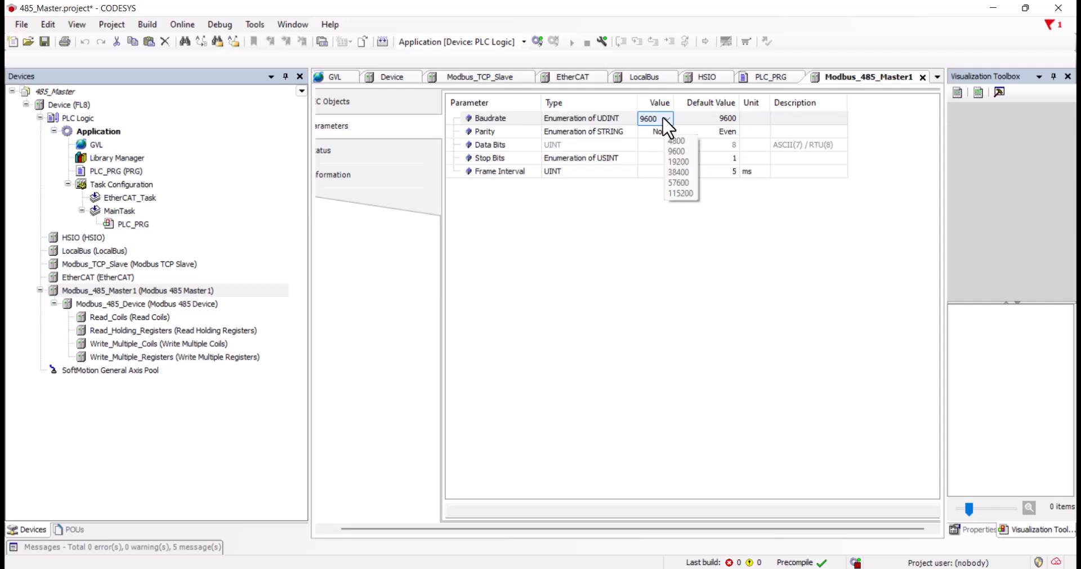
left_click(662, 120)
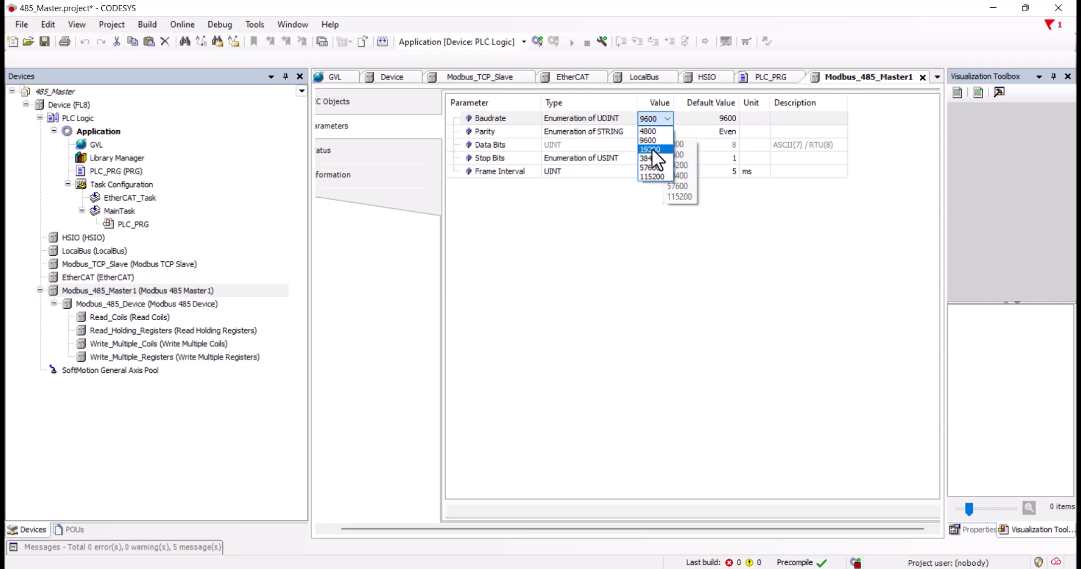
left_click(651, 148)
left_click(667, 118)
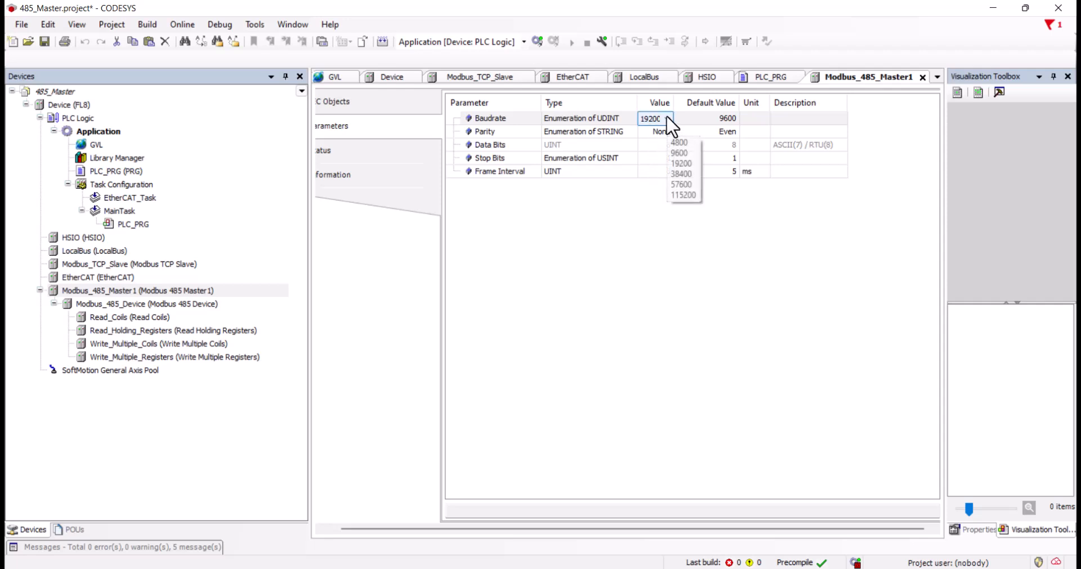
left_click(642, 191)
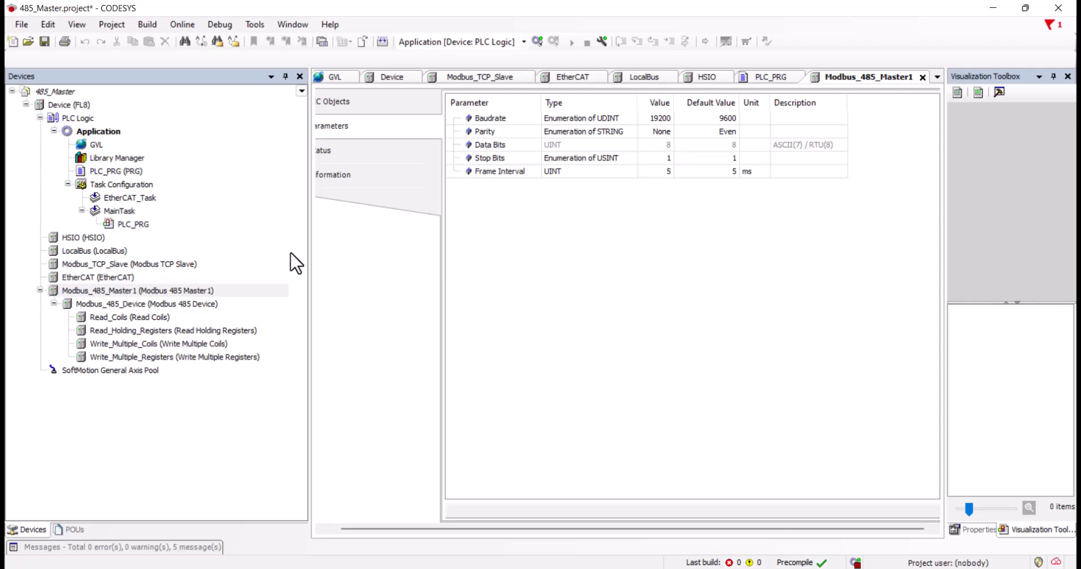
Step: Open the Read_Coils channel parameters and set Length to 20
double_click(137, 318)
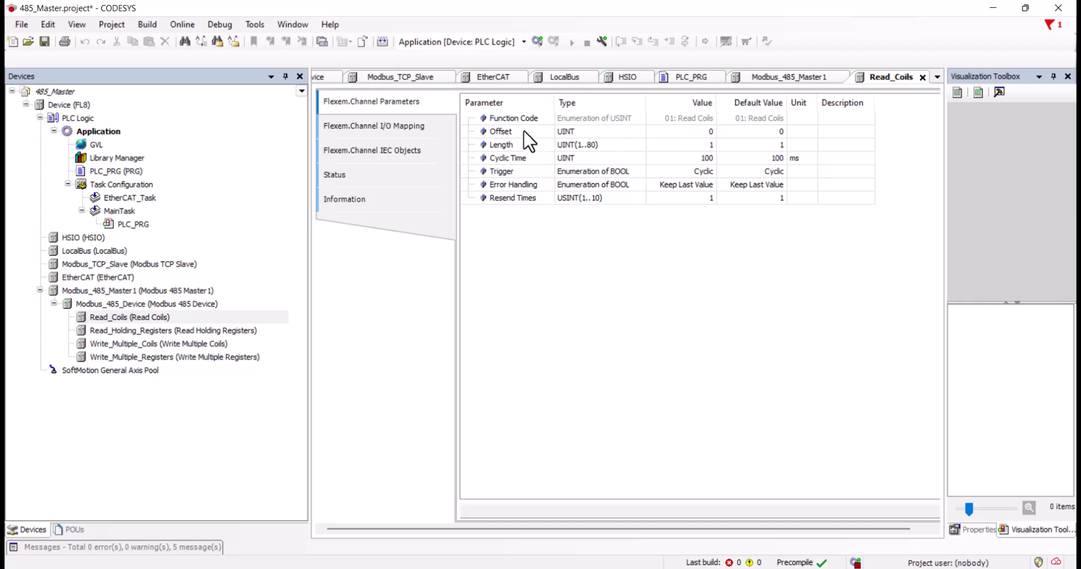
left_click(665, 133)
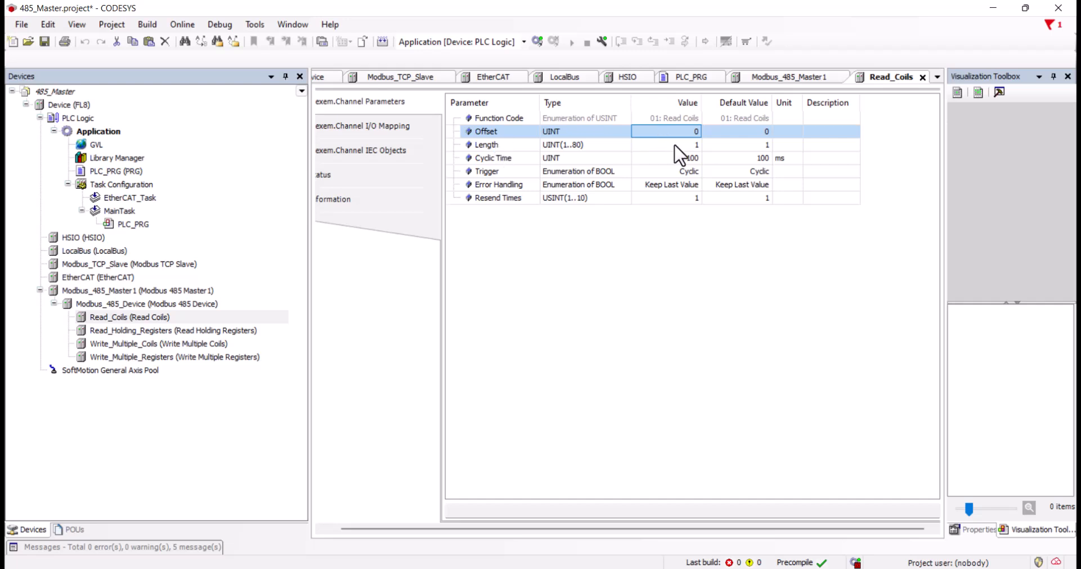
left_click(679, 146)
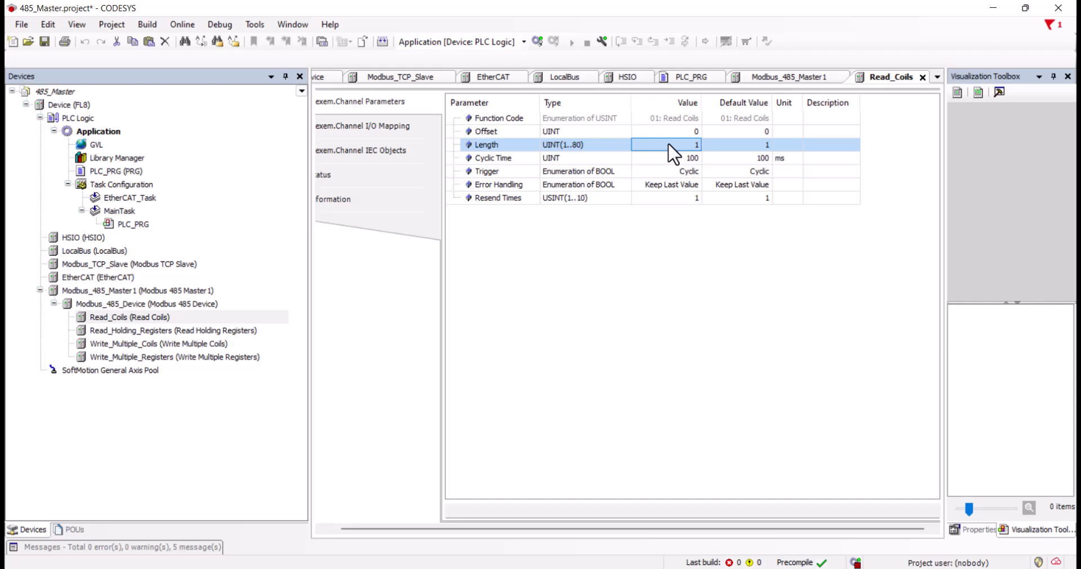
left_click(673, 150)
type("20")
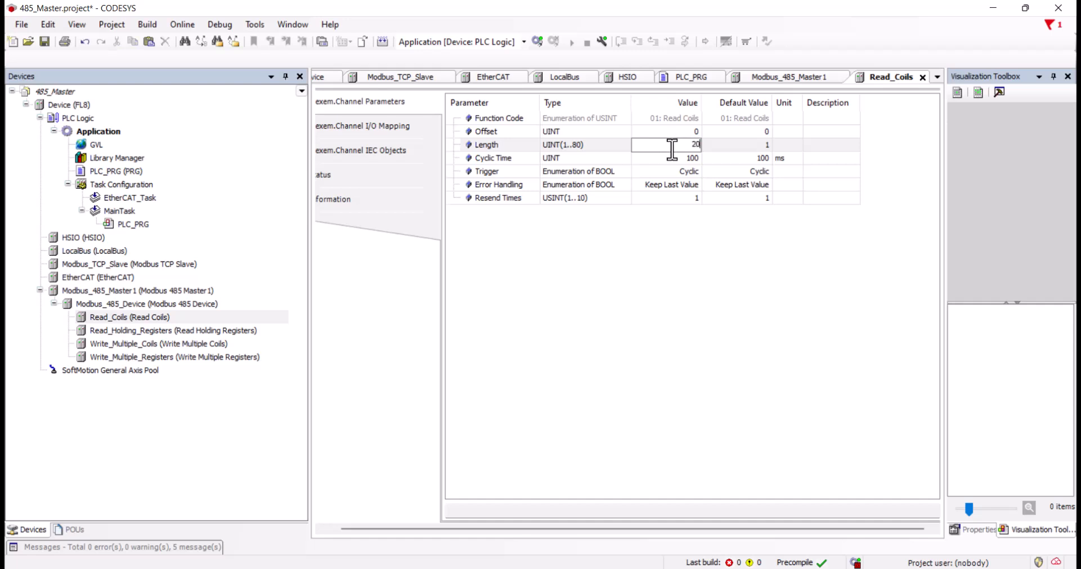
left_click(647, 160)
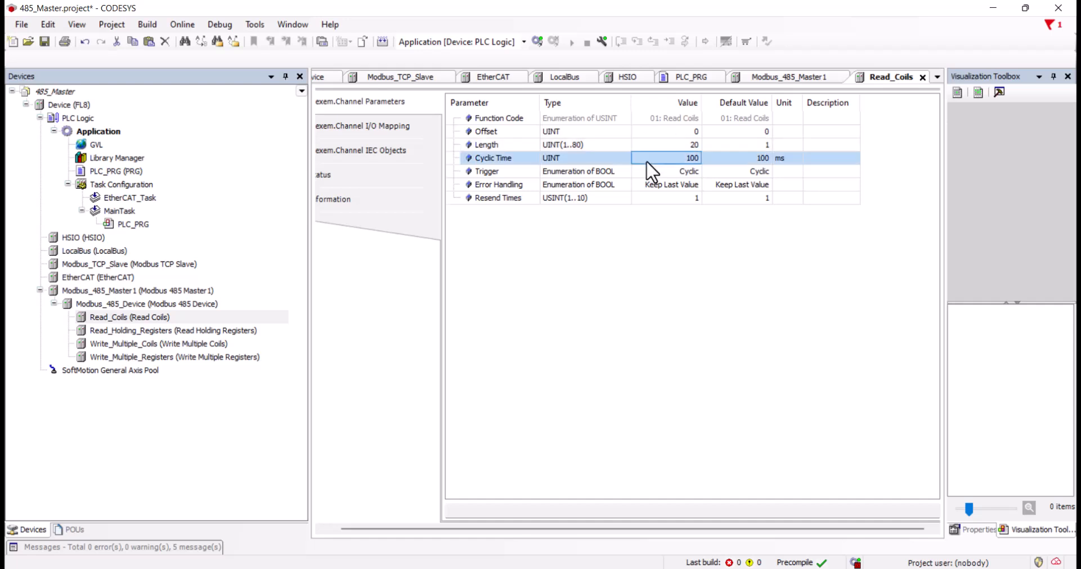
key("Up")
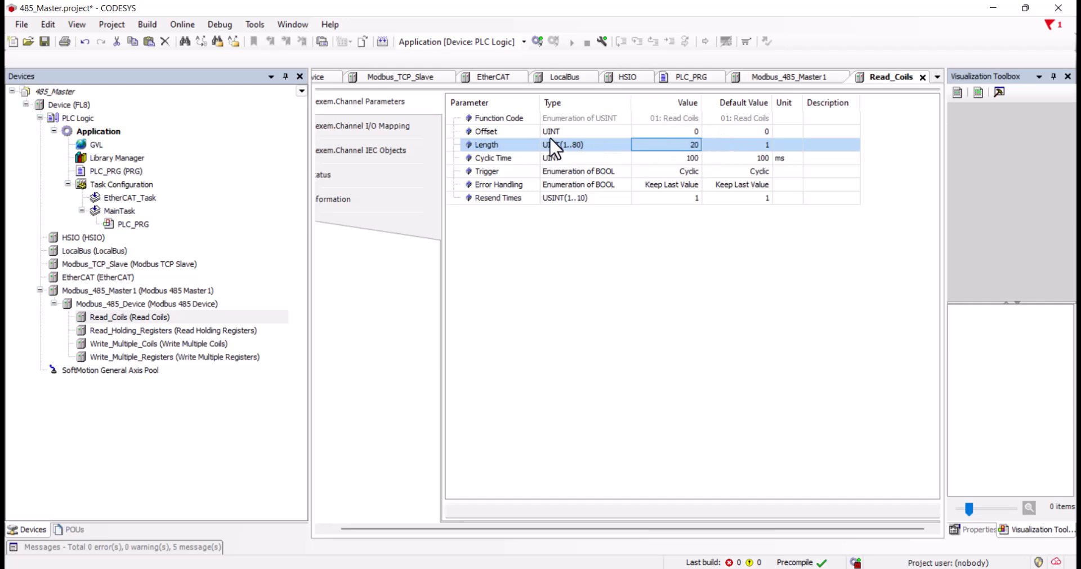
Step: Try a Length of 80 on the Read_Coils channel and return it to 20
left_click(490, 145)
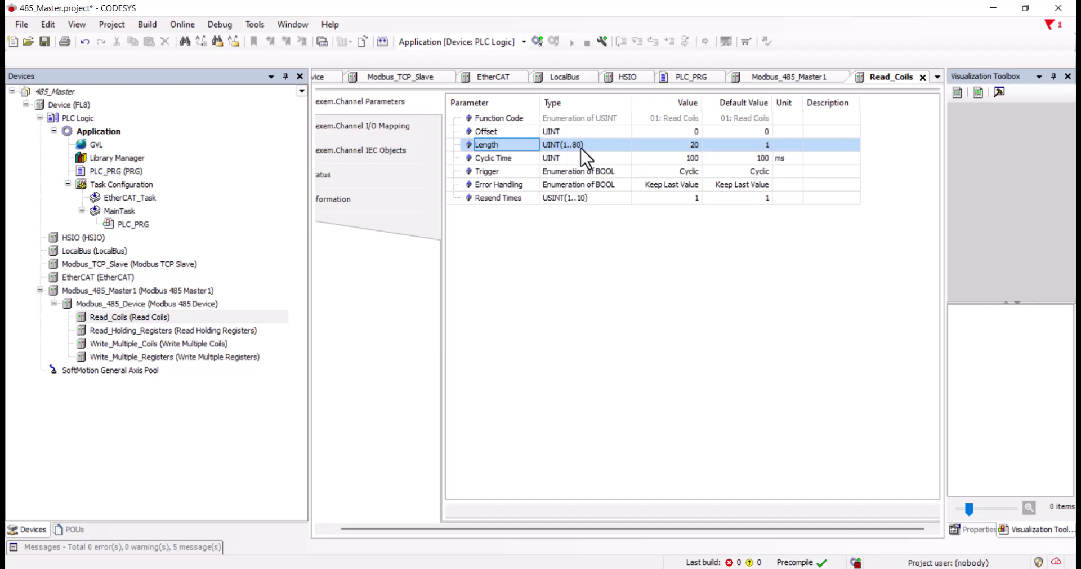
double_click(697, 144)
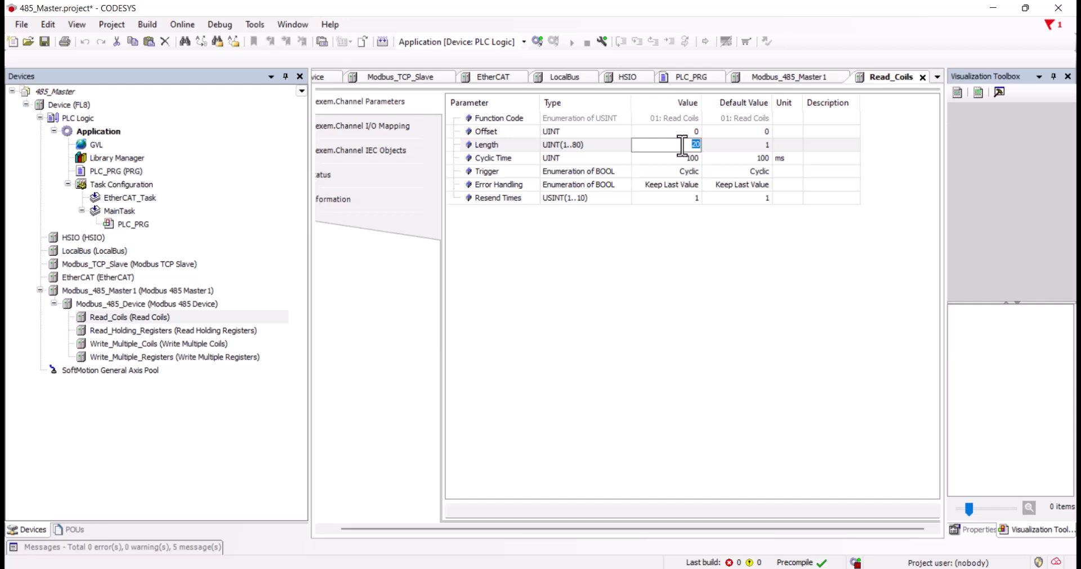
type("80")
key("Return")
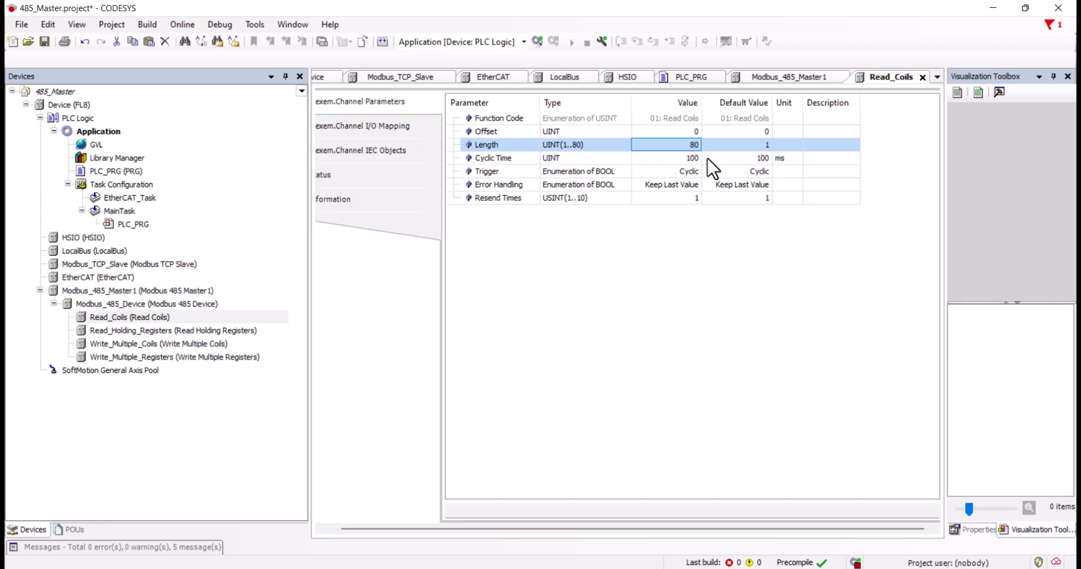
double_click(691, 144)
type("2")
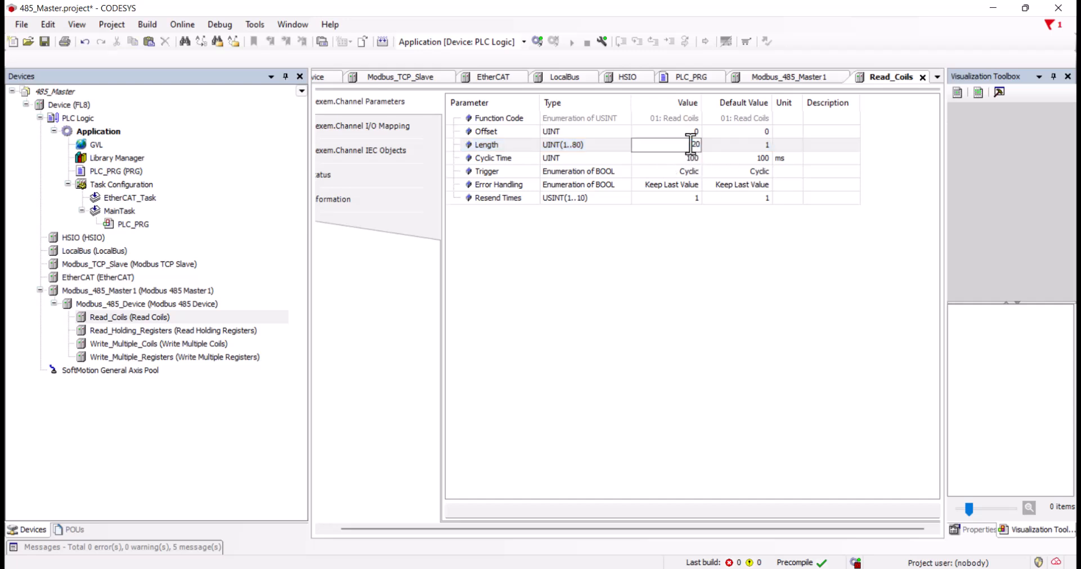
key("Return")
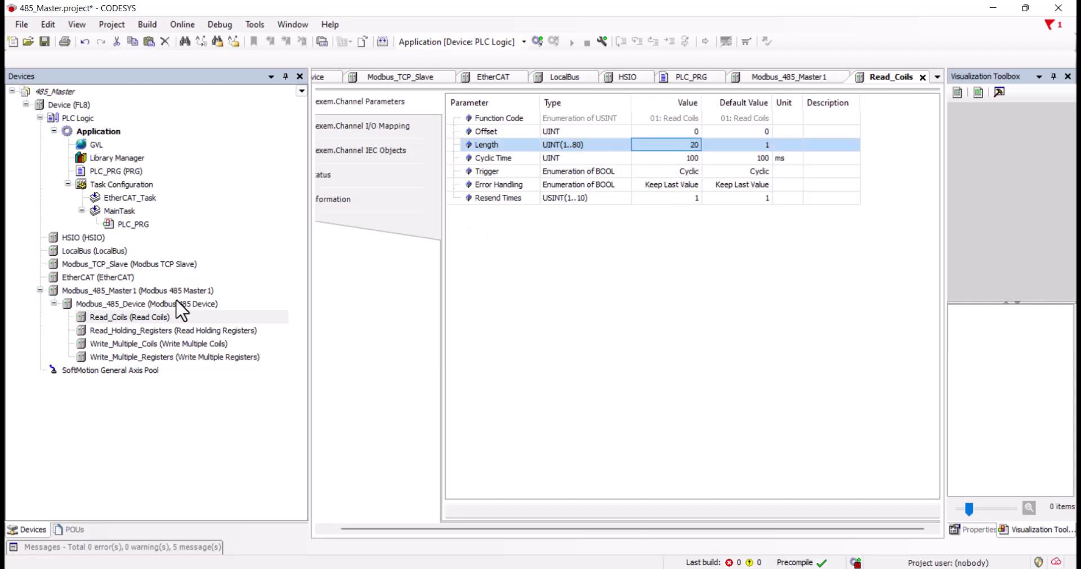
Step: Open the Read_Holding_Registers channel parameters and set Length to 20
double_click(165, 330)
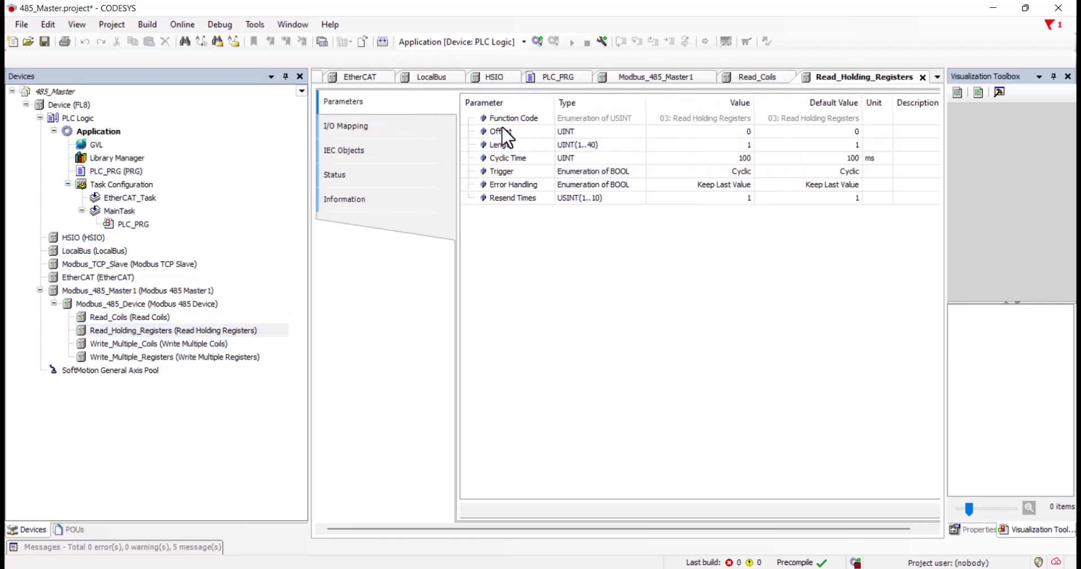
left_click(748, 131)
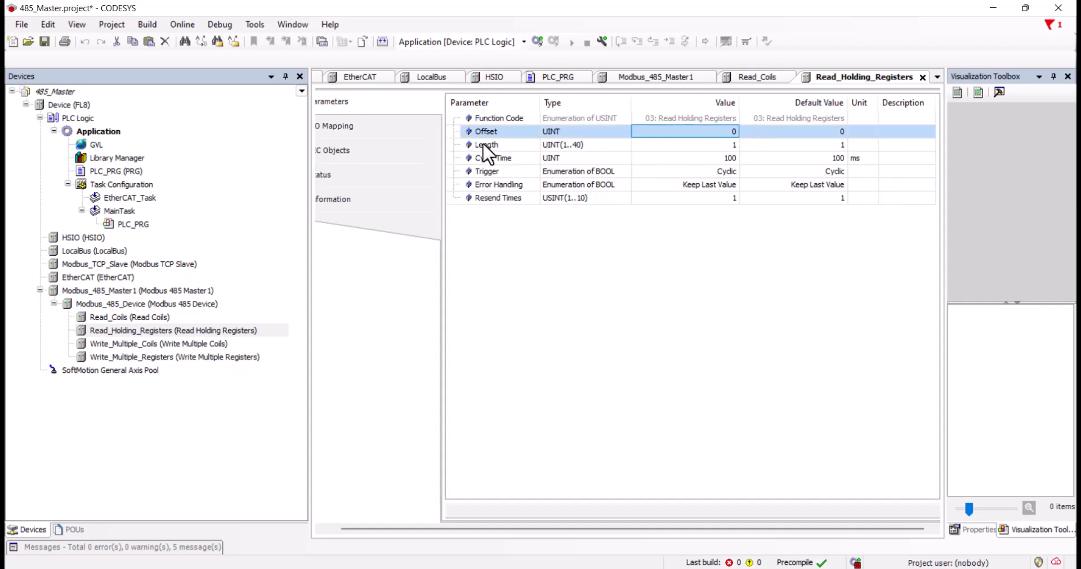
left_click(700, 146)
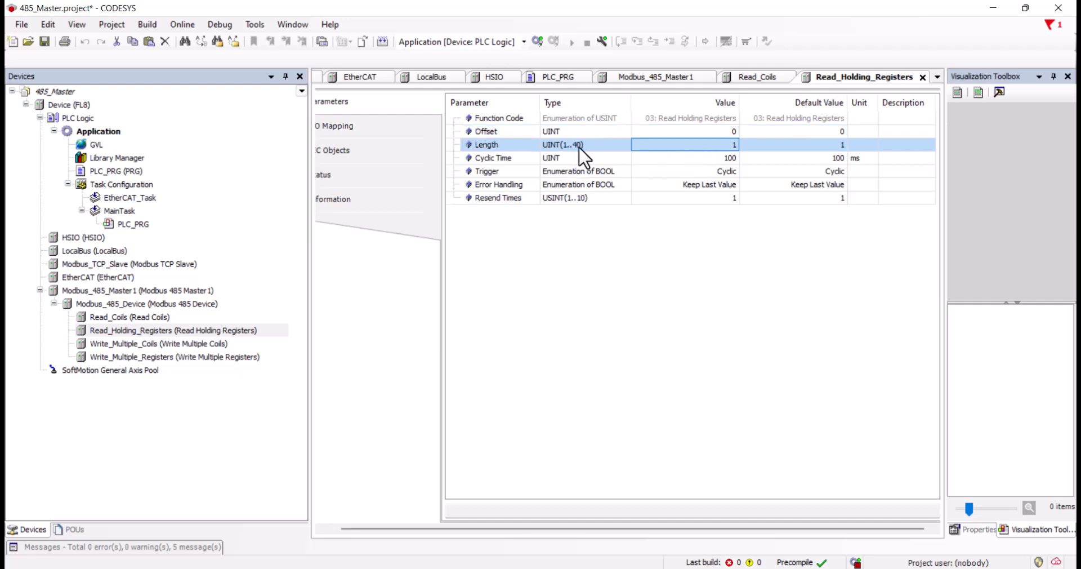
left_click(712, 145)
type("20")
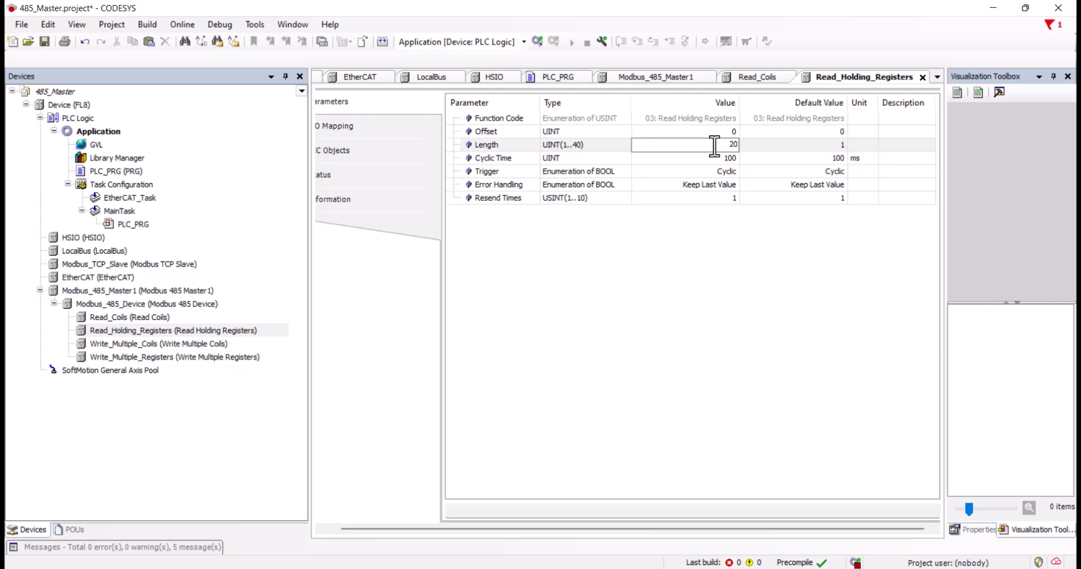
left_click(703, 289)
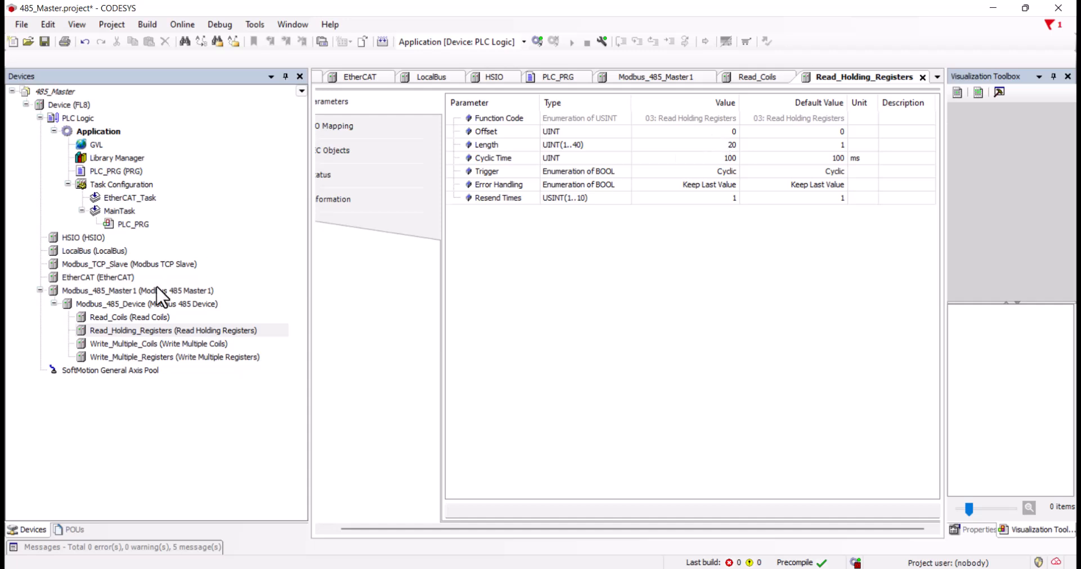
Step: Open the Write_Multiple_Coils channel parameters and set Offset to 20
left_click(165, 343)
double_click(164, 342)
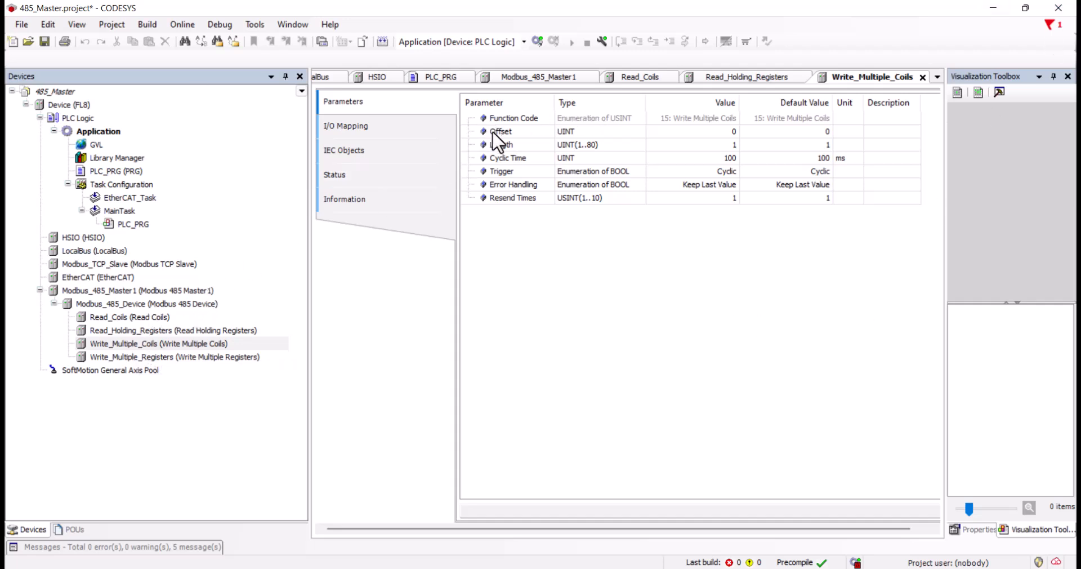
double_click(726, 132)
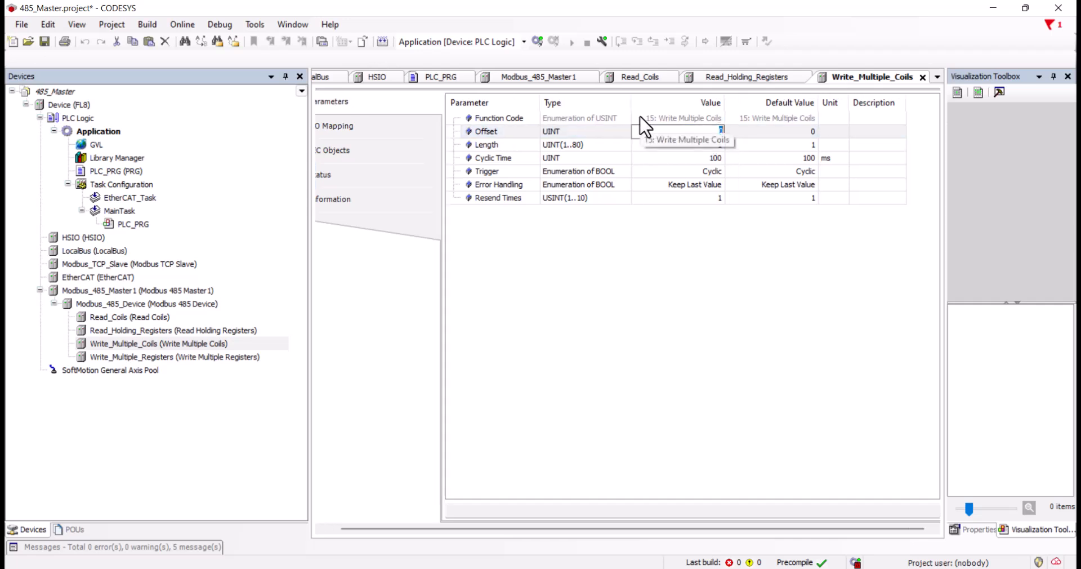
type("20")
left_click(655, 199)
Step: Compare the Read_Coils channel's offset and length with the Offset of the Write_Multiple_Coils channel
double_click(160, 317)
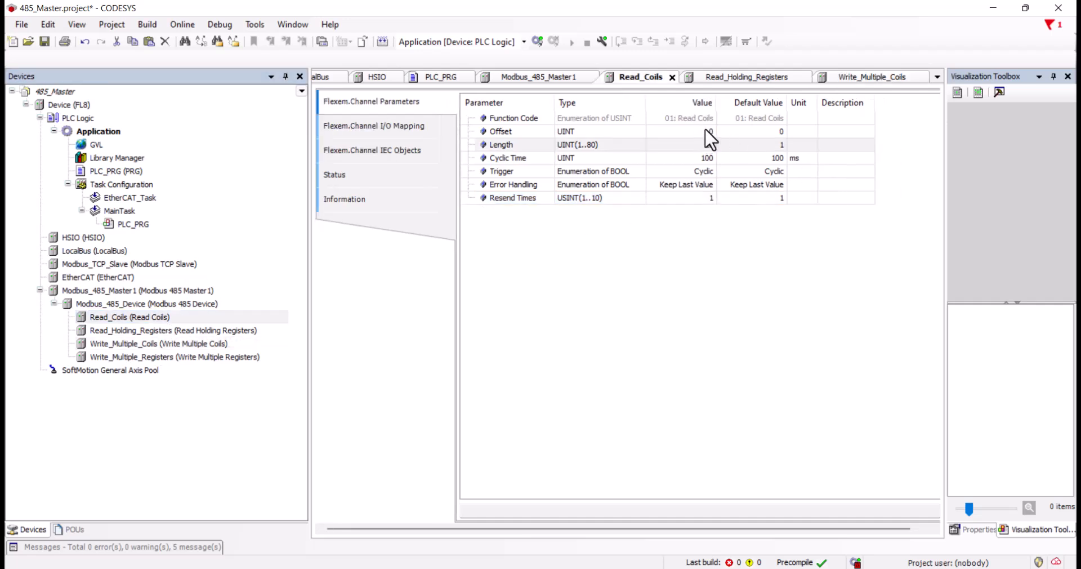
double_click(136, 343)
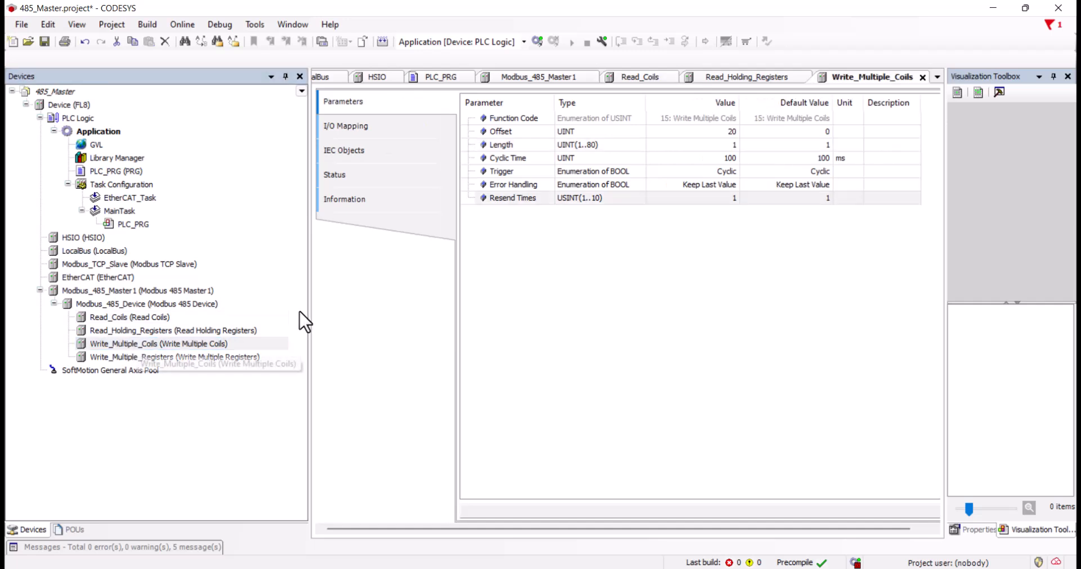
left_click(717, 134)
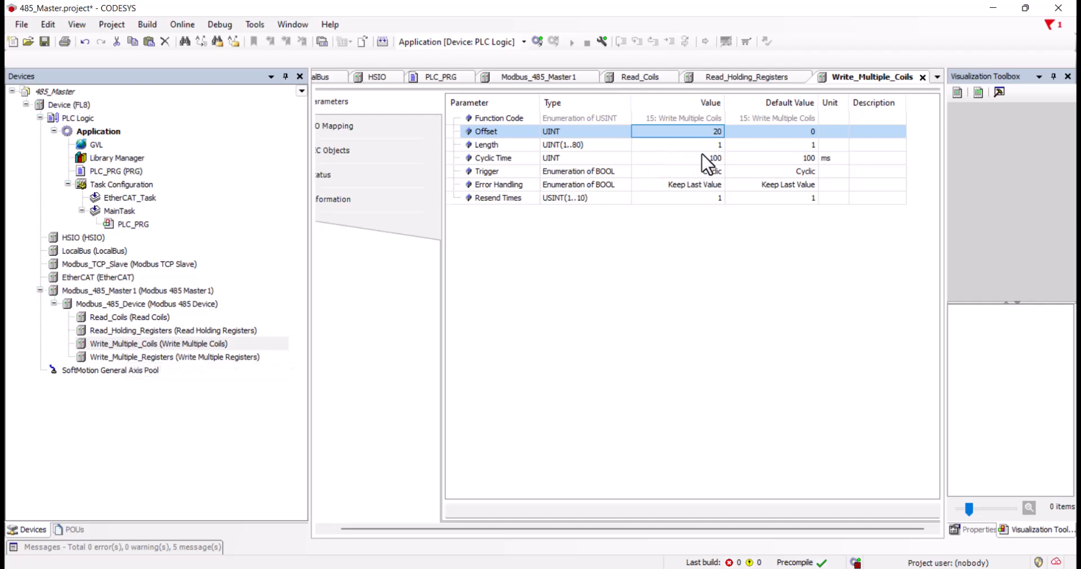
Step: Set the Length of the Write_Multiple_Coils channel to 20
double_click(714, 145)
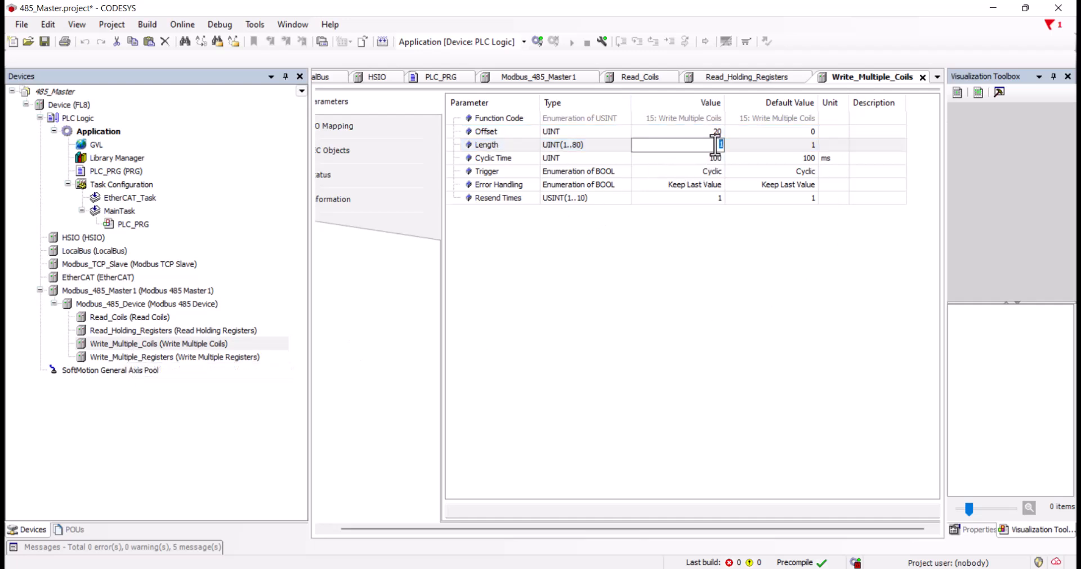
key("Return")
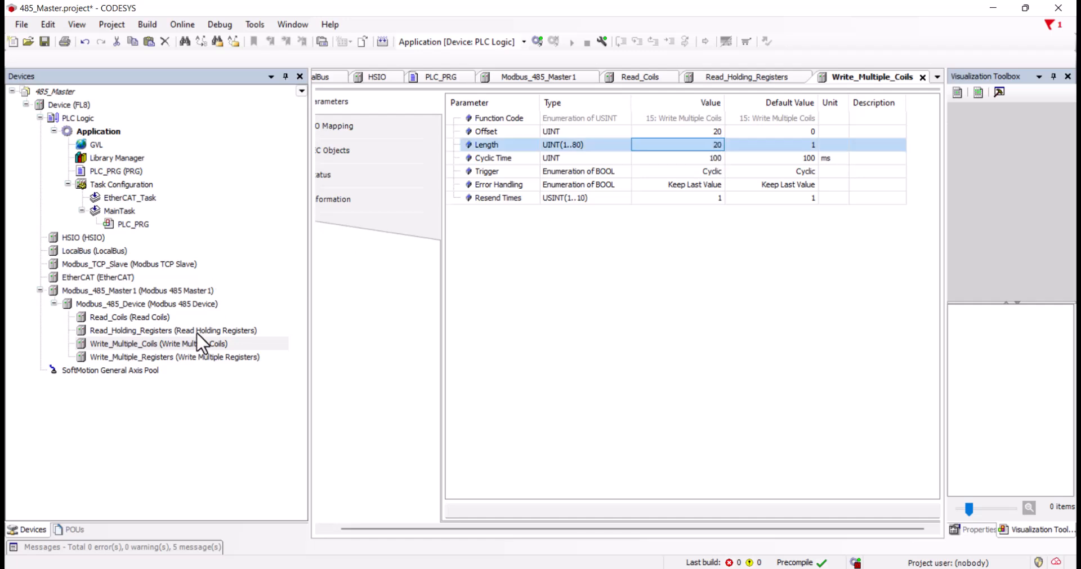
Step: Open the Write_Multiple_Registers channel parameters and set both Offset and Length to 20
double_click(174, 358)
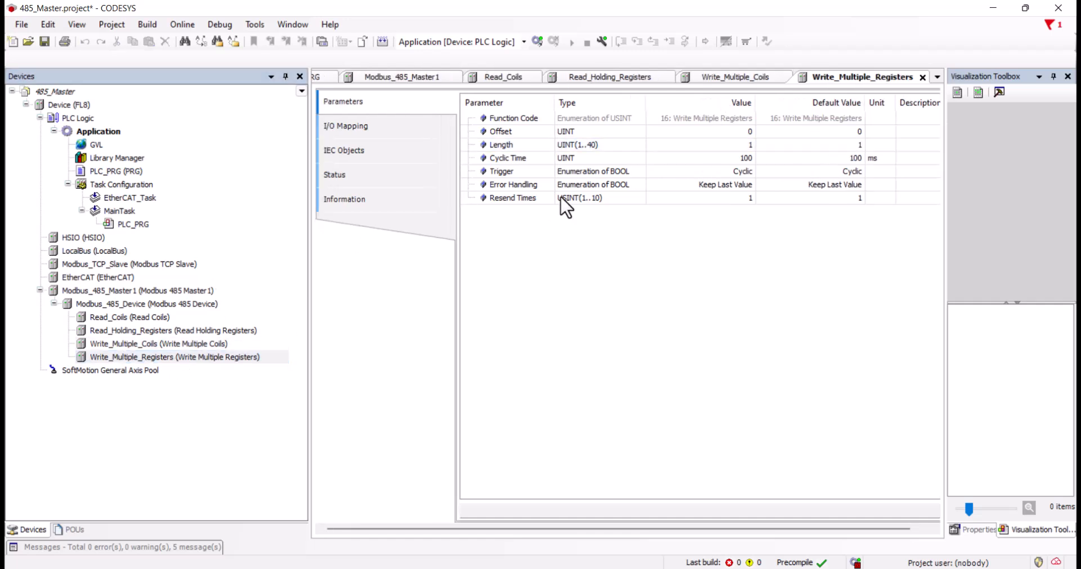
left_click(750, 131)
left_click(732, 133)
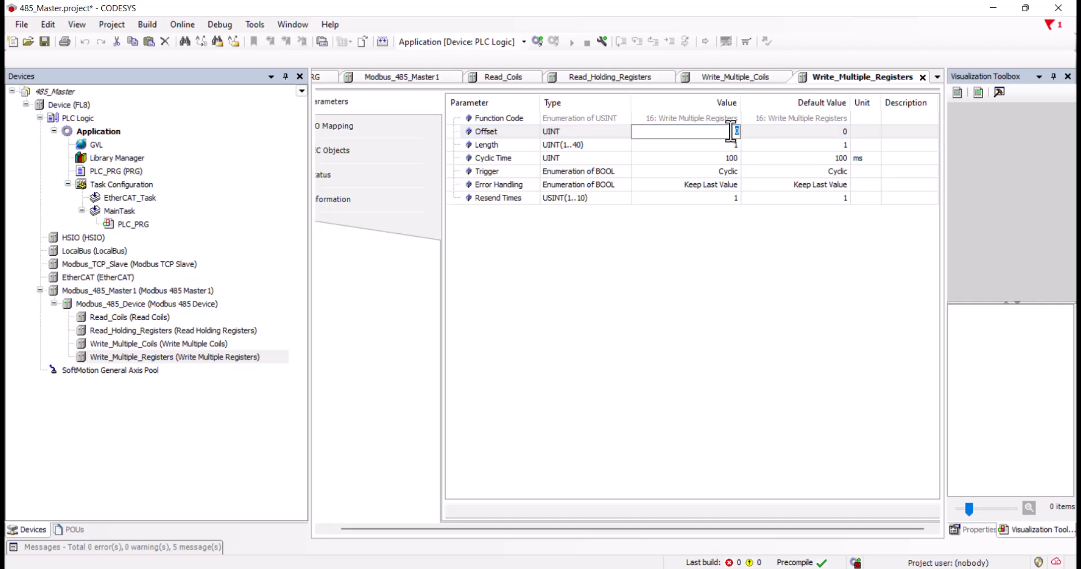
type("20")
key("Return")
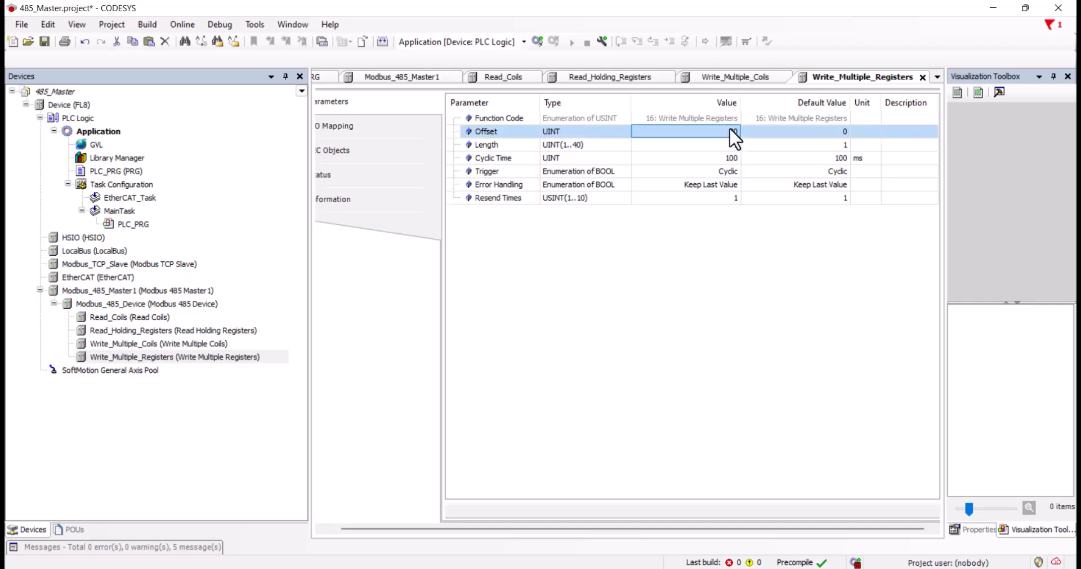
left_click(731, 144)
left_click(728, 144)
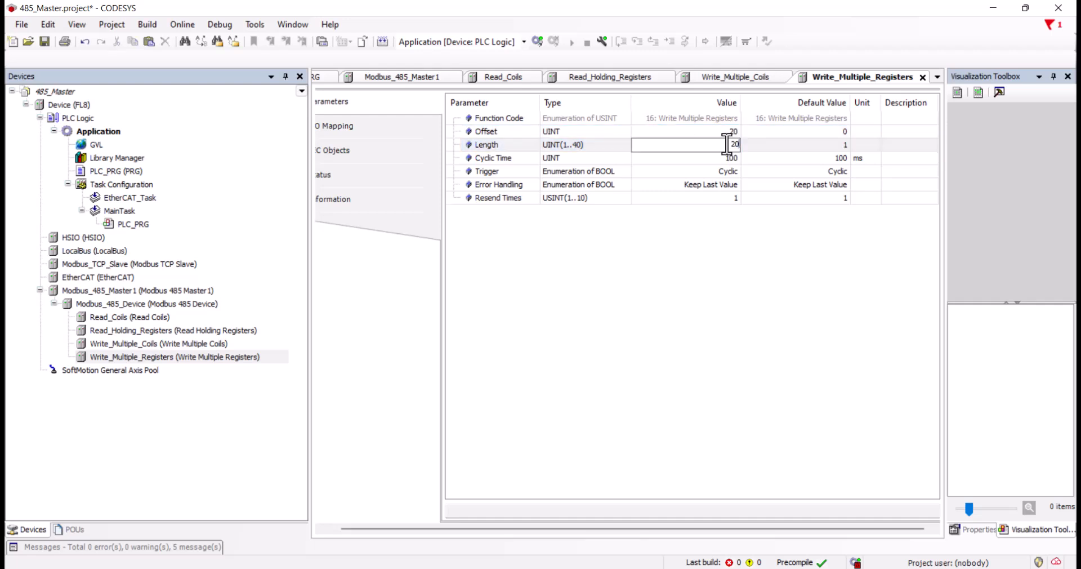
key("Return")
left_click(657, 283)
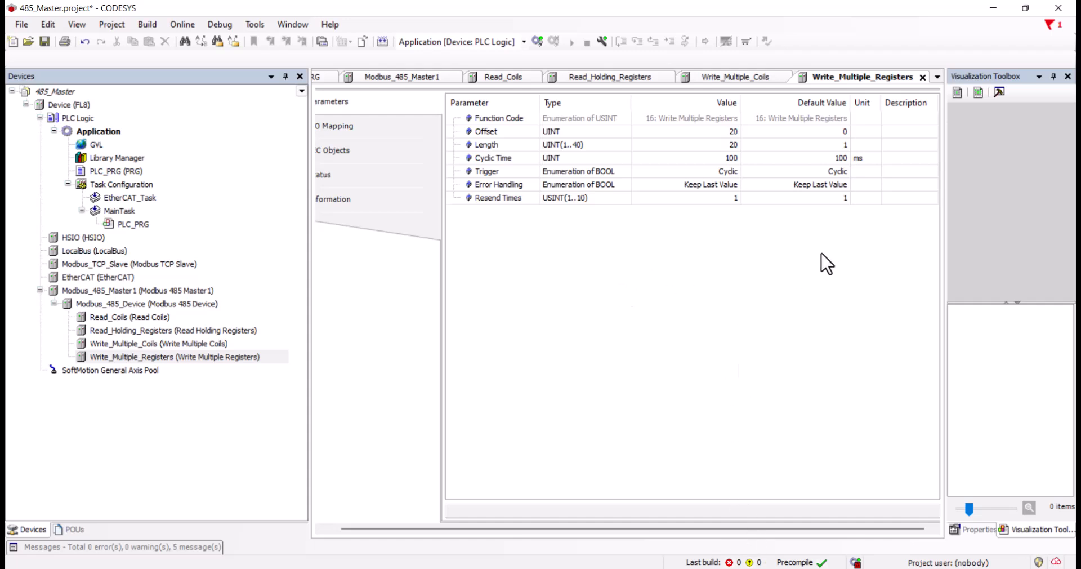
Step: Switch to the FL8_COM project in Flexem Studio, keep its project tree docked open and widen it to show full entry names
mouse_move(737, 568)
left_click(738, 568)
mouse_move(7, 122)
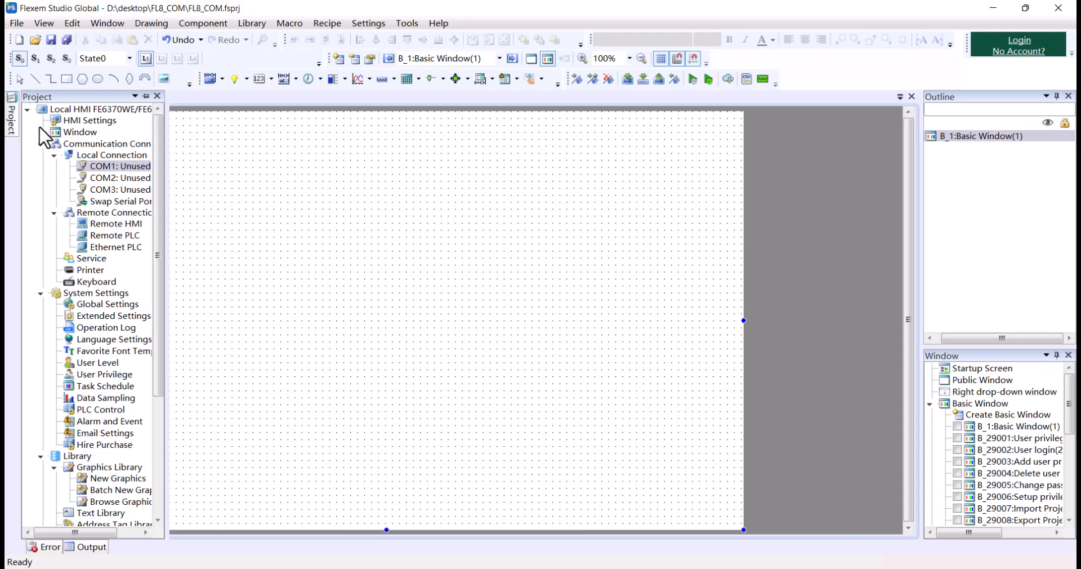
left_click(146, 98)
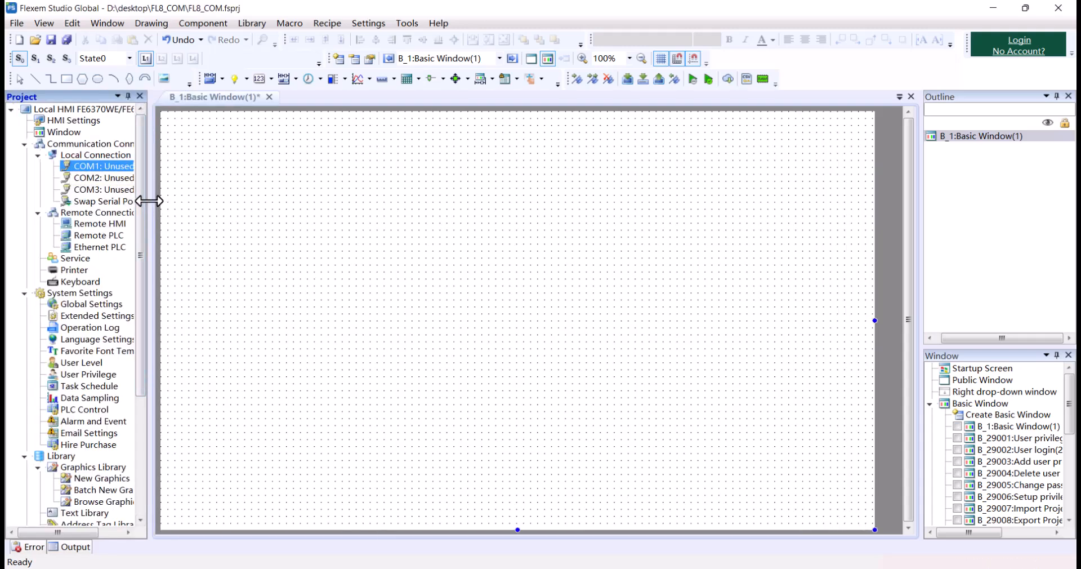
left_click_drag(145, 202, 248, 228)
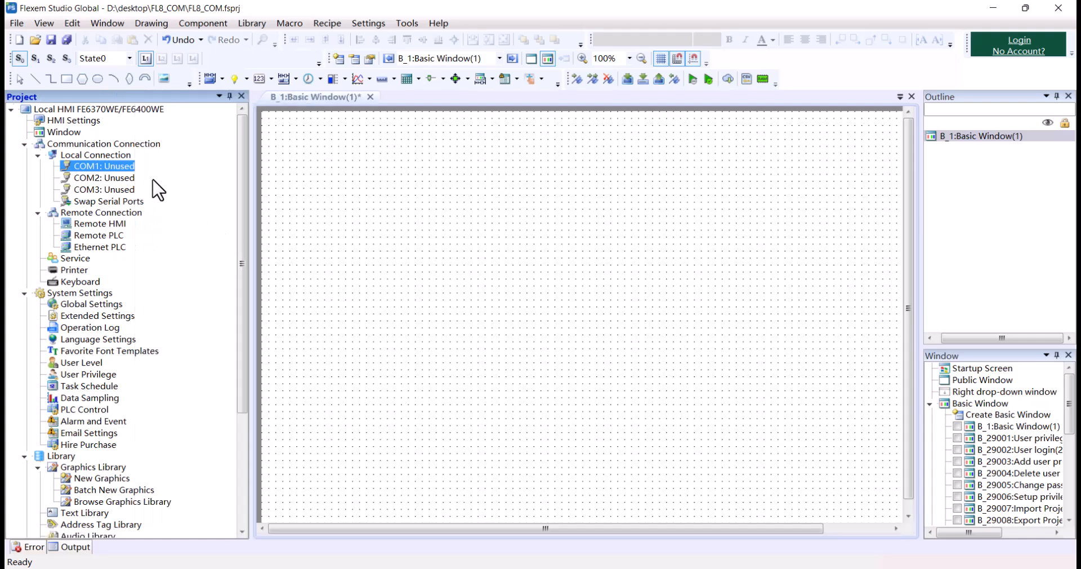
Step: Configure COM1 of the local connection as Provide Service(Slave) with the Modbus_RTU_Server device type
double_click(110, 166)
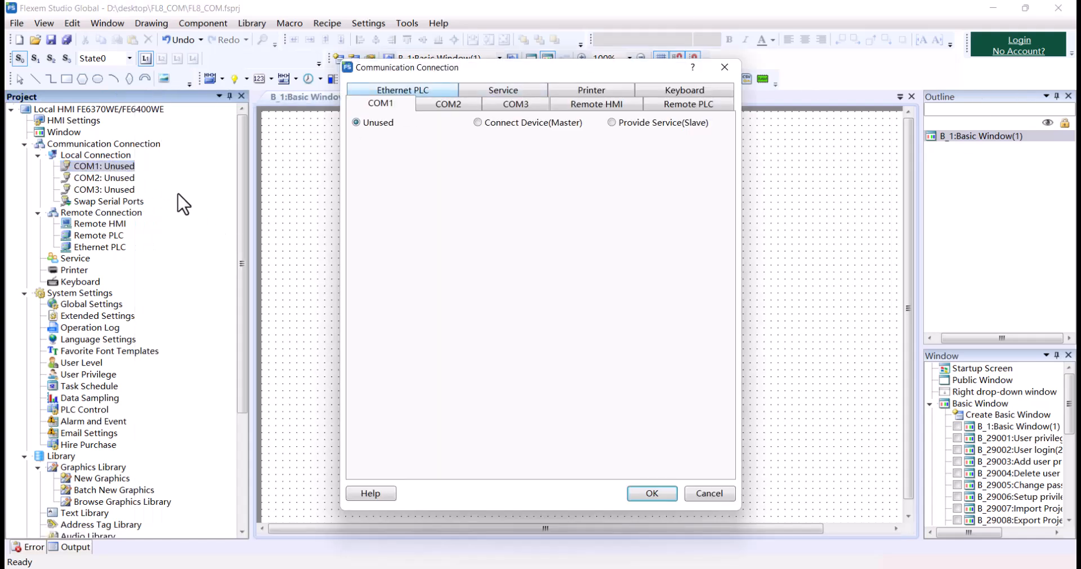
left_click(632, 128)
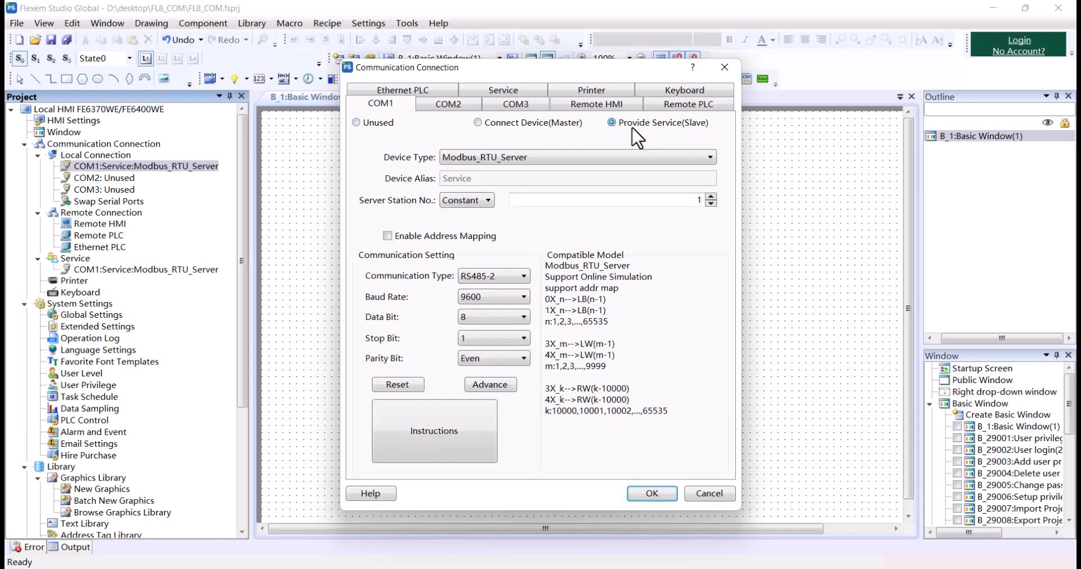
left_click(536, 159)
left_click(535, 158)
left_click(536, 158)
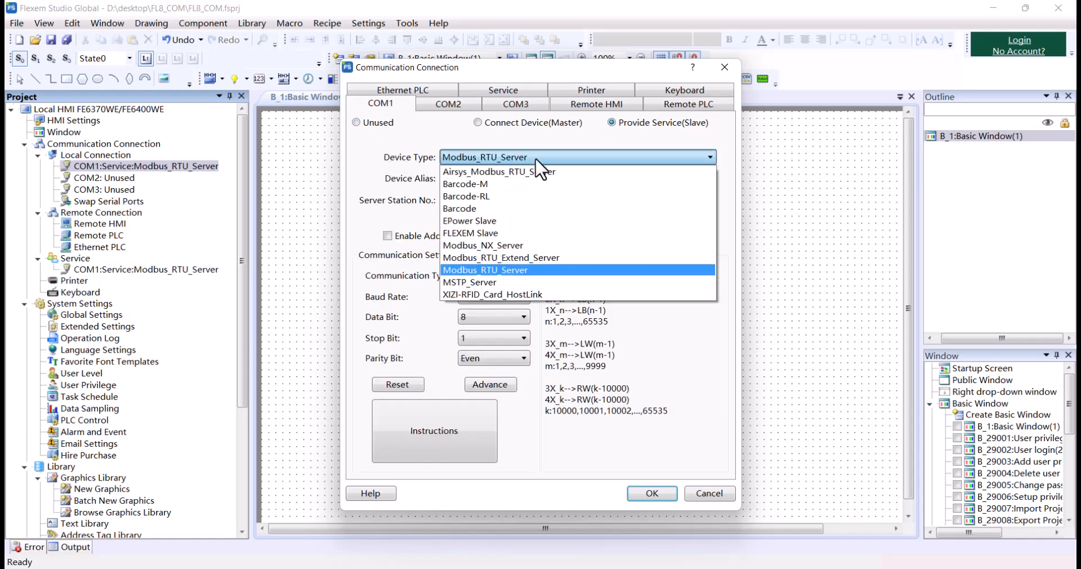
left_click(538, 160)
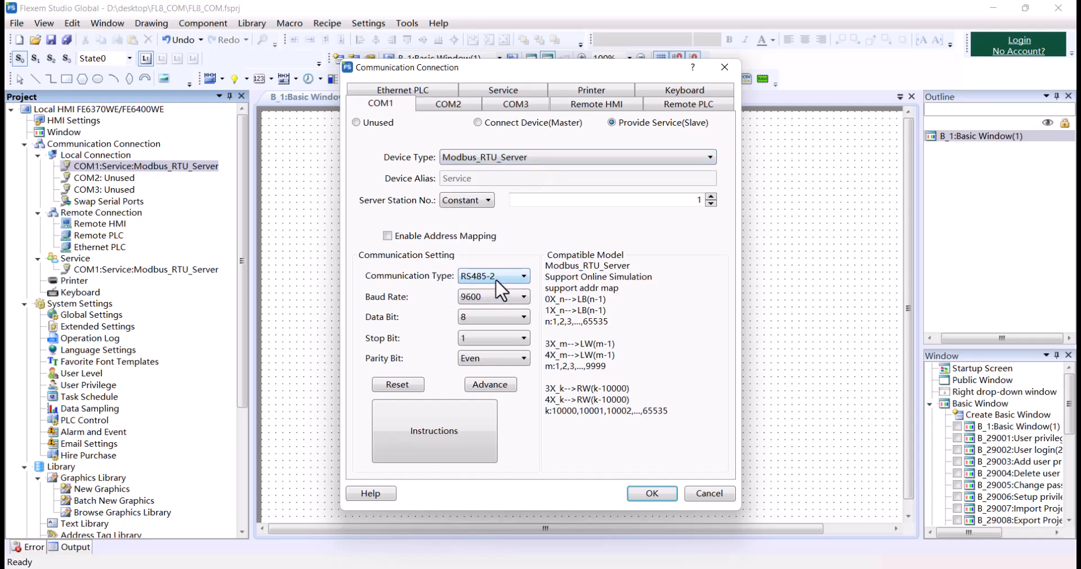
Step: Set COM1's baud rate to 19200 and parity bit to None, and apply the communication settings
left_click(491, 296)
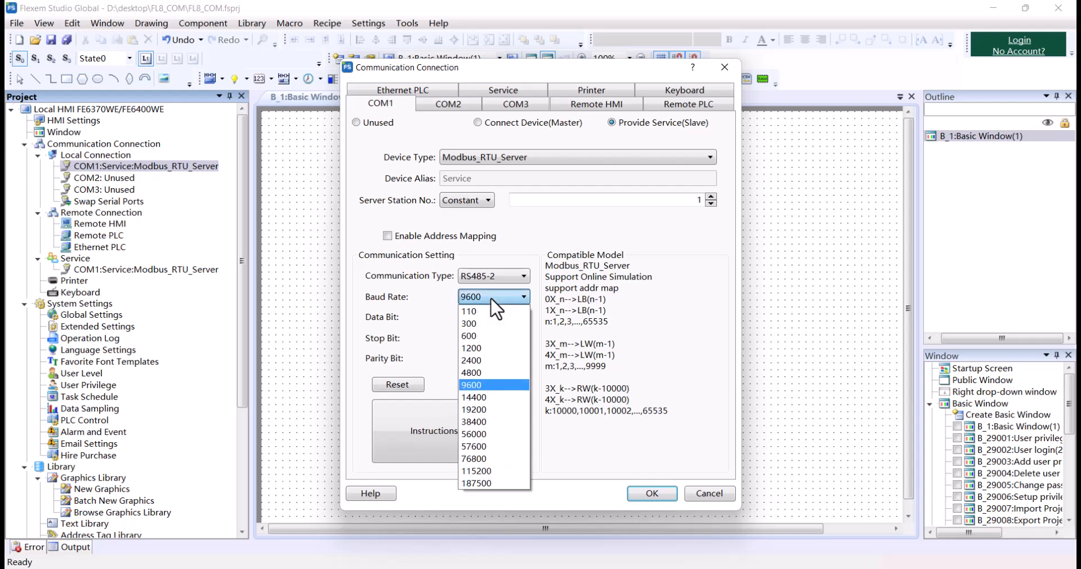
left_click(482, 409)
left_click(490, 359)
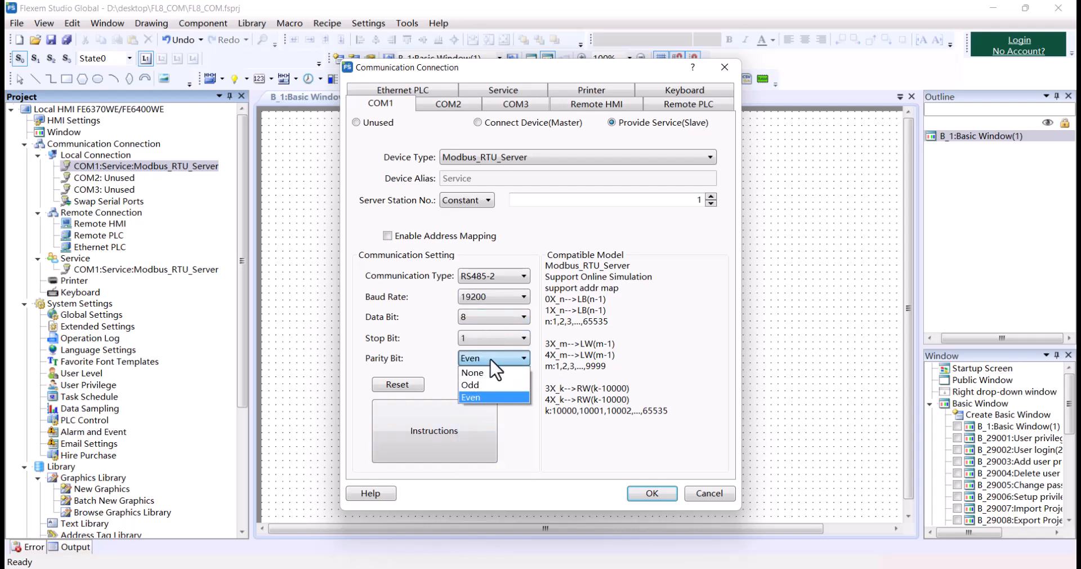
left_click(490, 380)
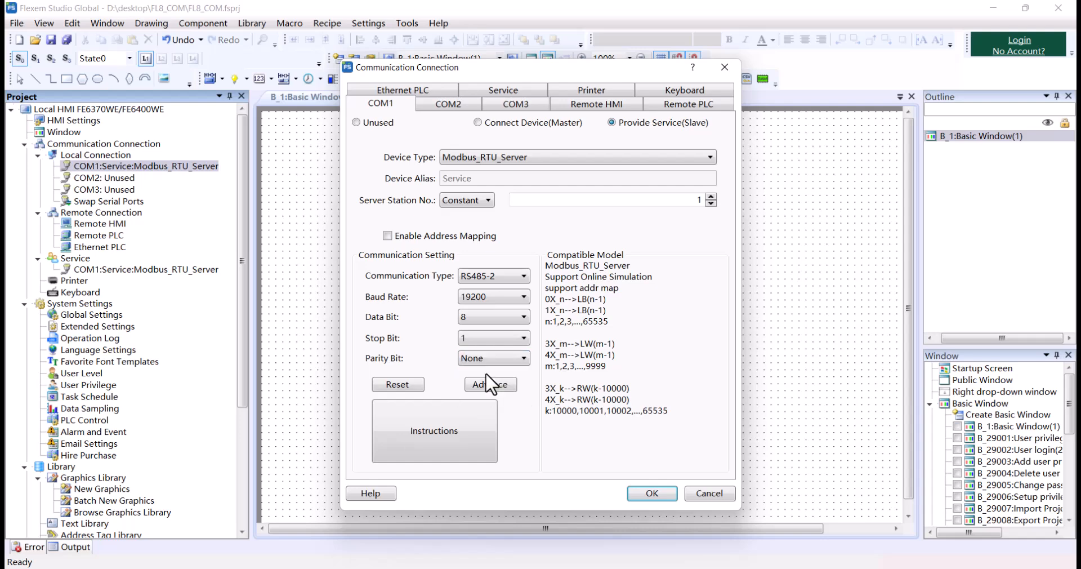
left_click(651, 493)
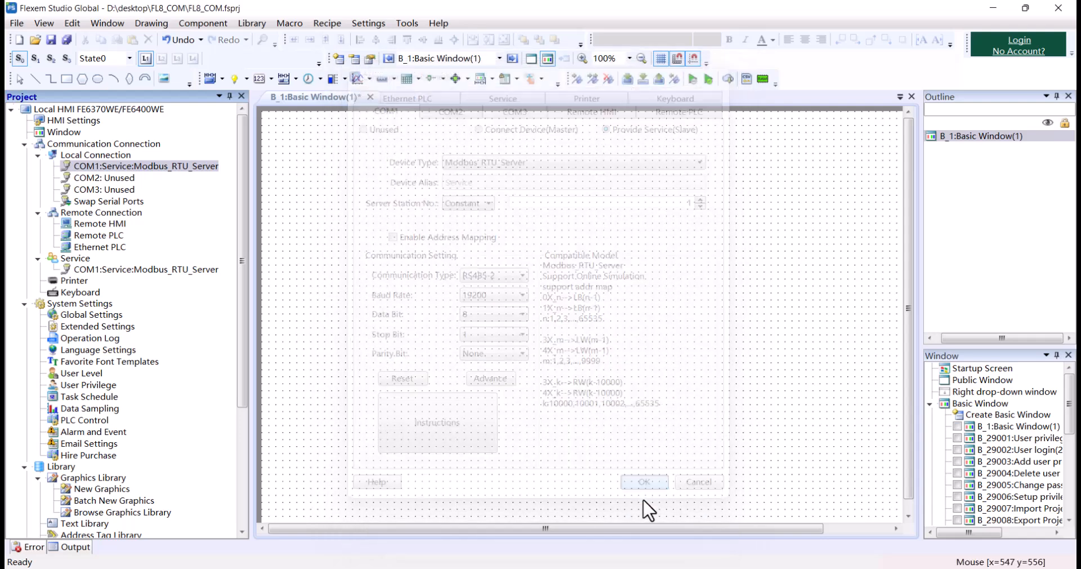
Step: Add a Numeric Value Input component reading local register LW0 and place it near the upper-left corner of the Basic Window
left_click(259, 78)
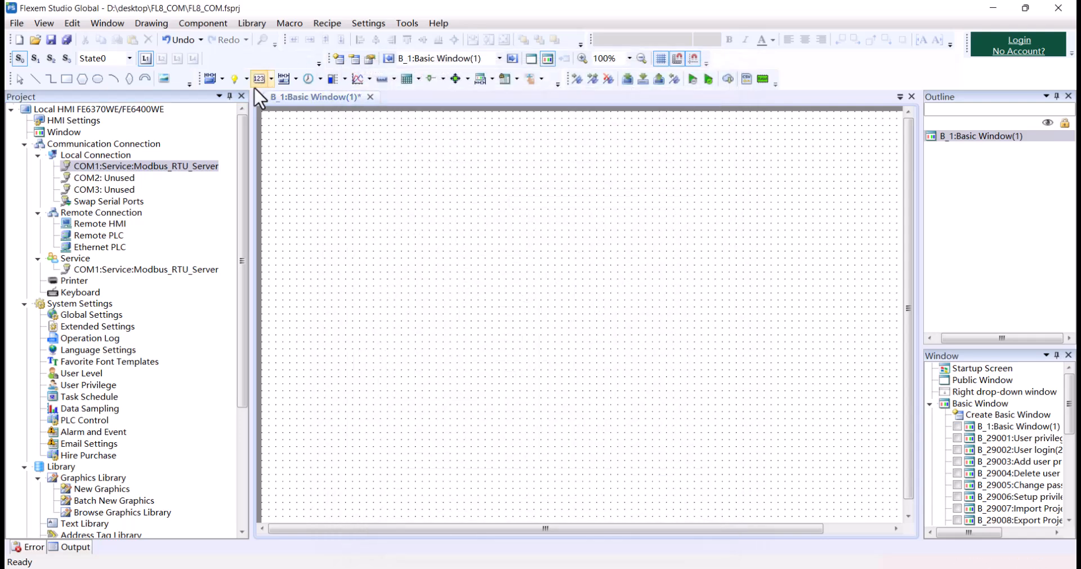
left_click(420, 167)
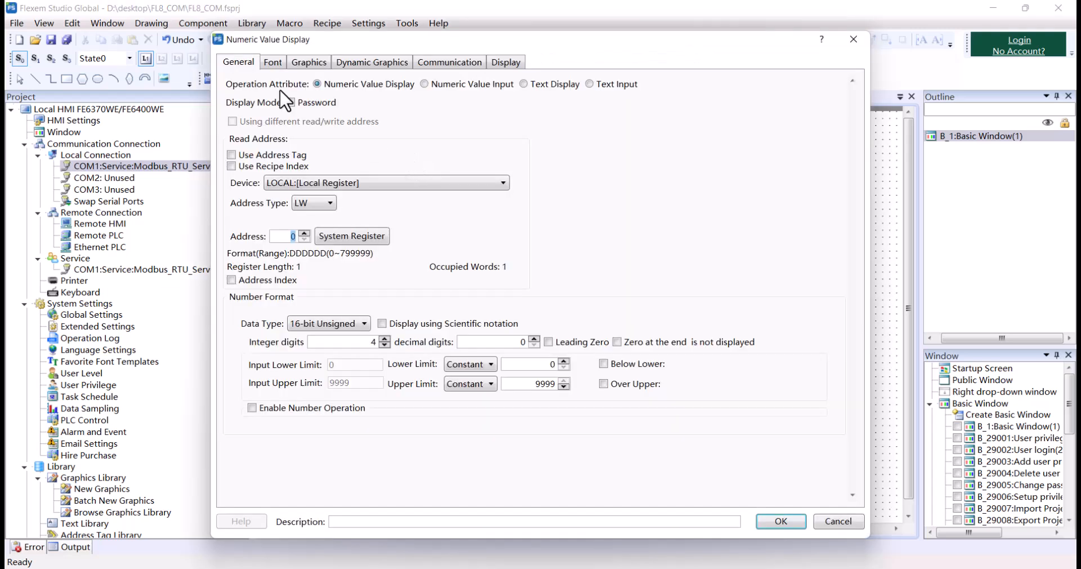
left_click(443, 85)
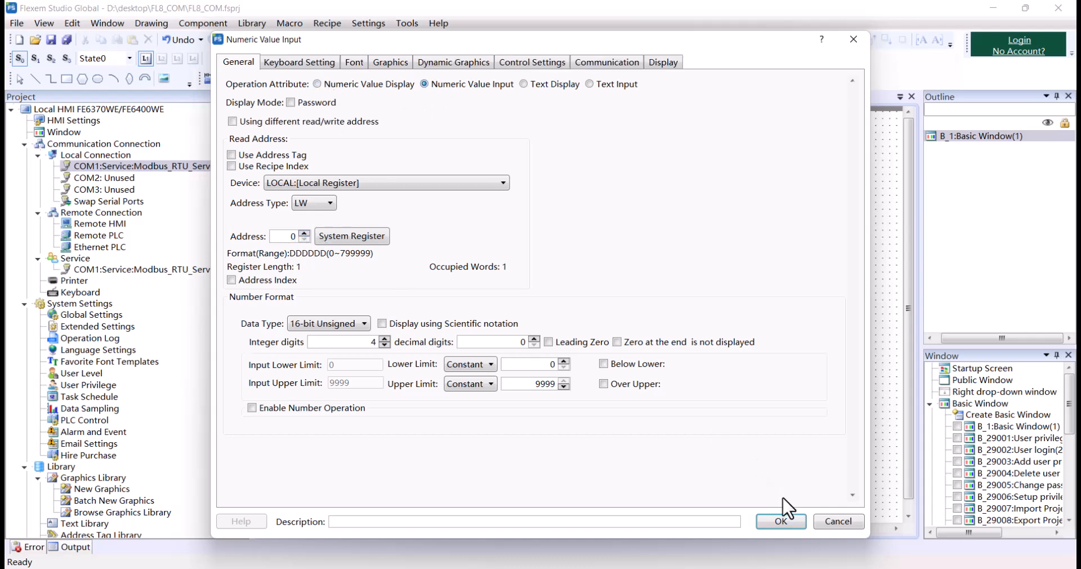
left_click(783, 520)
left_click_drag(360, 168, 321, 143)
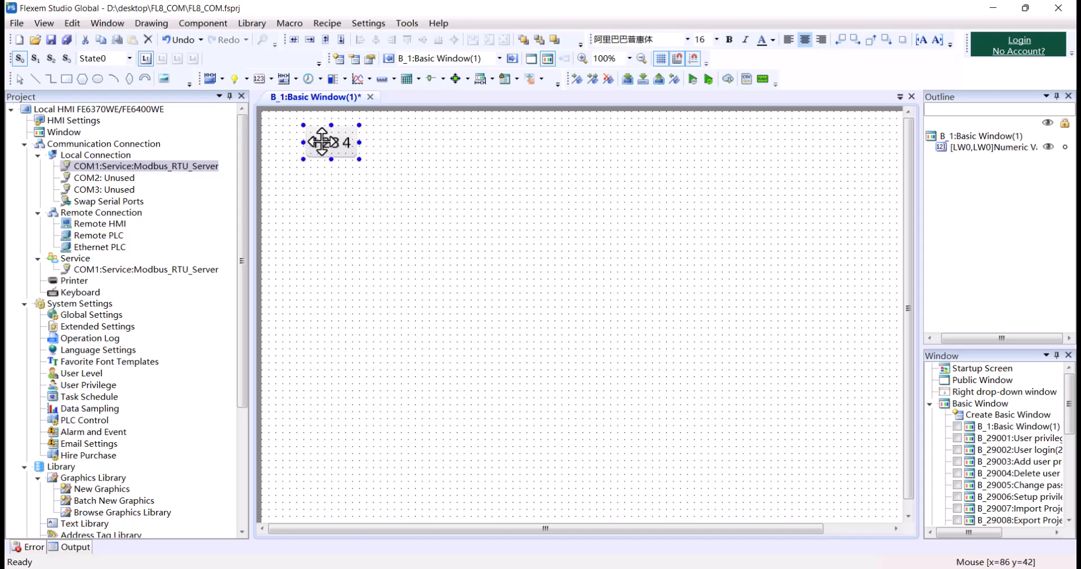
left_click(655, 253)
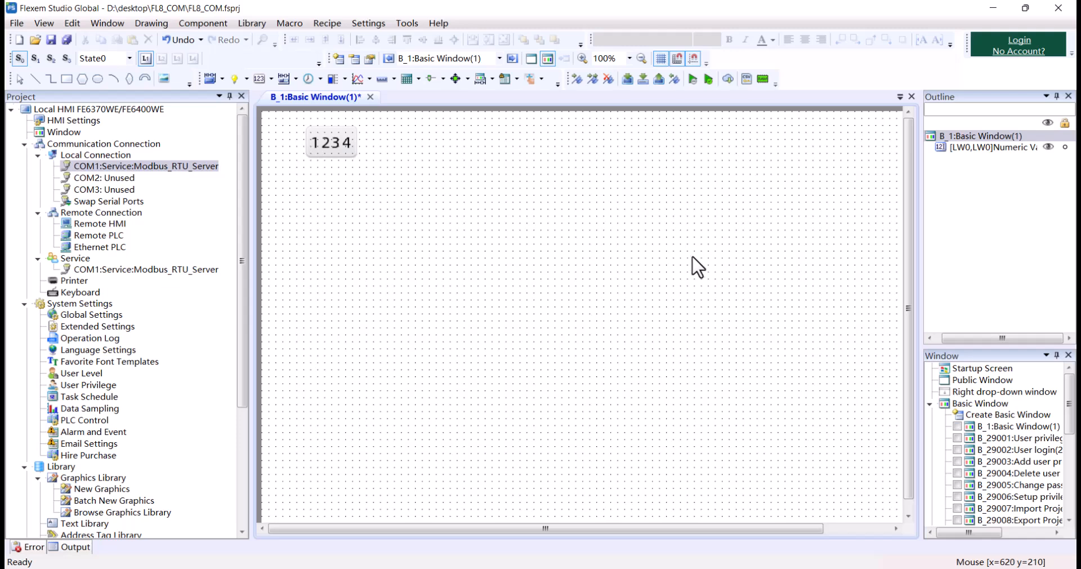
Step: Review the COM1 address mapping and serial settings, and the register address of the numeric input
left_click(343, 140)
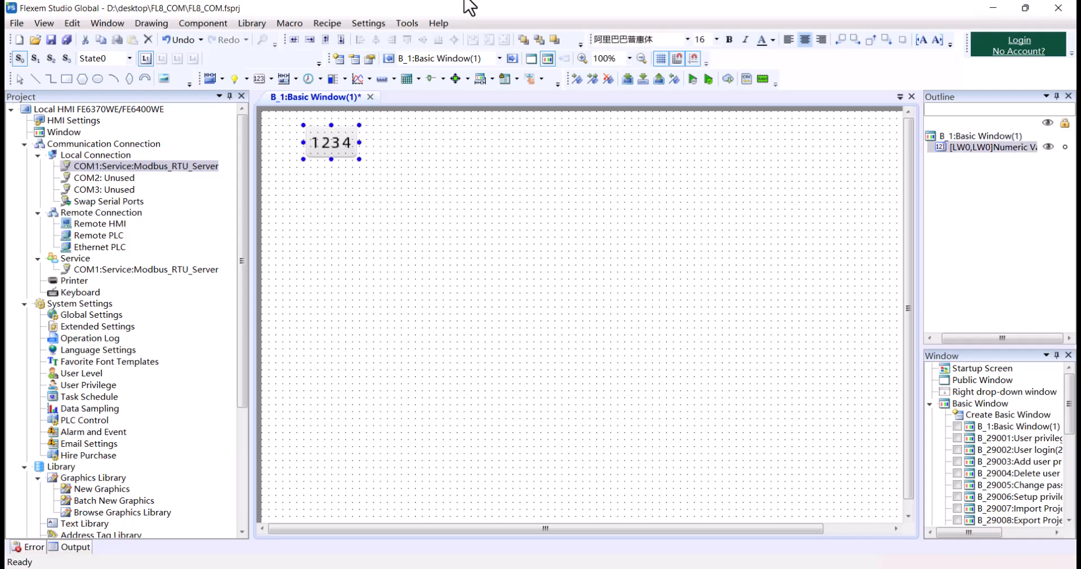
double_click(161, 165)
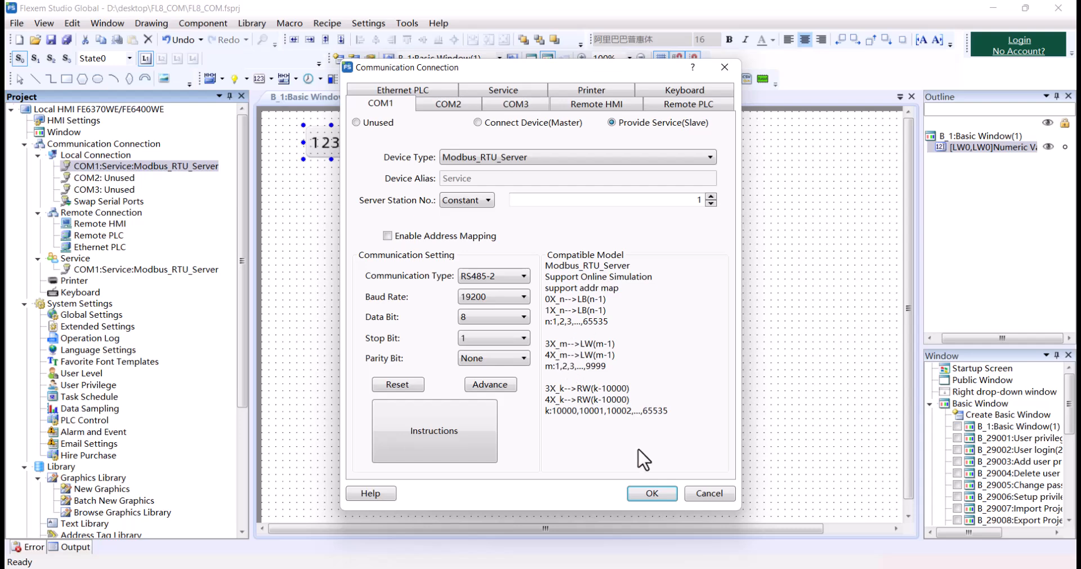
left_click(652, 493)
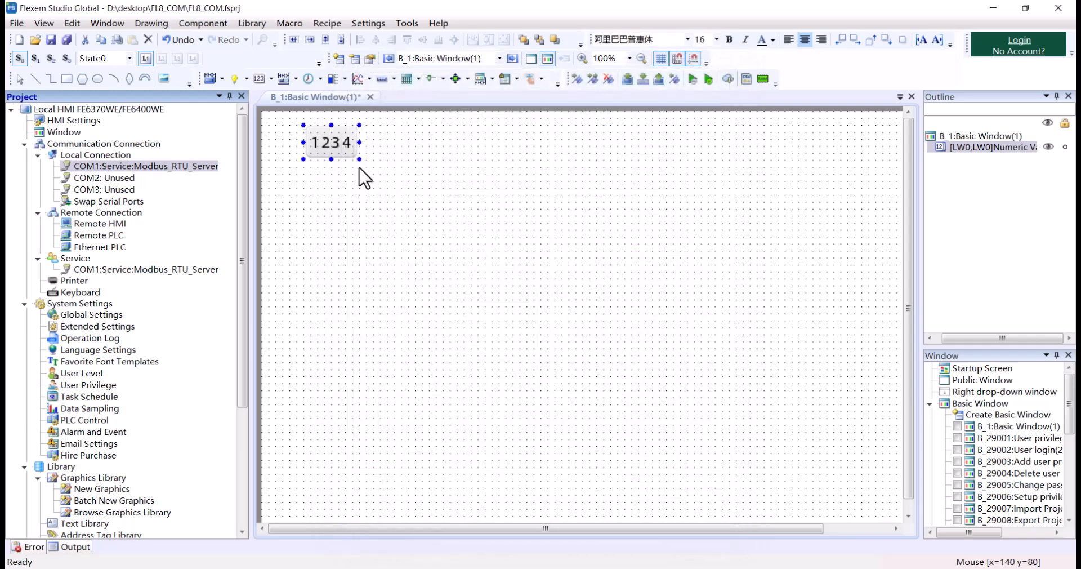
double_click(329, 141)
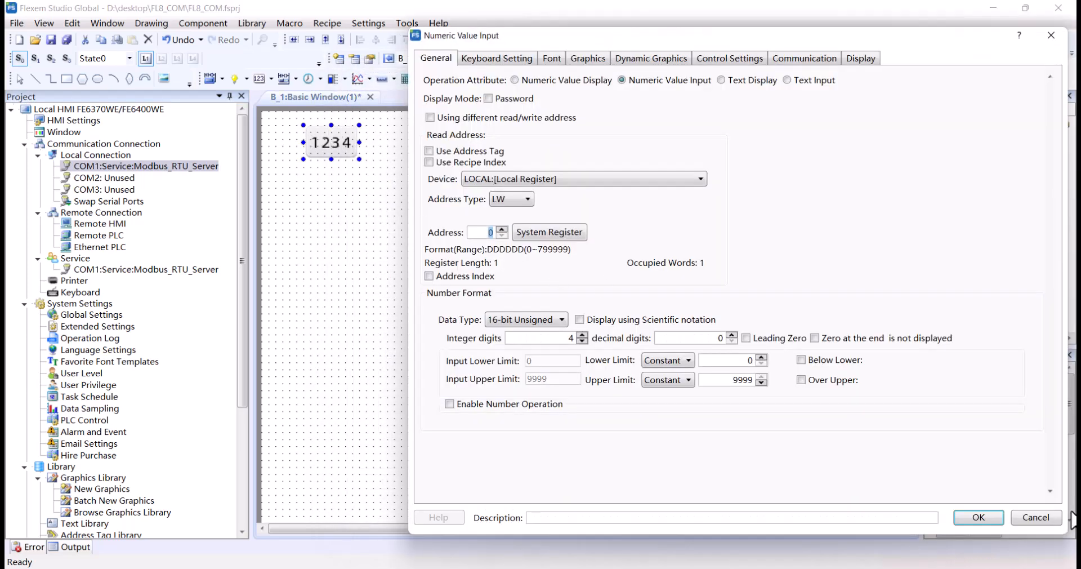
left_click(988, 519)
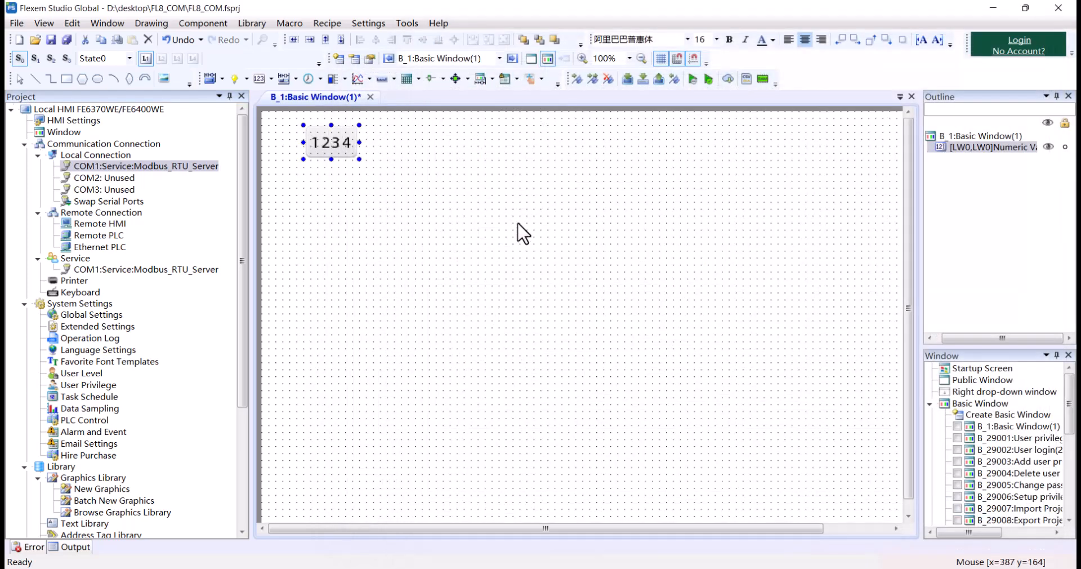
Step: Multiple-copy the numeric input into a horizontal row of ten, incrementing the address by 1 from LW0 to LW9
right_click(344, 145)
left_click(435, 203)
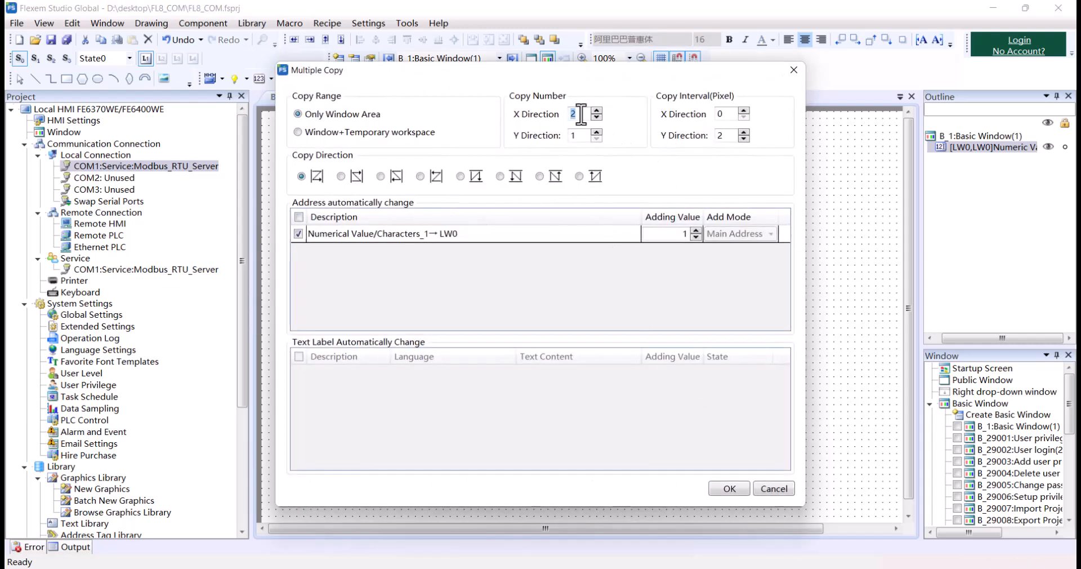
left_click(741, 485)
left_click(473, 299)
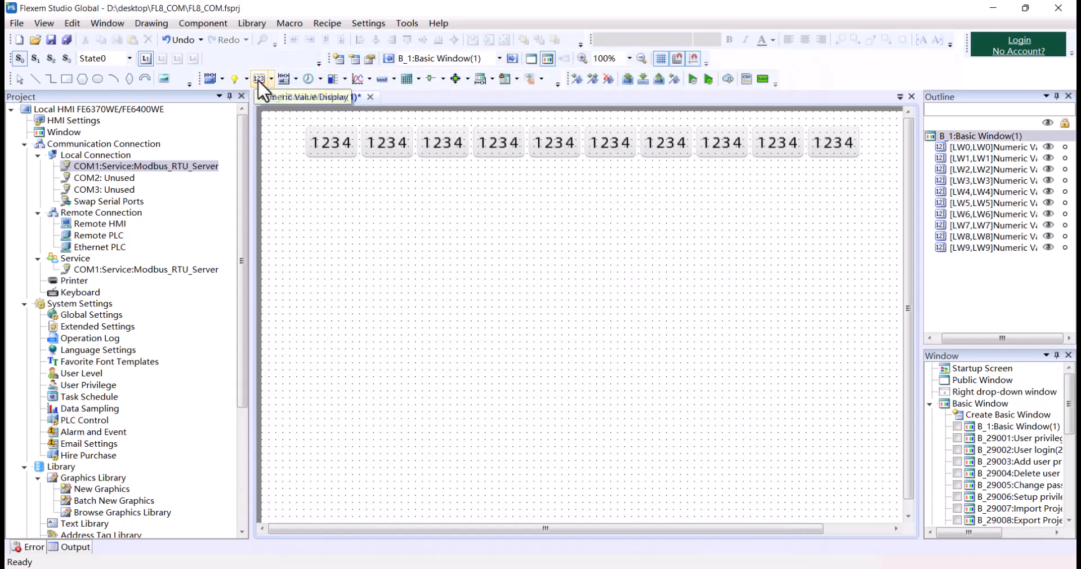
Step: Create a switch component with a bit function that uses the Inverse action on local register LB0
left_click(209, 77)
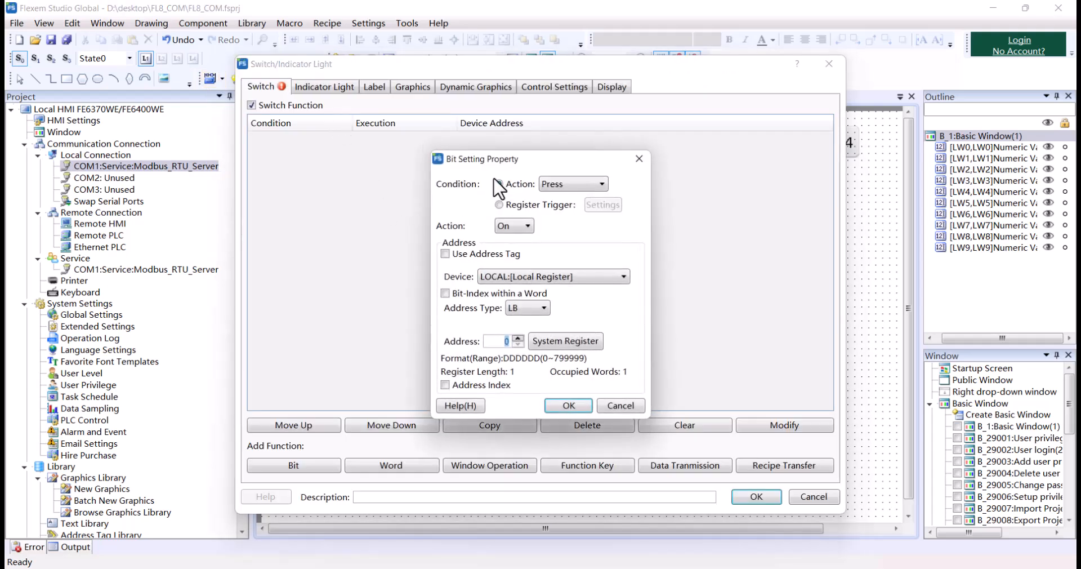
left_click(513, 227)
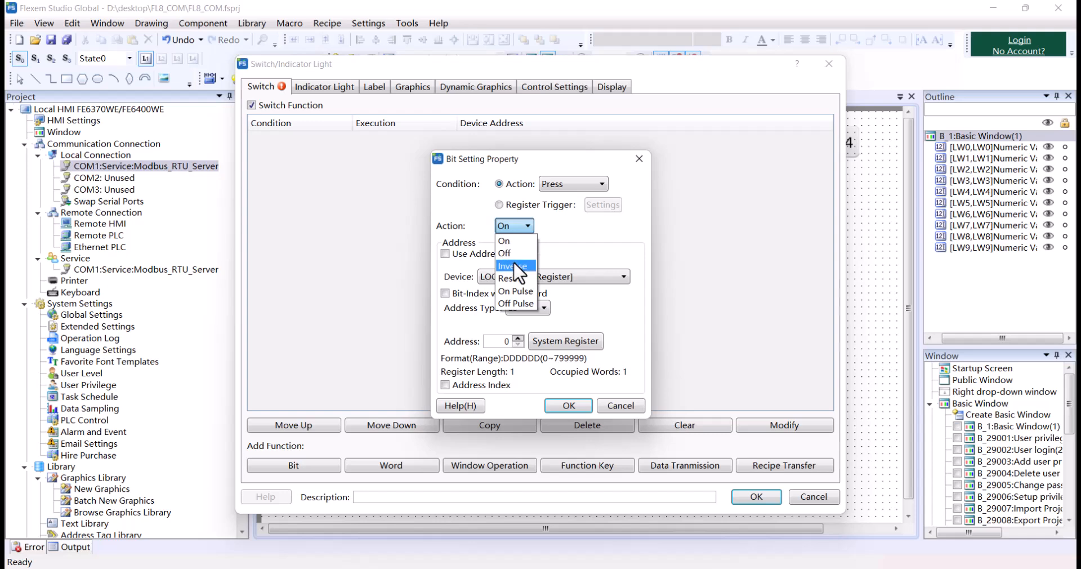
left_click(512, 261)
left_click(528, 307)
left_click(527, 304)
left_click(528, 305)
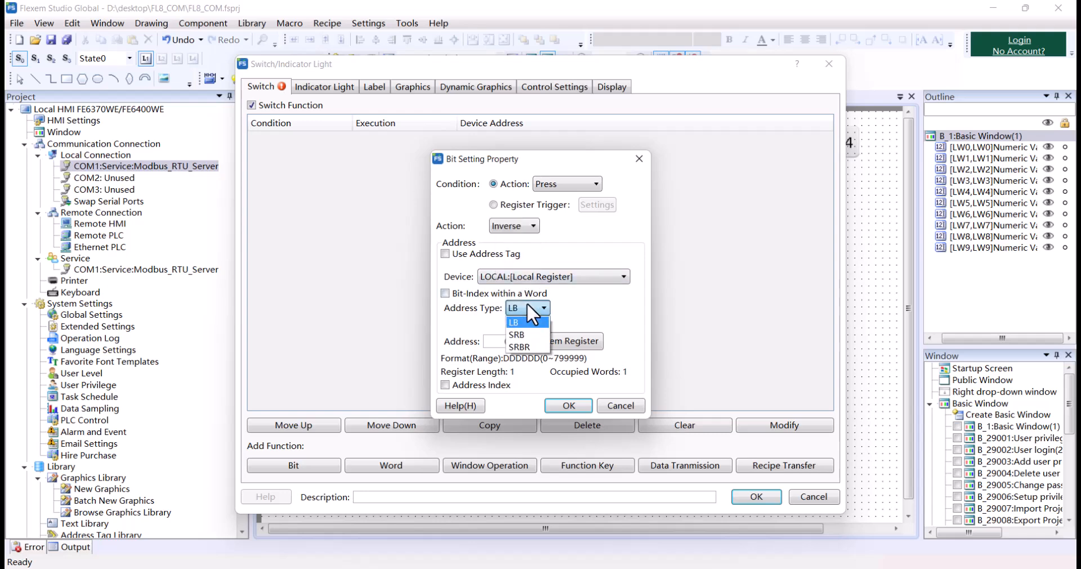
left_click(528, 304)
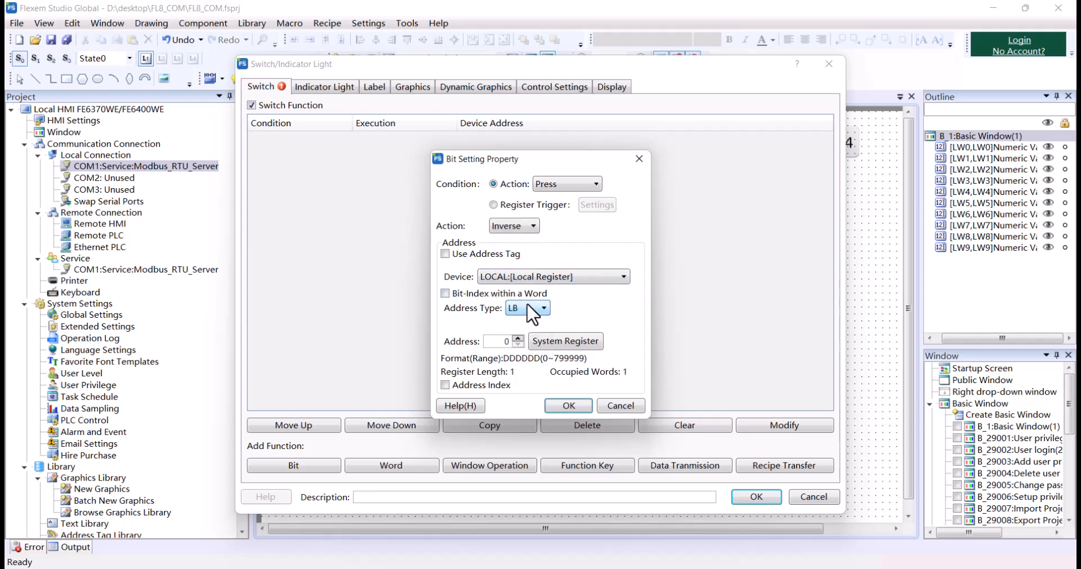
left_click(567, 405)
Step: Enable the LB0 switch's indicator, give it the two-state green/red button graphic, and place it below the first numeric input
left_click(332, 89)
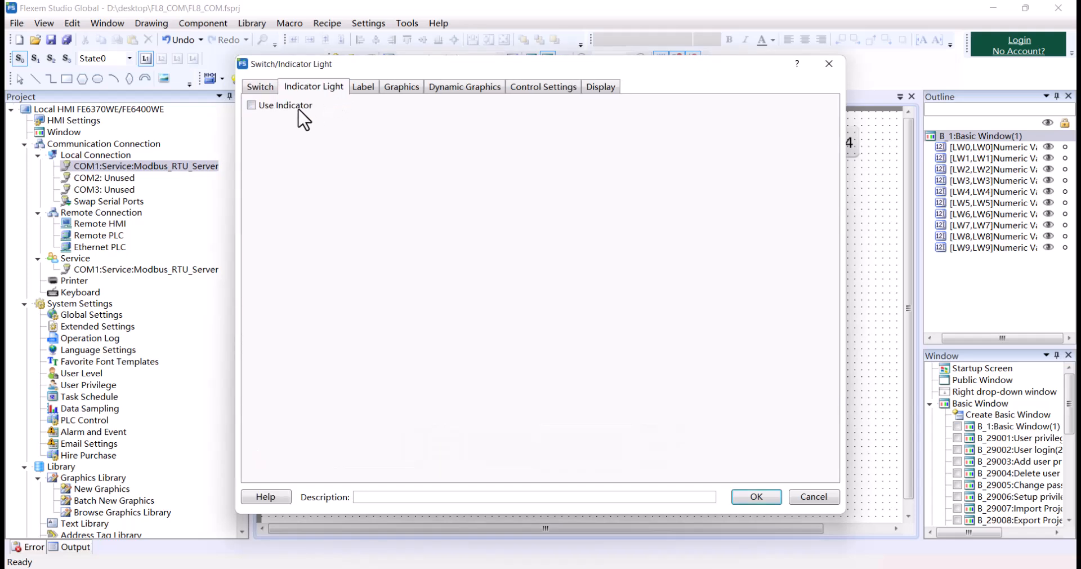
left_click(299, 108)
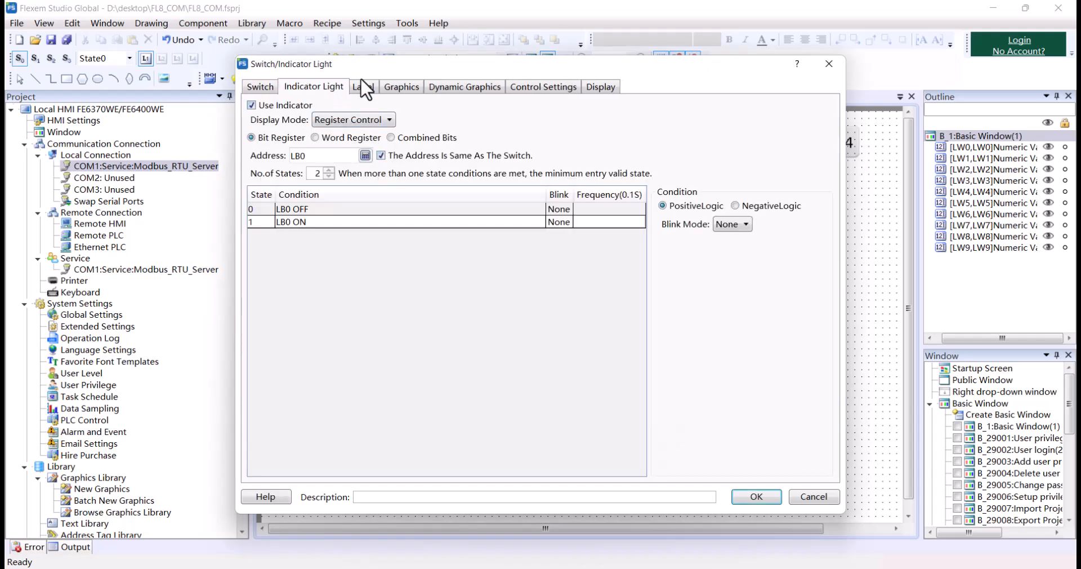
left_click(402, 87)
scroll(395, 160, "down", 4)
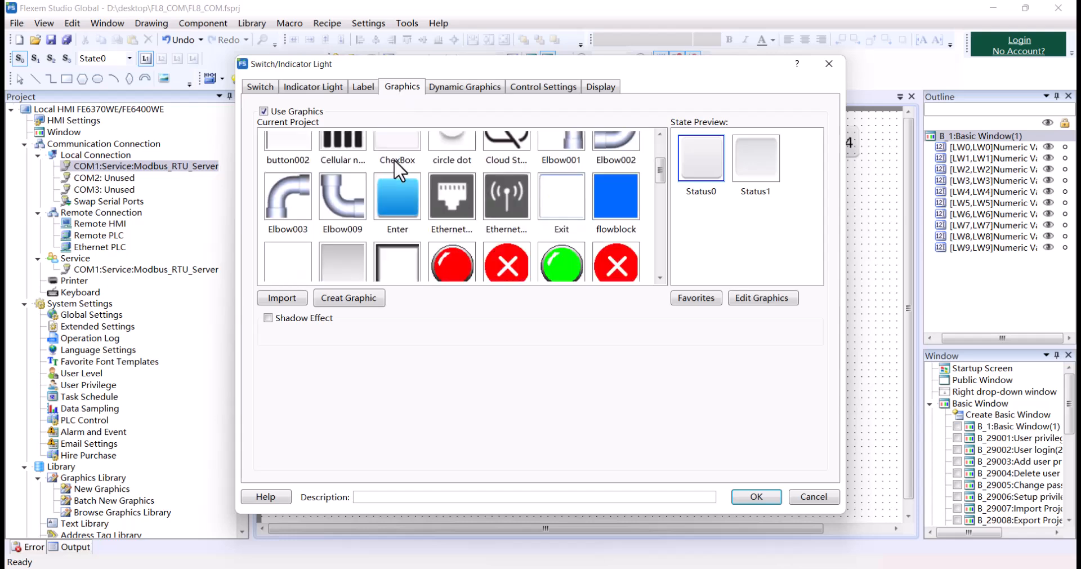
left_click(288, 202)
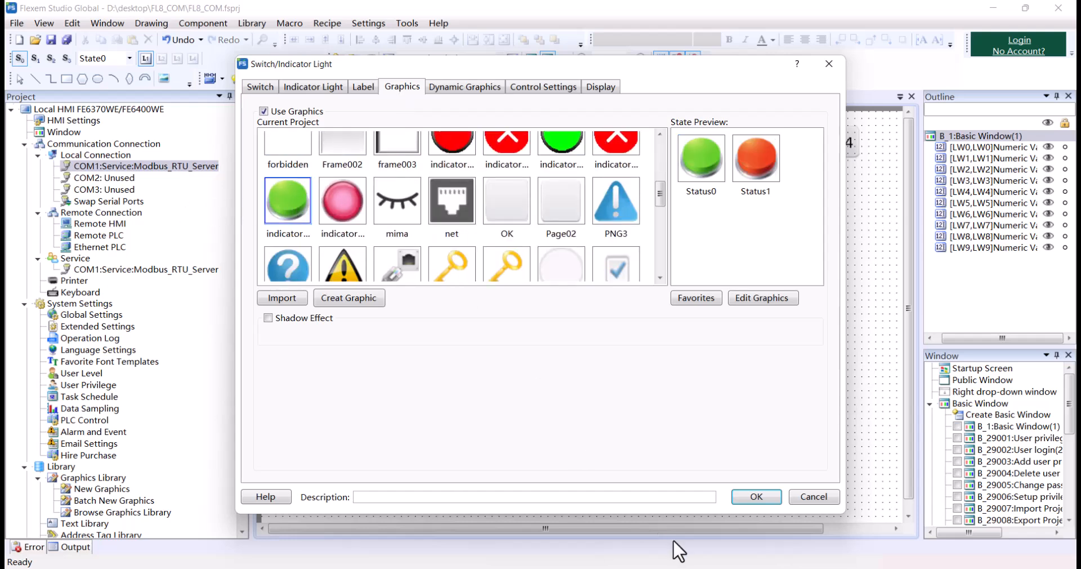
left_click(764, 501)
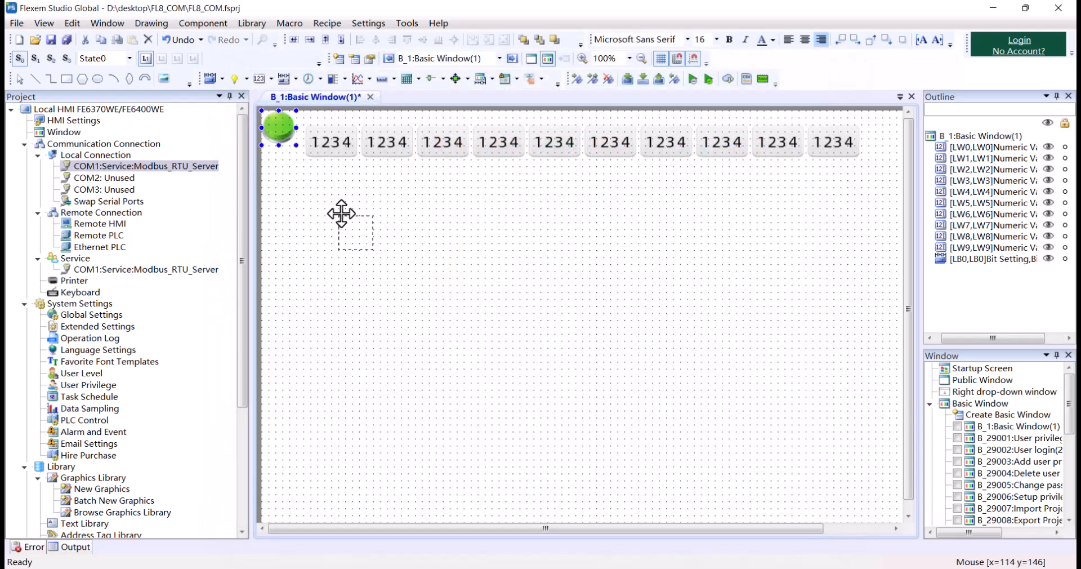
left_click(307, 187)
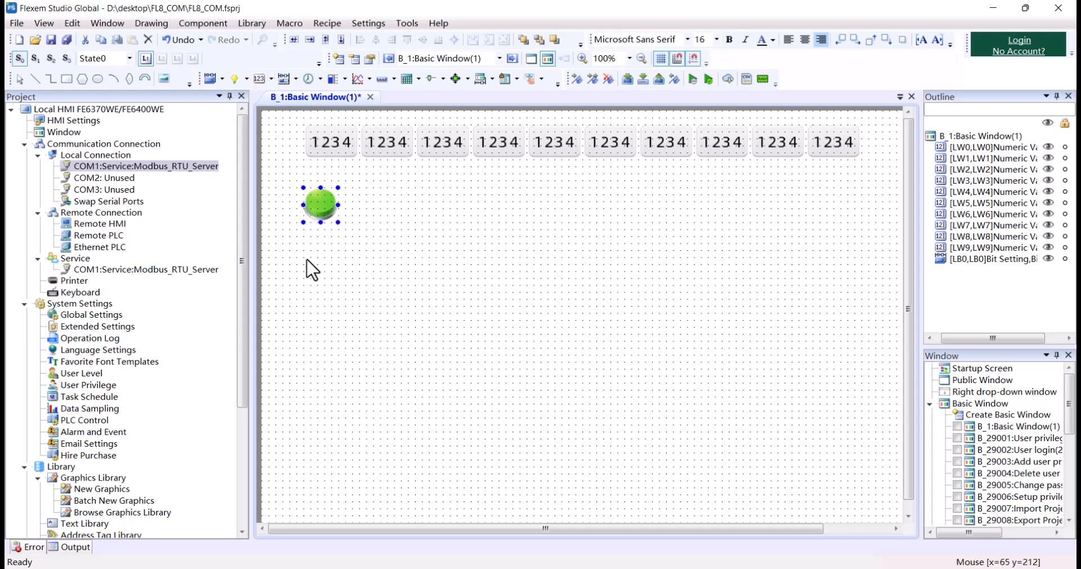
Step: Multiple-copy the green switch into a horizontal row of ten, incrementing the address by 1 from LB0 to LB9
right_click(329, 198)
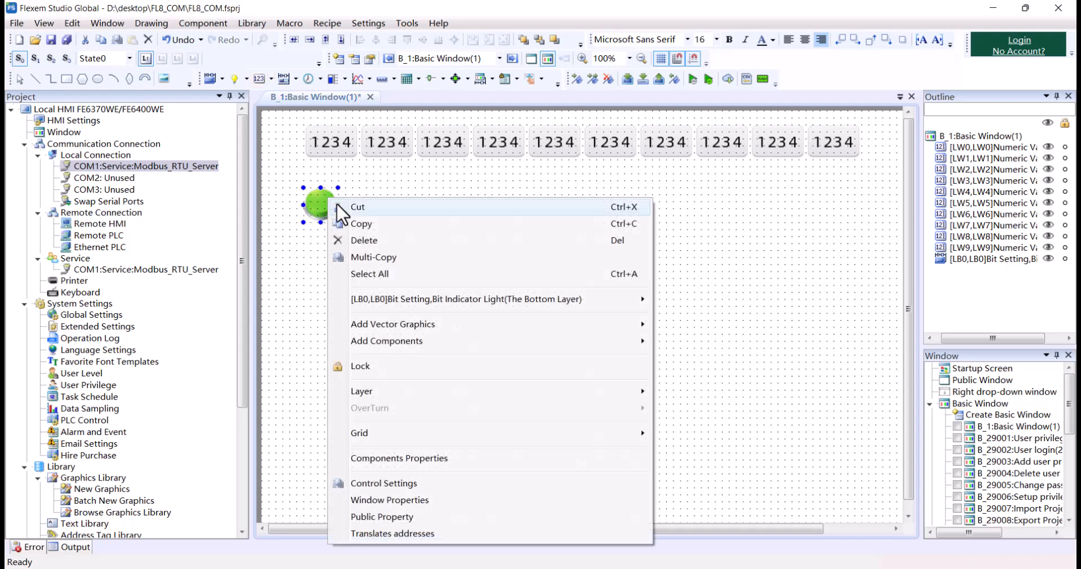
left_click(378, 257)
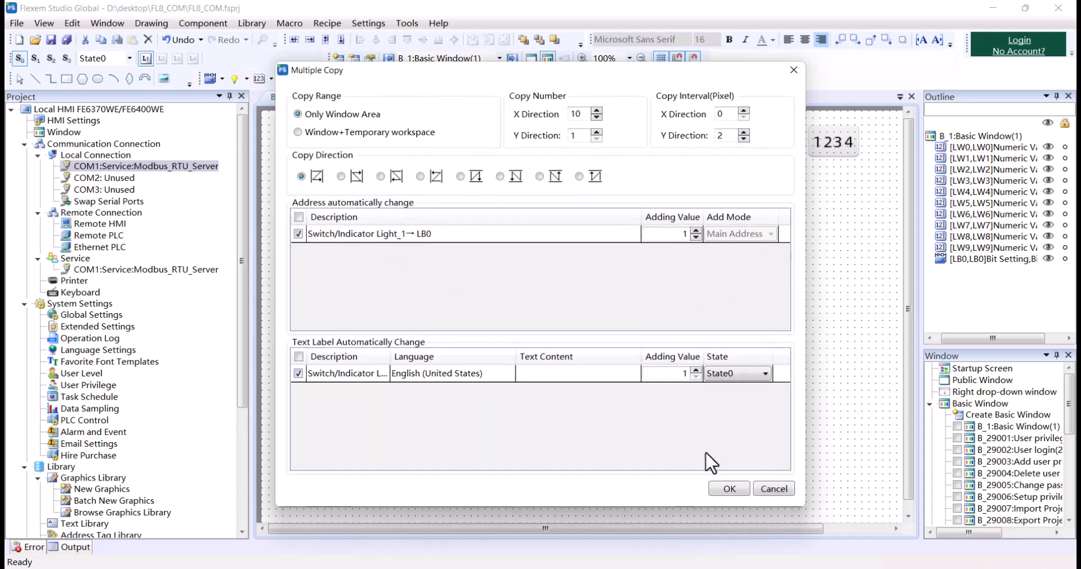
left_click(726, 489)
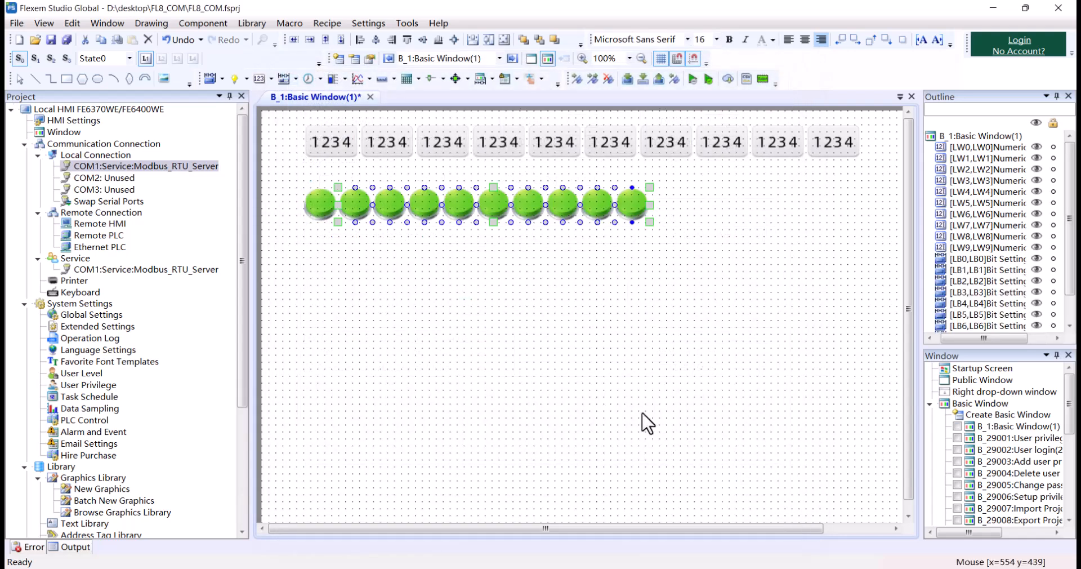
Step: Review the addresses of the numeric inputs and bit switches, and check the Write_Multiple_Registers channel parameters in CODESYS
left_click(331, 138)
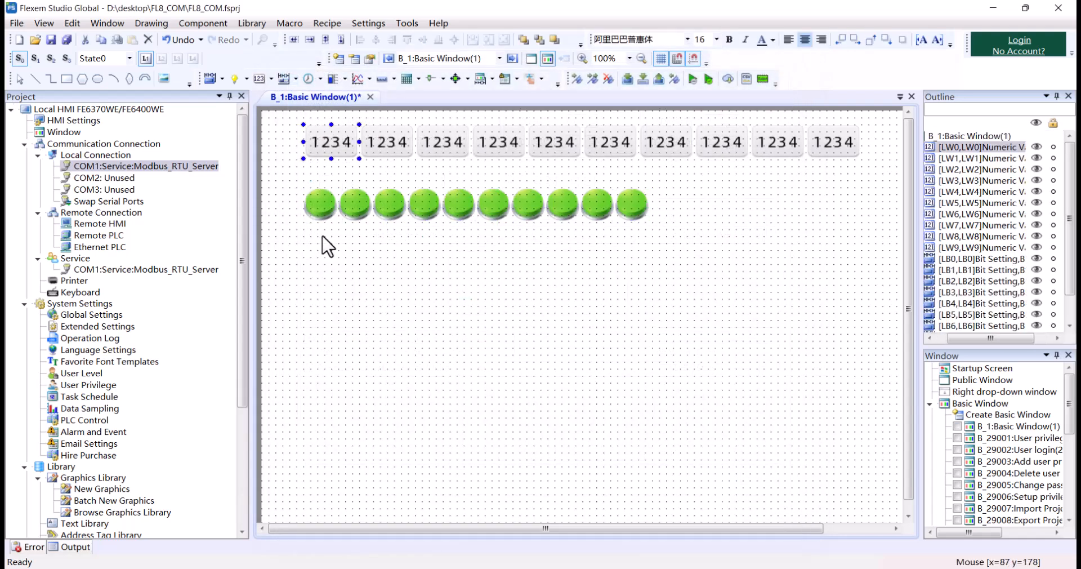
left_click(318, 204)
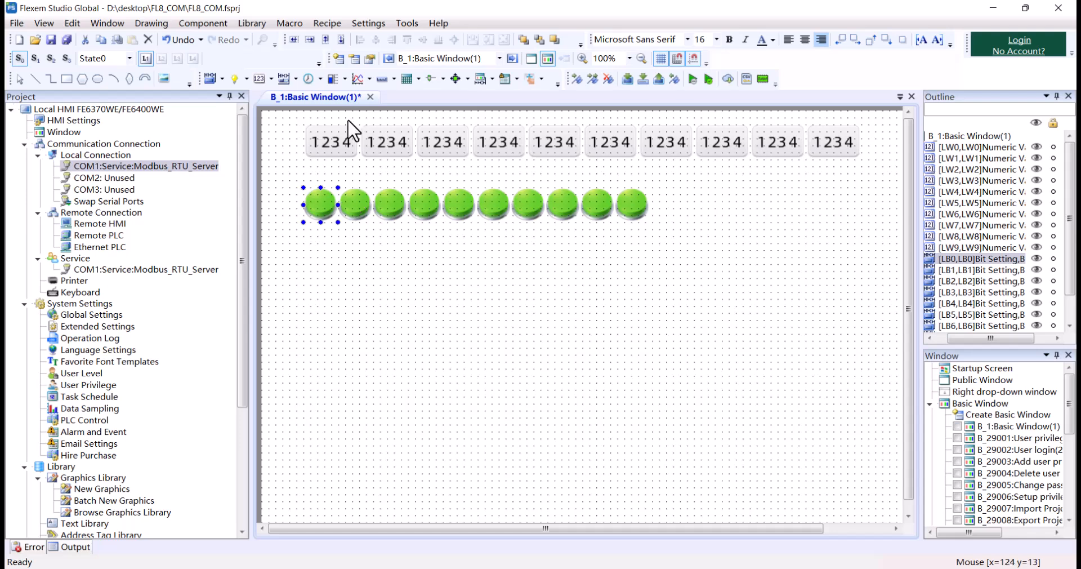
left_click(331, 139)
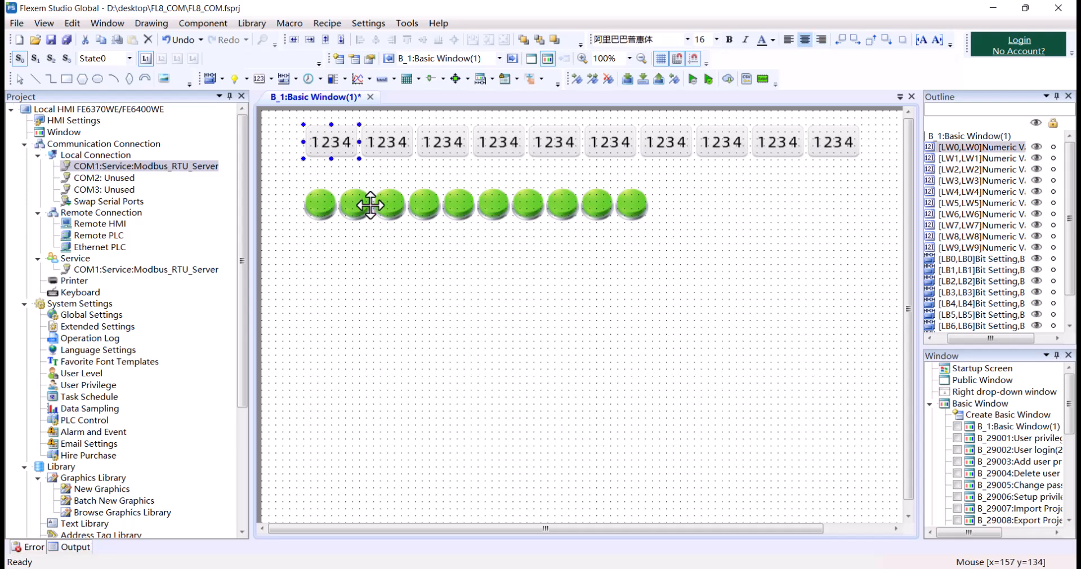
left_click(405, 203)
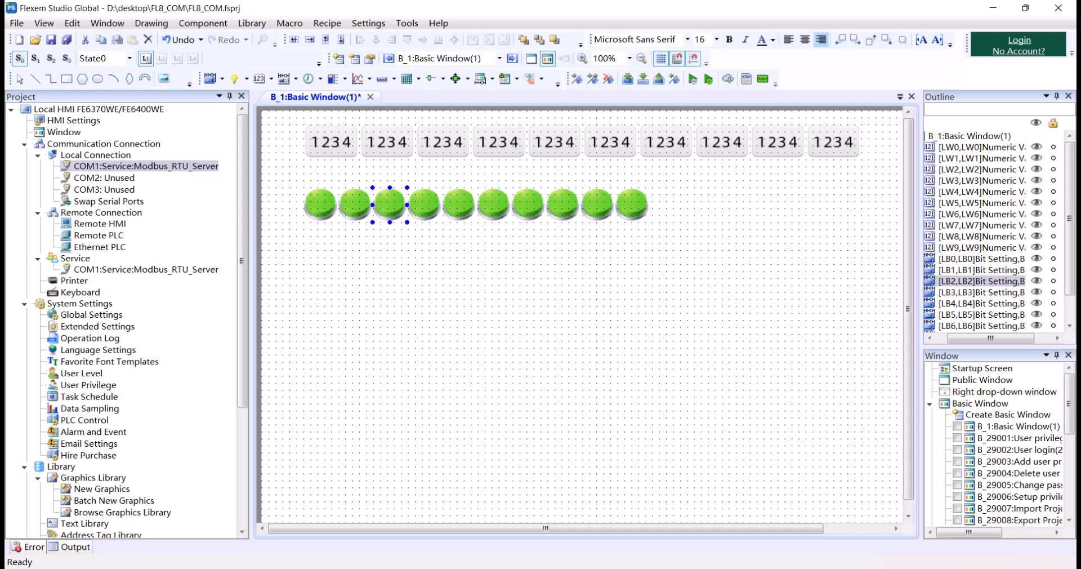
left_click(644, 568)
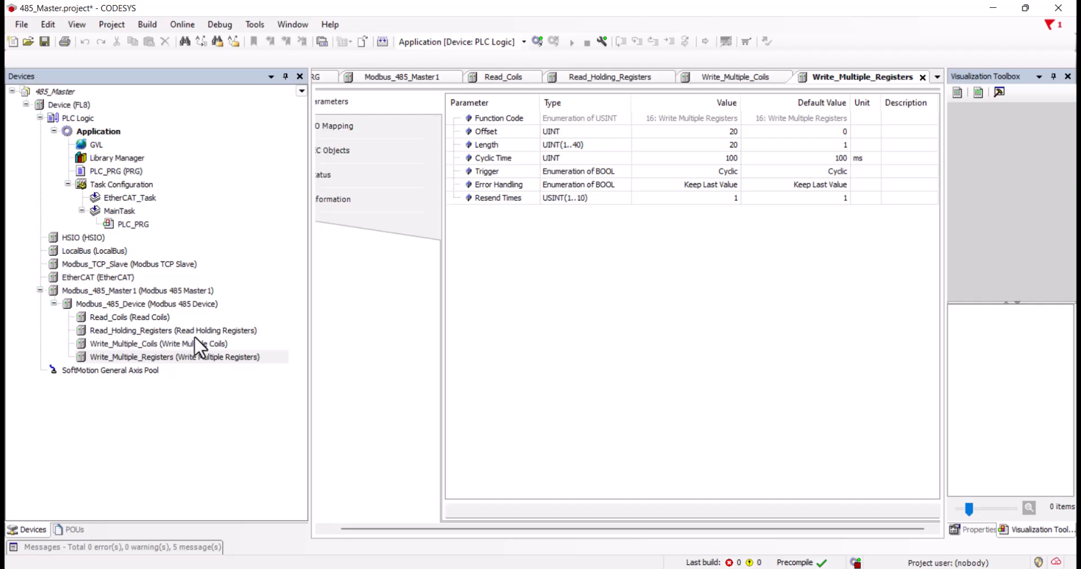
left_click(991, 9)
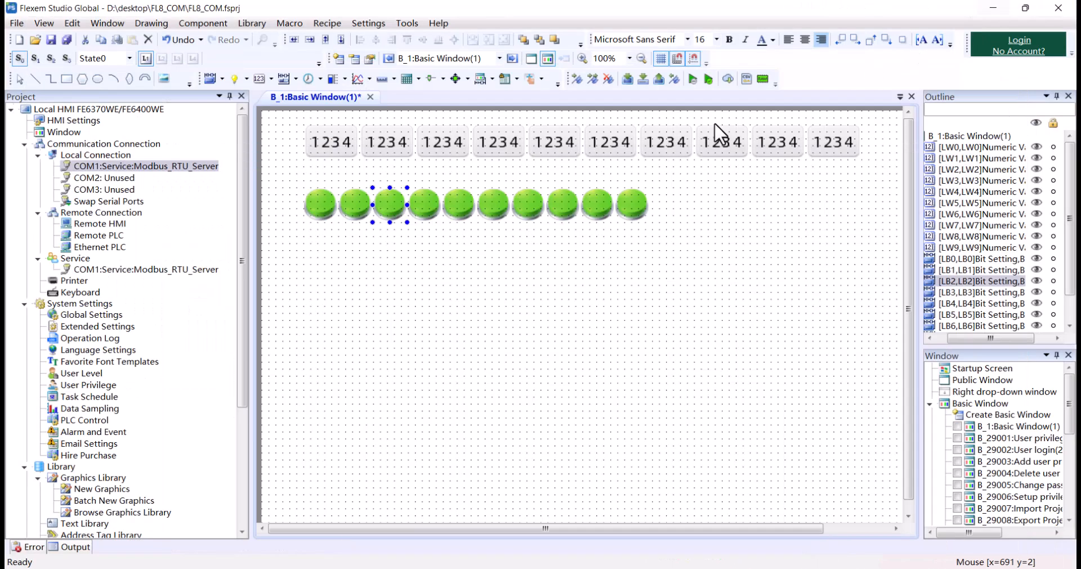
Step: Add a Numeric Value Input component reading local register LW20 and place it below the row of switches
left_click(271, 80)
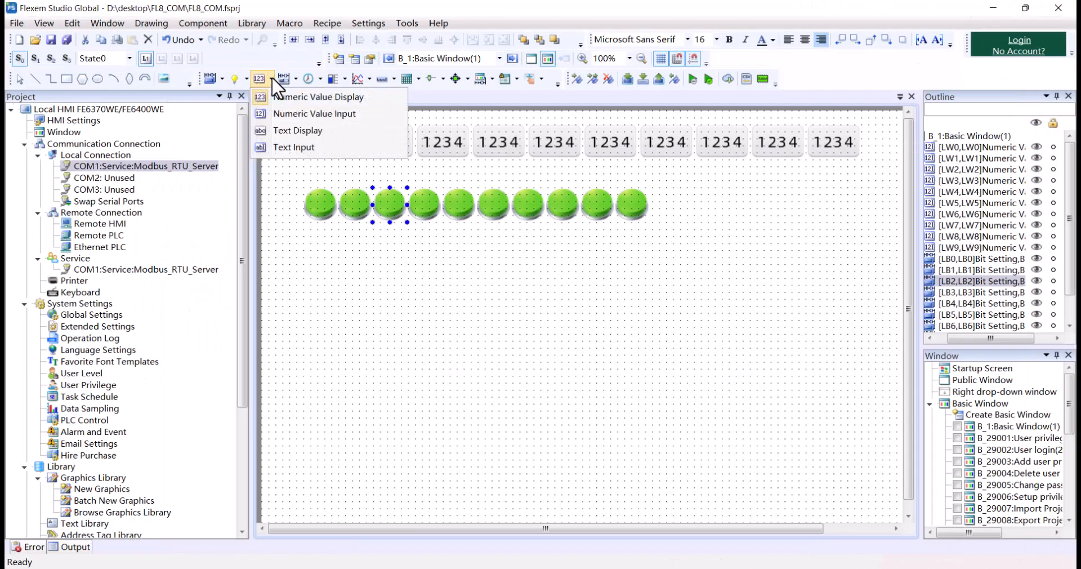
left_click(282, 113)
left_click(451, 321)
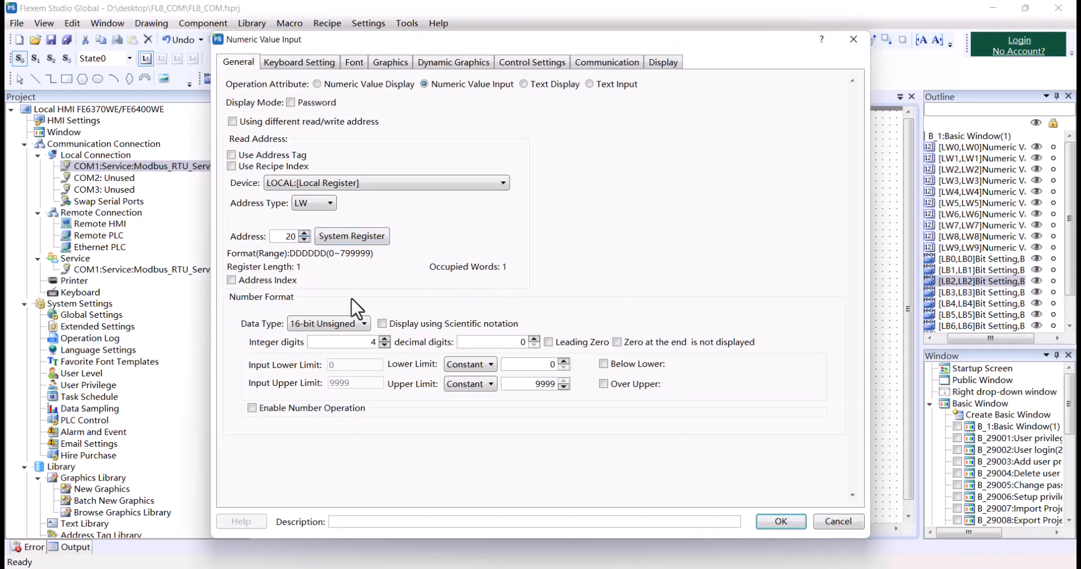
left_click(795, 522)
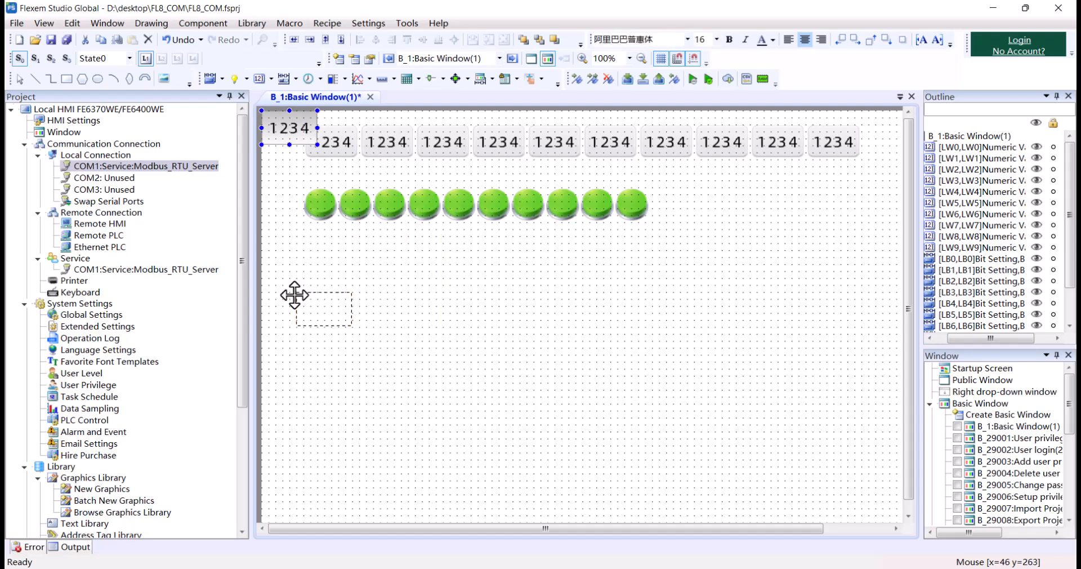
left_click(302, 293)
left_click(437, 321)
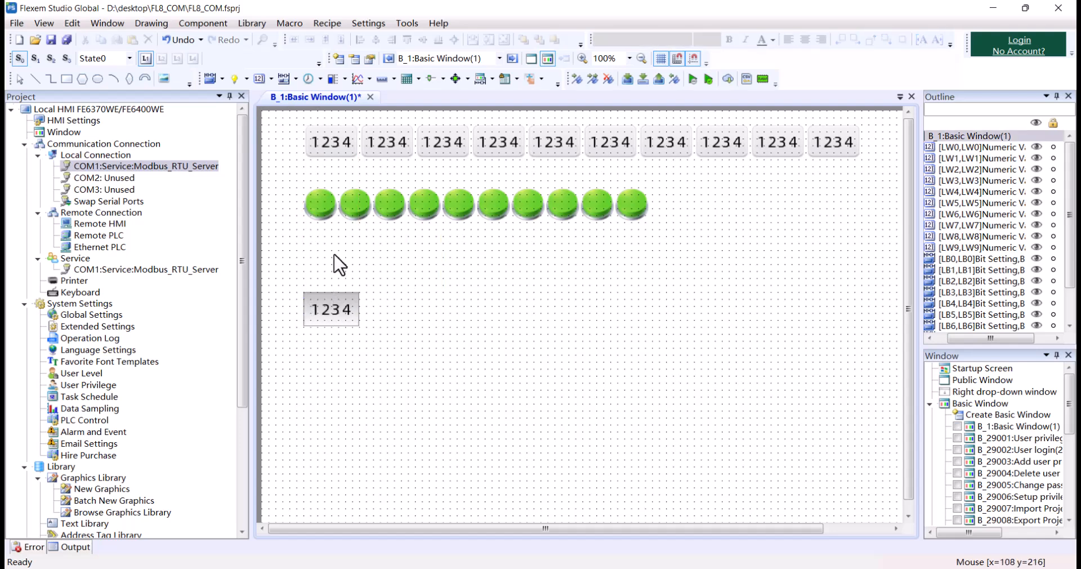
Step: Multiple-copy the LW20 numeric input into a horizontal row of ten, incrementing the address by 1
left_click(304, 298)
right_click(304, 298)
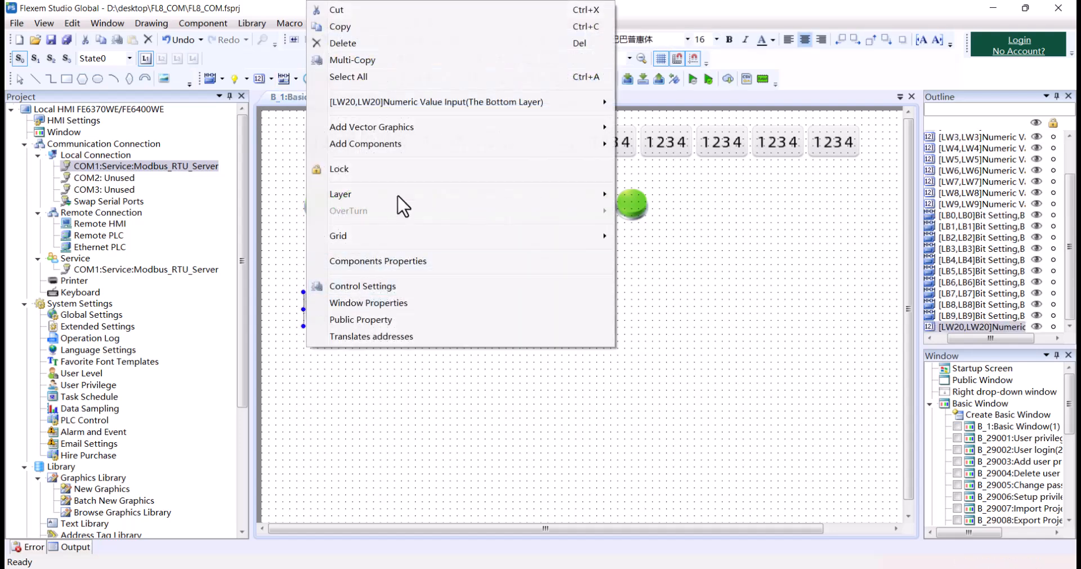
left_click(399, 61)
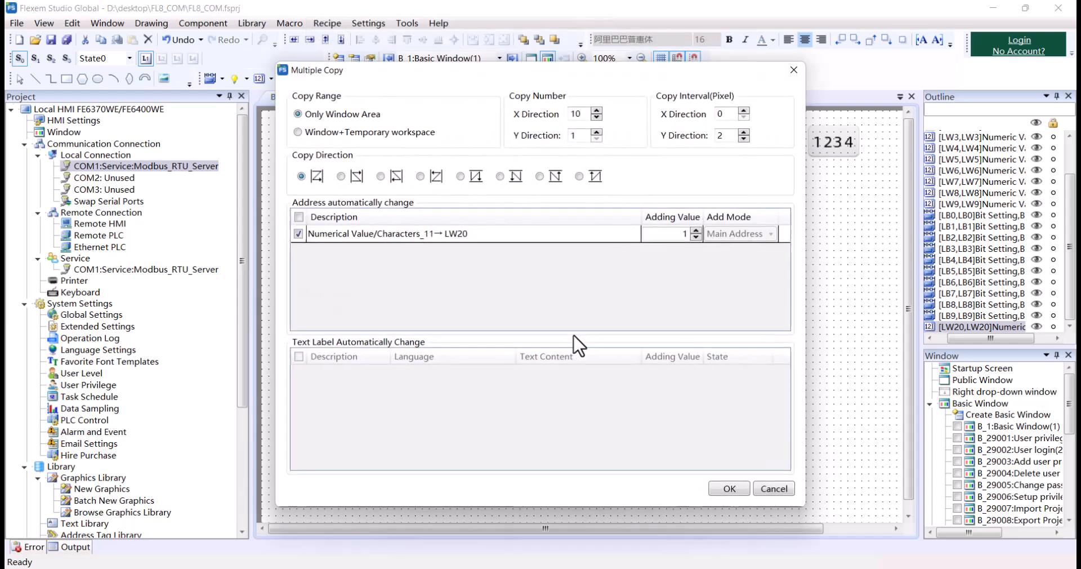
left_click(723, 488)
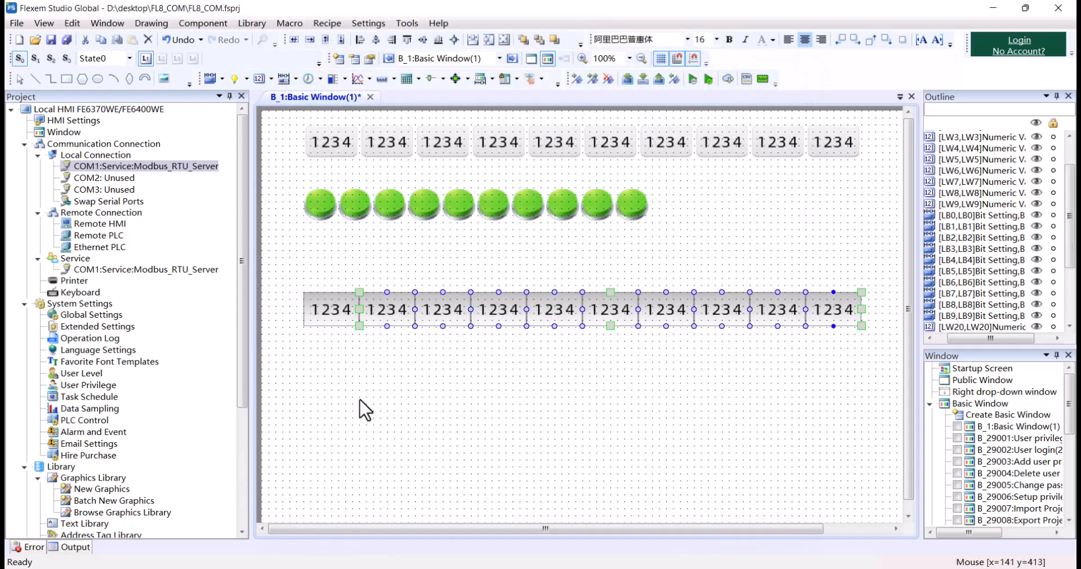
left_click(357, 374)
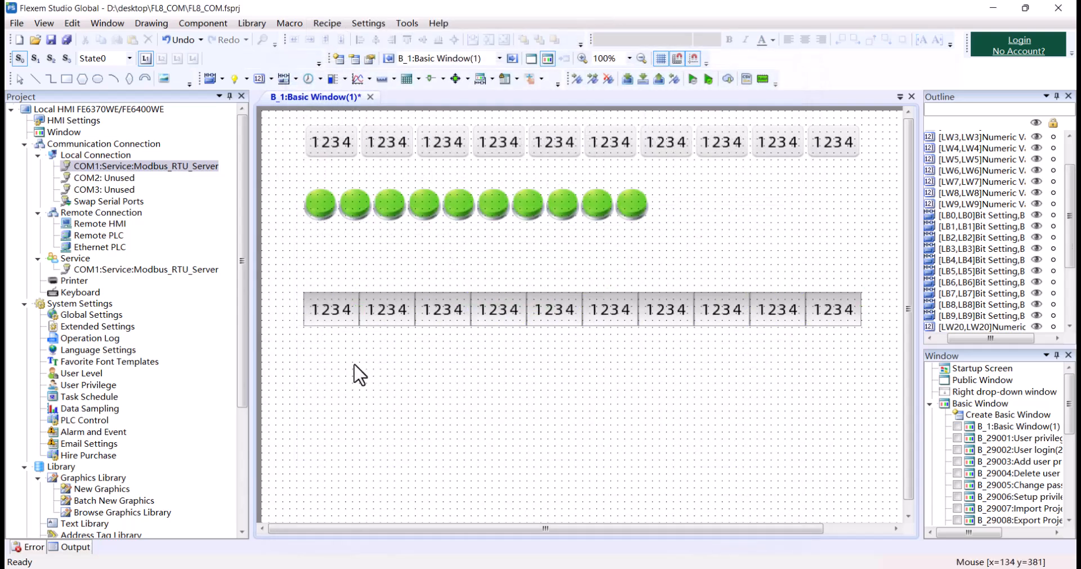
Step: Create another switch with a bit function using the Inverse action on a local LB register, and enable its indicator
left_click(210, 80)
left_click(379, 259)
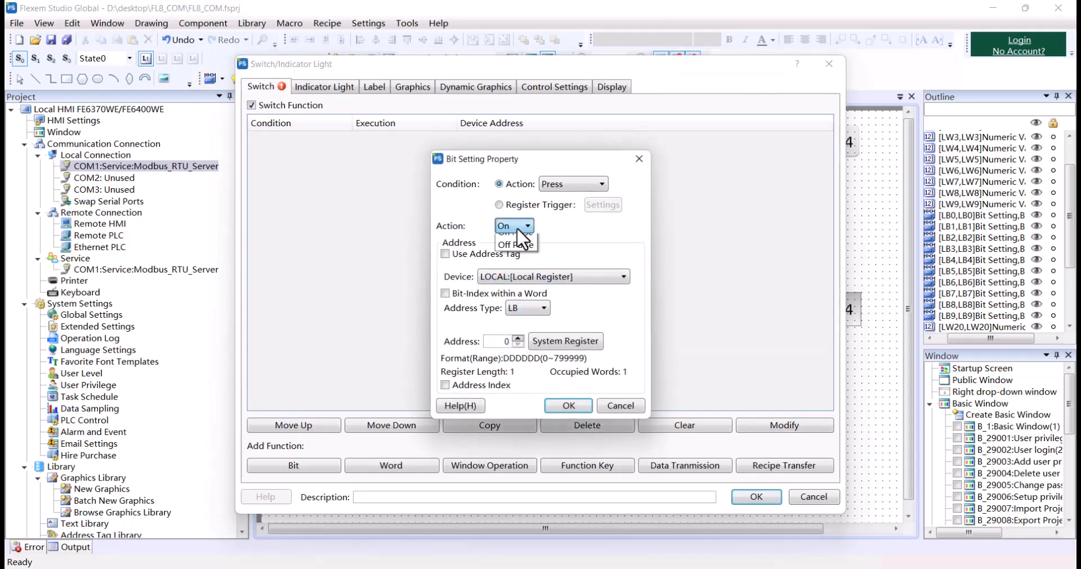
left_click(515, 265)
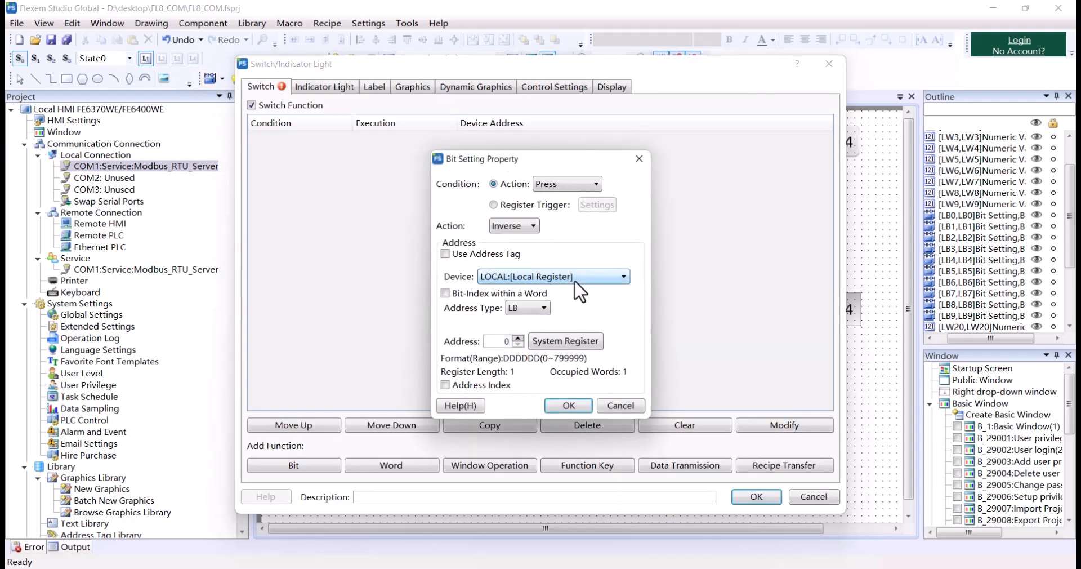
left_click(570, 401)
left_click(301, 86)
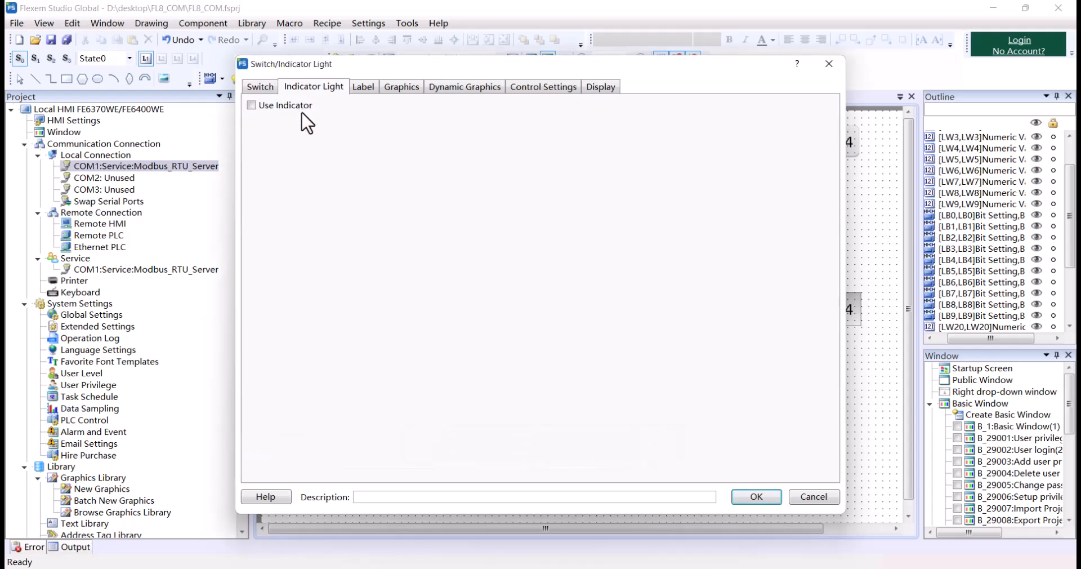
left_click(282, 107)
left_click(406, 155)
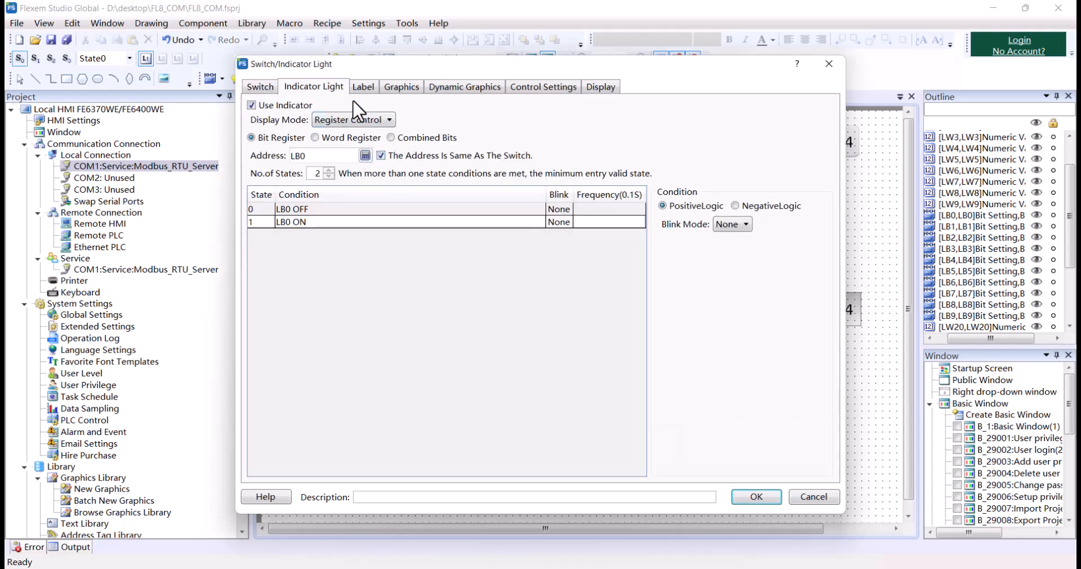
Step: Set the new switch's local bit address to LB20 and check the indicator's address
left_click(268, 86)
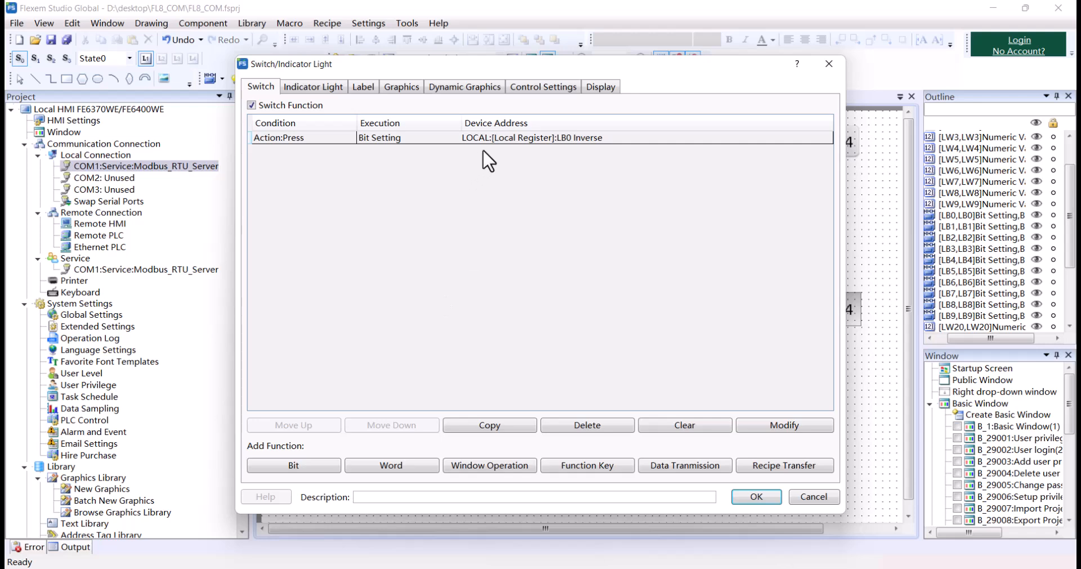
double_click(510, 136)
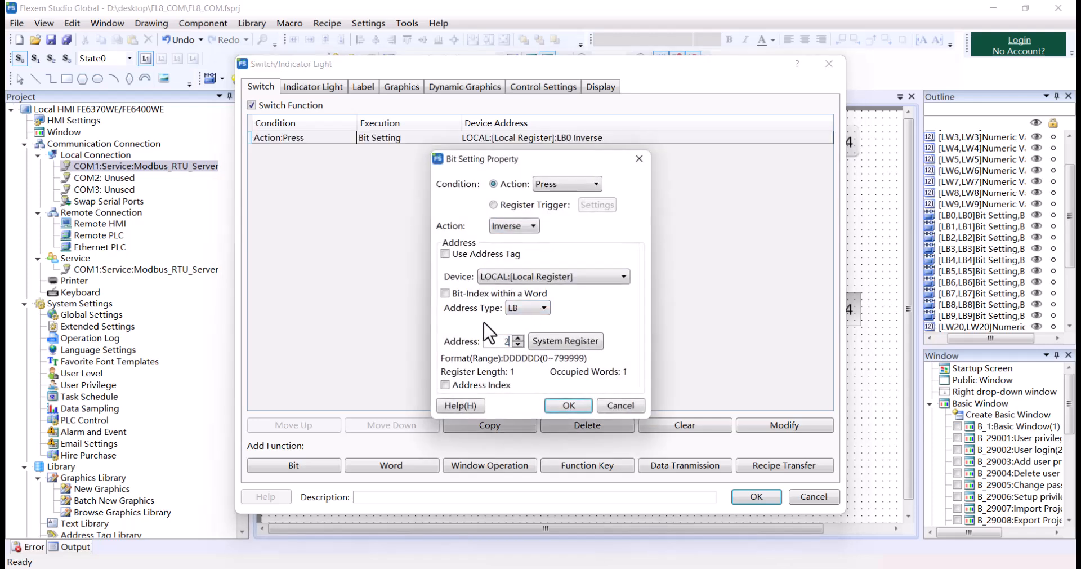
left_click(563, 404)
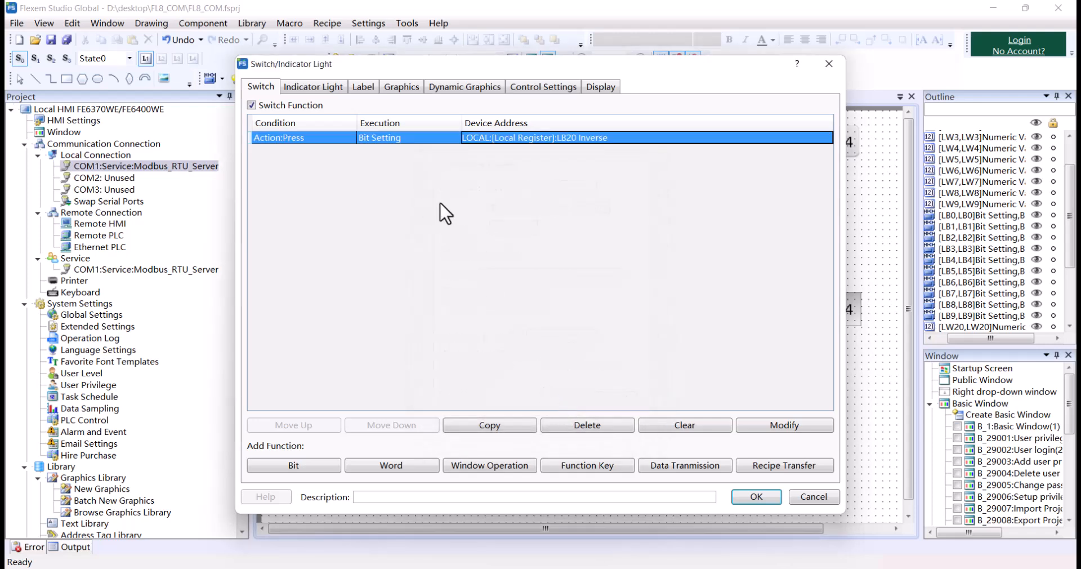
left_click(319, 84)
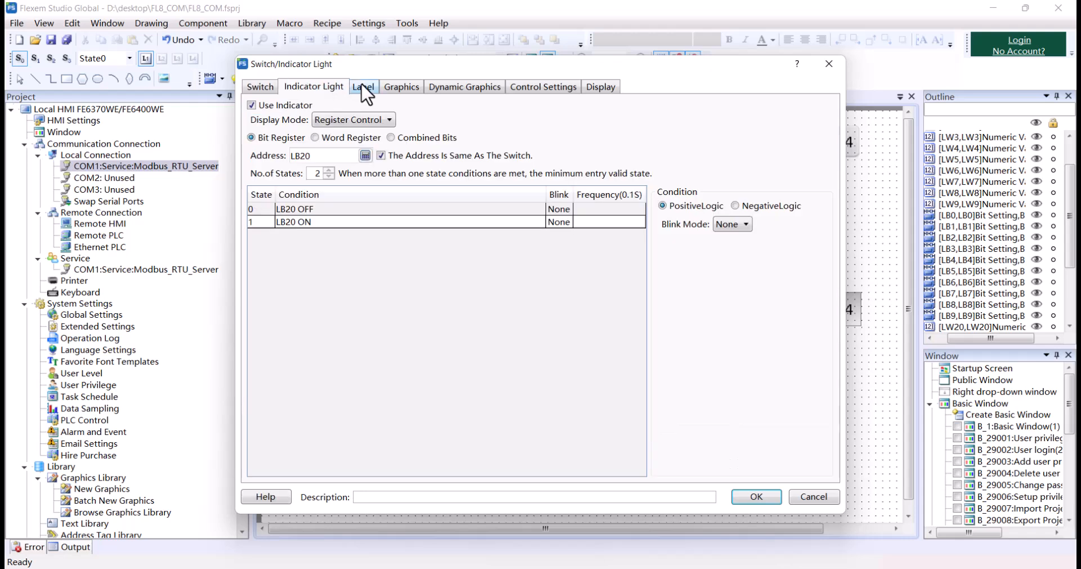
Step: Choose the two-state green/red button graphic for the LB20 switch
left_click(363, 88)
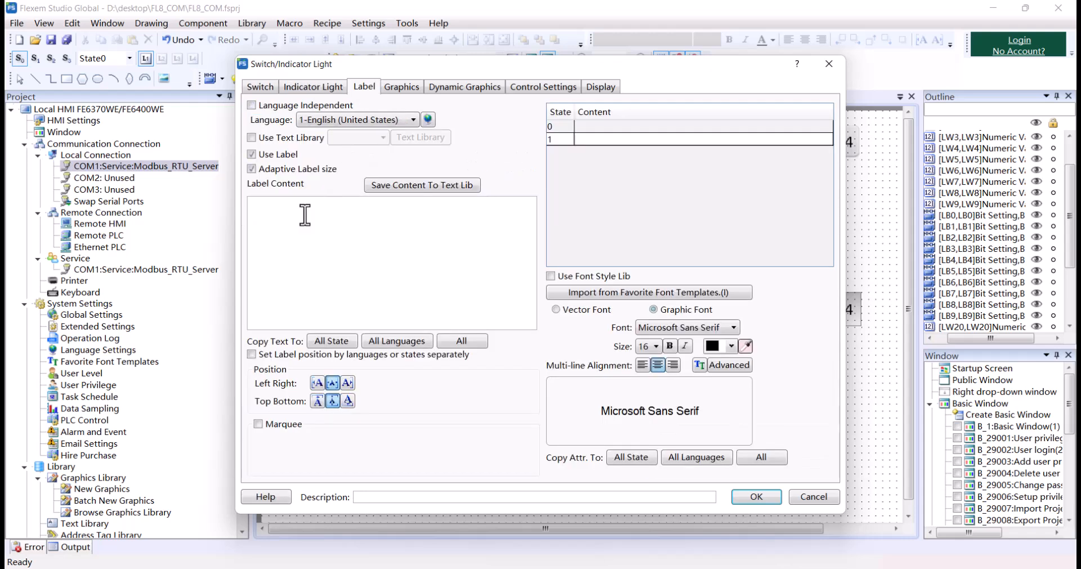
left_click(403, 88)
scroll(338, 268, "down", 4)
left_click(343, 241)
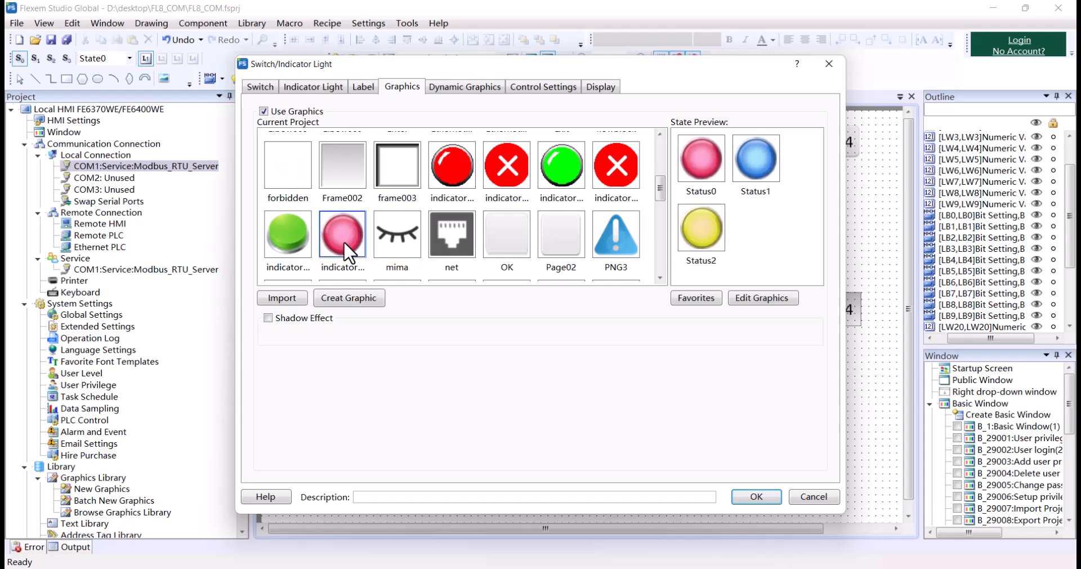
scroll(349, 239, "down", 1)
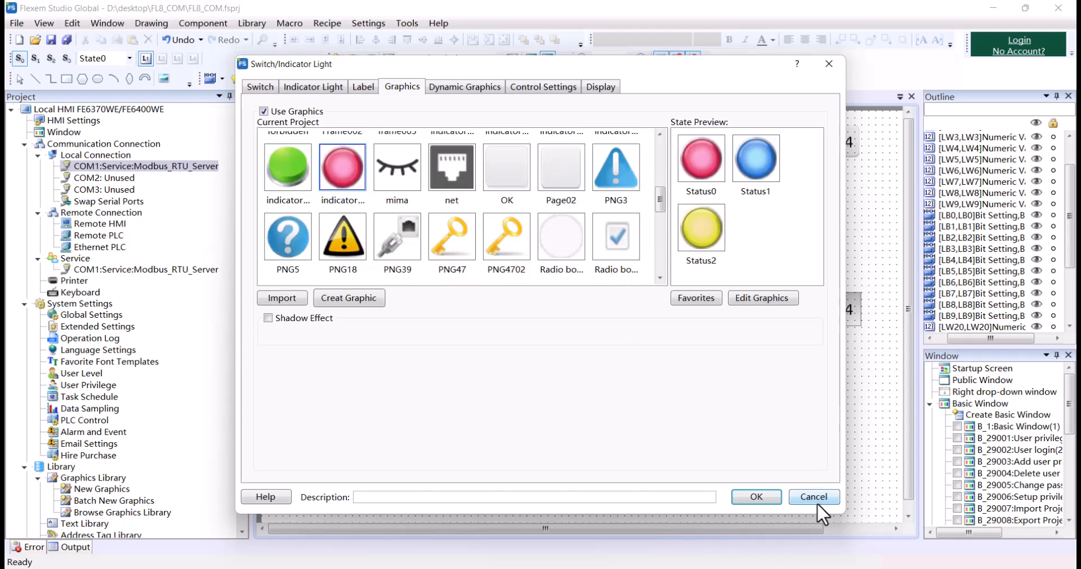
left_click(302, 177)
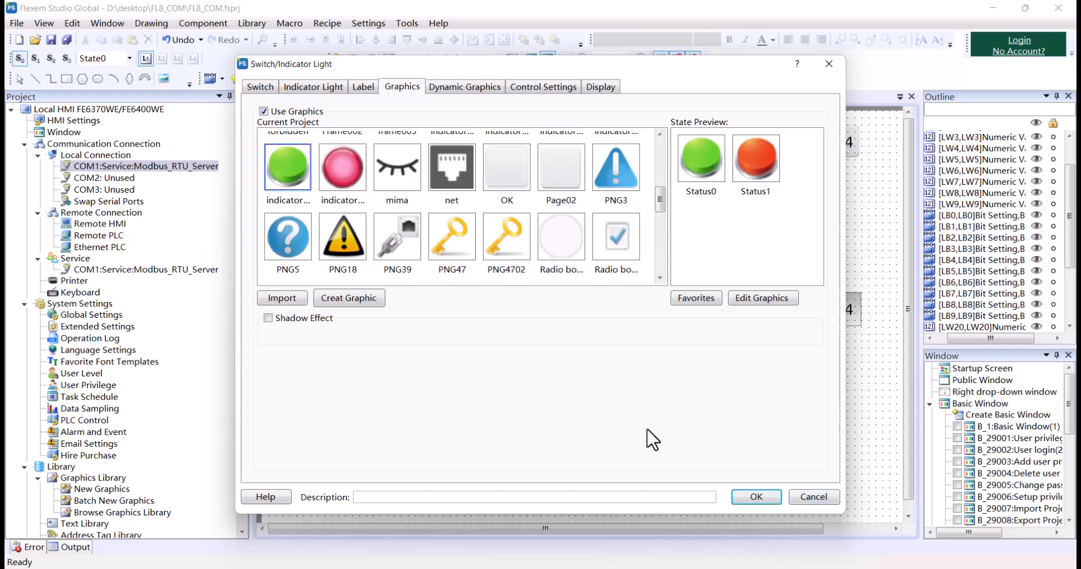
Step: Place the LB20 switch below the lower numeric row and multiple-copy it into a horizontal row of ten, incrementing the address by 1
left_click(754, 496)
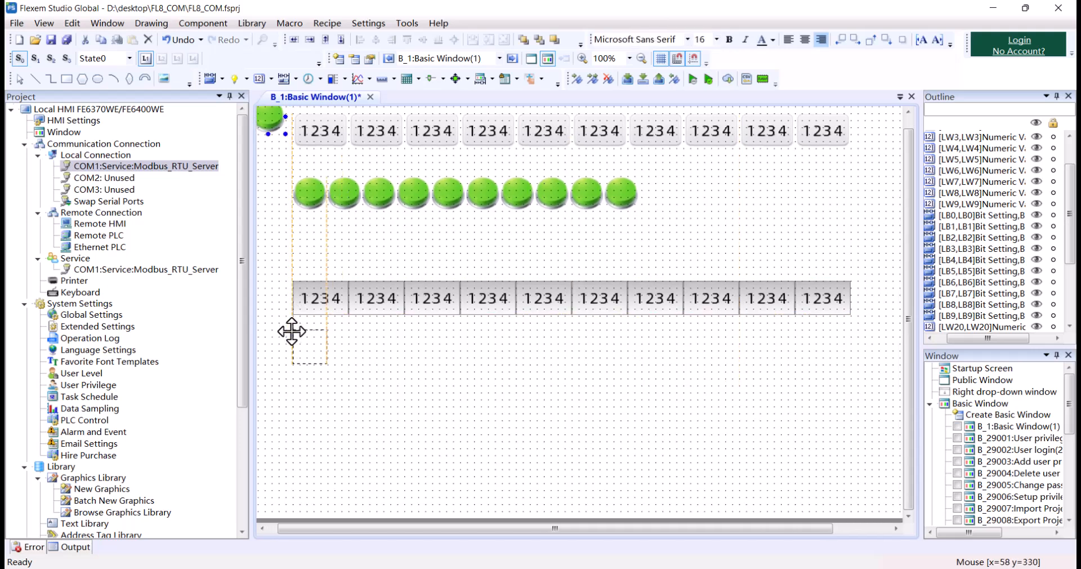
left_click(292, 331)
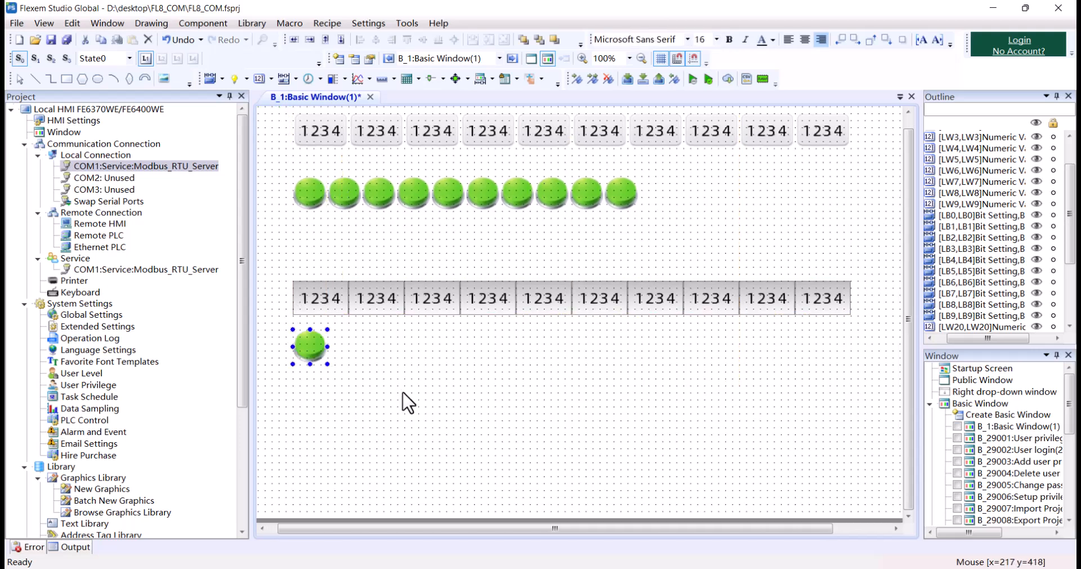
right_click(312, 346)
left_click(417, 67)
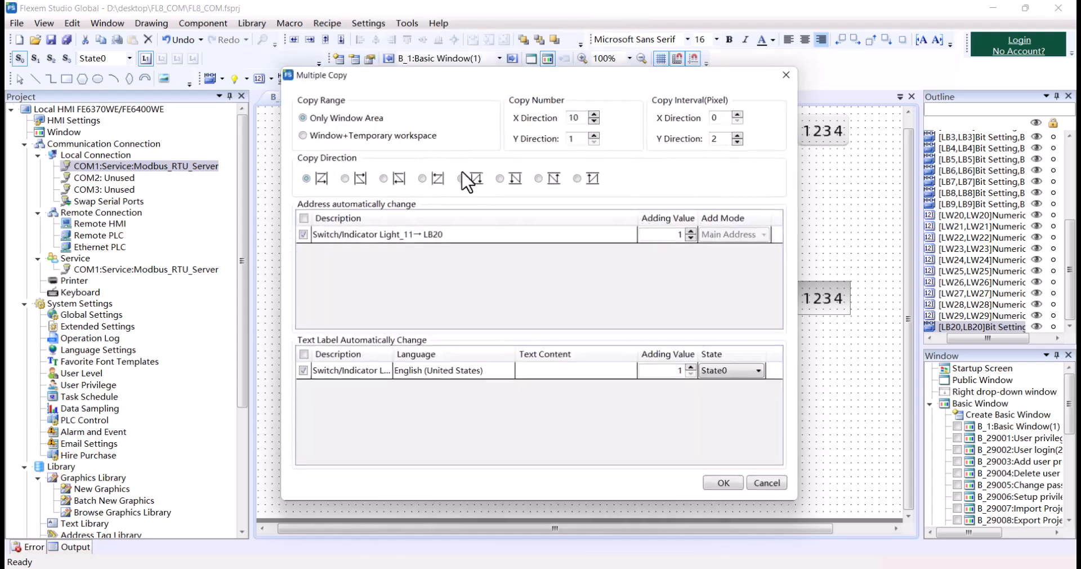
left_click(735, 490)
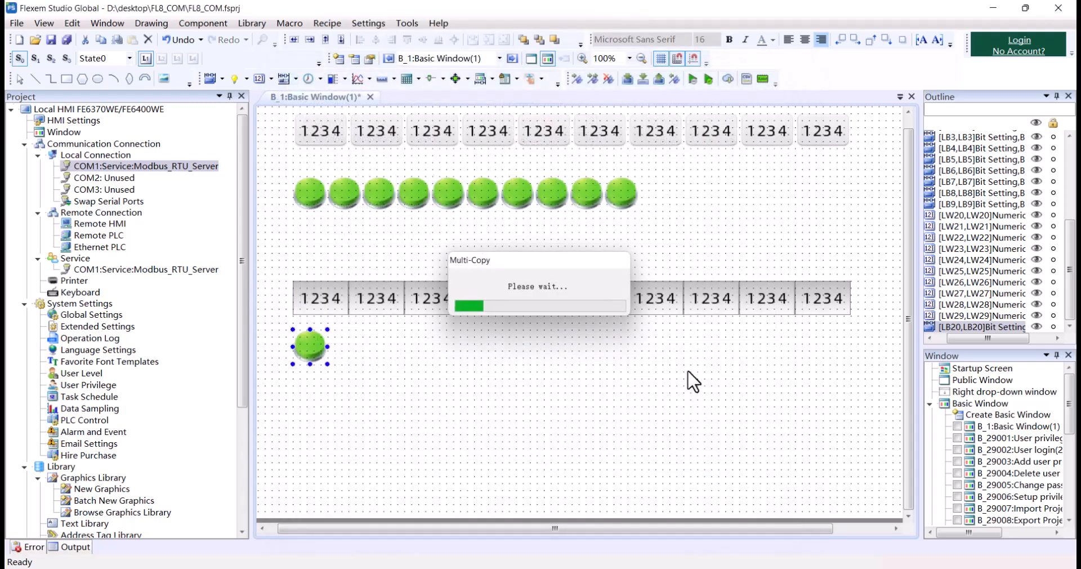
Step: Add a Window Initialize action to the functions of Basic Window 1
left_click(767, 398)
double_click(749, 396)
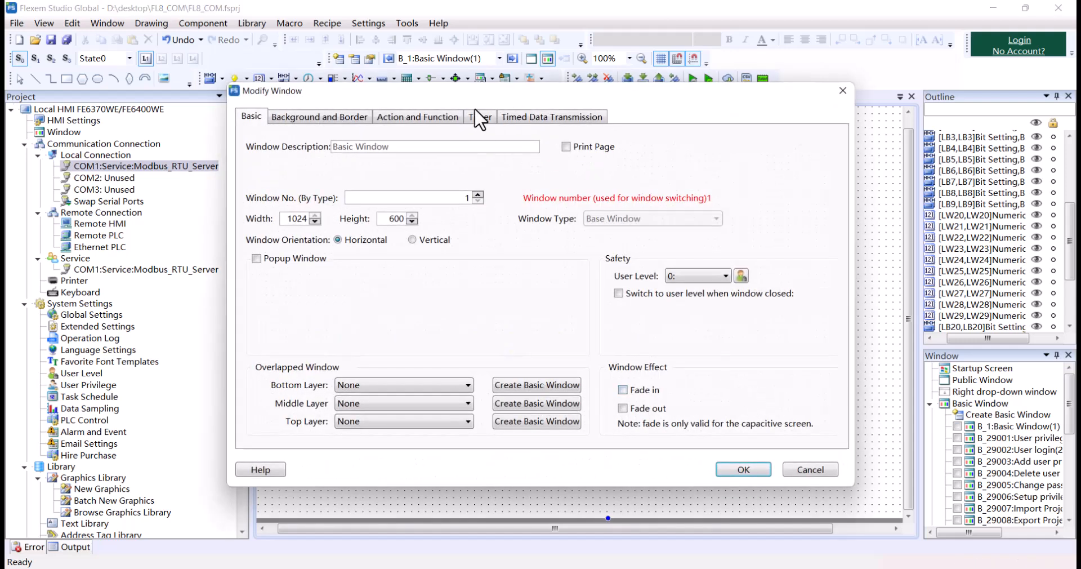
left_click(420, 116)
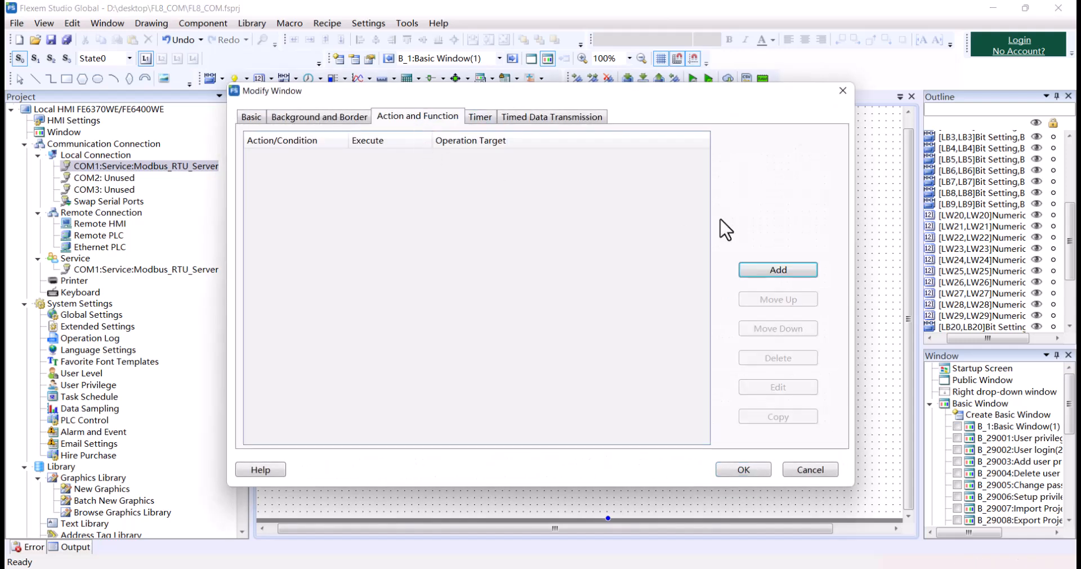
left_click(766, 273)
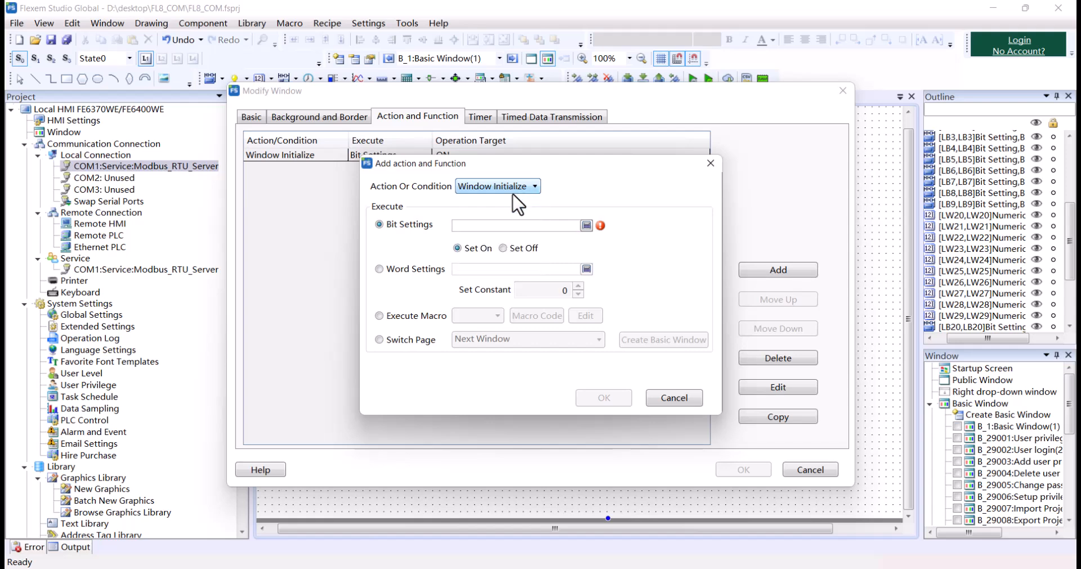
Step: Make the window-initialize action set local system bit SRB10020 on, and confirm the window settings
left_click(504, 226)
left_click(496, 262)
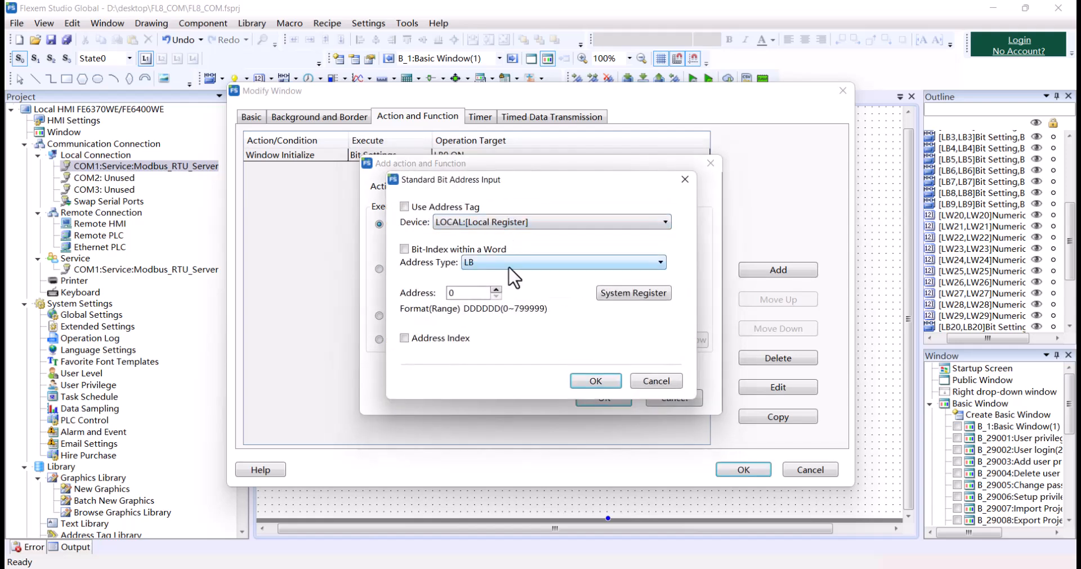
left_click(499, 285)
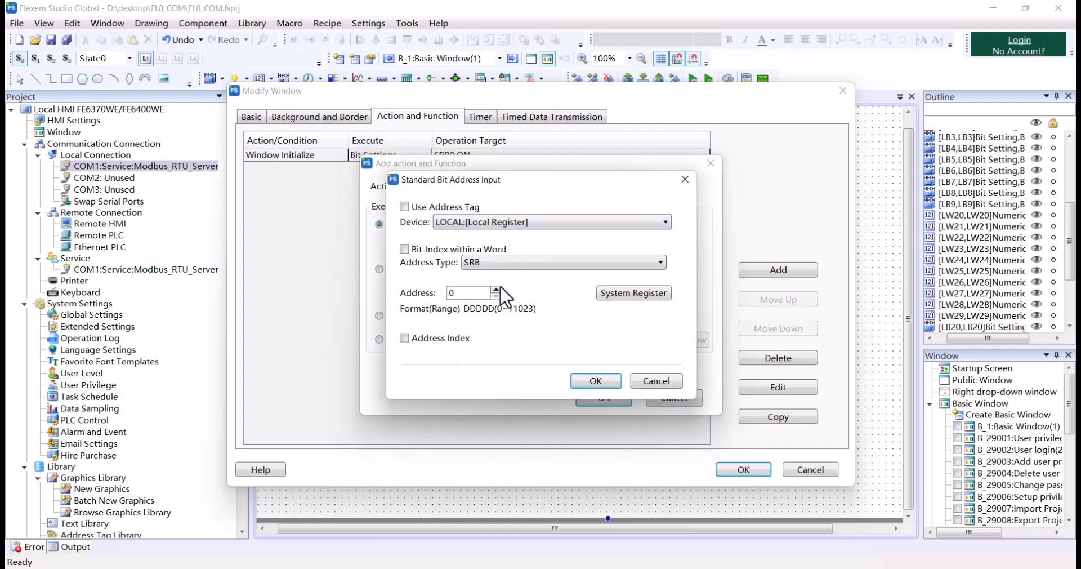
double_click(479, 292)
type("10020")
left_click(588, 380)
left_click(591, 398)
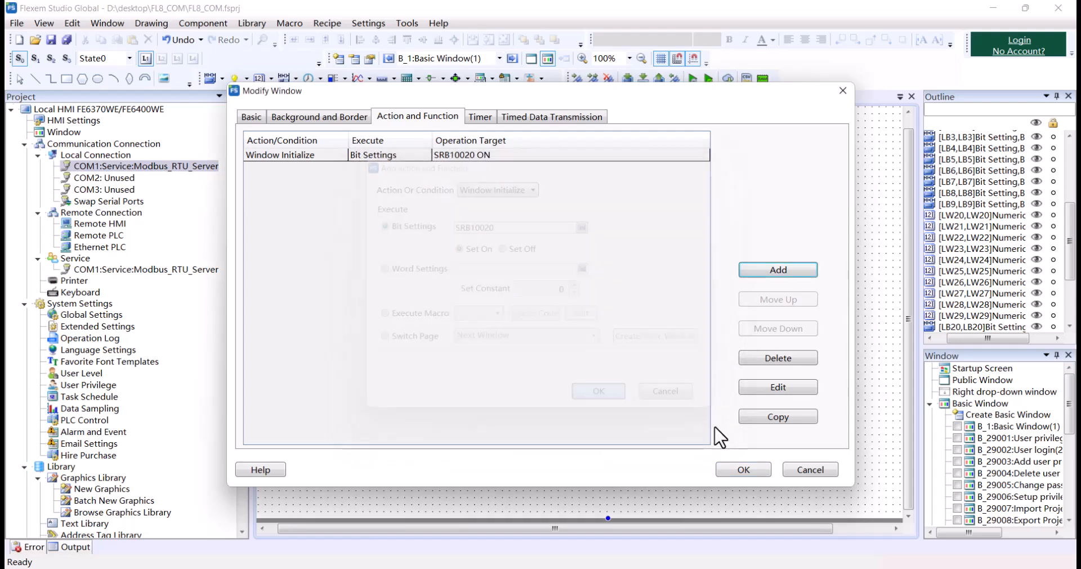
left_click(756, 471)
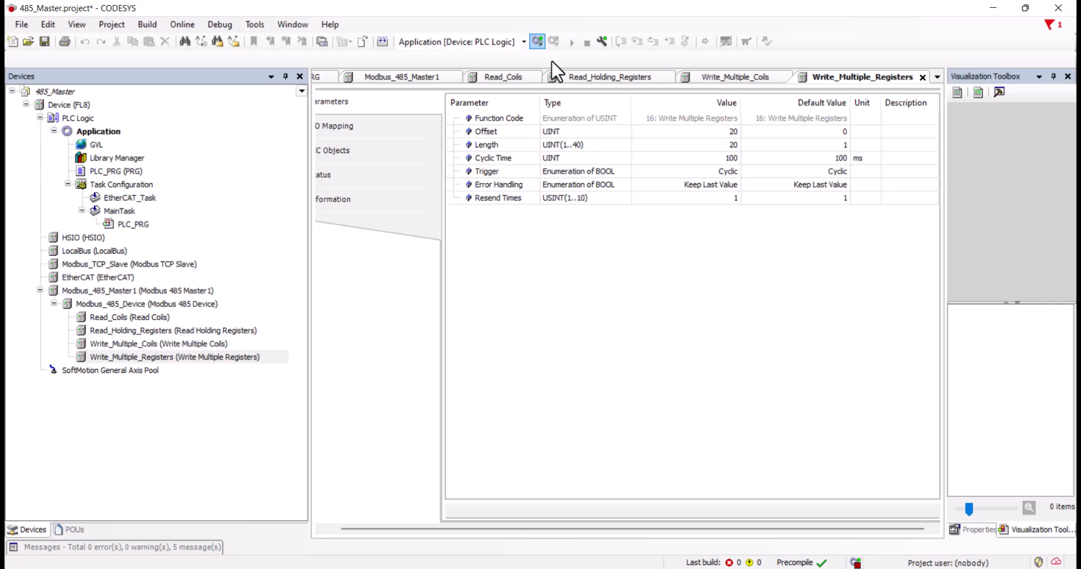
Step: Switch to CODESYS, open the FL8 device's communication settings and try scanning the network for the controller
left_click(536, 40)
double_click(76, 105)
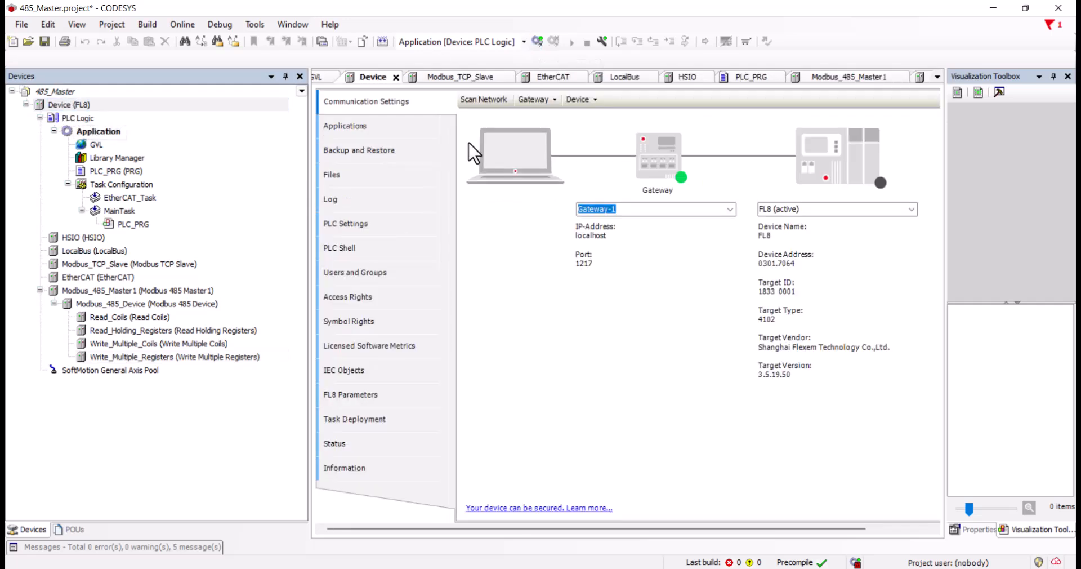
left_click(486, 104)
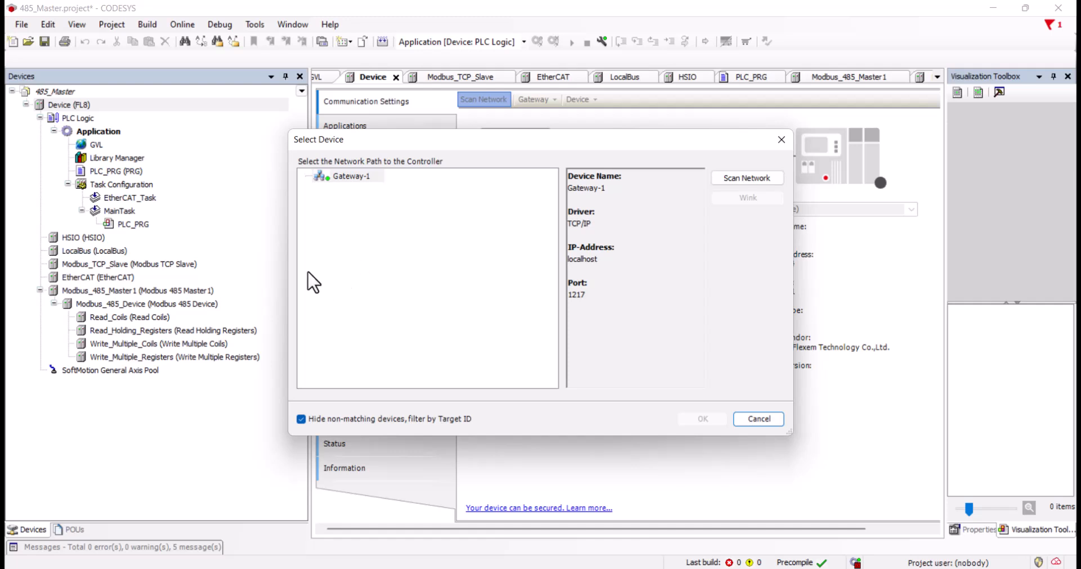
left_click(782, 140)
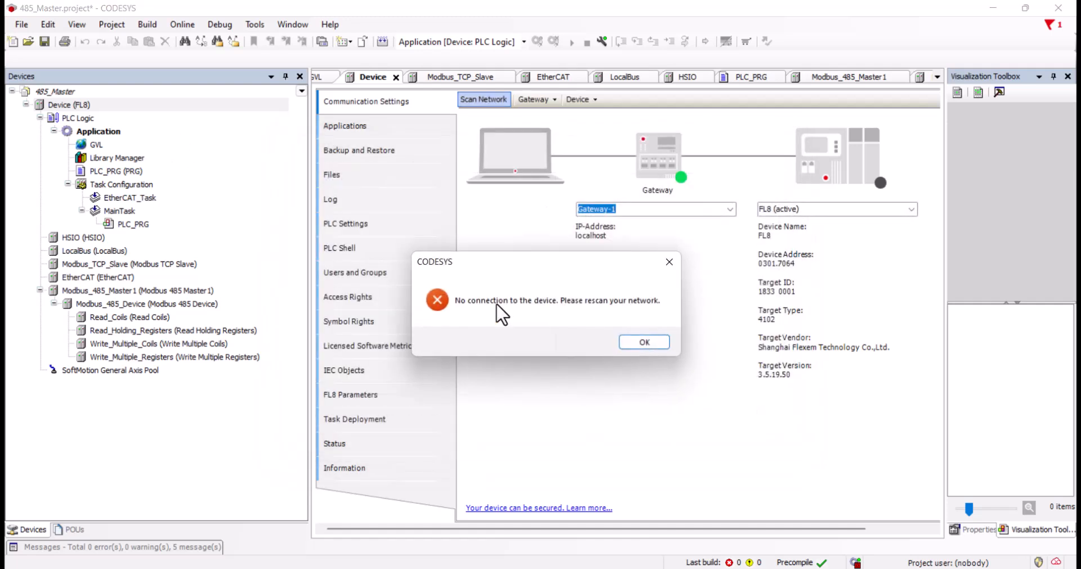
left_click(660, 343)
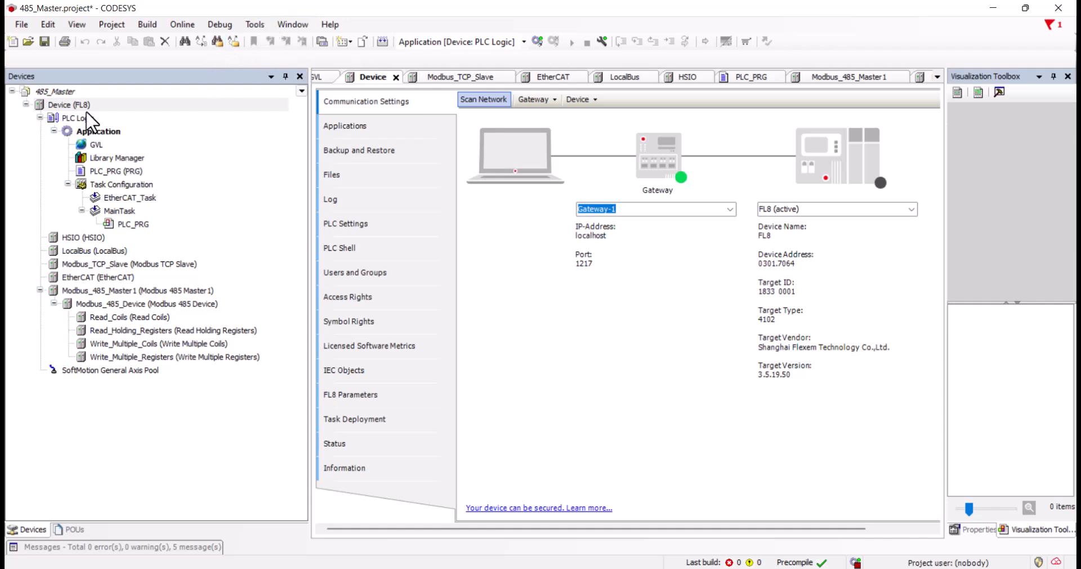
Step: Rescan the network and choose the FL8 controller found under Gateway-1 as the connection path
left_click(482, 99)
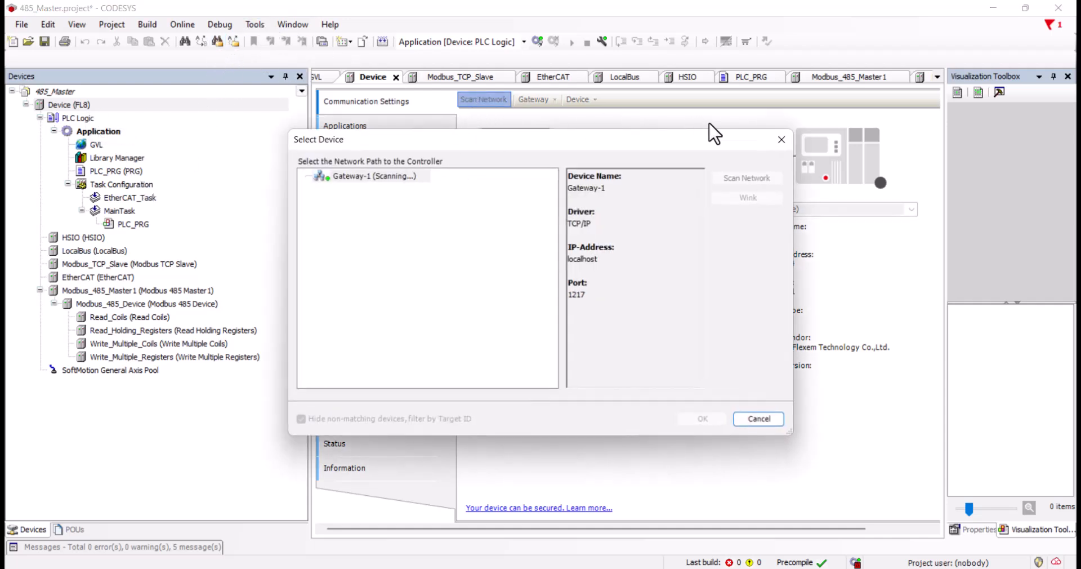
left_click(782, 139)
left_click(488, 102)
left_click(351, 189)
left_click(721, 416)
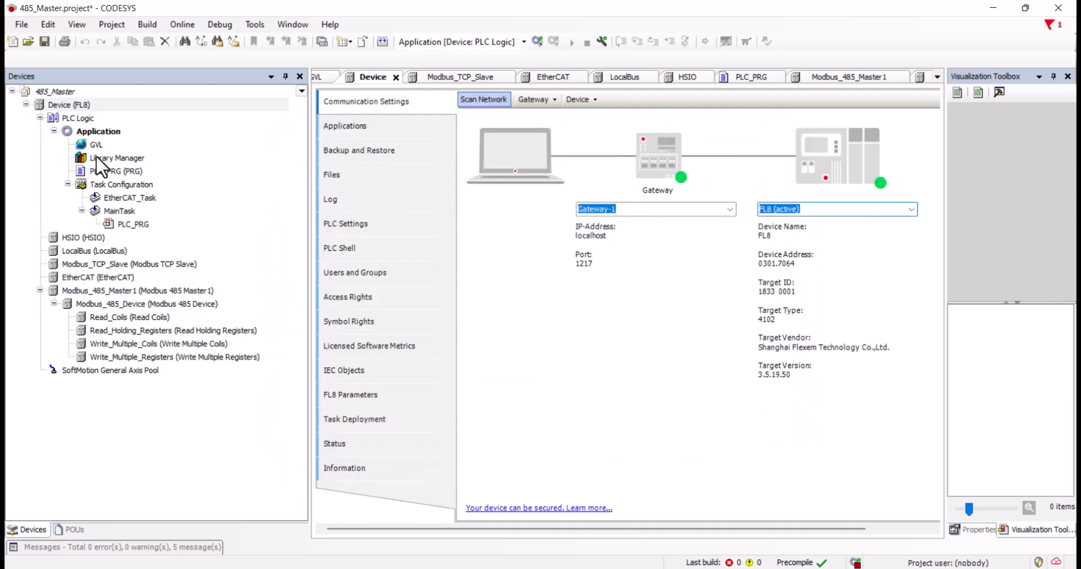
Step: Show the FL8 parameters, log in to the PLC with download of the latest code changes, and expand the EtherNET group
left_click(388, 398)
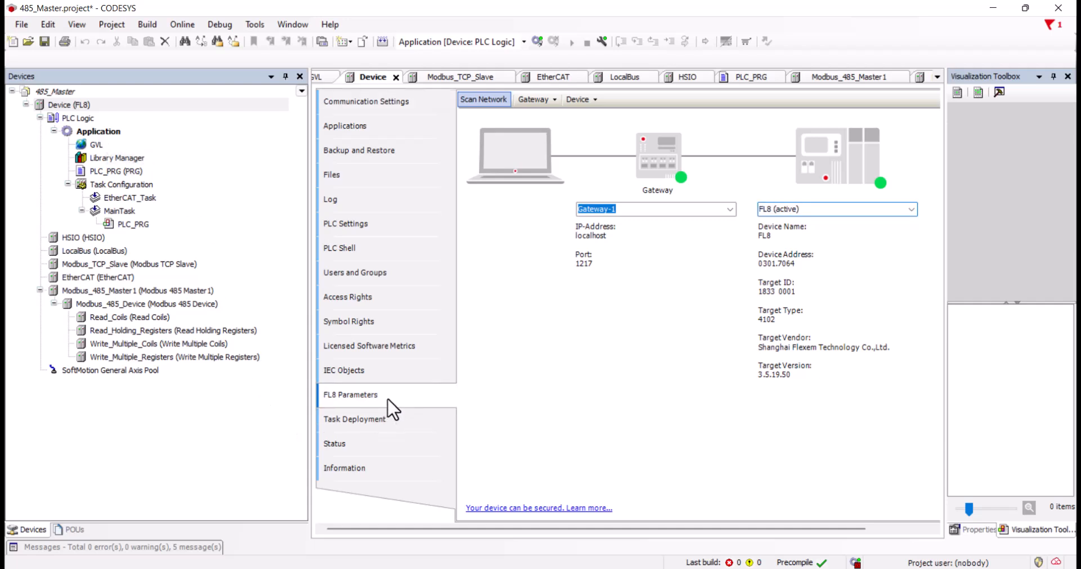
left_click_drag(669, 103, 749, 116)
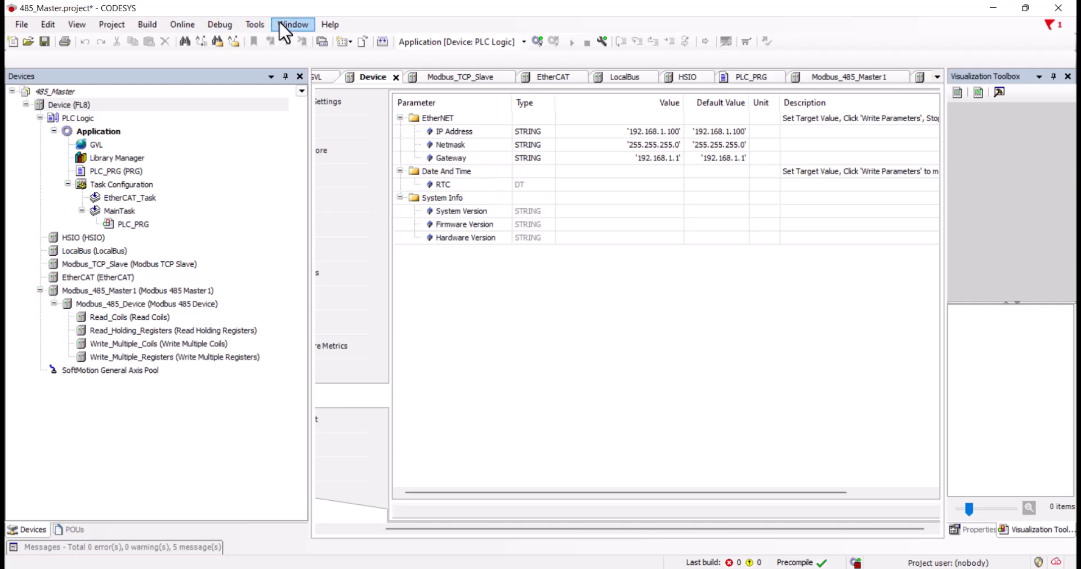
left_click(537, 41)
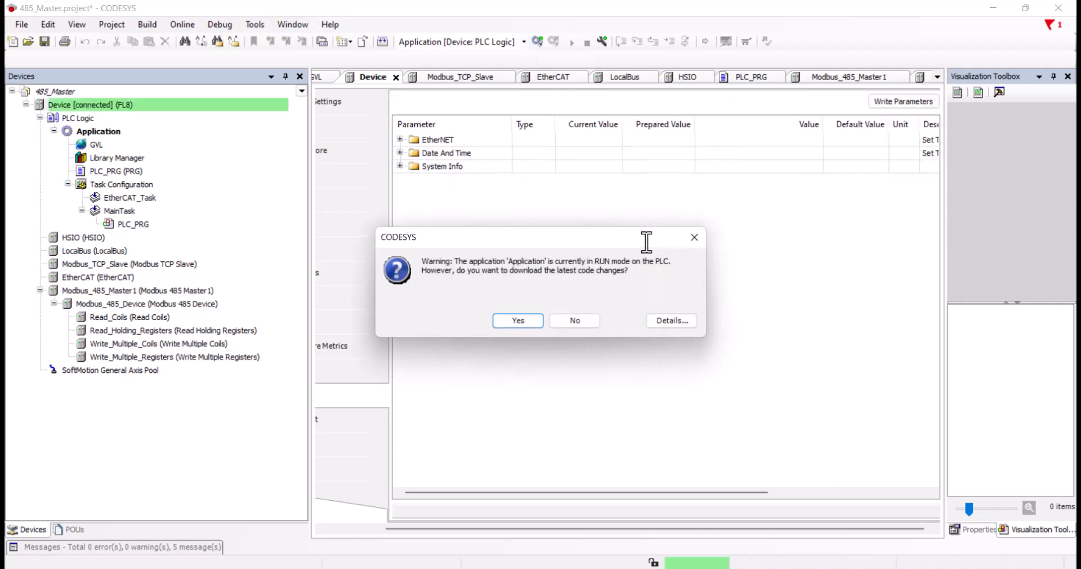
left_click(517, 320)
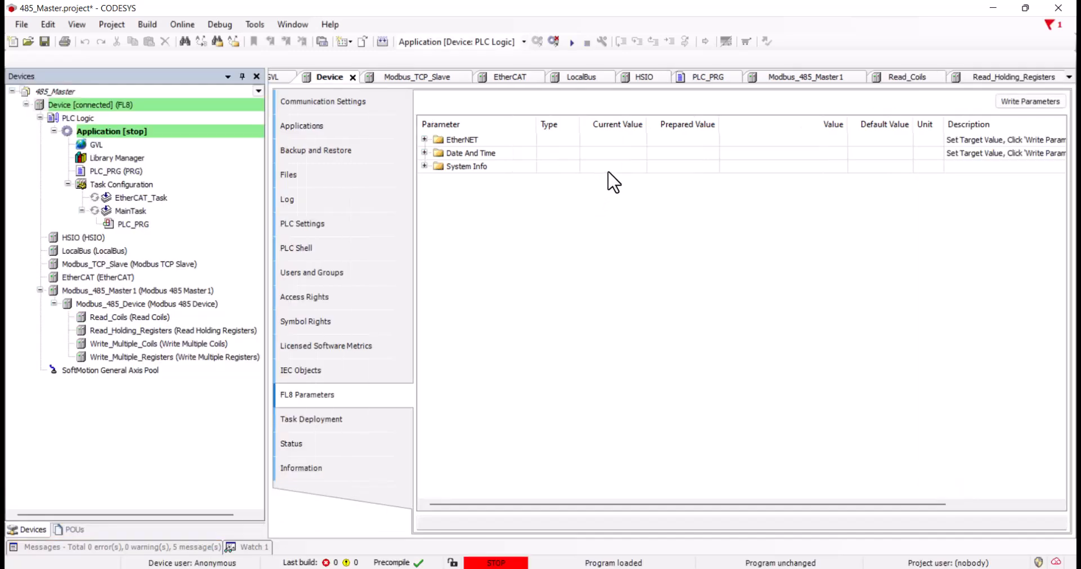
left_click(424, 140)
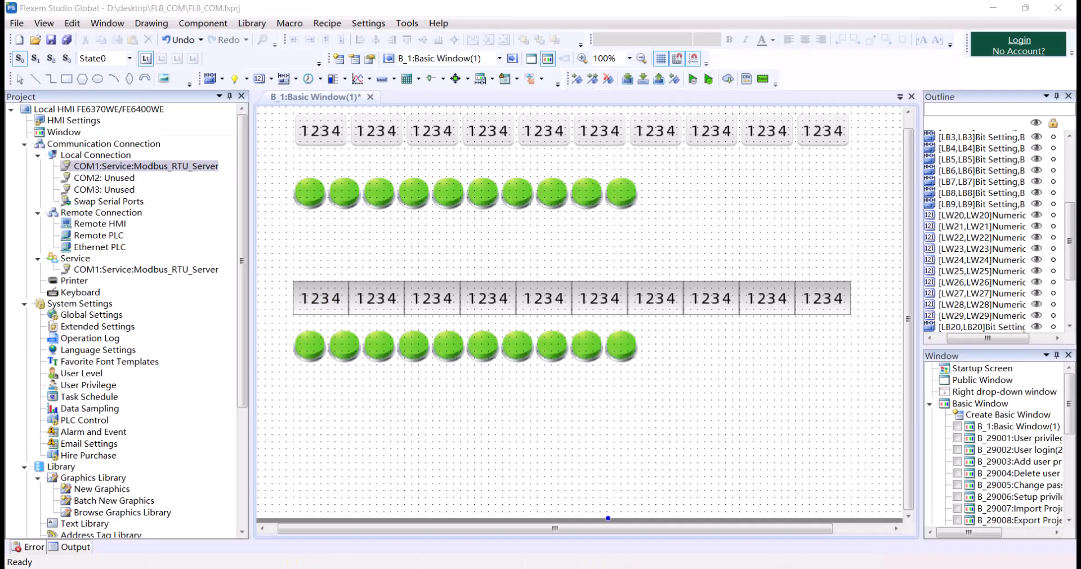
Step: Switch to Flexem Studio and set the HMI's static IP address to 192.168.2.200 and its gateway to 192.168.2.1
double_click(59, 121)
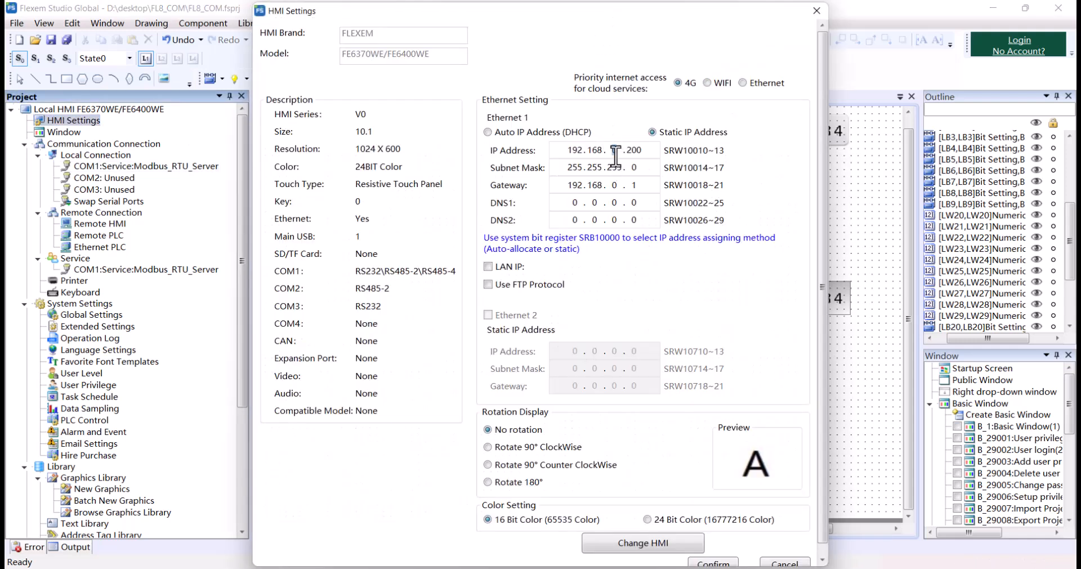
left_click(614, 184)
type("2")
left_click_drag(643, 9, 555, 7)
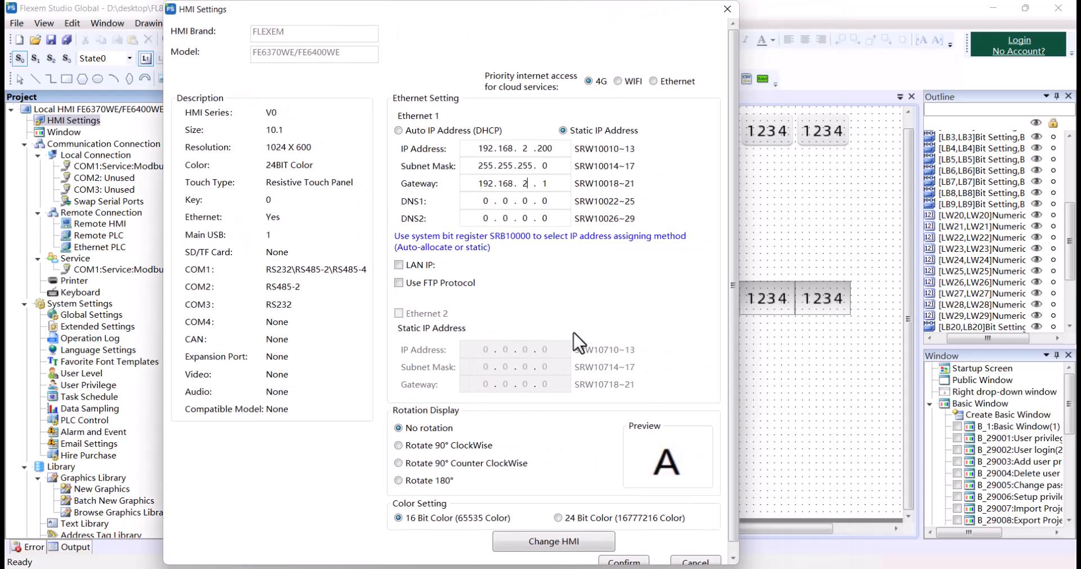
left_click(635, 562)
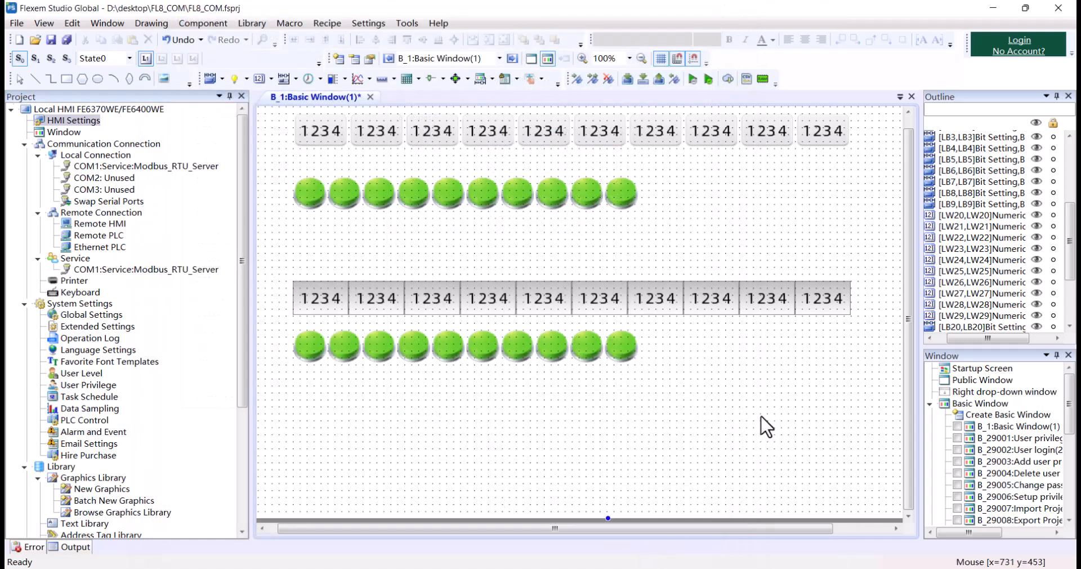
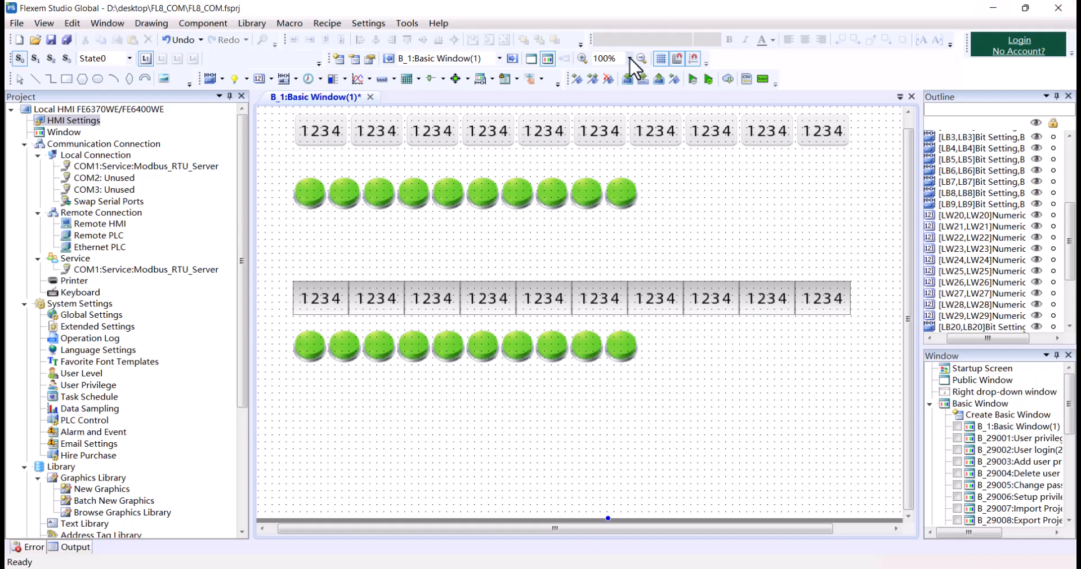
Step: Compile the HMI project for download, choose the Ethernet protocol and scan for HMIs through the VMware Network Adapter VMnet2
left_click(628, 79)
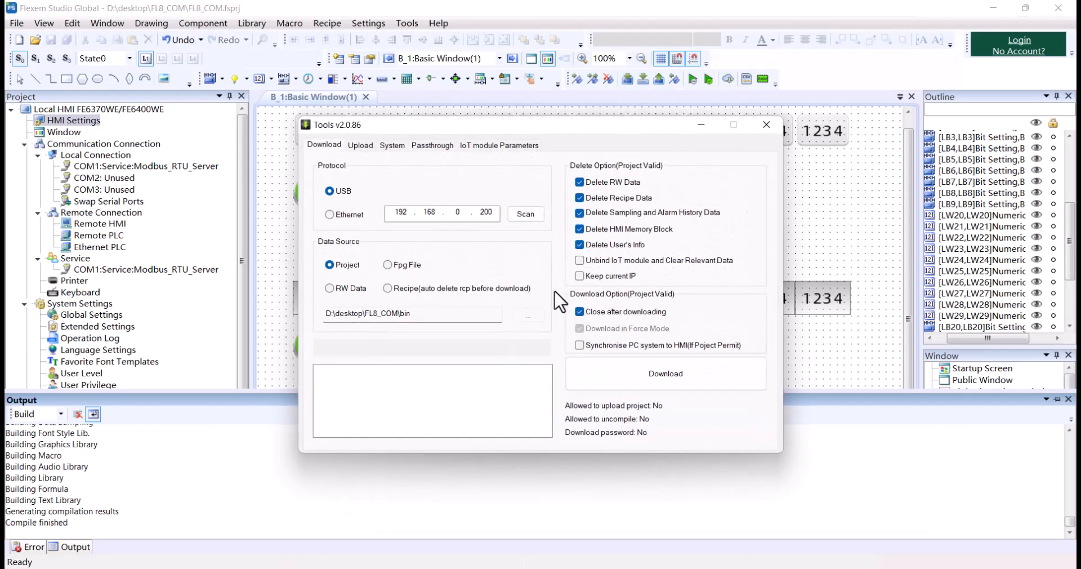
left_click(359, 216)
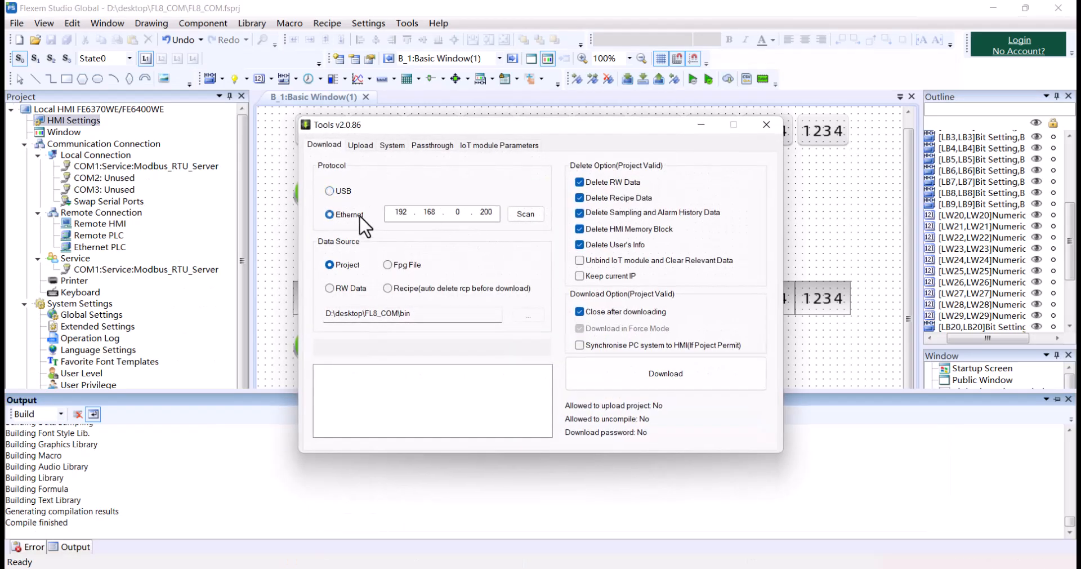
left_click(530, 219)
left_click(467, 243)
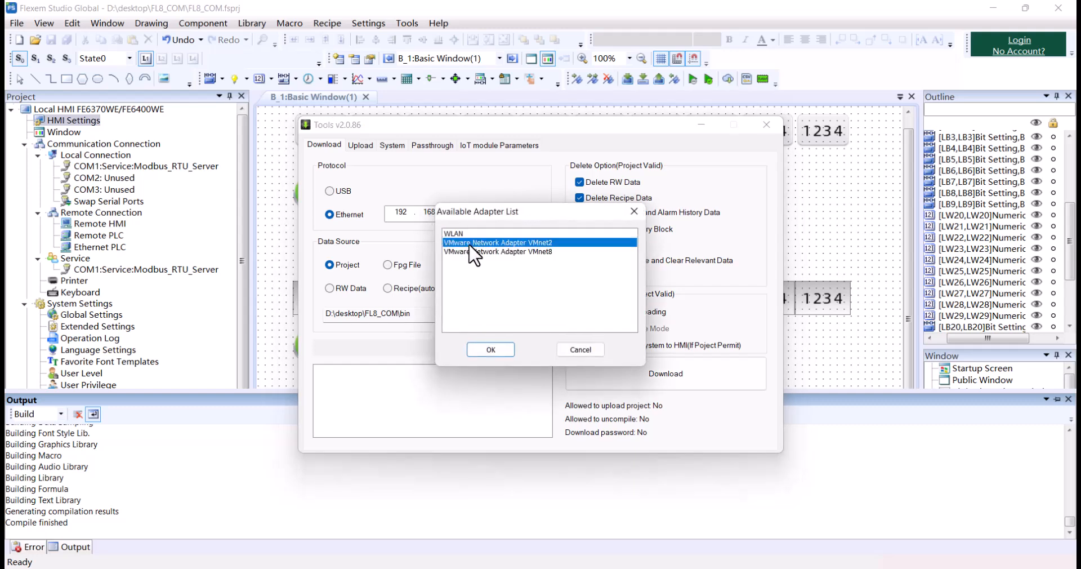
left_click(504, 348)
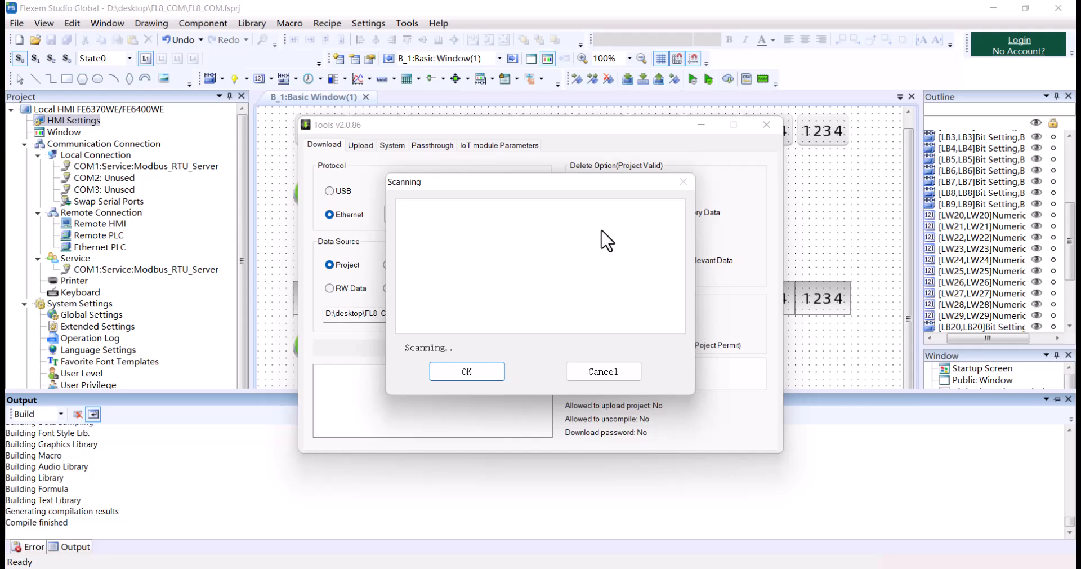
Step: Select the HMI at 192.168.0.200 as the target and download the project to it
left_click(542, 204)
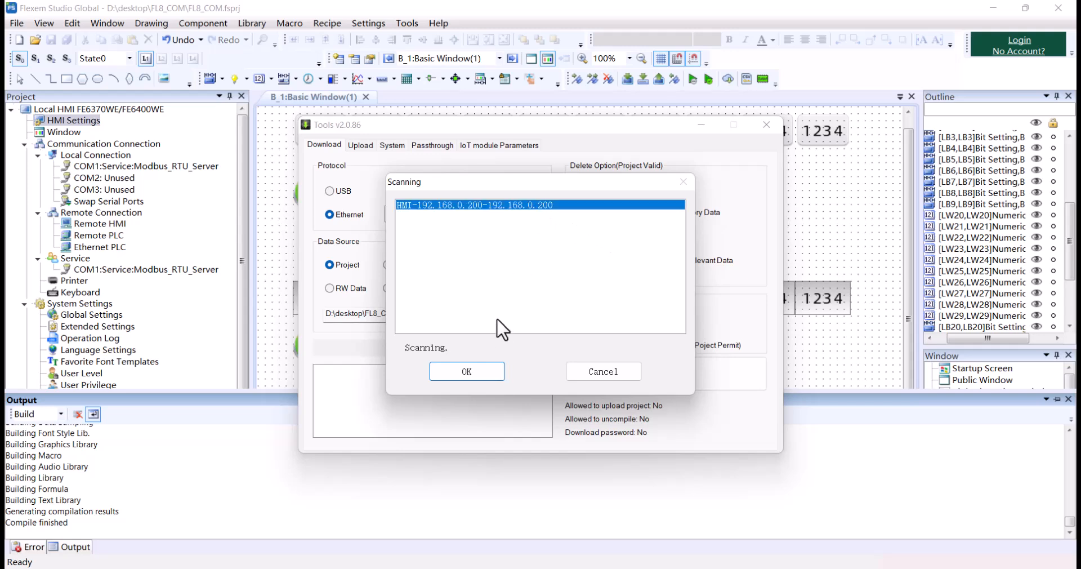
left_click(473, 371)
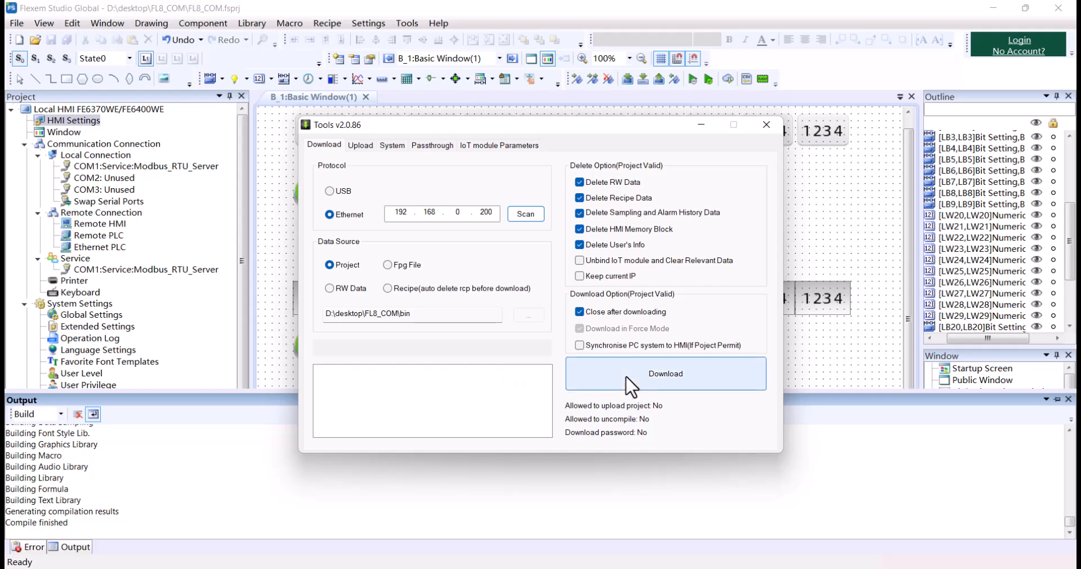
left_click(631, 383)
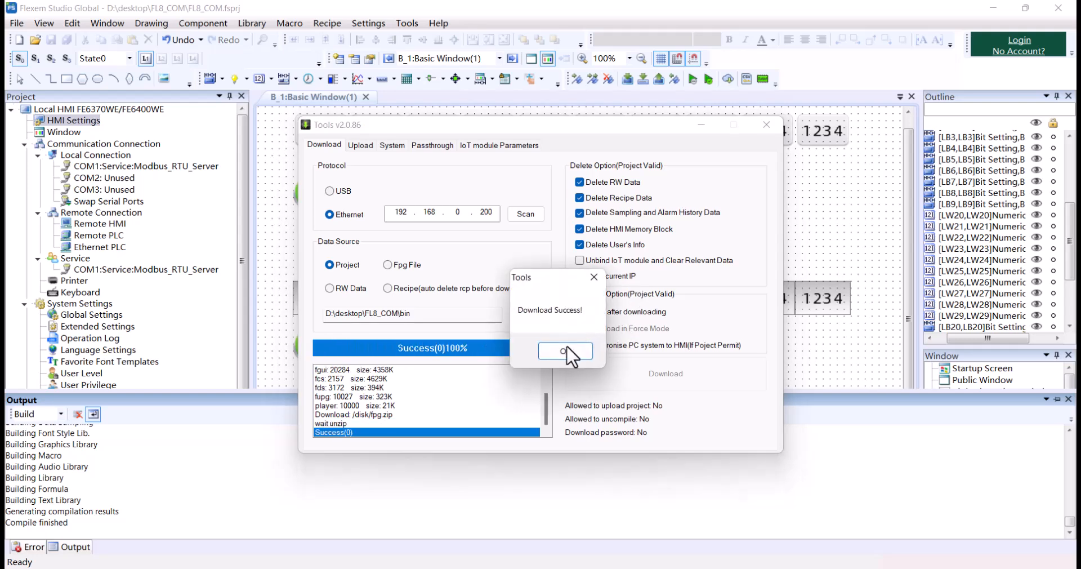
left_click(565, 348)
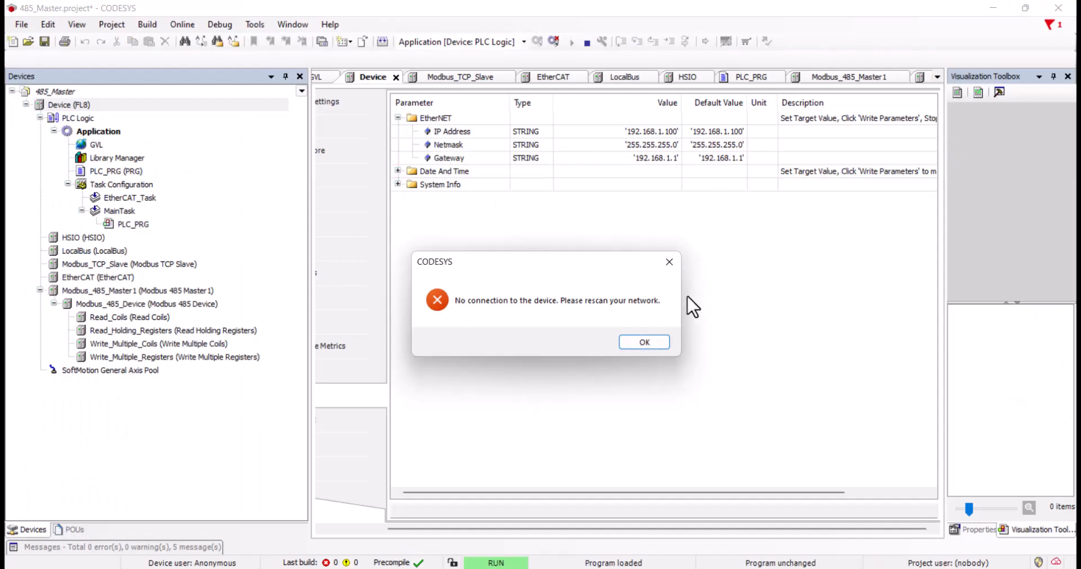
Step: Dismiss the connection error and try to find the FL8 controller by repeatedly scanning the network from the communication settings
left_click(657, 341)
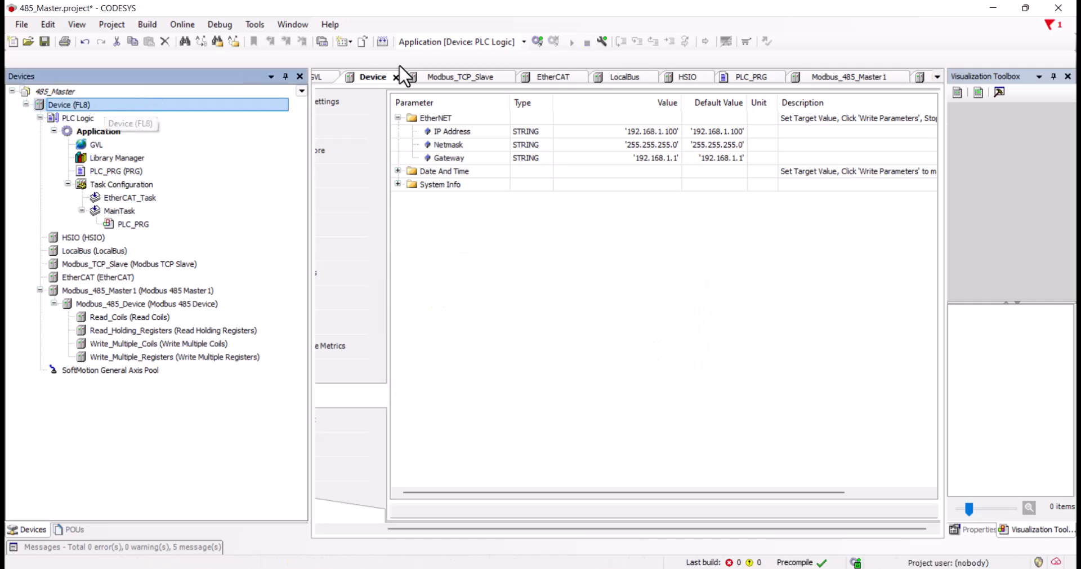
left_click(355, 108)
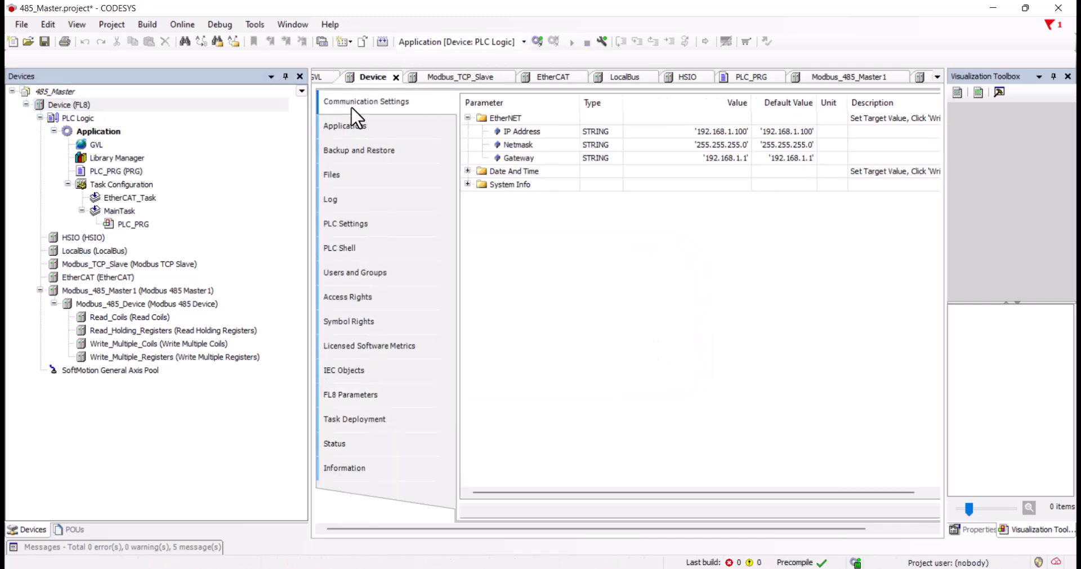
left_click(485, 100)
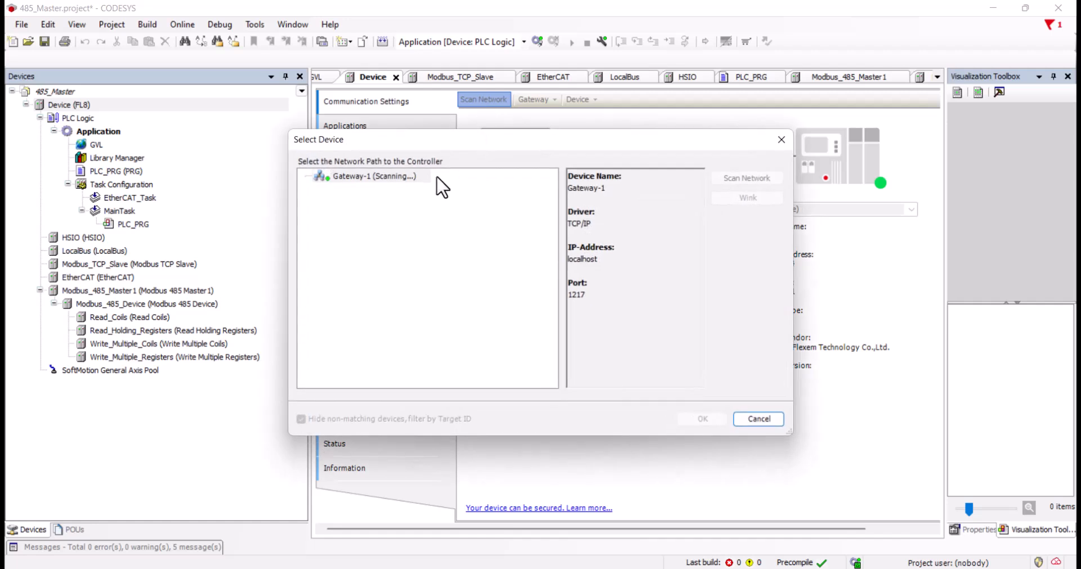
left_click(780, 139)
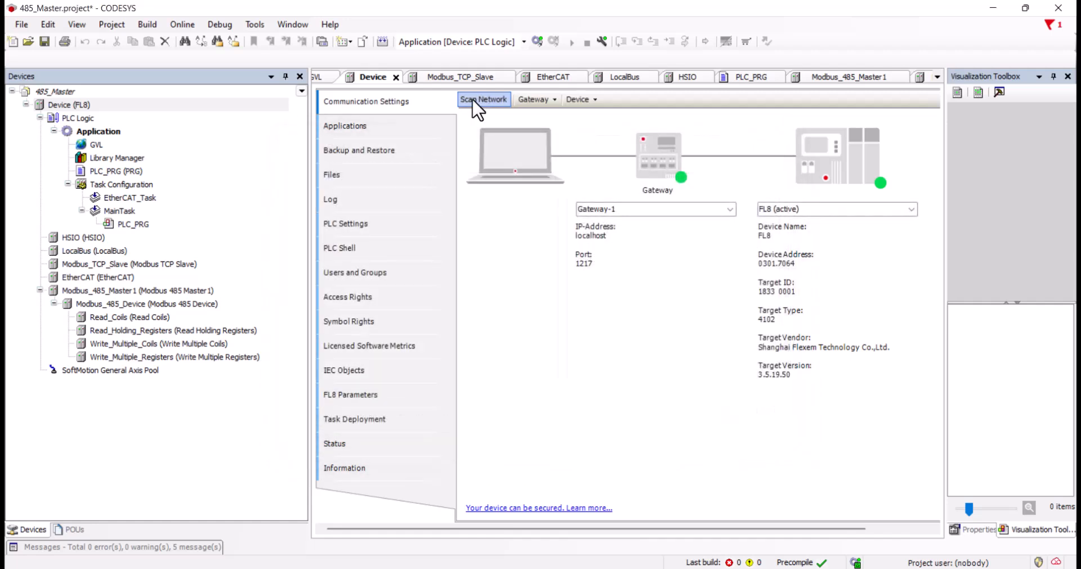
left_click(475, 99)
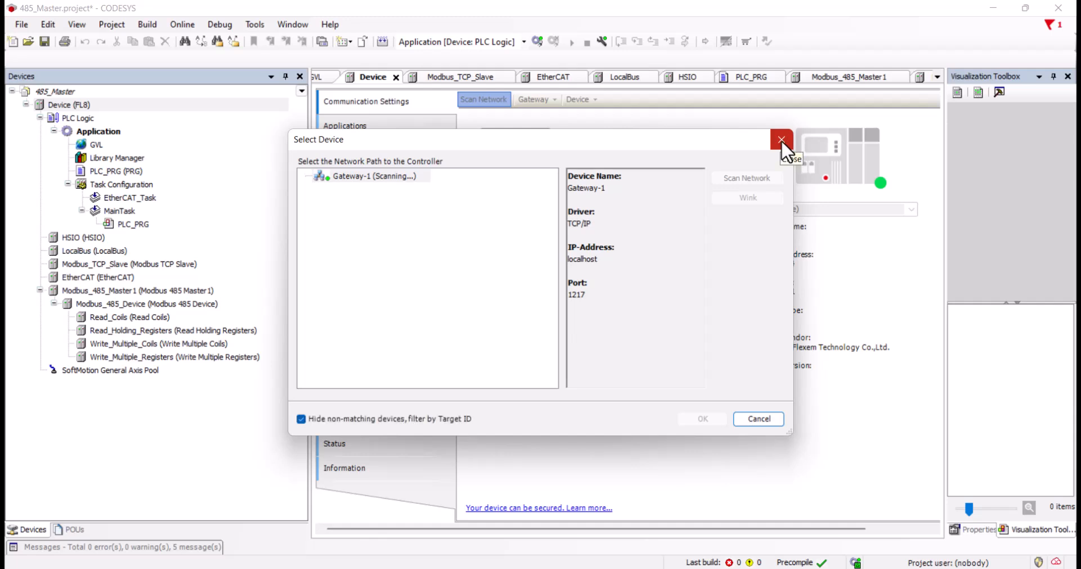
left_click(781, 140)
left_click(483, 99)
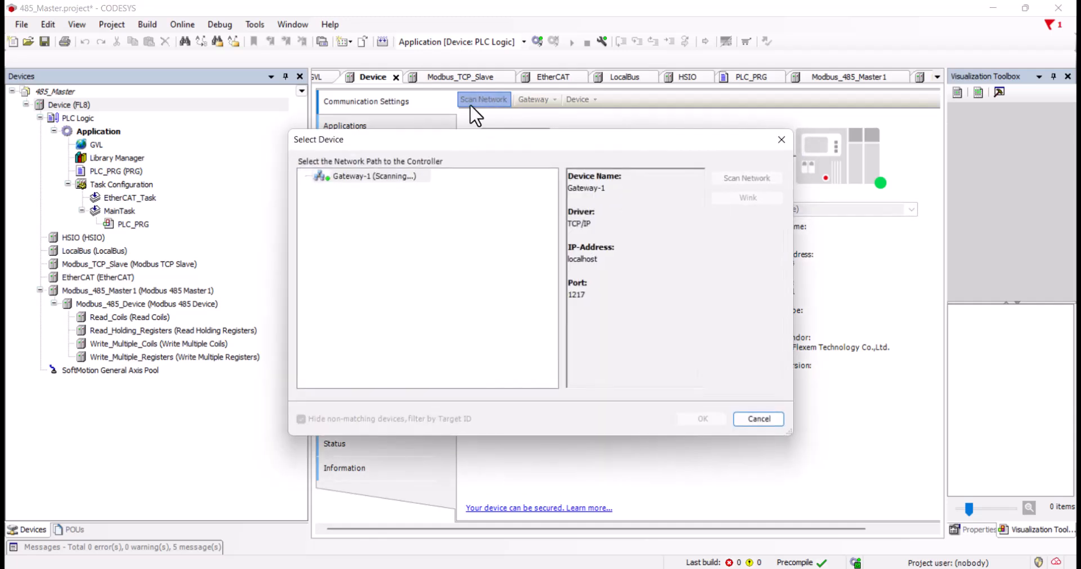
left_click(783, 140)
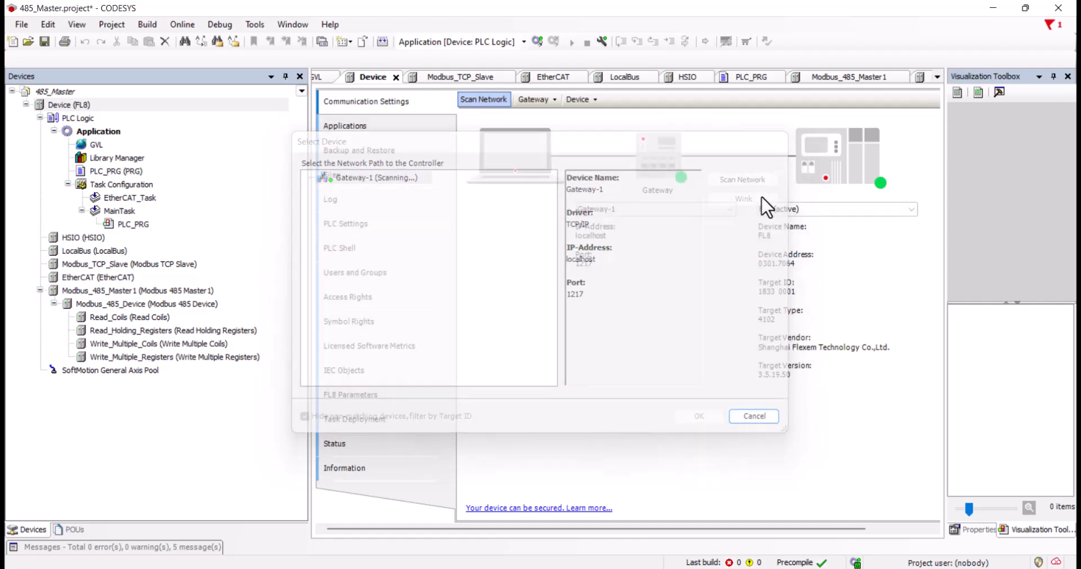
left_click(481, 100)
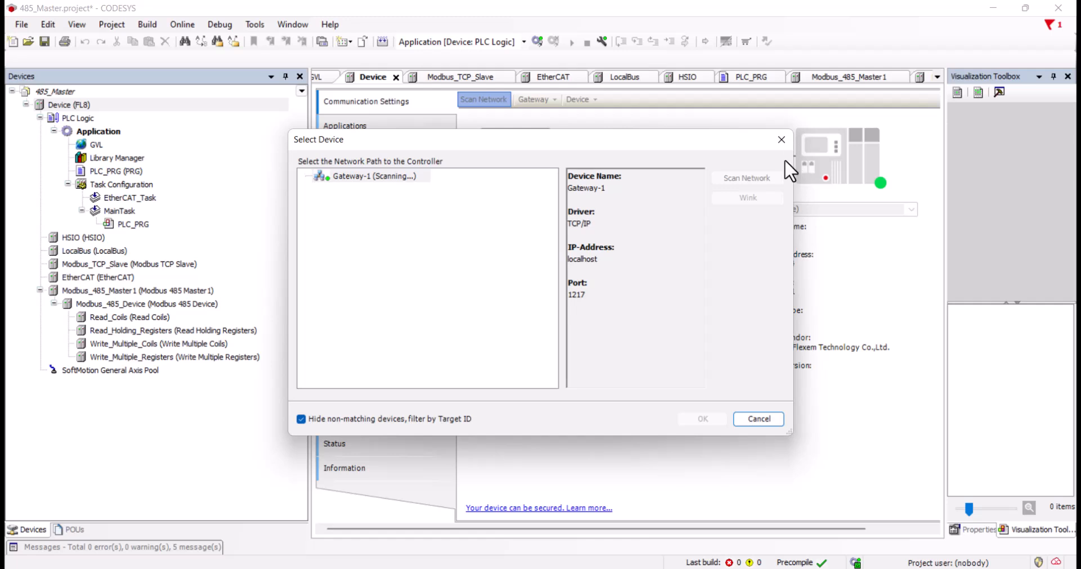
left_click(768, 418)
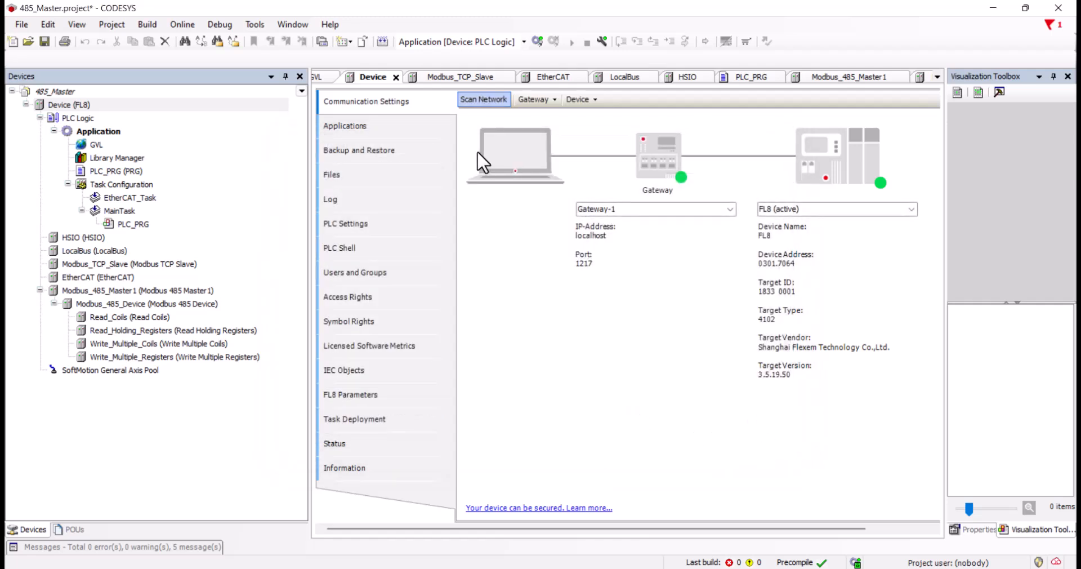
left_click(483, 99)
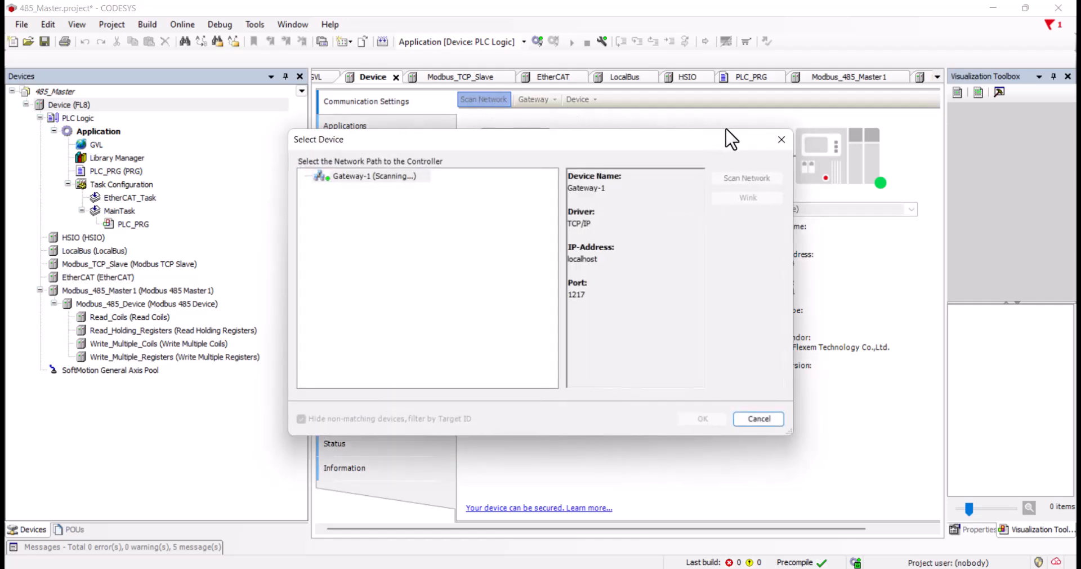
left_click(778, 135)
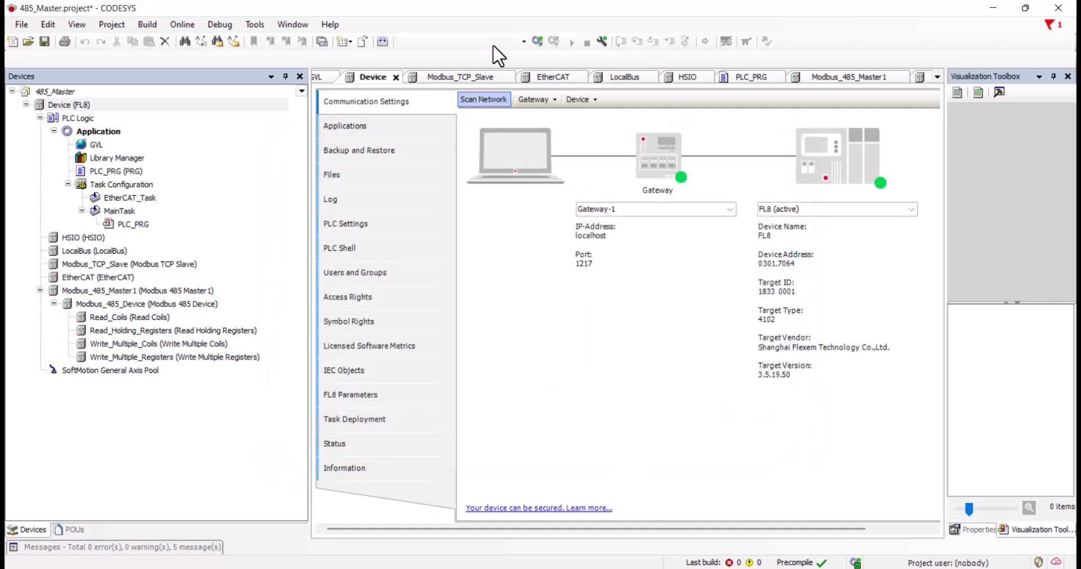
Step: Try to log in to the PLC application and scan the network for the controller once more
left_click(537, 41)
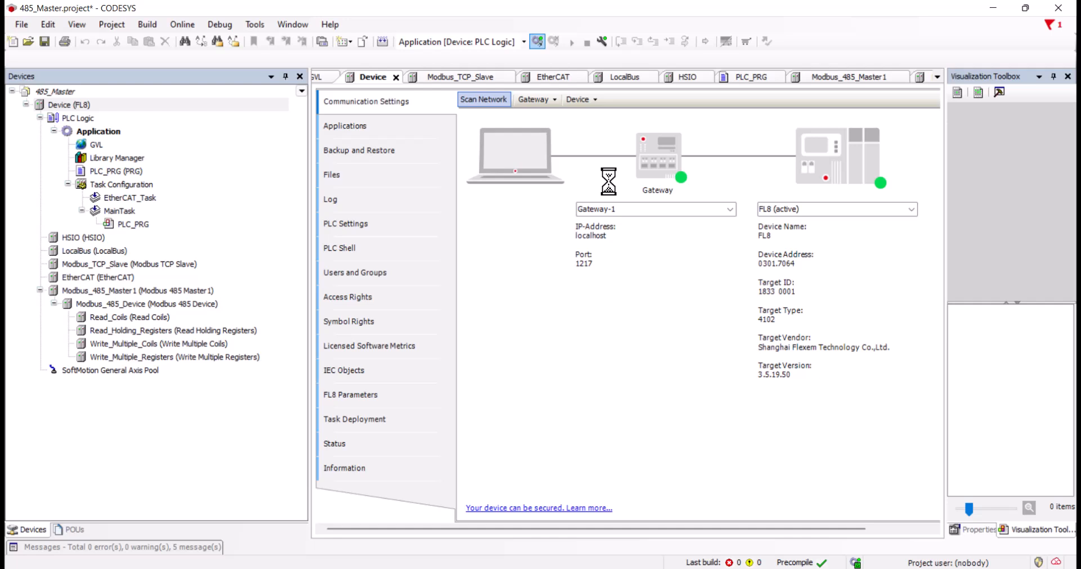
left_click(646, 343)
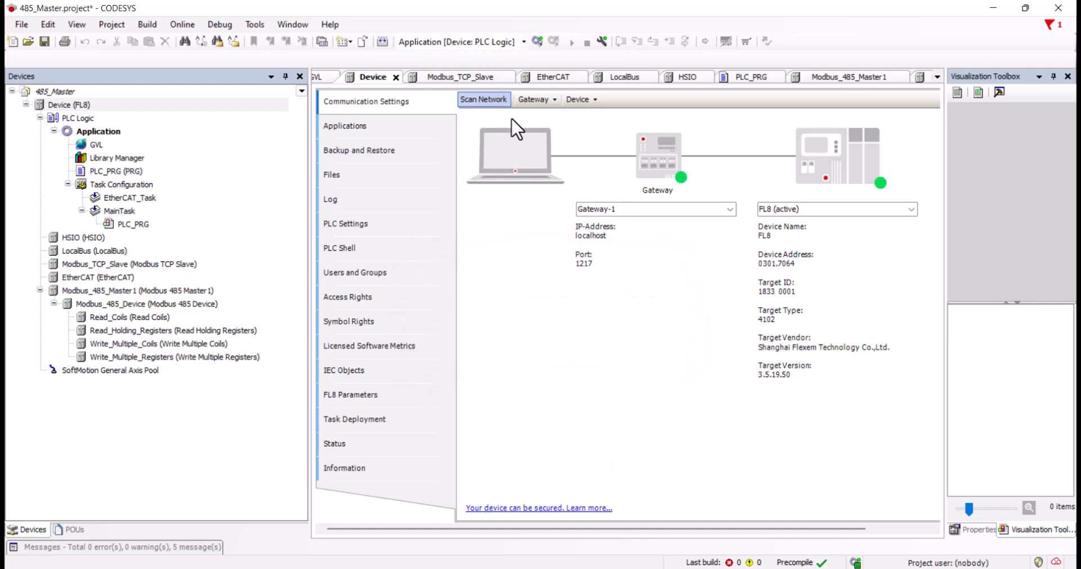
left_click(496, 100)
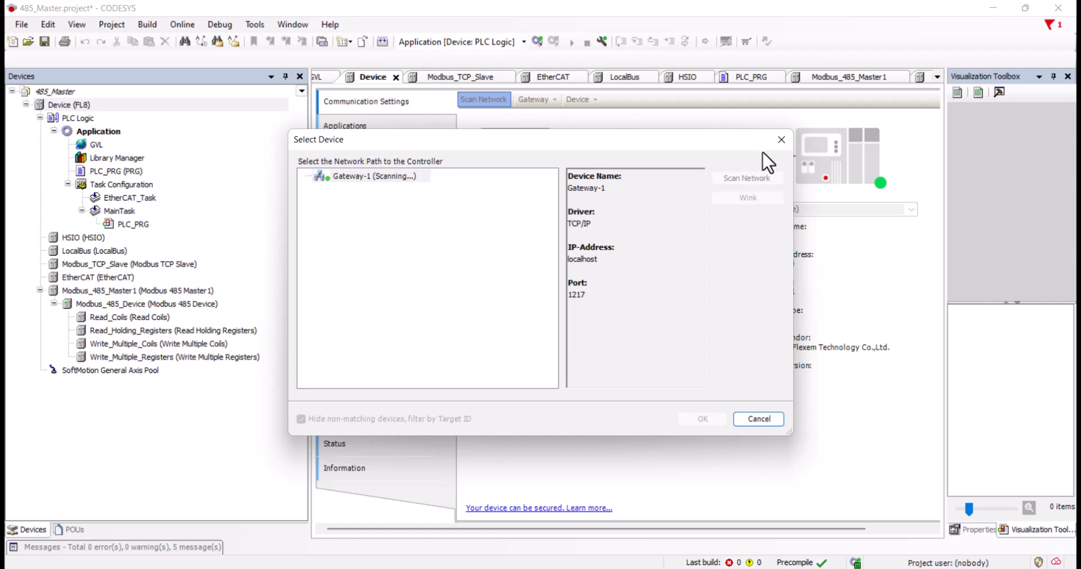
left_click(782, 140)
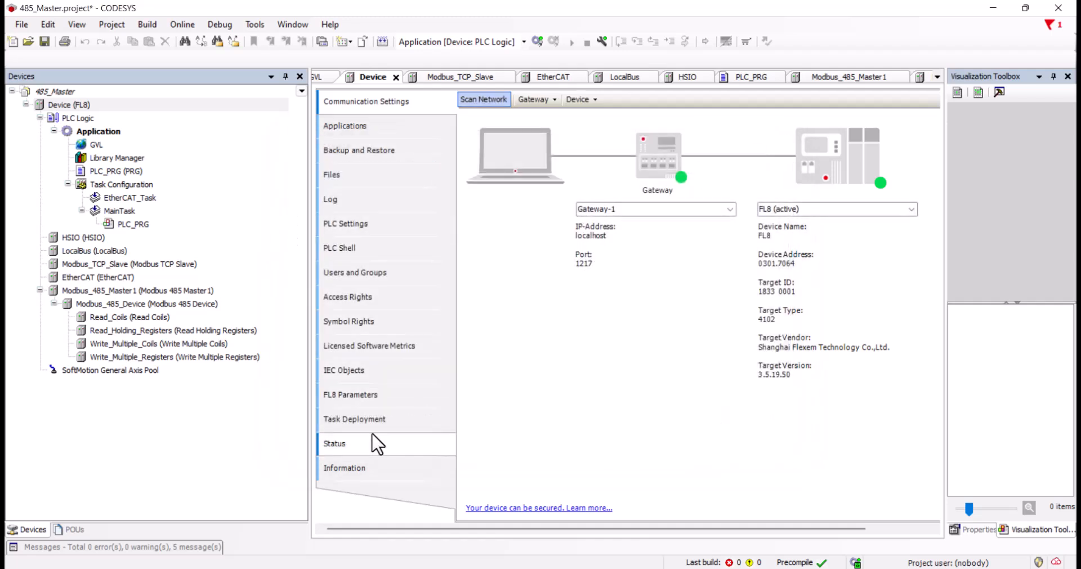
Step: Show the FL8 parameters and select the VMware Network Adapter VMnet2 in the Windows network connections
left_click(375, 399)
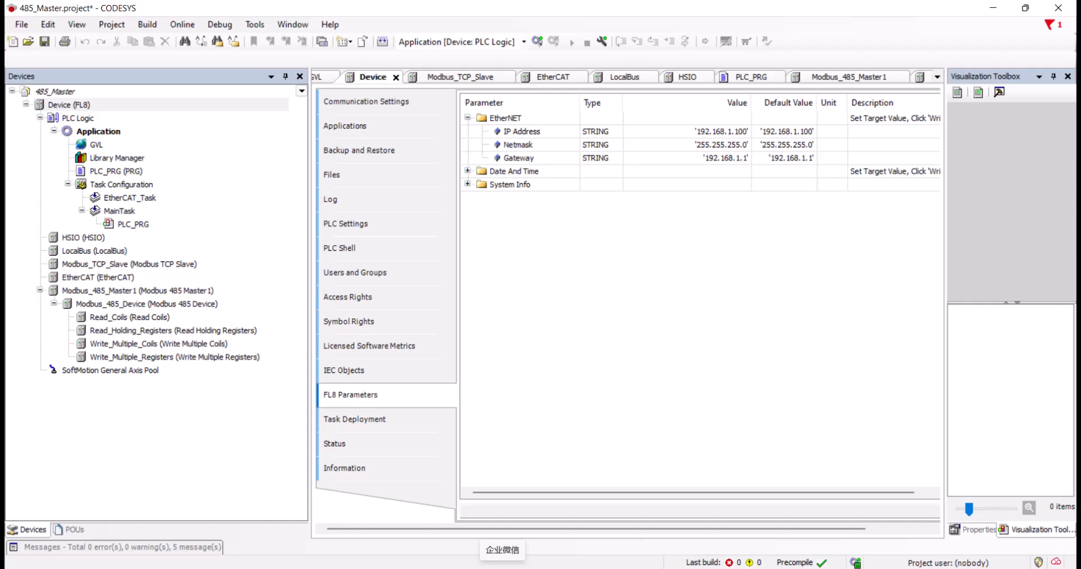
right_click(979, 568)
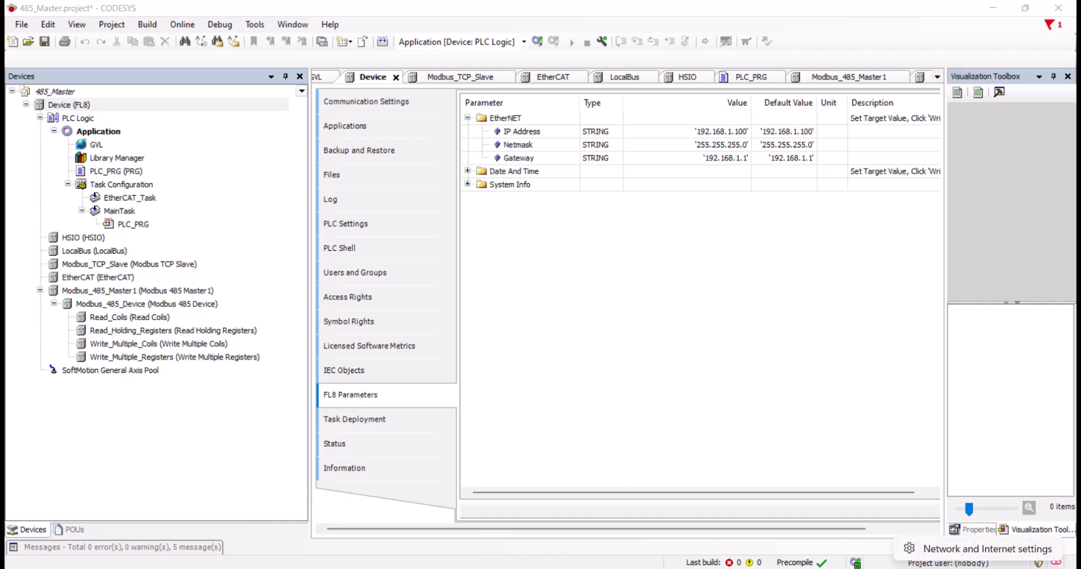
right_click(368, 568)
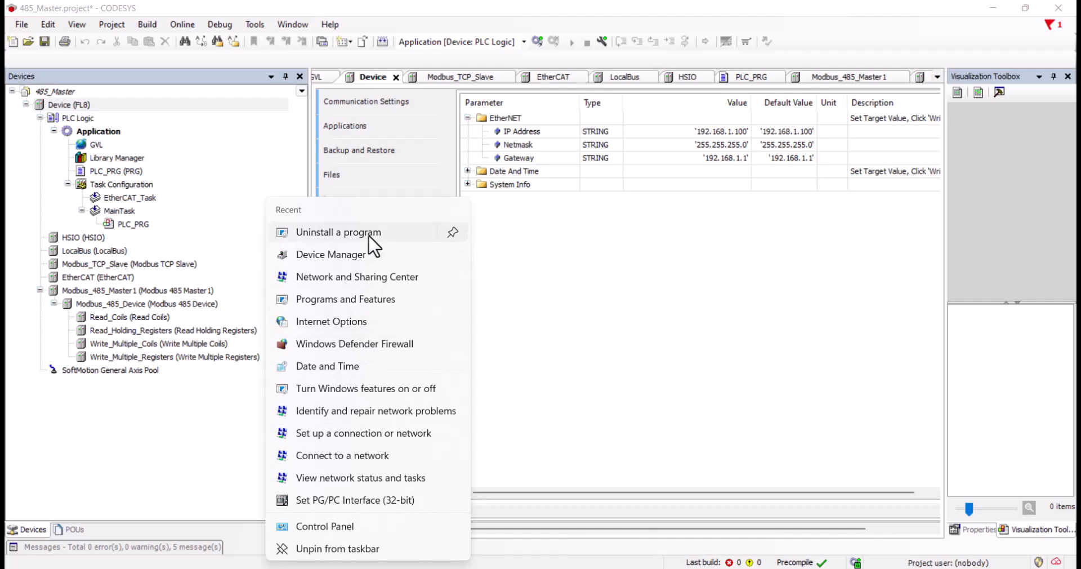
left_click(371, 277)
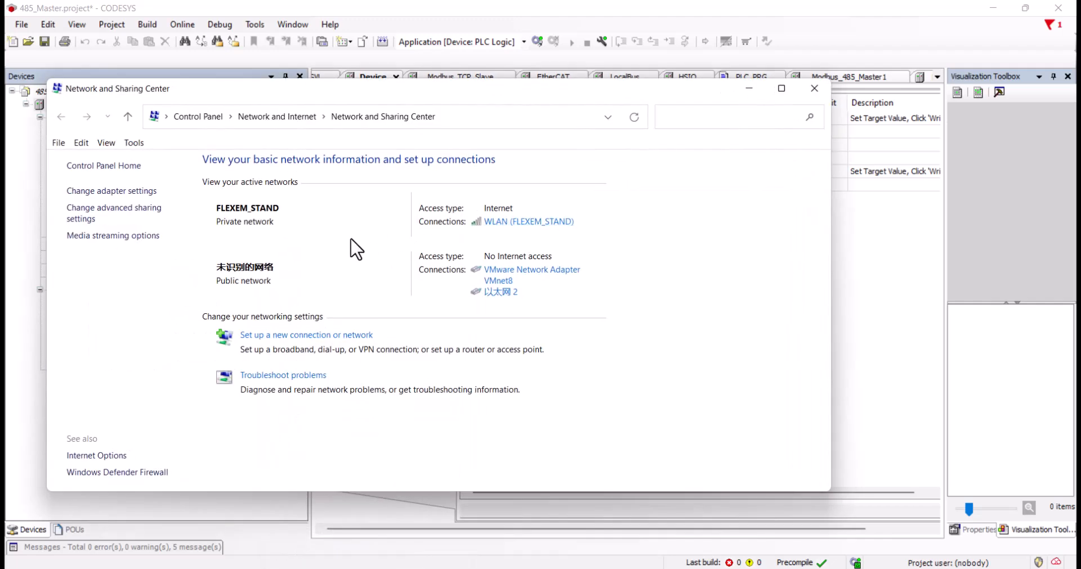
left_click(112, 192)
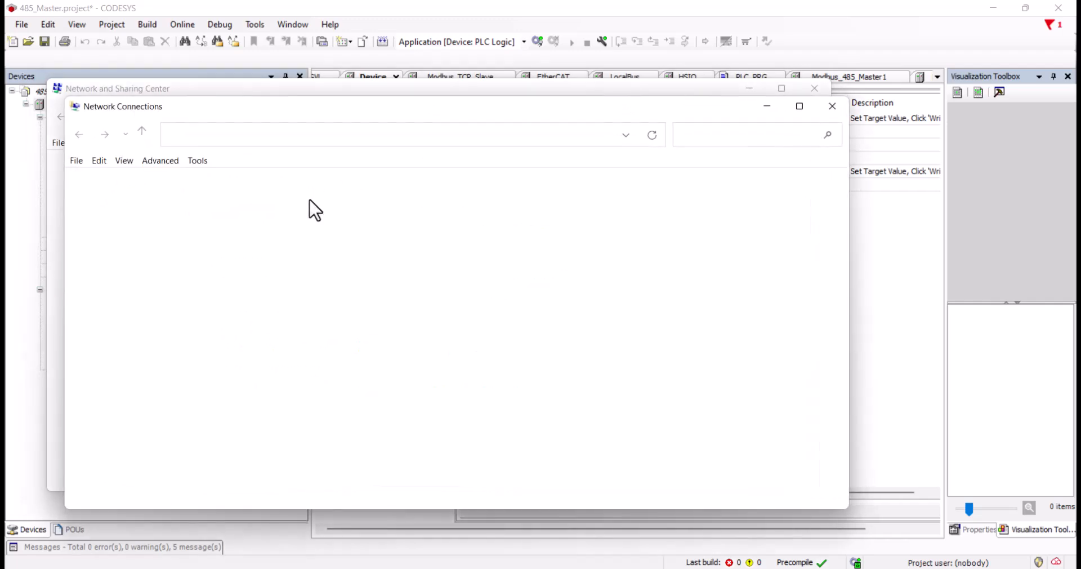
left_click(174, 271)
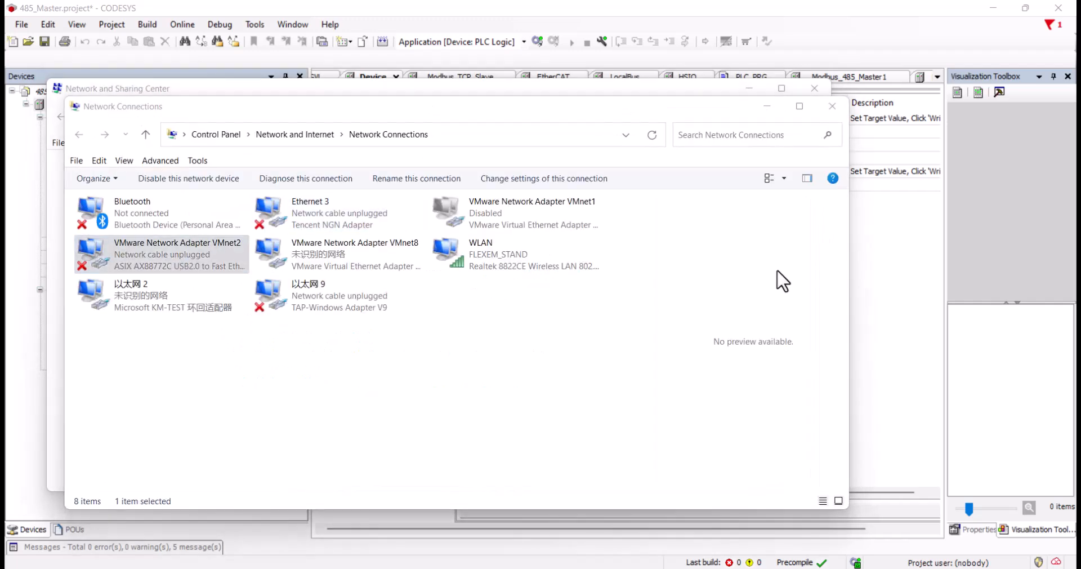
Step: Review the VMnet2 adapter's IPv4 addresses in its advanced TCP/IP settings and close the network windows
key("alt+Return")
double_click(202, 346)
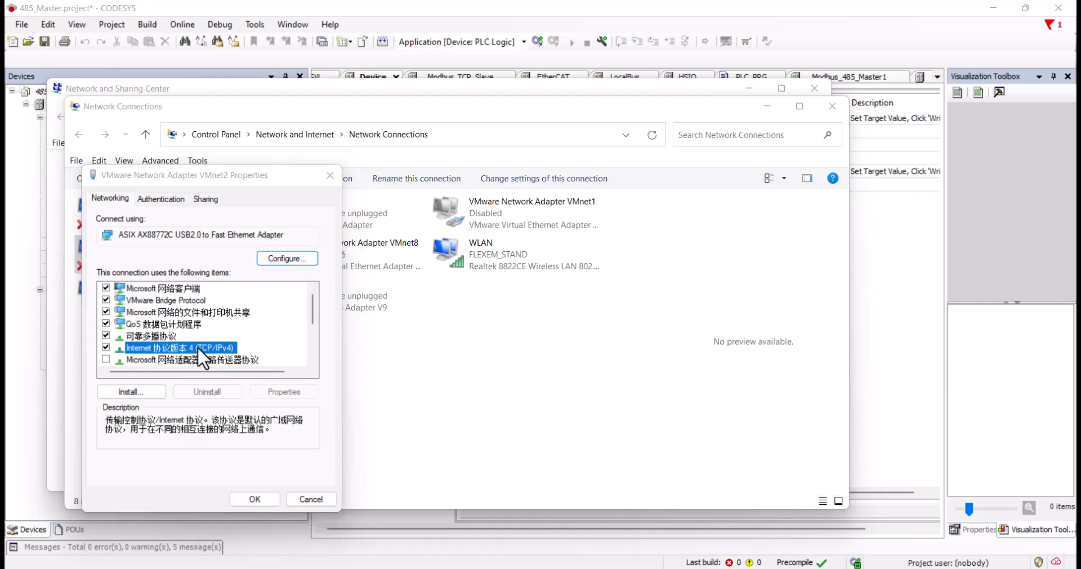
left_click(338, 490)
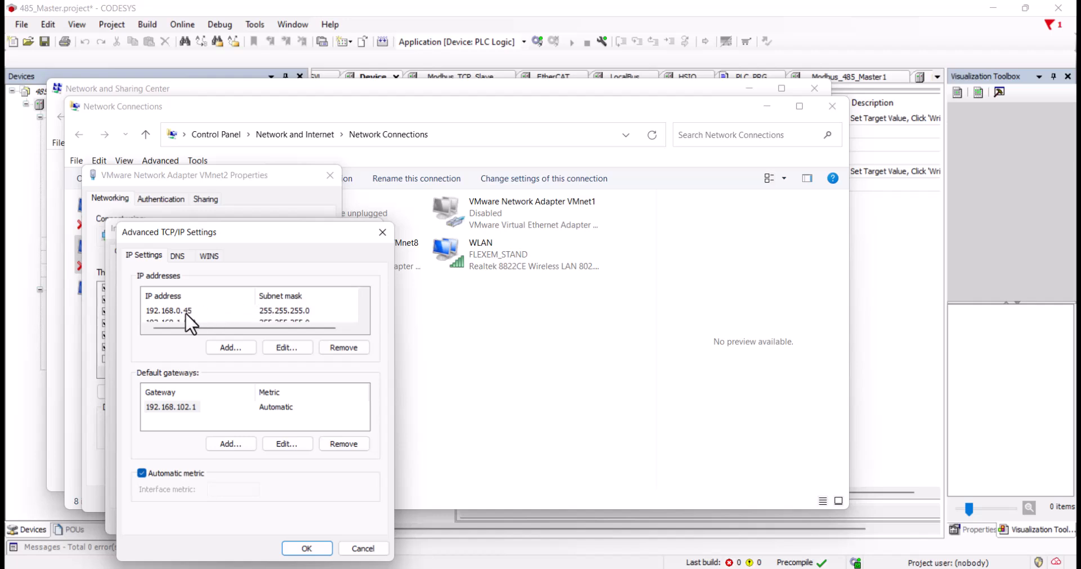
left_click(187, 311)
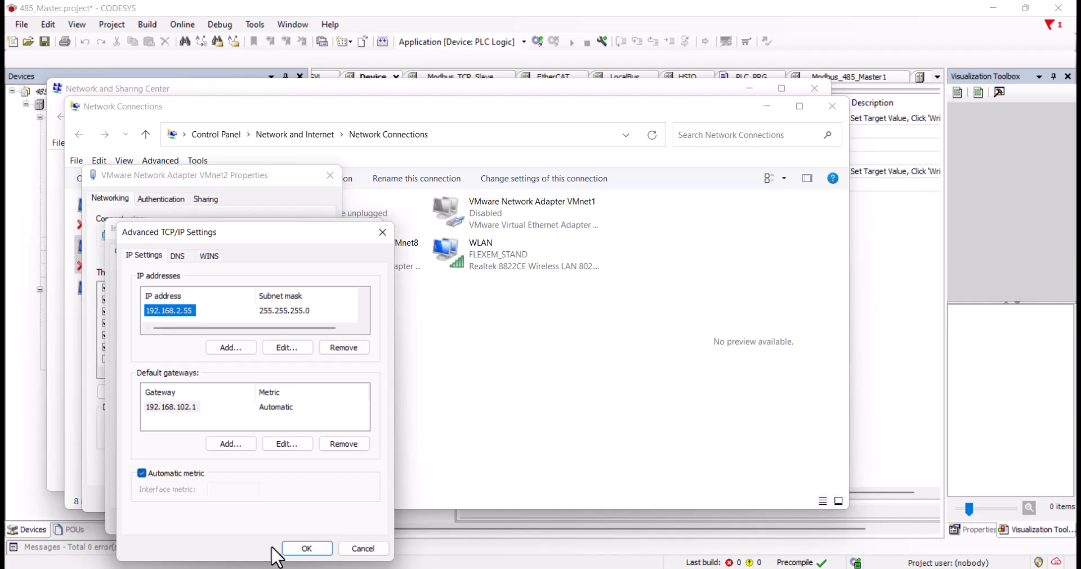
left_click(302, 548)
left_click(306, 518)
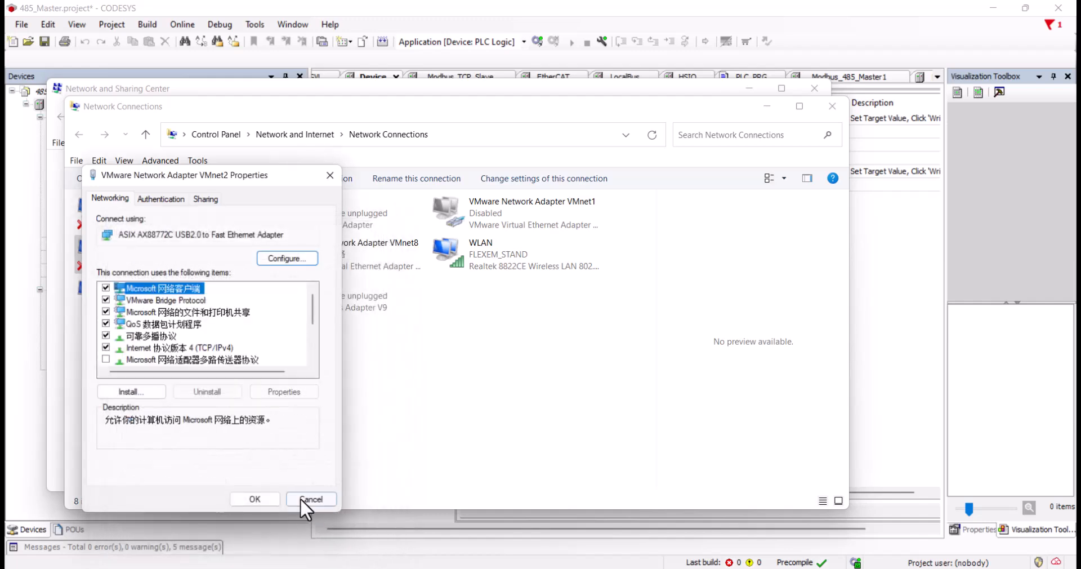
left_click(263, 498)
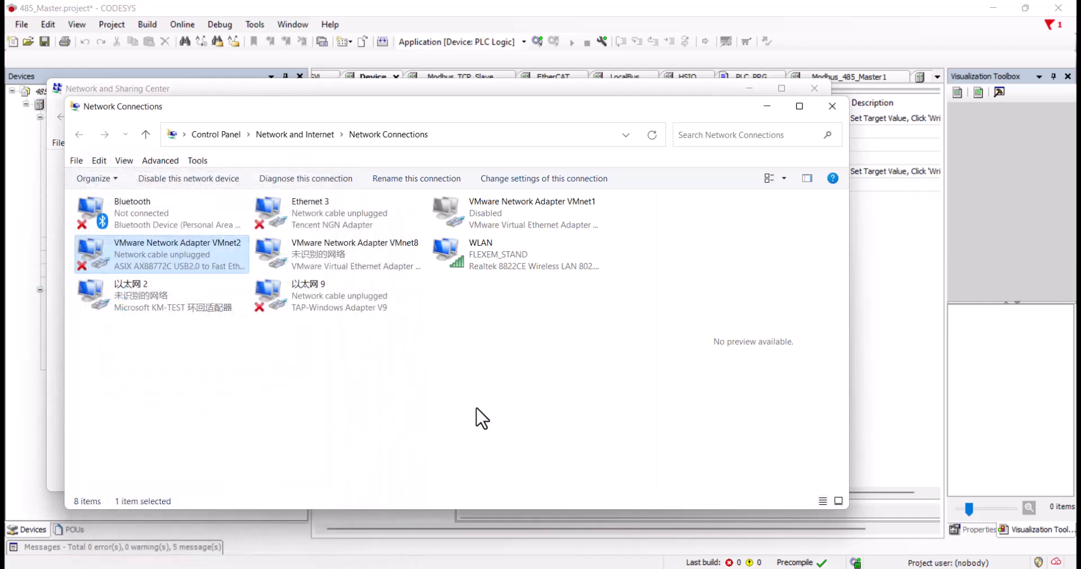
left_click(833, 106)
left_click(814, 88)
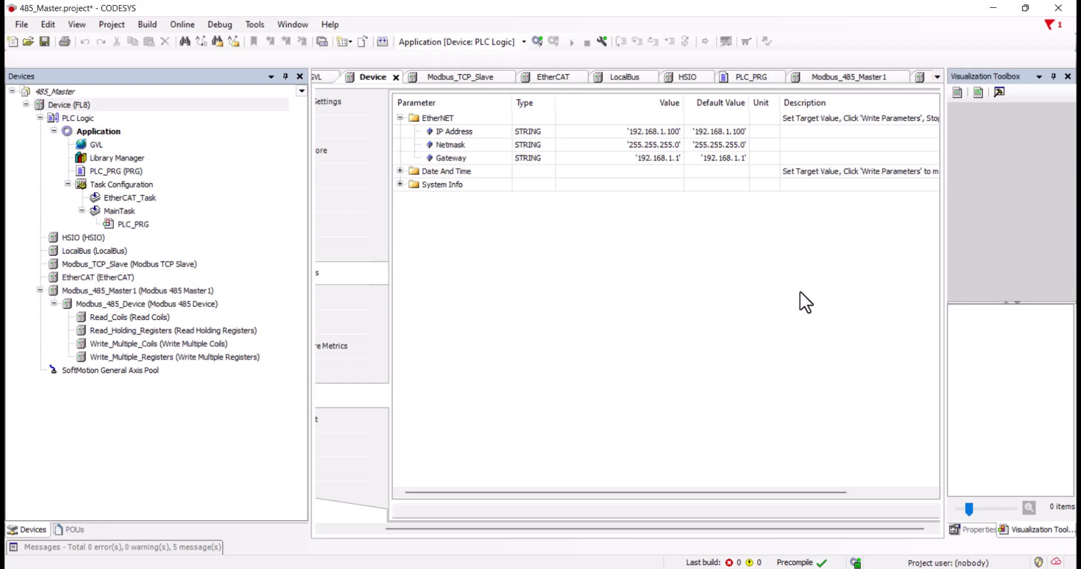
Step: Rescan the network from the device's communication settings and choose FL8 [0301.7064] under Gateway-1 as the controller
double_click(135, 104)
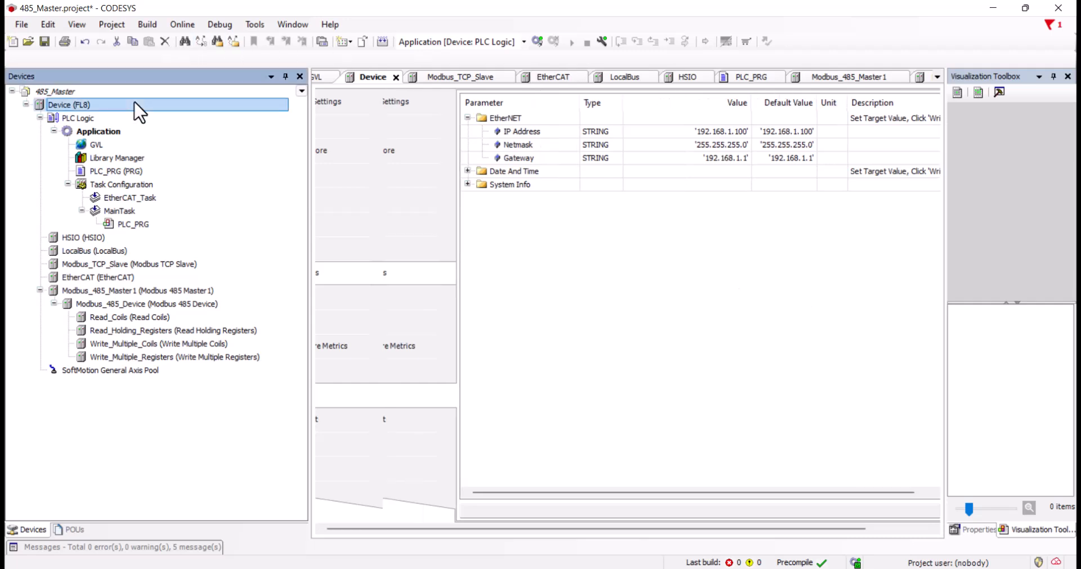
left_click(361, 103)
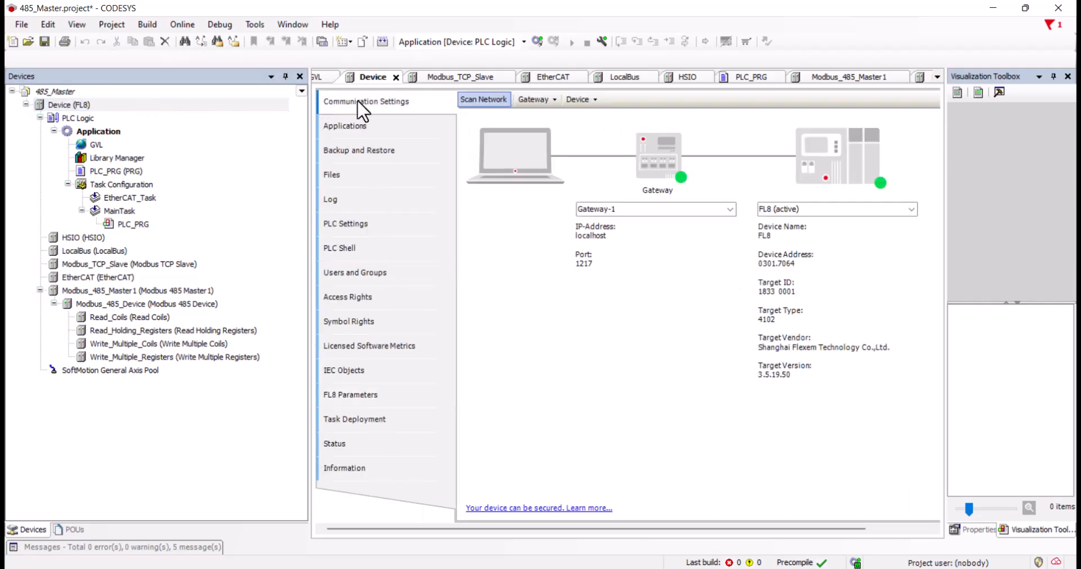
left_click(485, 100)
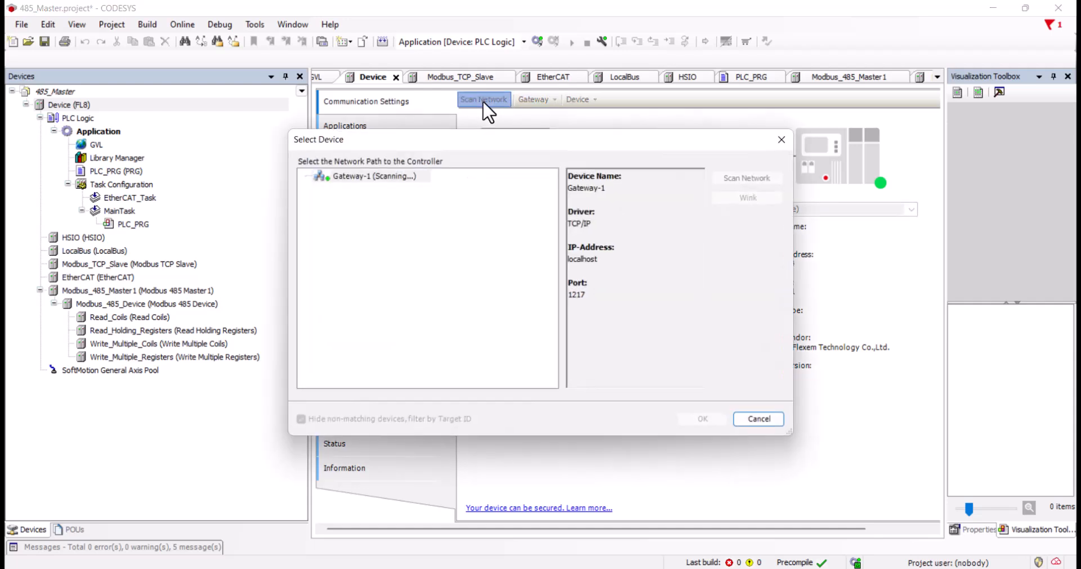
left_click(782, 140)
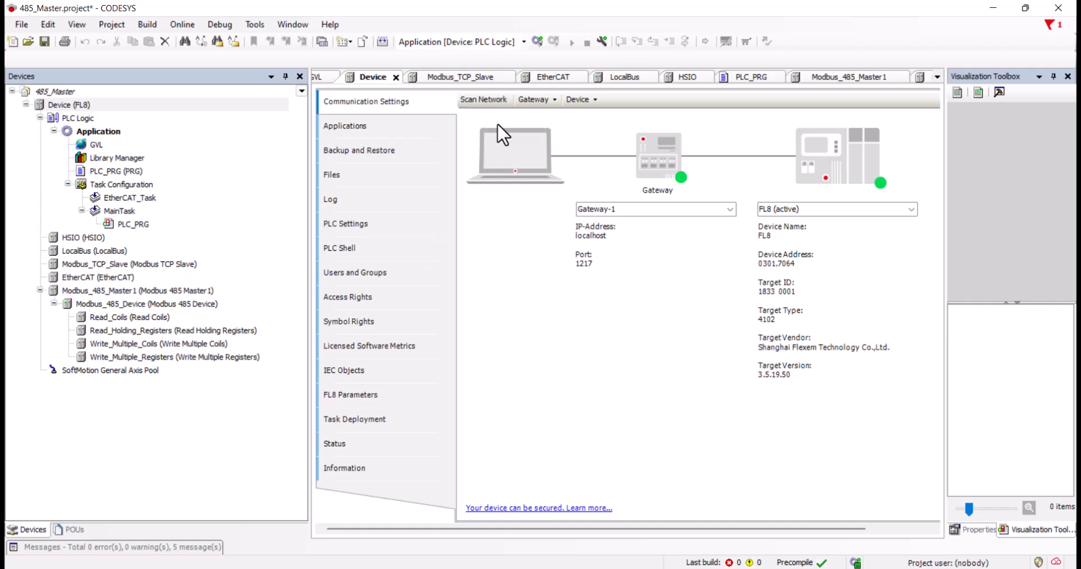
left_click(503, 101)
left_click(367, 191)
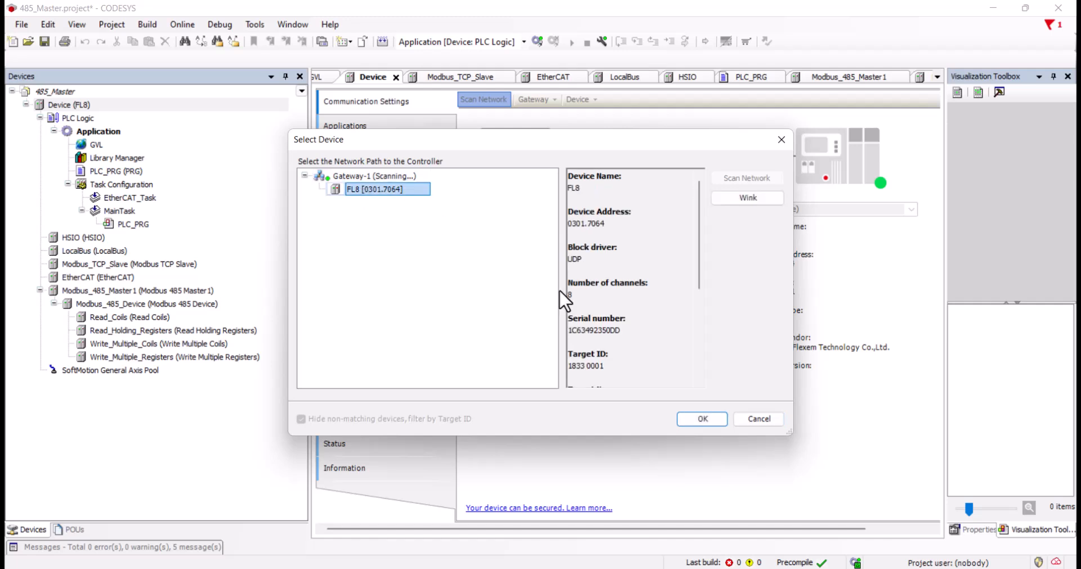
left_click(682, 418)
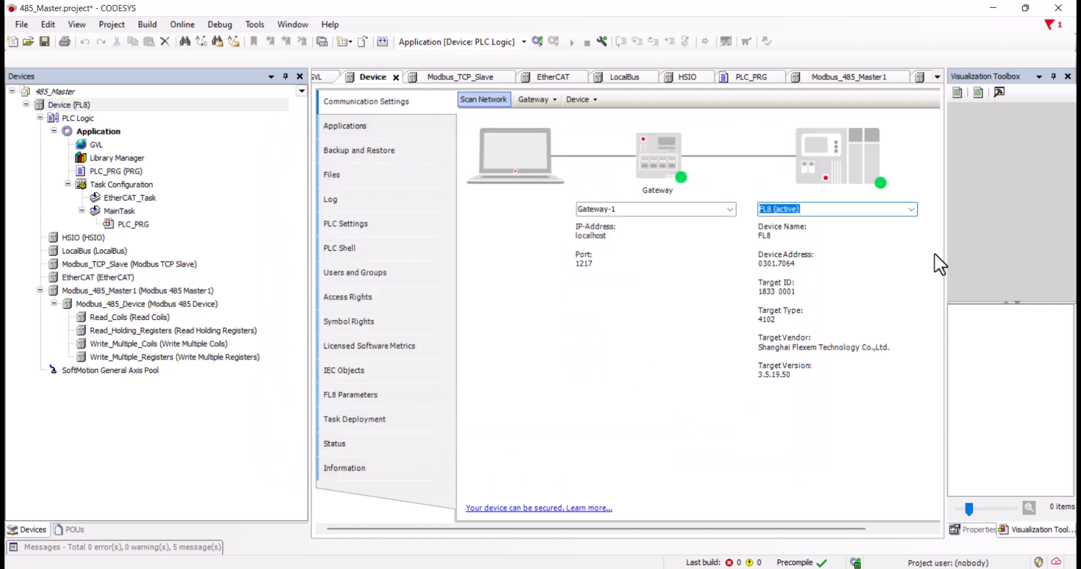
Step: Log in to the FL8 application and open the Read_Coils channel of the Modbus 485 device
left_click(537, 40)
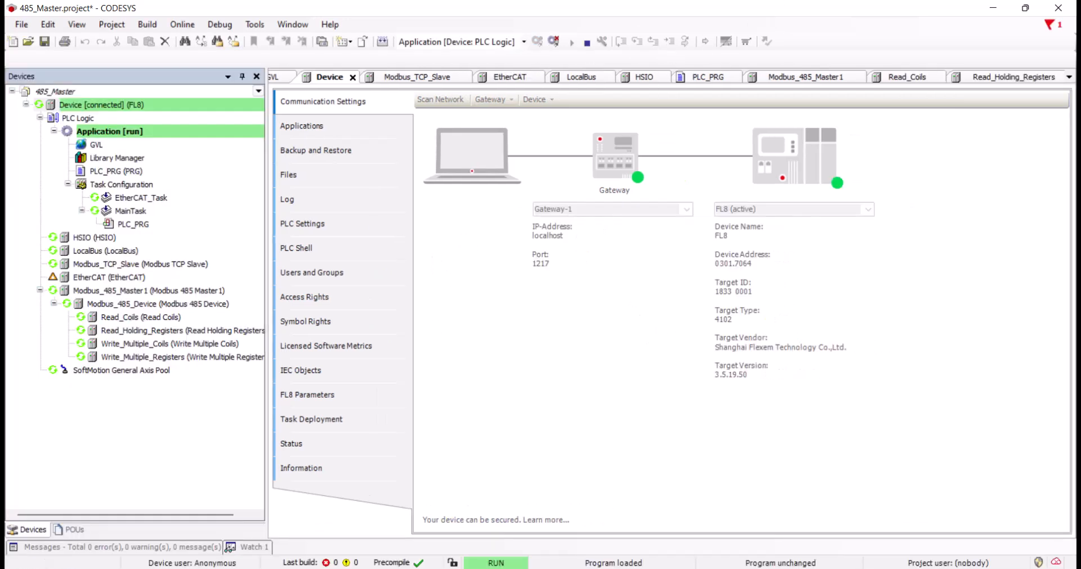
double_click(145, 317)
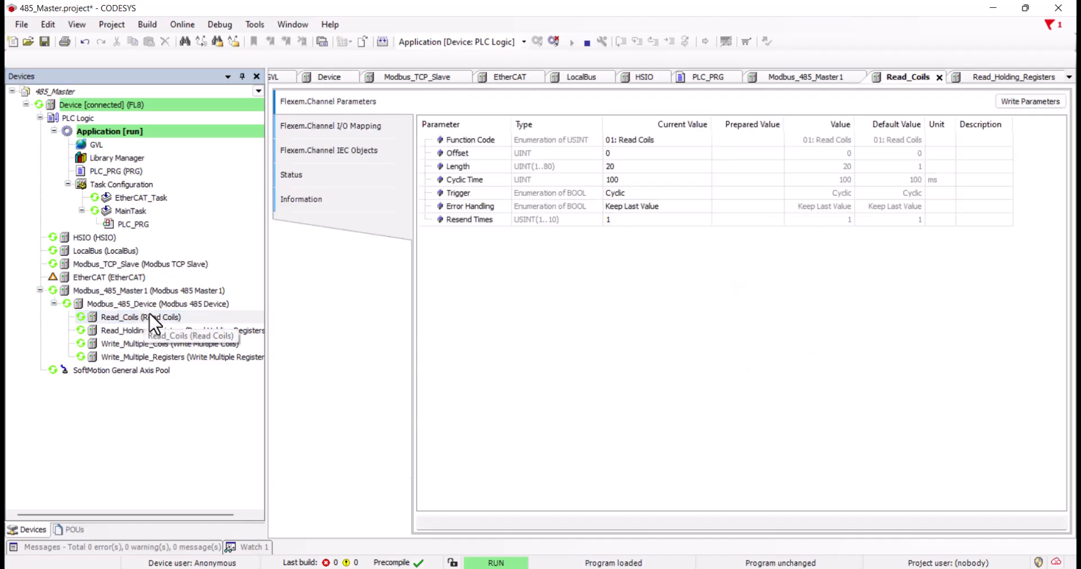
Step: Find and open VNC Viewer through the Windows search
left_click(126, 568)
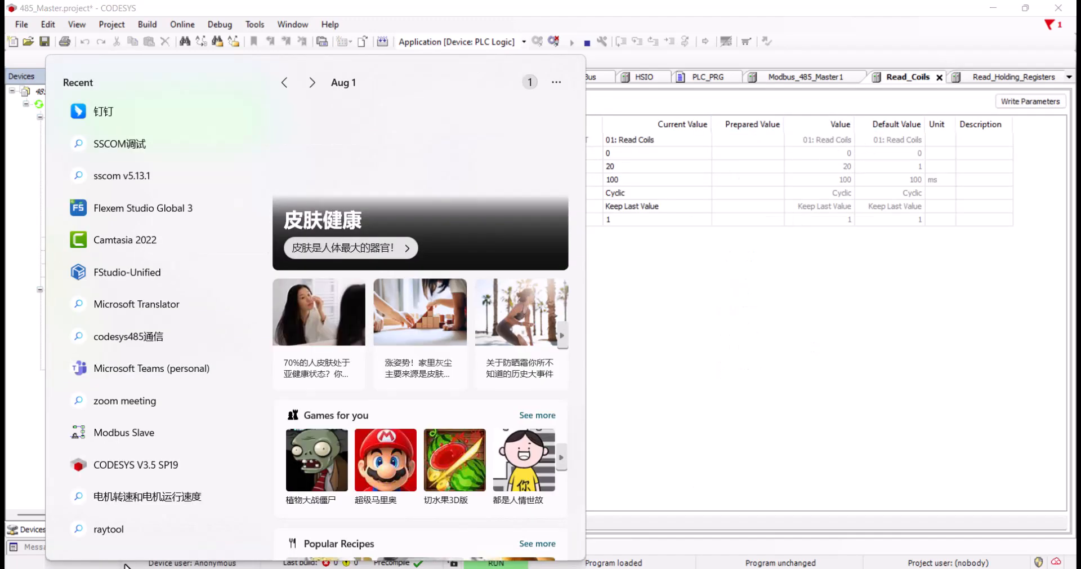
type("VNC")
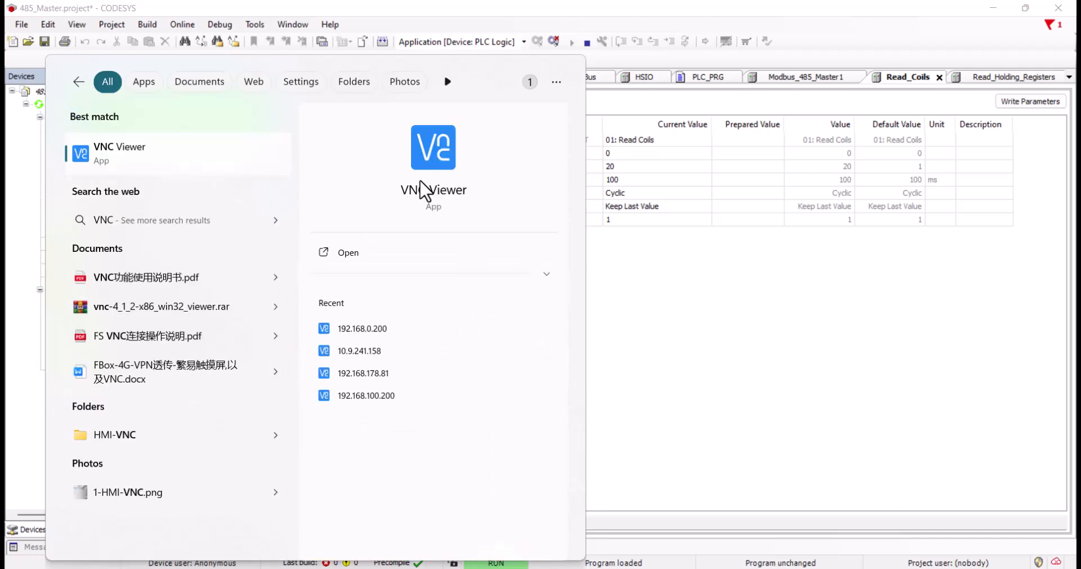
left_click(431, 191)
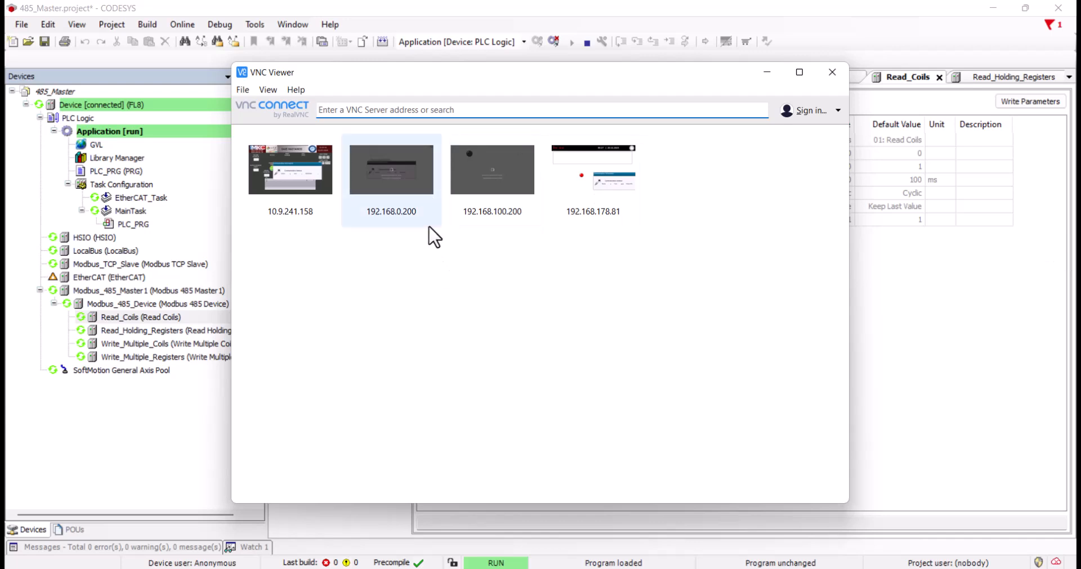
Step: Try to connect VNC Viewer to the address 192.168.2.100
left_click(383, 108)
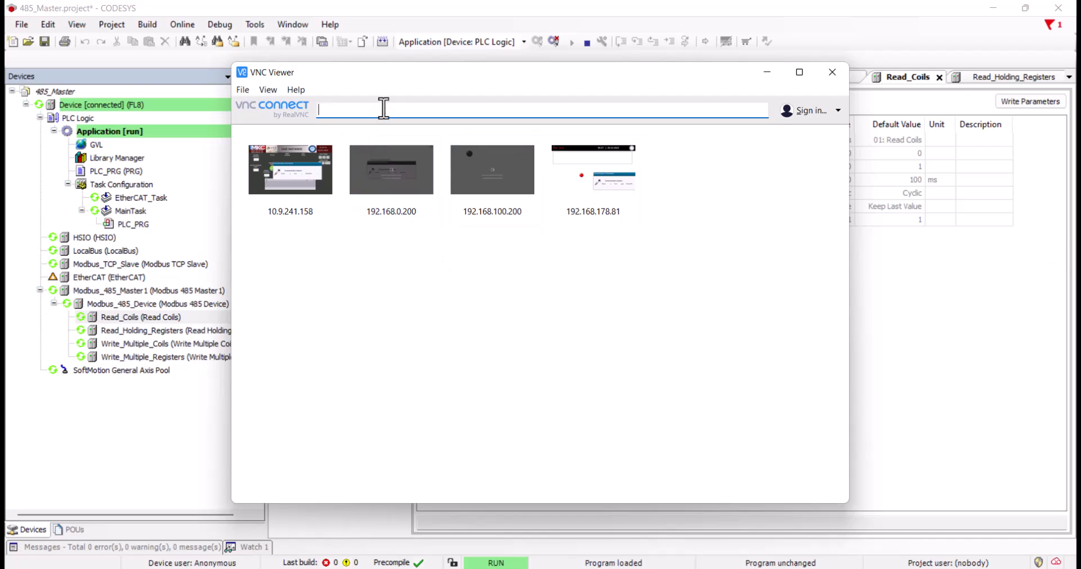
type("192.168.")
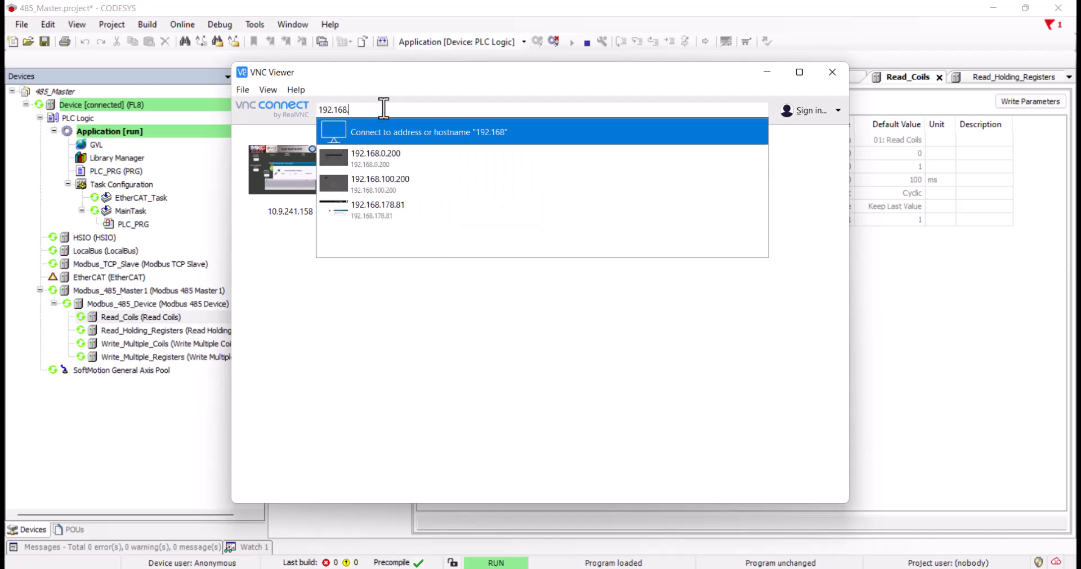
type("2.100")
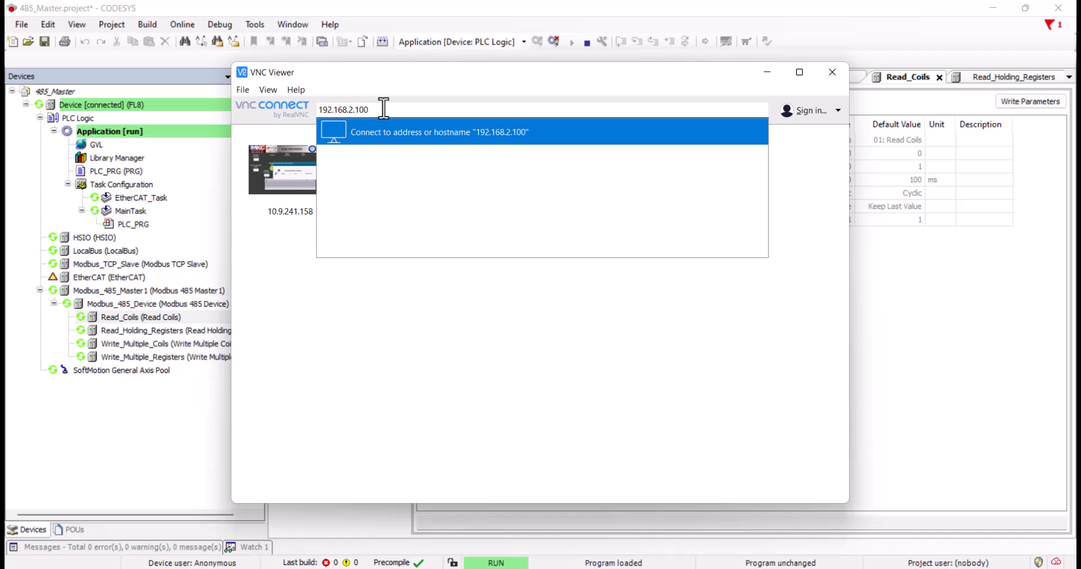
key("Return")
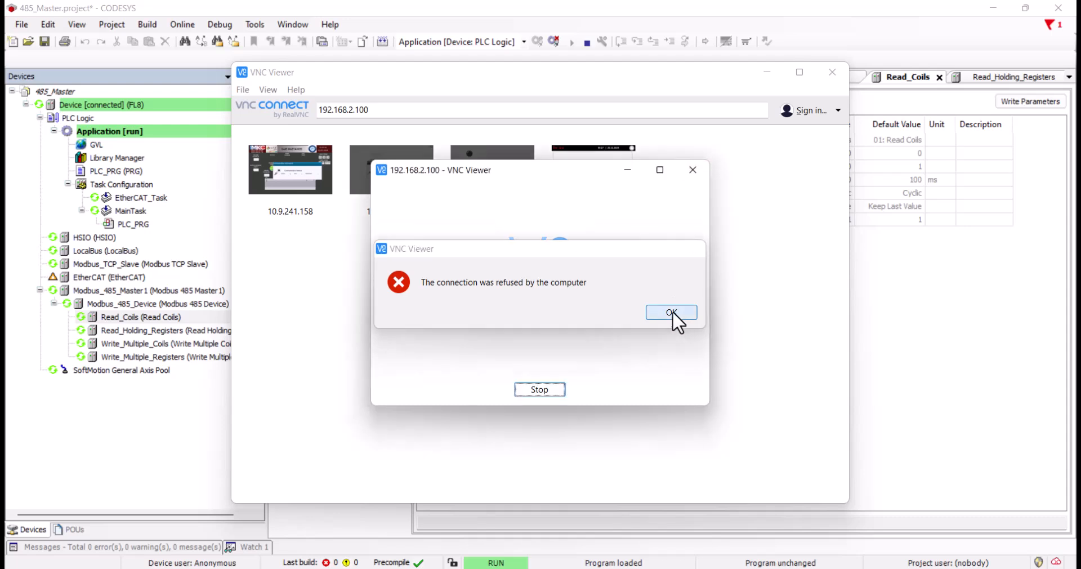
left_click(671, 312)
Step: Connect to the HMI at 192.168.2.200, accepting the unencrypted connection and confirming the authentication prompt
key("BackSpace")
key("BackSpace")
key("BackSpace")
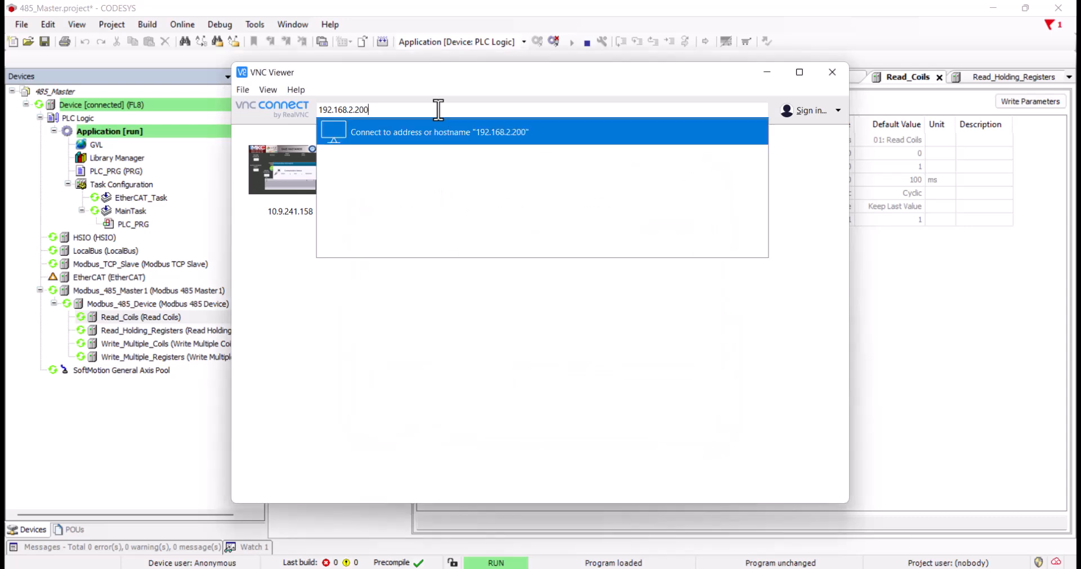
type("200")
key("Return")
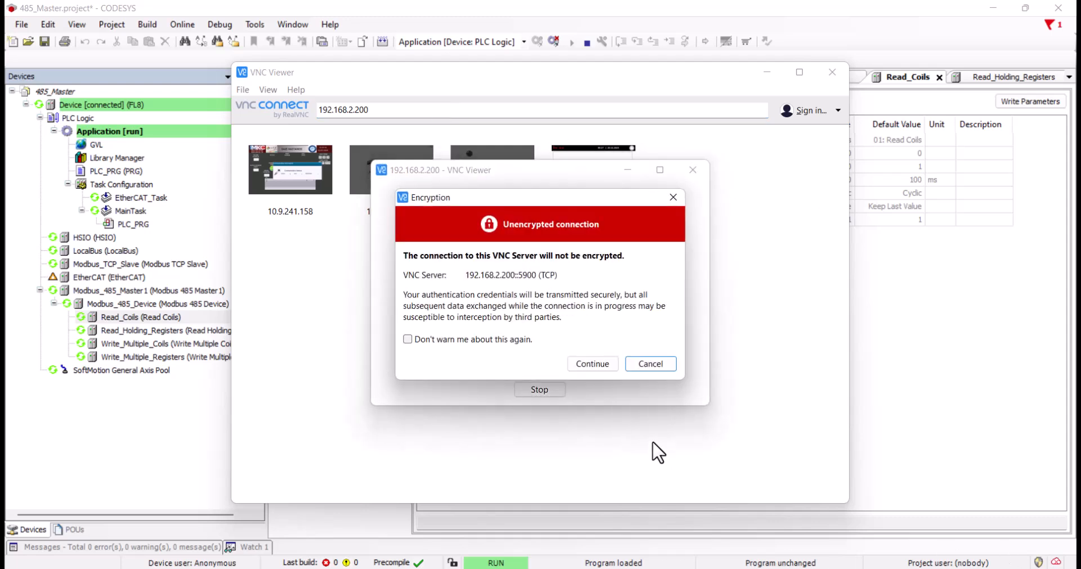
left_click(593, 363)
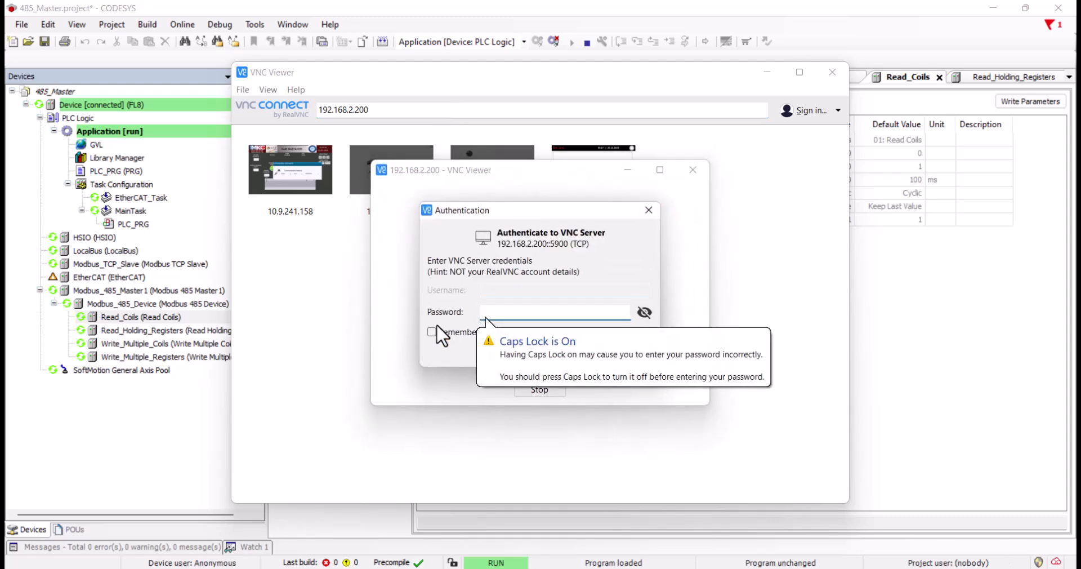
key("Caps_Lock")
left_click(569, 351)
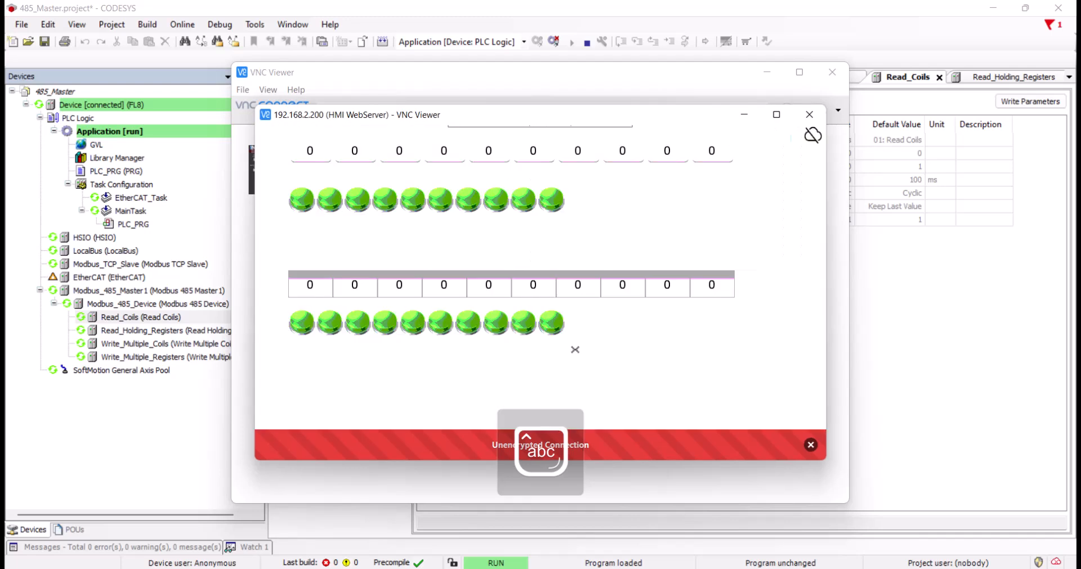
Step: Reposition the remote HMI window and set the first numeric field of its upper row to 12
left_click_drag(422, 118, 444, 163)
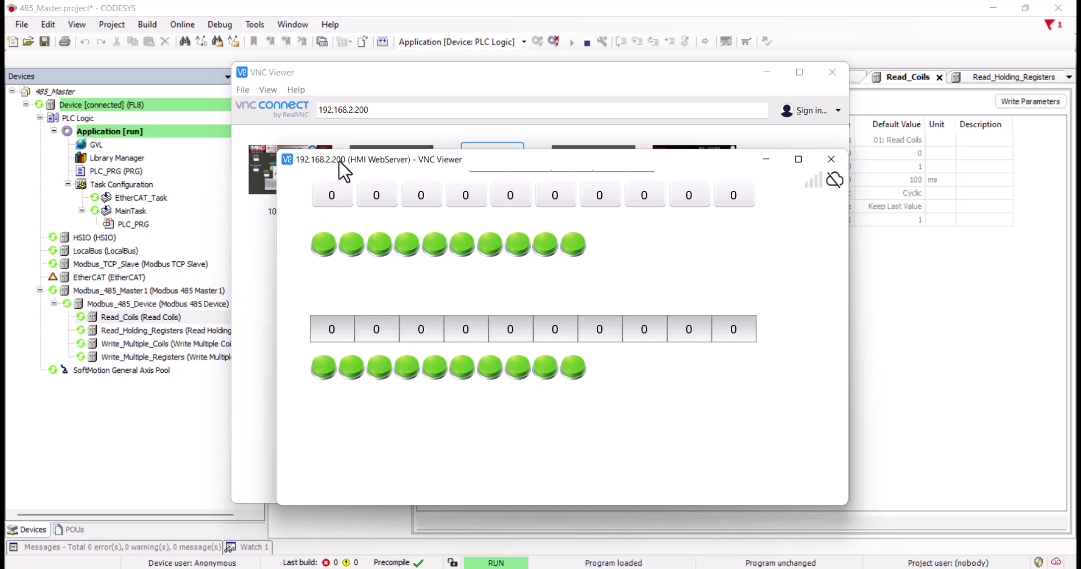
left_click(331, 195)
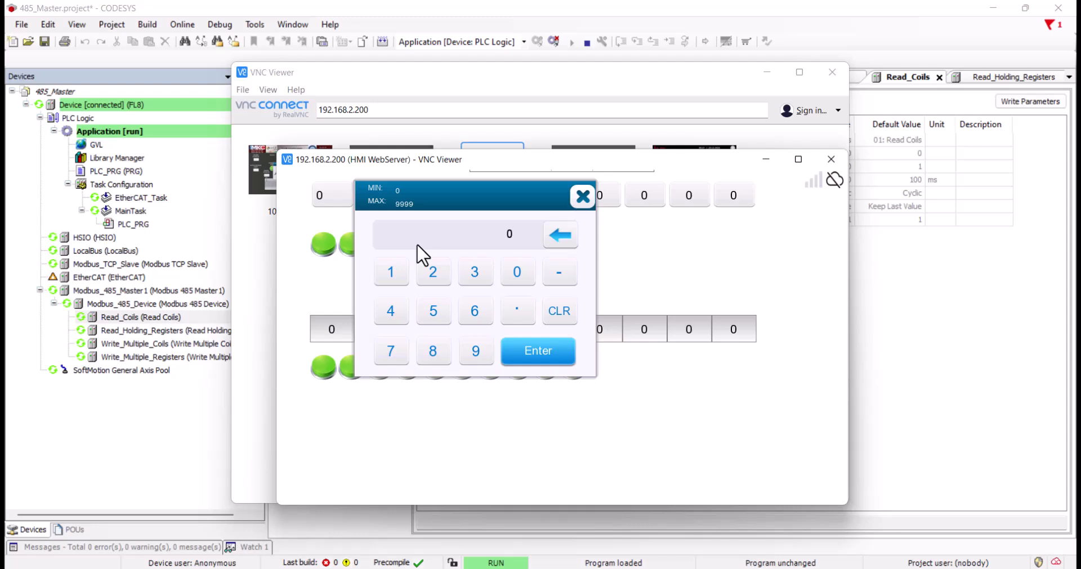
left_click(398, 278)
left_click(436, 283)
left_click(517, 352)
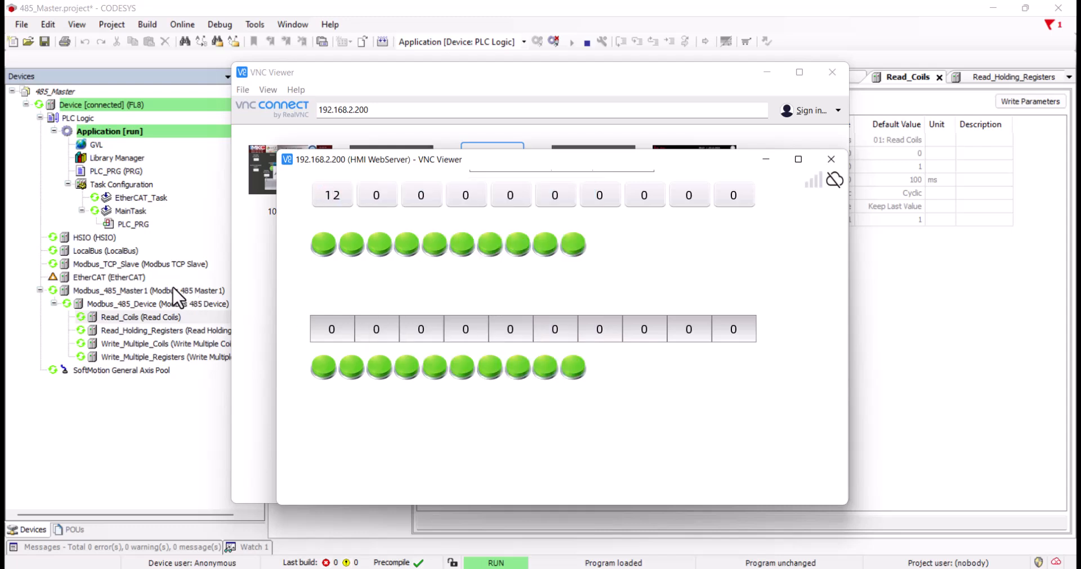
Step: Switch to CODESYS and examine the individual register values in the I/O mapping of the Read_Holding_Registers channel
left_click(155, 317)
double_click(156, 331)
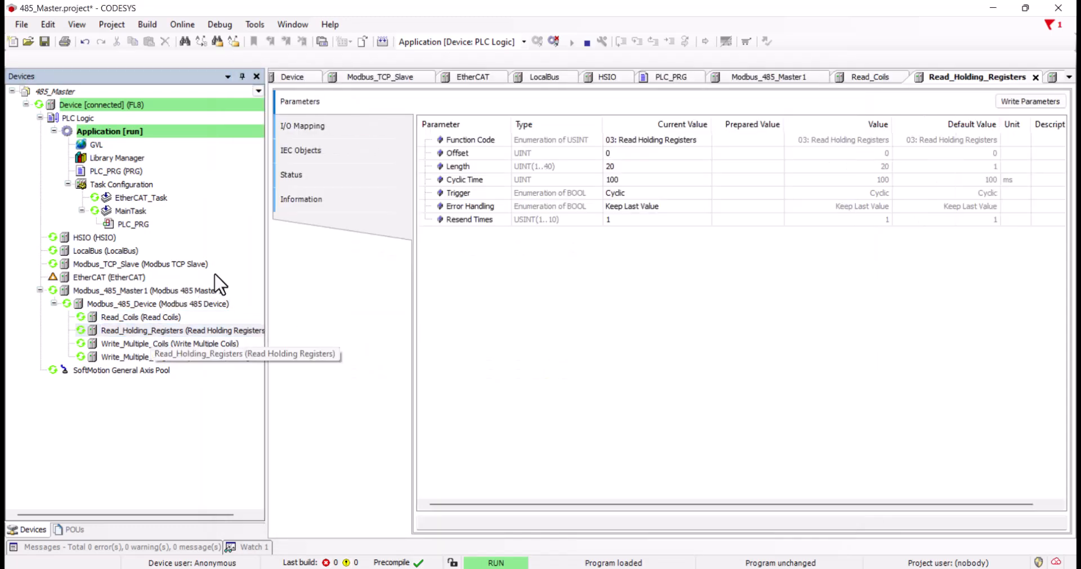
left_click(348, 126)
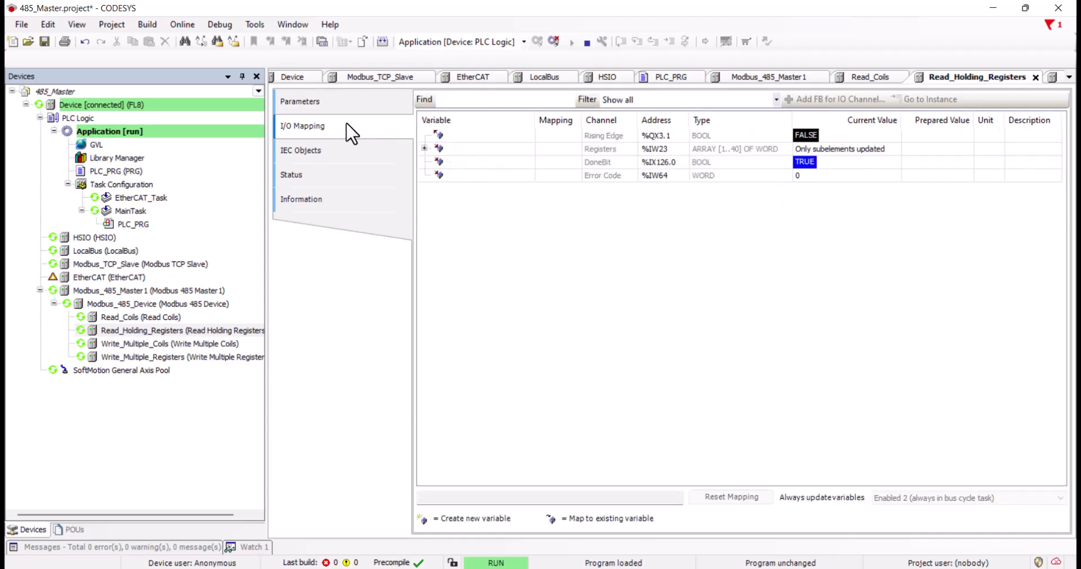
left_click(424, 148)
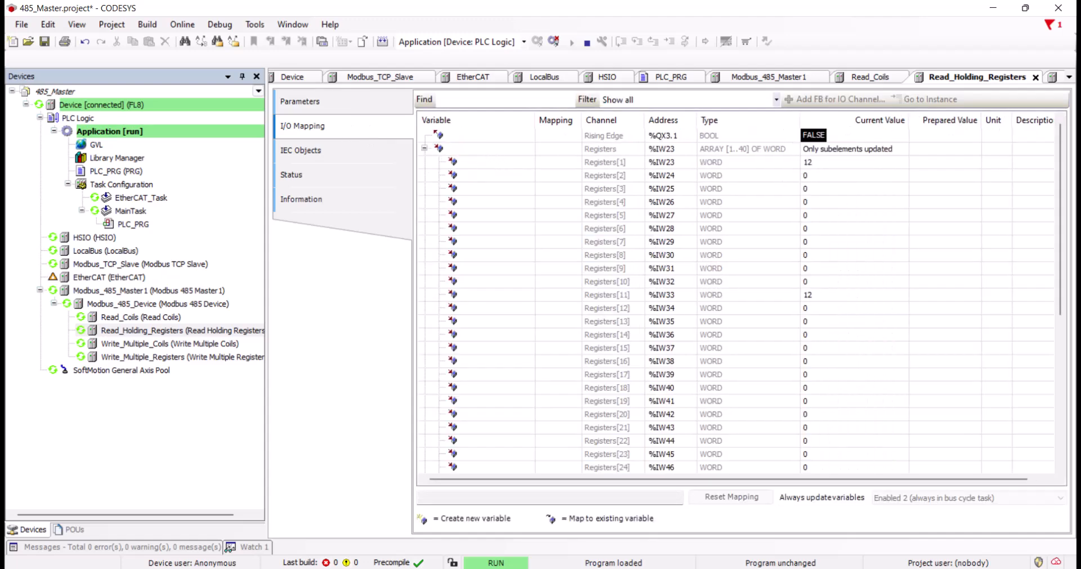
Step: Place the remote HMI window beside the register values and set the second upper-row field to 56 and the third to 45
left_click(795, 513)
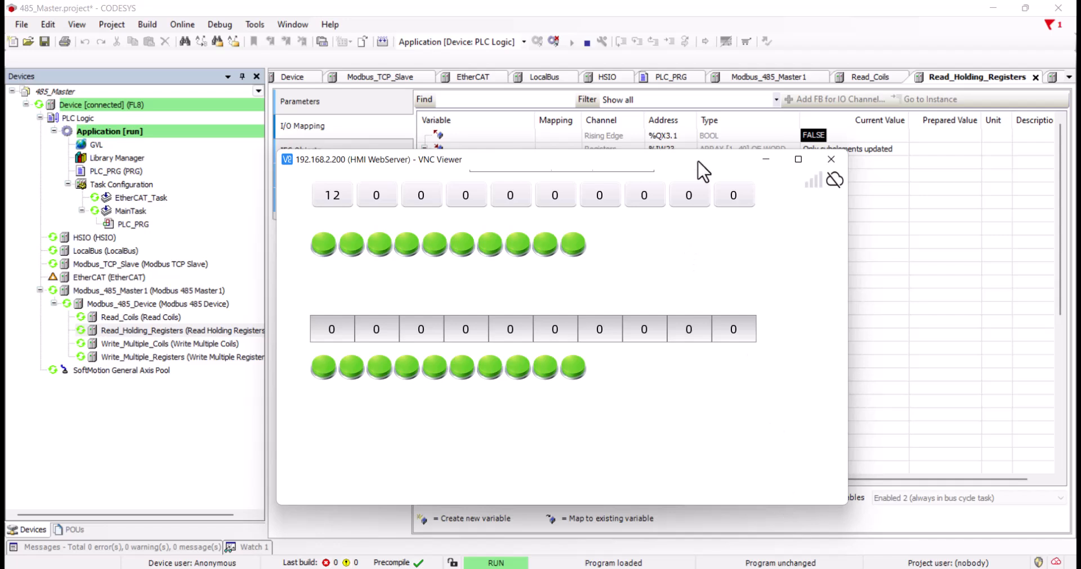
left_click_drag(698, 162, 518, 209)
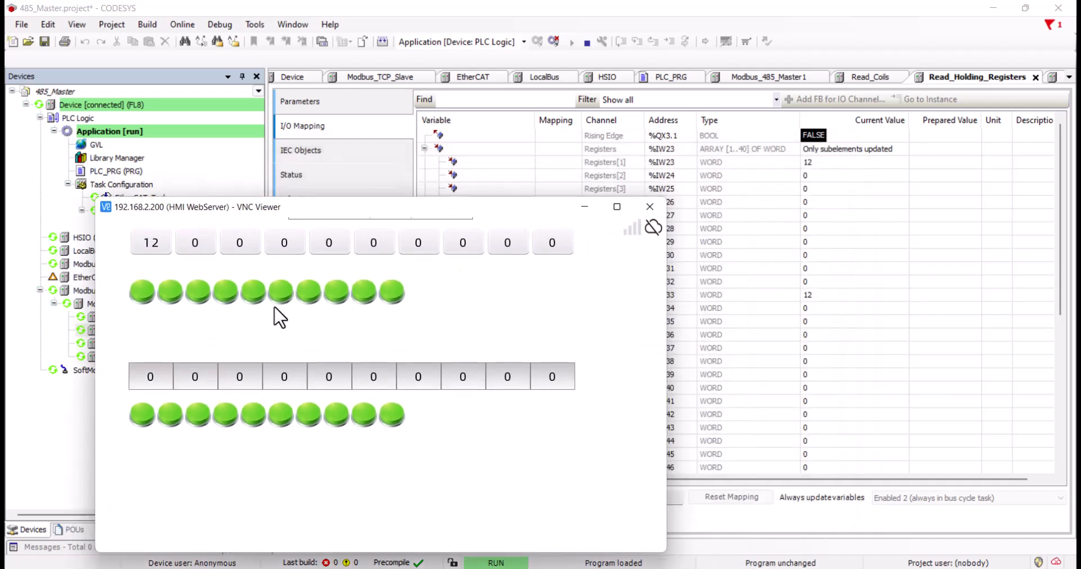
left_click(195, 242)
left_click(295, 359)
left_click(342, 359)
left_click(407, 407)
left_click(244, 244)
left_click(297, 364)
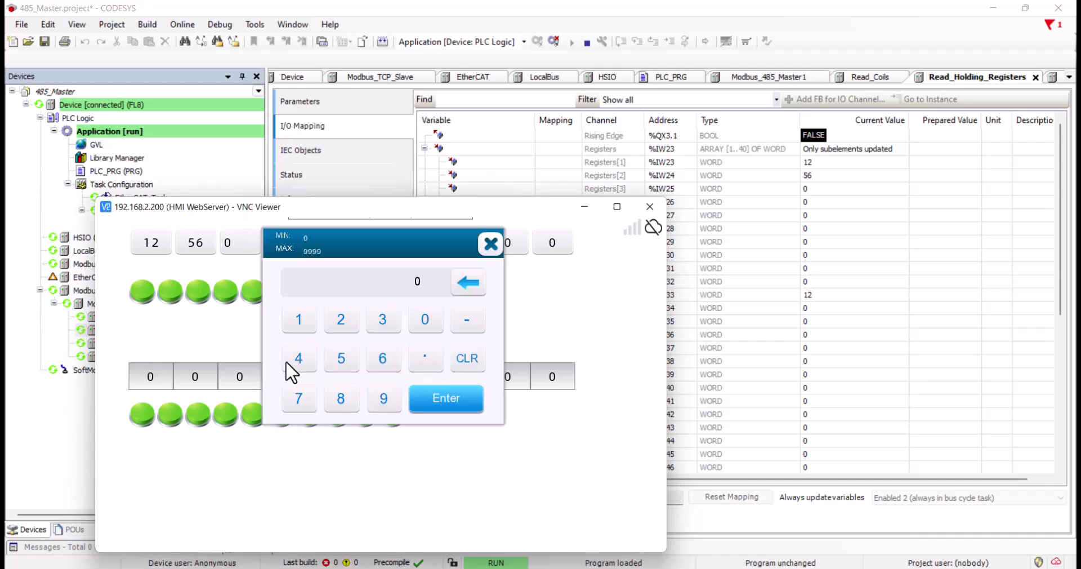
left_click(341, 367)
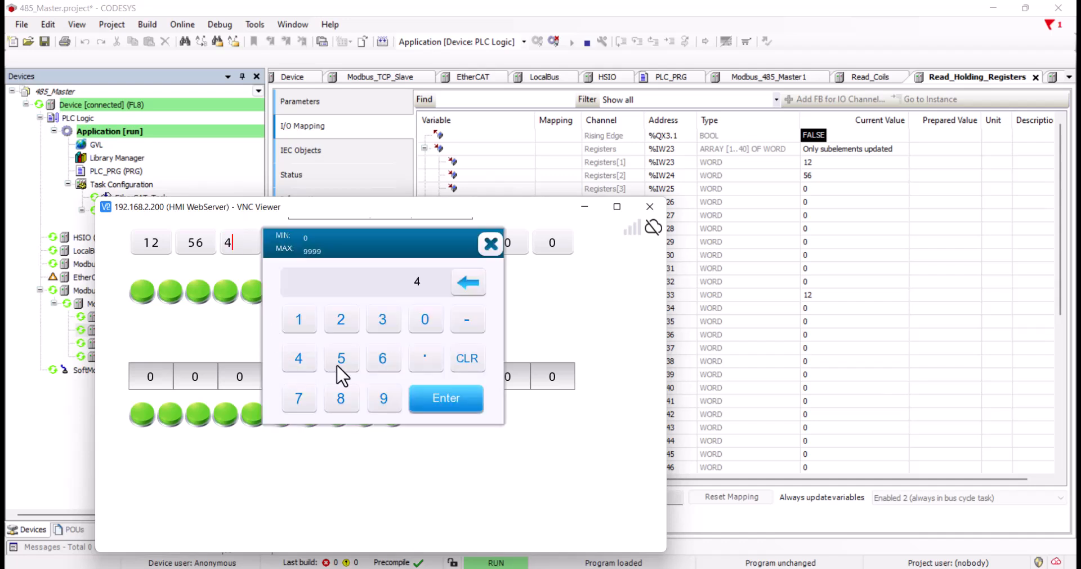
left_click(462, 407)
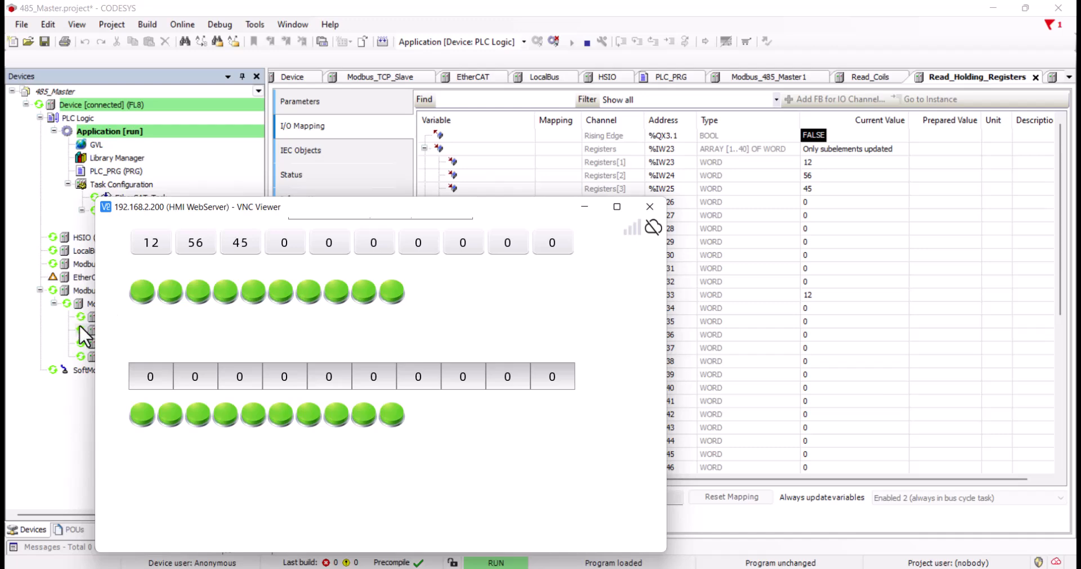
Step: Open the Read_Coils channel's I/O mapping in CODESYS and expand the Coils array
double_click(85, 316)
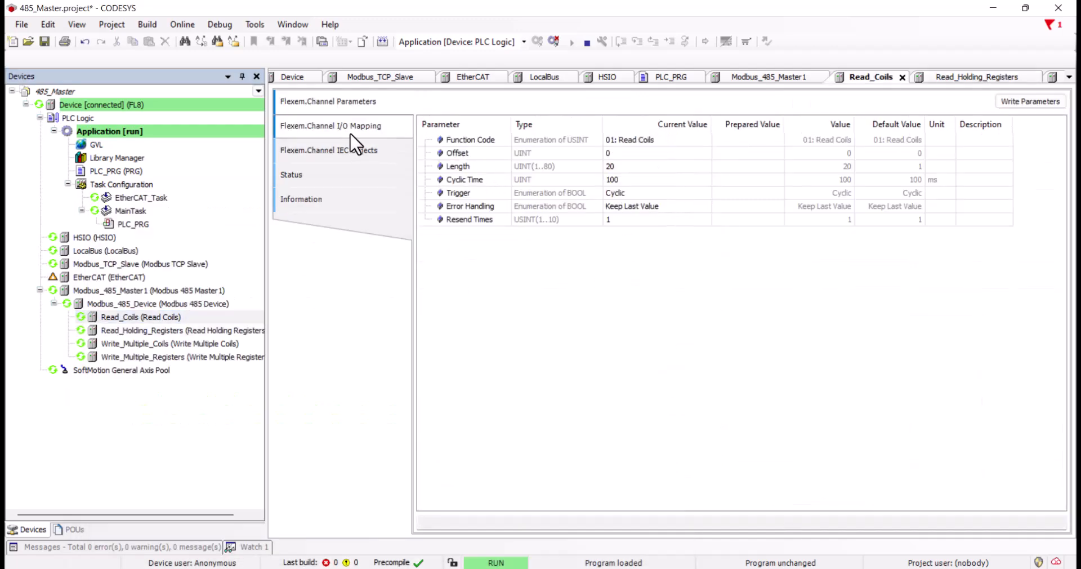
left_click(350, 134)
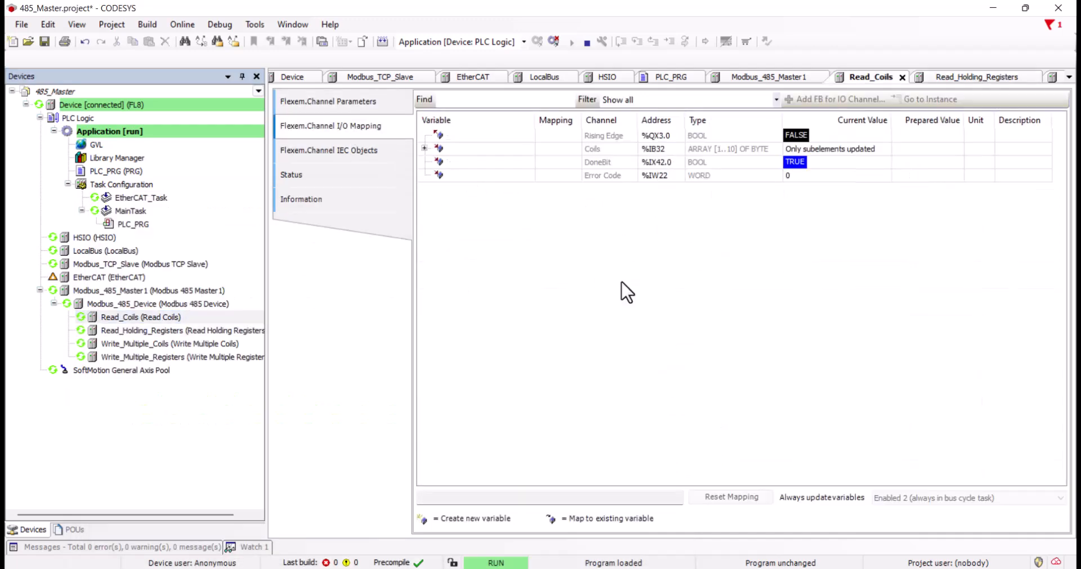
left_click(424, 148)
Step: Return to the remote HMI screen and switch on the first and fifth coils of the upper row
mouse_move(767, 567)
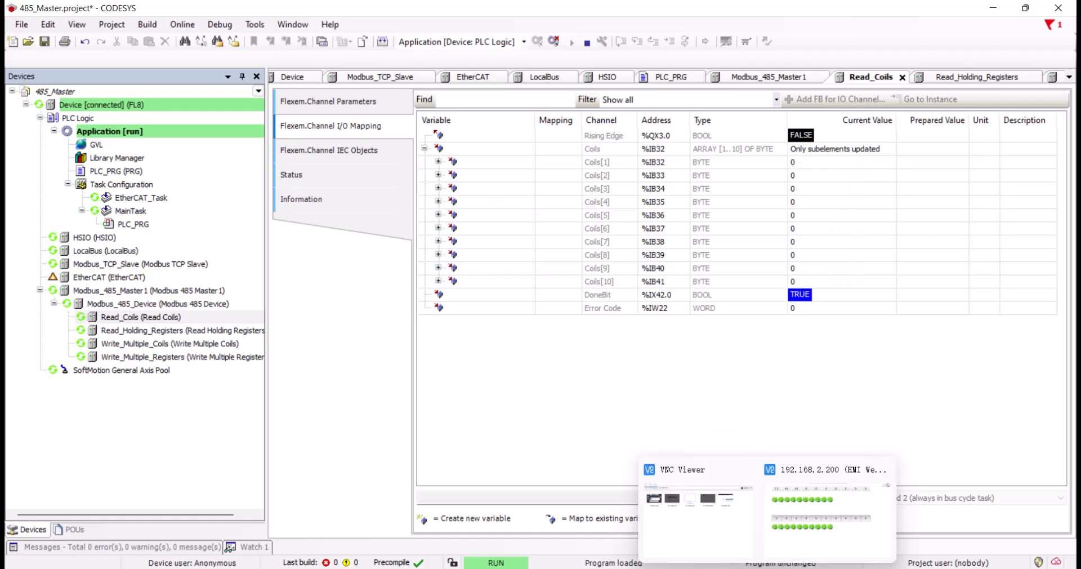
left_click(823, 518)
left_click(144, 291)
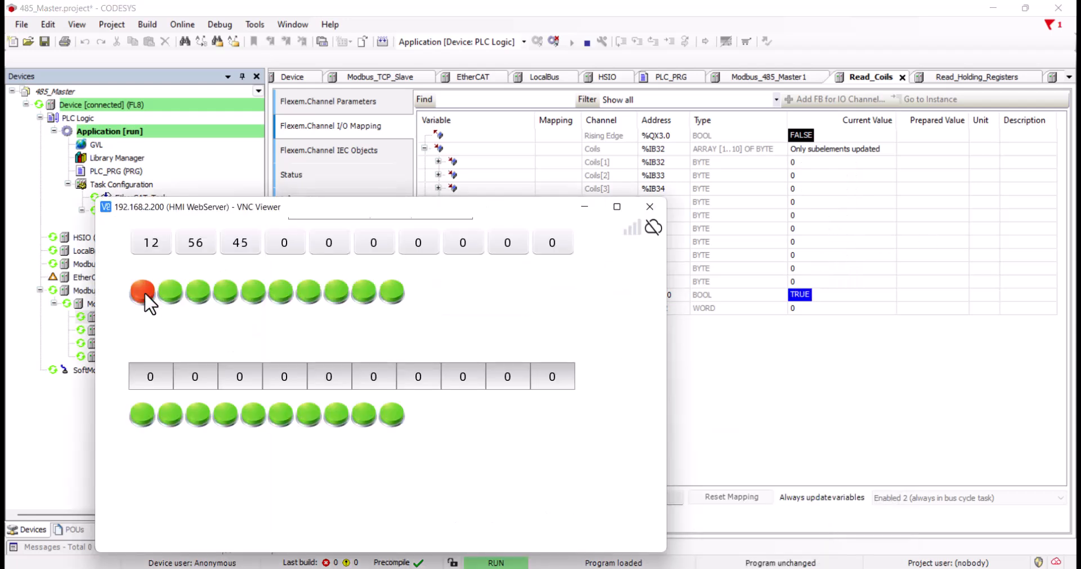
left_click(253, 293)
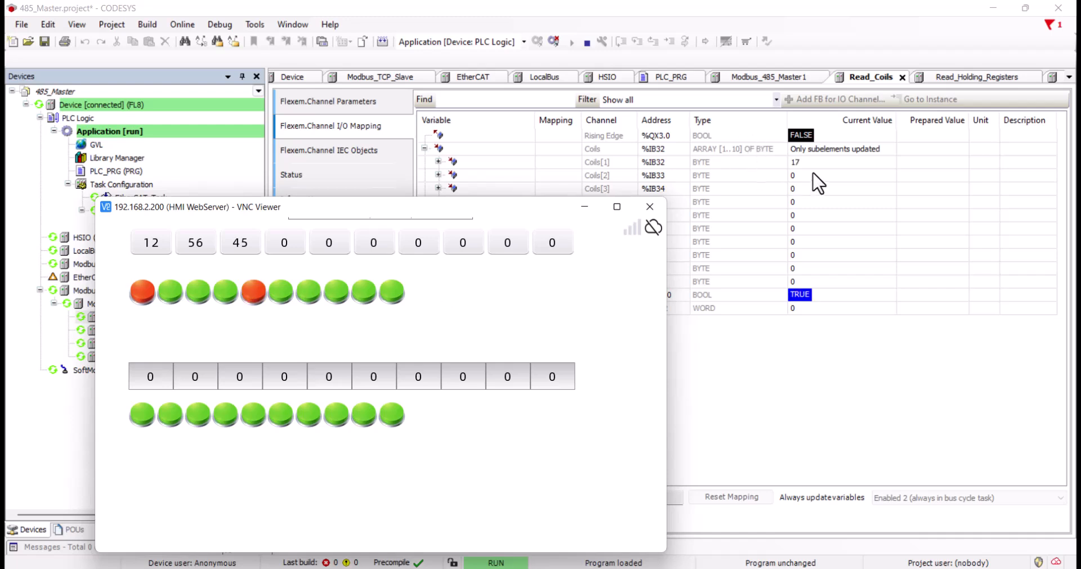
Step: Expand Coils[1] into its bits in CODESYS and switch on the second, third and fourth upper-row coils on the HMI
left_click(439, 162)
mouse_move(792, 563)
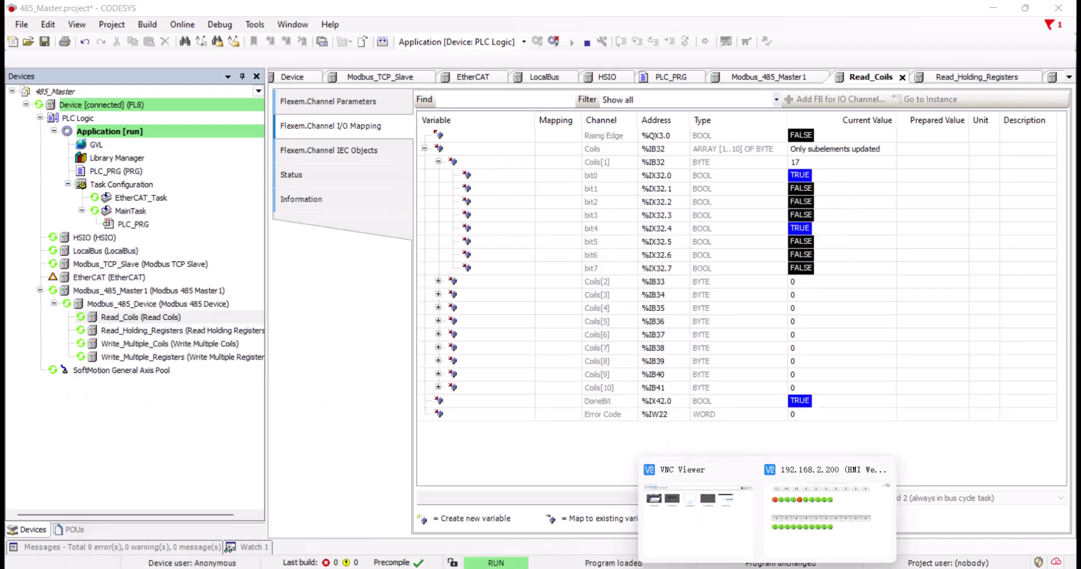
left_click(849, 522)
left_click(177, 287)
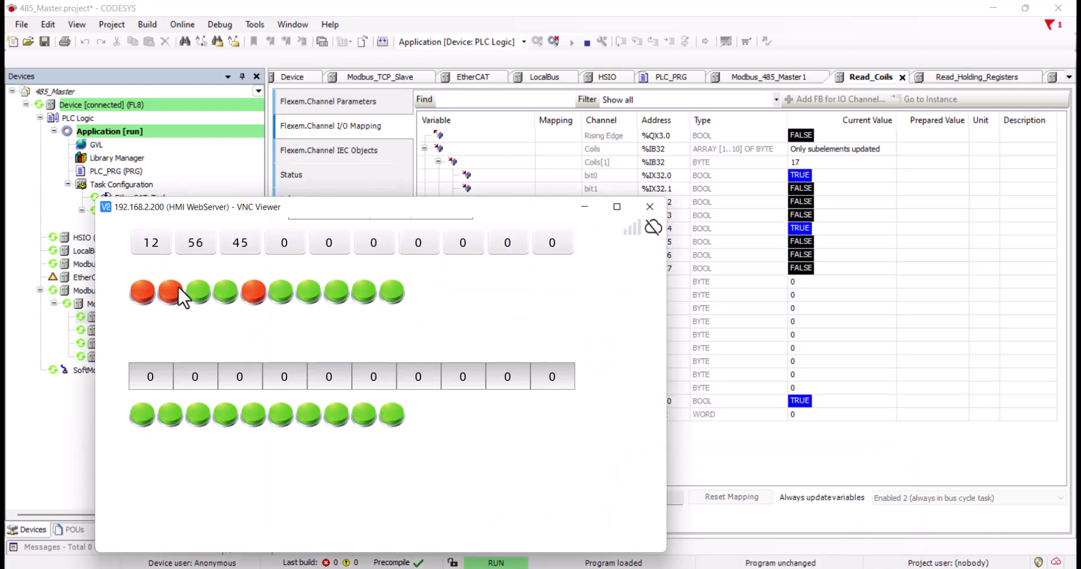
left_click(195, 294)
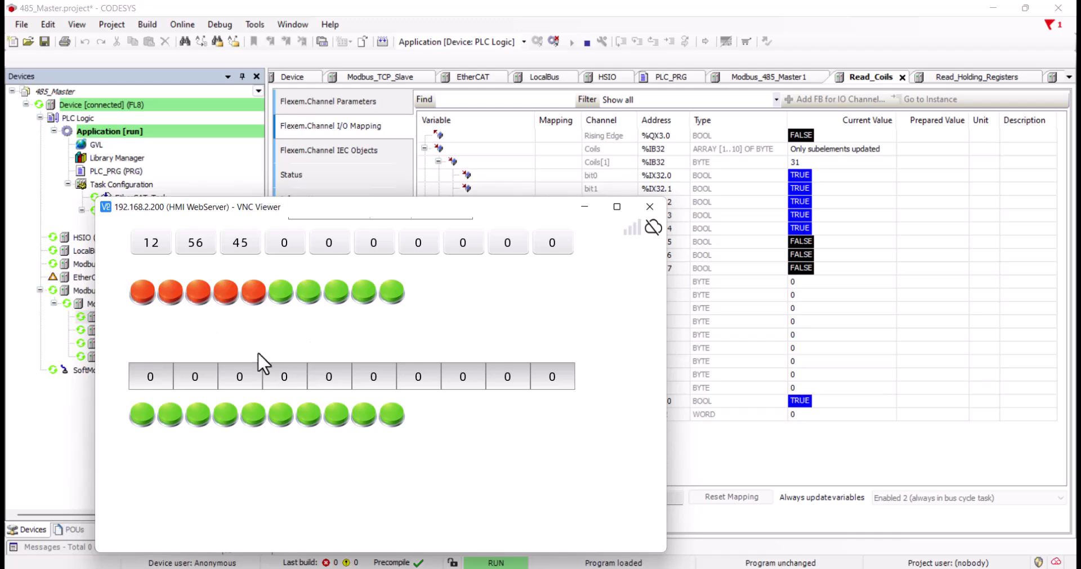
Step: Move the HMI window out of the way and expand the Register array in the Write_Multiple_Coils I/O mapping
left_click_drag(225, 206, 277, 364)
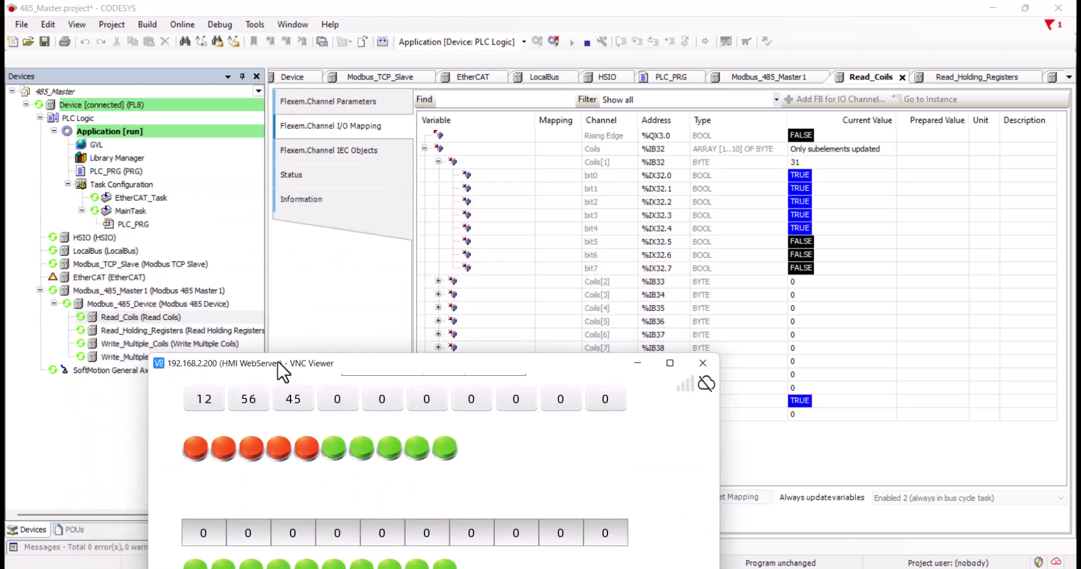
double_click(125, 345)
left_click(344, 129)
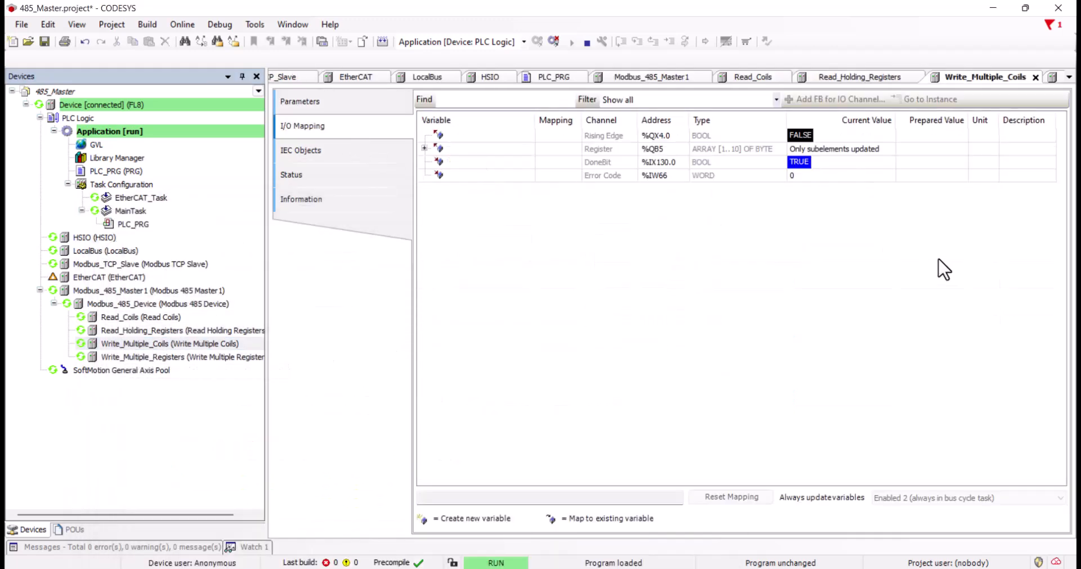
left_click(425, 149)
Step: Enter 0 as the prepared value of Register[4] in the Write_Multiple_Coils channel
left_click(924, 204)
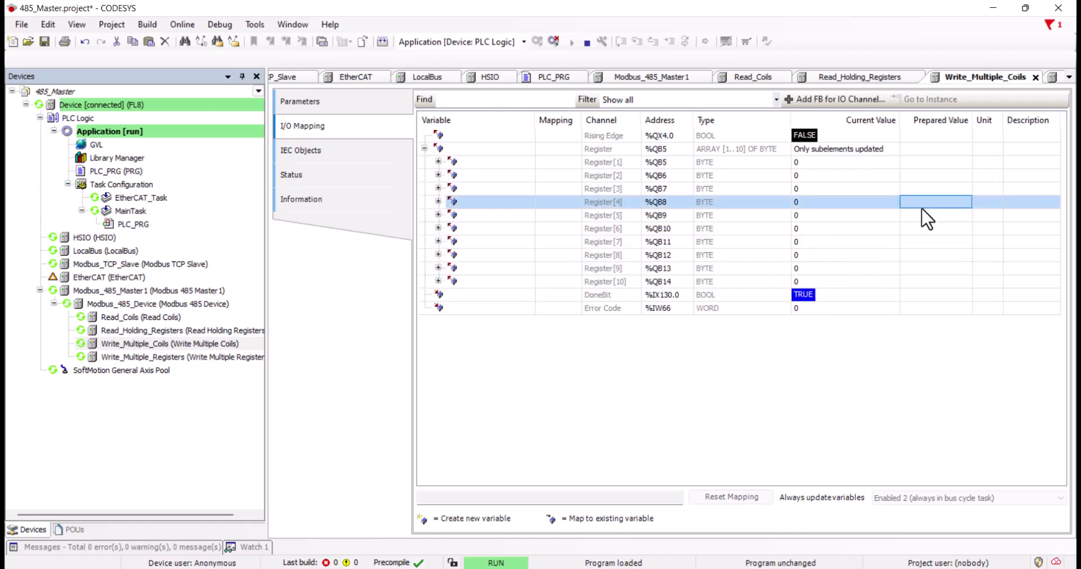
left_click(925, 203)
type("0")
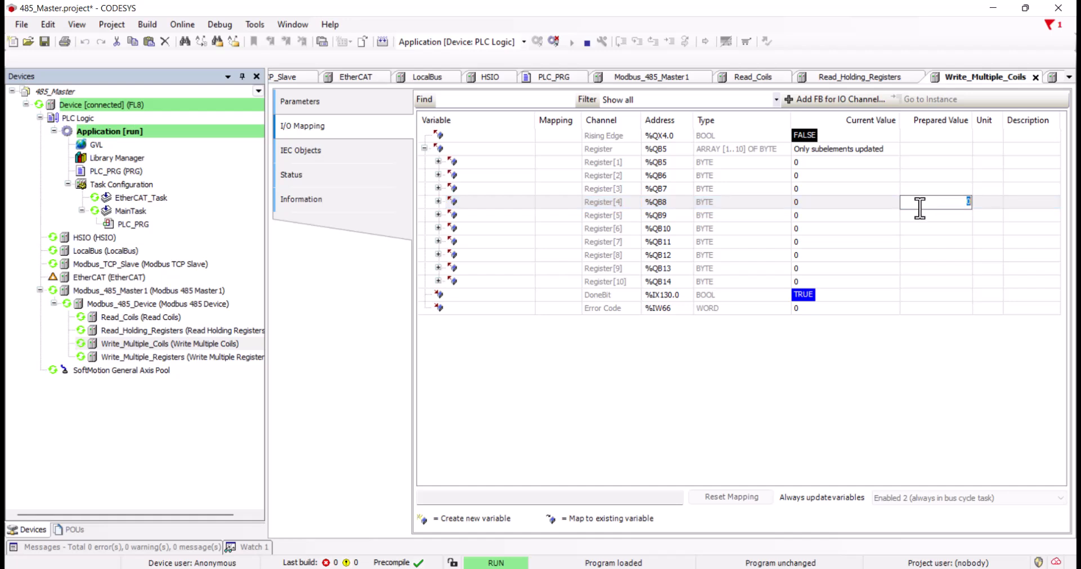
left_click(910, 228)
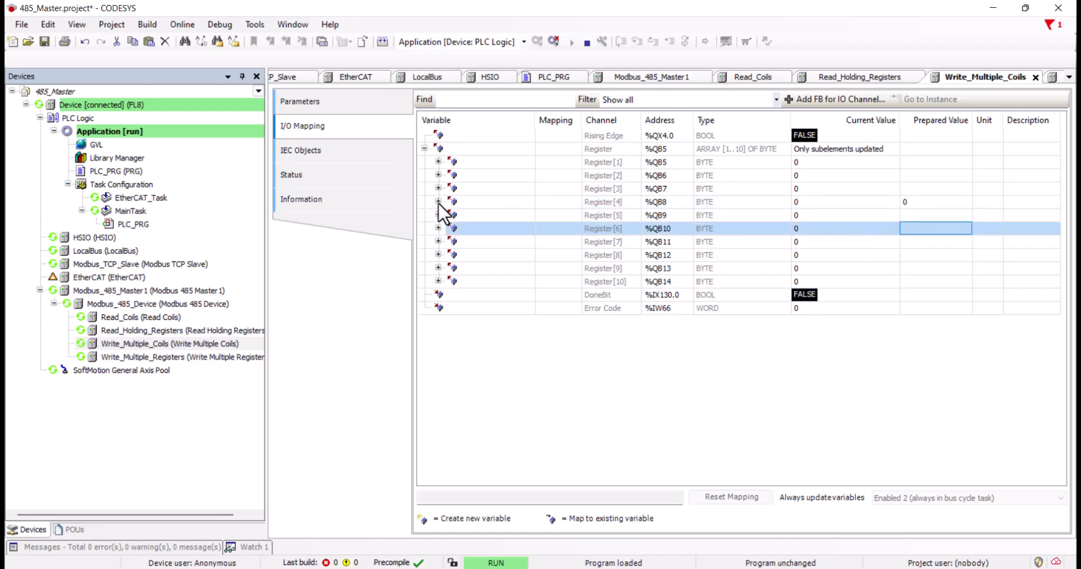
Step: Expand Register[4] into its bits in the Write_Multiple_Coils I/O mapping and select the prepared value of bit0
left_click(438, 202)
left_click(916, 217)
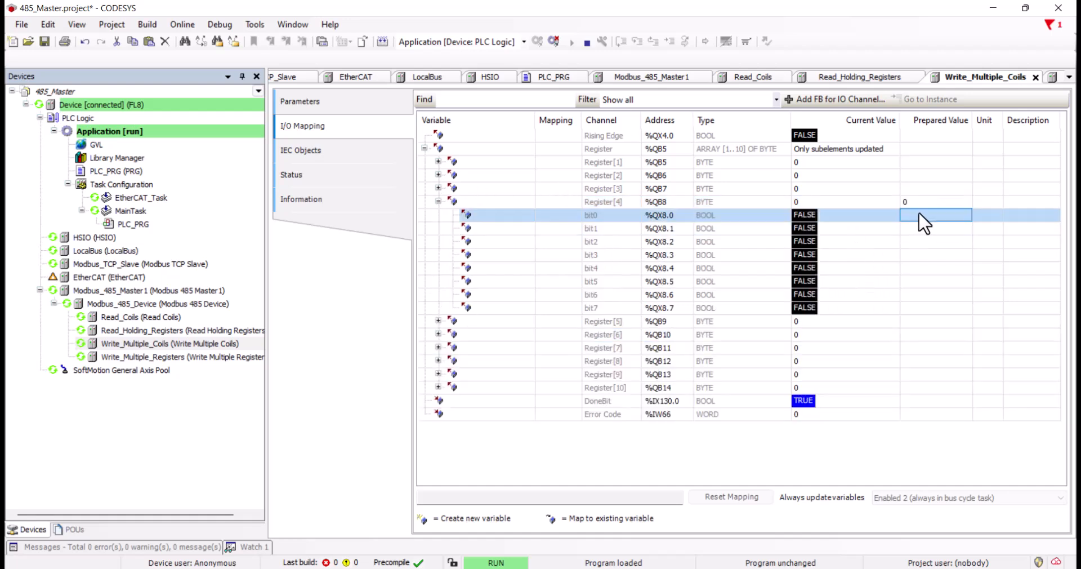
left_click(904, 204)
left_click(847, 203)
double_click(120, 358)
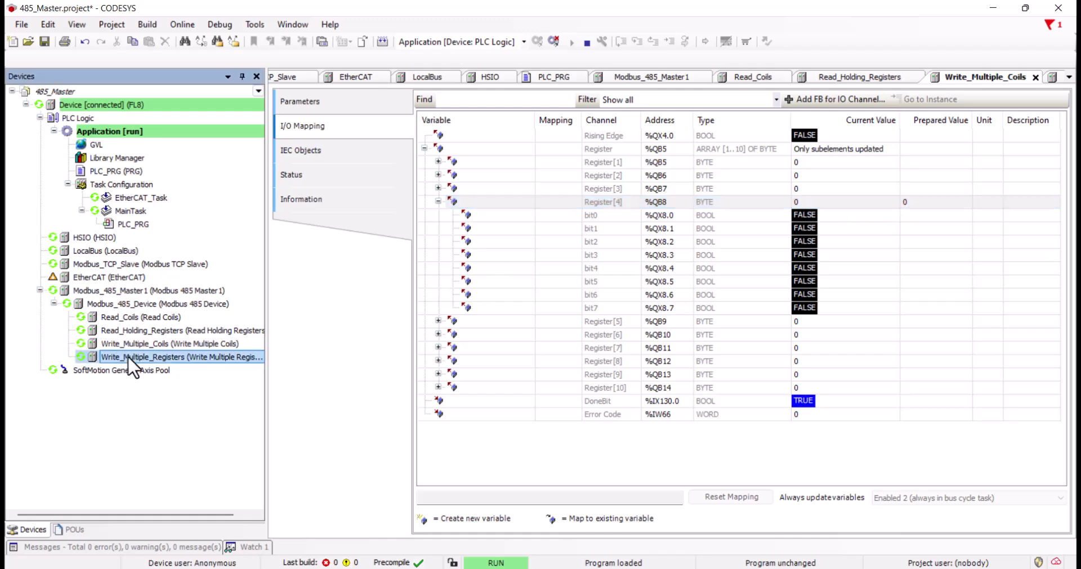
double_click(144, 343)
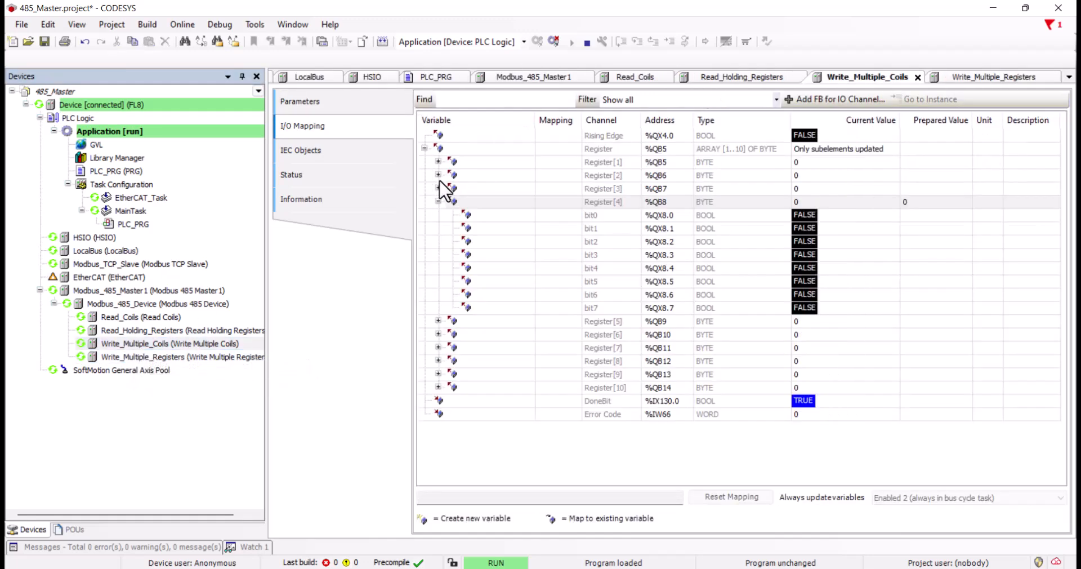
left_click(933, 214)
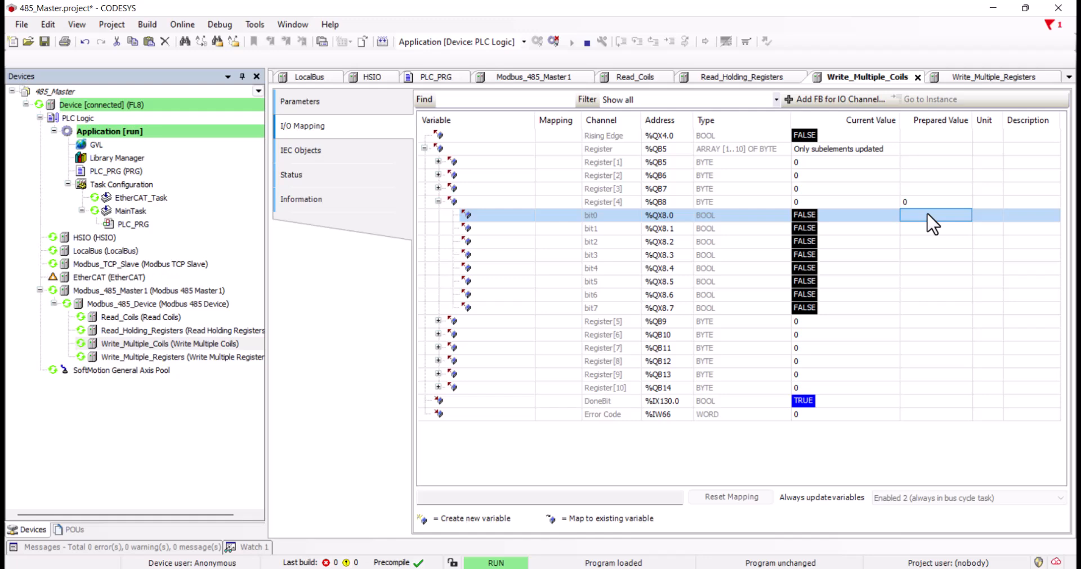
Step: Open the I/O mapping of the Write_Multiple_Registers channel and expand its Register array
double_click(117, 357)
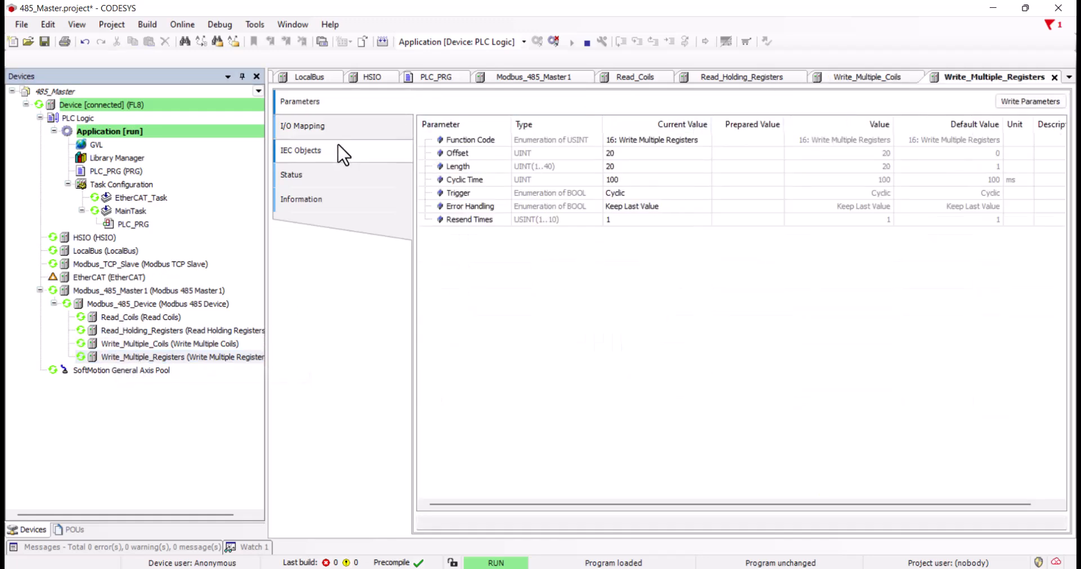
left_click(331, 128)
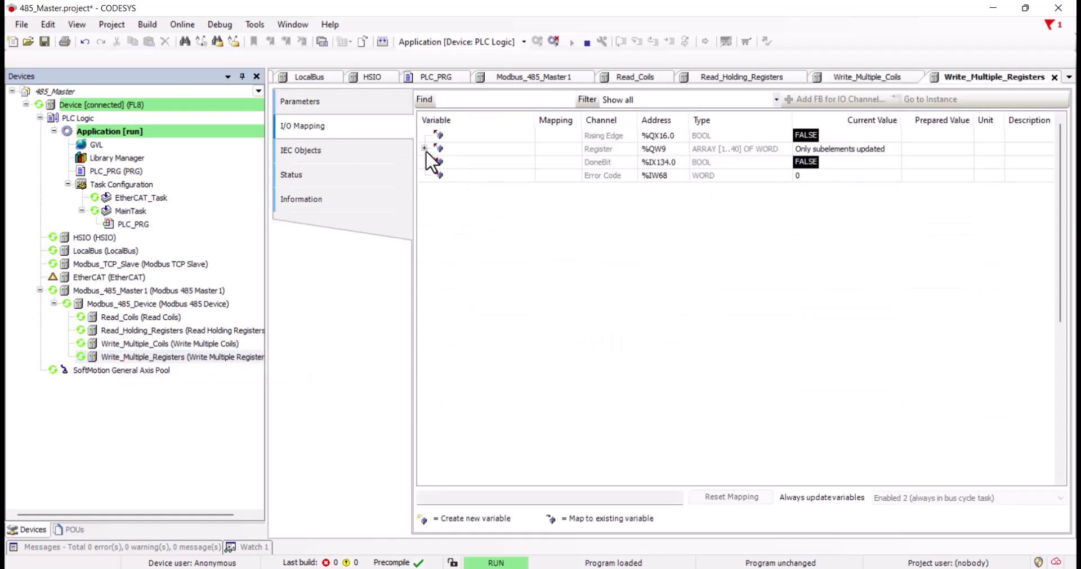
left_click(424, 149)
Step: Write 14, 15 and 16 to Register[1], Register[2] and Register[3], and bring up the remote HMI screen in VNC Viewer
double_click(934, 165)
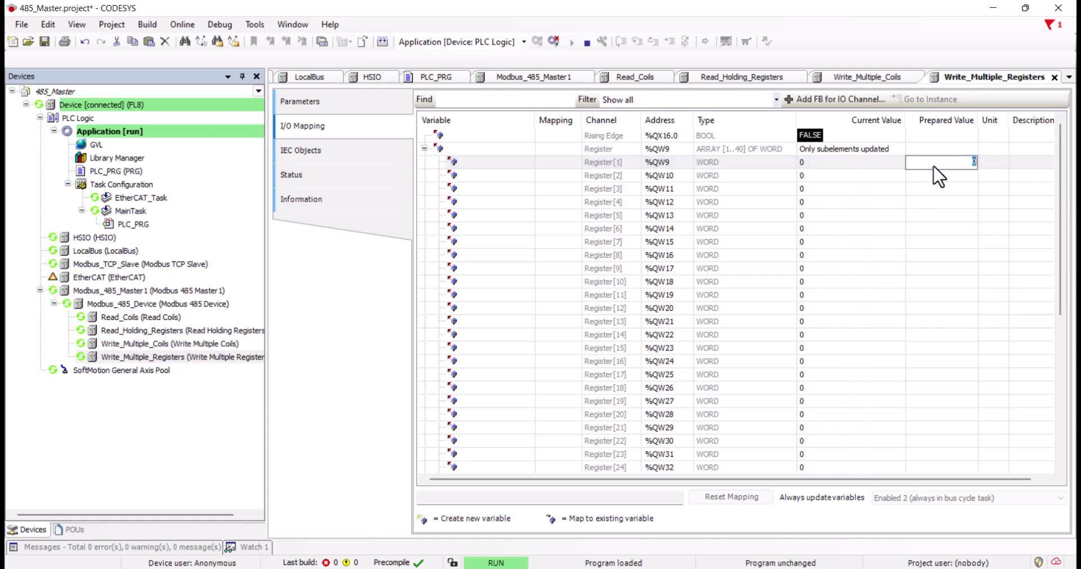
type("14")
key("Return")
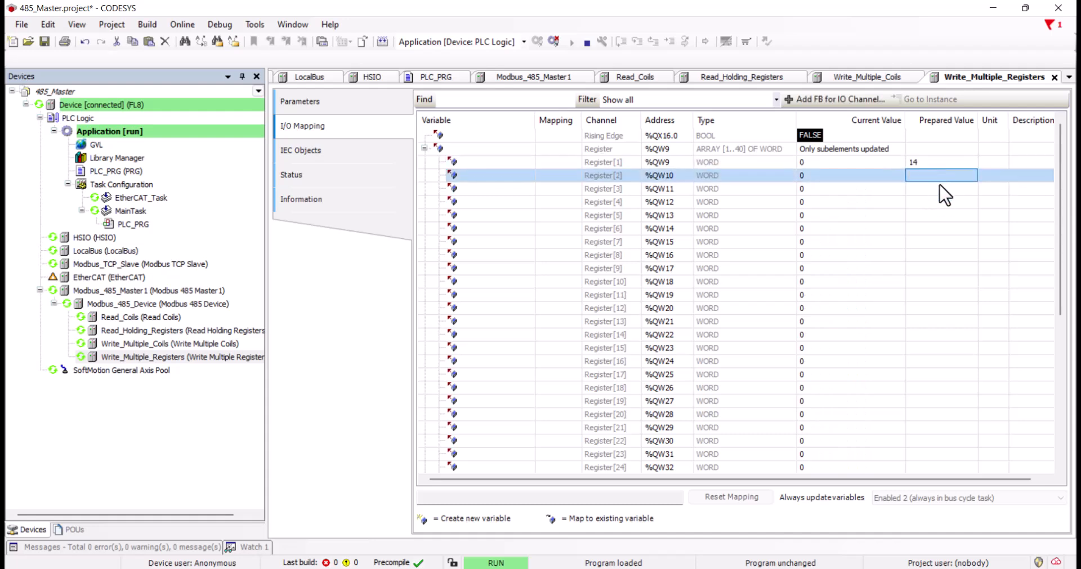
type("15")
key("Return")
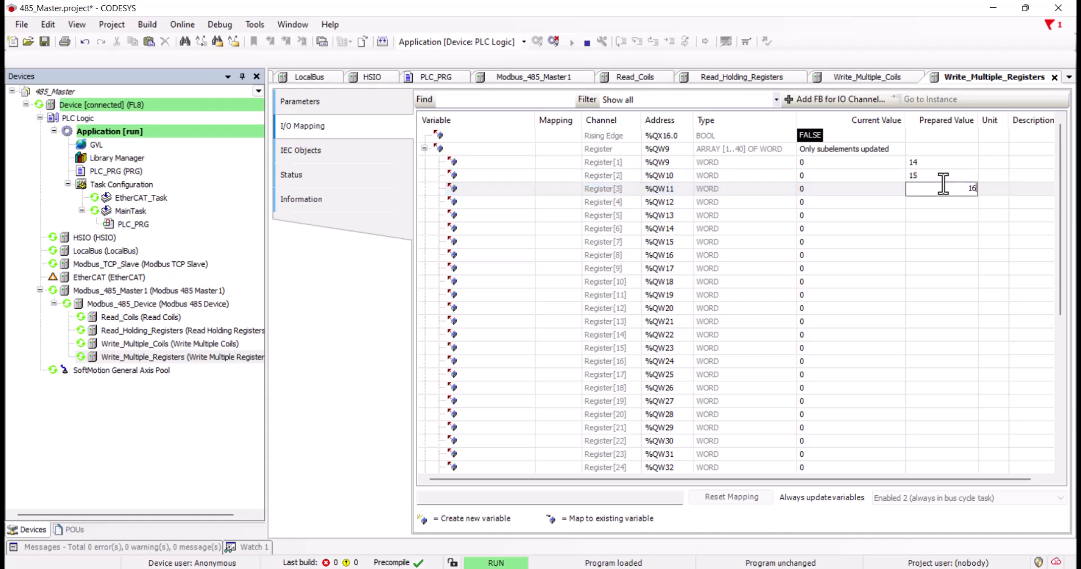
type("16")
left_click(941, 212)
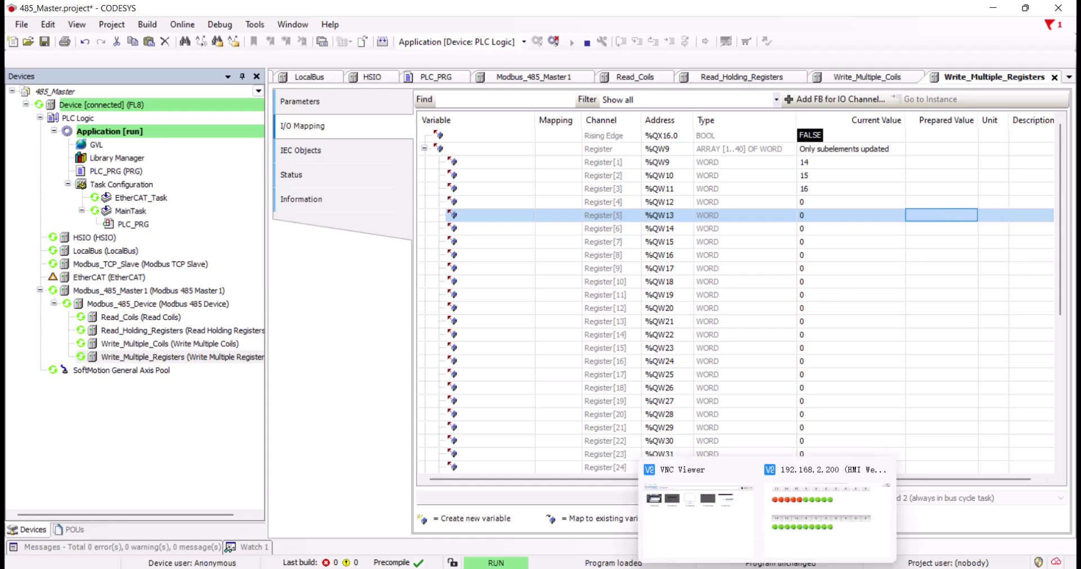
left_click(768, 568)
left_click(787, 545)
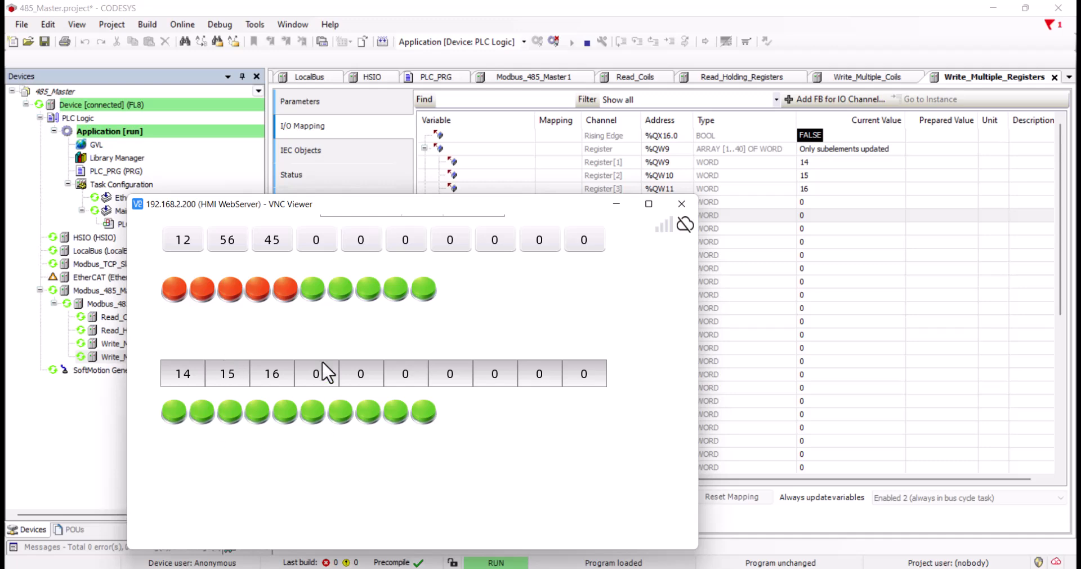
Step: Write TRUE to bit0, bit1 and bit2 of Register[1] in Write_Multiple_Coils and check the coils in the HMI's VNC Viewer window
left_click(352, 179)
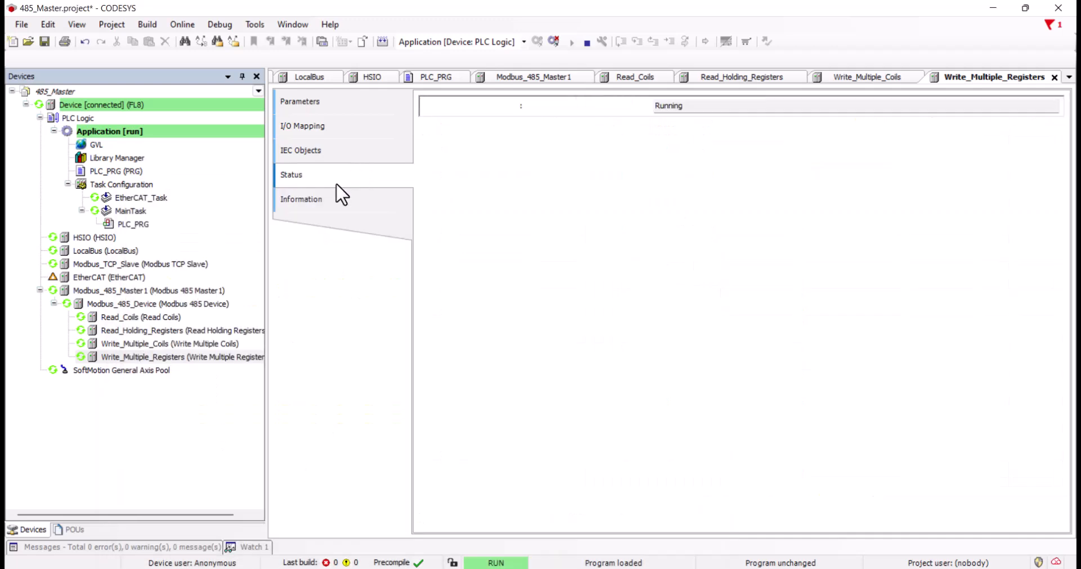
left_click(166, 357)
double_click(162, 344)
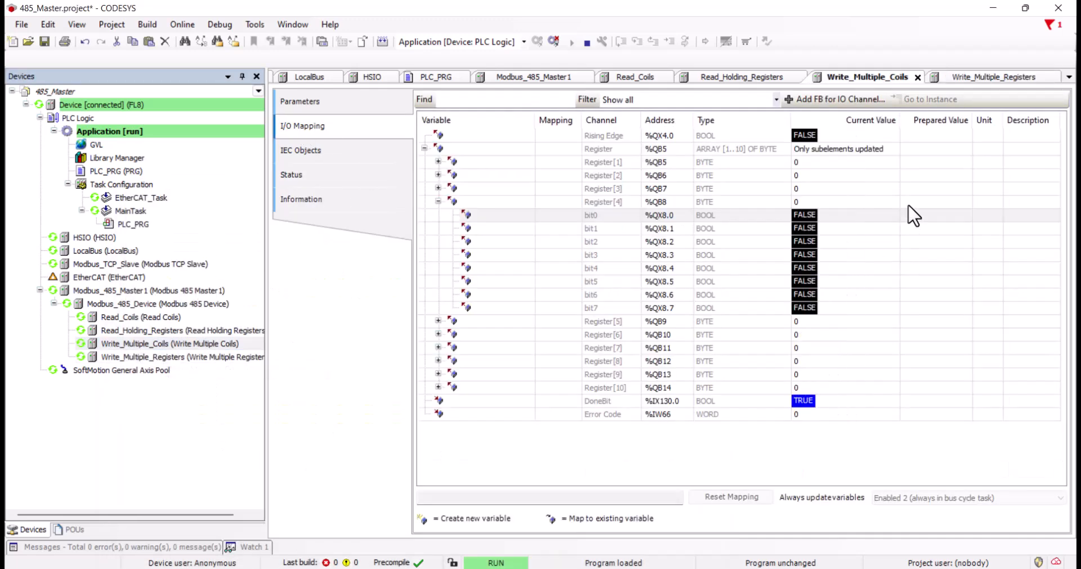
left_click(438, 161)
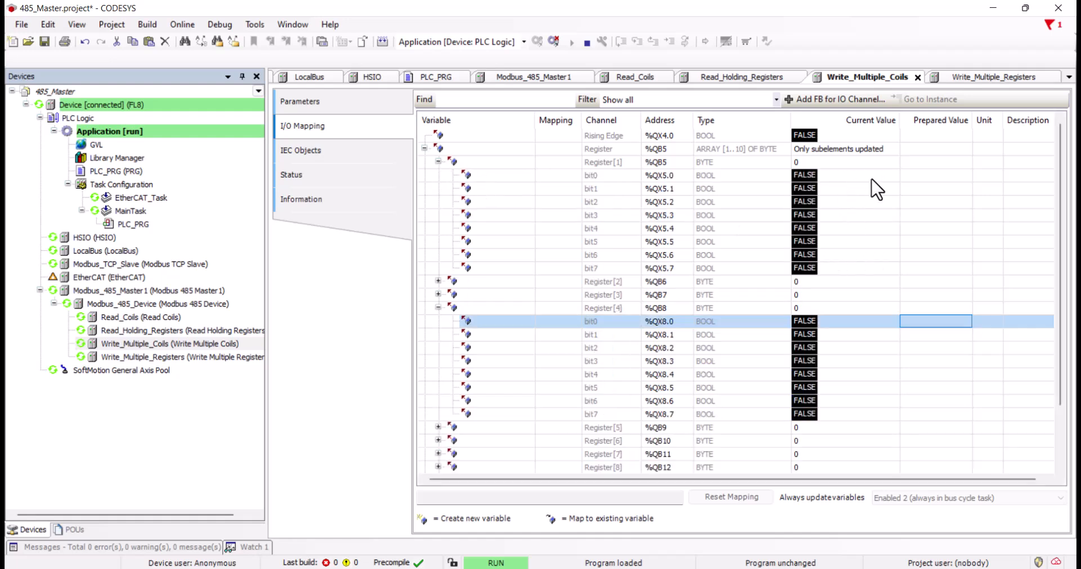
left_click(933, 175)
left_click(931, 188)
left_click(929, 201)
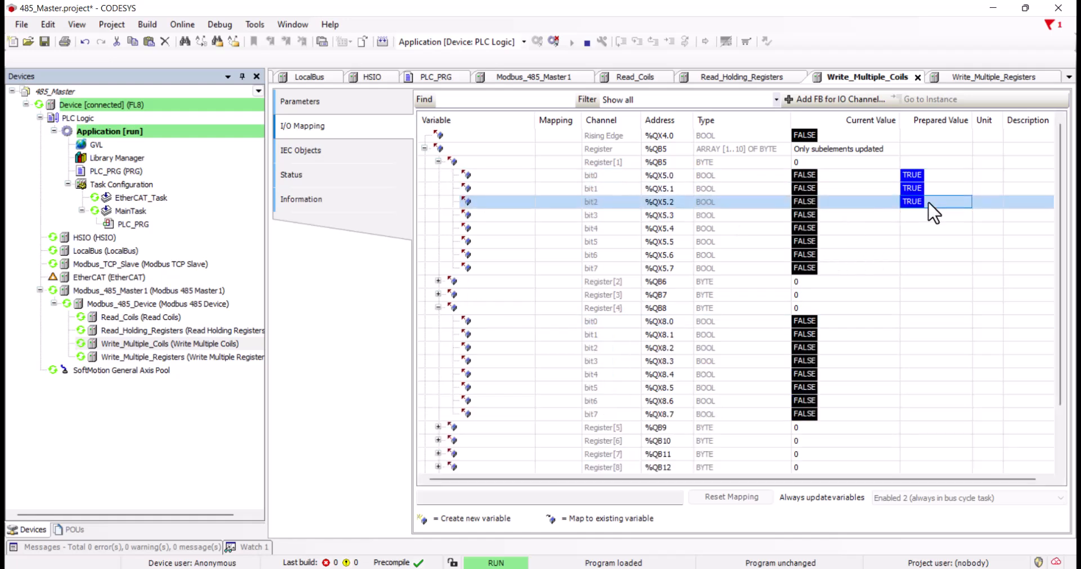
key("ctrl+F7")
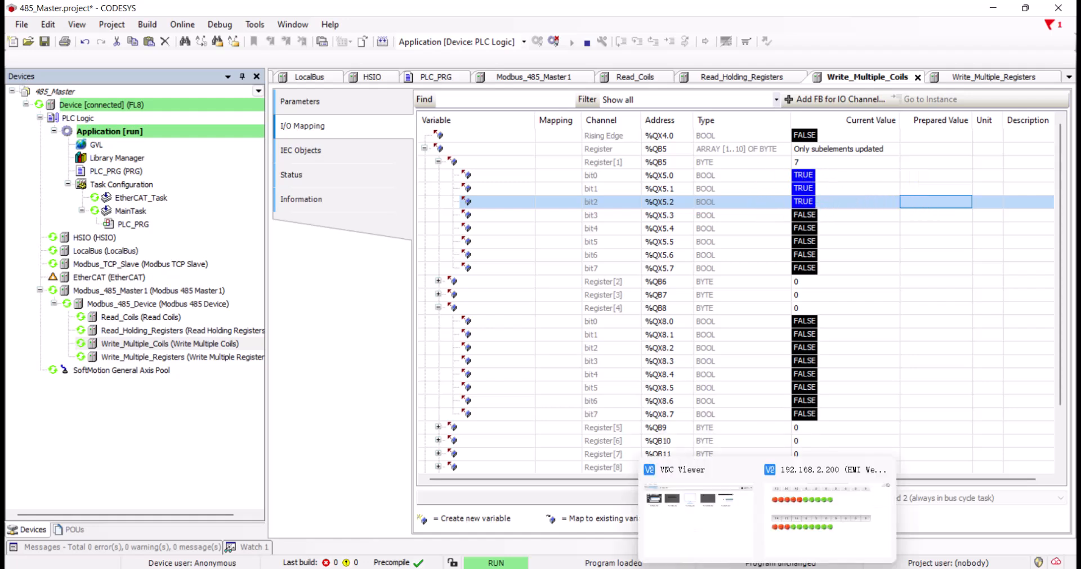
left_click(869, 526)
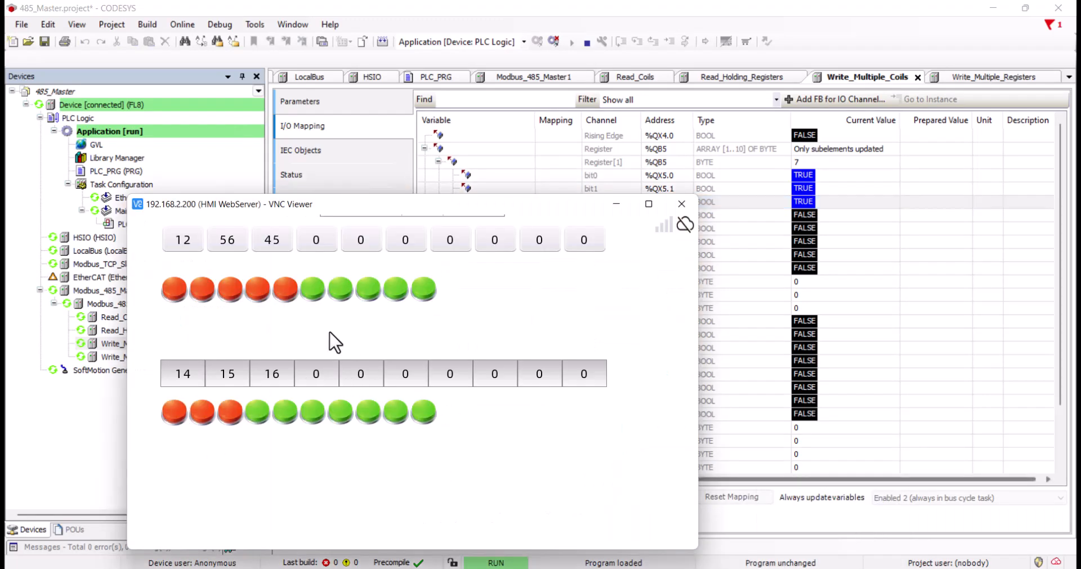
Step: Return to CODESYS, log out of the device and open the GVL global variable list
left_click(916, 214)
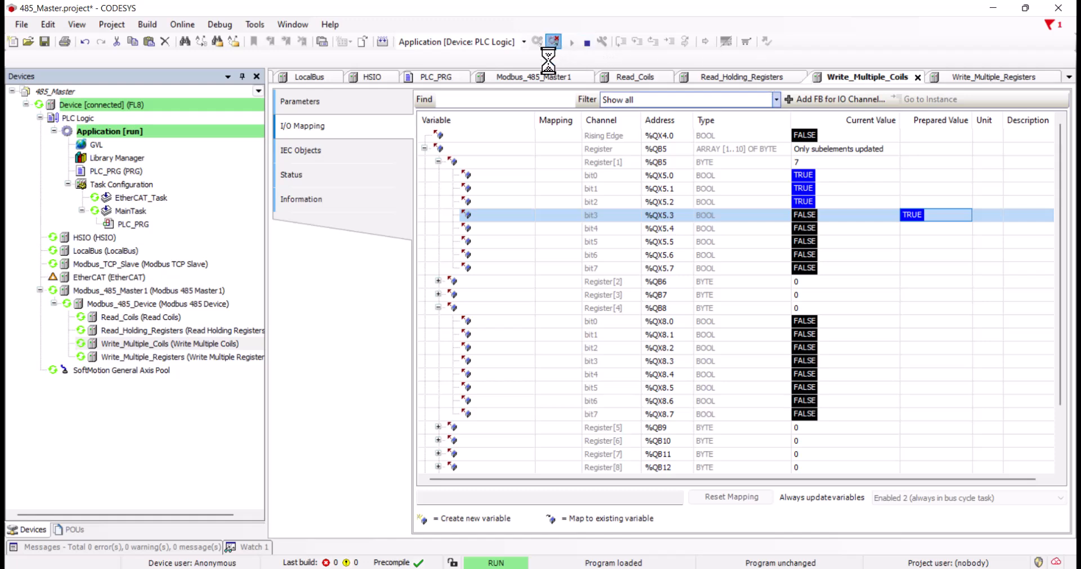
left_click(554, 41)
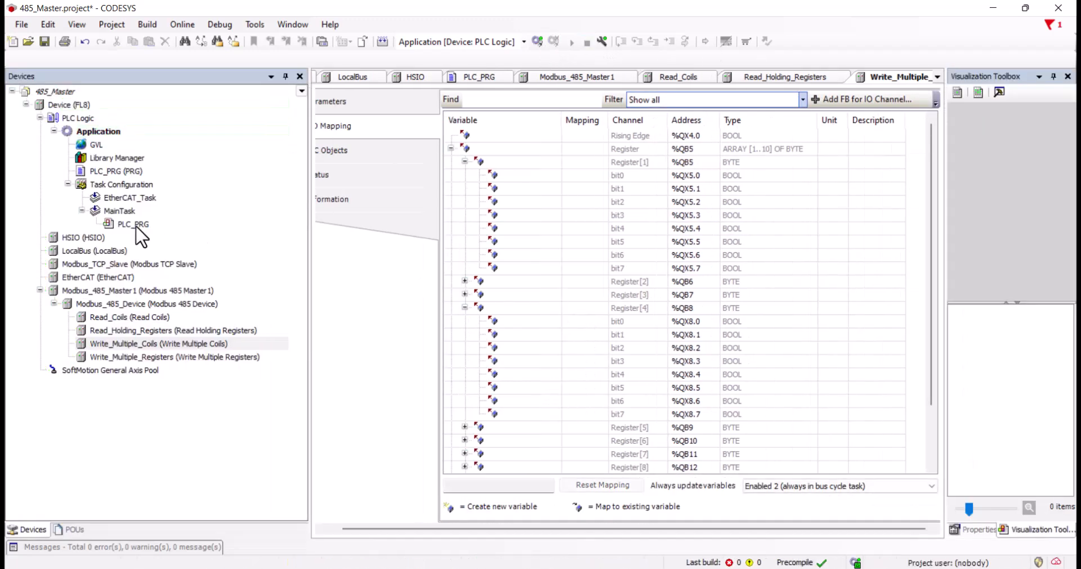
left_click(130, 264)
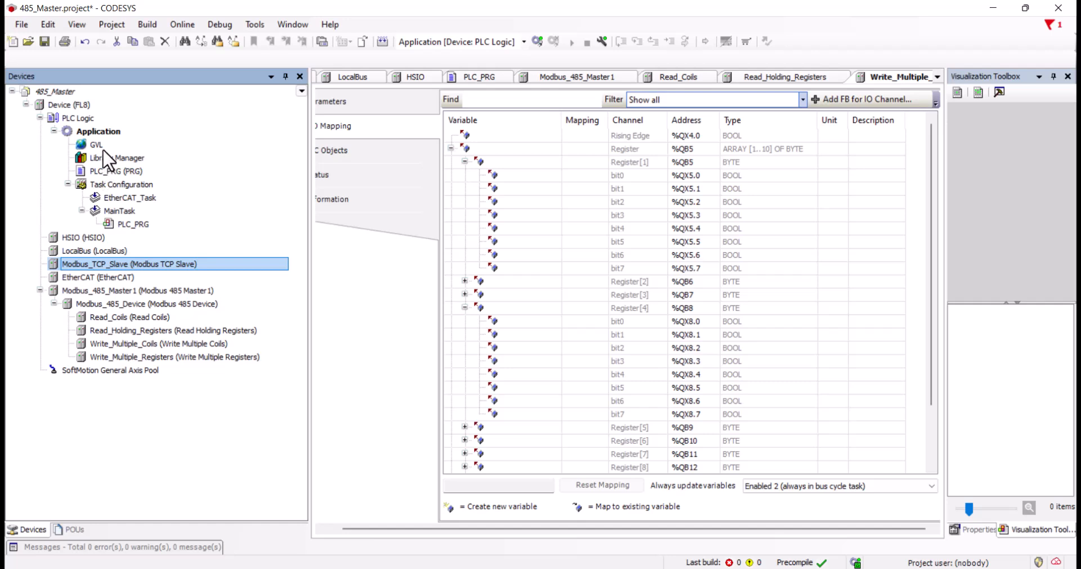
double_click(93, 143)
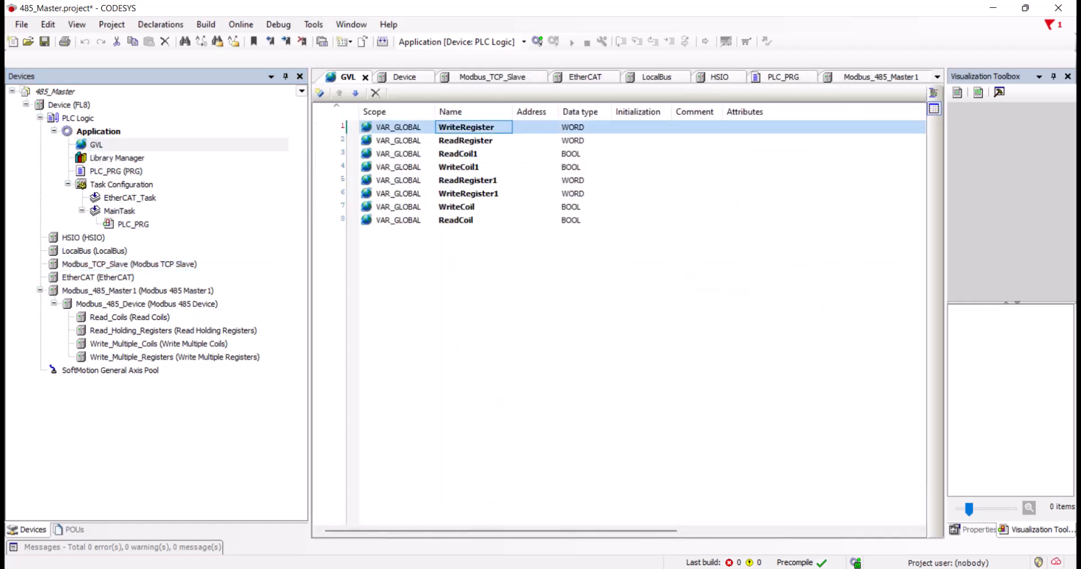
Step: Open Absolute Address.xls in WPS Office and examine how MD0 and MW0 in row 1 correspond to Modbus address 4X1
right_click(306, 568)
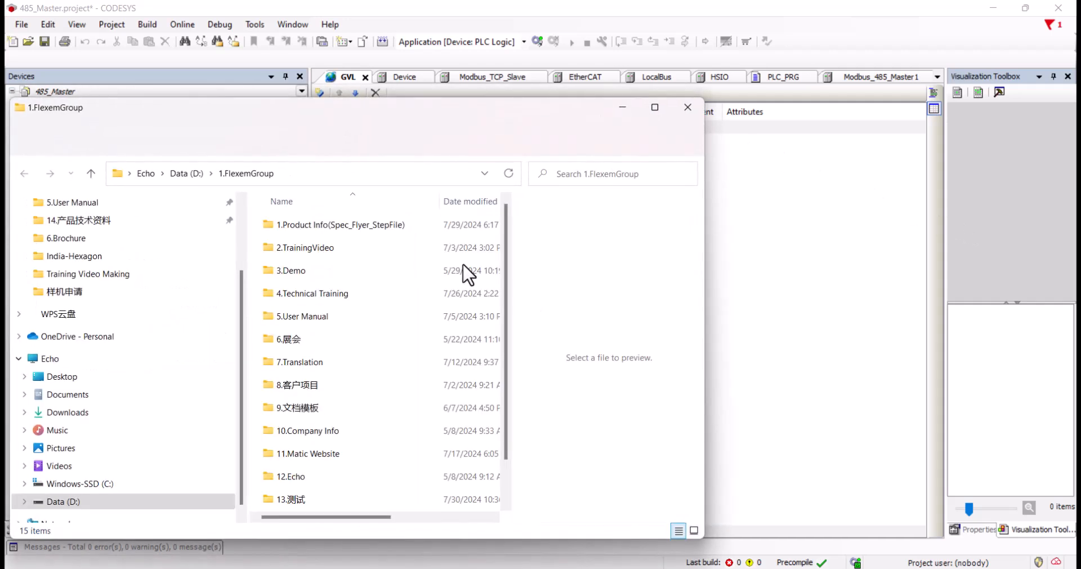
scroll(309, 292, "down", 1)
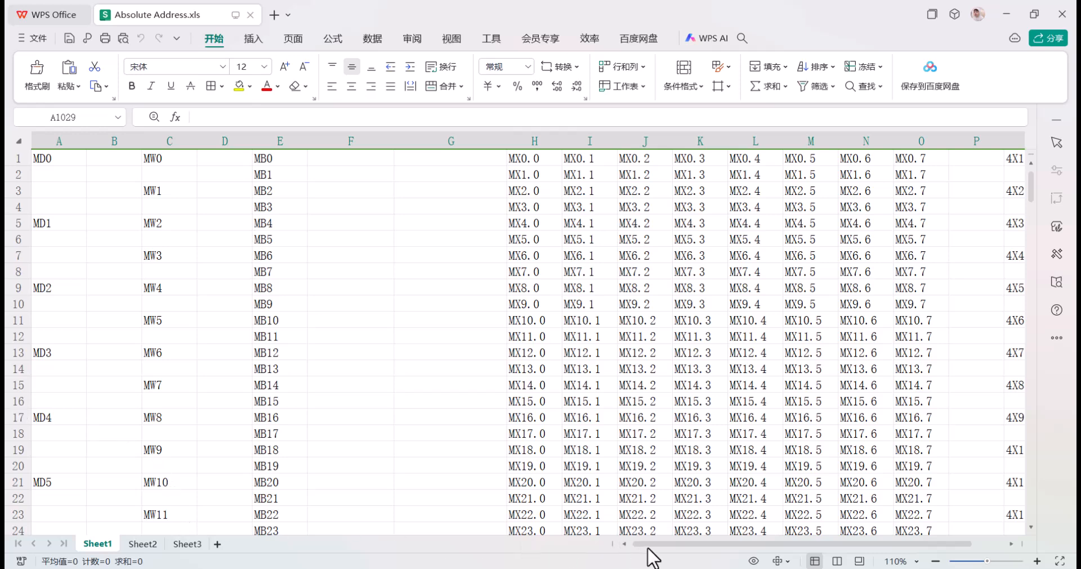
left_click(59, 153)
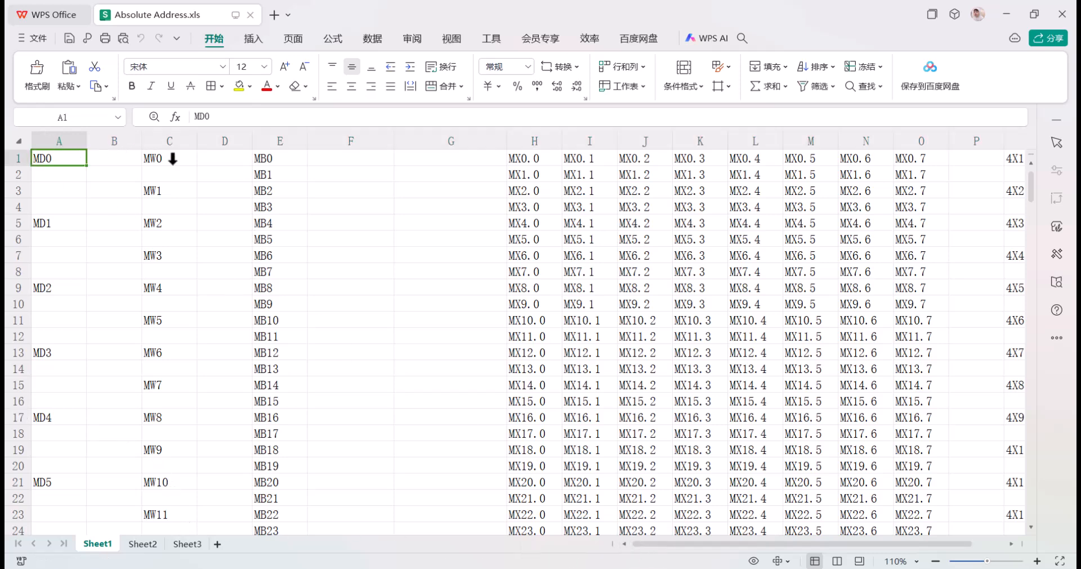
left_click(178, 153)
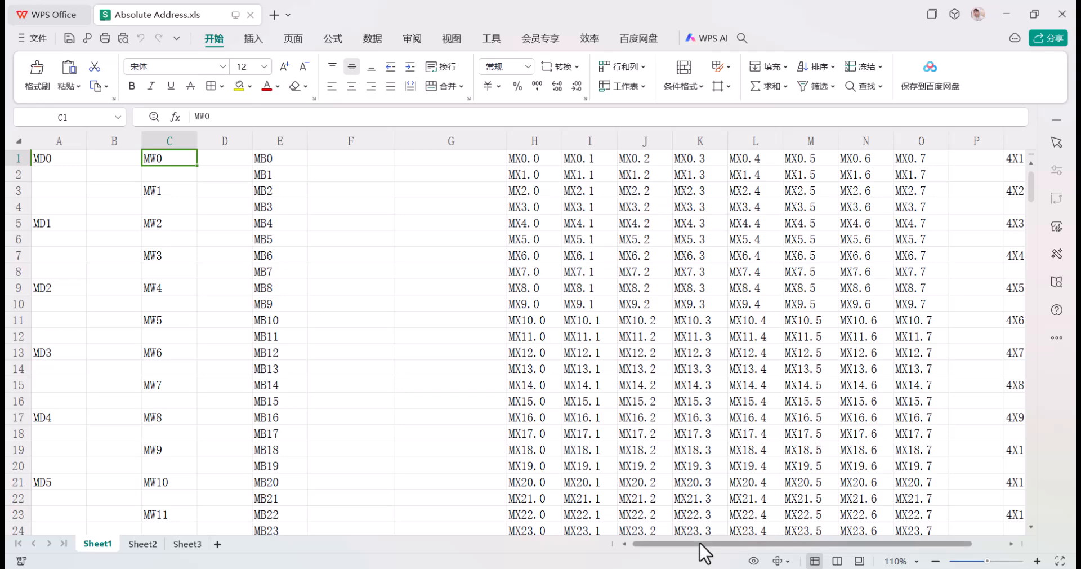
left_click_drag(699, 542, 769, 541)
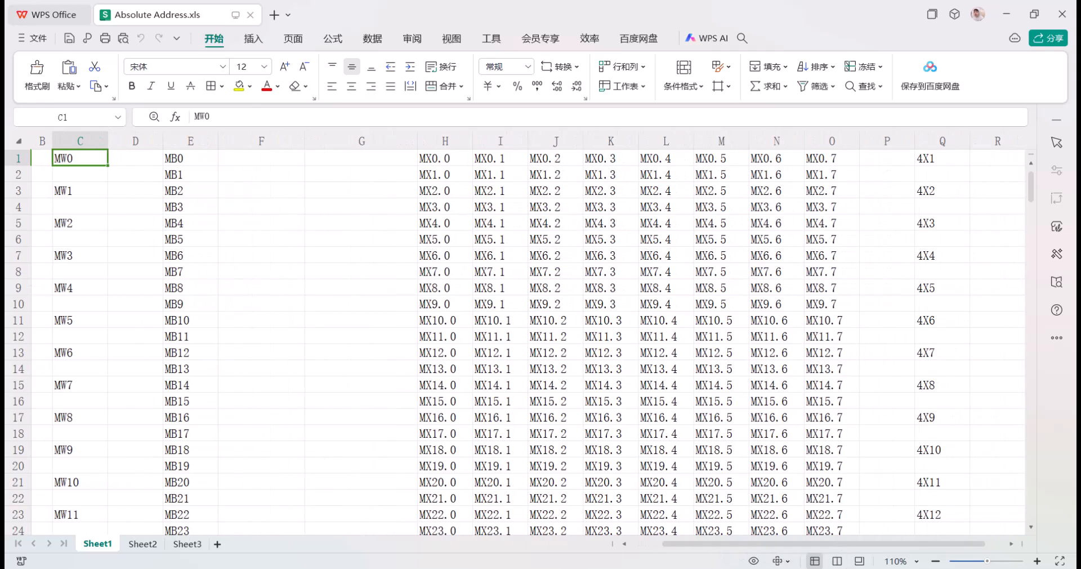
left_click(943, 168)
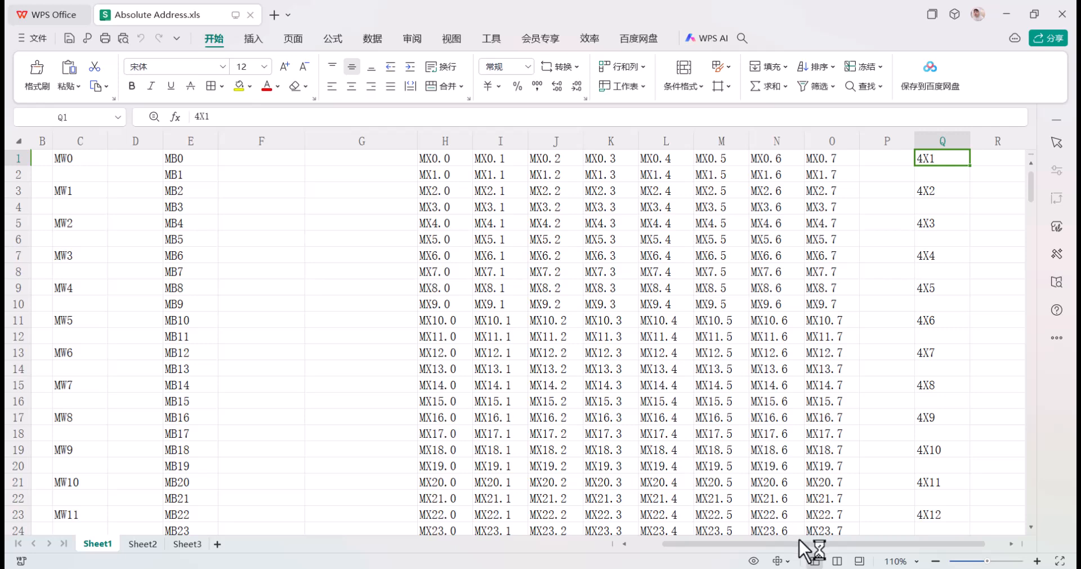
Step: Compare the MD1 row of the address table with the 4X2 entry in the Modbus address column
left_click_drag(808, 544, 795, 544)
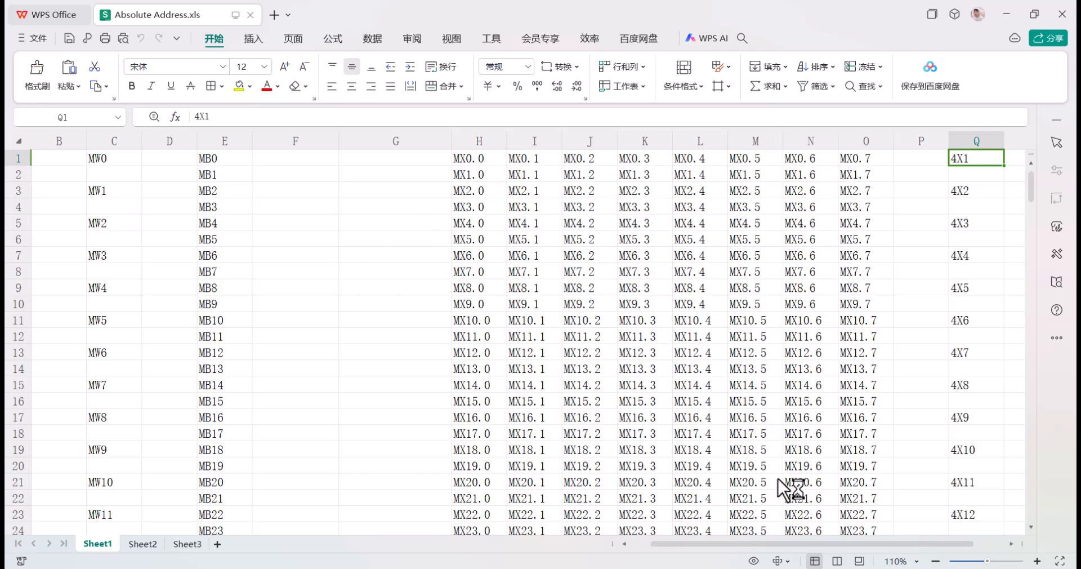
left_click_drag(779, 544, 662, 536)
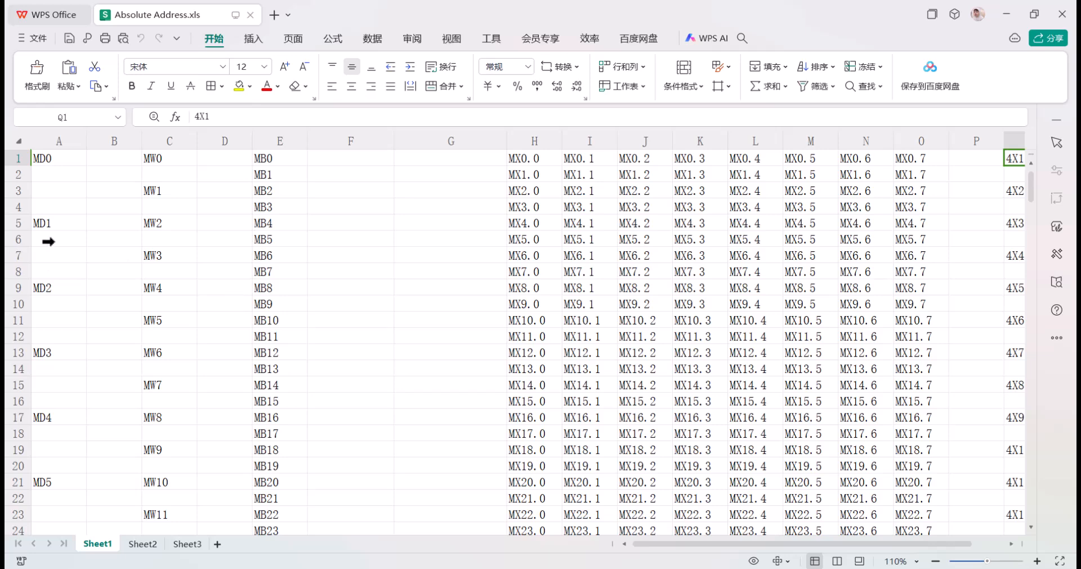
left_click(60, 221)
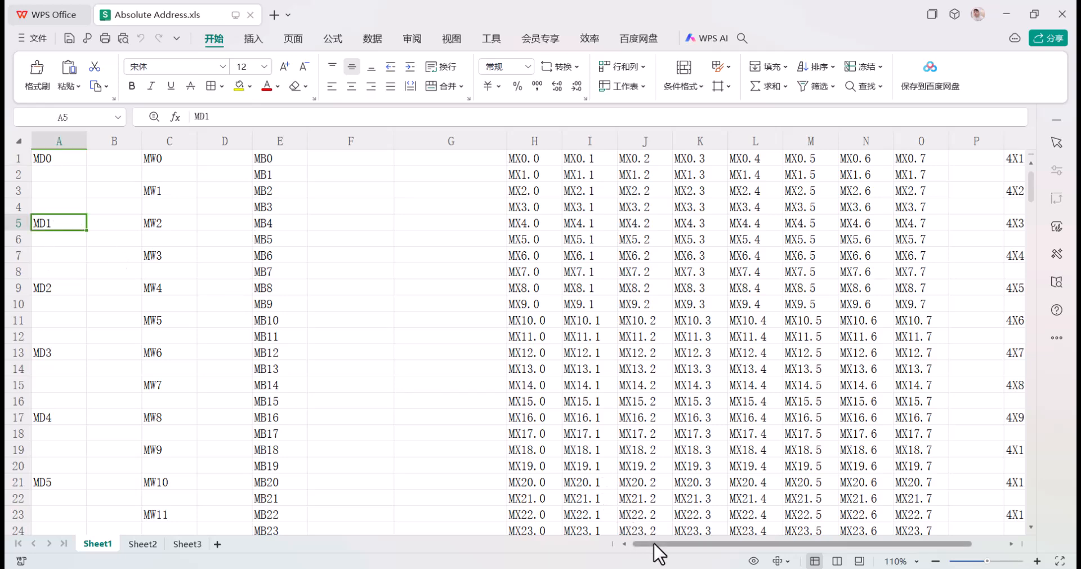
left_click_drag(654, 544, 776, 545)
left_click(938, 194)
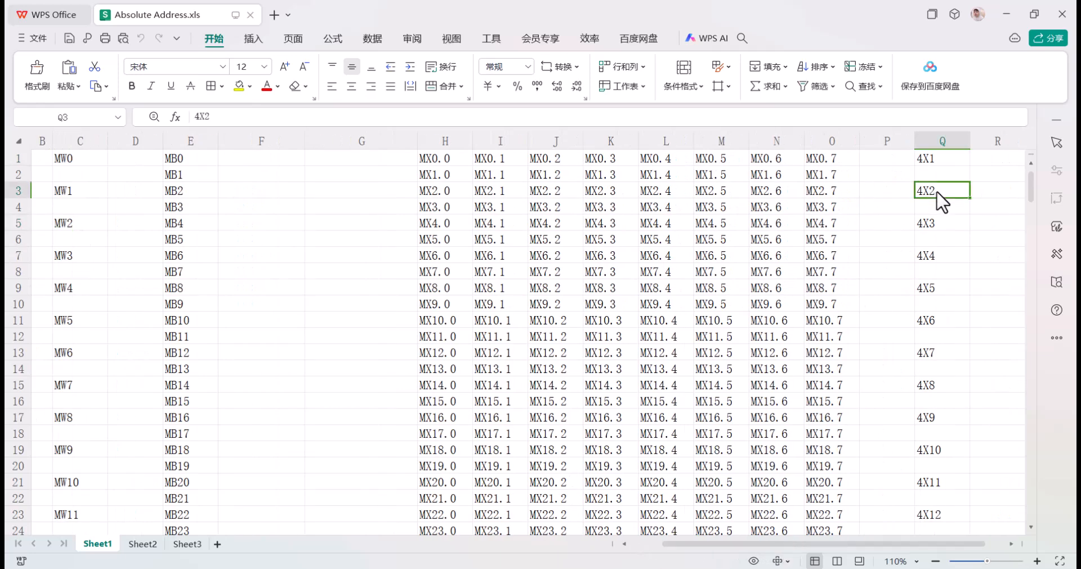
left_click(882, 236)
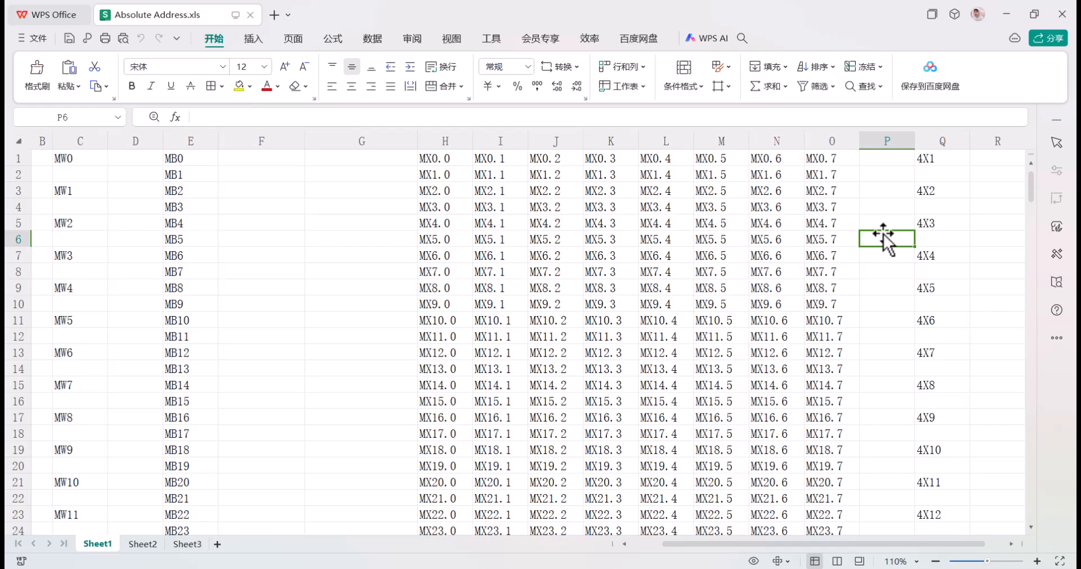
Step: Switch back to the GVL in CODESYS and assign address %MW1 to WriteRegister
left_click(1009, 14)
left_click(619, 108)
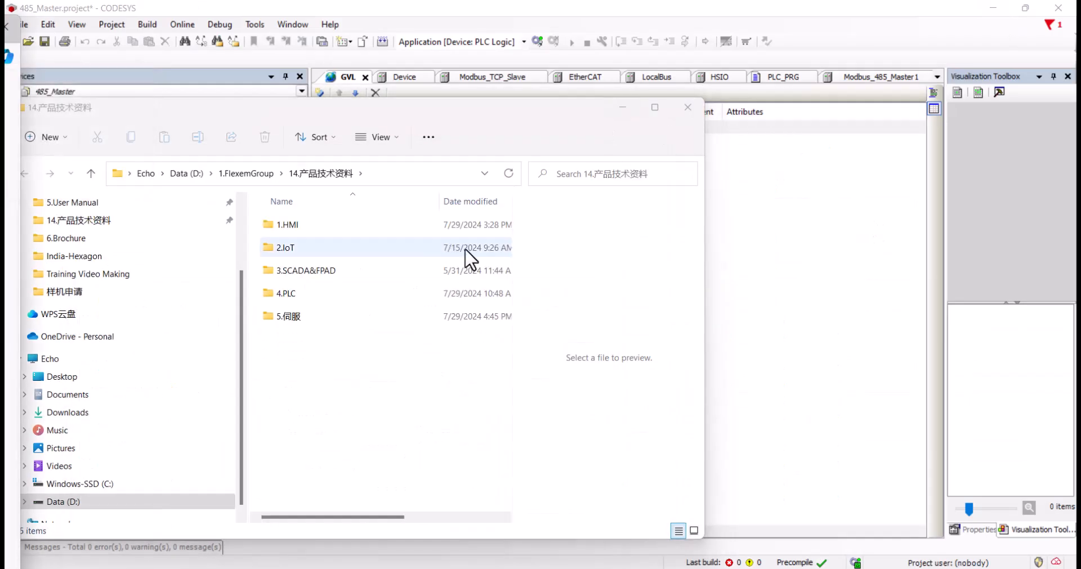
left_click(839, 221)
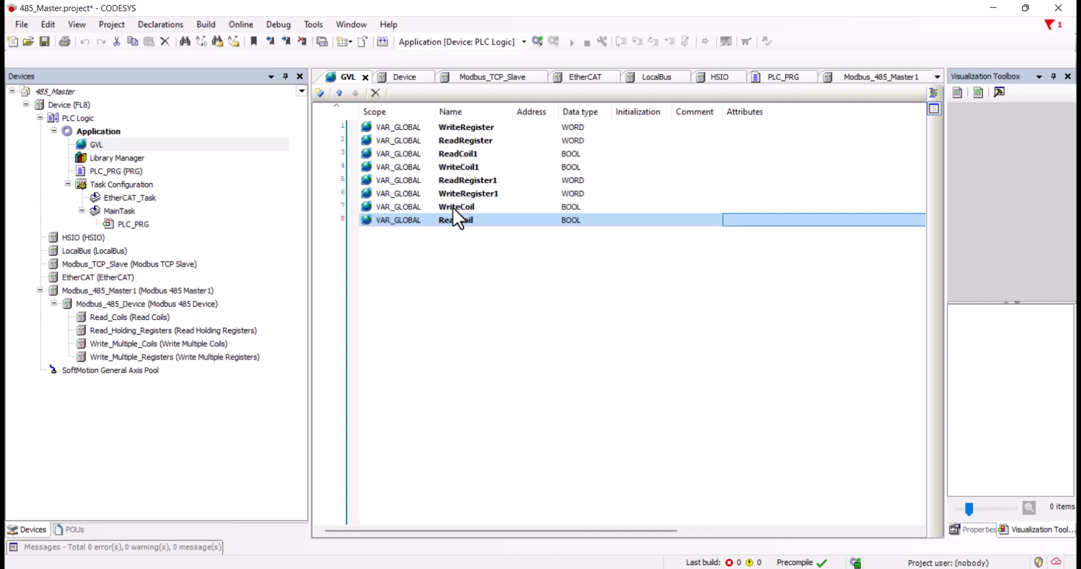
double_click(521, 128)
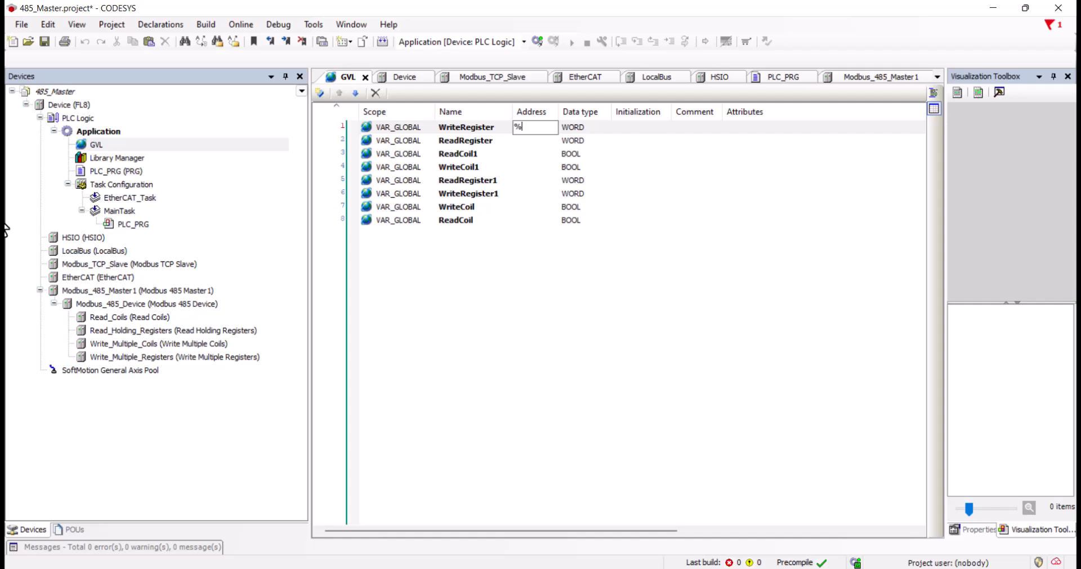
key("Caps_Lock")
type("M")
type("W1")
key("Return")
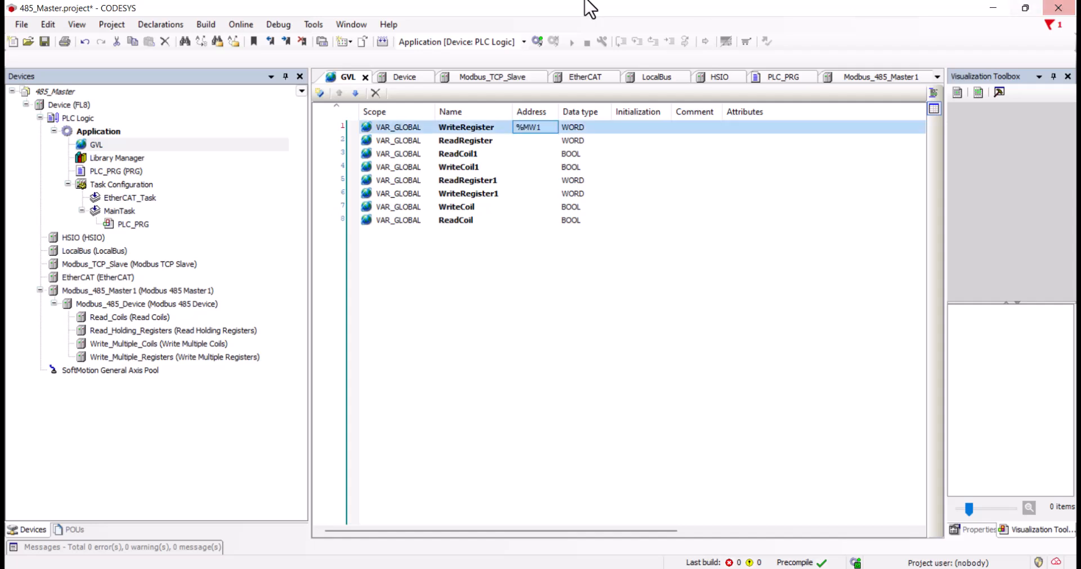
Step: Assign address %MW2 to ReadRegister and %MX4.0 to ReadCoil1 in the GVL
left_click(531, 141)
left_click(520, 141)
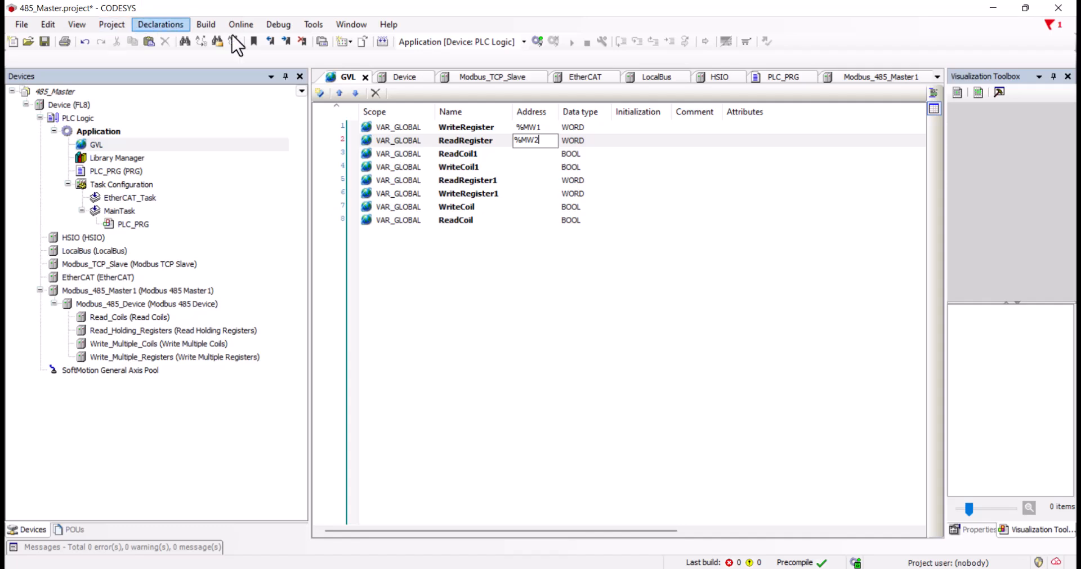
left_click(535, 154)
left_click(535, 155)
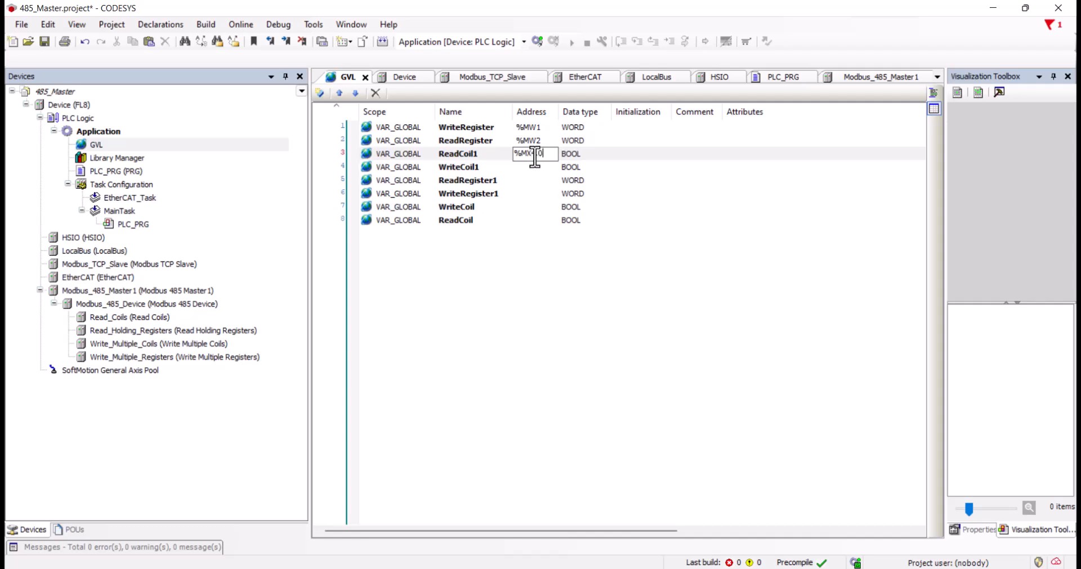
type("%MX1.0")
key("Return")
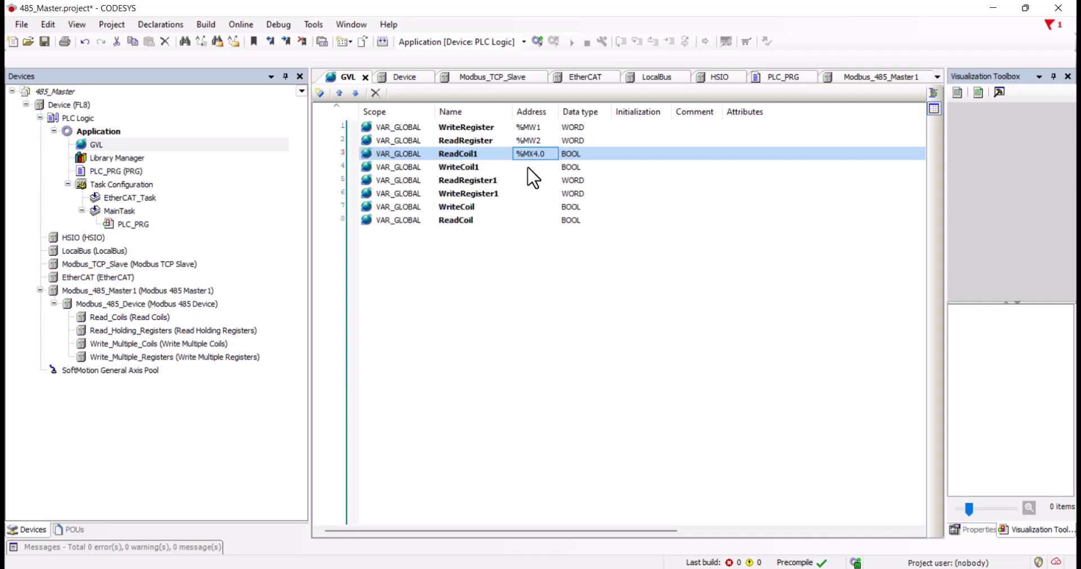
Step: Assign address %MX5.1 to WriteCoil1 in the GVL
left_click(531, 168)
left_click(530, 168)
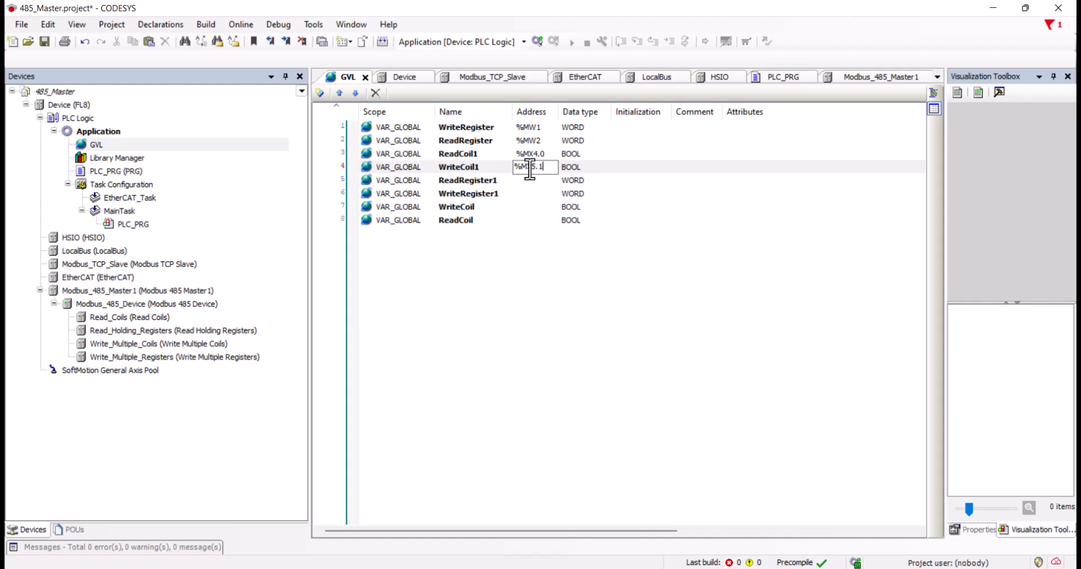
key("Return")
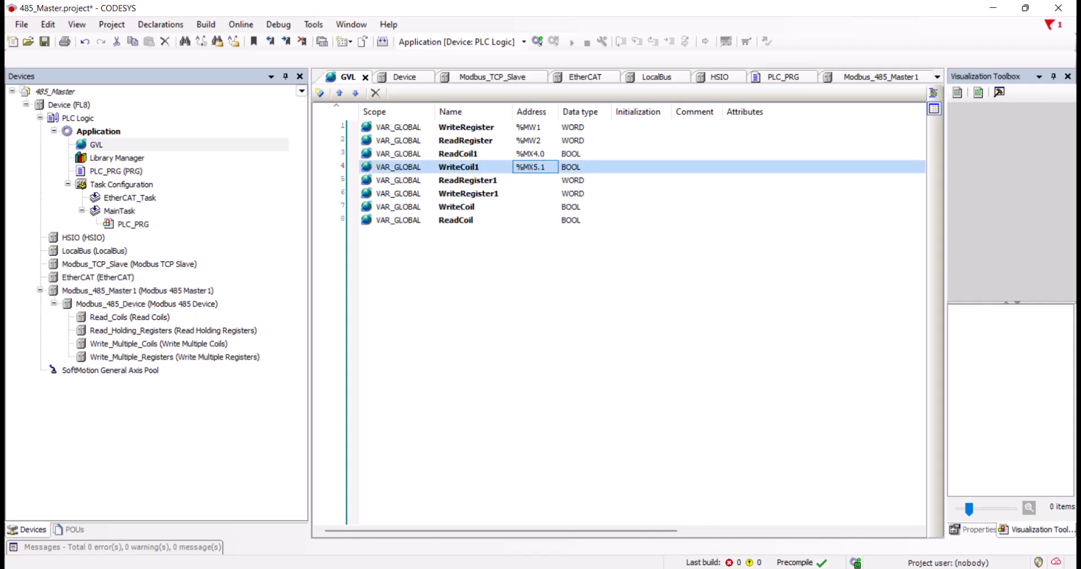
Step: Switch to the Absolute Address.xls table and examine the MW1 and MW2 rows with their MX bits and 4X addresses
key("alt+Tab")
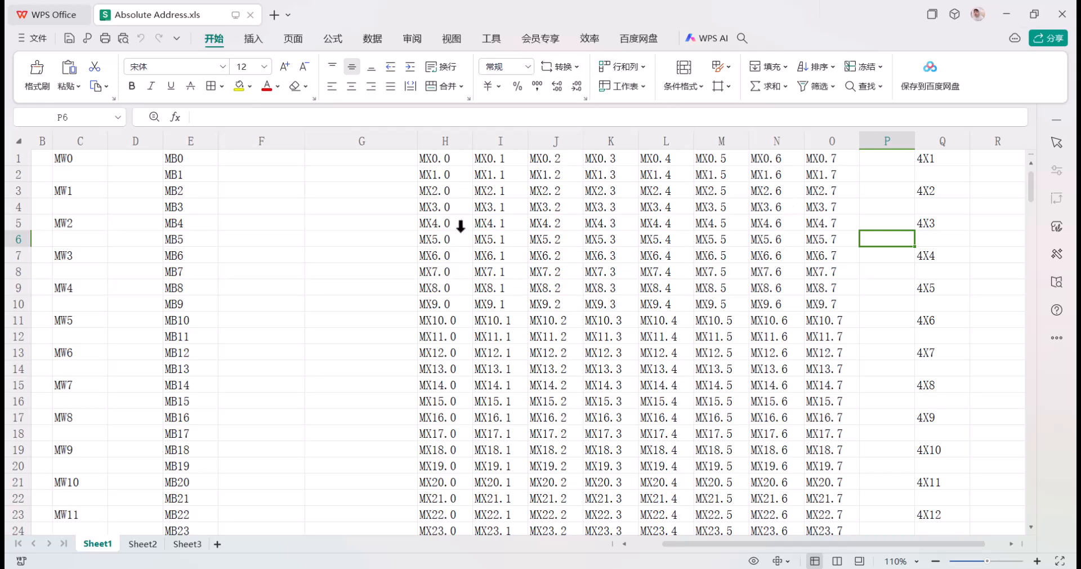
left_click_drag(61, 189, 935, 185)
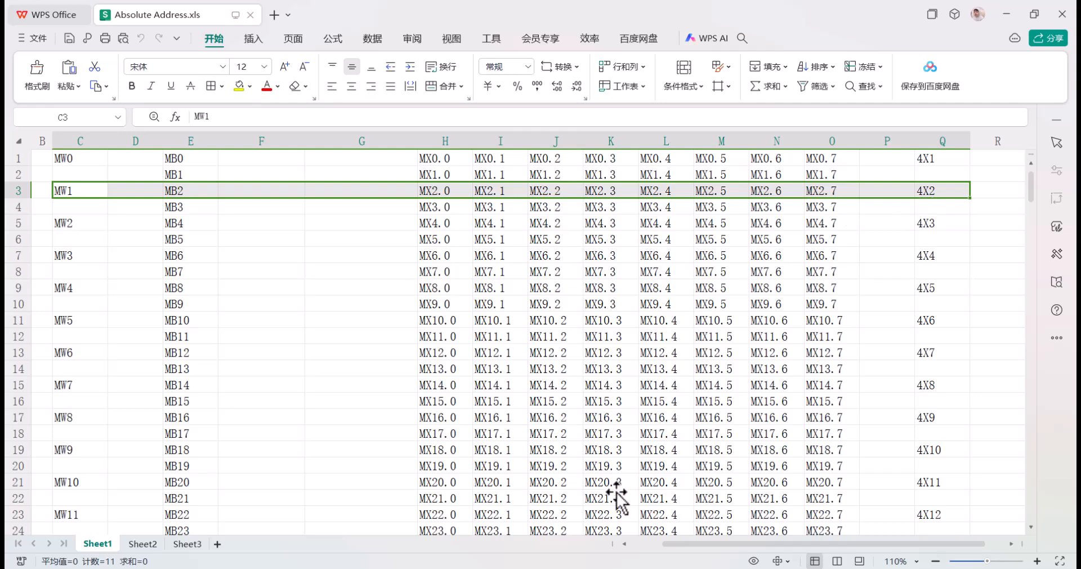
left_click_drag(713, 554, 663, 554)
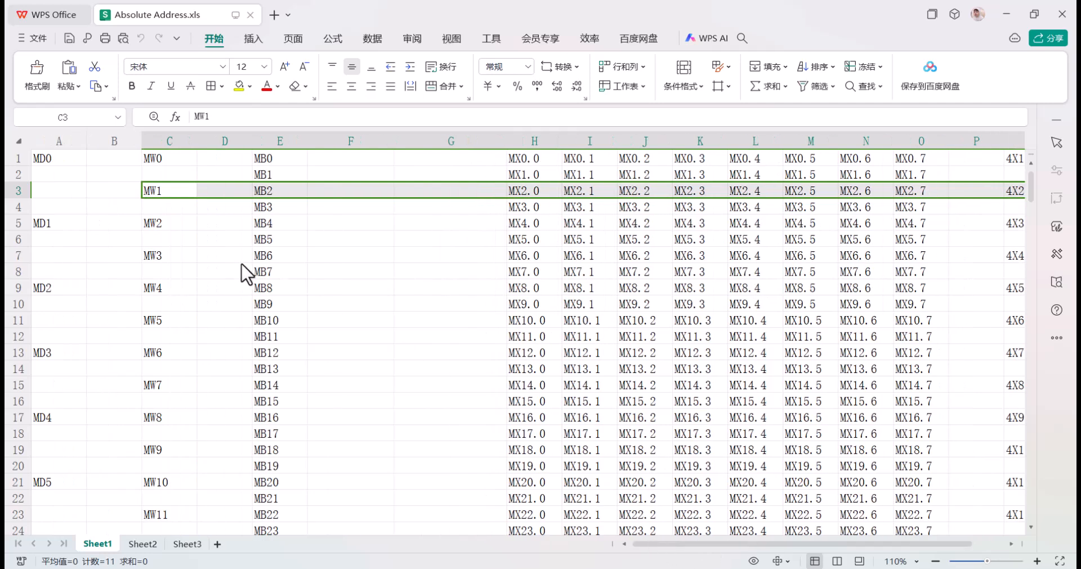
left_click(145, 225)
left_click_drag(145, 226, 1017, 225)
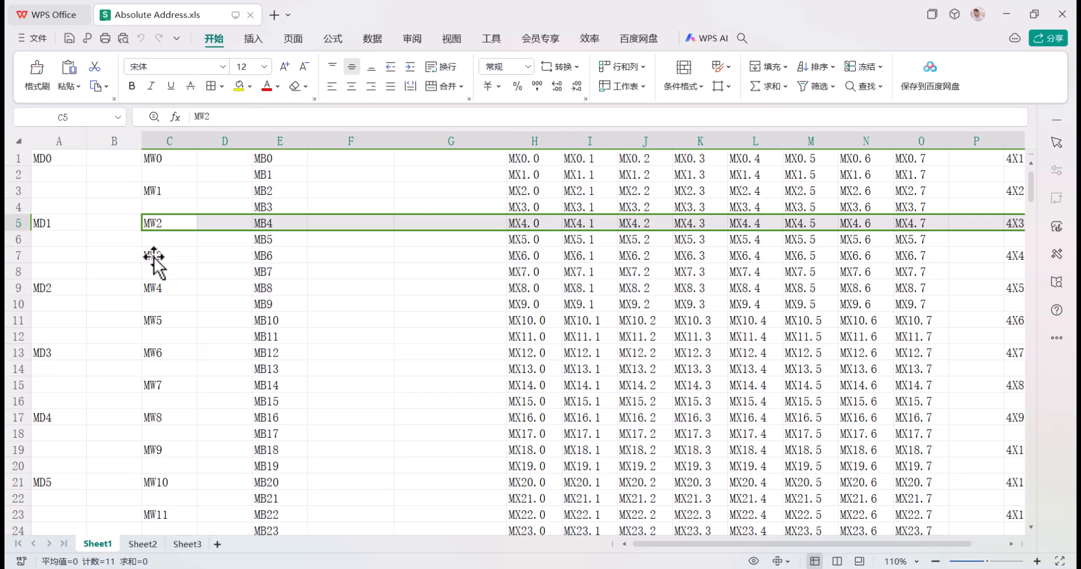
left_click(534, 241)
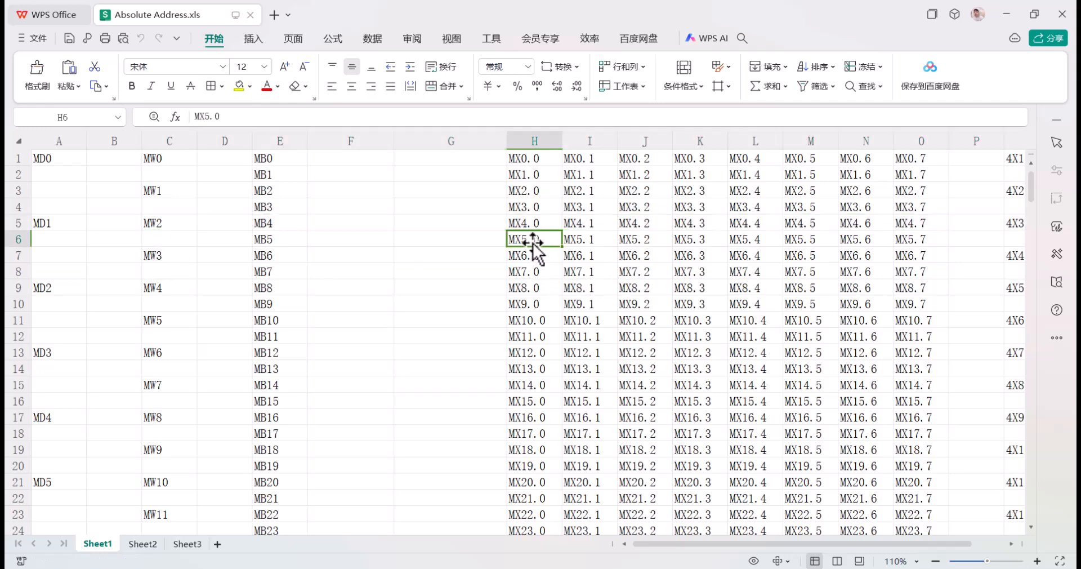
Step: Compare the MX4.0 bit with its 4X address in the address table, and return to the GVL in CODESYS
left_click(533, 224)
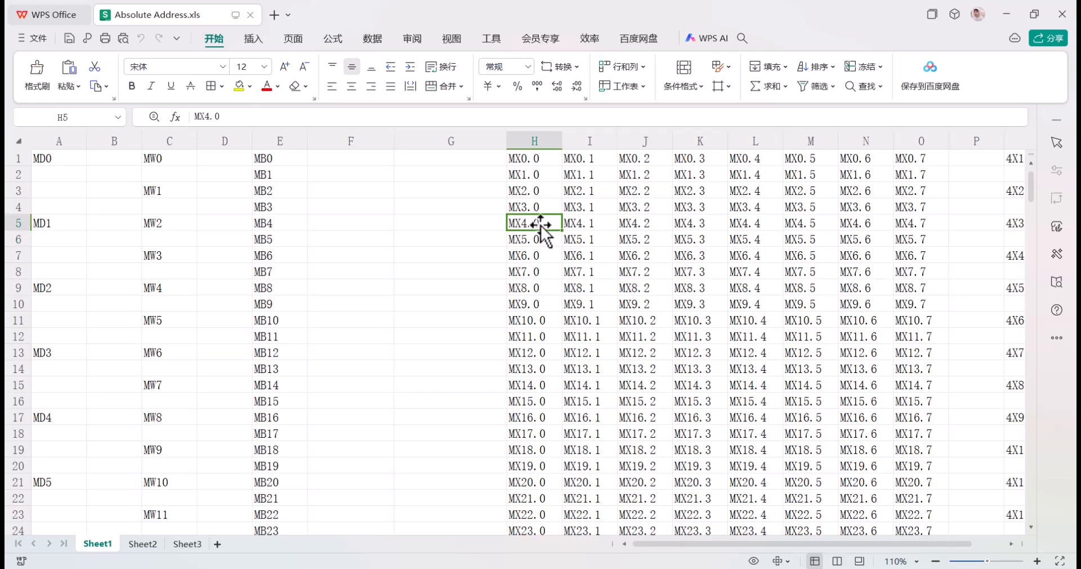
left_click(1017, 225)
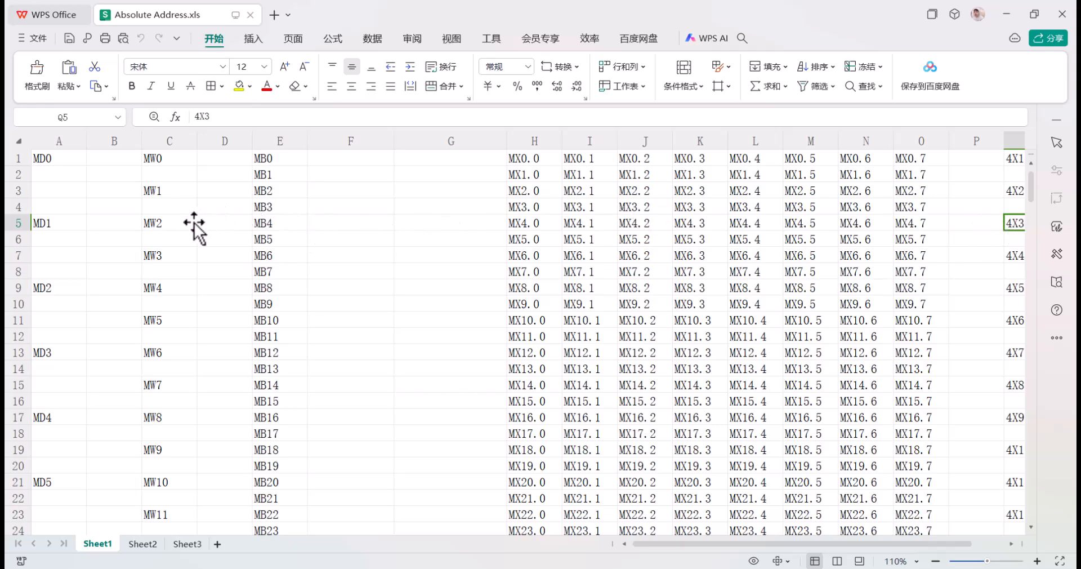
left_click(1006, 15)
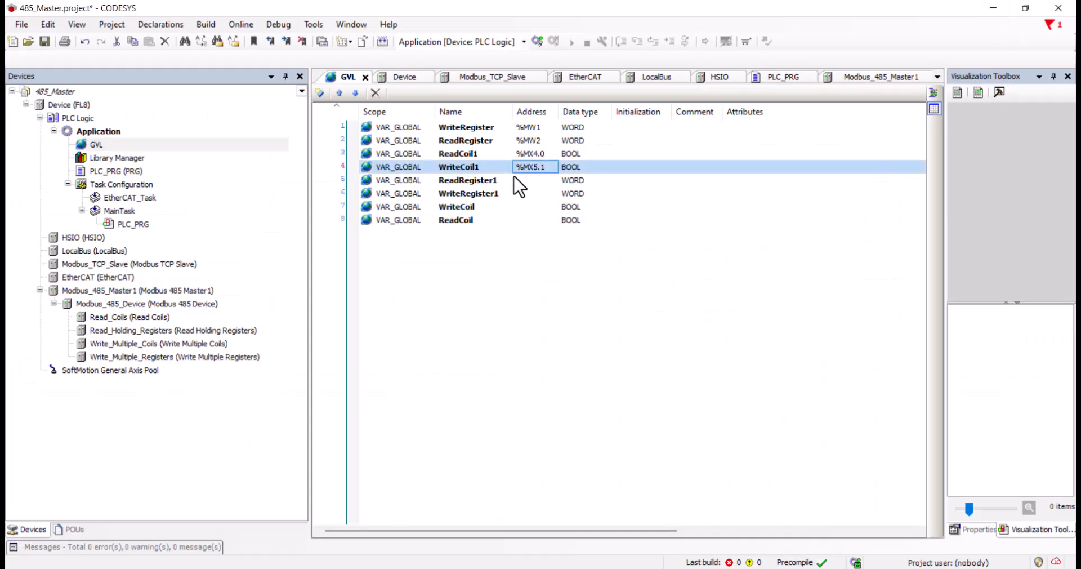
Step: Review the address entries of ReadCoil1 and WriteCoil1 in the GVL
left_click(529, 156)
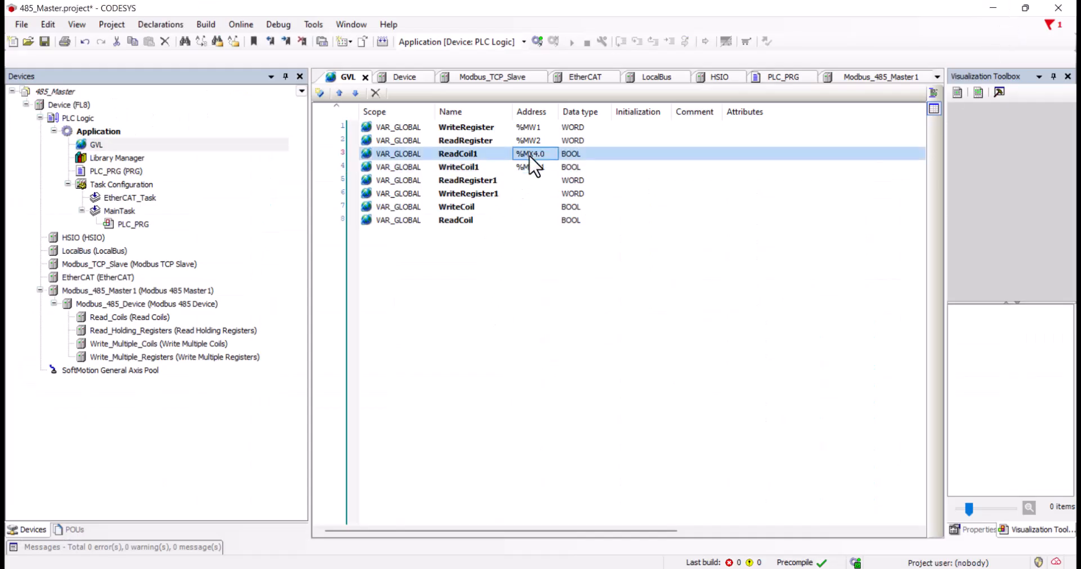
key("Down")
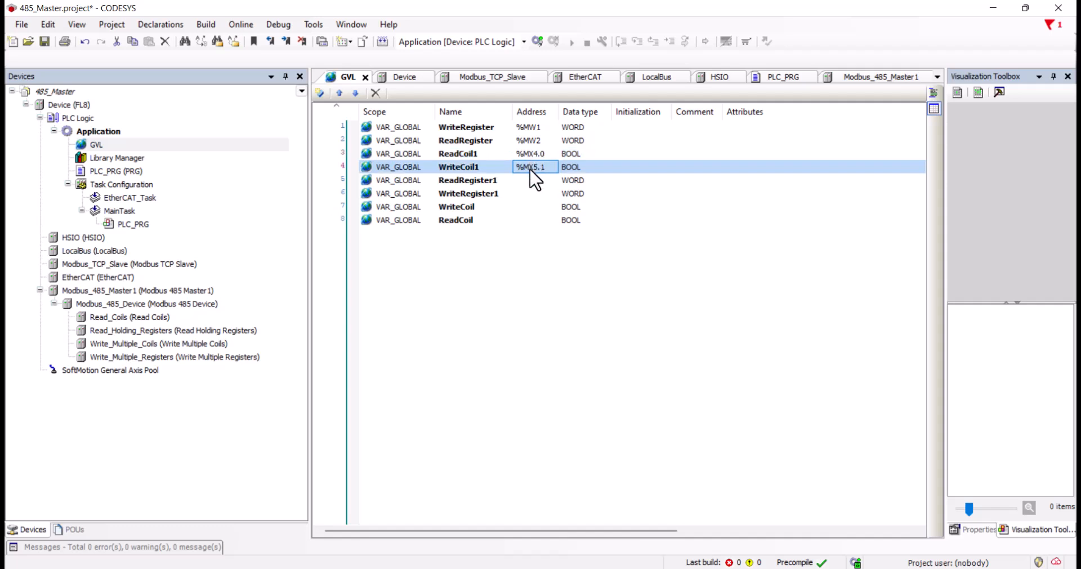
left_click(536, 152)
left_click(536, 154)
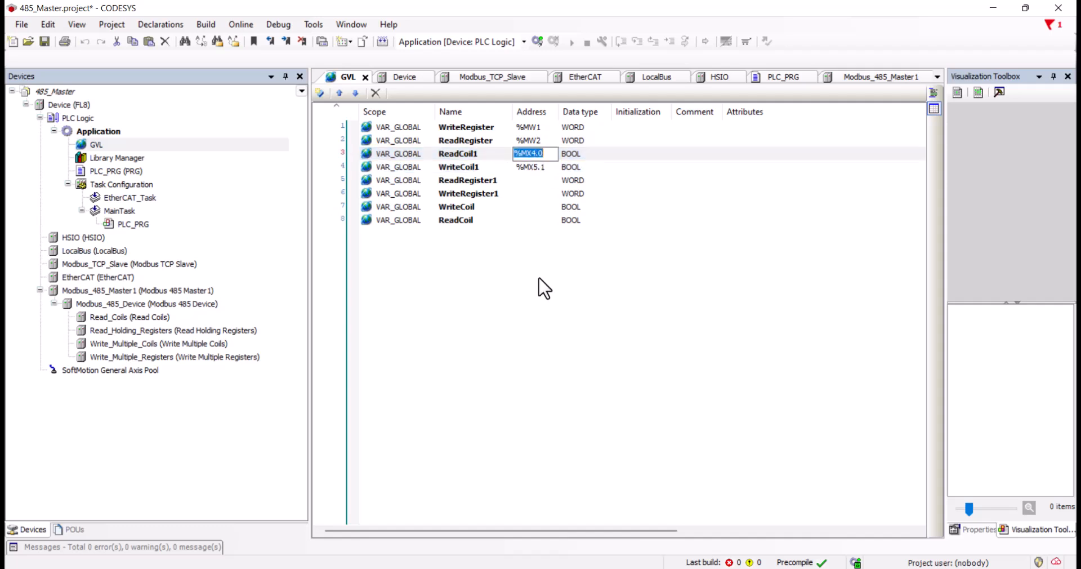
left_click(571, 243)
Step: Switch to the Absolute Address.xls table and look up the MX6.0 and MX7.1 bits belonging to MW3
key("alt+Tab")
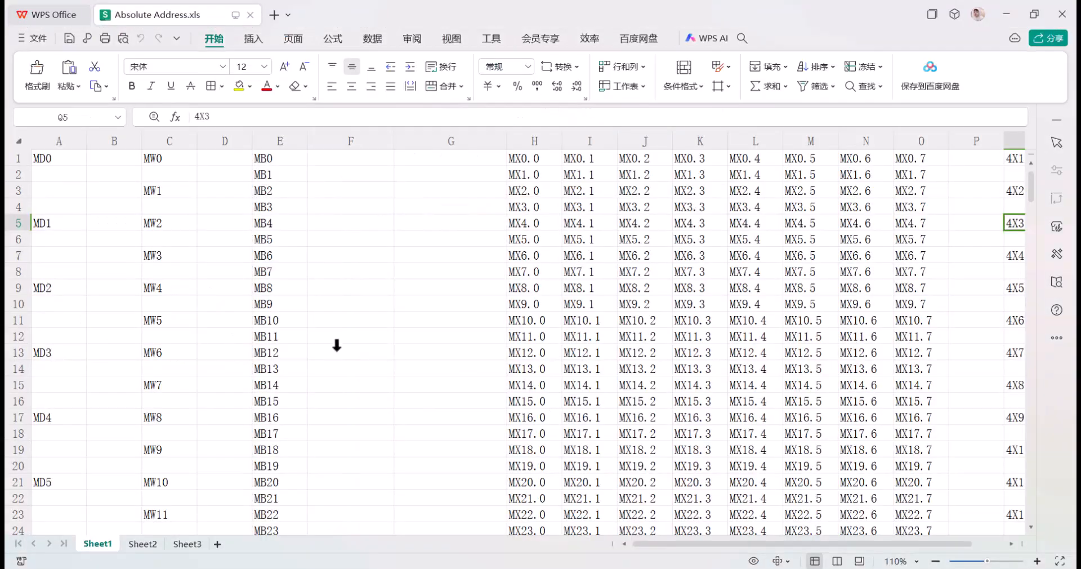
left_click(262, 247)
left_click(532, 251)
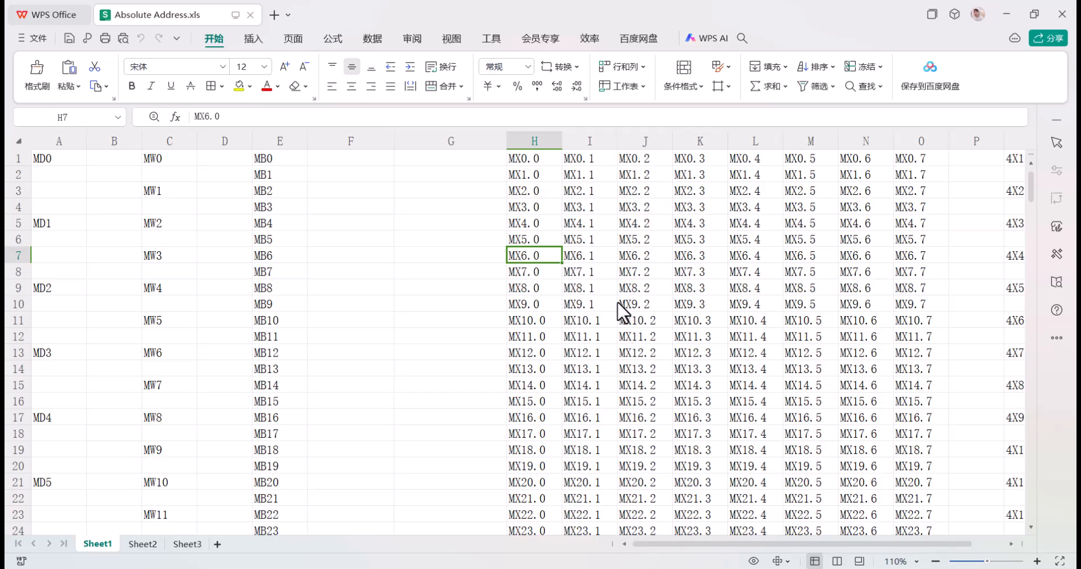
left_click(583, 274)
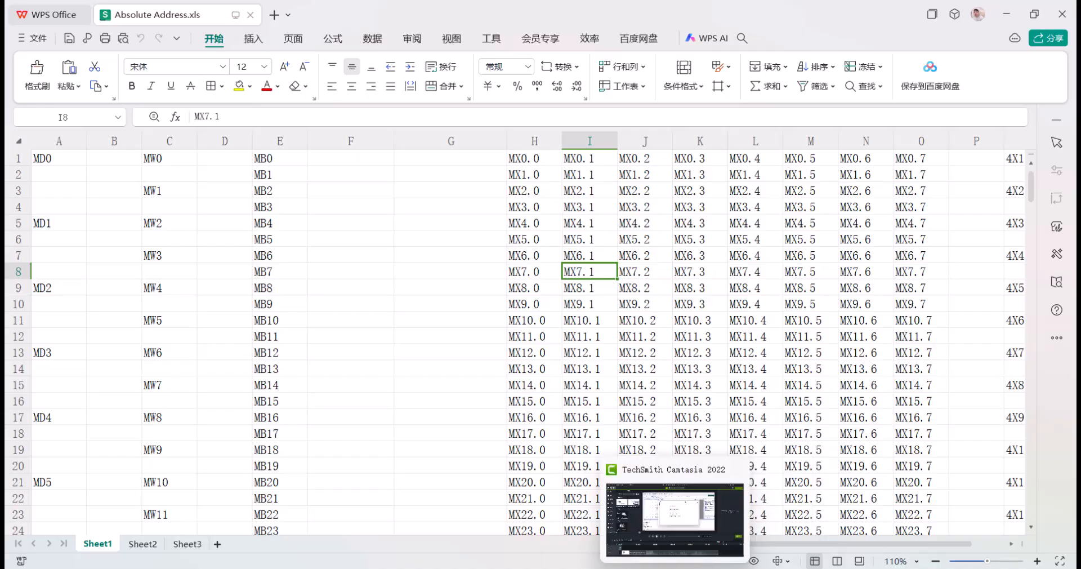
Step: Switch back to CODESYS and set the address of ReadCoil1 to %MX6.0 and of WriteCoil1 to %MX7.1
left_click(674, 568)
double_click(535, 154)
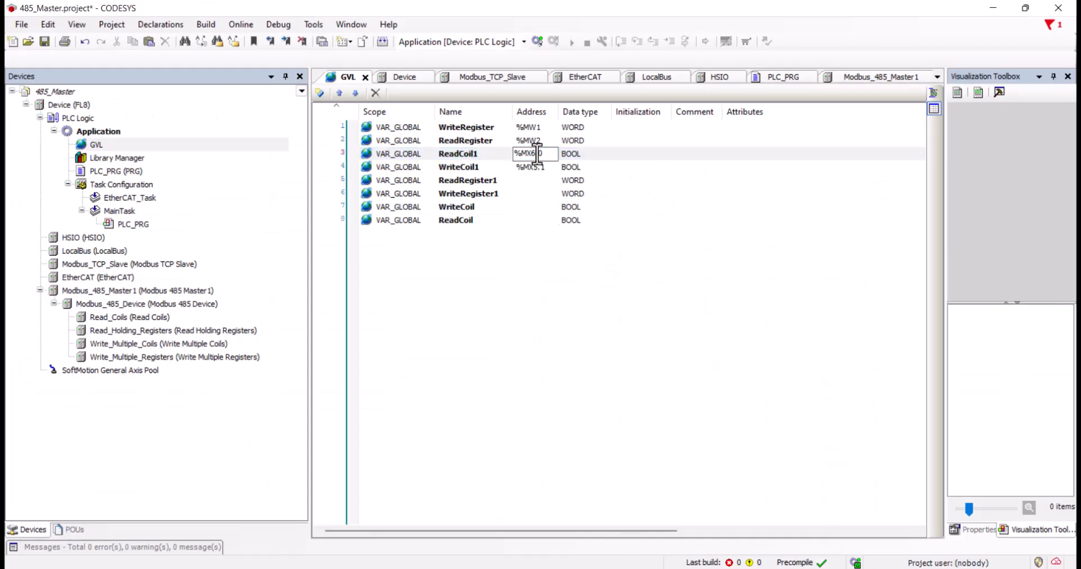
double_click(534, 167)
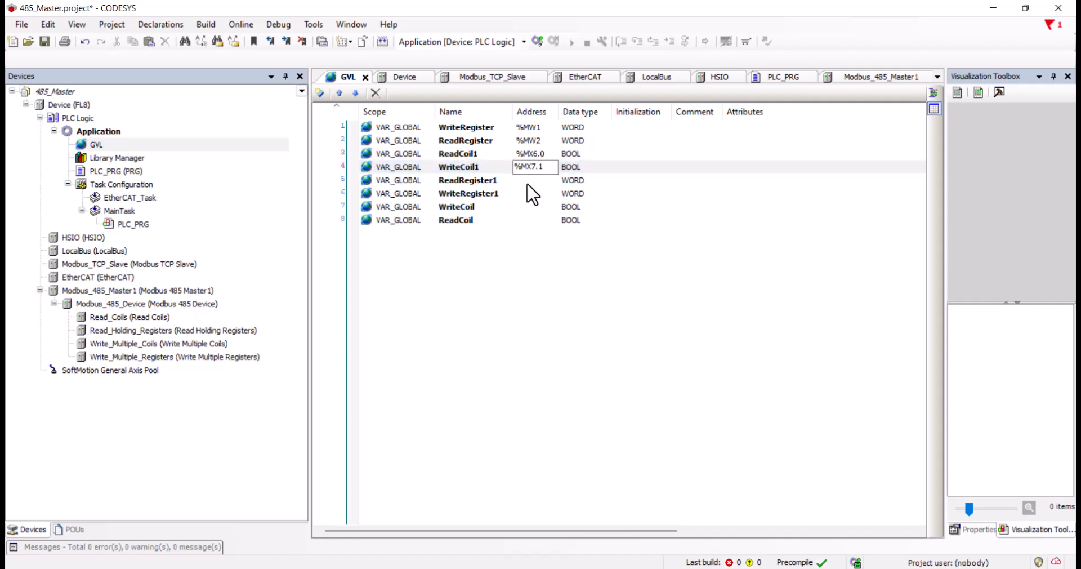
left_click(542, 331)
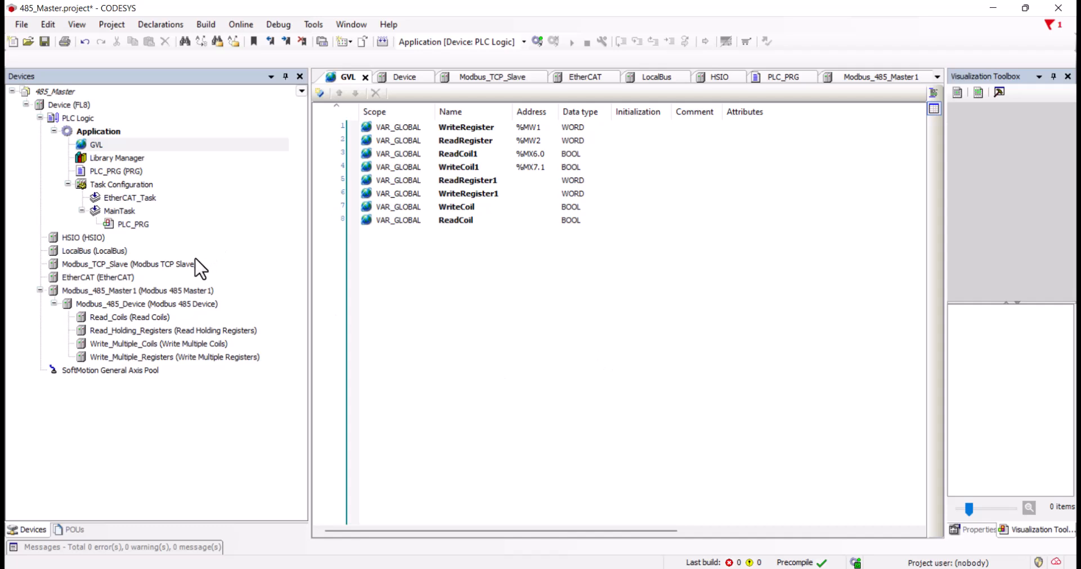
Step: Switch to the HMI project in Flexem Studio and open its Ethernet PLC connection settings
left_click(104, 277)
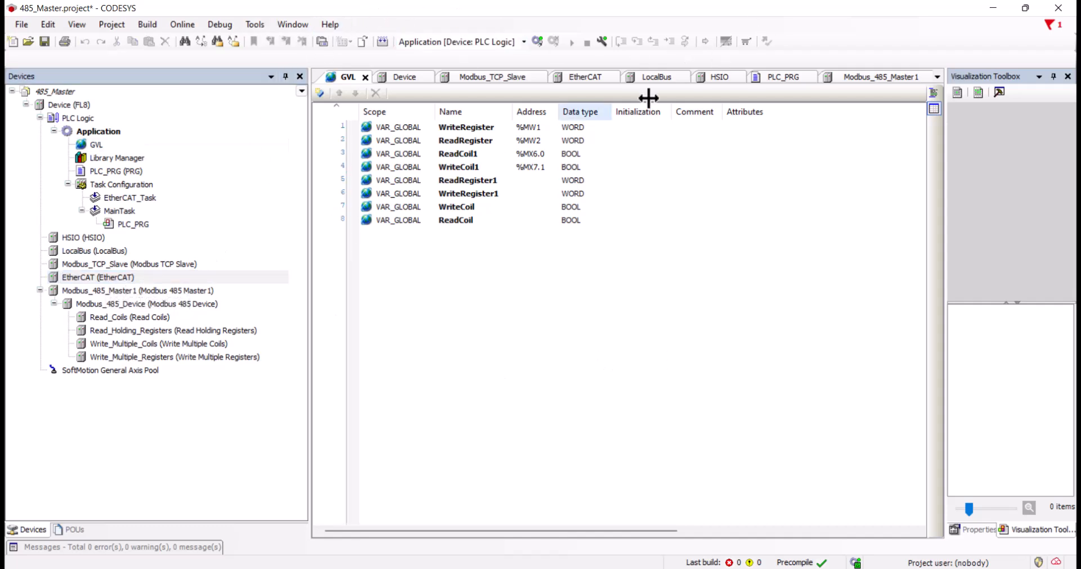
left_click(992, 9)
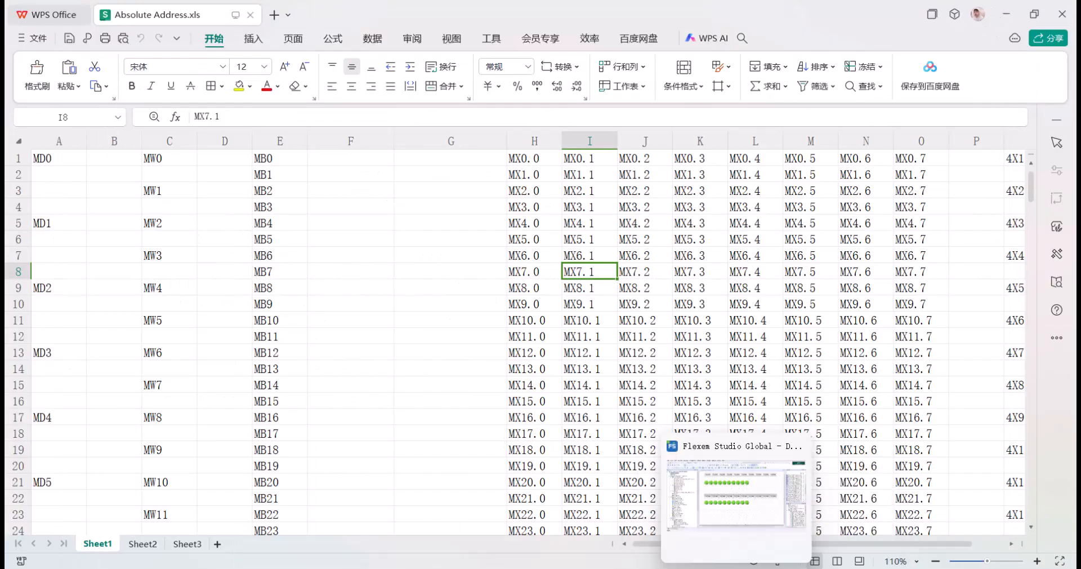
left_click(737, 568)
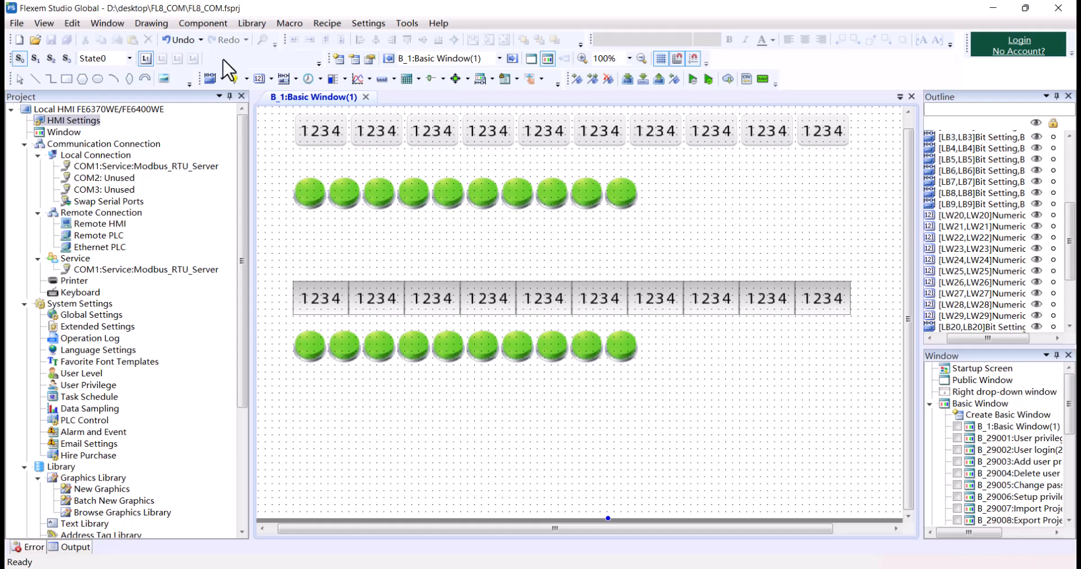
double_click(101, 248)
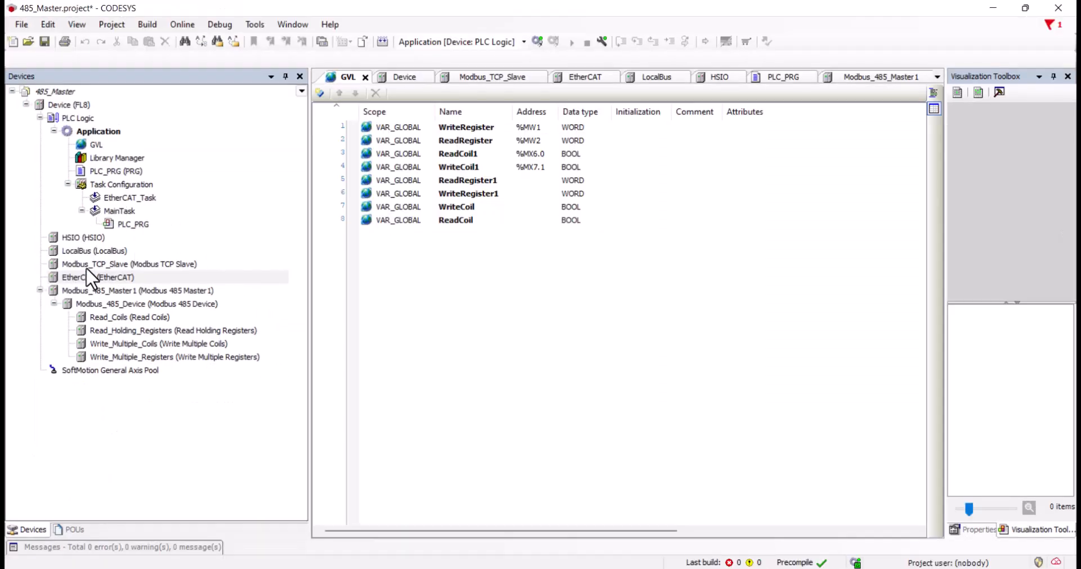
Step: Locate the Modbus_TCP_Slave device in the CODESYS project, and return to the connection settings in Flexem Studio
left_click(86, 262)
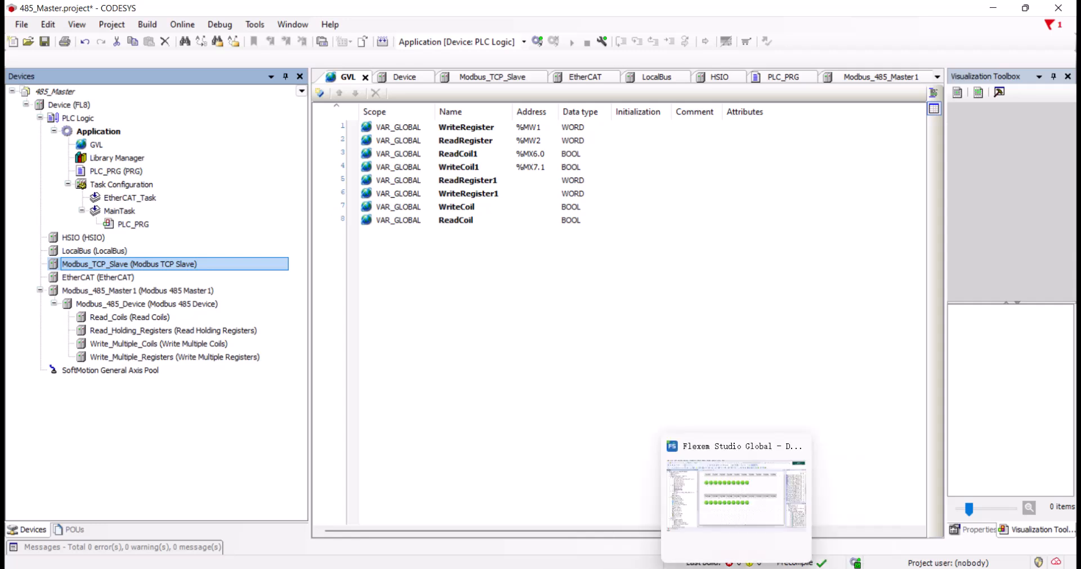
mouse_move(798, 568)
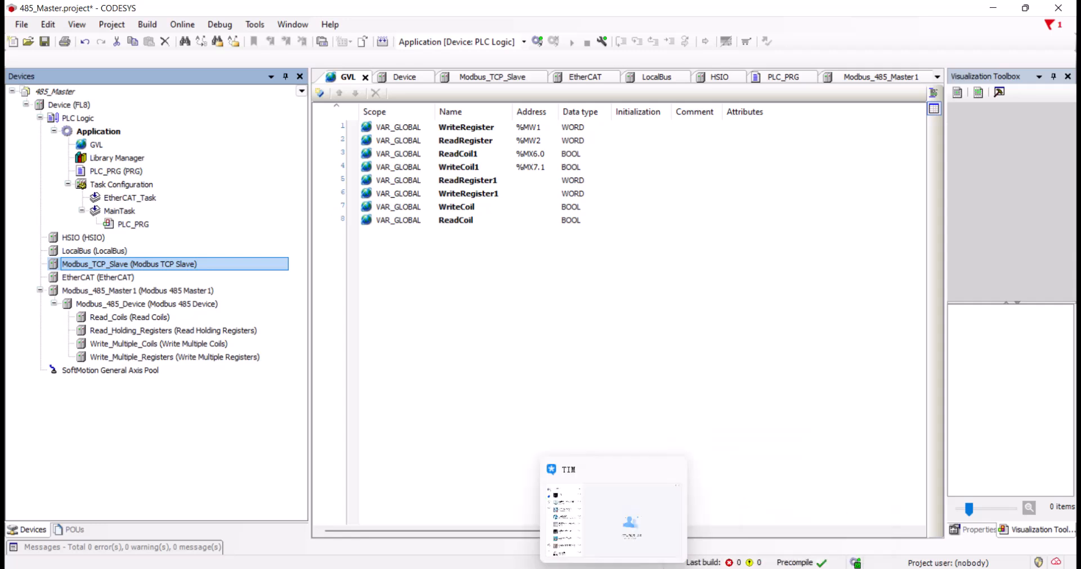
left_click(828, 568)
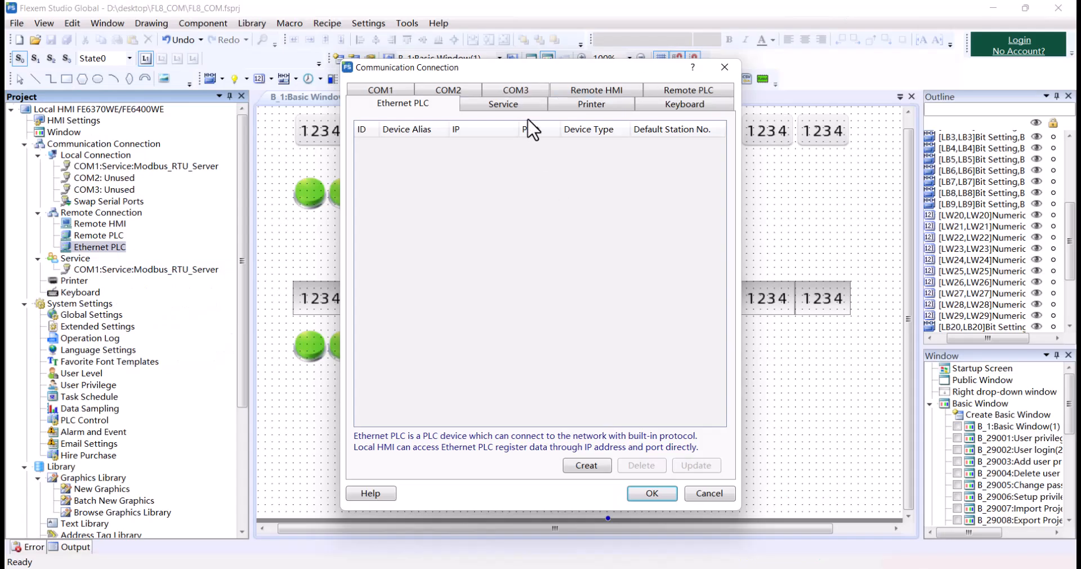
Step: Create an Ethernet PLC connection with manufacturer Modbus Compatible, device type Modbus_TCP and IP address 192.168.2.100
left_click(588, 466)
left_click(451, 157)
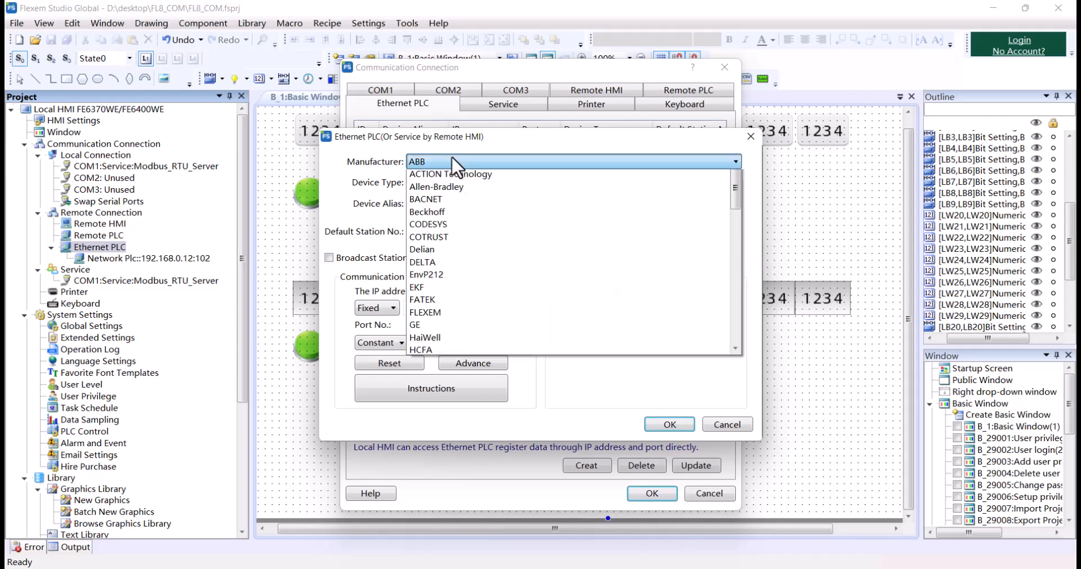
scroll(475, 259, "down", 8)
scroll(479, 267, "down", 1)
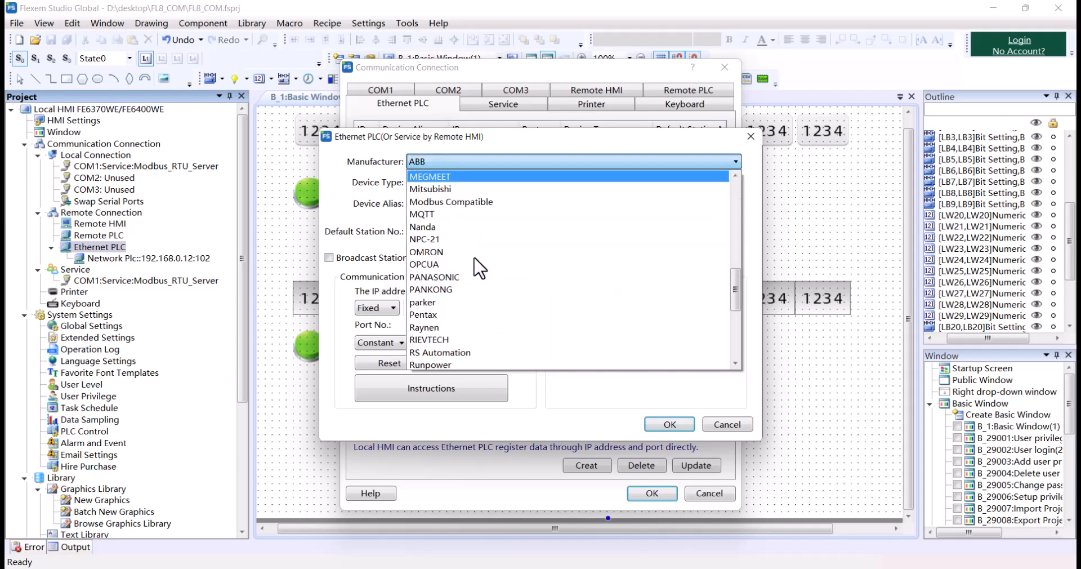
left_click(476, 201)
left_click(472, 182)
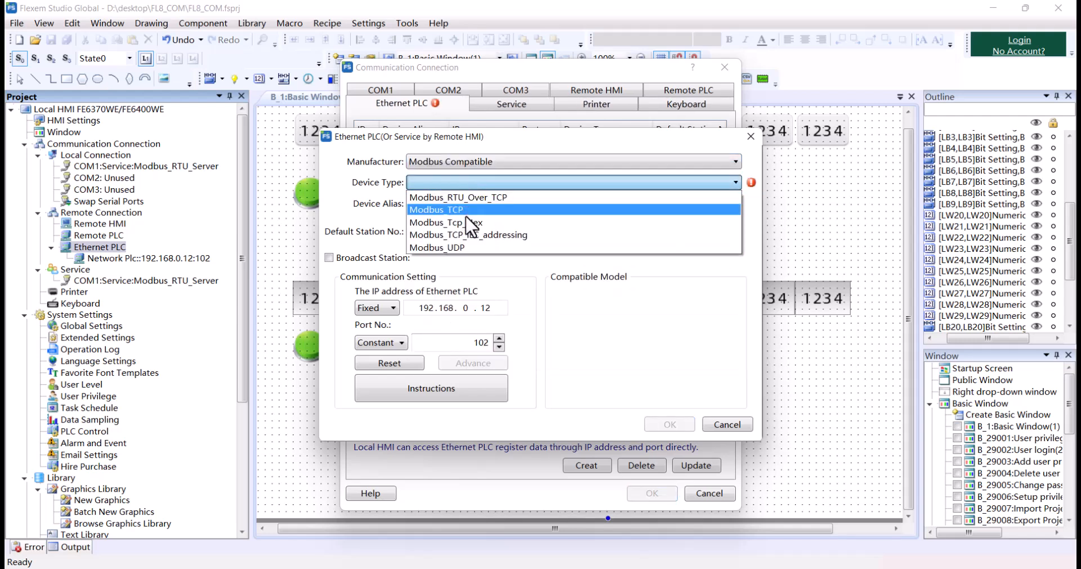
left_click(465, 208)
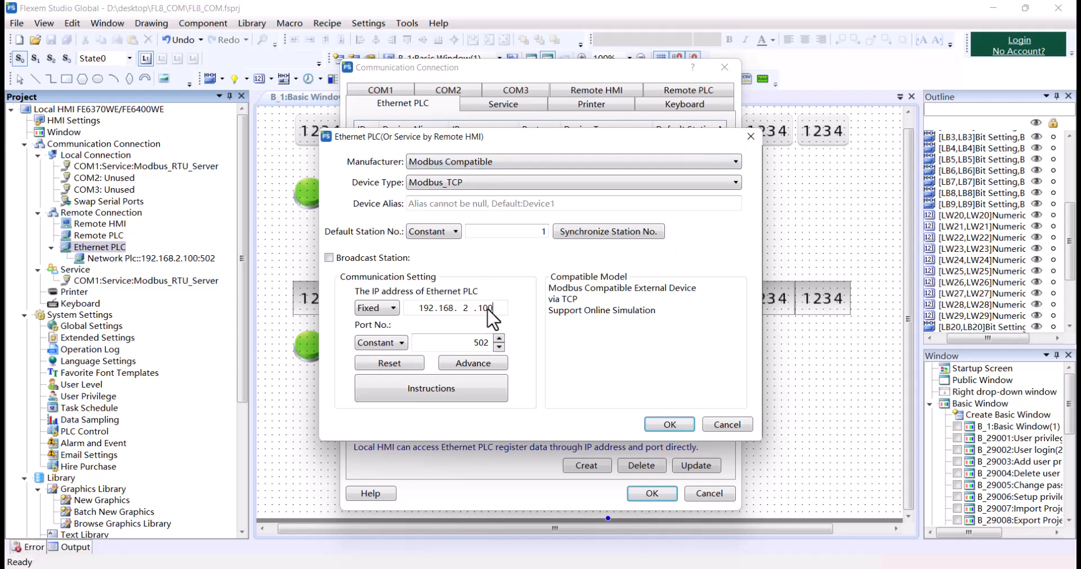
left_click(665, 426)
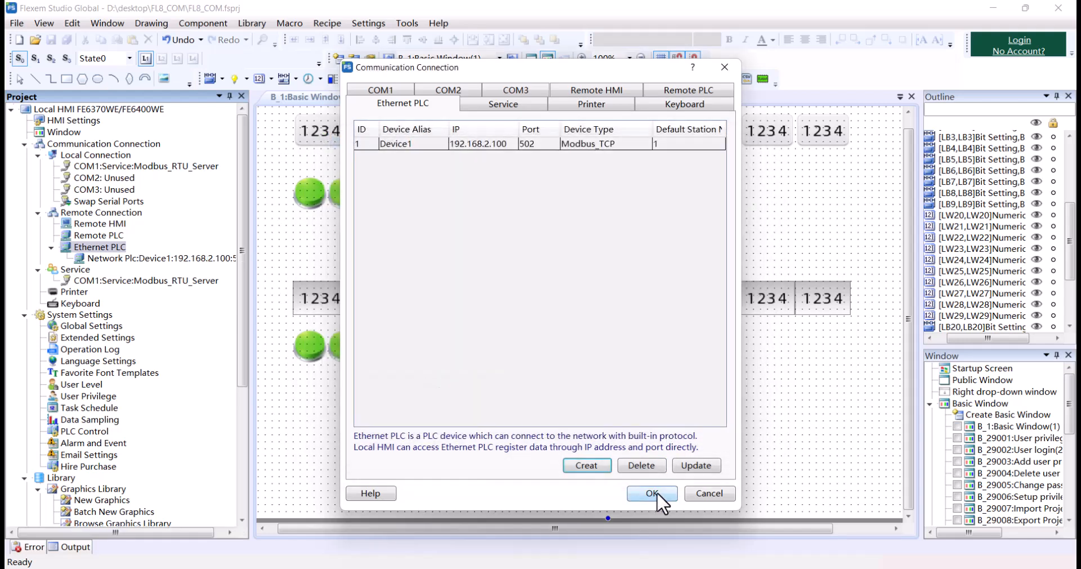
left_click(653, 492)
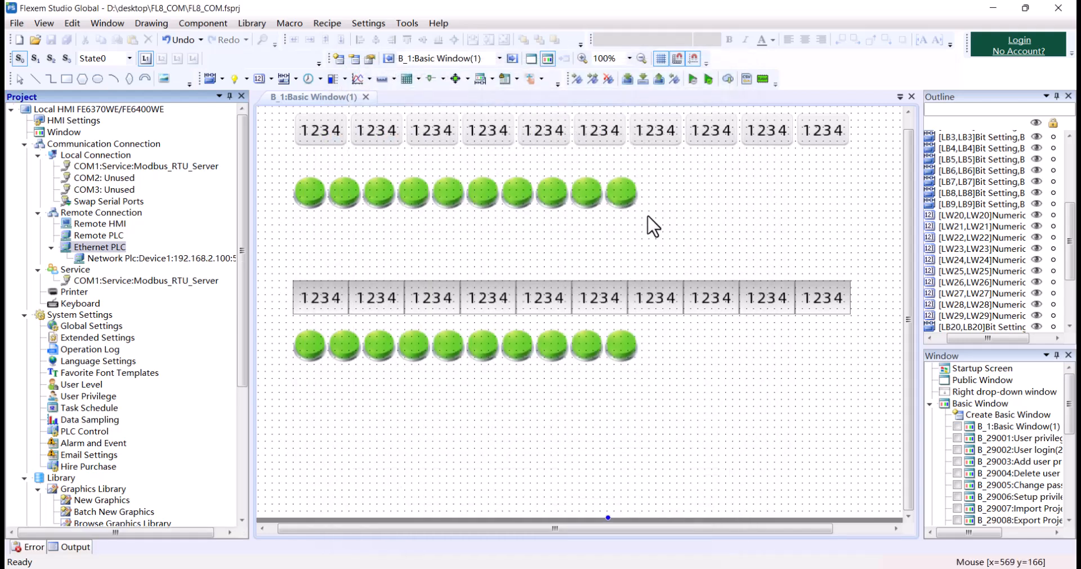
Step: Add a numeric value input to the basic window and assign it to the Device1 Modbus_TCP Ethernet PLC
left_click(259, 79)
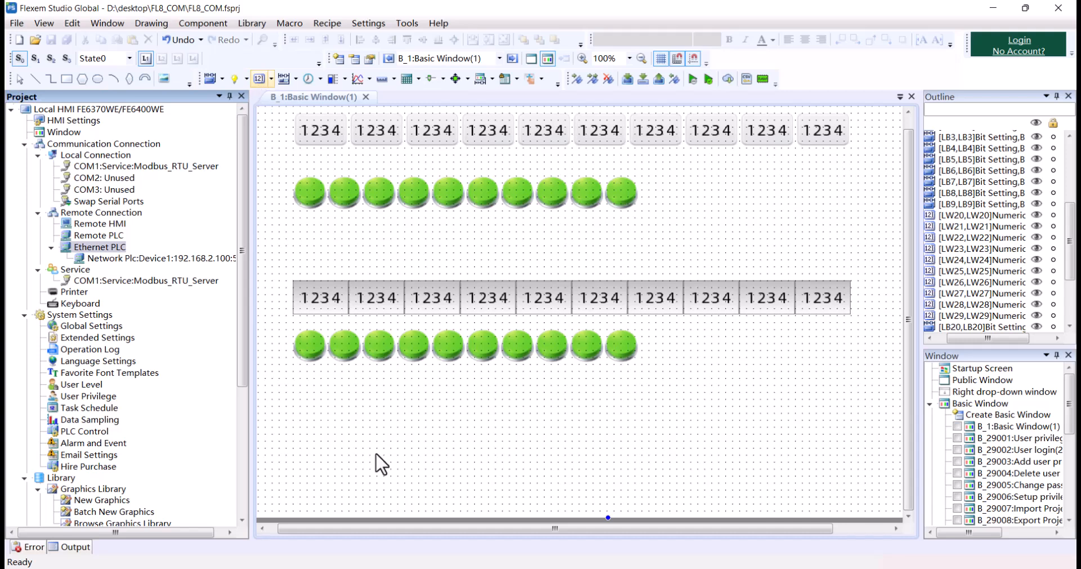
left_click(379, 464)
left_click(325, 203)
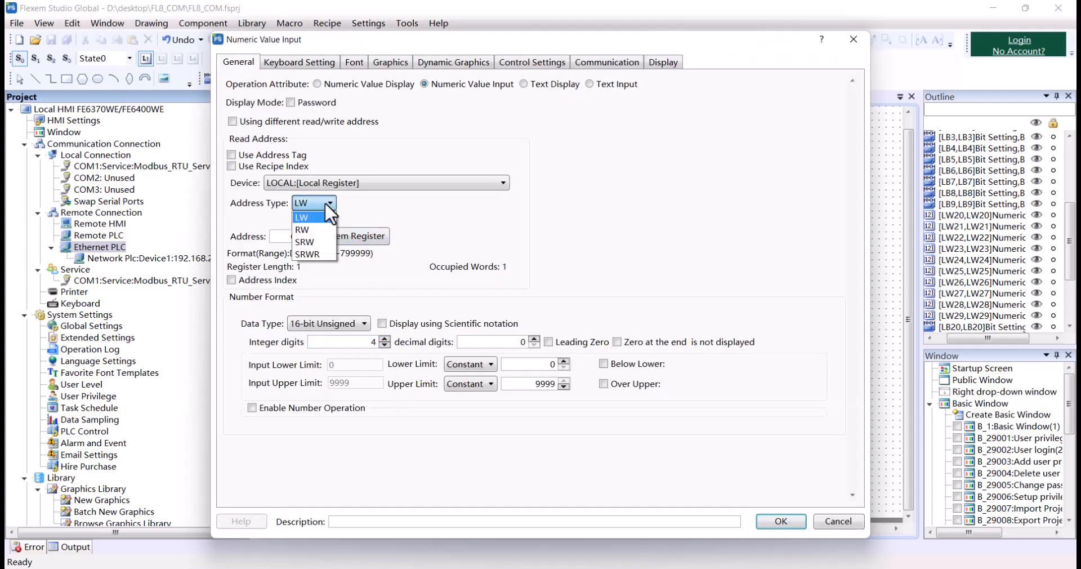
left_click(325, 203)
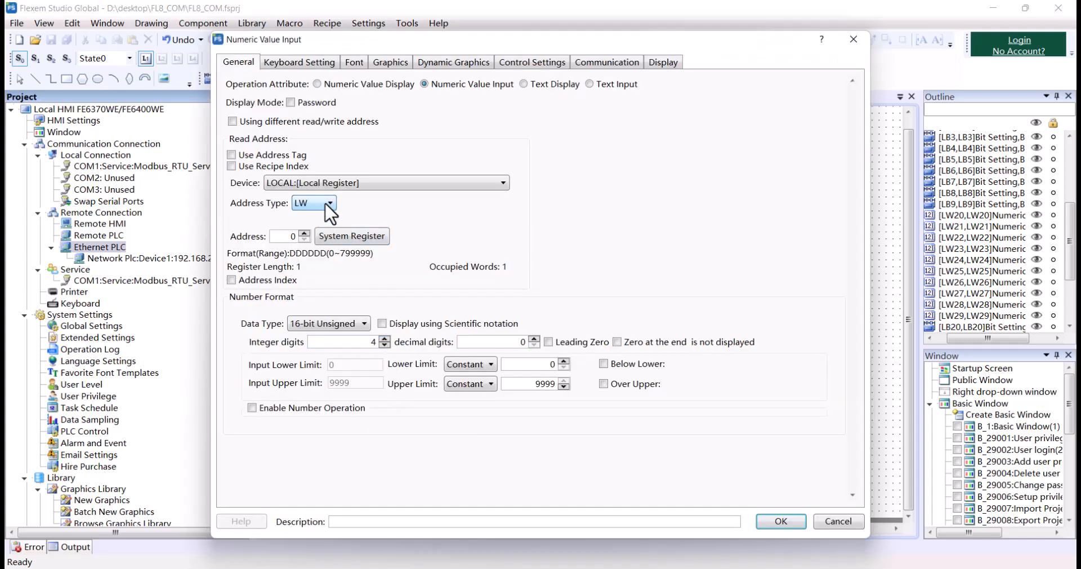
left_click(325, 181)
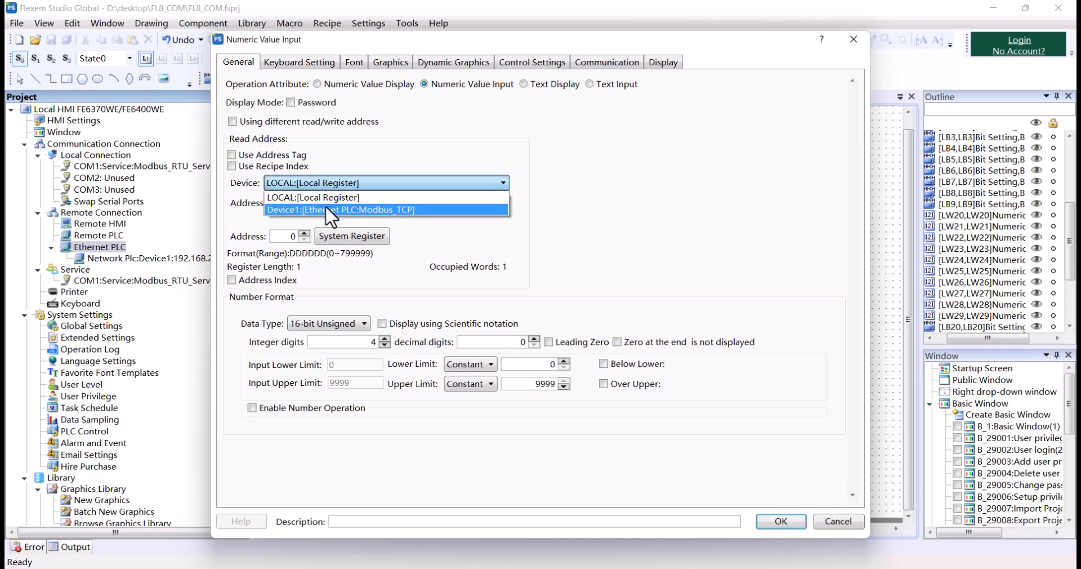
left_click(326, 205)
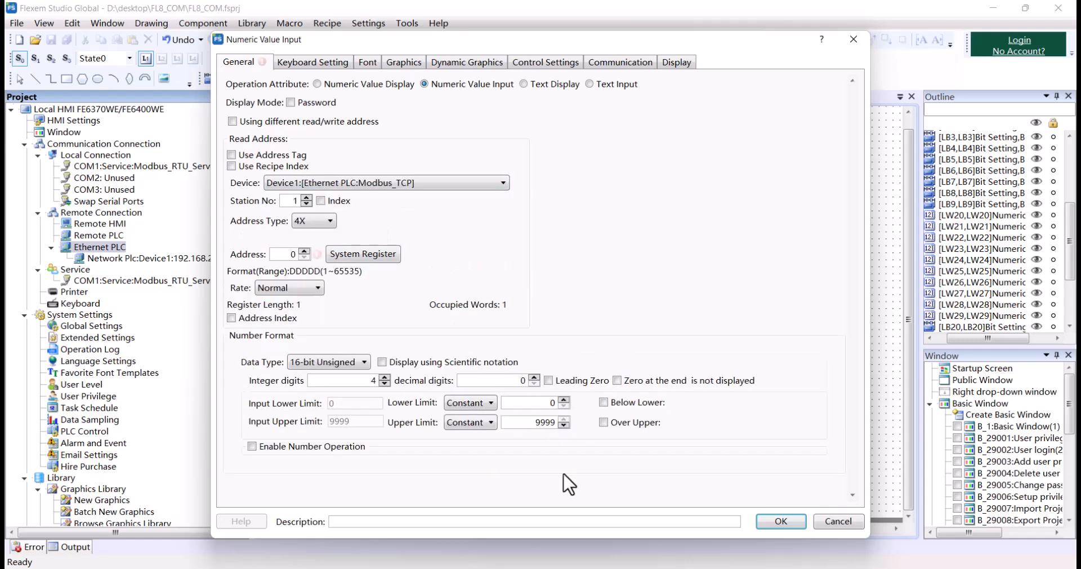
Step: Look up MW1's 4X address in the table, set the numeric input to 4X2, and place it below the lower button row
left_click(305, 251)
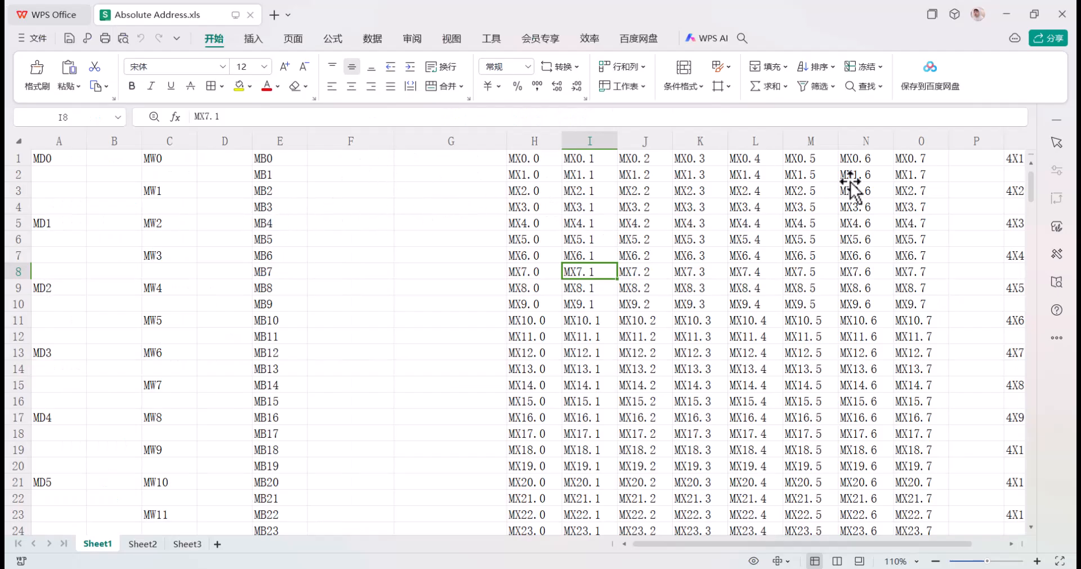
left_click_drag(181, 187, 1013, 189)
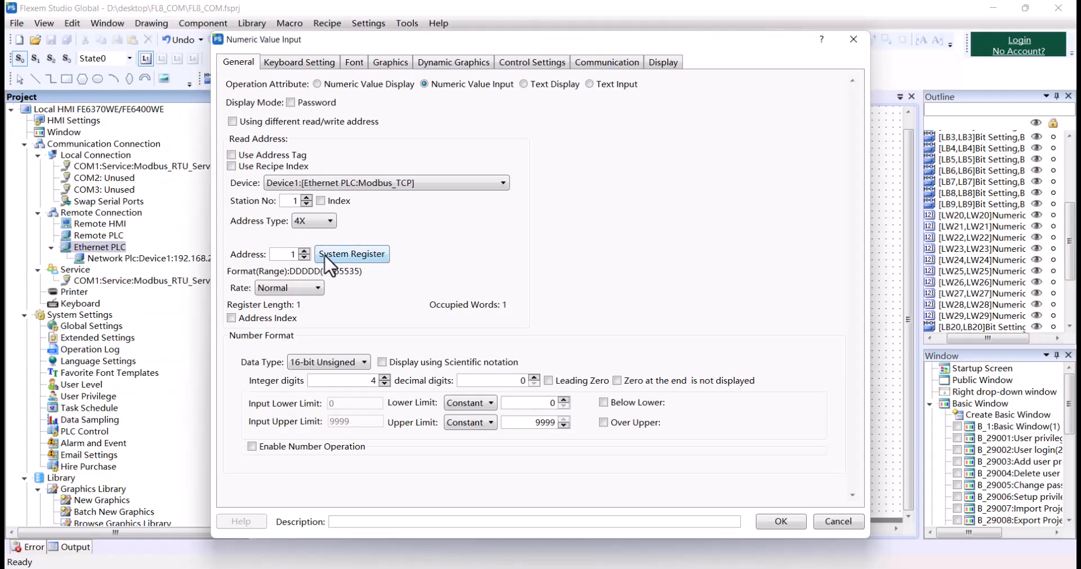
left_click(786, 521)
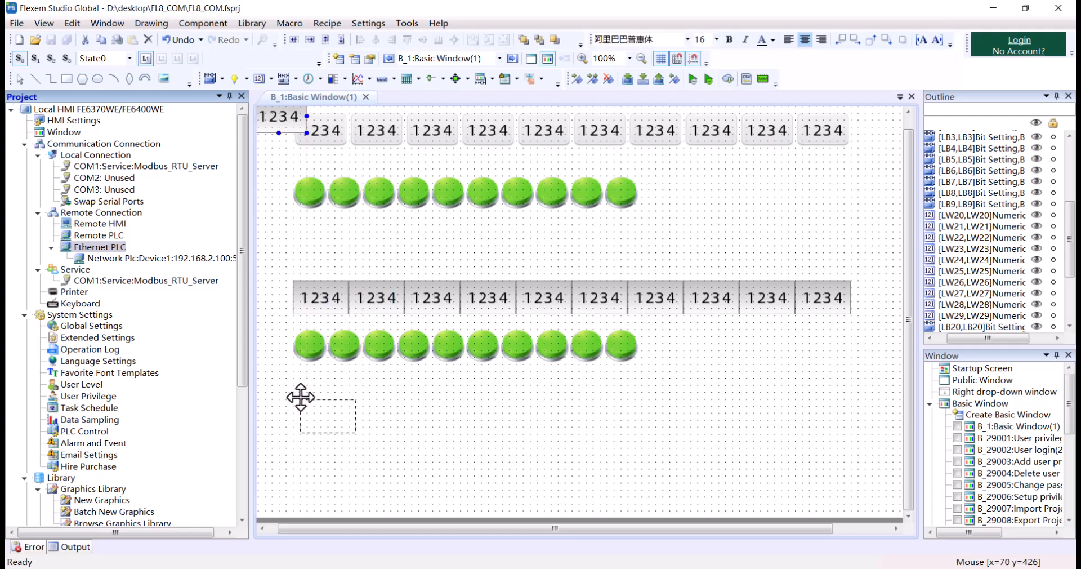
left_click(305, 425)
Step: Multi-copy the 4X2 numeric input into a horizontal row of two, with the address increasing by 1
right_click(305, 417)
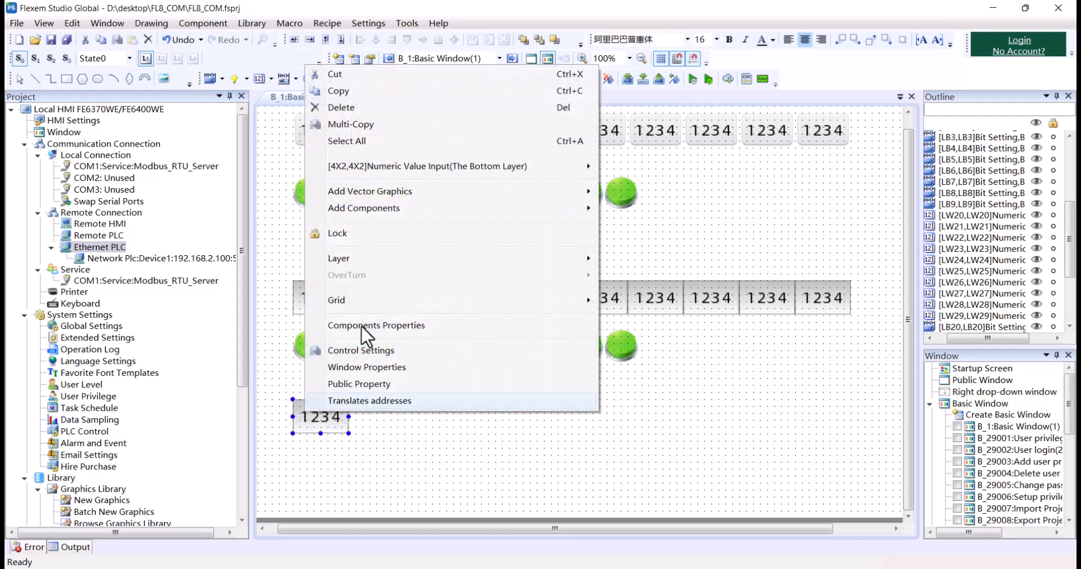
left_click(383, 126)
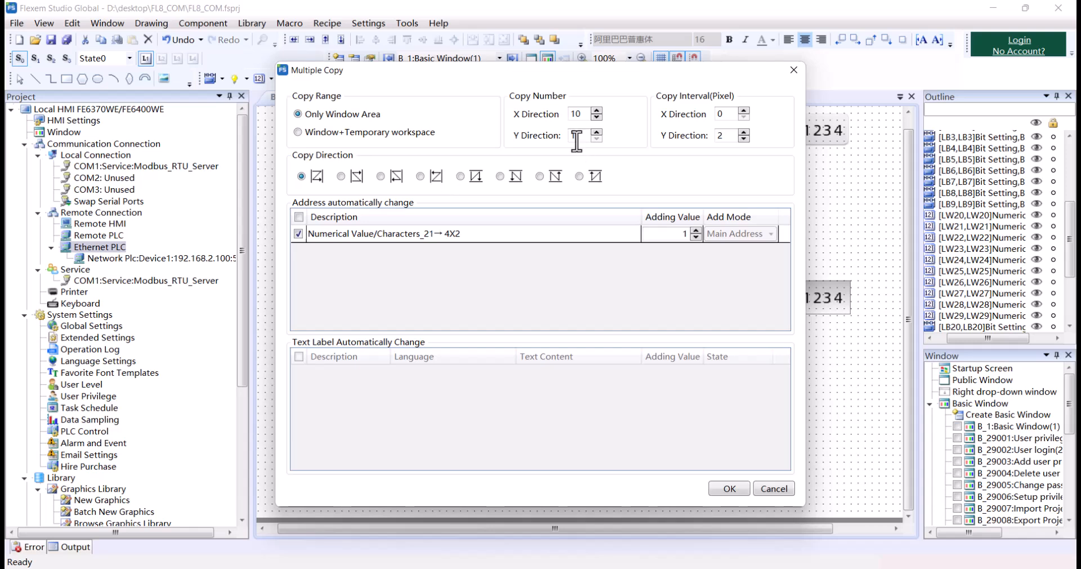
double_click(586, 113)
left_click(728, 487)
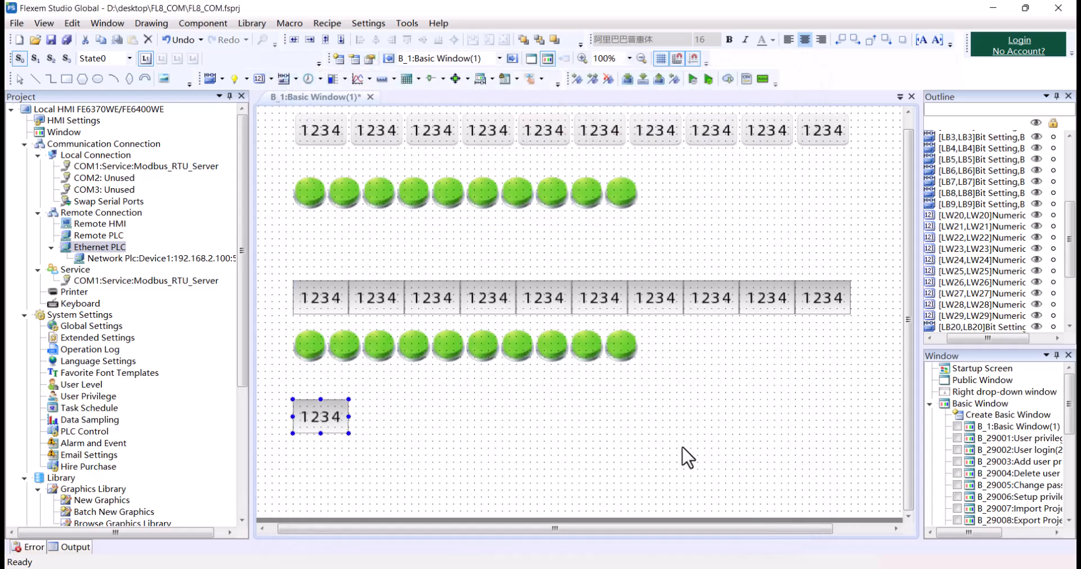
left_click(623, 441)
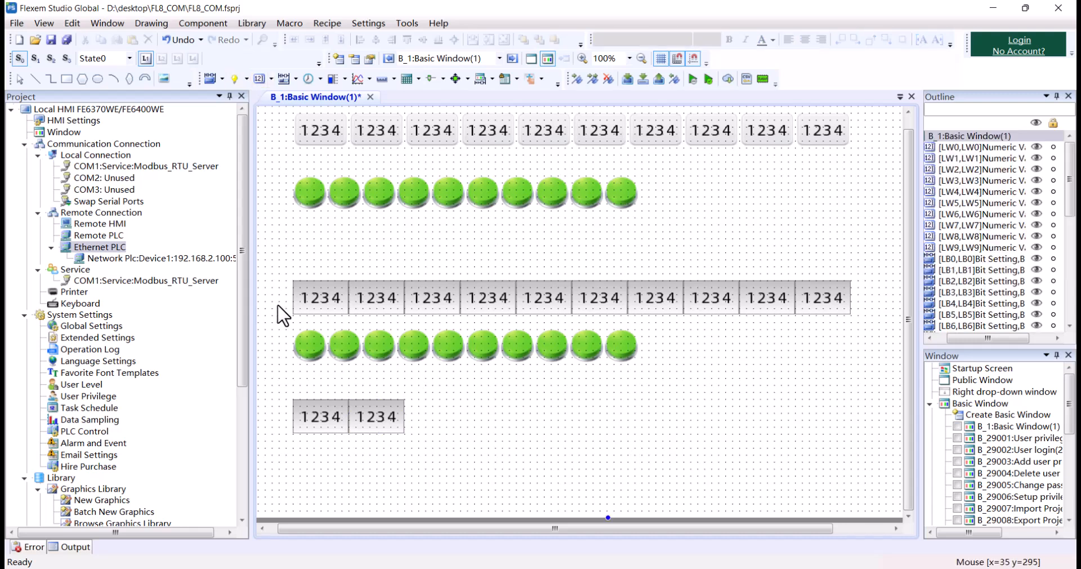
Step: Copy the first two green buttons of the lower row and place the copies below the new numeric inputs
left_click(307, 343)
left_click(339, 351, "ctrl")
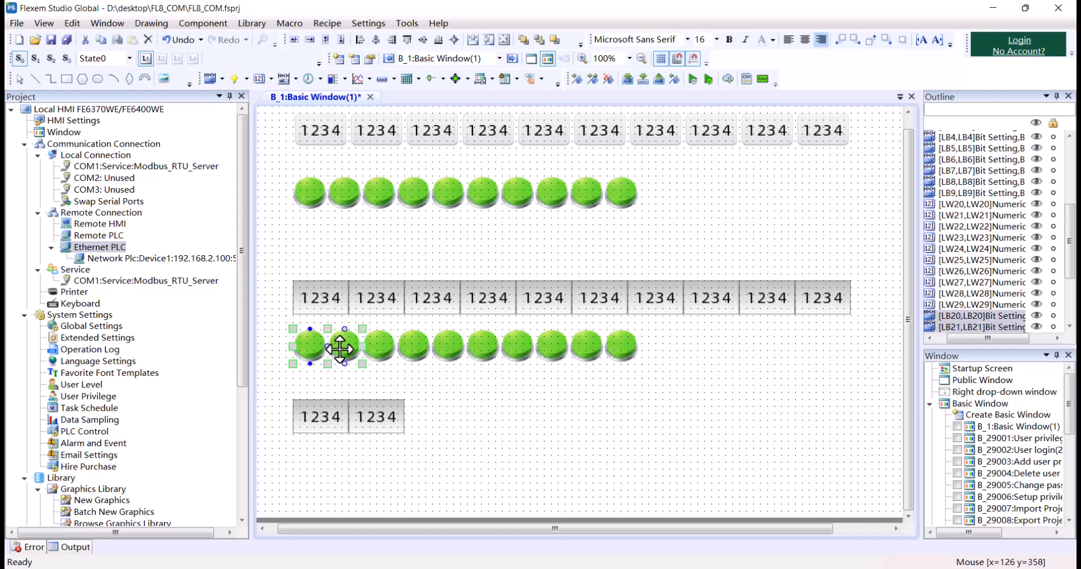
left_click_drag(343, 345, 344, 473)
left_click(521, 467)
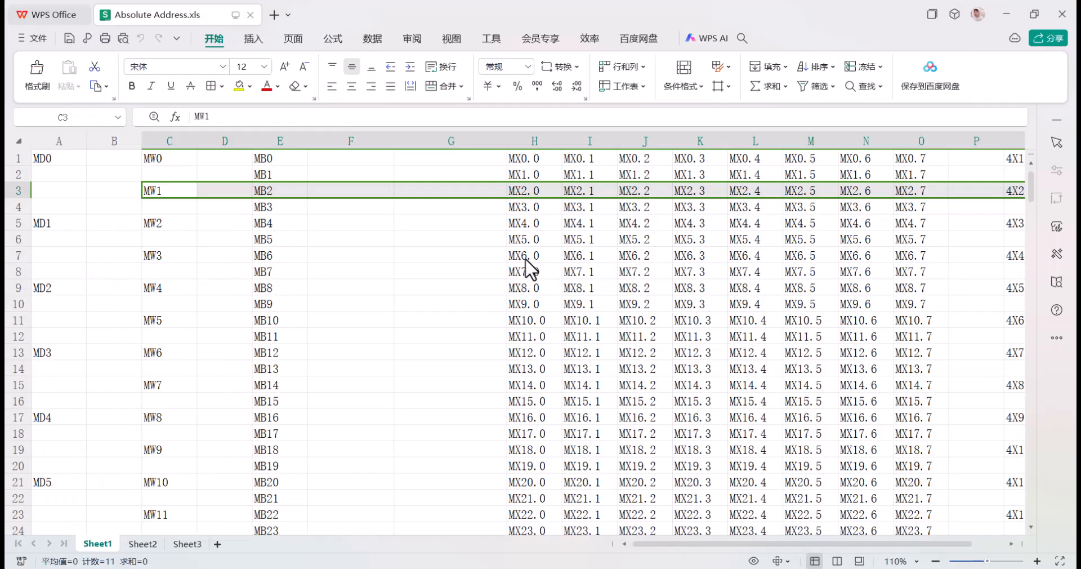
Step: Look up MX6.0 in the address table and set the first copied button to Device1 Modbus_TCP, bit-index within a word, address 4X 4.0
left_click(526, 257)
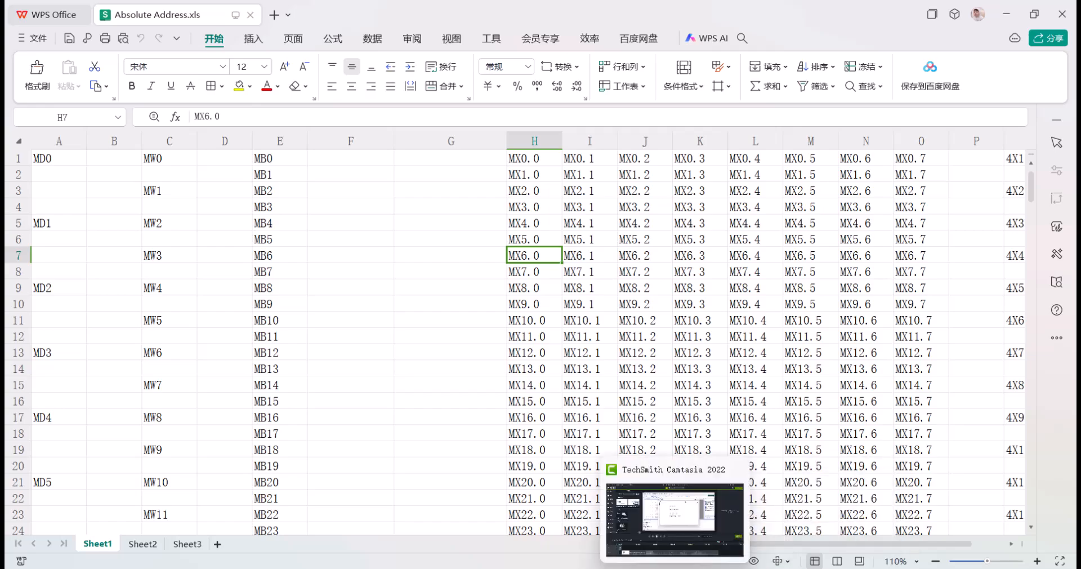
left_click(701, 563)
double_click(308, 476)
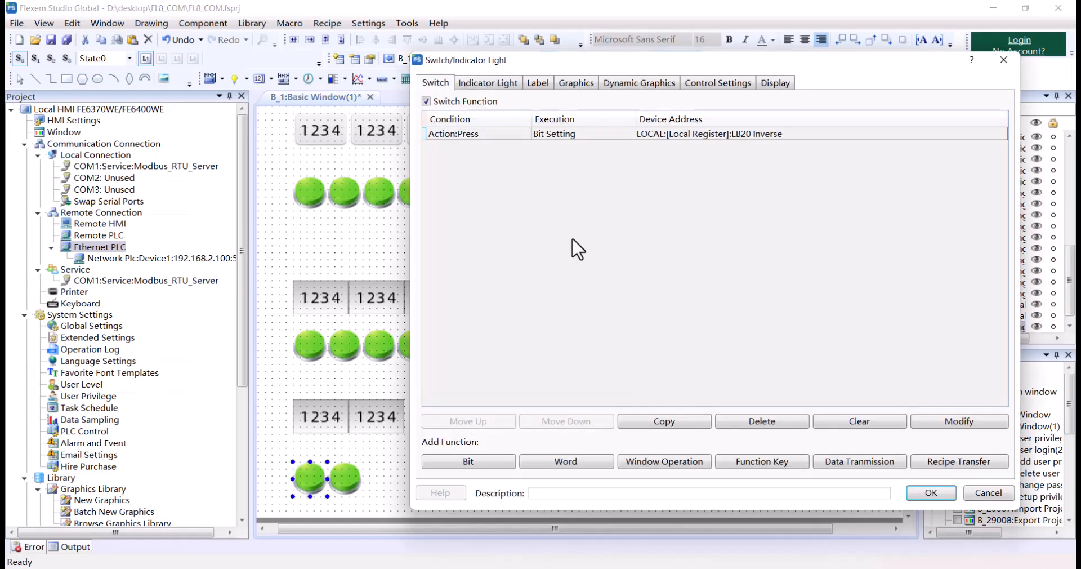
double_click(594, 134)
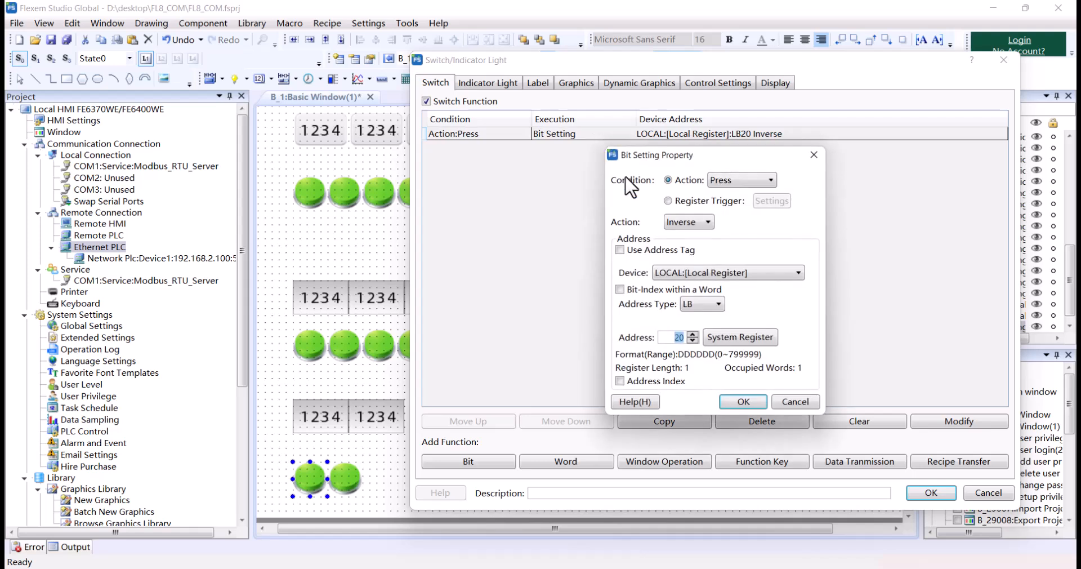
left_click(621, 289)
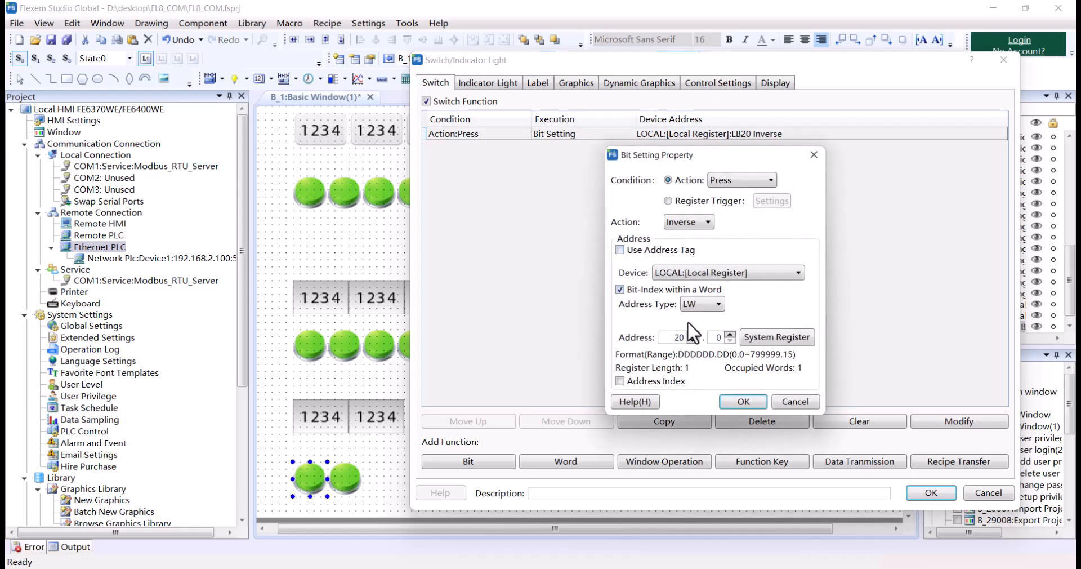
left_click(704, 305)
left_click(721, 271)
left_click(720, 272)
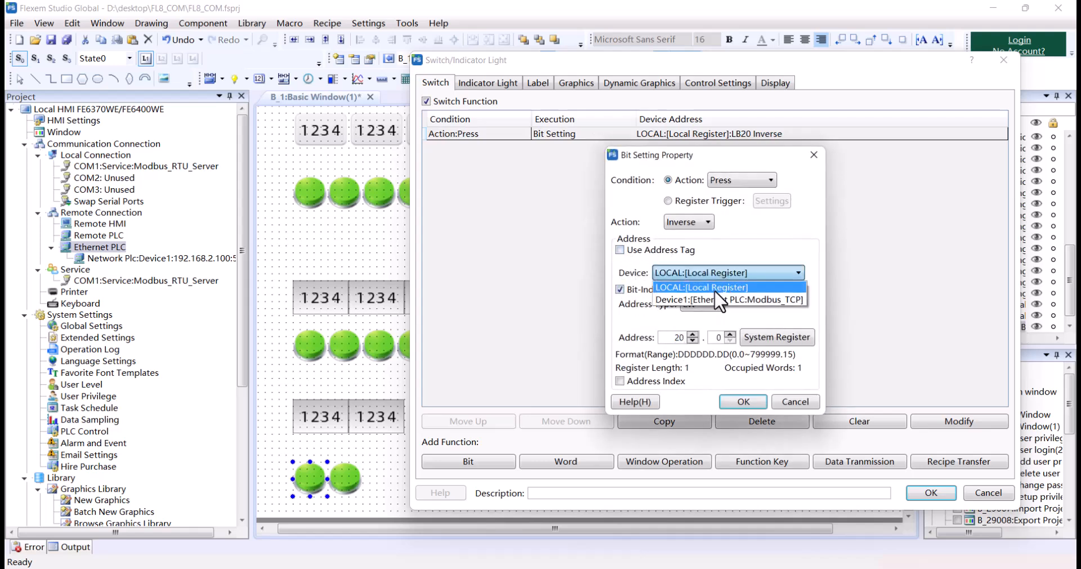
left_click(712, 299)
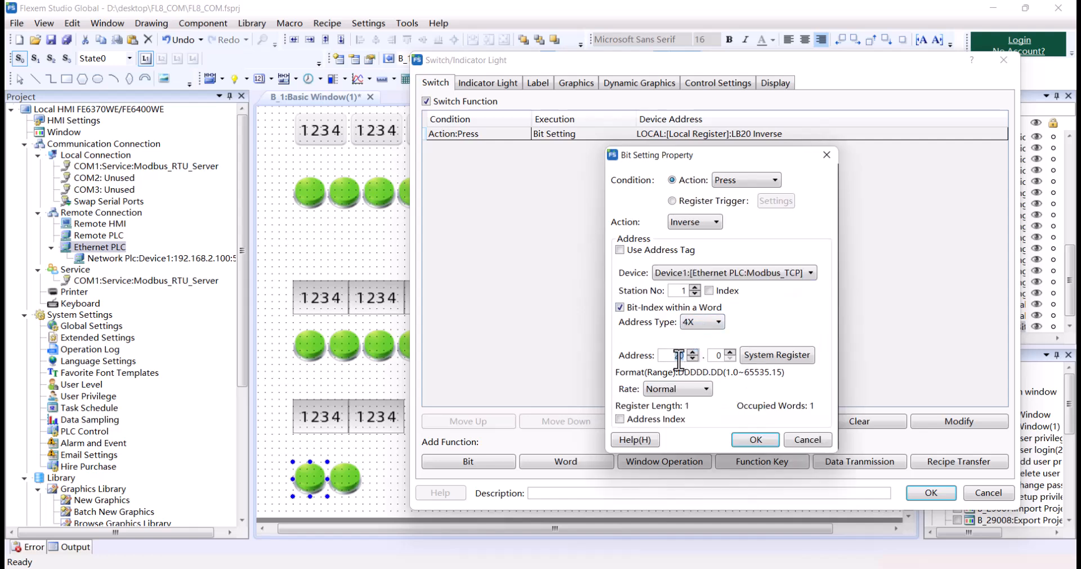
type("4")
left_click(752, 440)
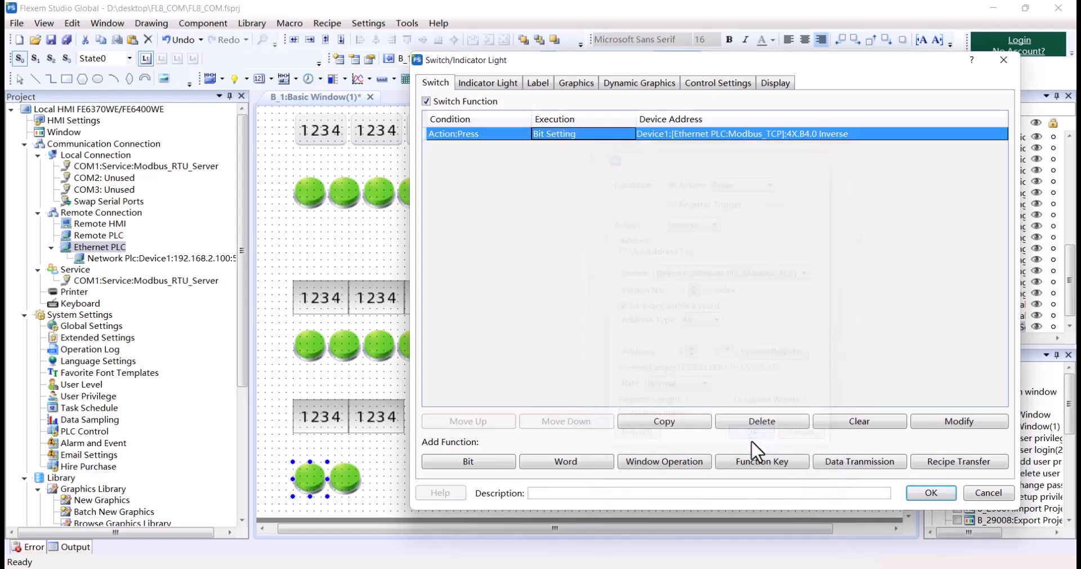
left_click(930, 491)
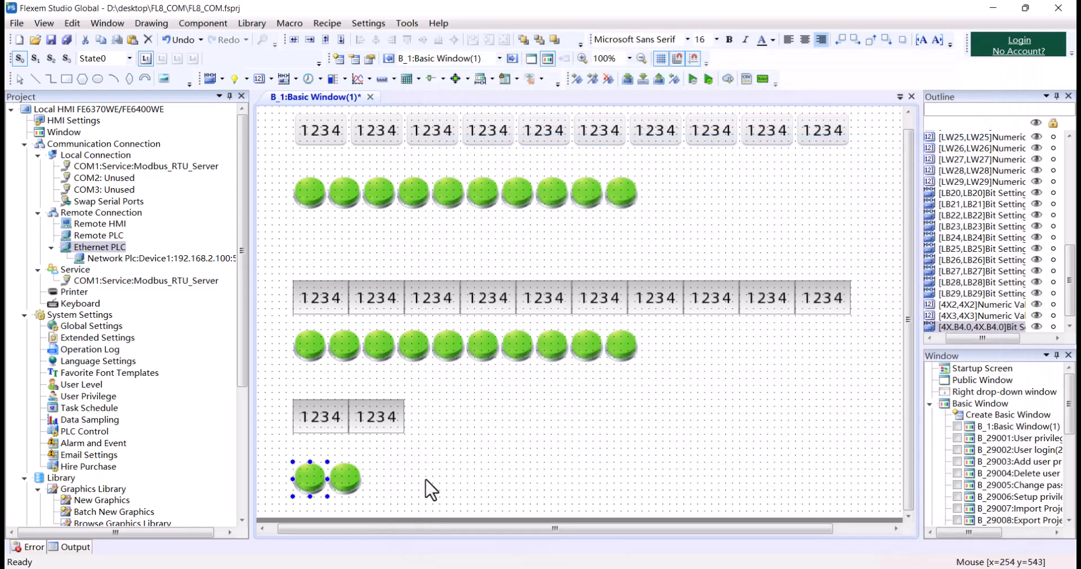
Step: Set the second copied button to Device1 Modbus_TCP with bit-index within a word, 4X address 4 and bit 8
left_click(345, 478)
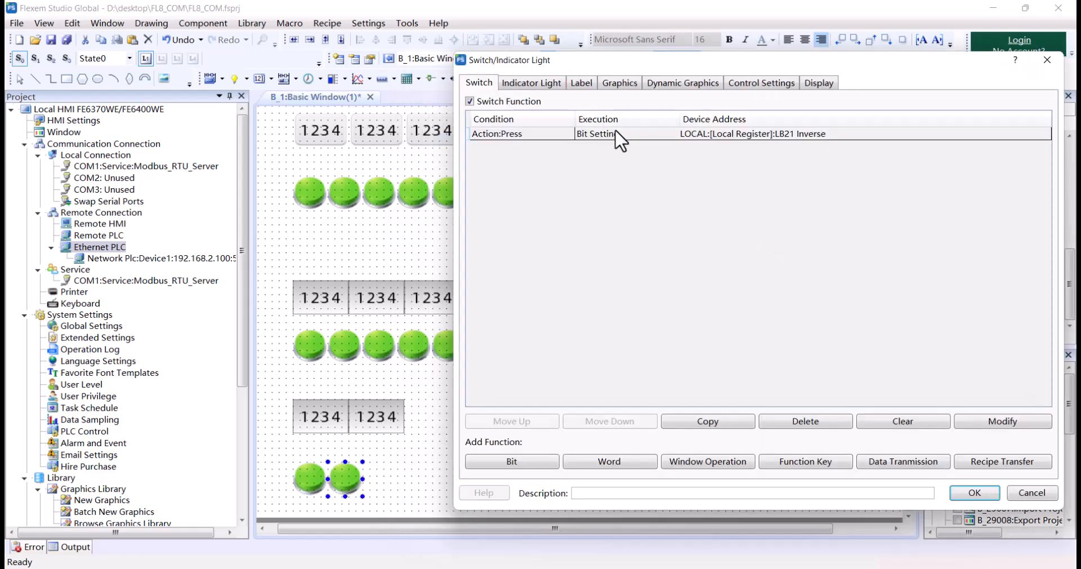
double_click(616, 133)
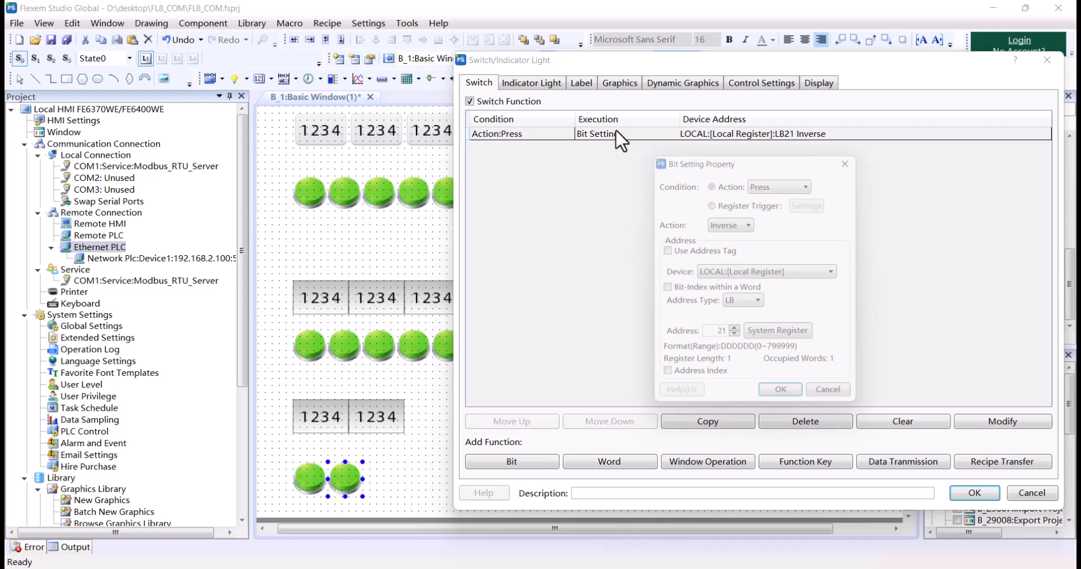
left_click(732, 274)
left_click(724, 299)
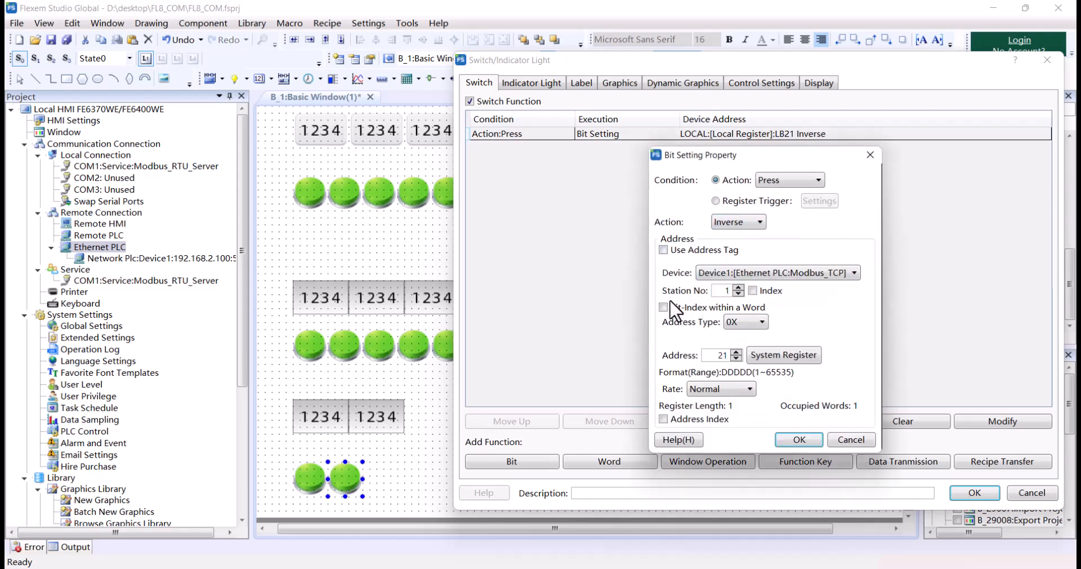
left_click(670, 307)
double_click(723, 355)
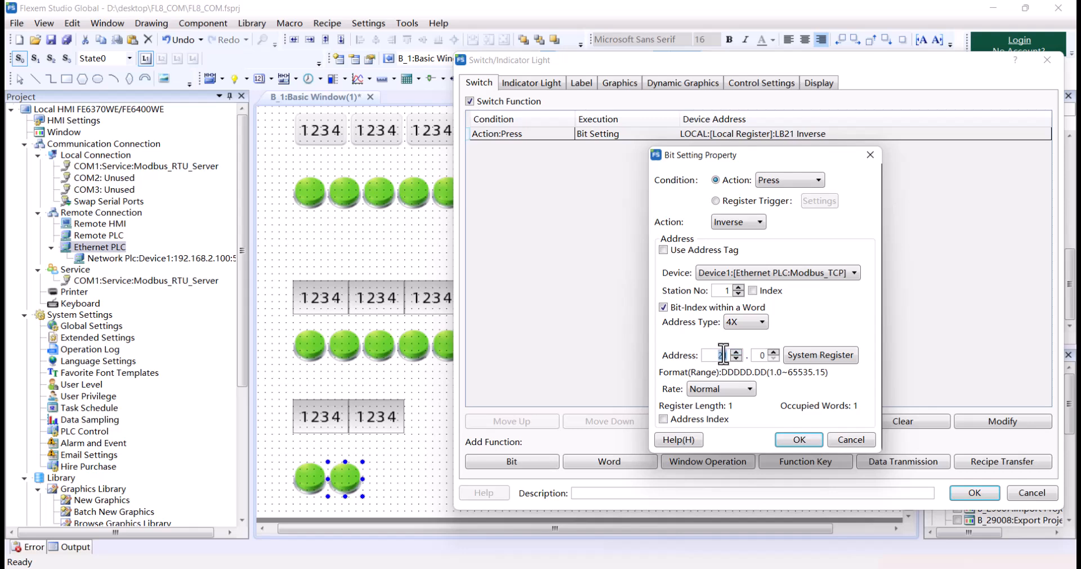
type("4")
left_click(774, 352)
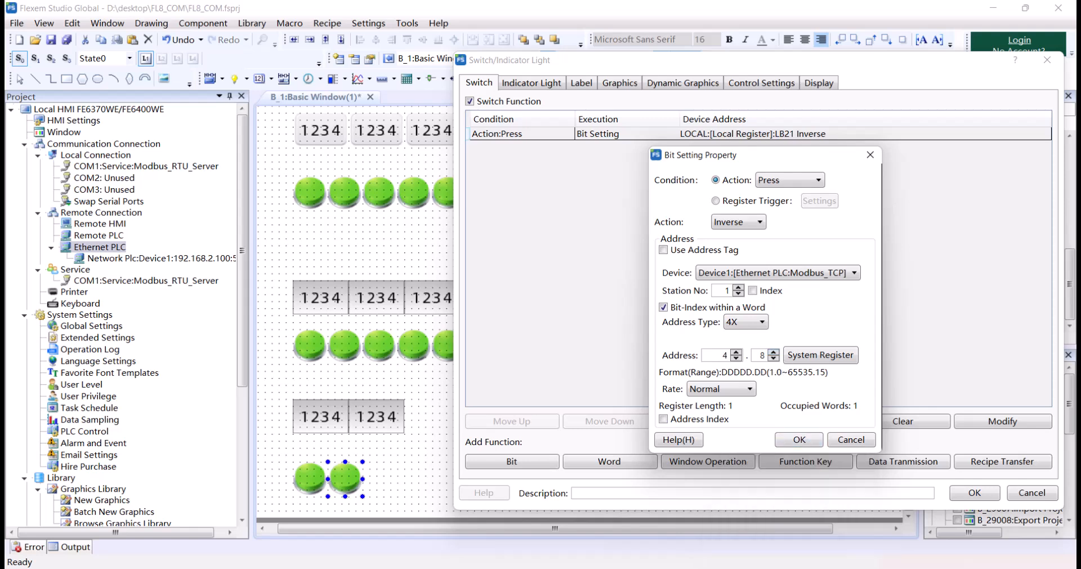
Step: Check the bit address in the Absolute Address table, then set the second copied button to bit 9 and apply its settings
key("alt+Tab")
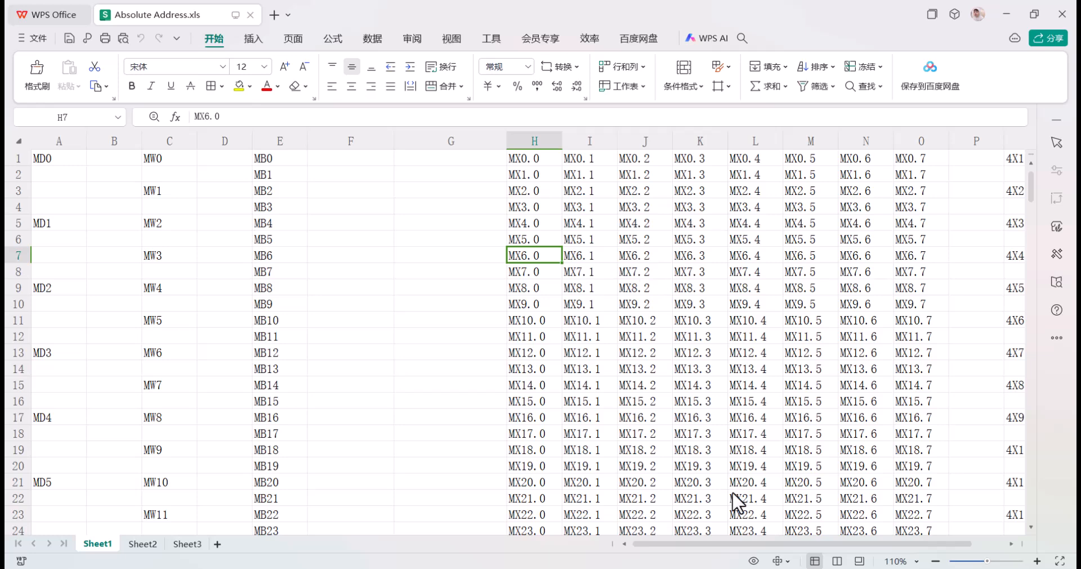
mouse_move(767, 567)
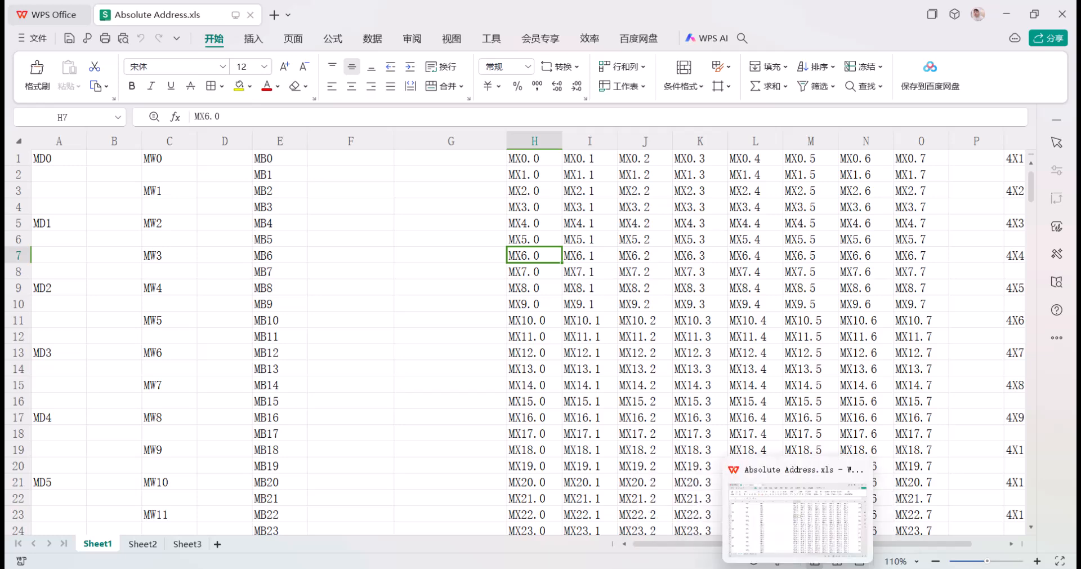
left_click(736, 568)
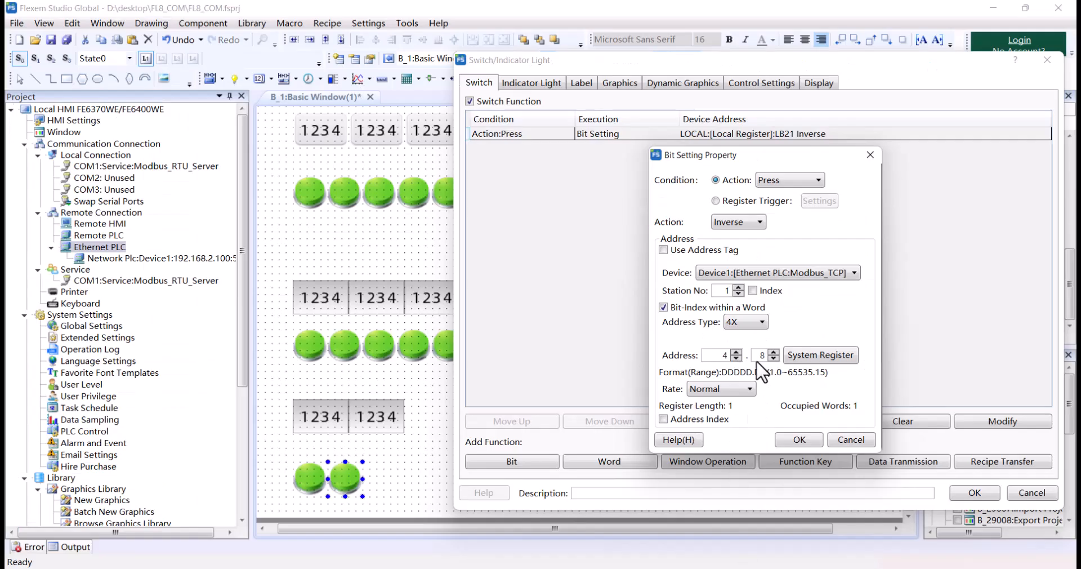
left_click(794, 439)
left_click(975, 493)
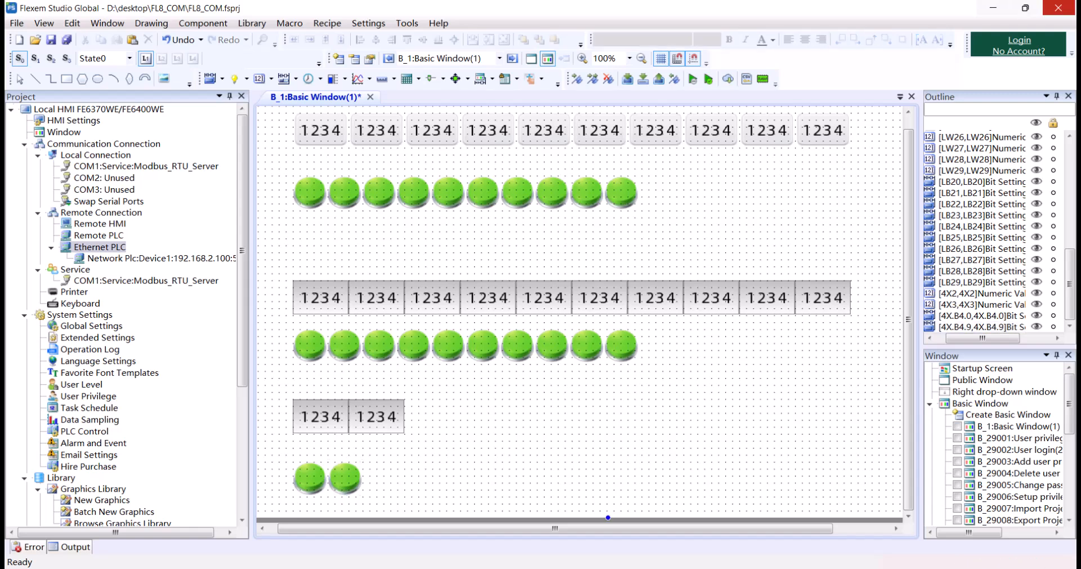
Step: Compile the HMI project and try to download it over Ethernet to 192.168.0.200
left_click(625, 77)
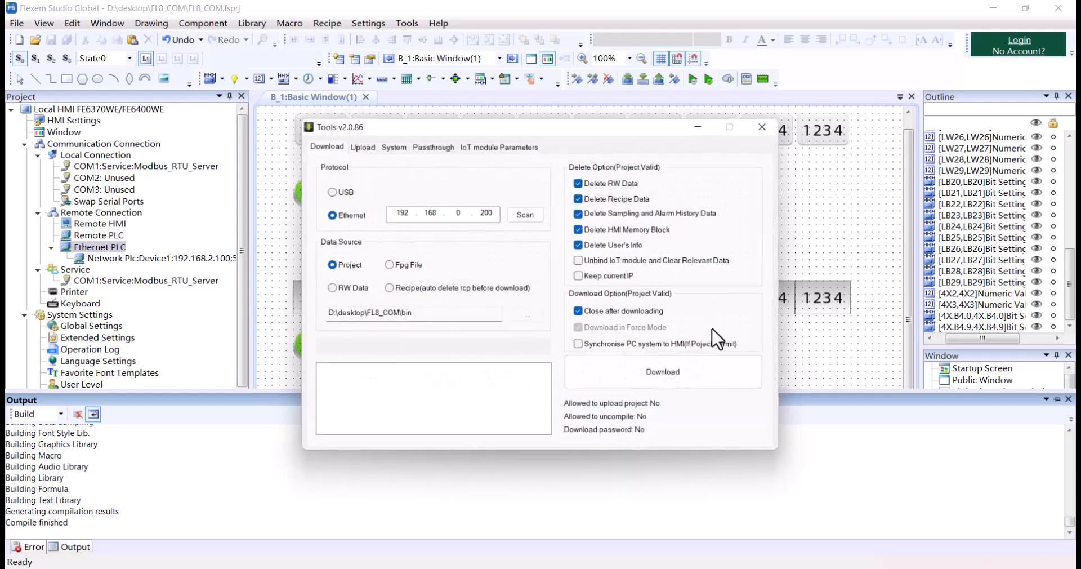
left_click(648, 374)
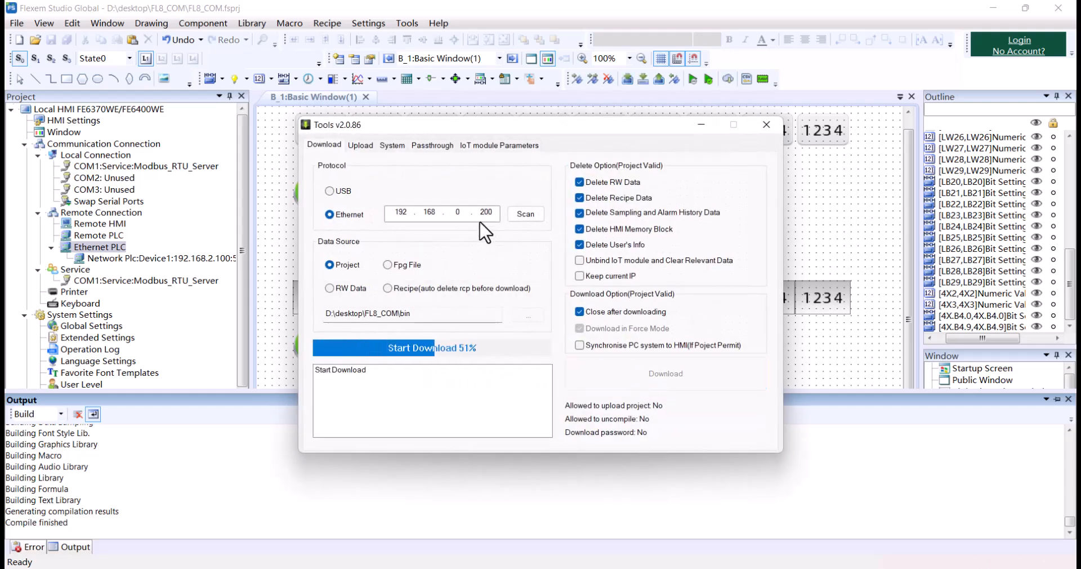
left_click(520, 214)
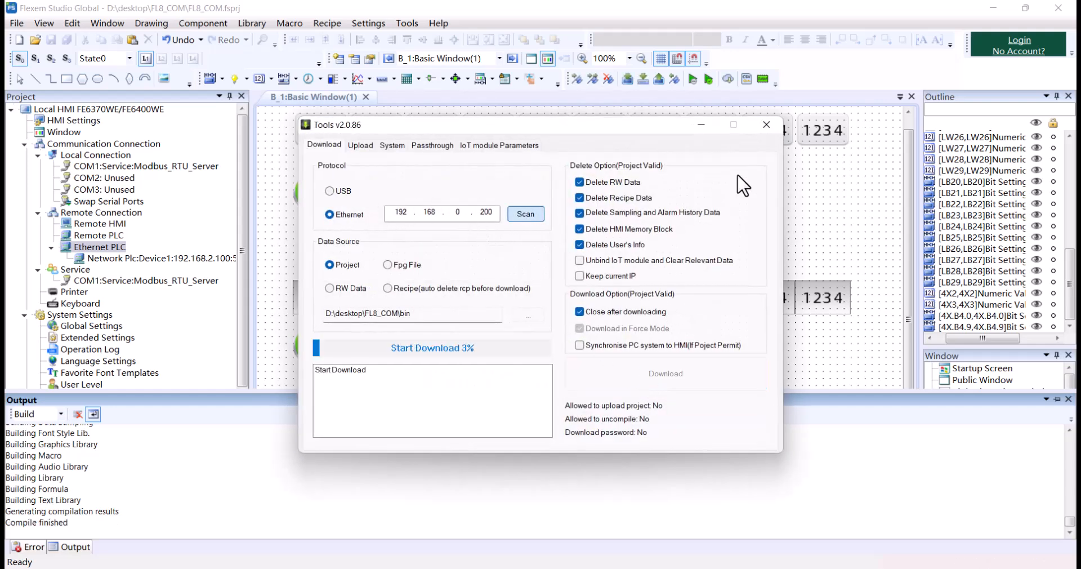
left_click(583, 367)
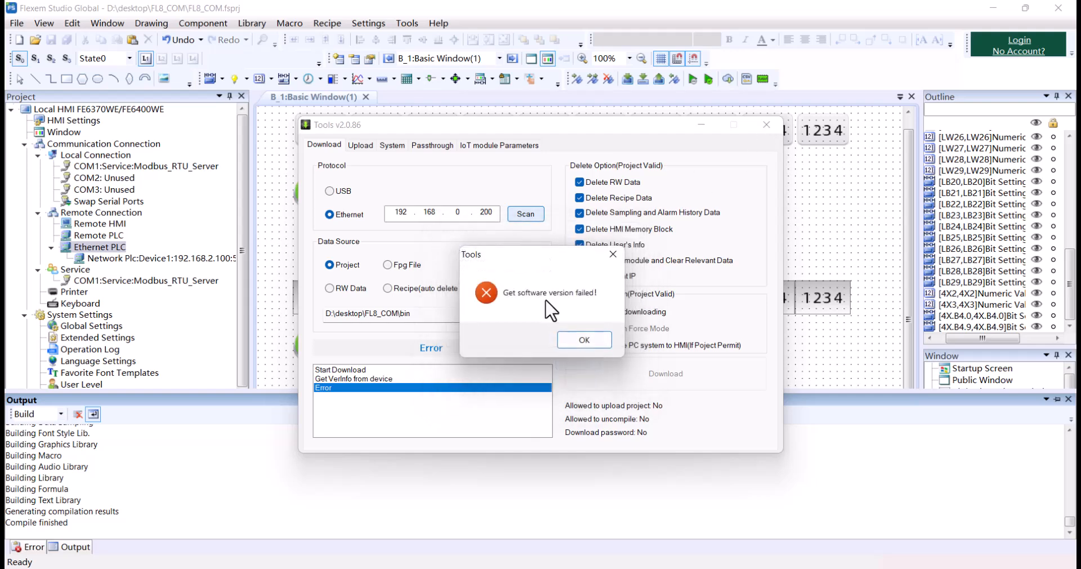
left_click(571, 340)
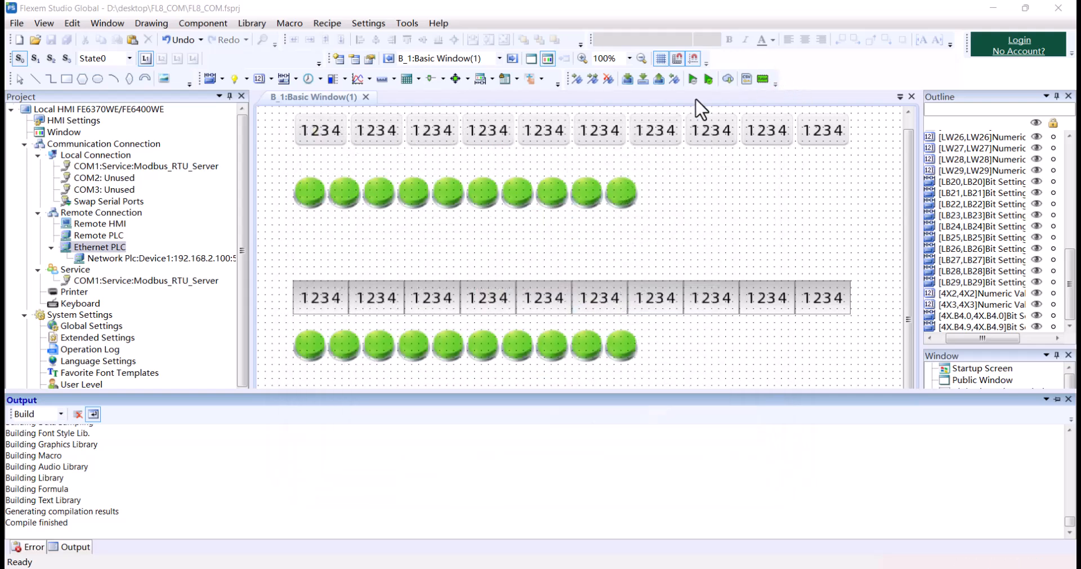
Step: Reopen the download tool, scan for the HMI through VMware Network Adapter VMnet2, and choose the device at 192.168.2.200
left_click(626, 79)
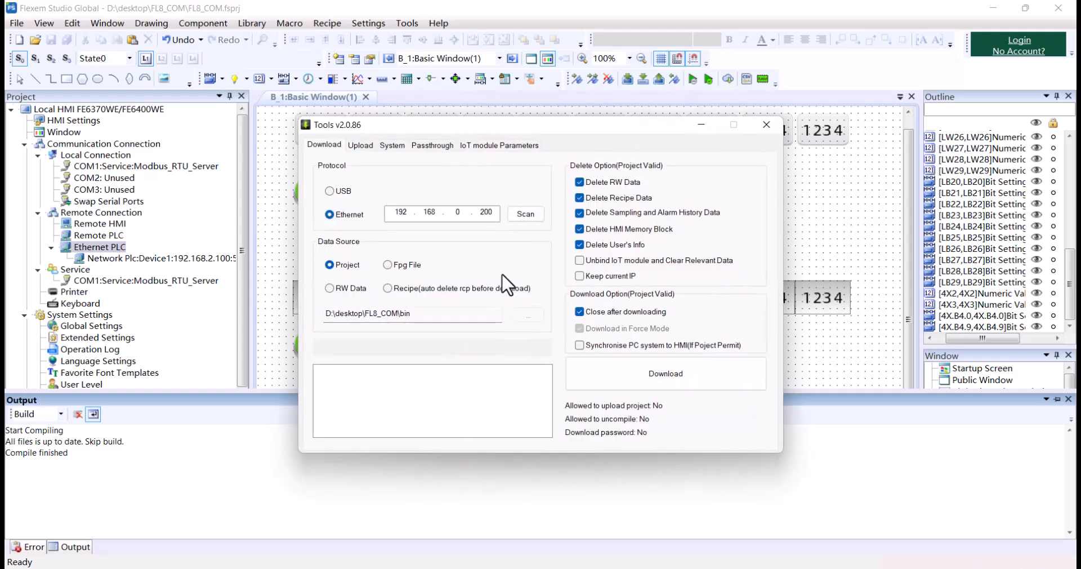
left_click(526, 214)
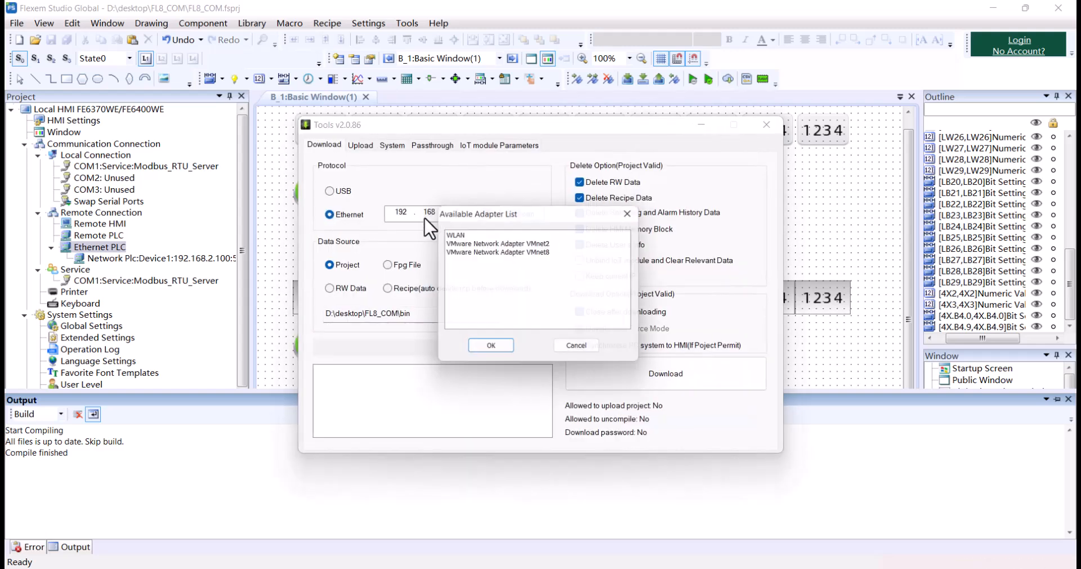
left_click(497, 242)
left_click(498, 345)
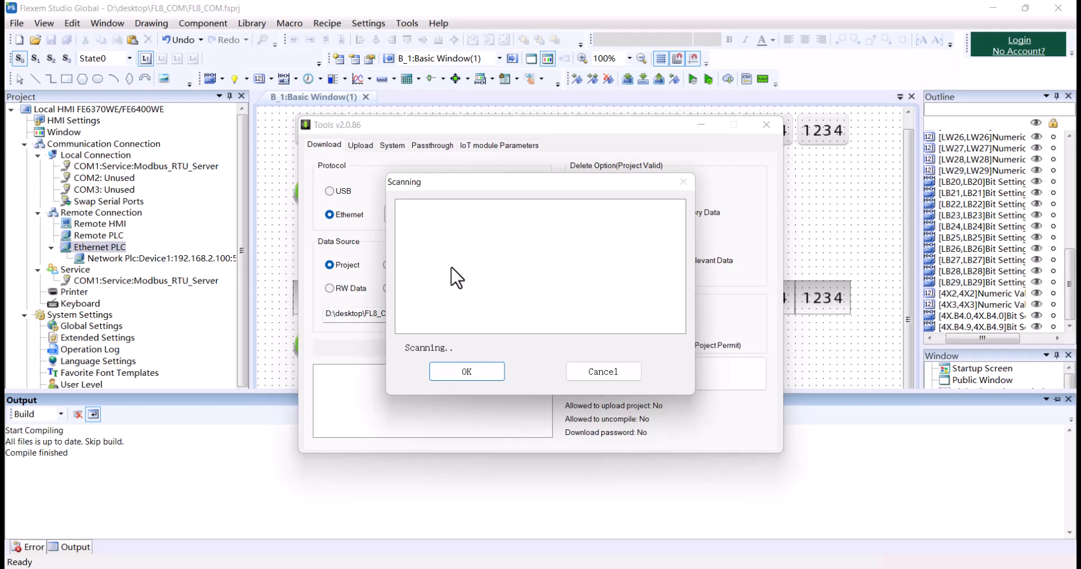
left_click(479, 205)
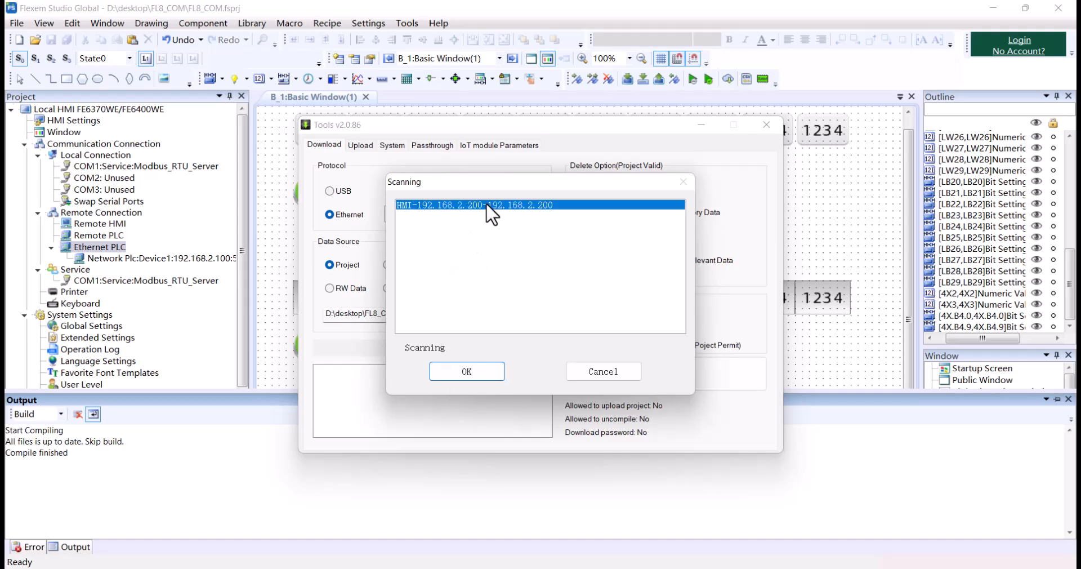
left_click(470, 371)
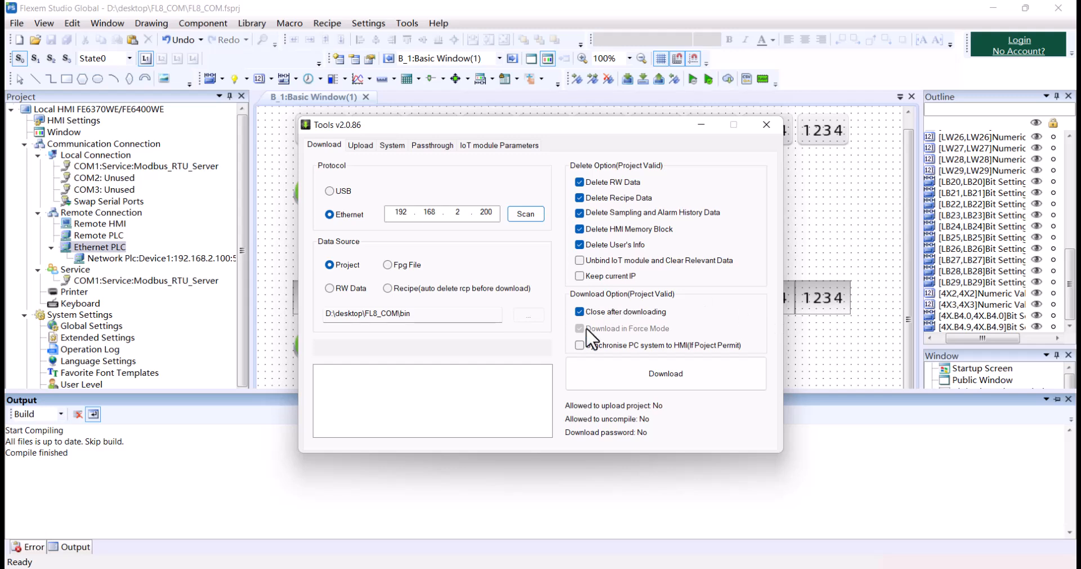
Step: Download the project to the HMI at 192.168.2.200 and switch to the 485_Master project in CODESYS
left_click(606, 376)
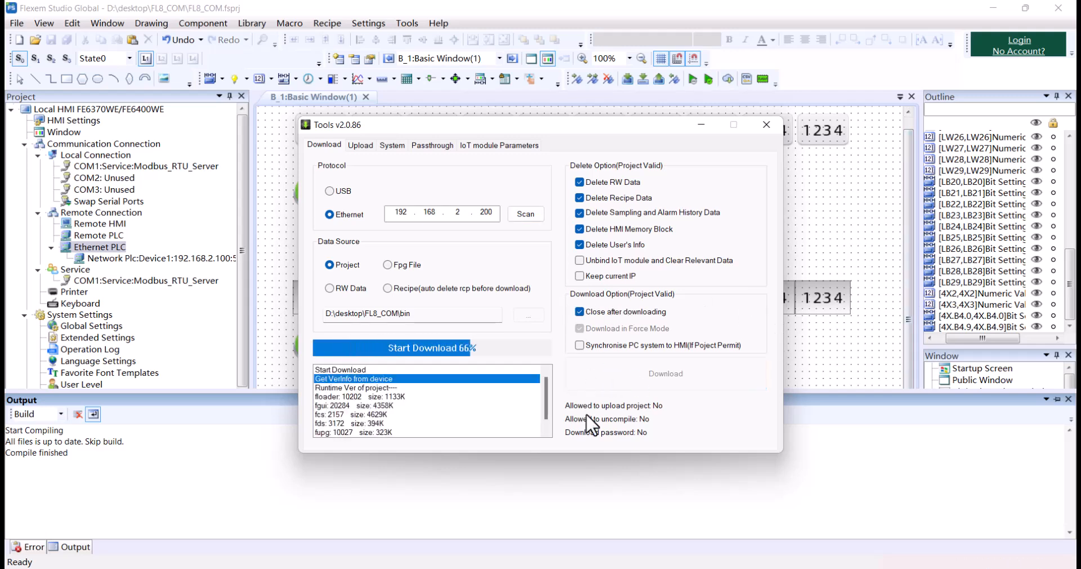
left_click(591, 566)
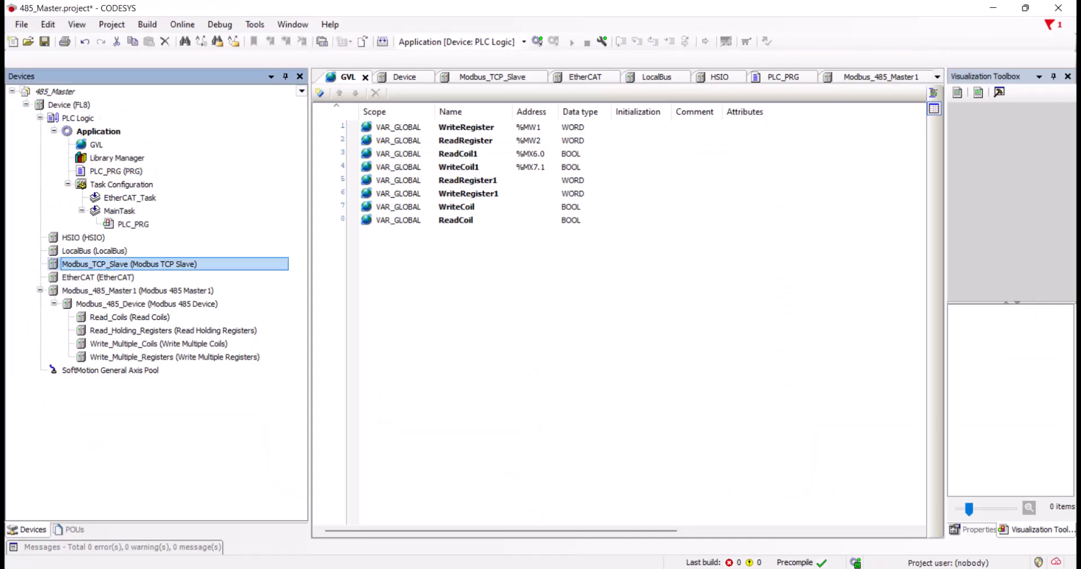
Step: Log in to the PLC application and dismiss the HMI download message to return to the global variable list
left_click(544, 43)
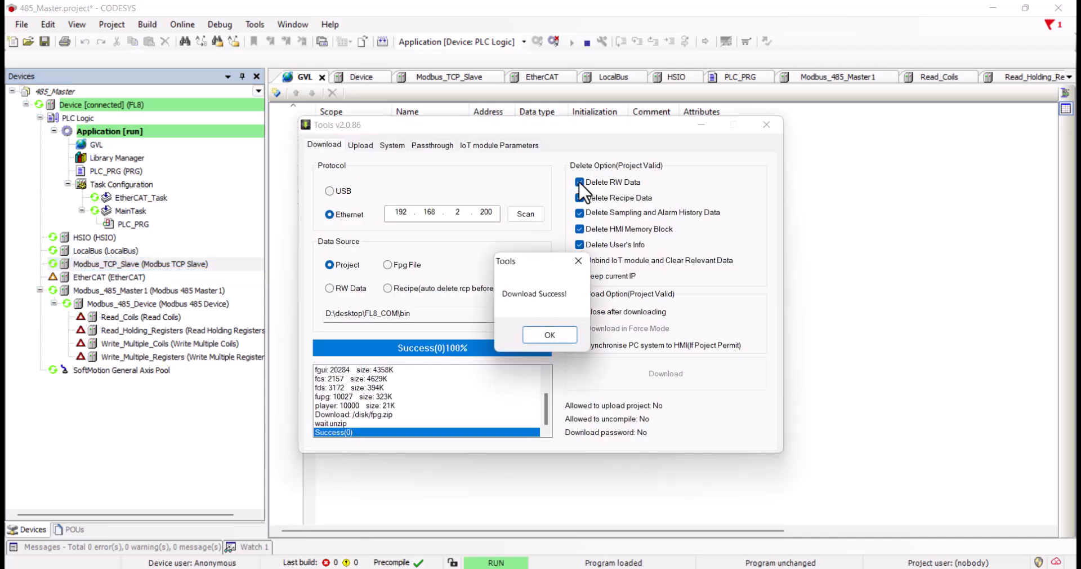
left_click(542, 334)
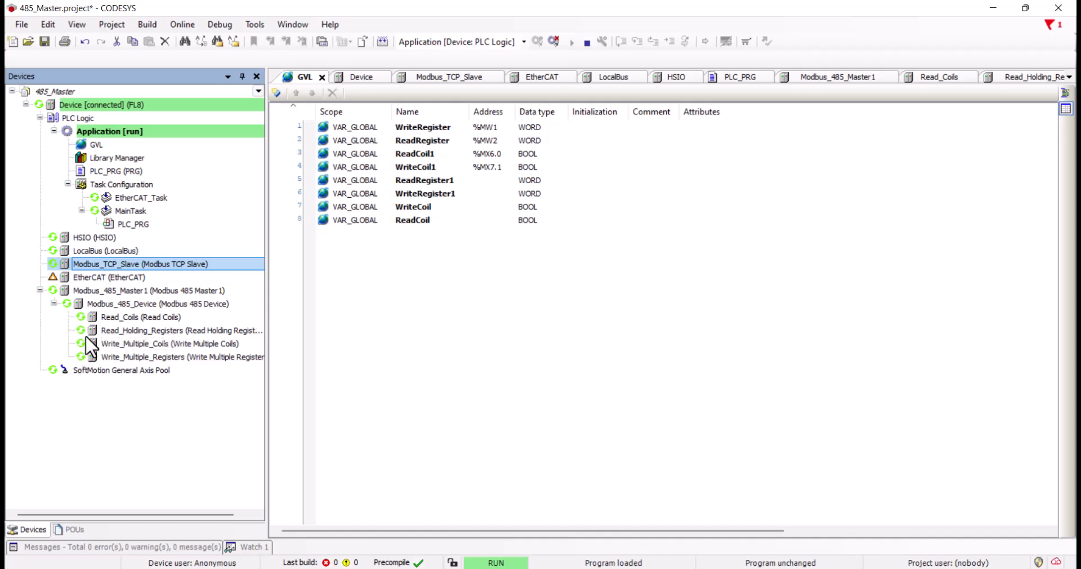
left_click(420, 329)
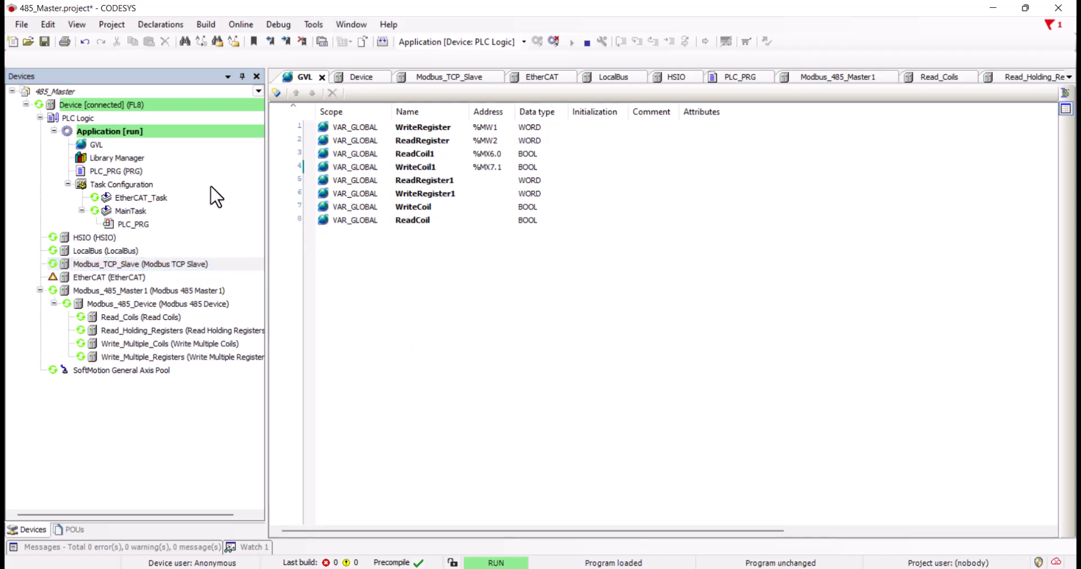
Step: Inspect the PLC_PRG program online and compare it with the variables declared in the GVL
double_click(125, 224)
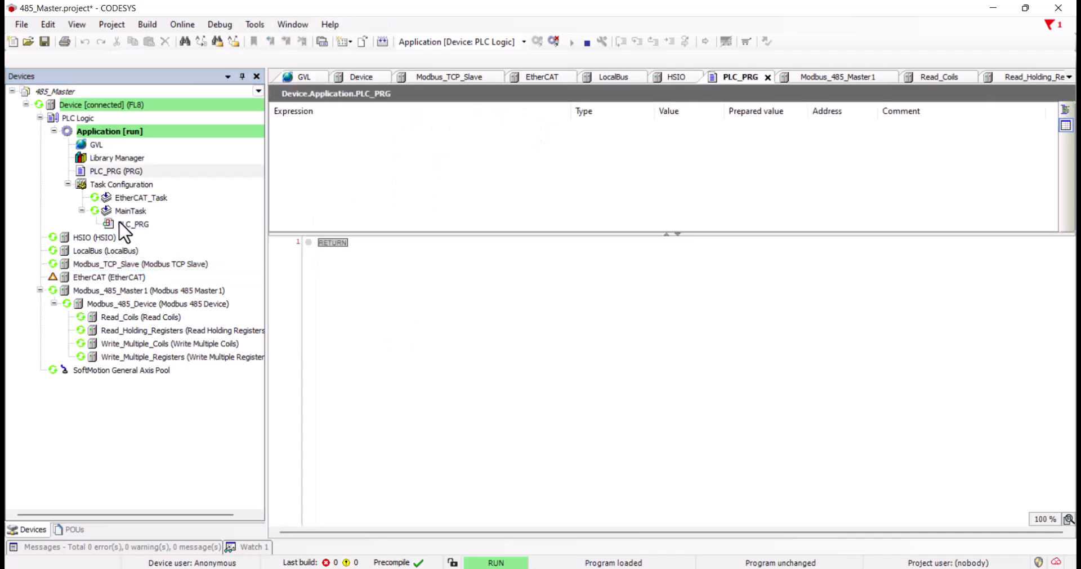
left_click(127, 169)
left_click(130, 145)
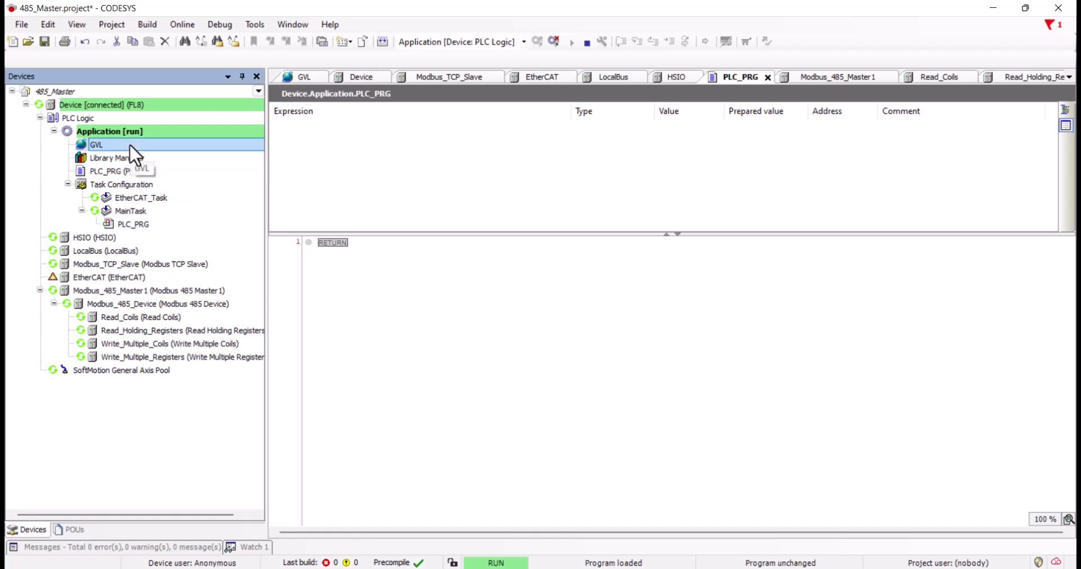
double_click(130, 144)
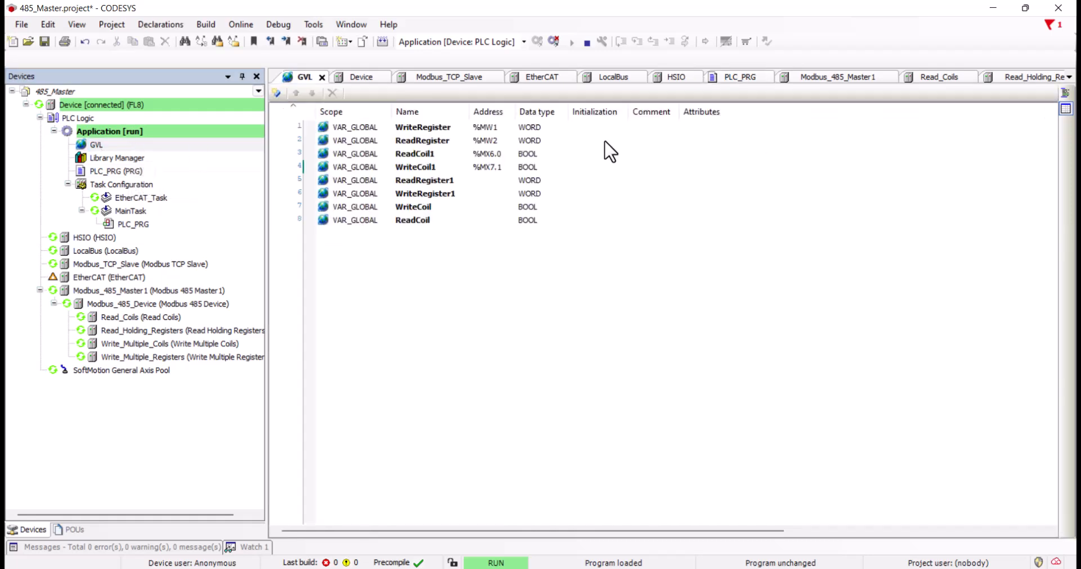
Step: Log out of the PLC application and review the GVL variable names for the program code
left_click(550, 43)
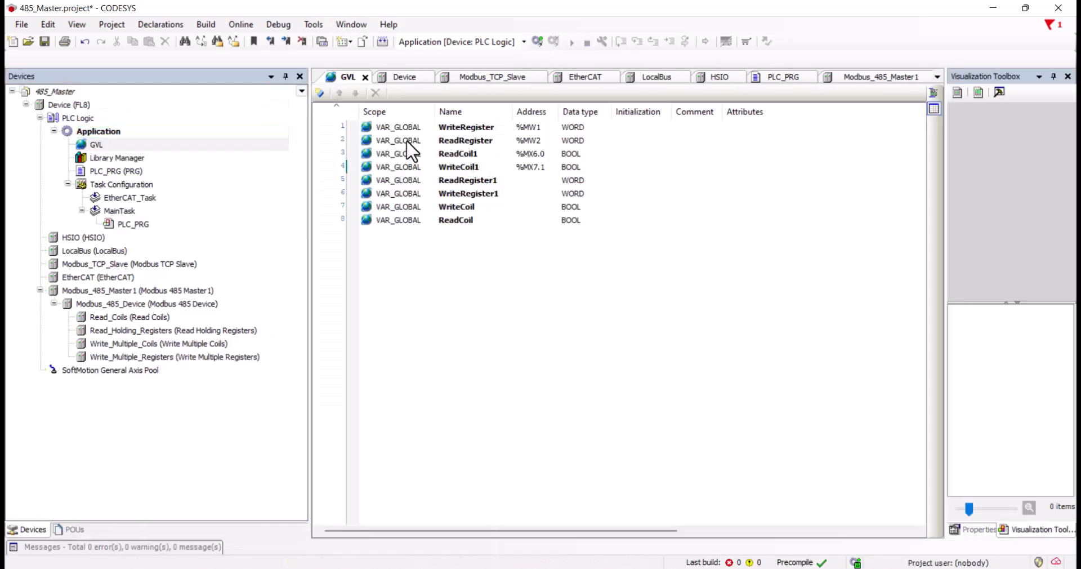
double_click(123, 223)
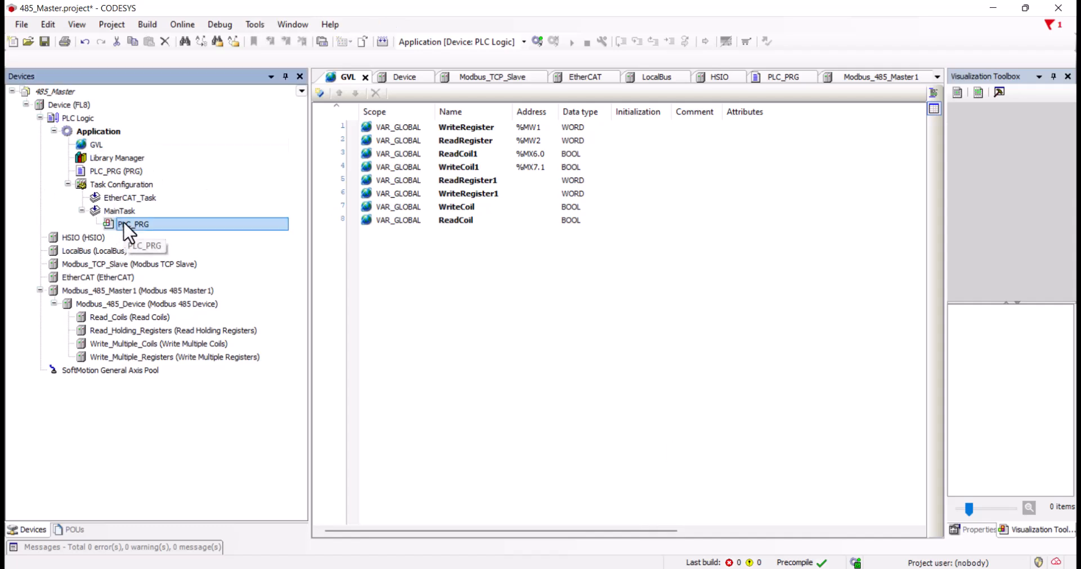
double_click(102, 146)
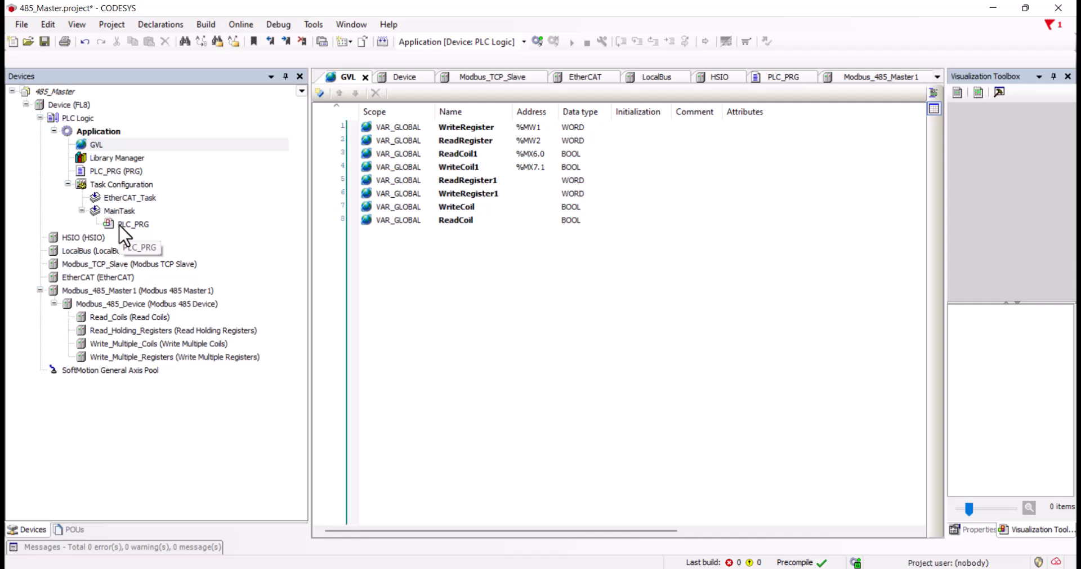
Step: Open PLC_PRG and add the assignment GVL.WriteRegister1:=GVL.WriteRegister; as its first line
double_click(120, 224)
type("write")
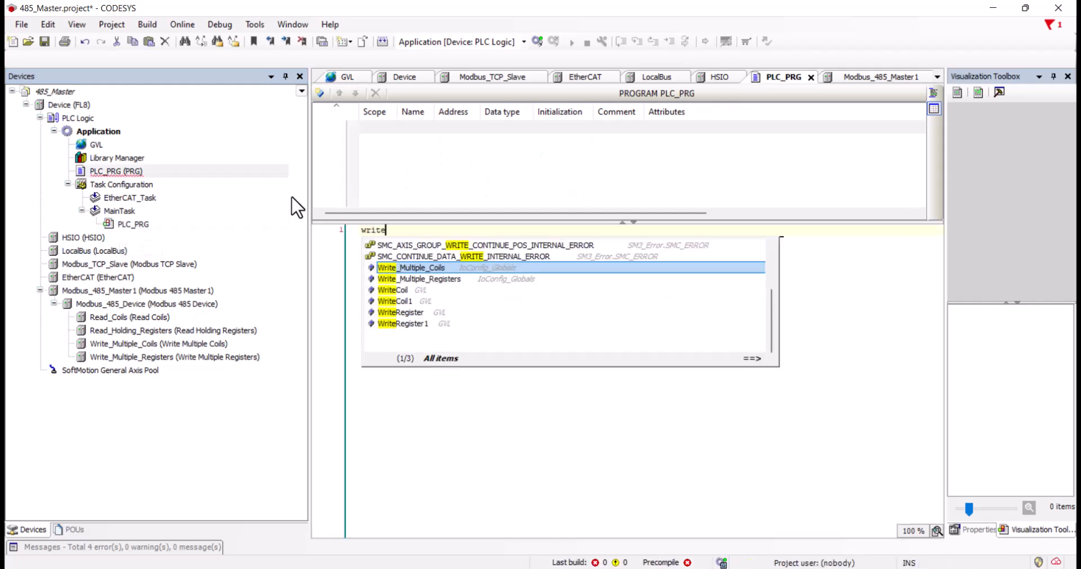
key("Down")
key("Down")
key("Down")
key("Down")
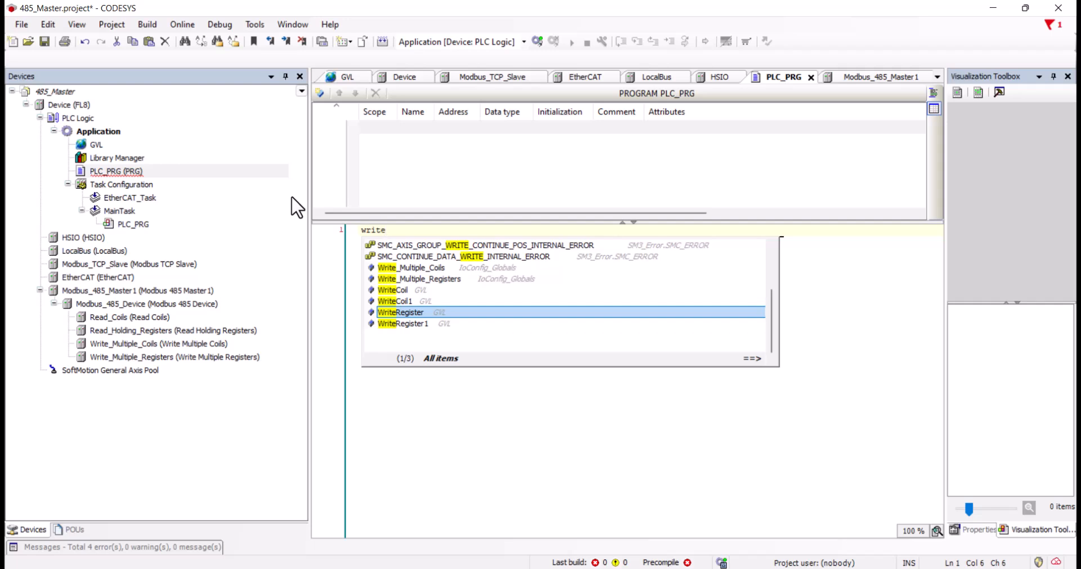
key("Down")
key("Return")
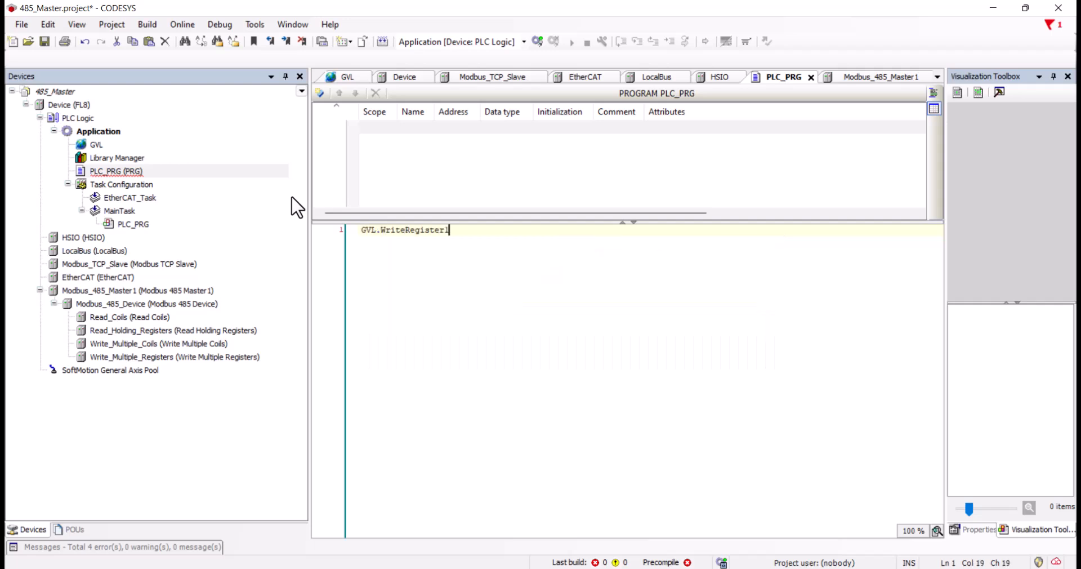
type(":=write")
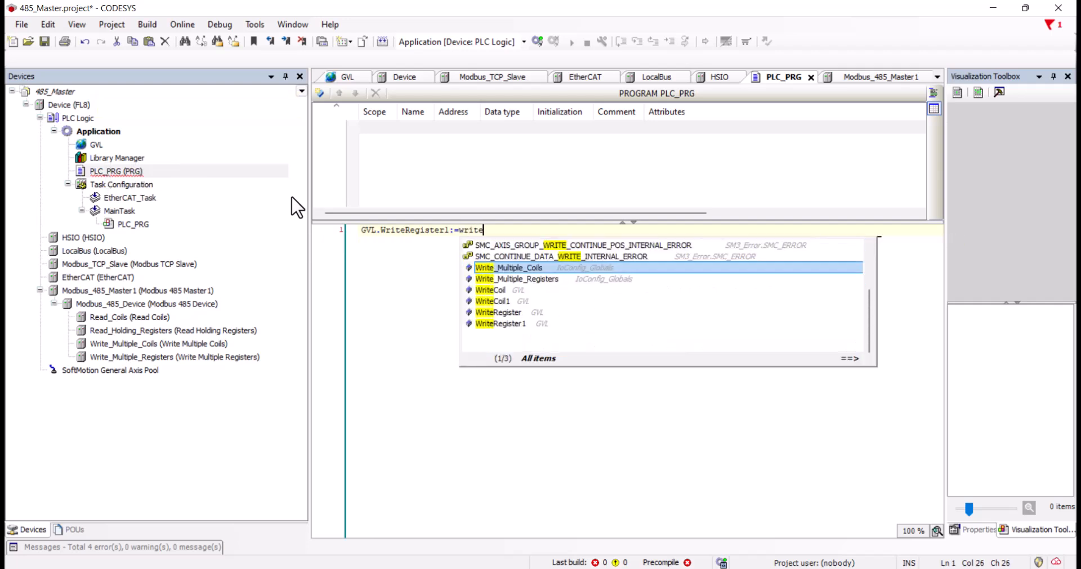
key("Down")
key("Down")
key("Down")
key("Down")
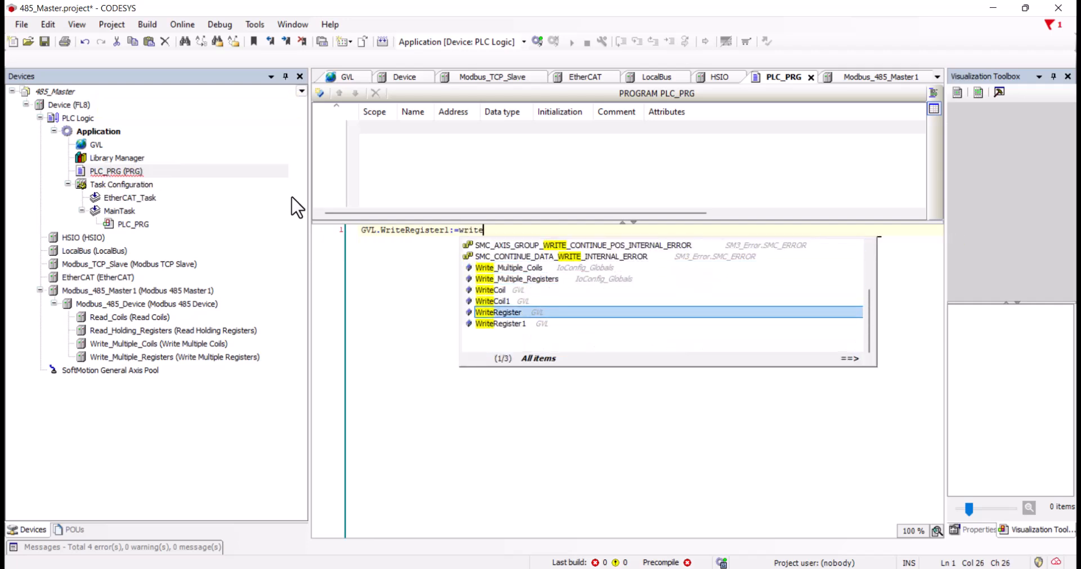
key("Return")
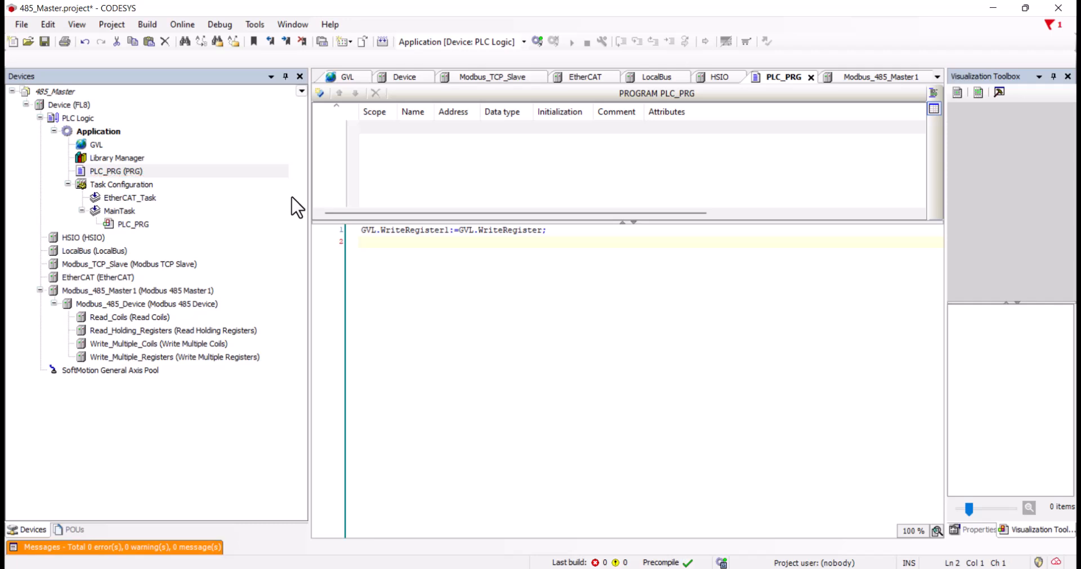
Step: Add the assignment GVL.ReadRegister1:=GVL.ReadRegister; on line 2 of PLC_PRG
type("read")
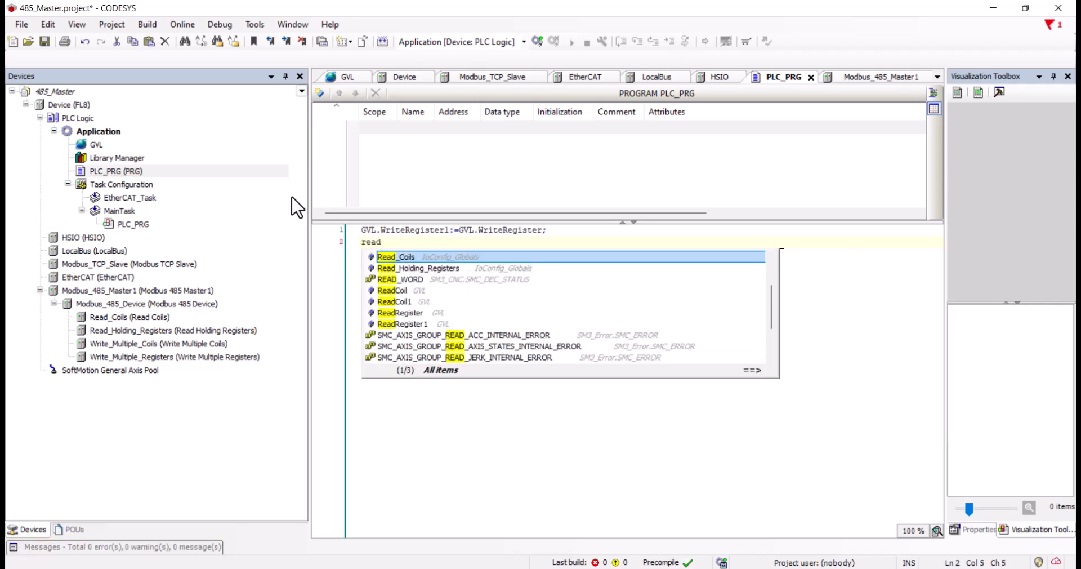
key("Down")
key("Down")
key("Down")
key("Down")
key("Down")
key("Down")
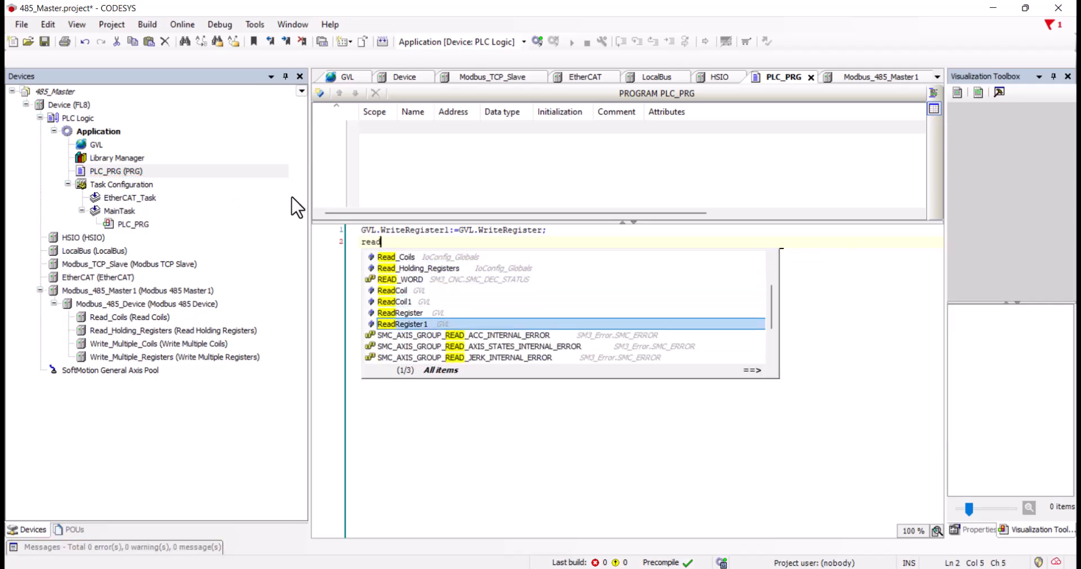
key("Return")
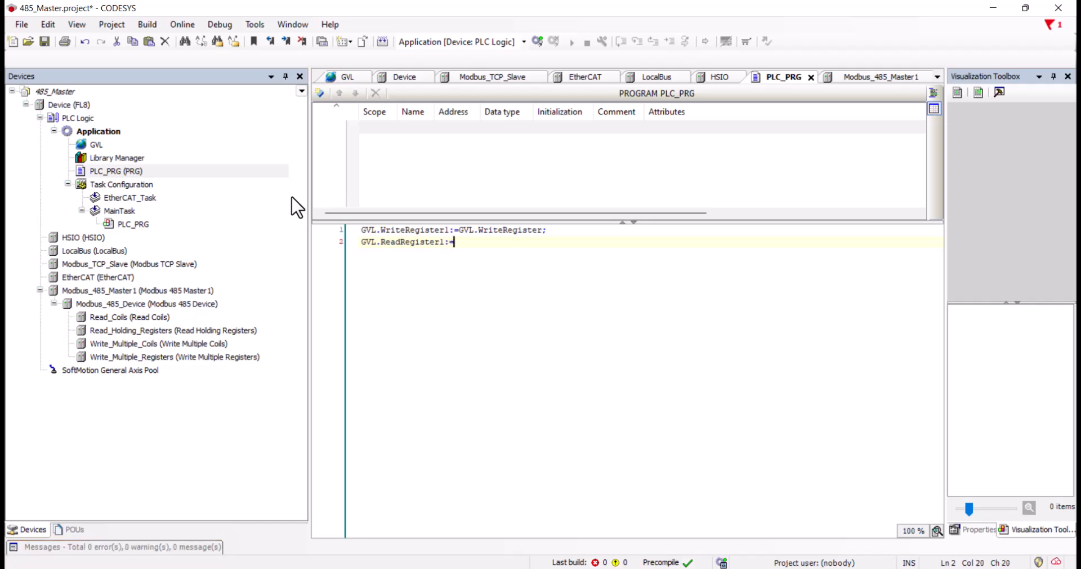
type(":=read")
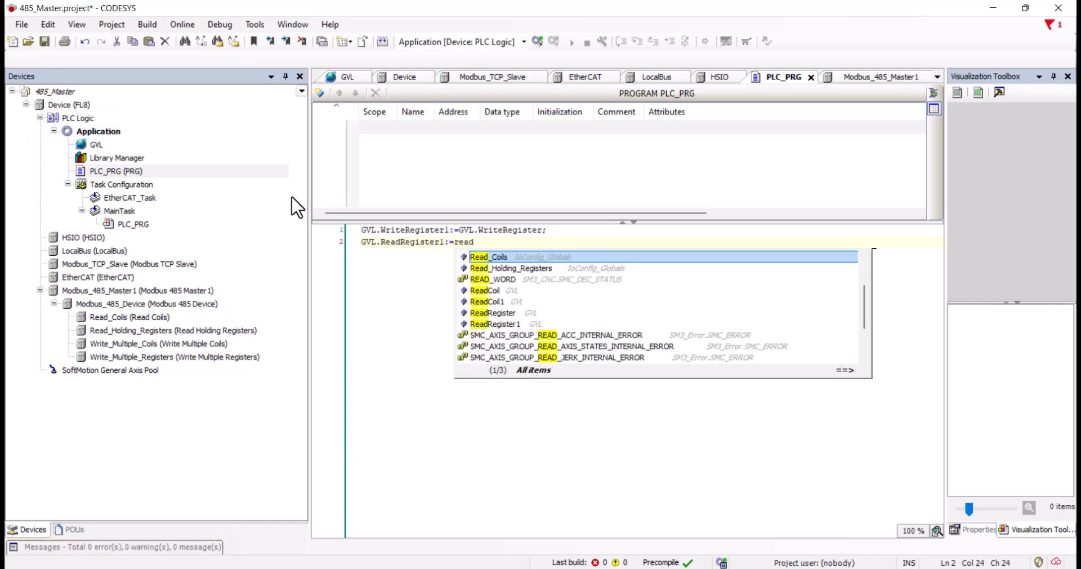
key("Down")
key("Down")
key("Down")
key("Down")
key("Down")
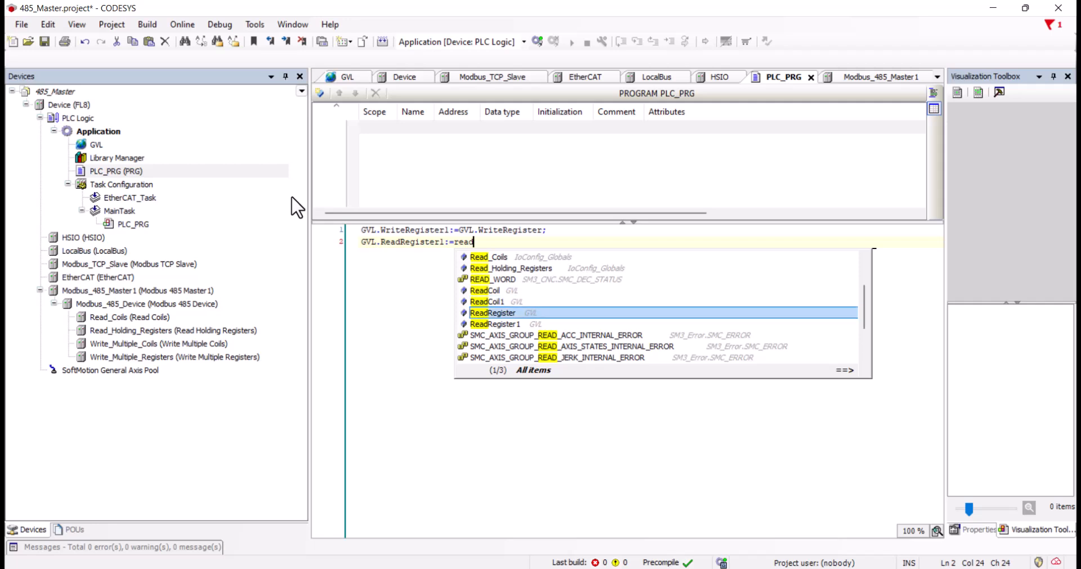
key("Return")
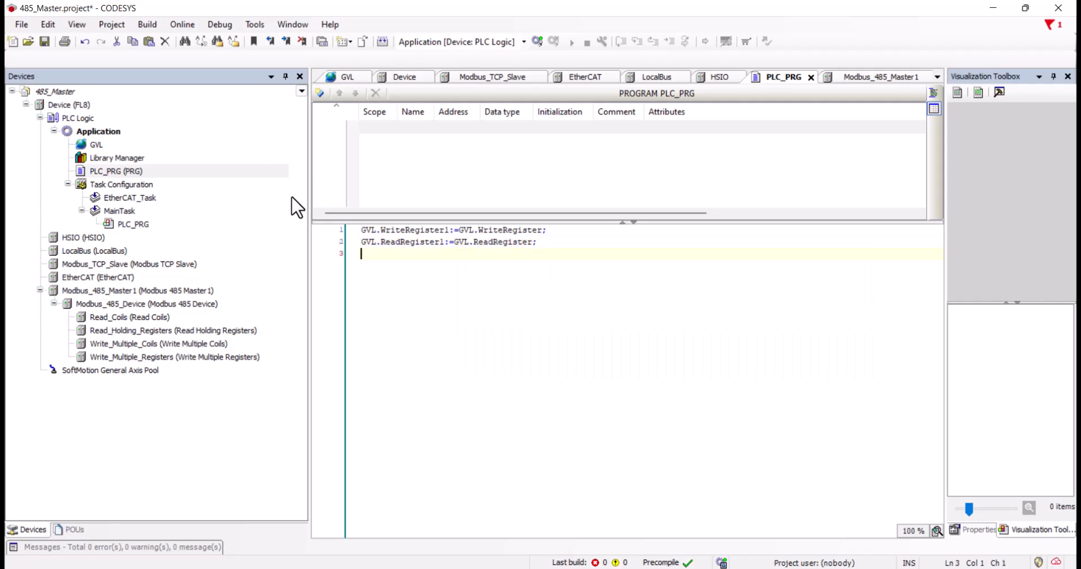
Step: Enter GVL.ReadCoil1:GVL.ReadCoil; on line 3 of PLC_PRG, choosing both coil variables from the GVL
type("read")
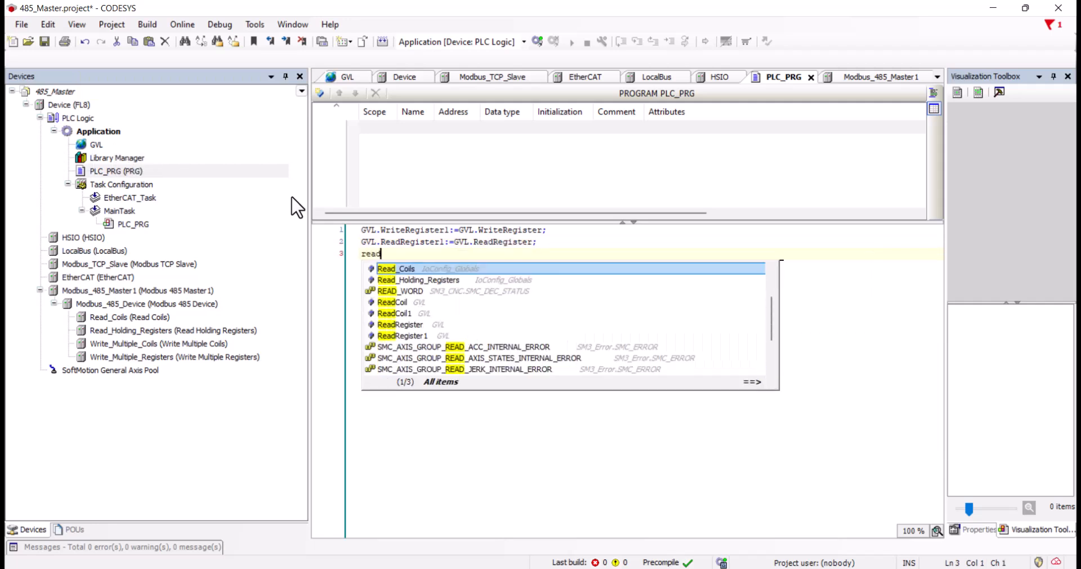
key("Down")
key("Down")
key("Down")
key("Down")
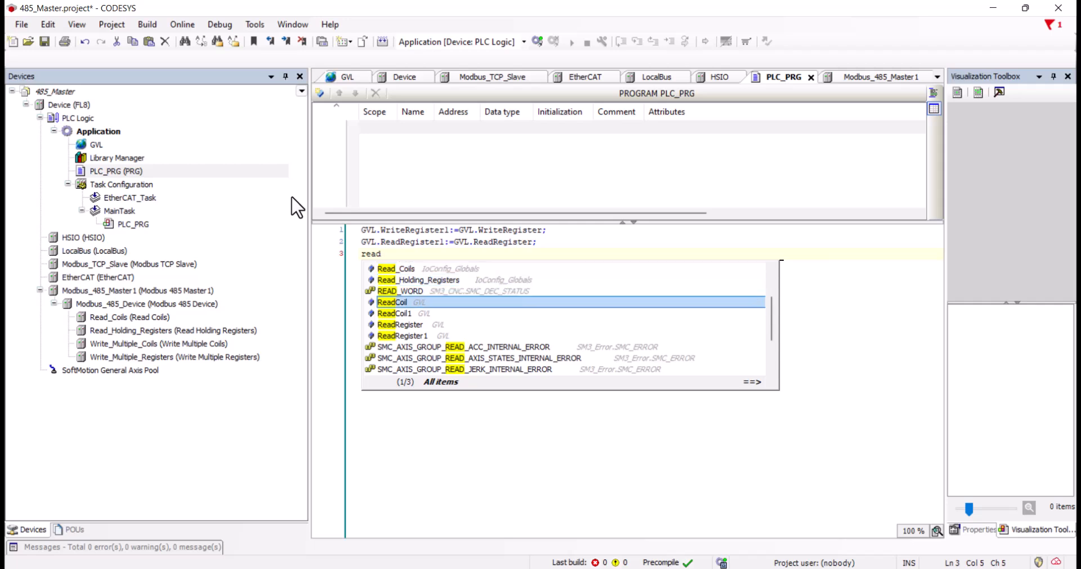
key("Return")
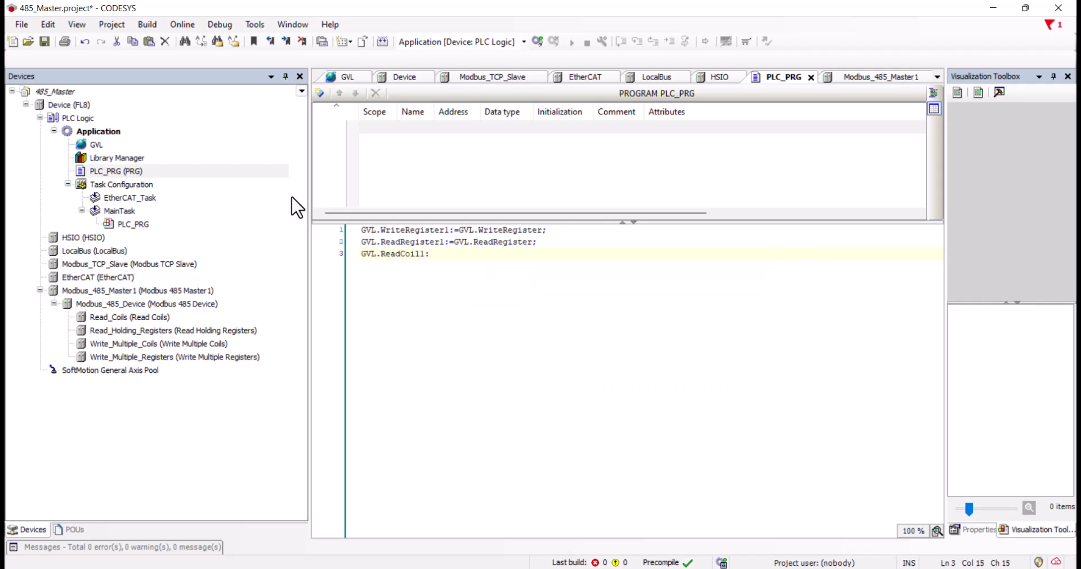
type(":read")
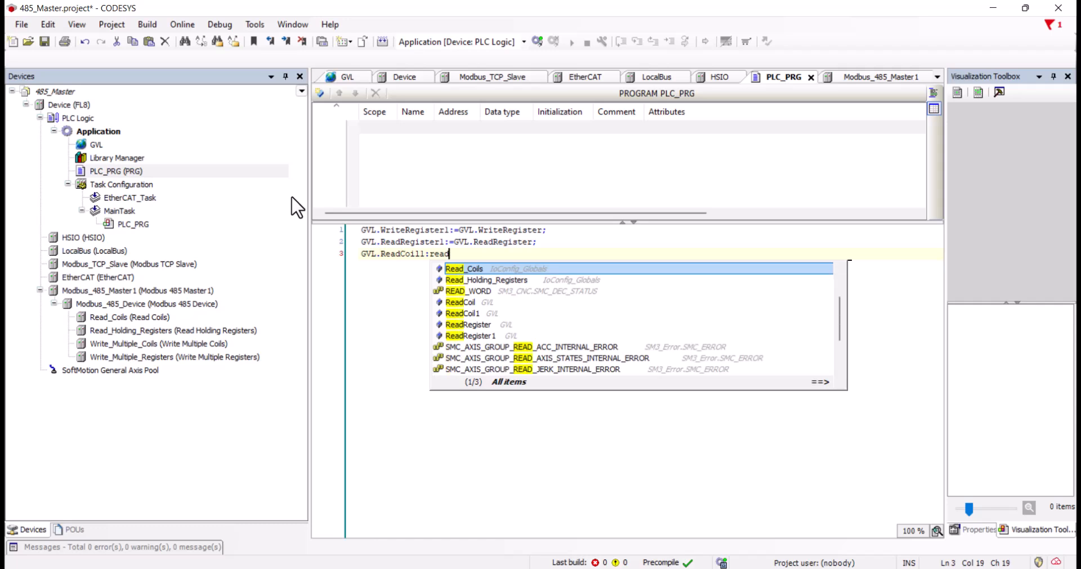
key("Down")
key("Down")
key("Down")
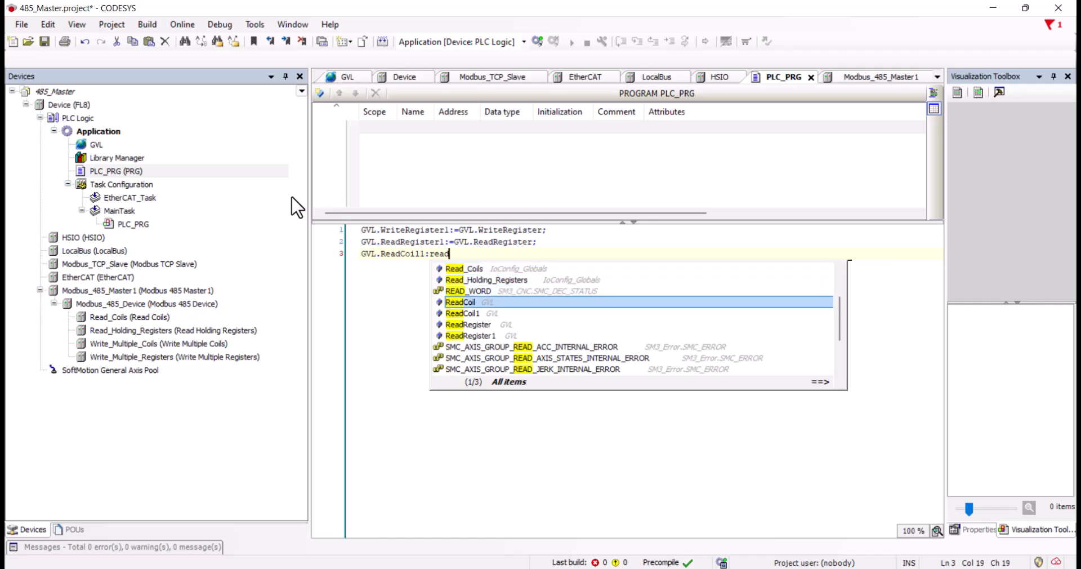
key("Return")
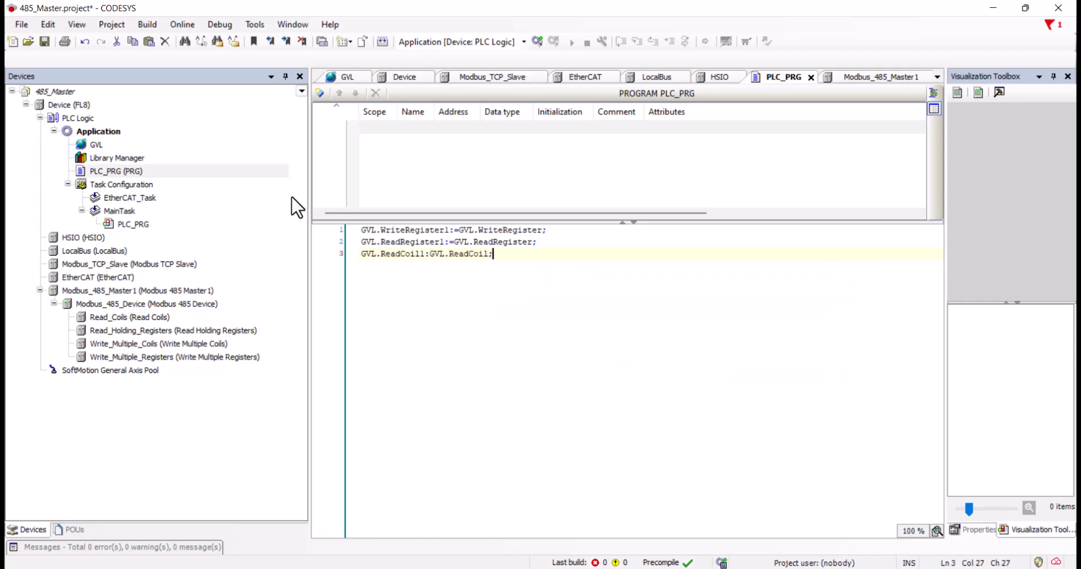
Step: Check the coil variable names in the GVL and correct the operator on line 3 of PLC_PRG to :=
double_click(109, 146)
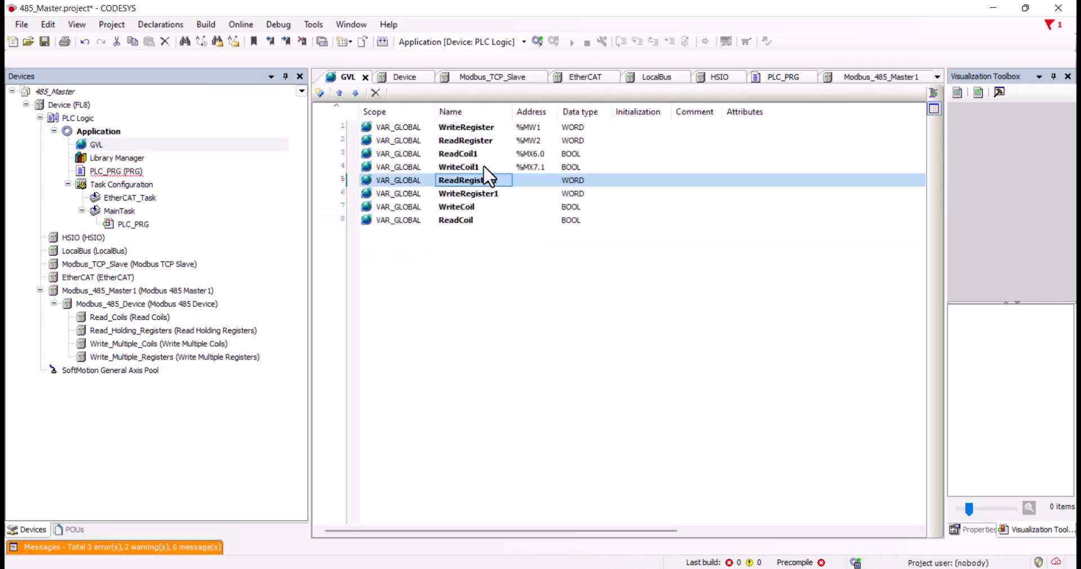
left_click(491, 167)
left_click(490, 157)
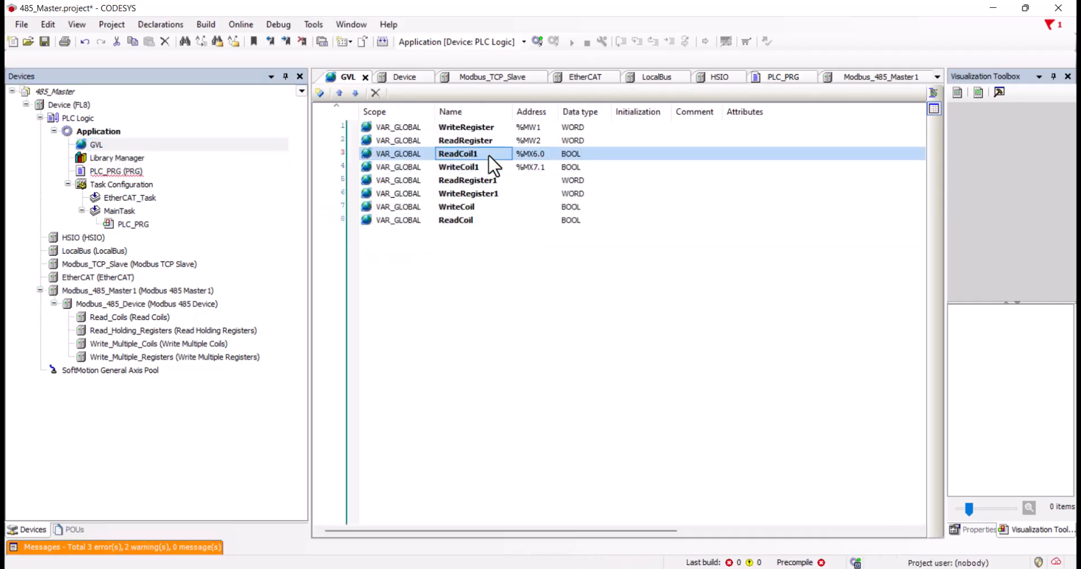
left_click(491, 207)
double_click(115, 171)
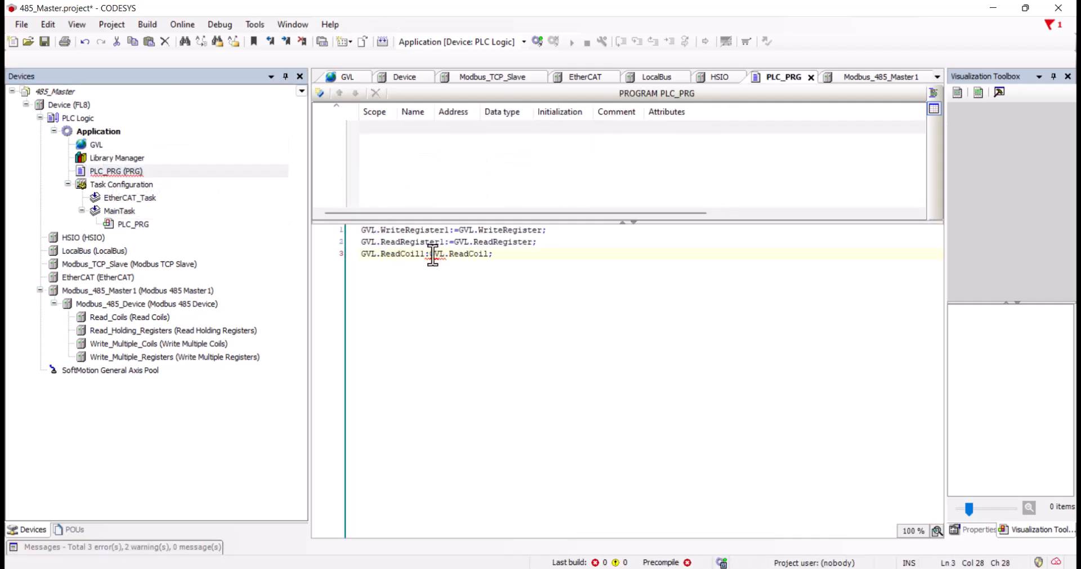
left_click(431, 253)
type("=")
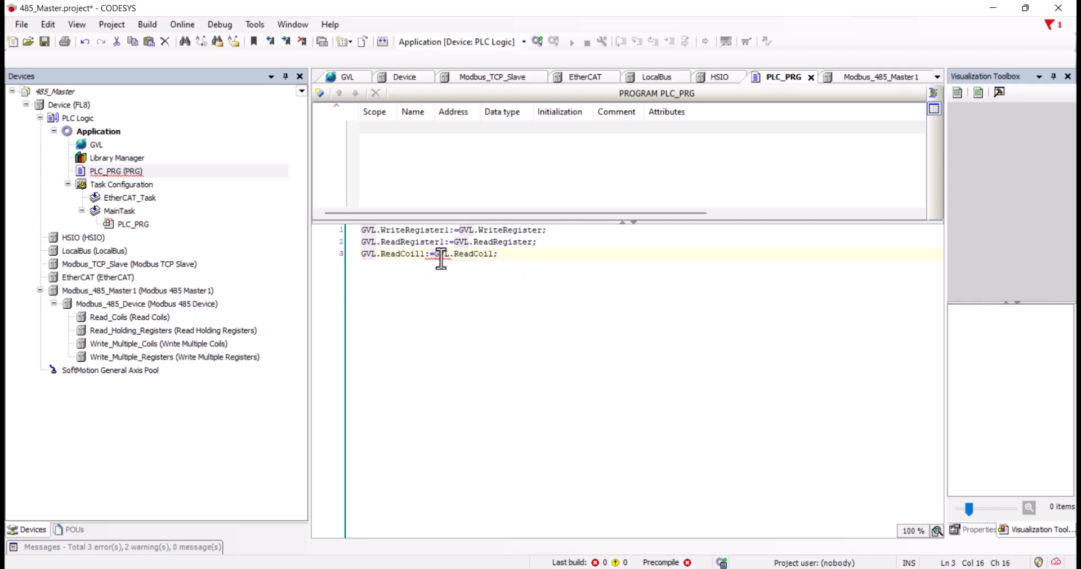
Step: Remove the 1 from ReadCoil1 on line 3 of PLC_PRG and check the ReadCoil variable in the GVL
left_click(425, 254)
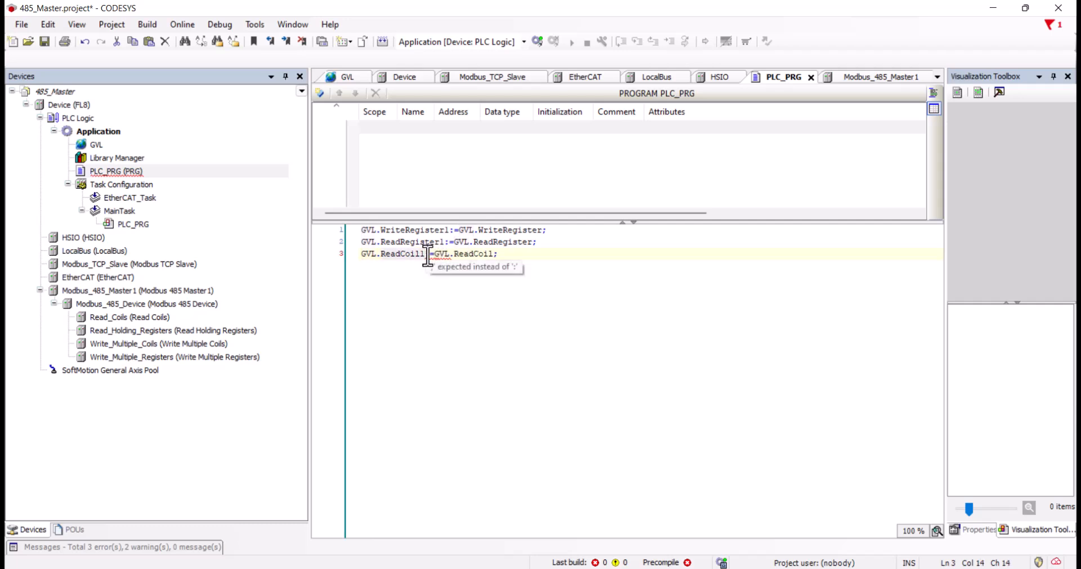
key("BackSpace")
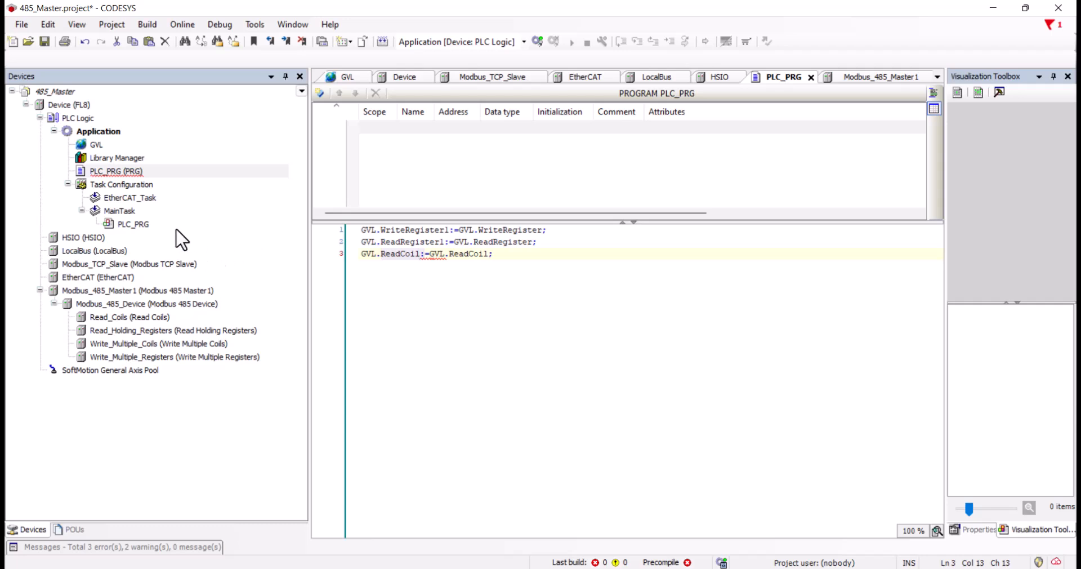
double_click(126, 146)
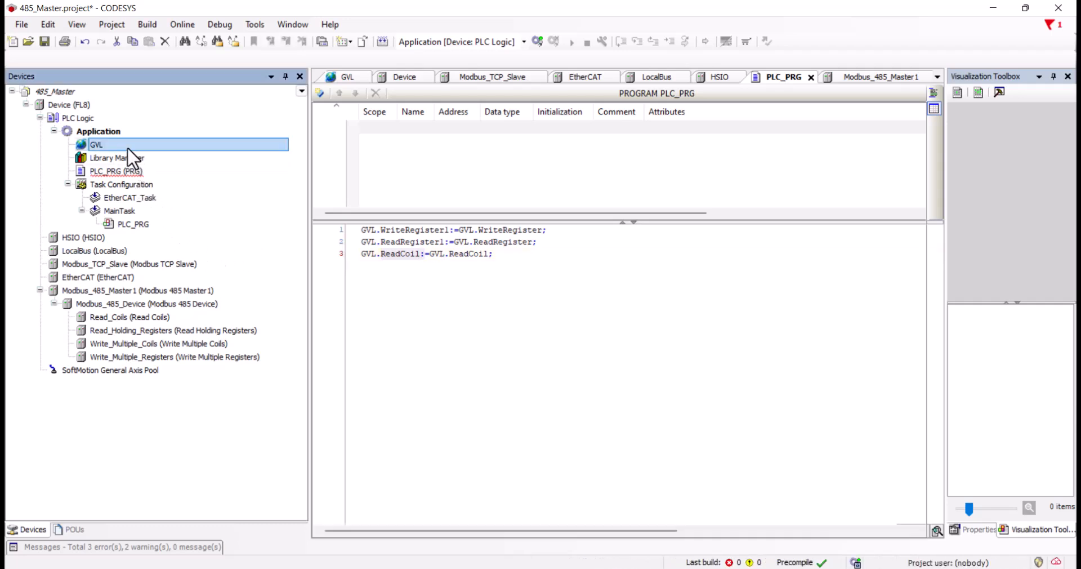
left_click(452, 221)
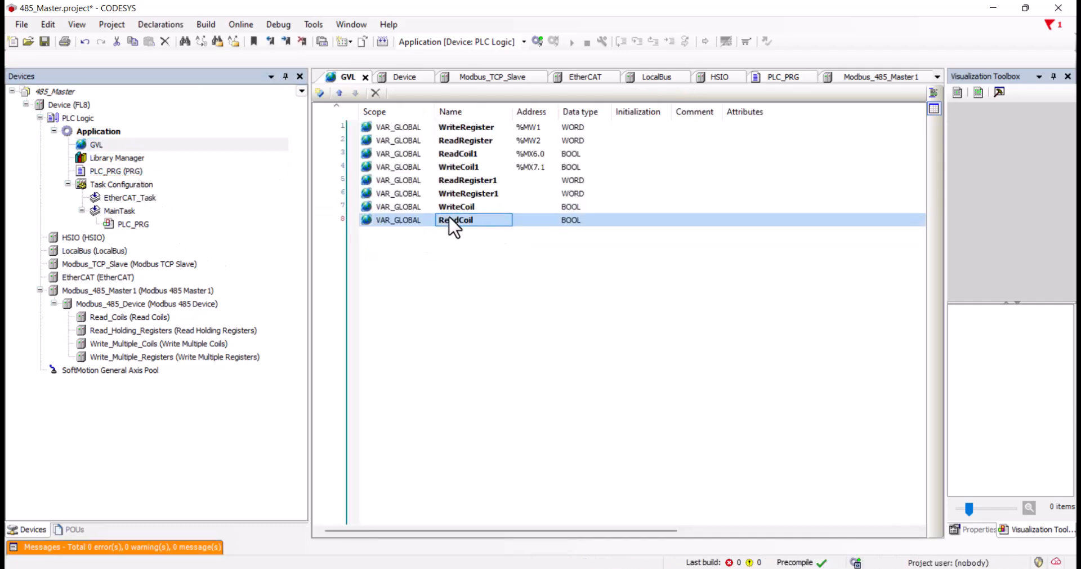
Step: Check the WriteCoil variable in the GVL and begin line 4 of PLC_PRG with GVL.WriteCoil
left_click(477, 206)
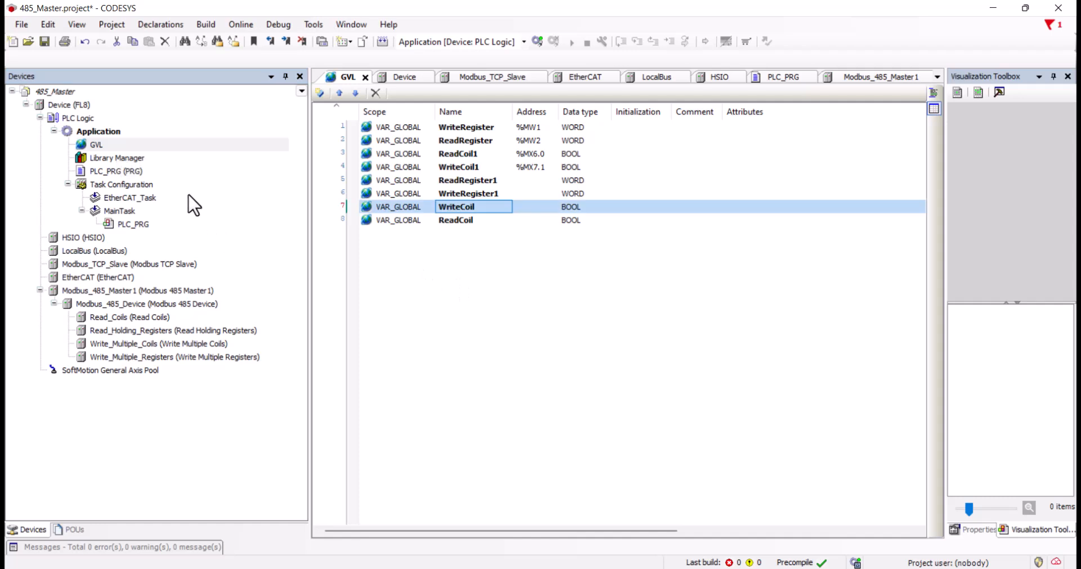
double_click(129, 172)
left_click(474, 274)
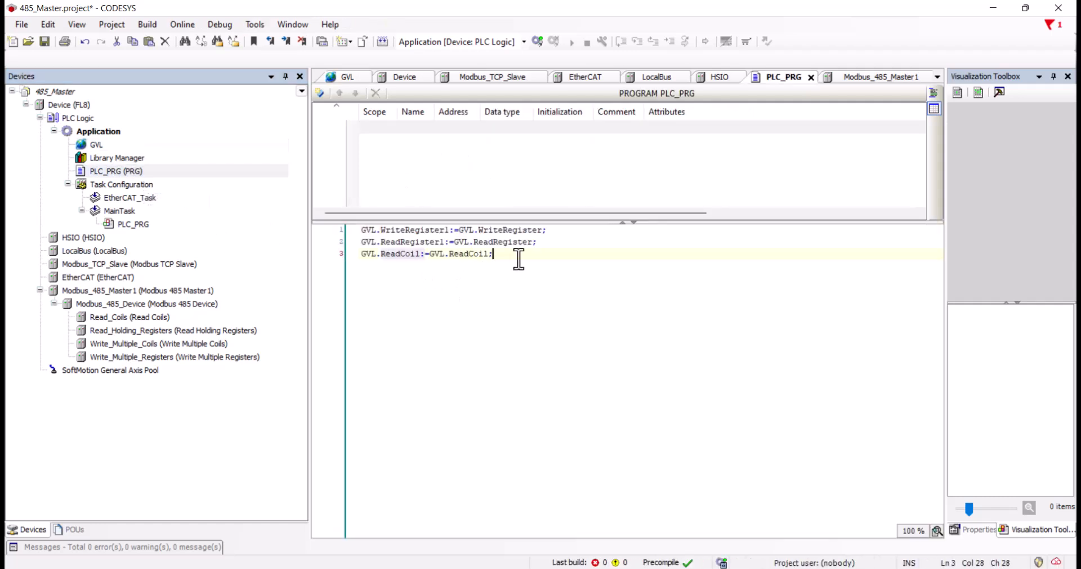
type("write")
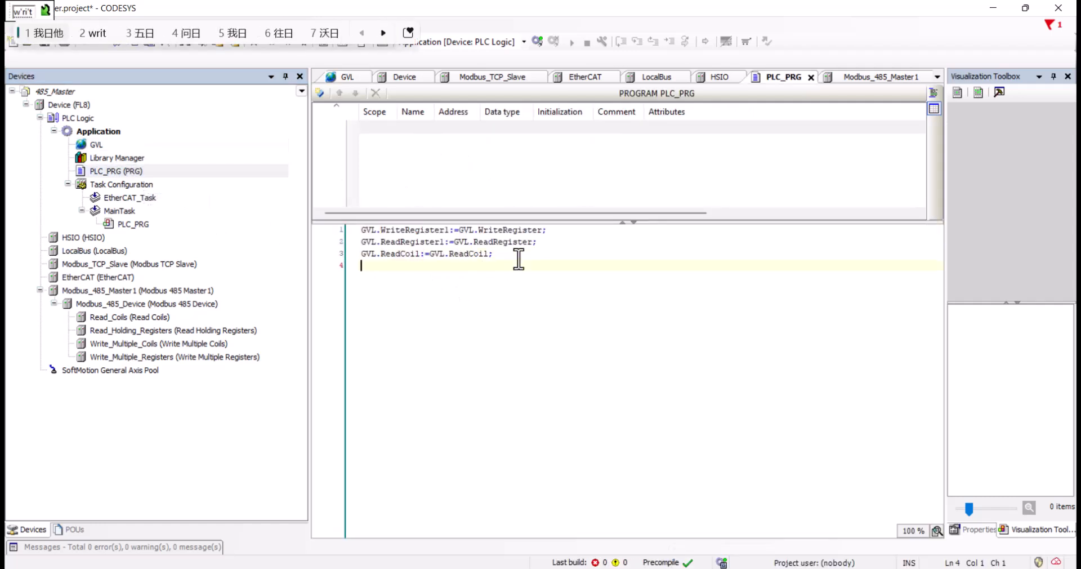
key("Return")
key("Down")
key("Down")
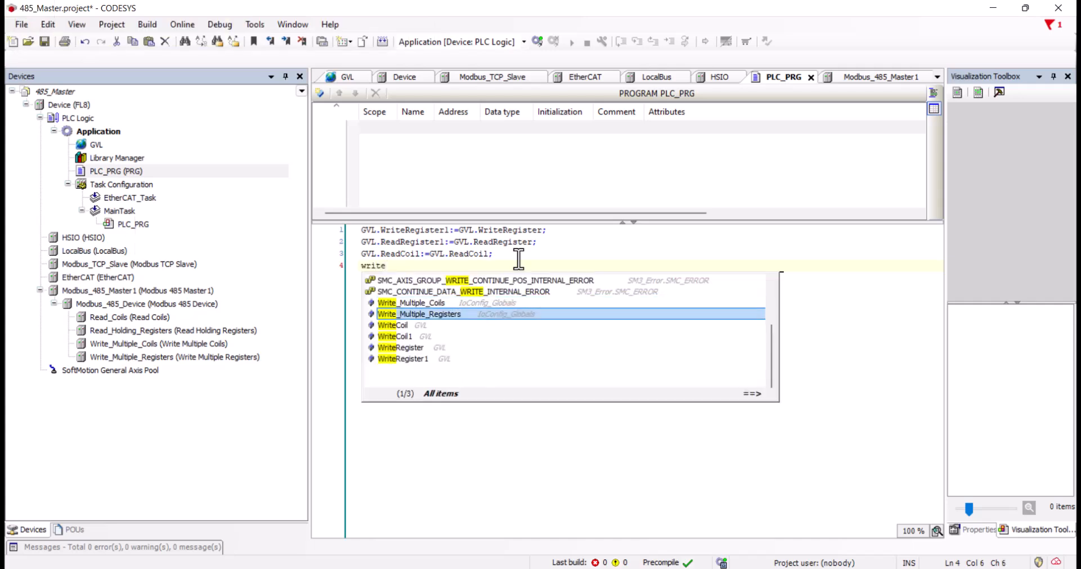
key("Return")
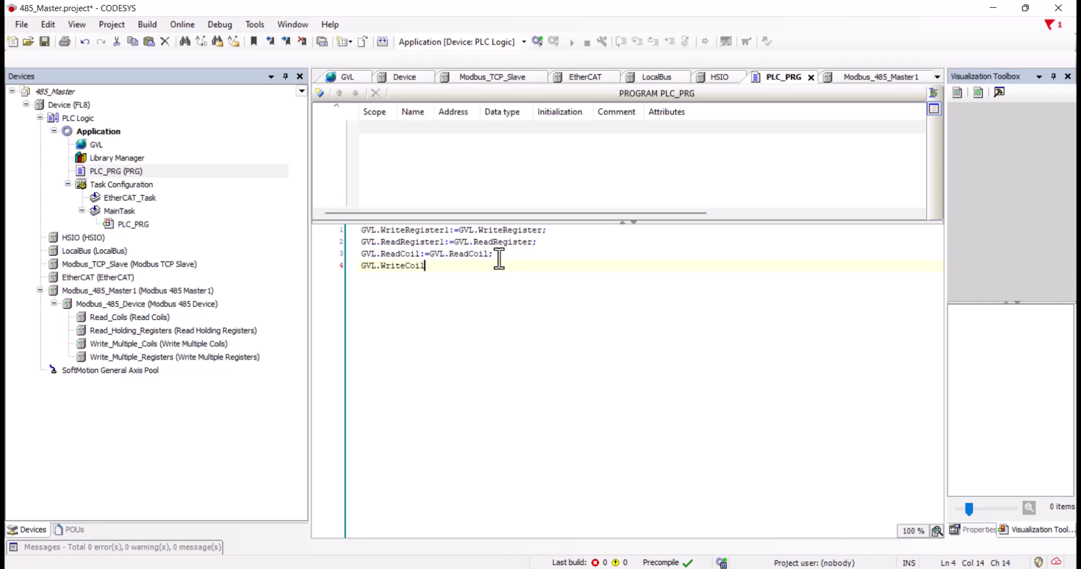
Step: Change the source variable on line 3 of PLC_PRG to GVL.ReadCoil1
left_click(492, 257)
type("1")
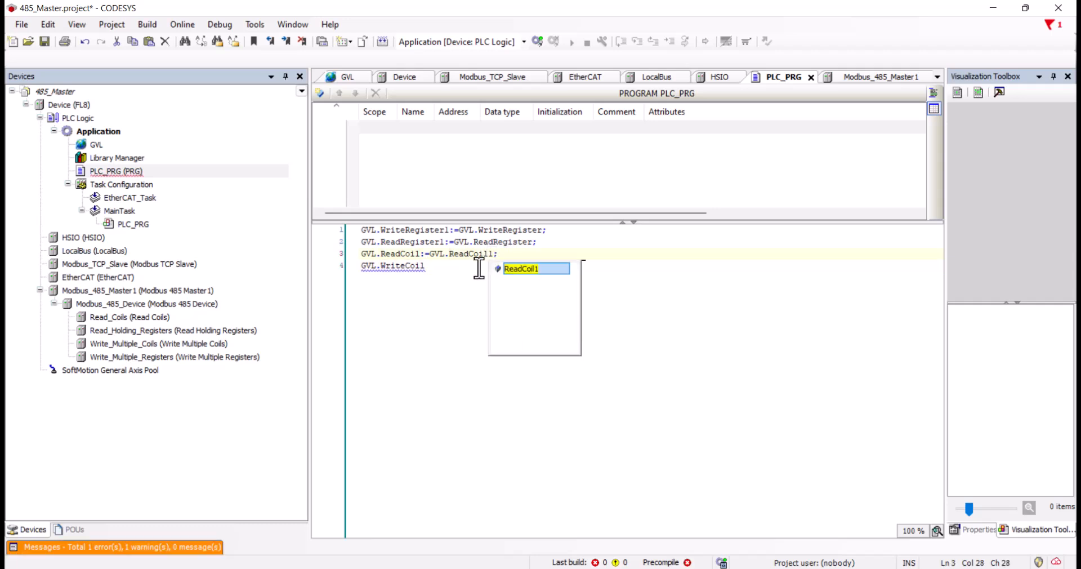
key("Escape")
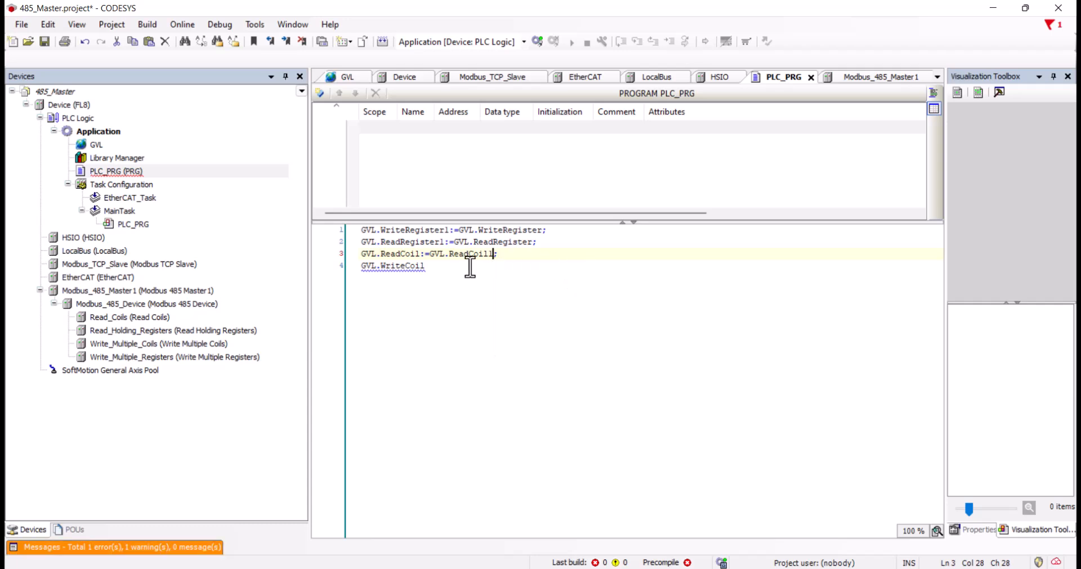
Step: Complete line 4 of PLC_PRG as GVL.WriteCoil:=GVL.WriteCoil1;, choosing the source coil from the GVL variables
left_click(460, 268)
type(":=")
type("write")
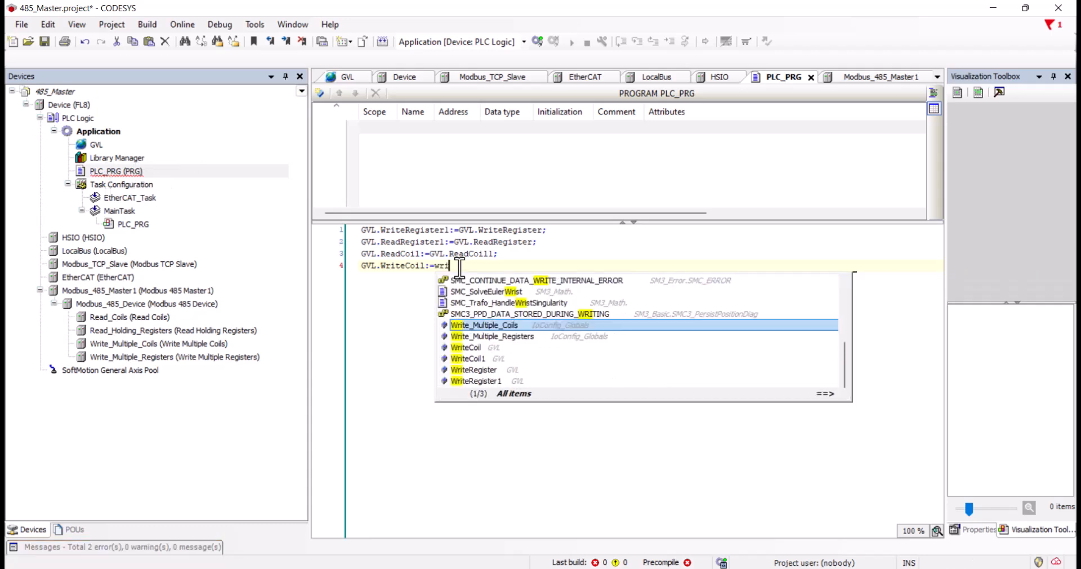
key("Down")
key("Down")
key("Down")
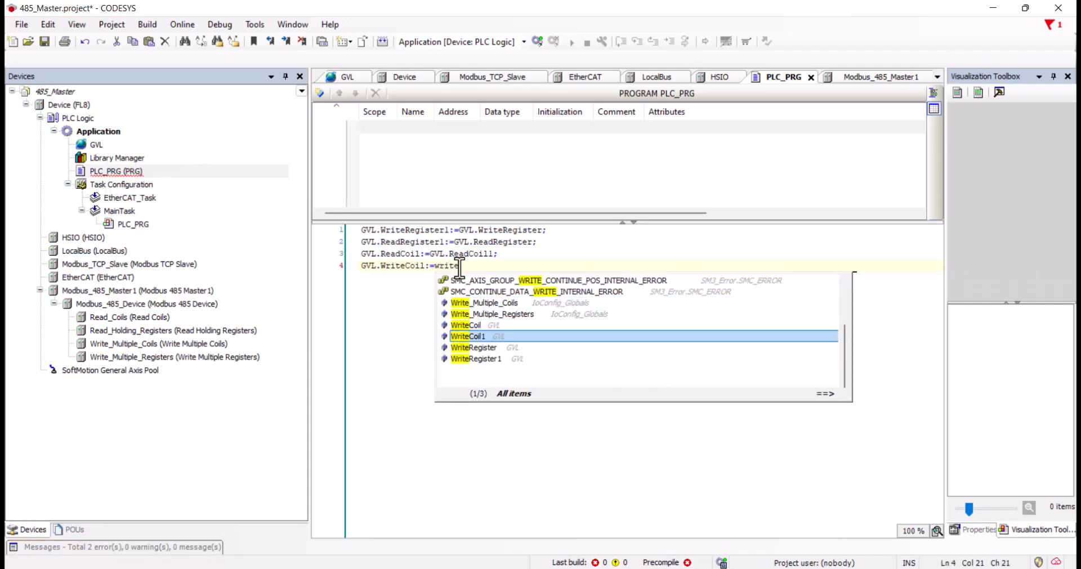
key("Return")
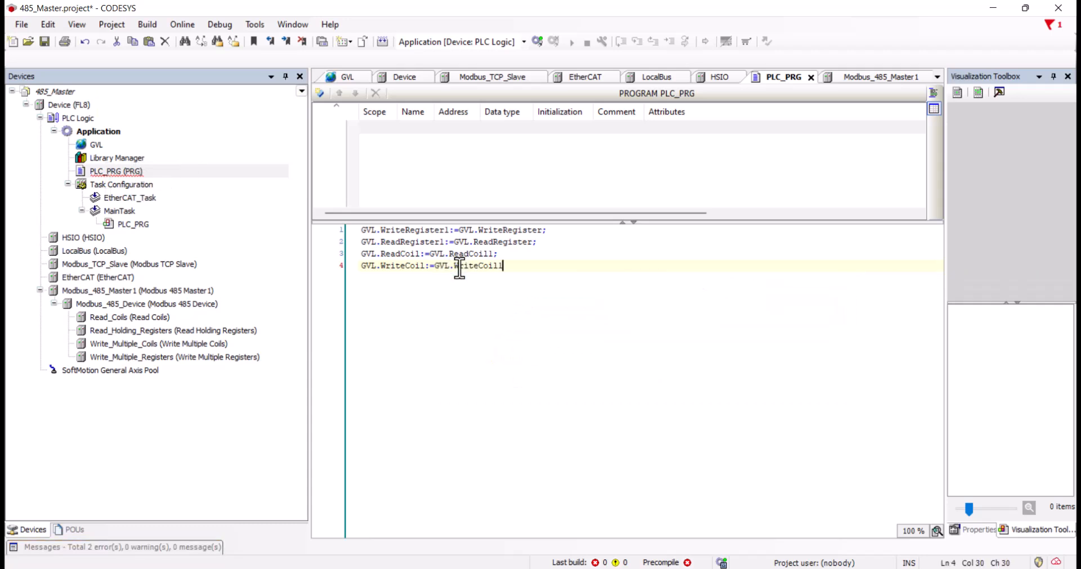
type(";")
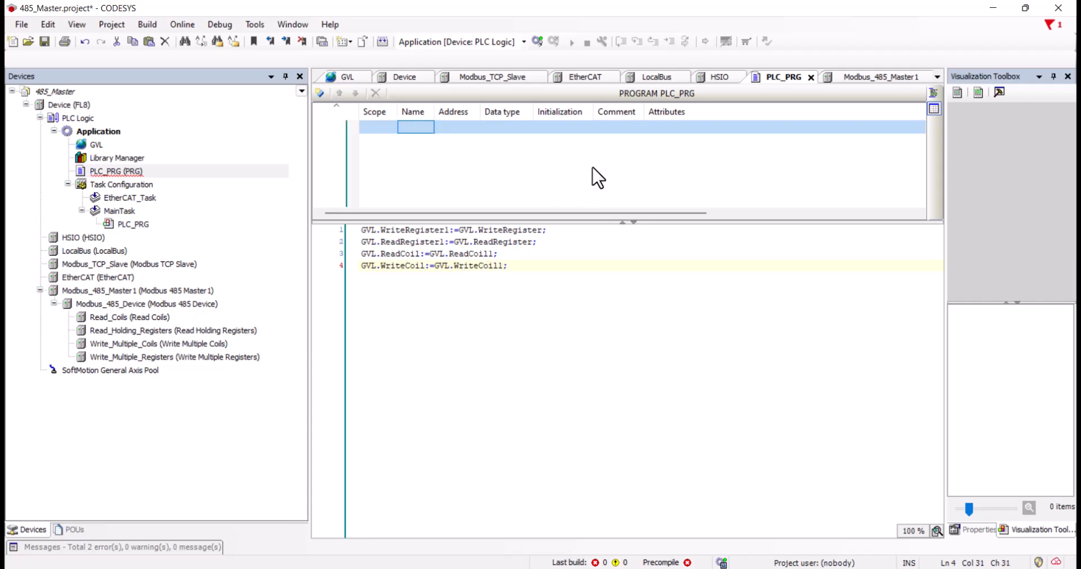
Step: Log in to the PLC with download, updating the boot application, and start the application
left_click(538, 41)
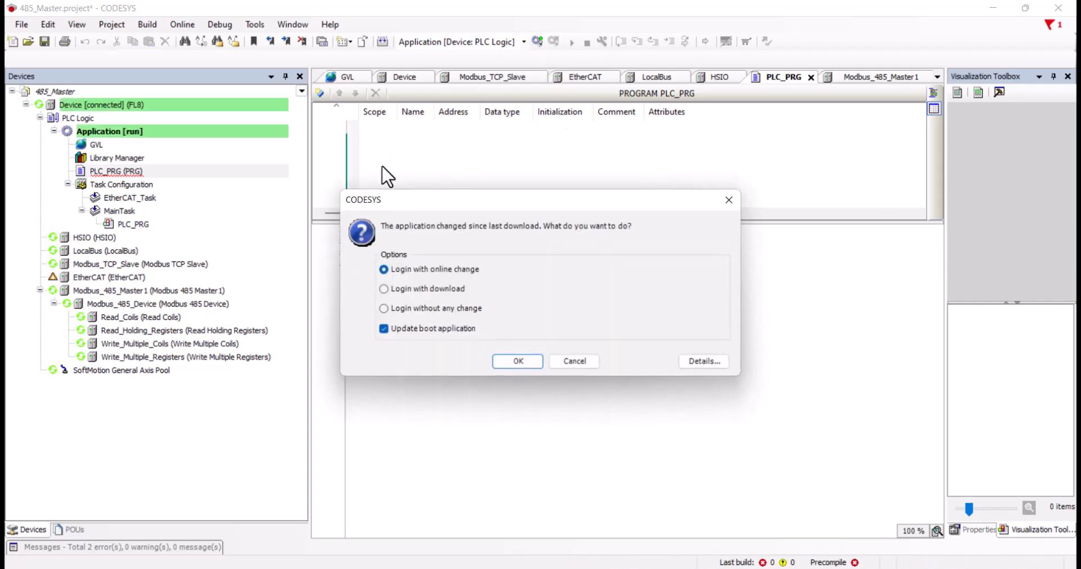
left_click(409, 288)
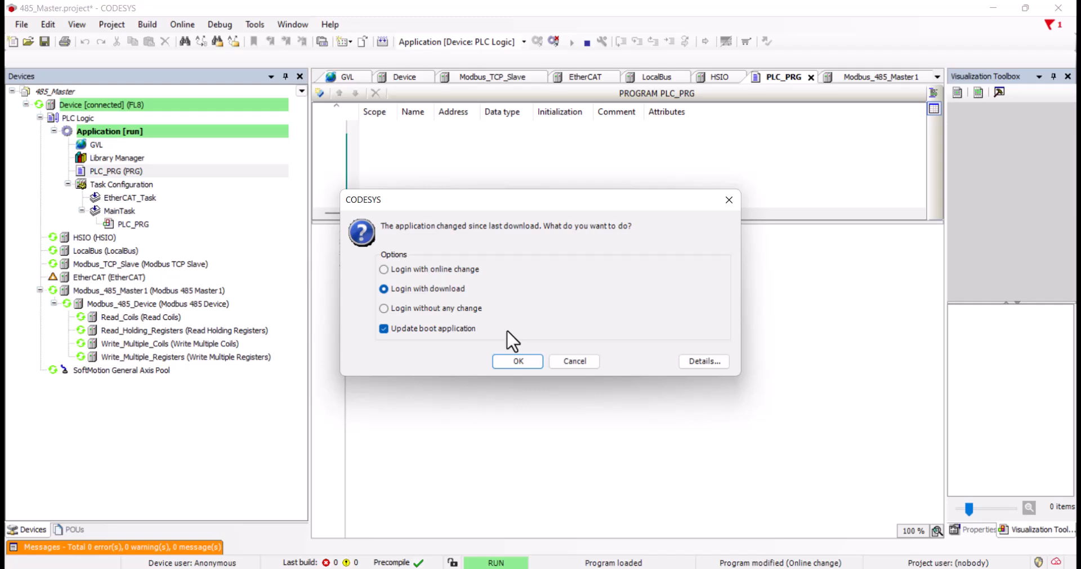
left_click(516, 361)
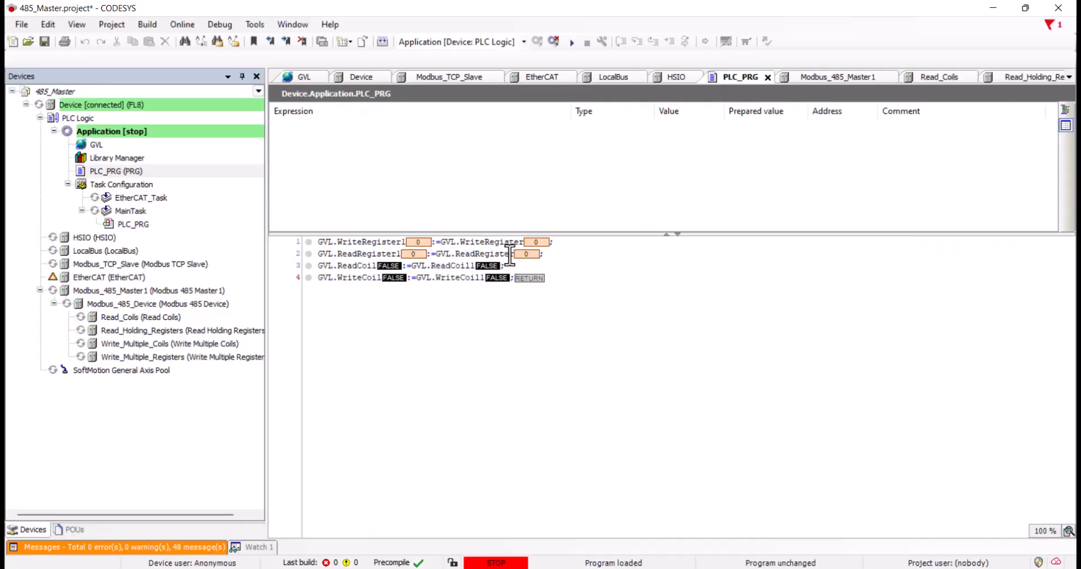
left_click(569, 43)
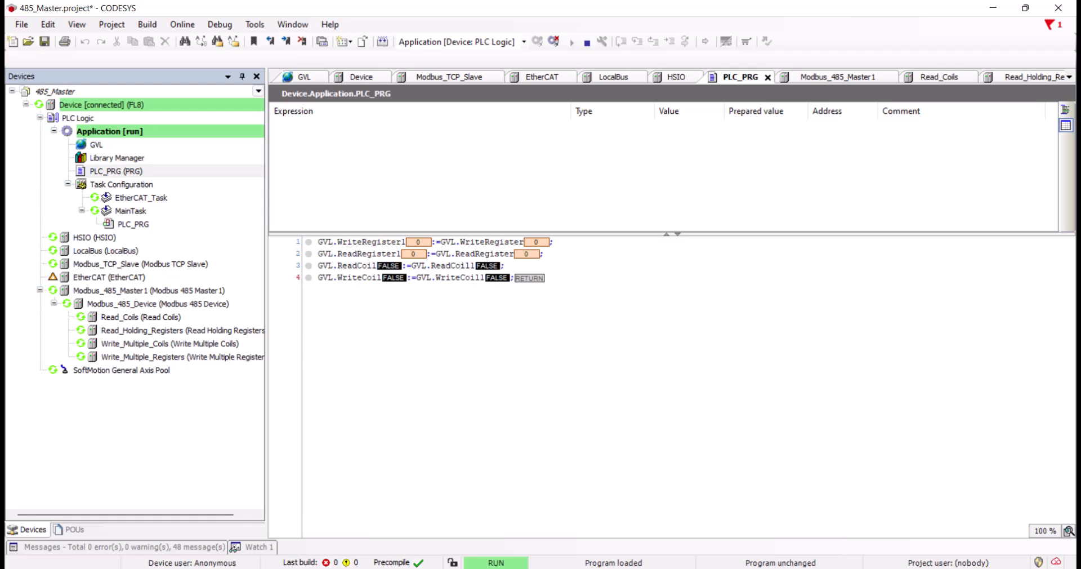
Step: Switch to VNC Viewer and connect to the HMI at 192.168.2.200, accepting the unencrypted connection
key("alt+Tab")
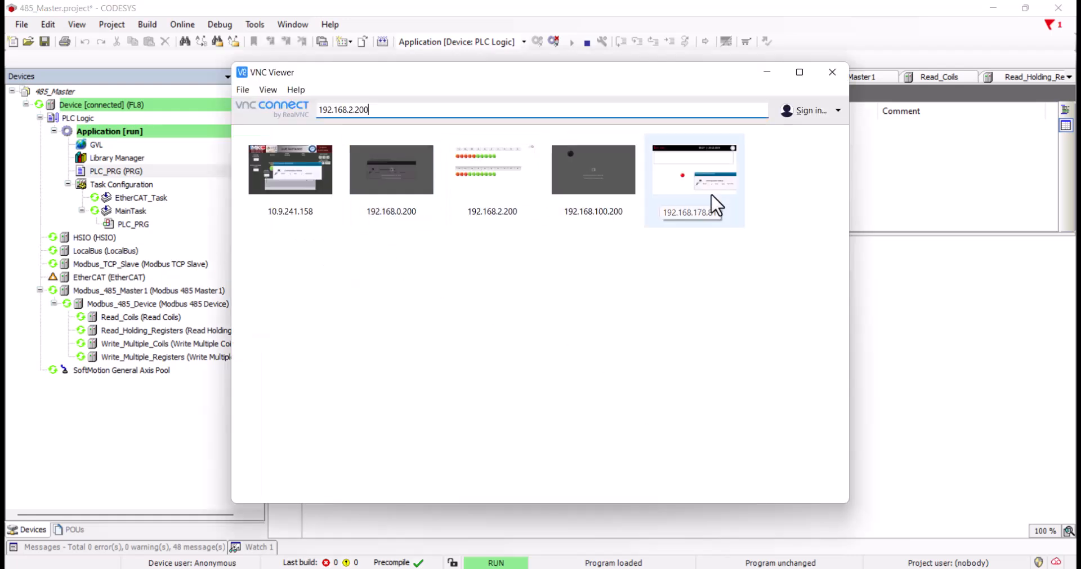
double_click(479, 193)
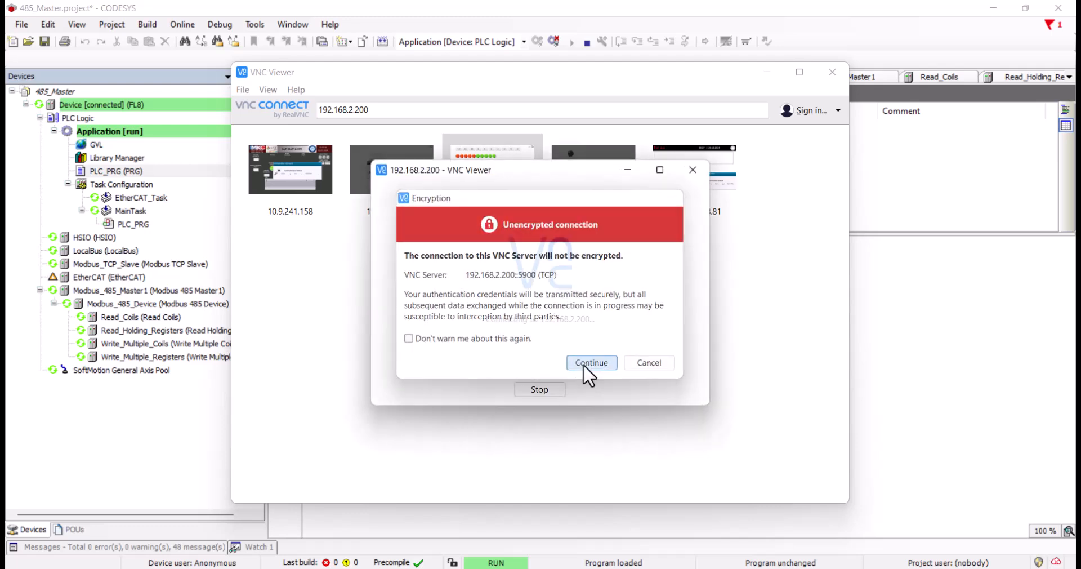
left_click(585, 364)
left_click(565, 335)
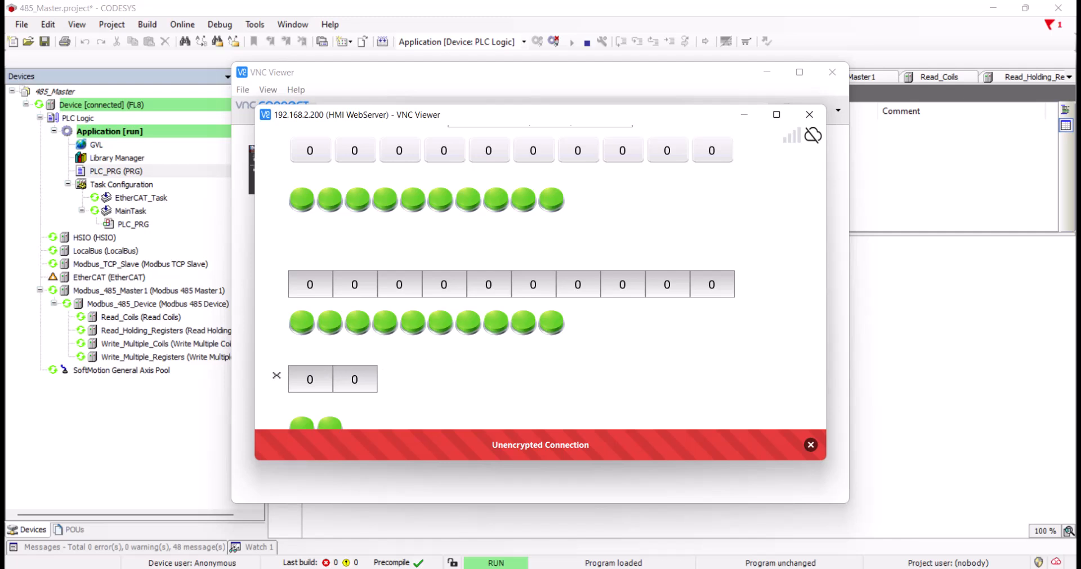
Step: Set the first register of the HMI's two-register row to 45 and check the online values in PLC_PRG and the GVL
left_click(306, 379)
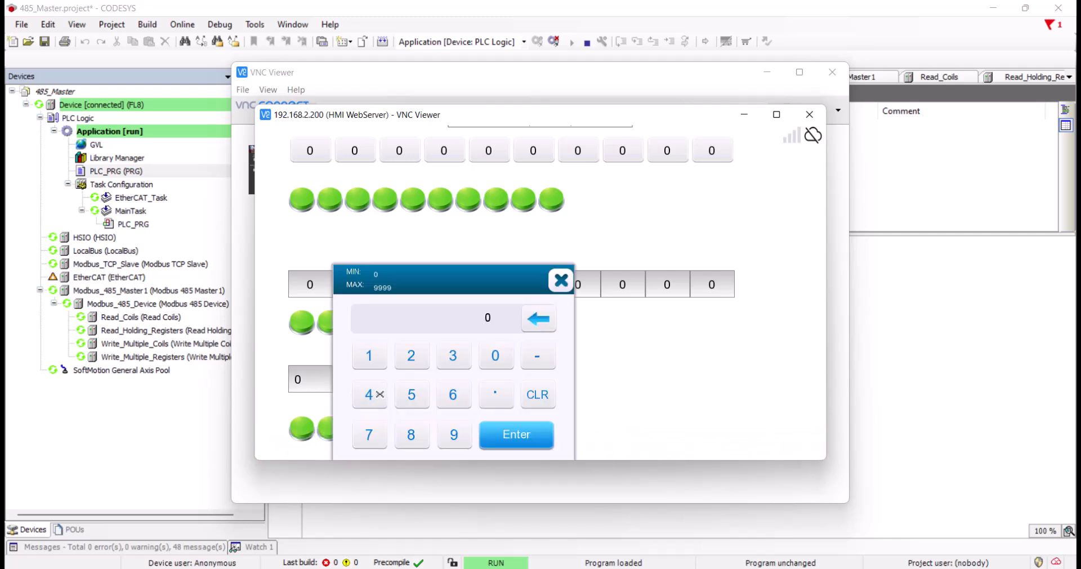
left_click(380, 394)
left_click(411, 395)
left_click(516, 433)
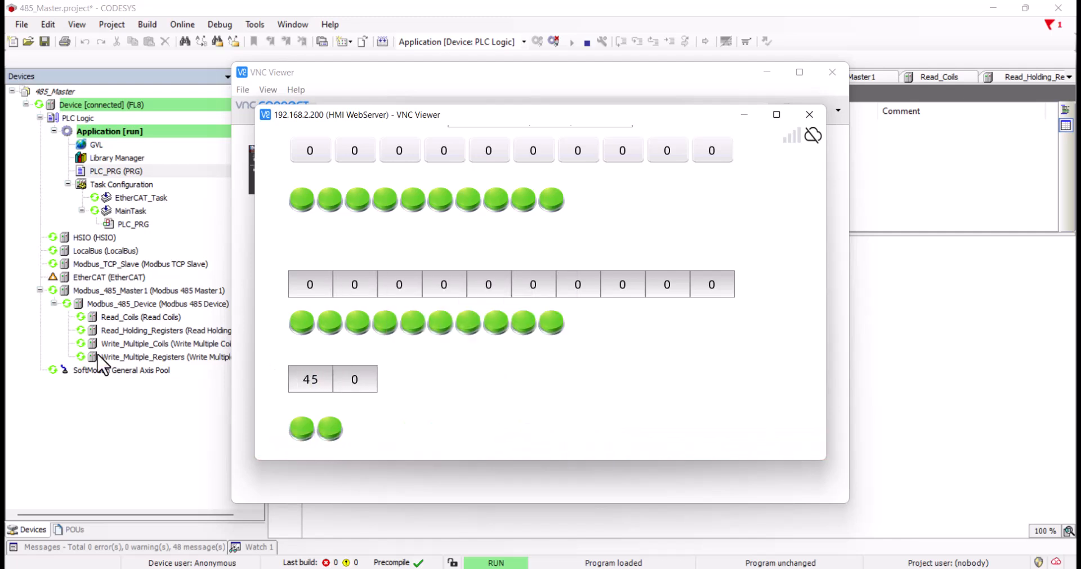
left_click(125, 445)
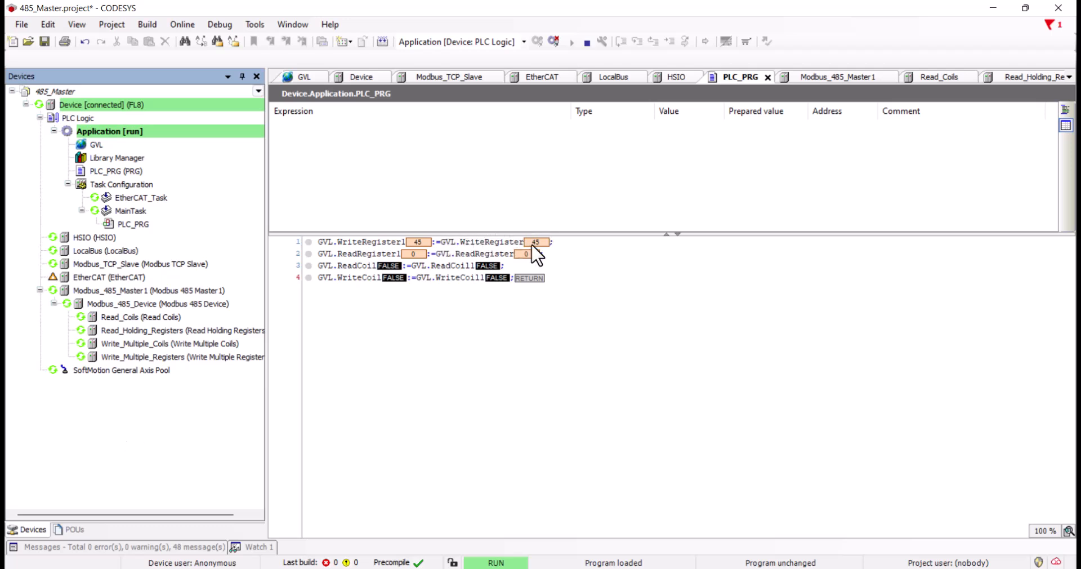
double_click(117, 172)
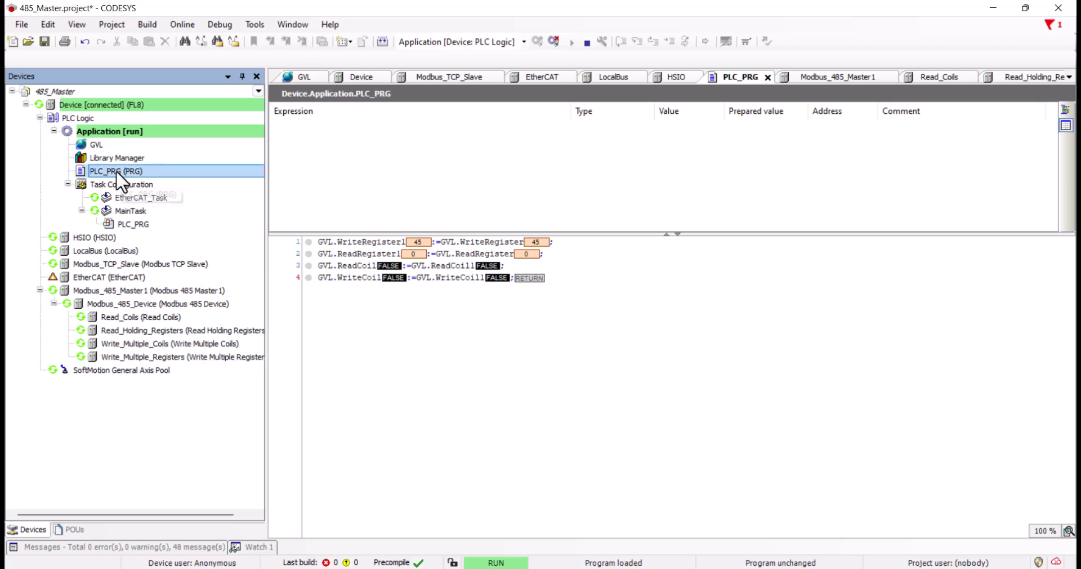
double_click(119, 227)
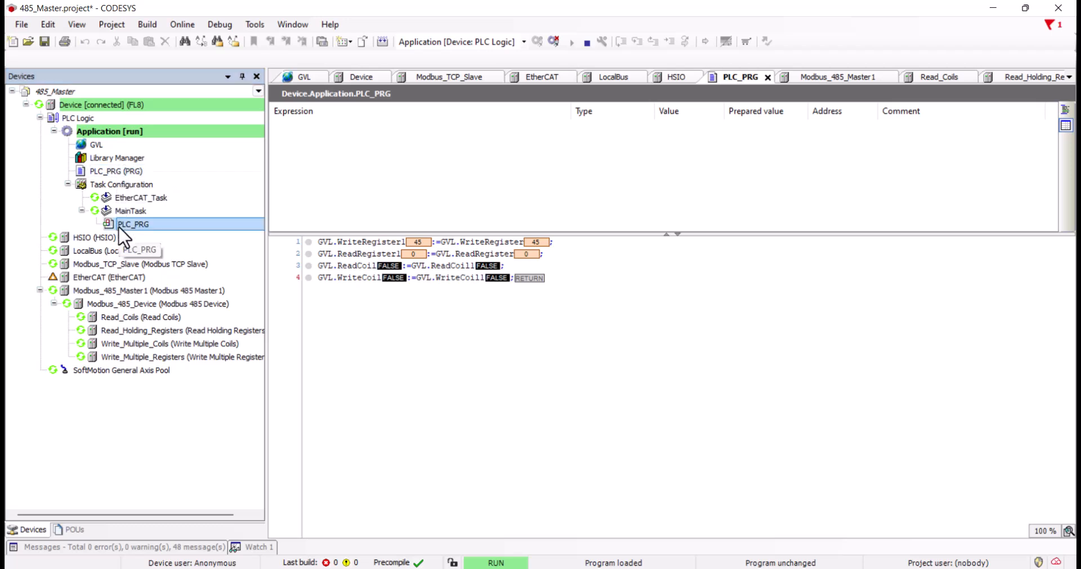
double_click(106, 144)
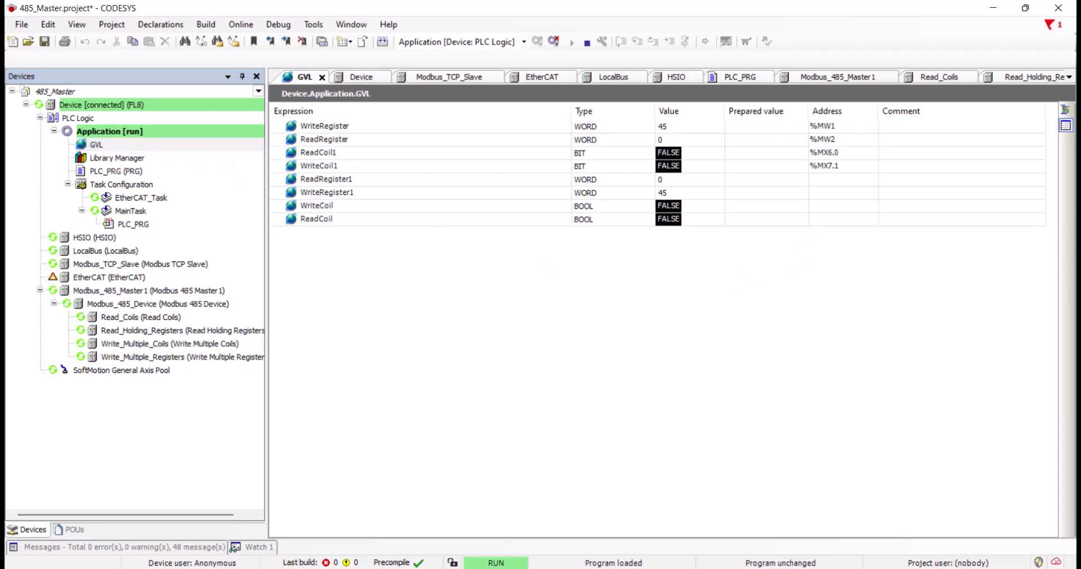
Step: Set the second register of the HMI's two-register row to 15 and move the VNC Viewer window clear of the GVL register values
left_click(797, 567)
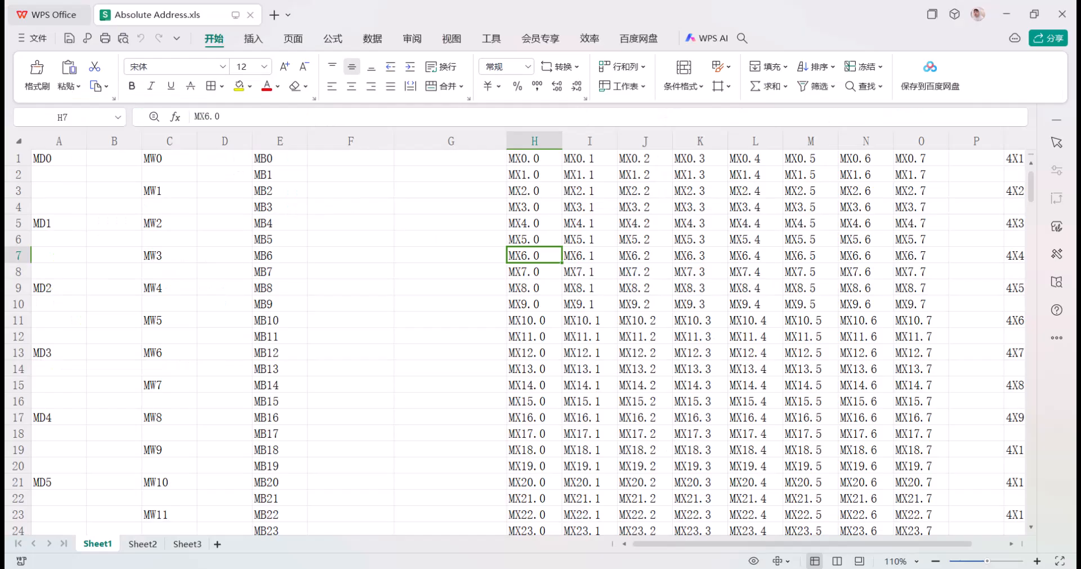
left_click(797, 566)
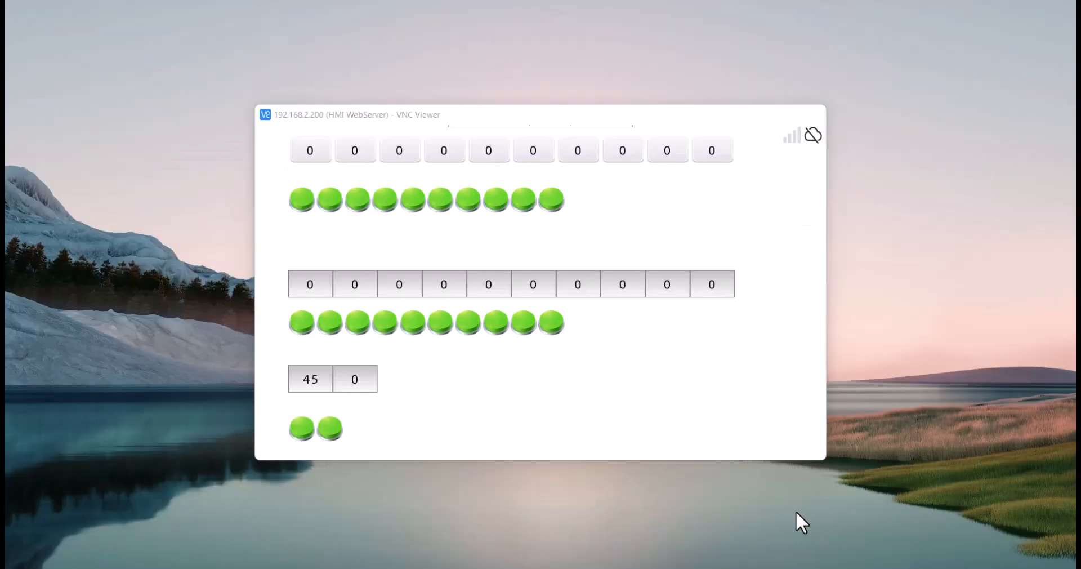
left_click(796, 512)
left_click(356, 385)
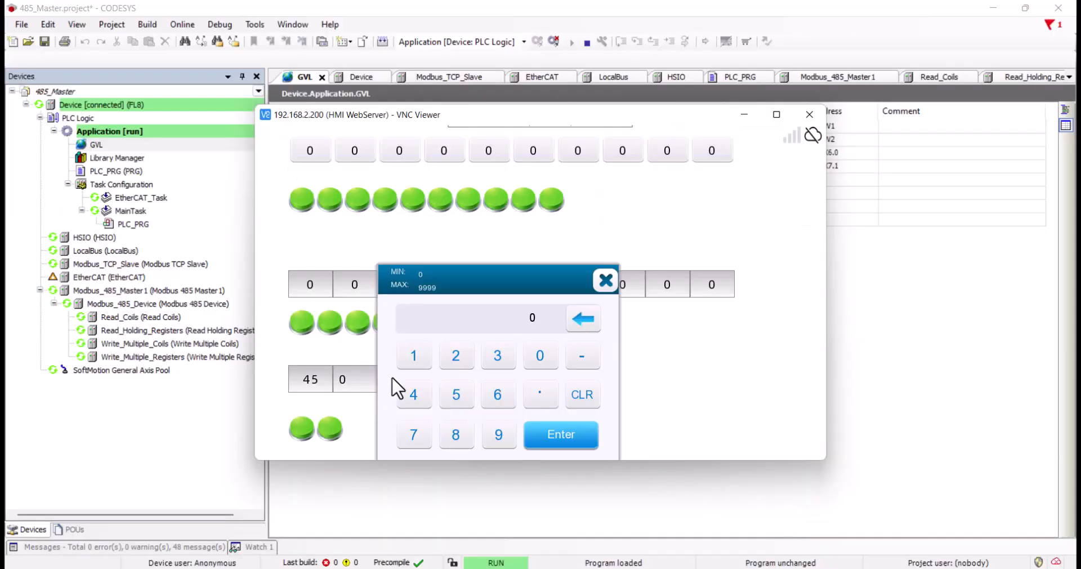
left_click(413, 355)
left_click(563, 436)
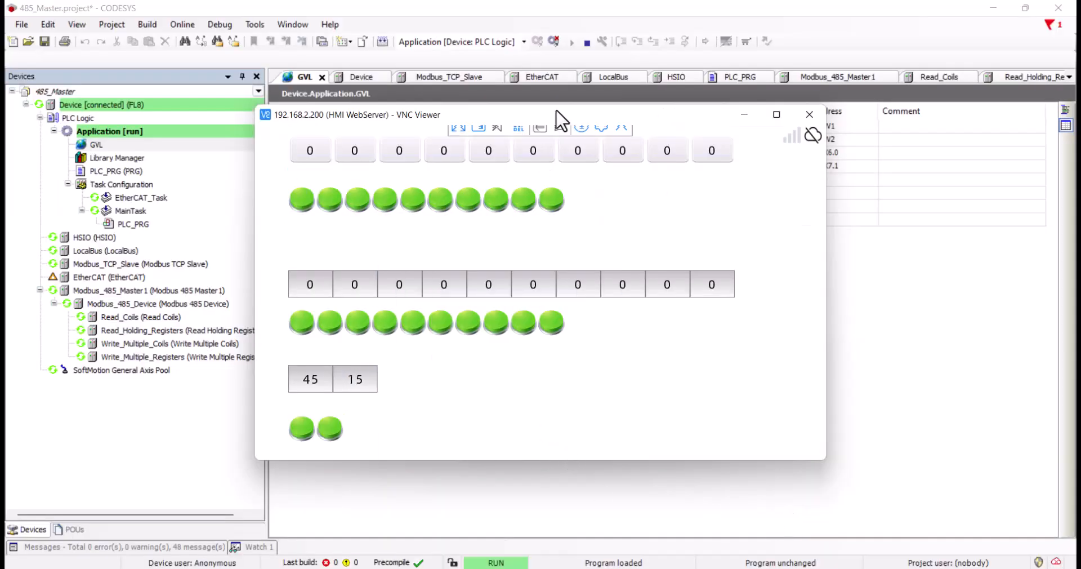
left_click_drag(558, 115, 308, 217)
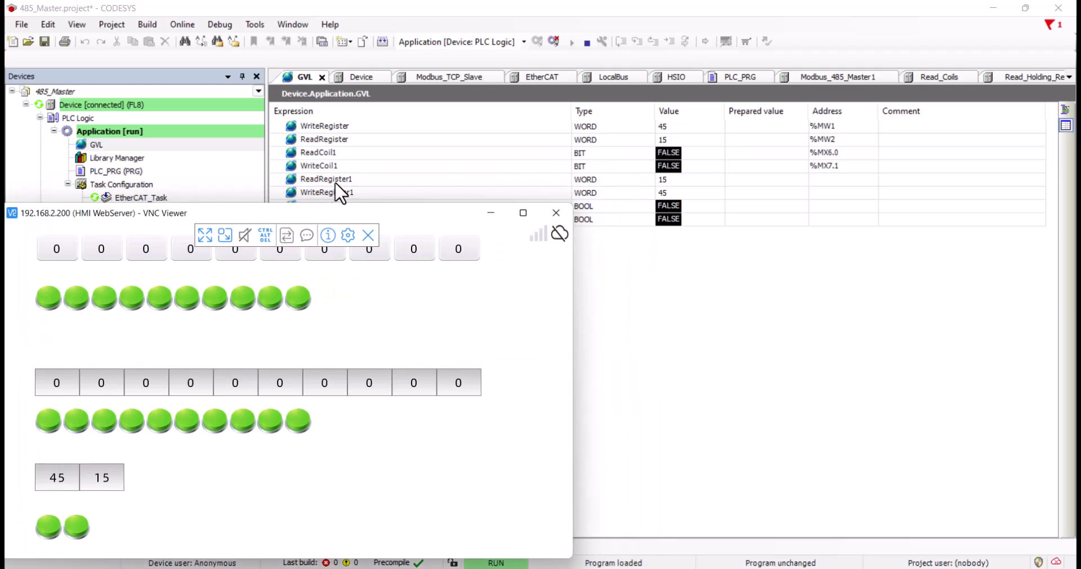
left_click_drag(309, 219, 771, 231)
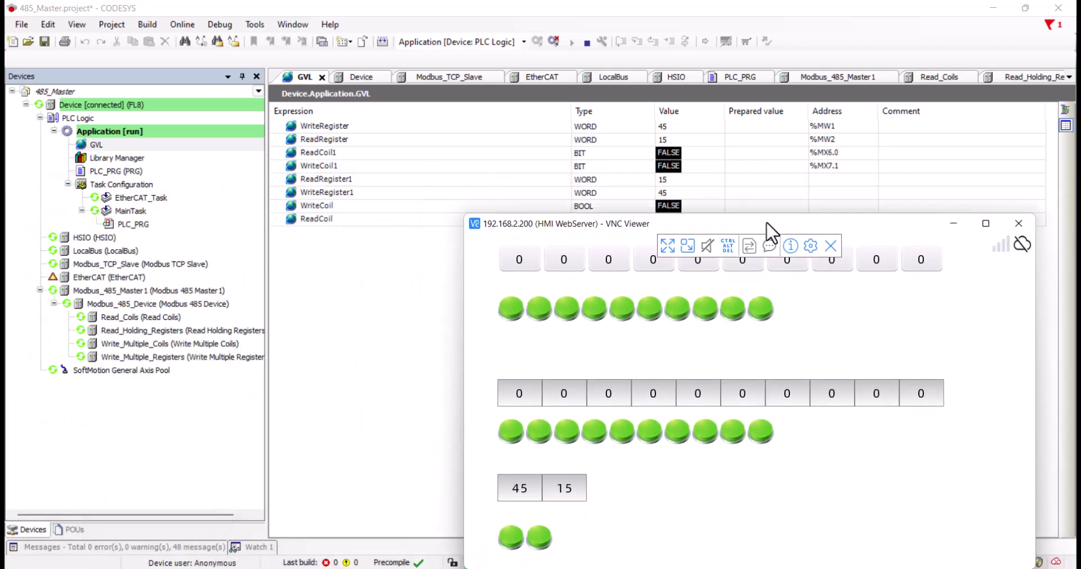
Step: Toggle the HMI's two lowest coil buttons on and off while checking the coil values in the GVL
left_click(507, 537)
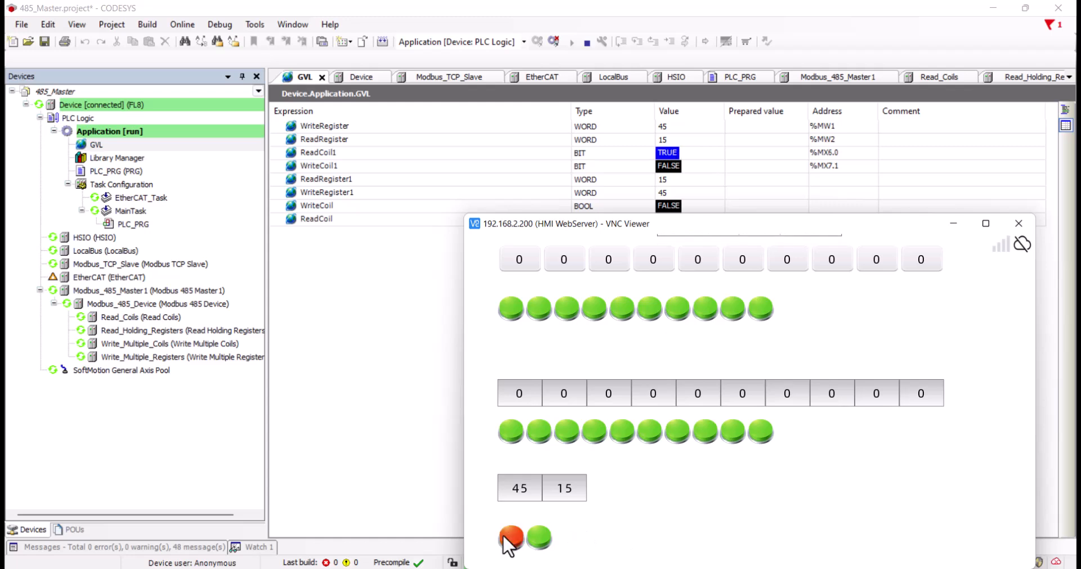
left_click(541, 540)
left_click(544, 542)
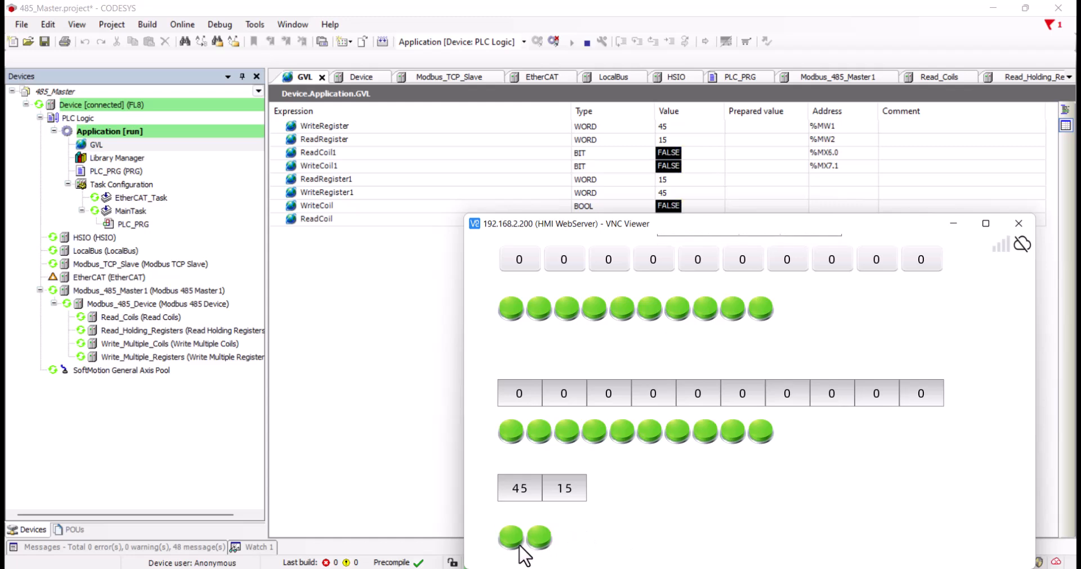
left_click(513, 541)
left_click(543, 541)
left_click(510, 542)
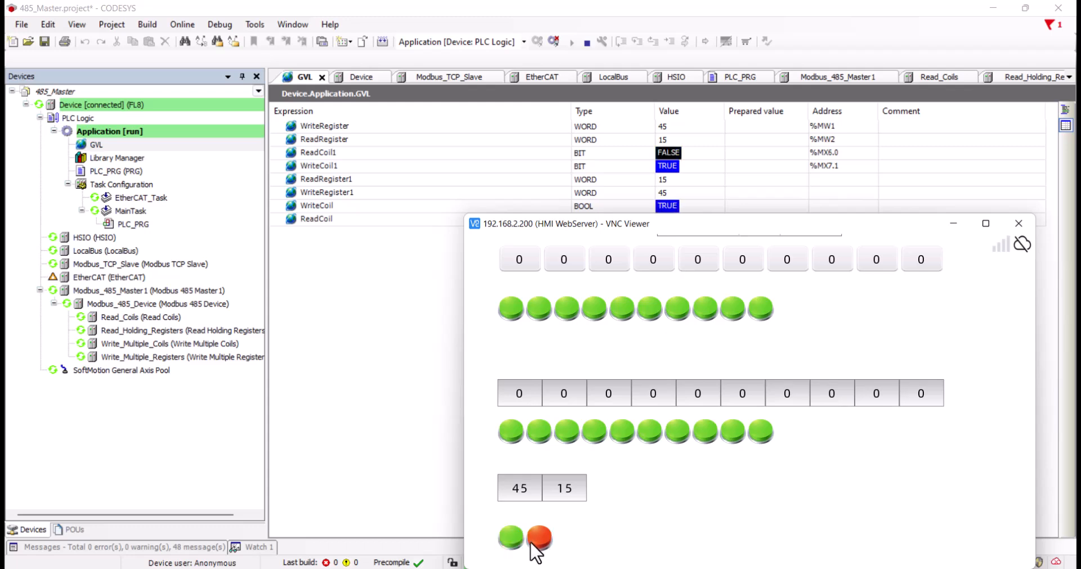
left_click(541, 524)
mouse_move(679, 221)
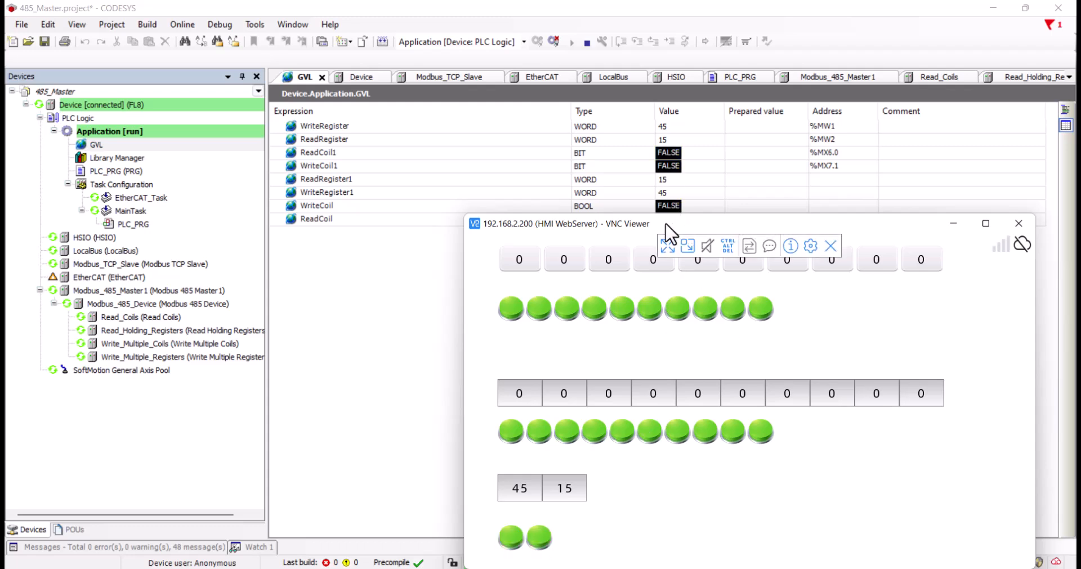
left_click_drag(682, 227, 491, 195)
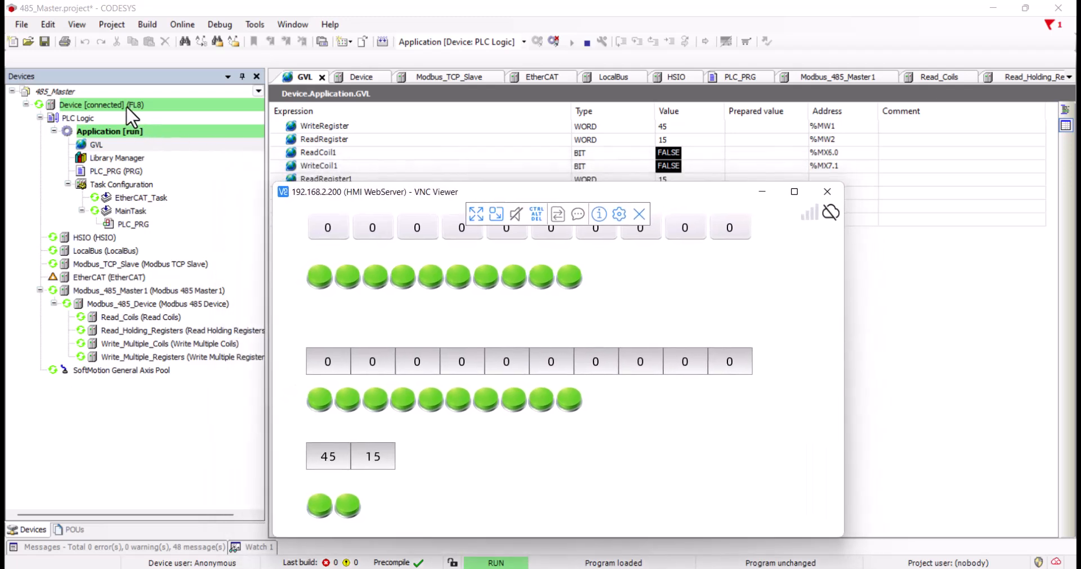
Step: Close the VNC Viewer session to the HMI and log out of the PLC application in CODESYS
left_click_drag(463, 193, 460, 249)
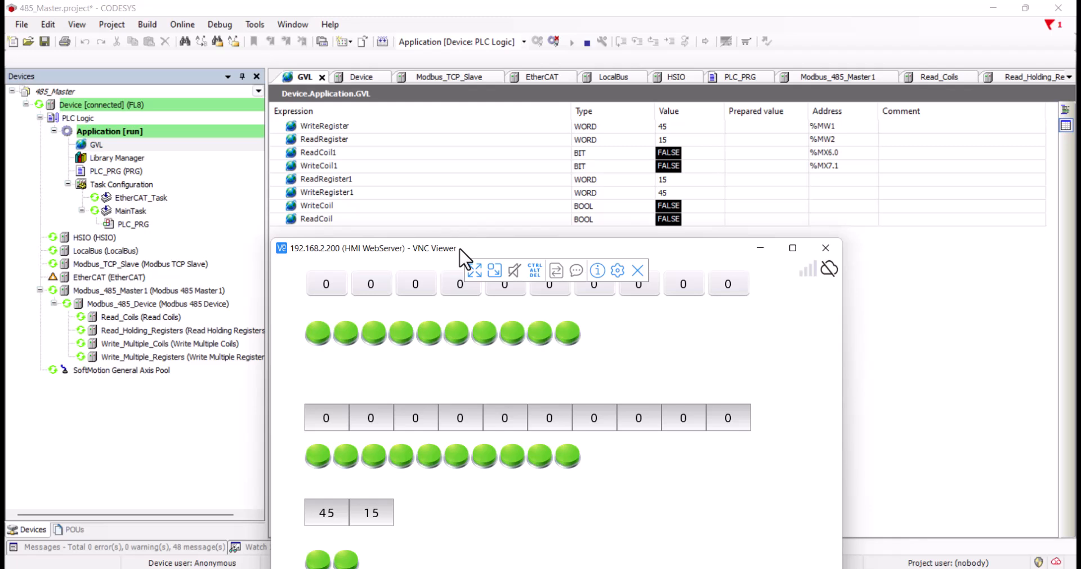
left_click_drag(459, 249, 489, 197)
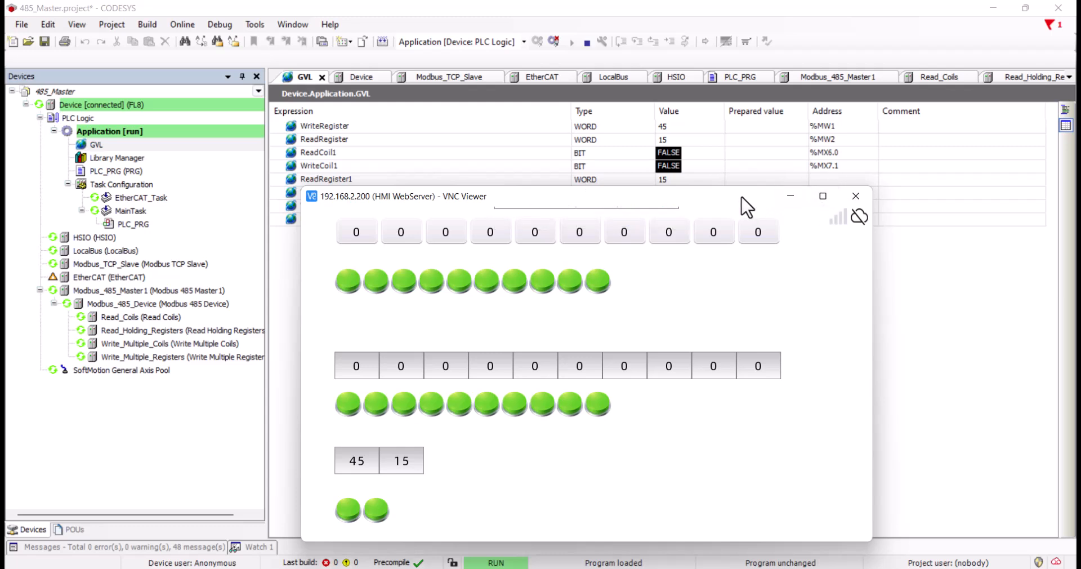
left_click(858, 196)
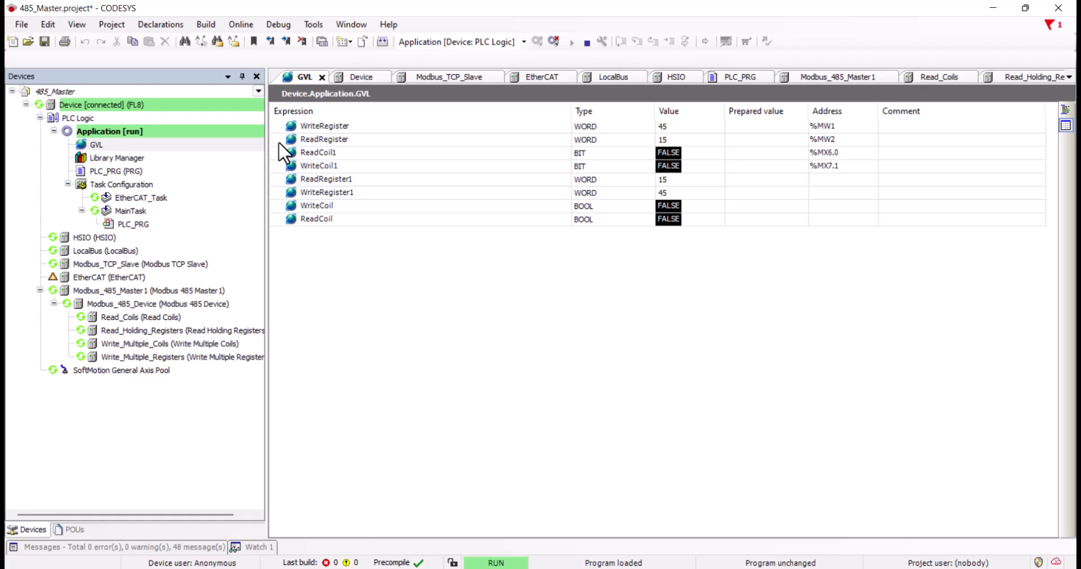
left_click(554, 41)
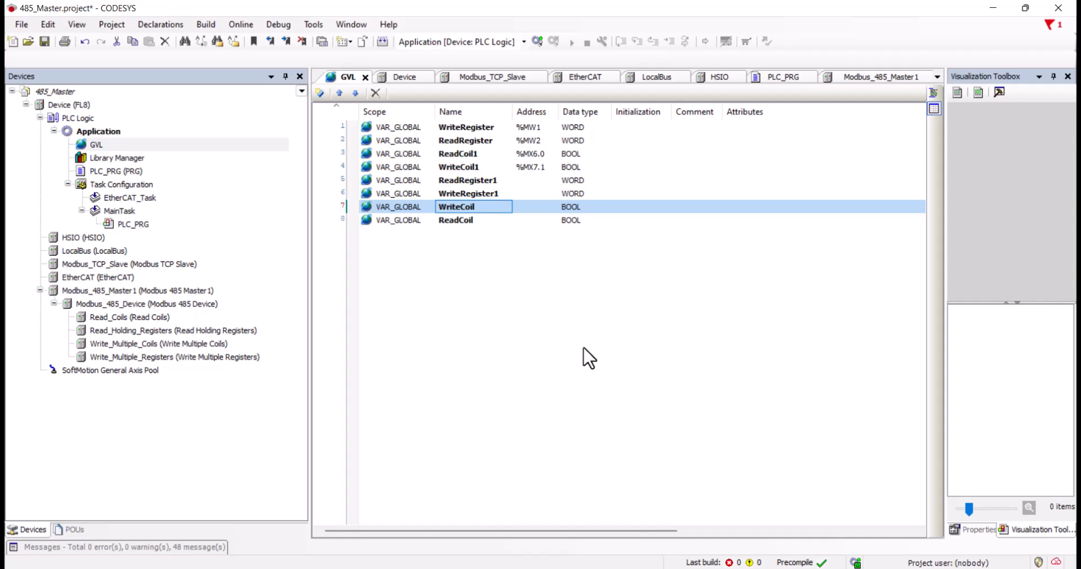
Step: Add a Symbol Configuration object to the Application, keeping its default name and the Optimized Layout
right_click(85, 130)
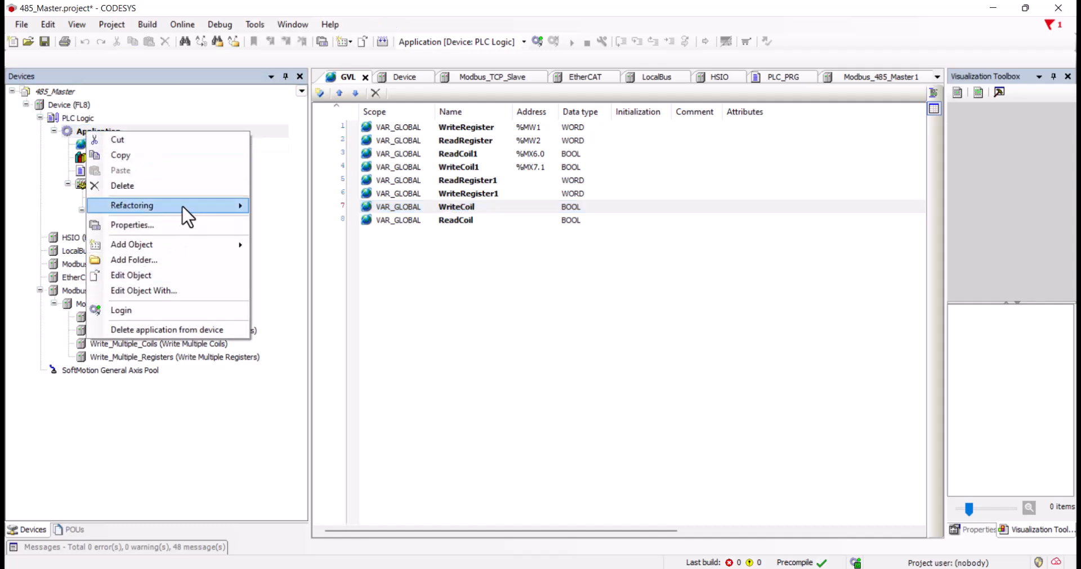
mouse_move(172, 246)
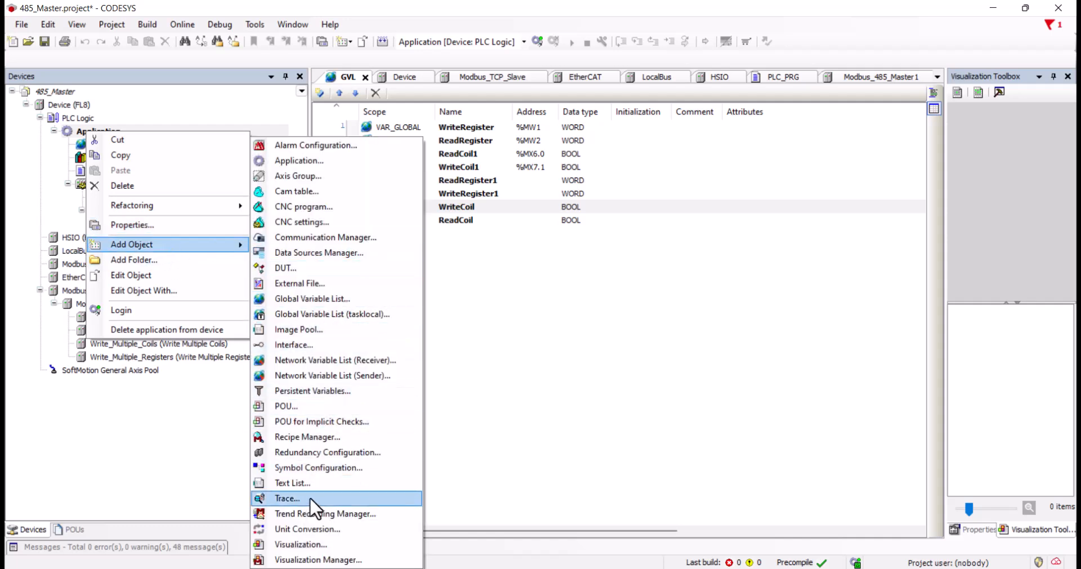
left_click(334, 469)
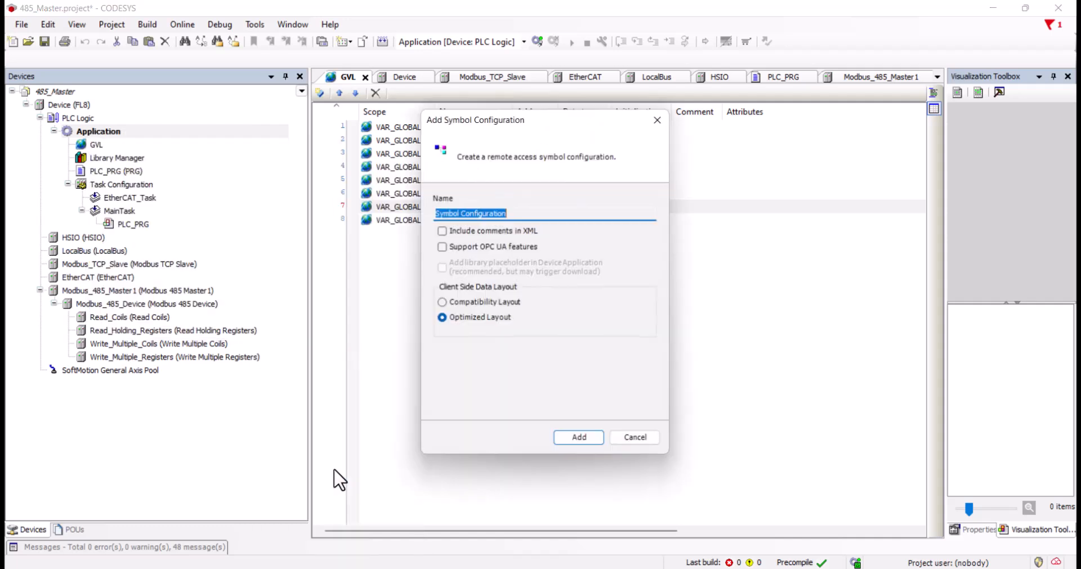
left_click(589, 441)
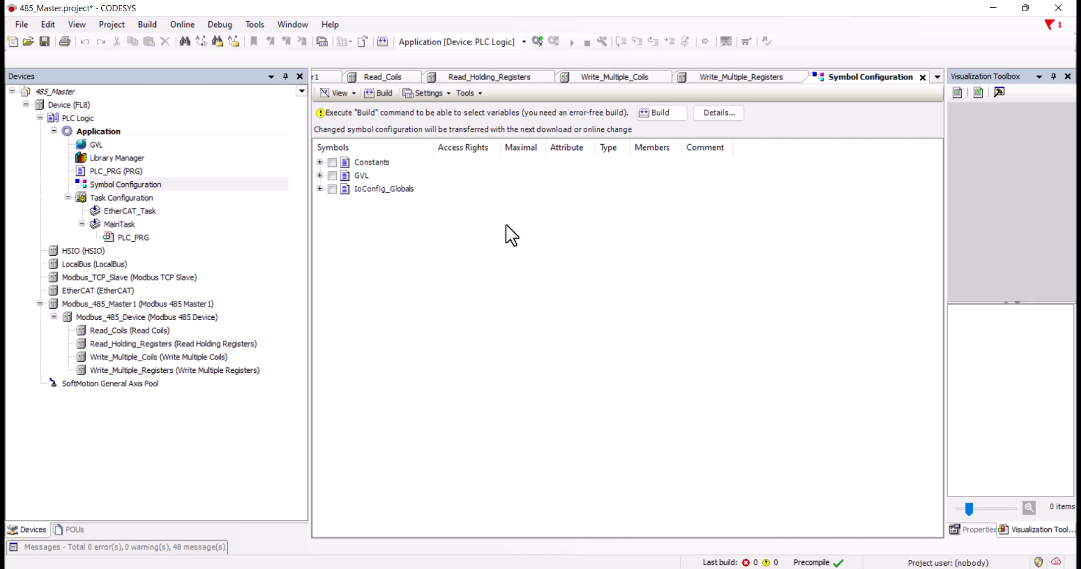
Step: Examine the variables listed under GVL and IoConfig_Globals in the symbol configuration and try to select GVL
left_click(320, 175)
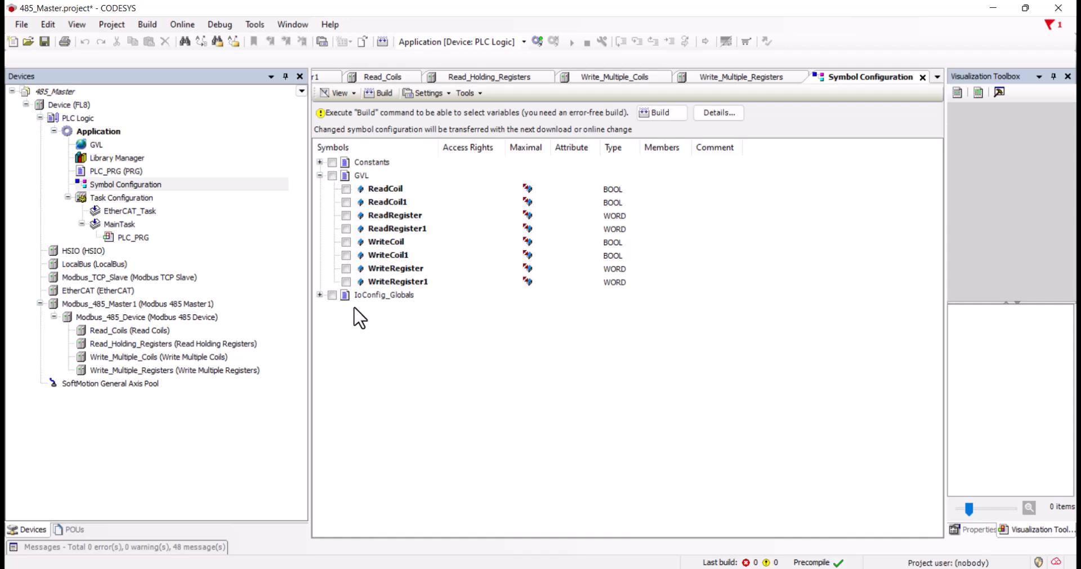
left_click(319, 295)
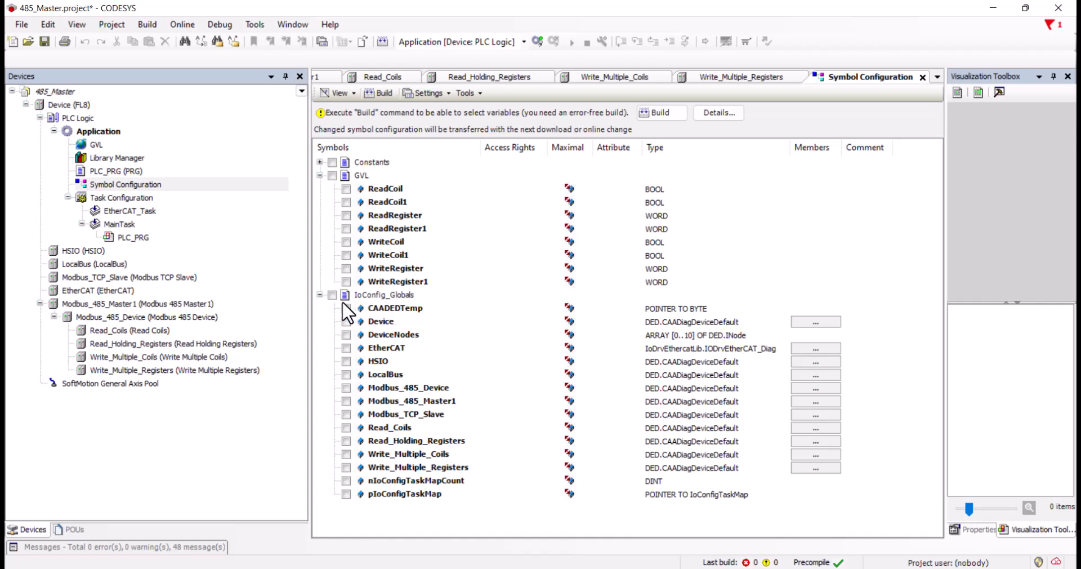
left_click(319, 294)
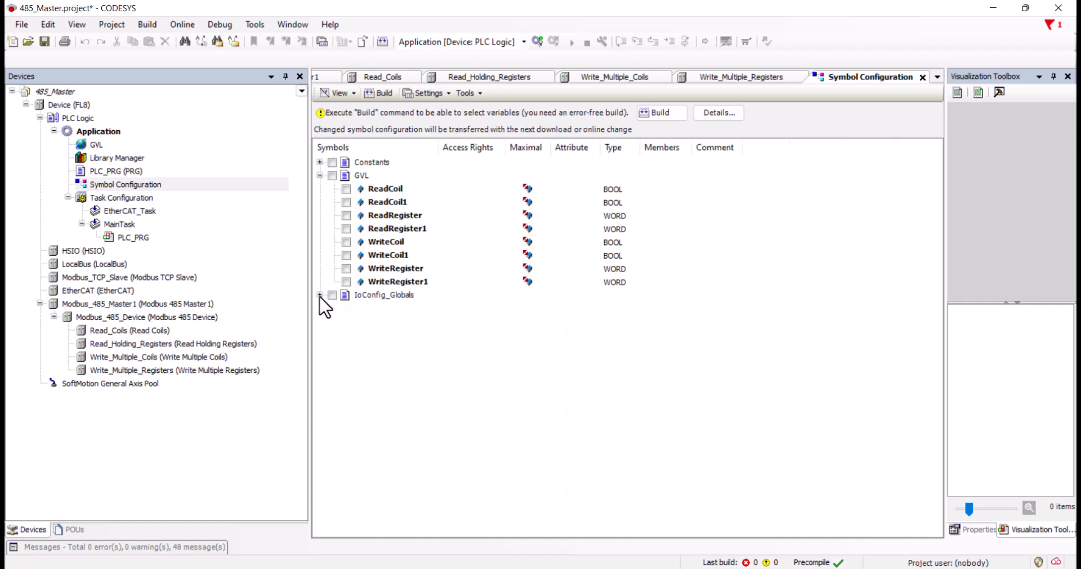
left_click(332, 177)
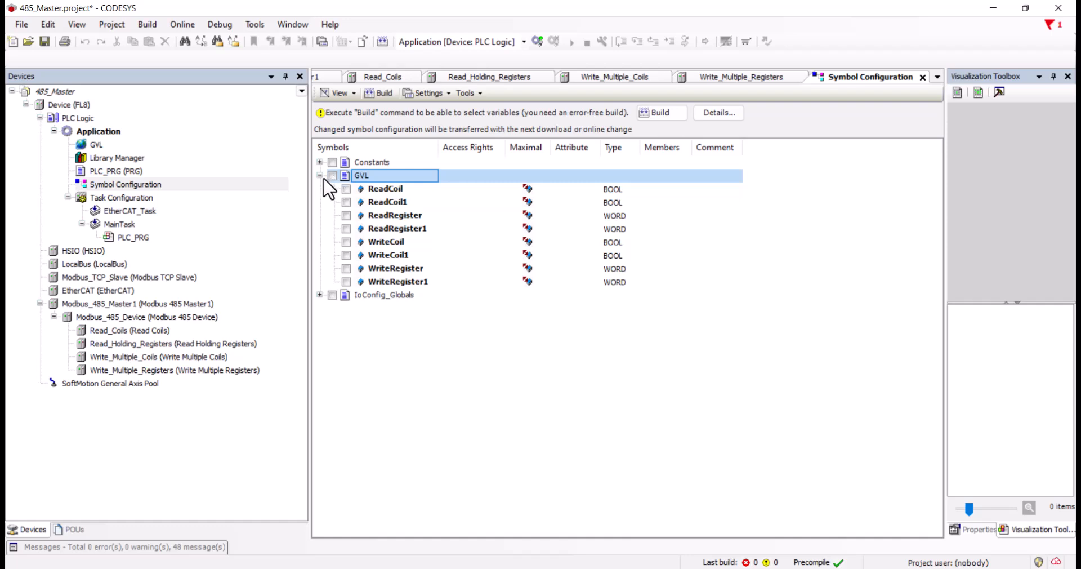
left_click(320, 176)
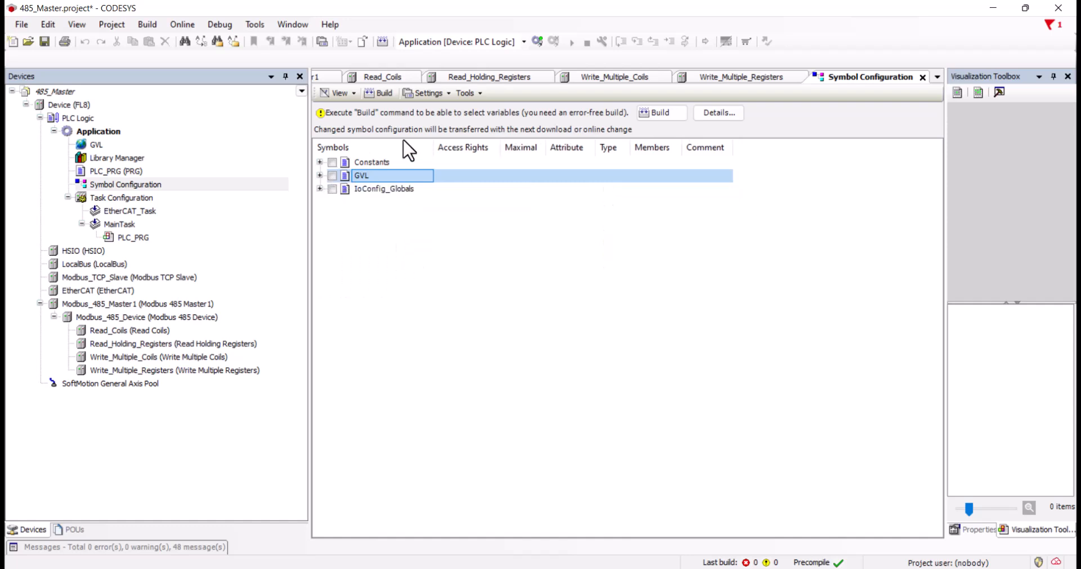
Step: Build the application, include all GVL variables in the symbol configuration, and rebuild it with that selection
left_click(662, 113)
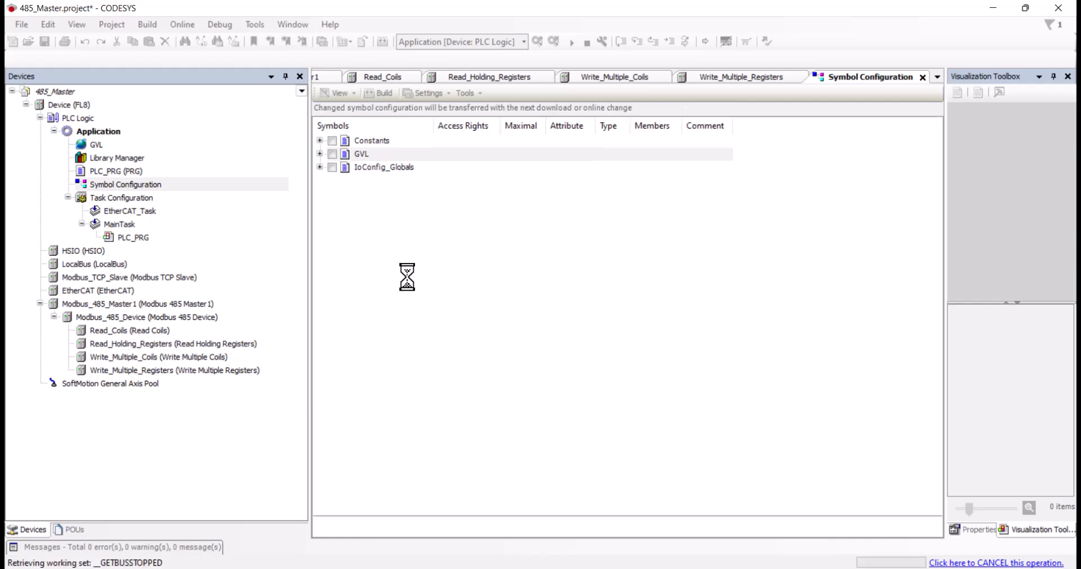
left_click(332, 154)
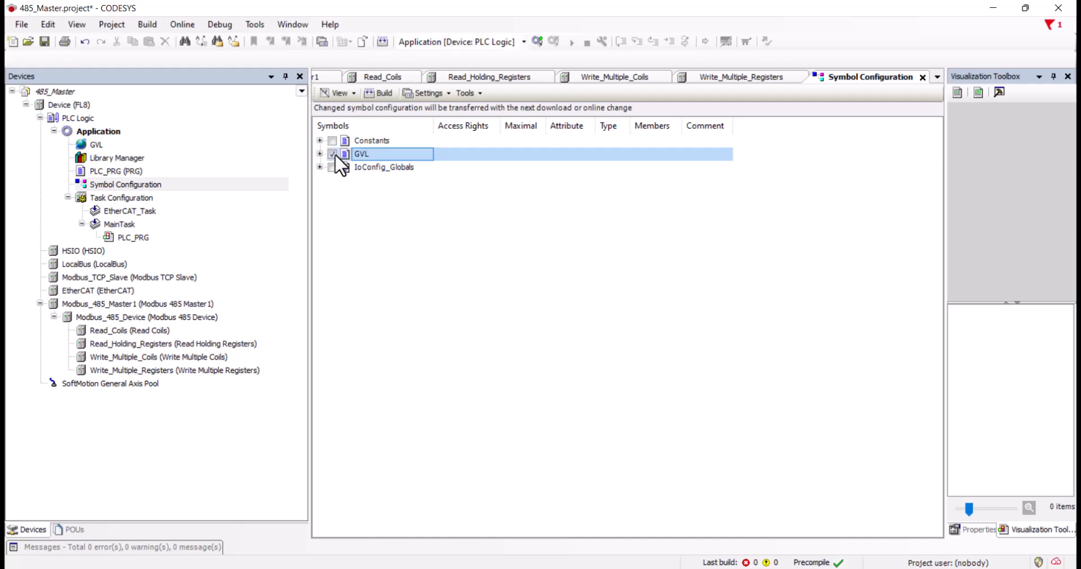
left_click(319, 154)
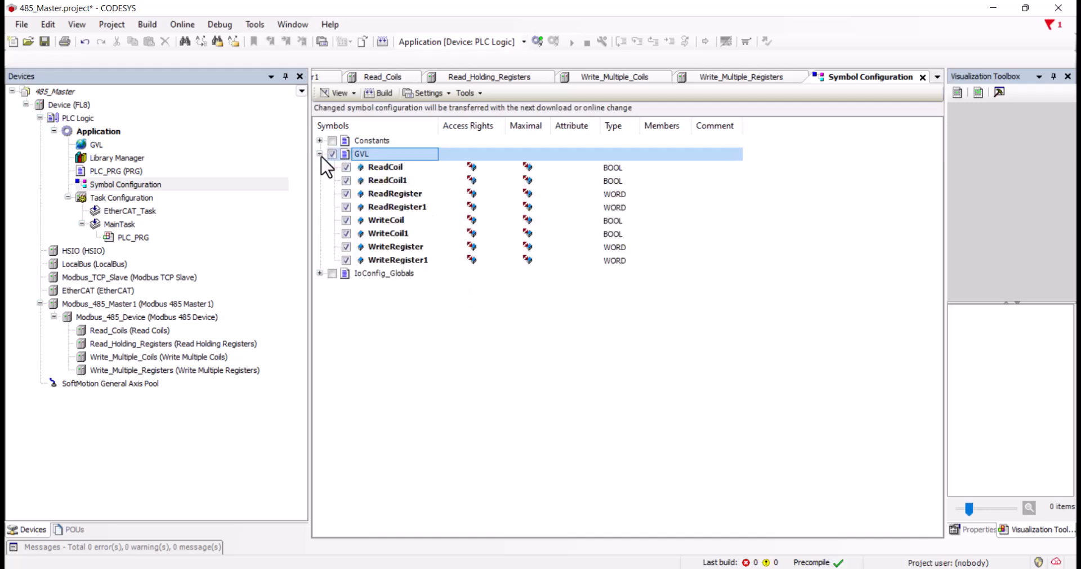
left_click(382, 41)
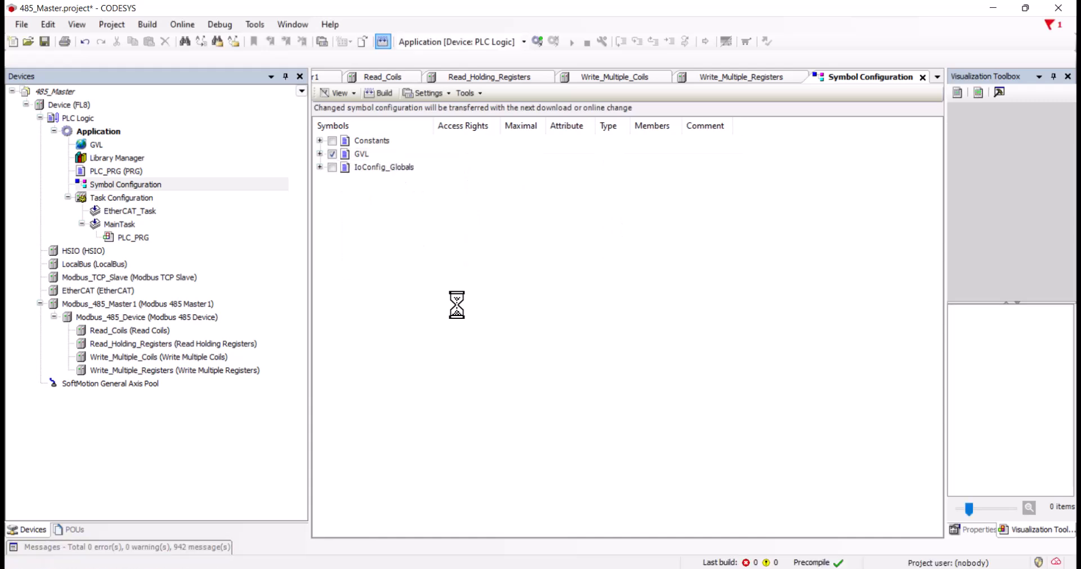
Step: Switch to File Explorer and locate the symbol file 485_Master.Device.Application.xml in D:\codesyspro\FL8Communication
mouse_move(349, 557)
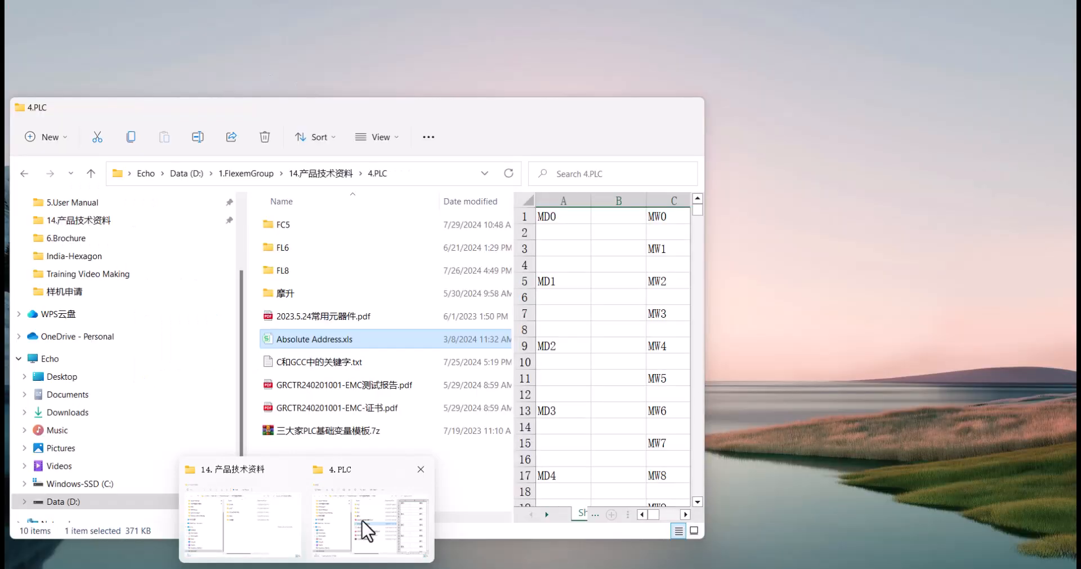
left_click(367, 529)
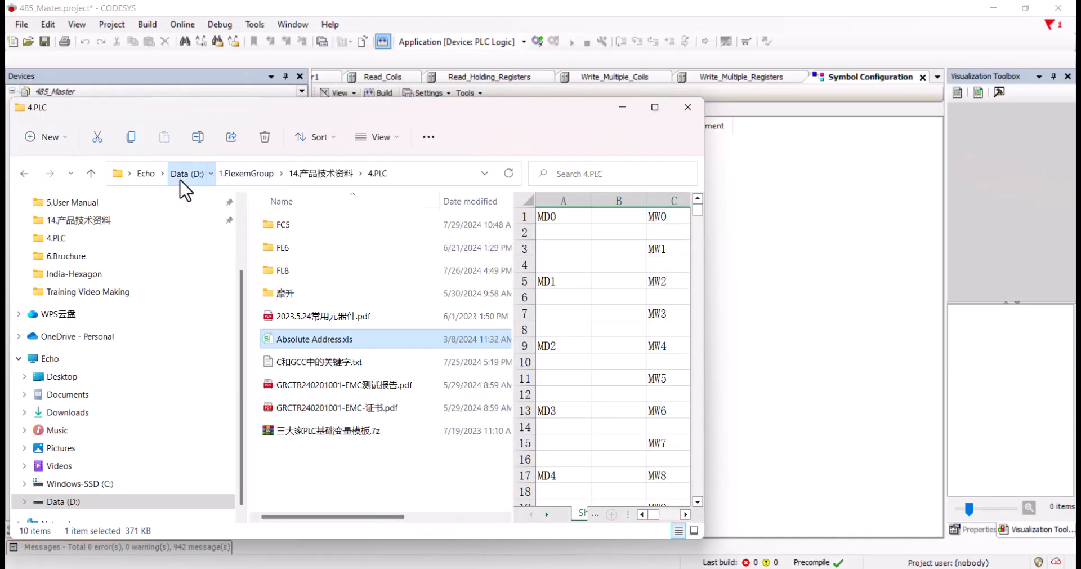
left_click(186, 174)
scroll(340, 467, "down", 6)
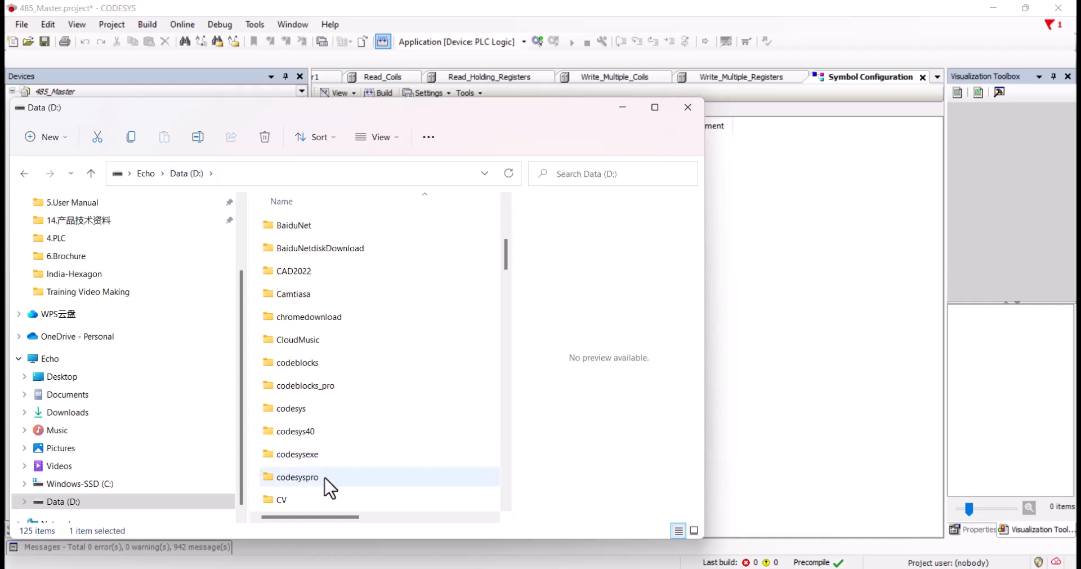
left_click(326, 476)
double_click(326, 477)
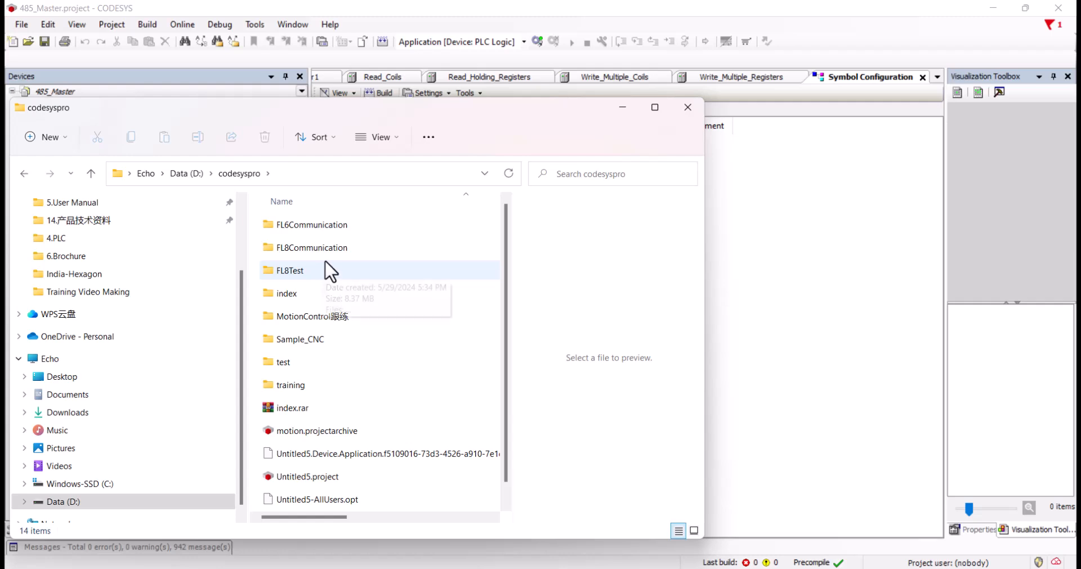
double_click(336, 249)
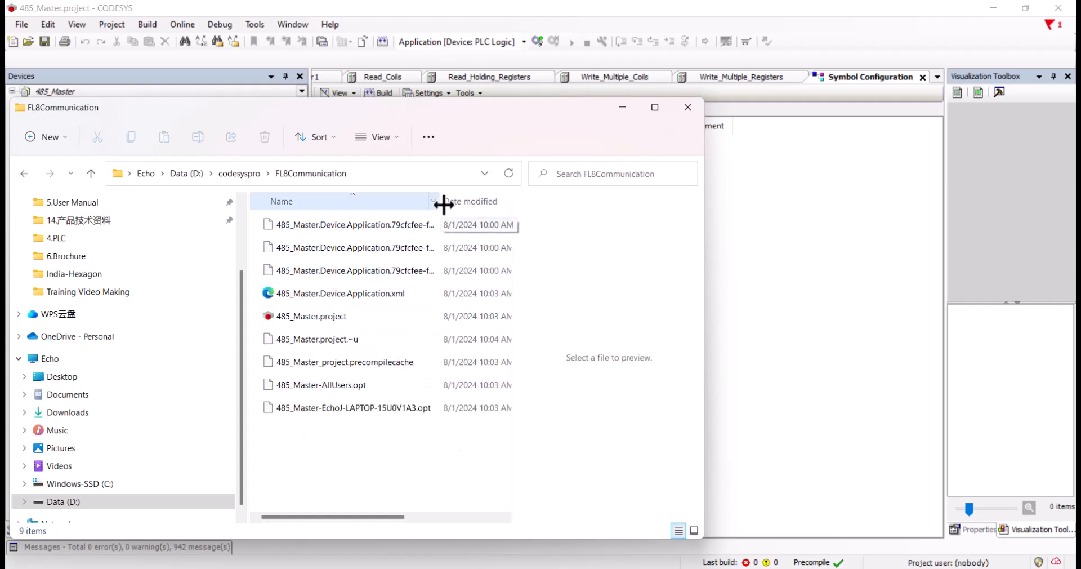
left_click_drag(442, 202, 594, 234)
left_click(345, 298)
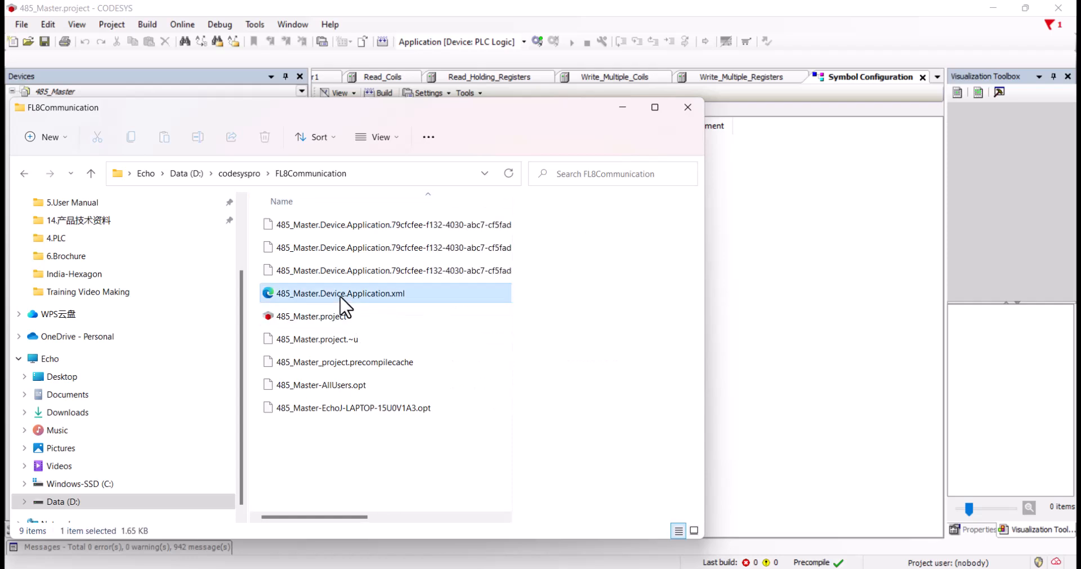
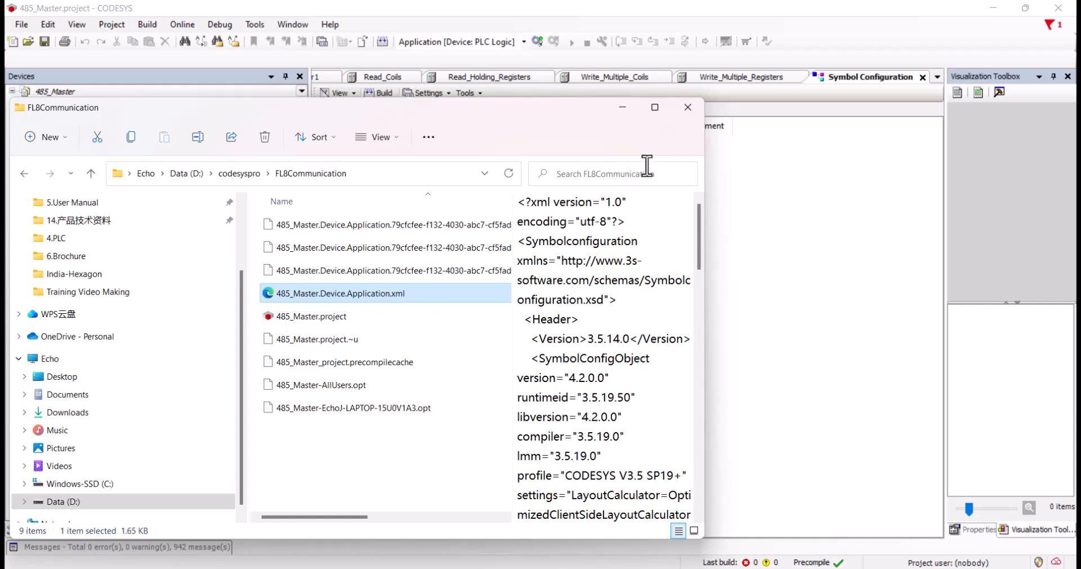
Step: Minimize the file window and switch to the FL8_COM project in Flexem Studio Global
left_click(623, 107)
mouse_move(648, 557)
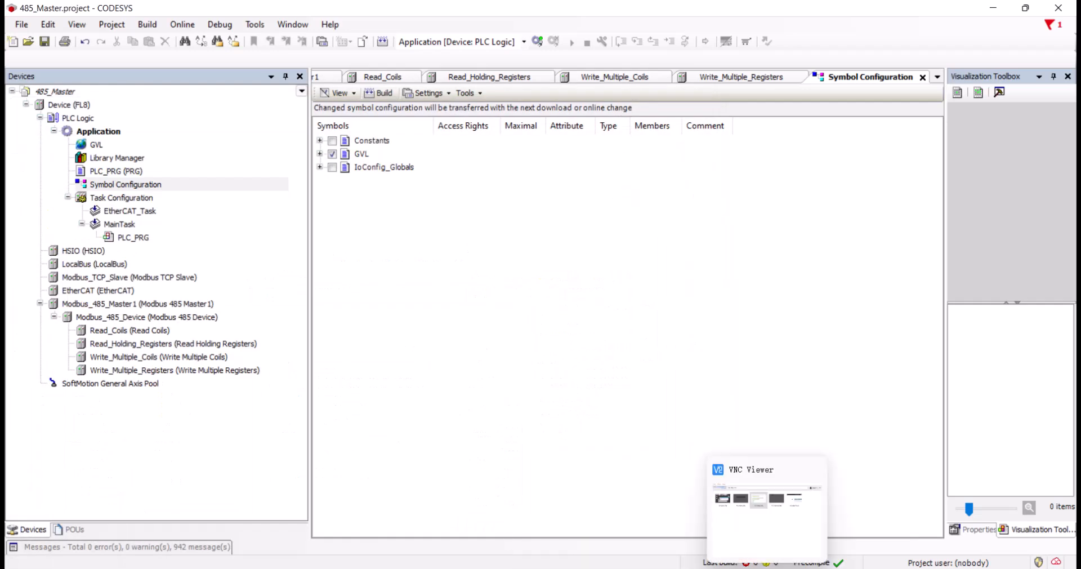
left_click(790, 567)
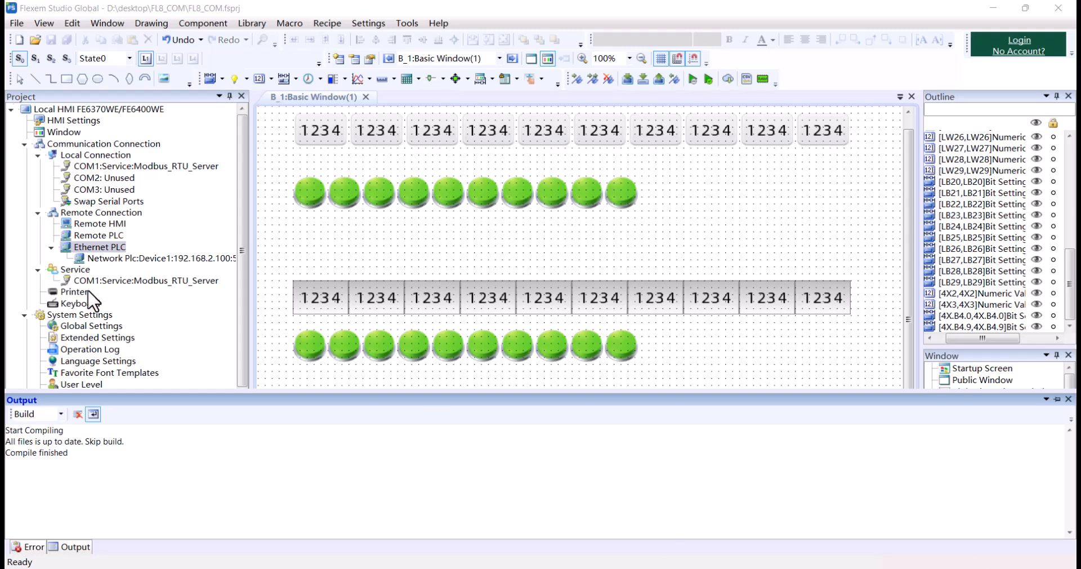
left_click(100, 246)
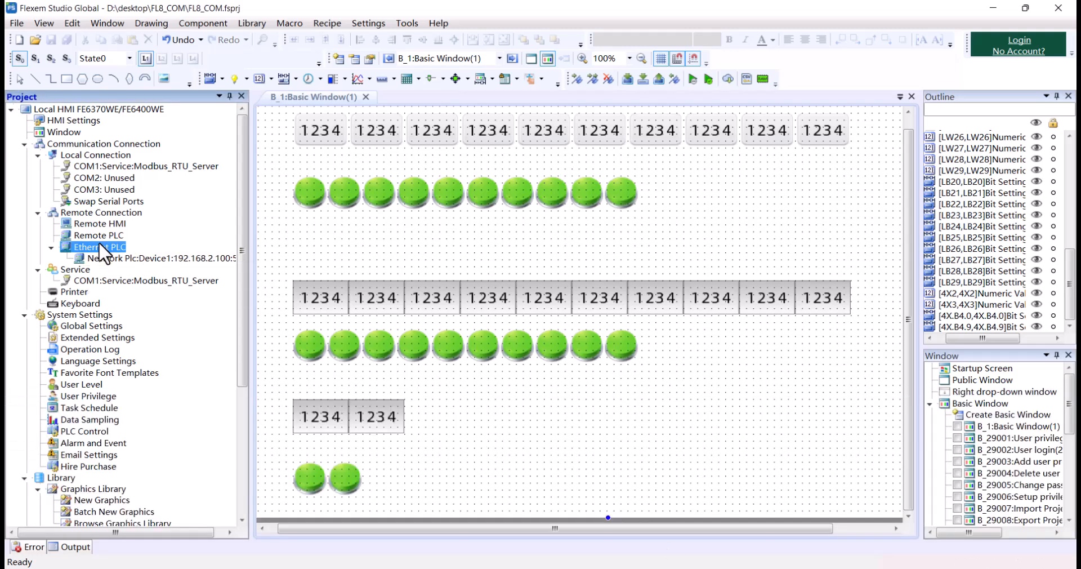
left_click(106, 257)
right_click(106, 257)
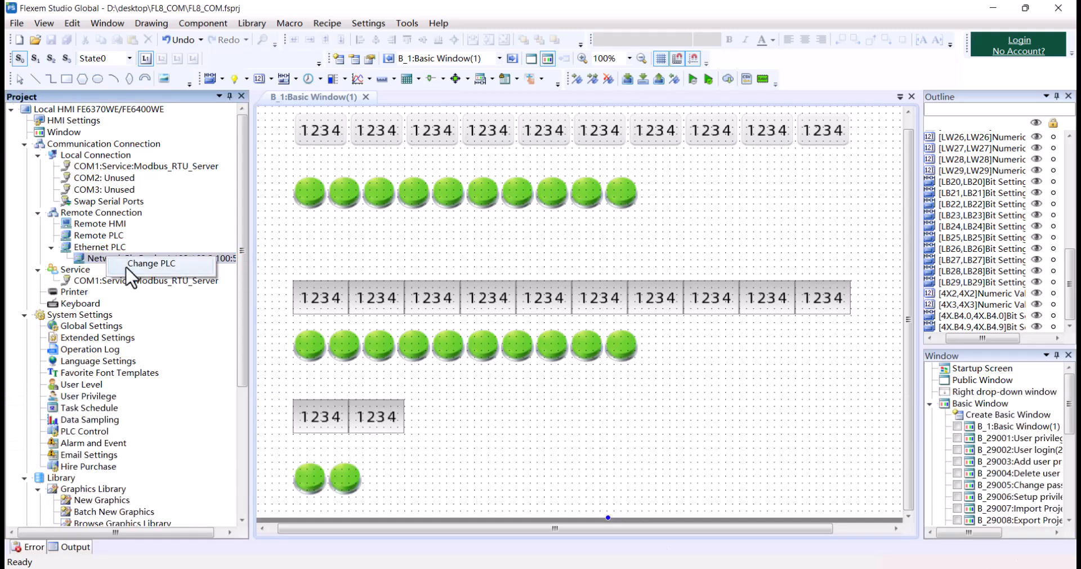
left_click(136, 264)
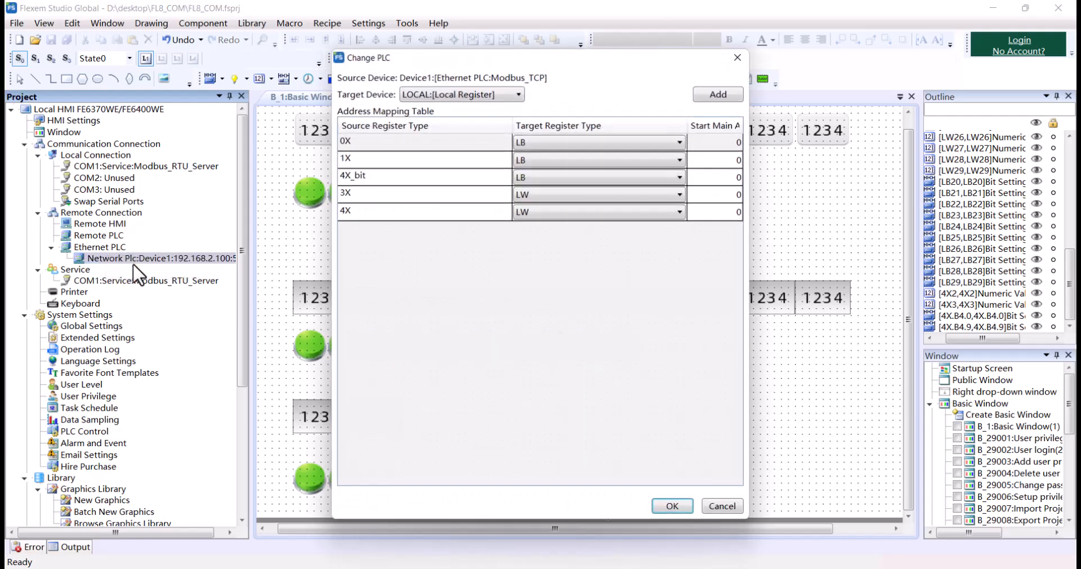
left_click(737, 57)
Step: Open the Ethernet PLC connection settings and delete the Modbus_TCP device Device1
right_click(97, 259)
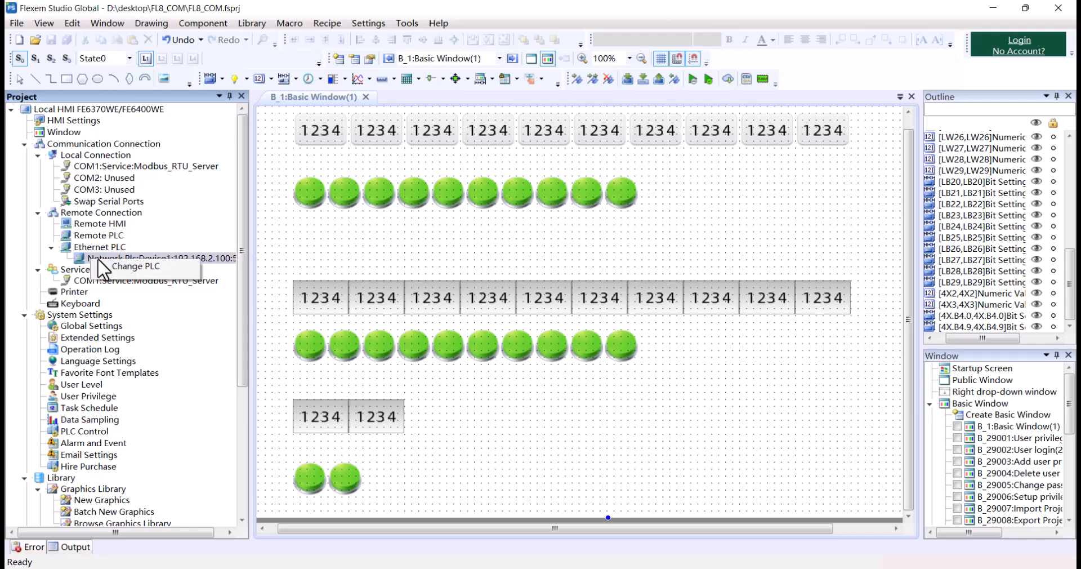
left_click(120, 262)
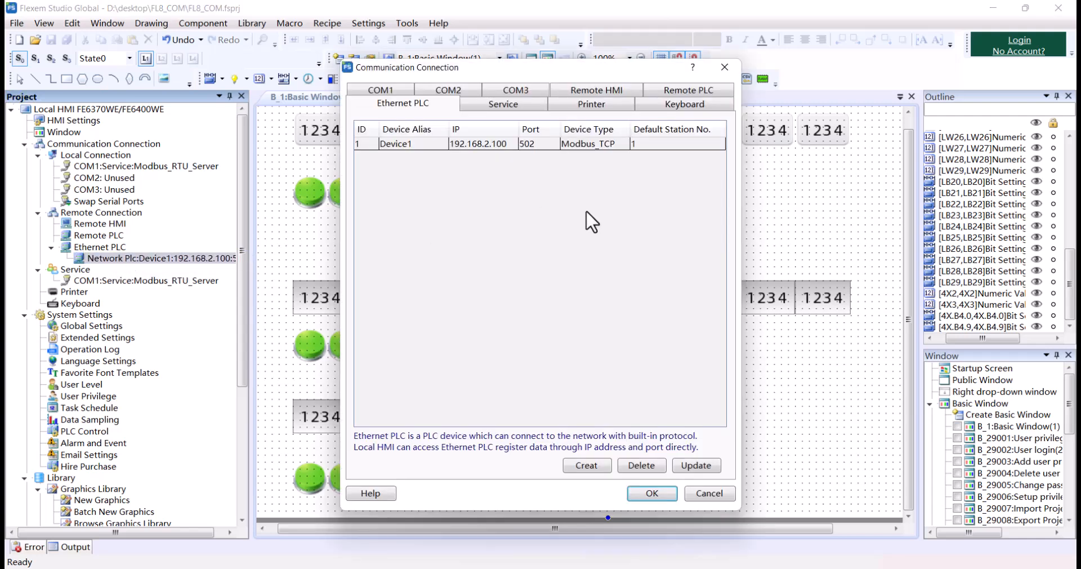
left_click(574, 145)
left_click(655, 465)
left_click(529, 316)
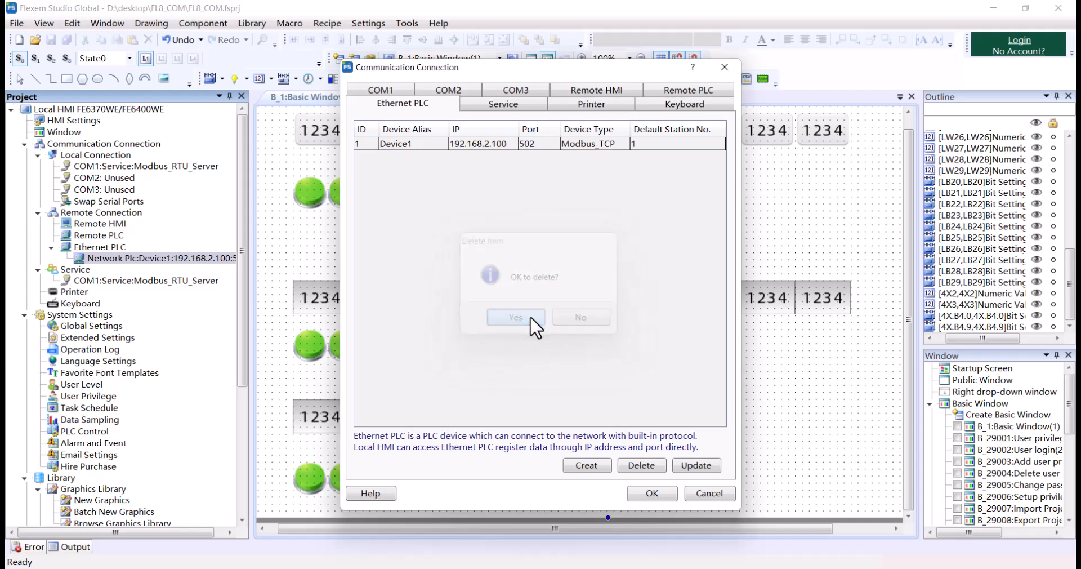
Step: Create a new Ethernet PLC entry with manufacturer CODESYS and device type CODESYS_V3_TCP
left_click(578, 466)
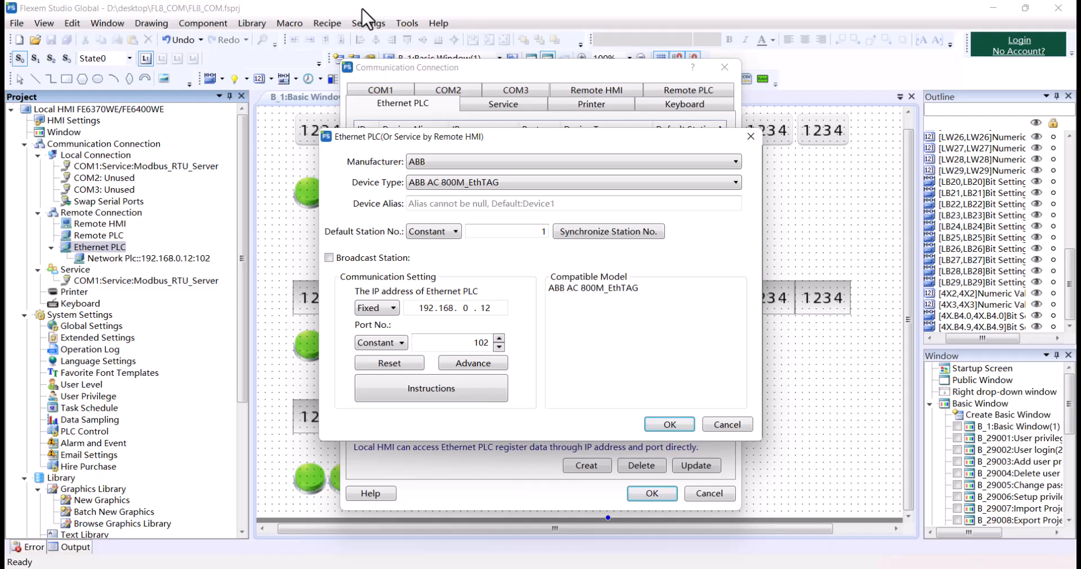
left_click(530, 161)
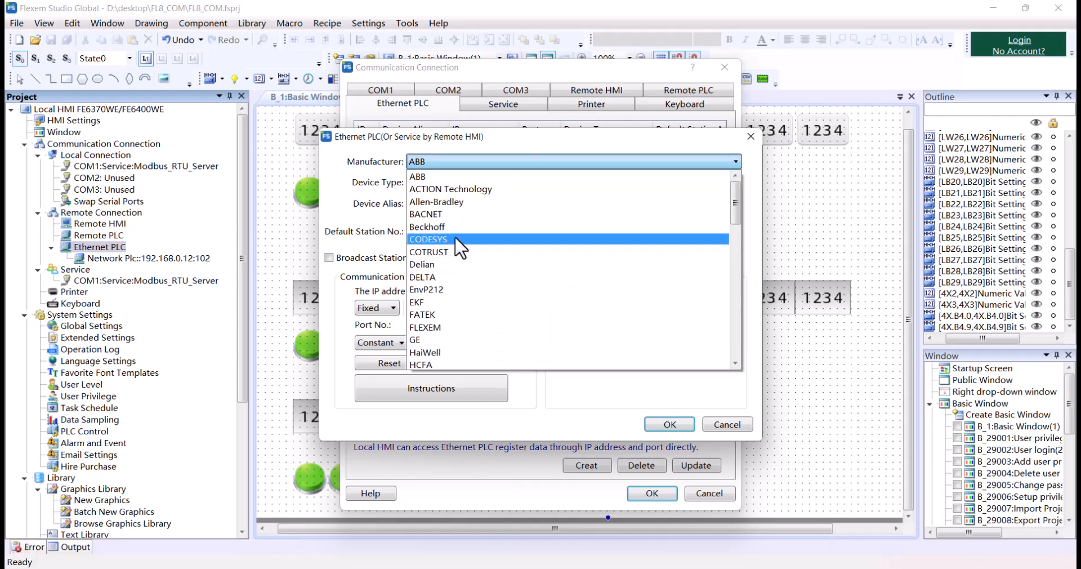
left_click(453, 239)
left_click(461, 183)
left_click(456, 197)
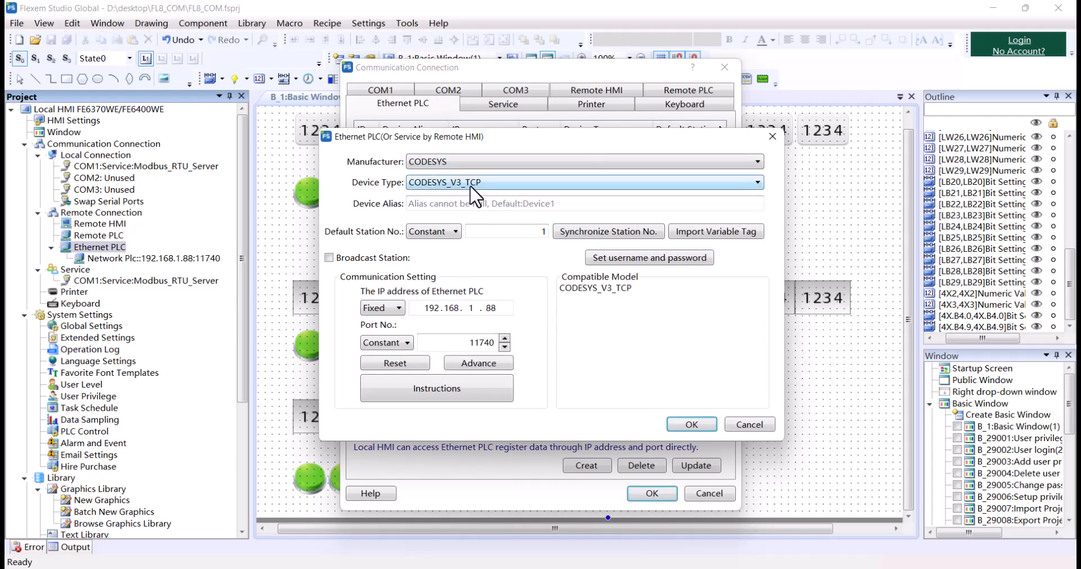
Step: Start the variable tag import for the CODESYS_V3_TCP device and browse to D:\codesyspro\FL8Communication
left_click(710, 235)
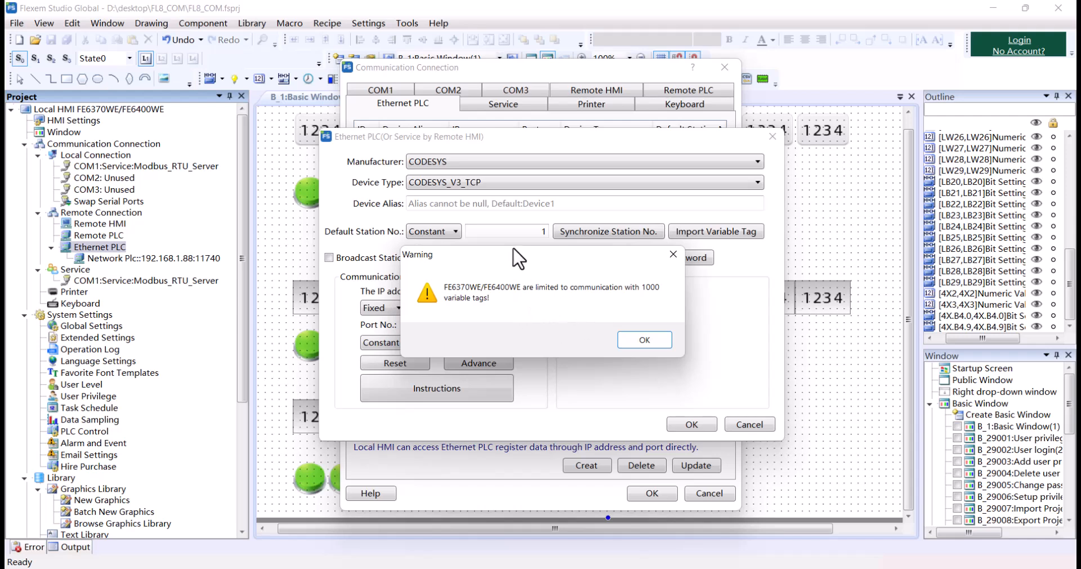
mouse_move(513, 249)
left_mouse_down()
mouse_move(505, 238)
mouse_move(497, 256)
left_mouse_up()
left_click(635, 342)
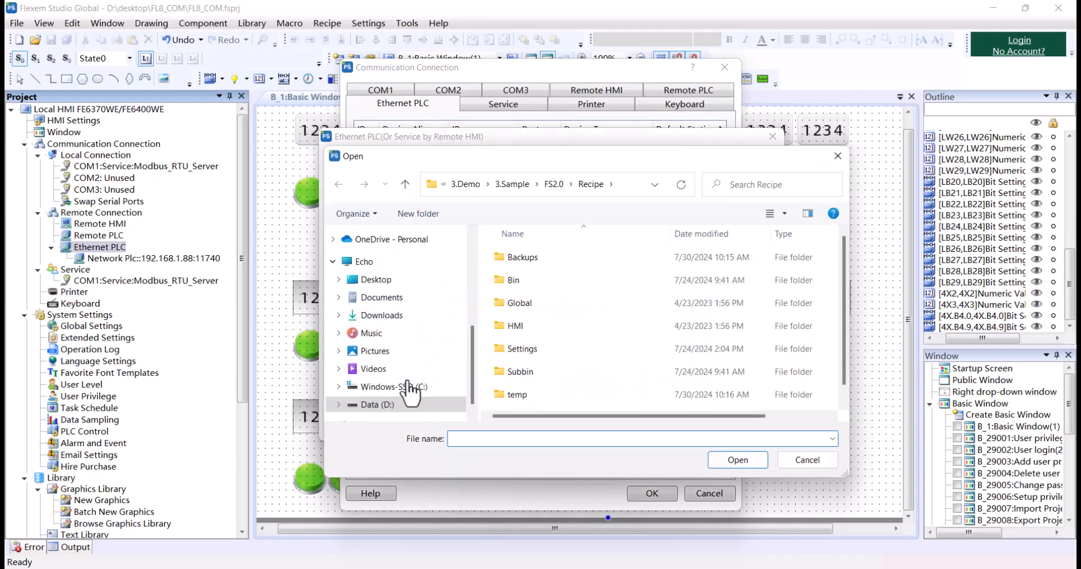
left_click(472, 186)
left_click(527, 187)
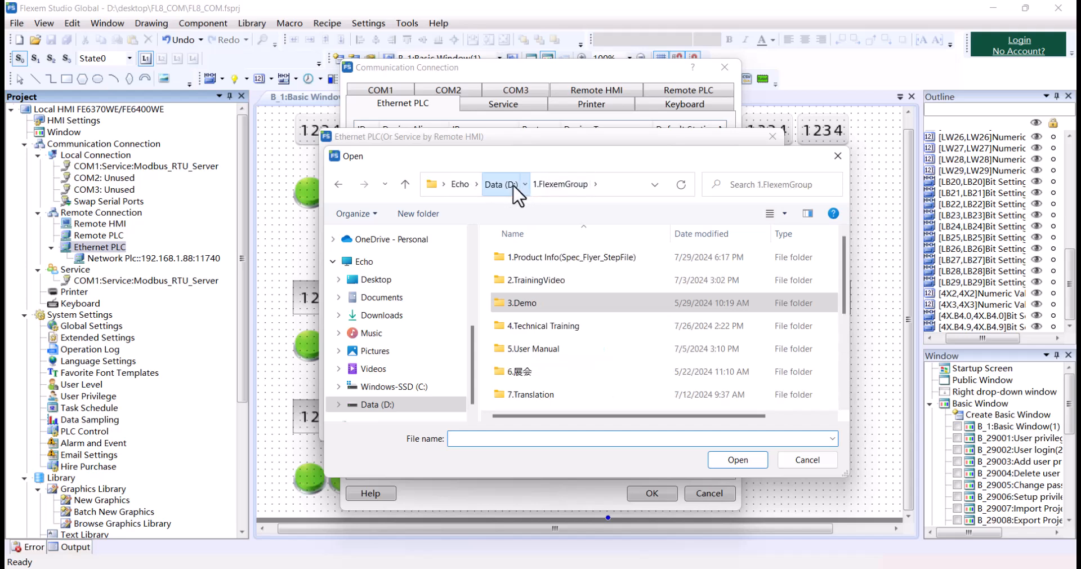
left_click(513, 185)
scroll(573, 271, "down", 2)
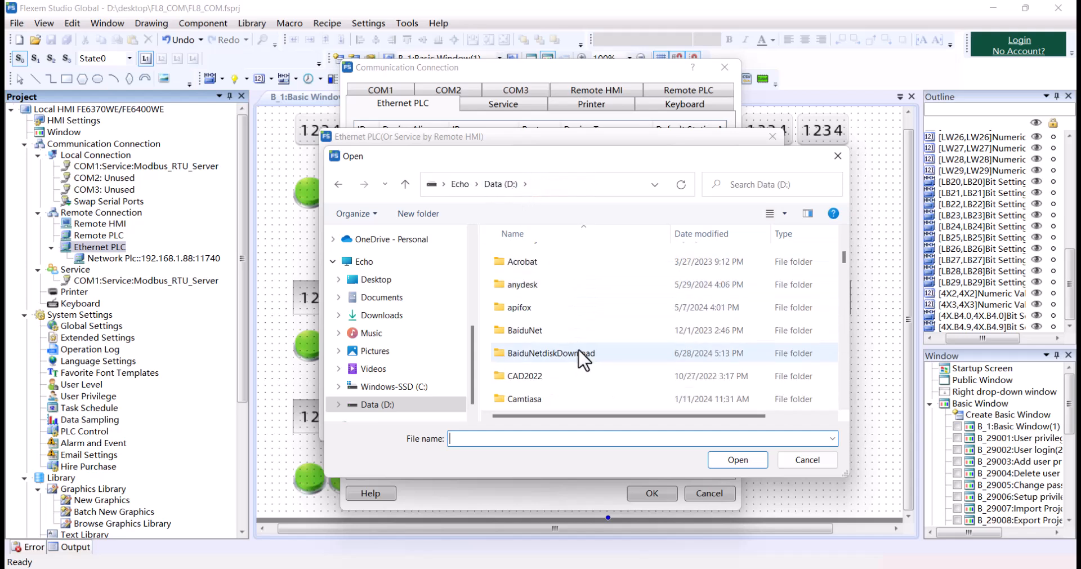
scroll(580, 327, "down", 3)
double_click(567, 380)
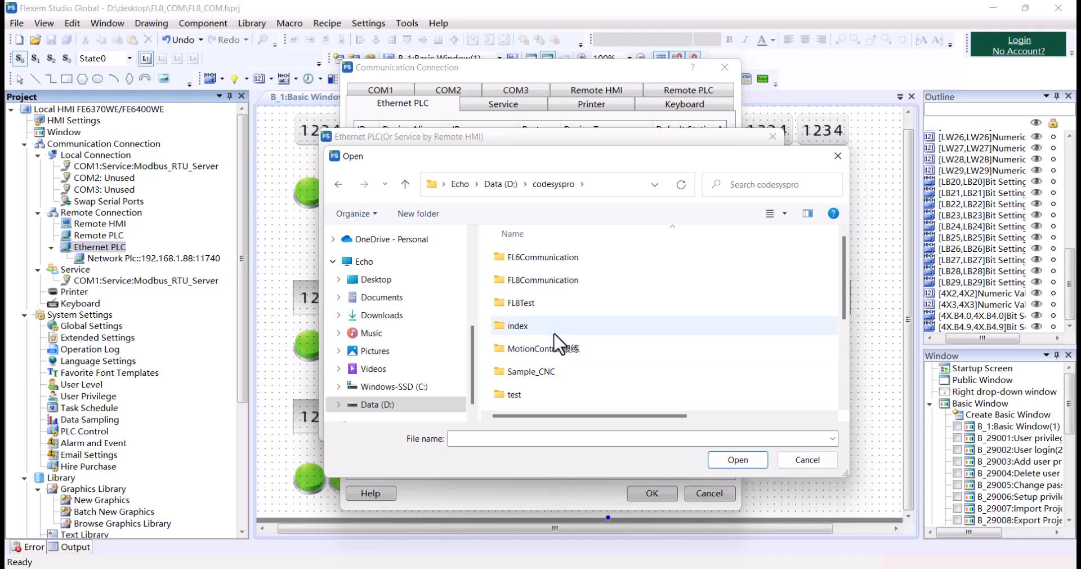
double_click(561, 280)
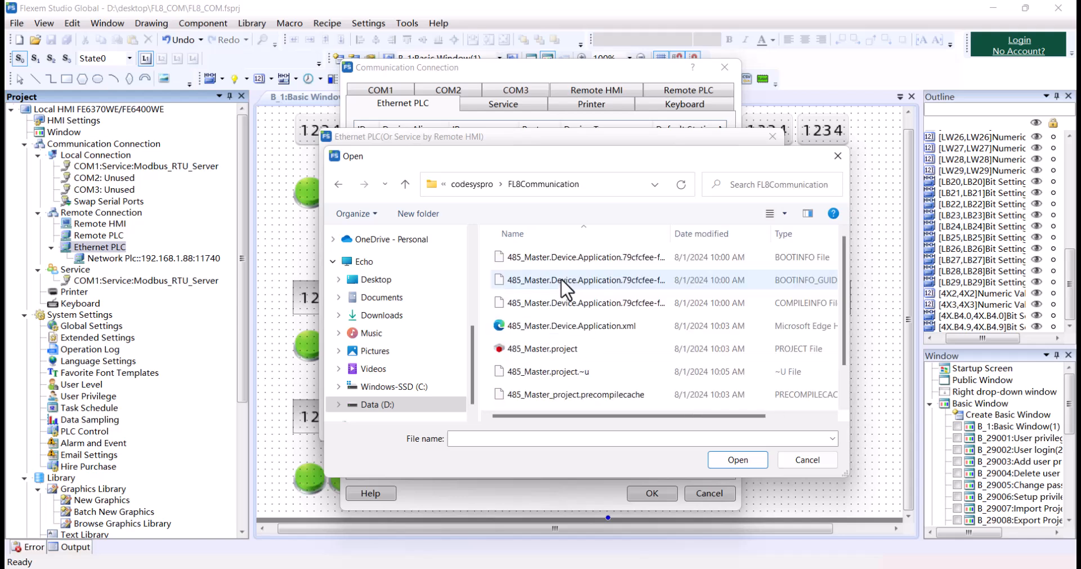
Step: Import the variable tags from 485_Master.Device.Application.xml and confirm the new Ethernet PLC entry
left_click(583, 327)
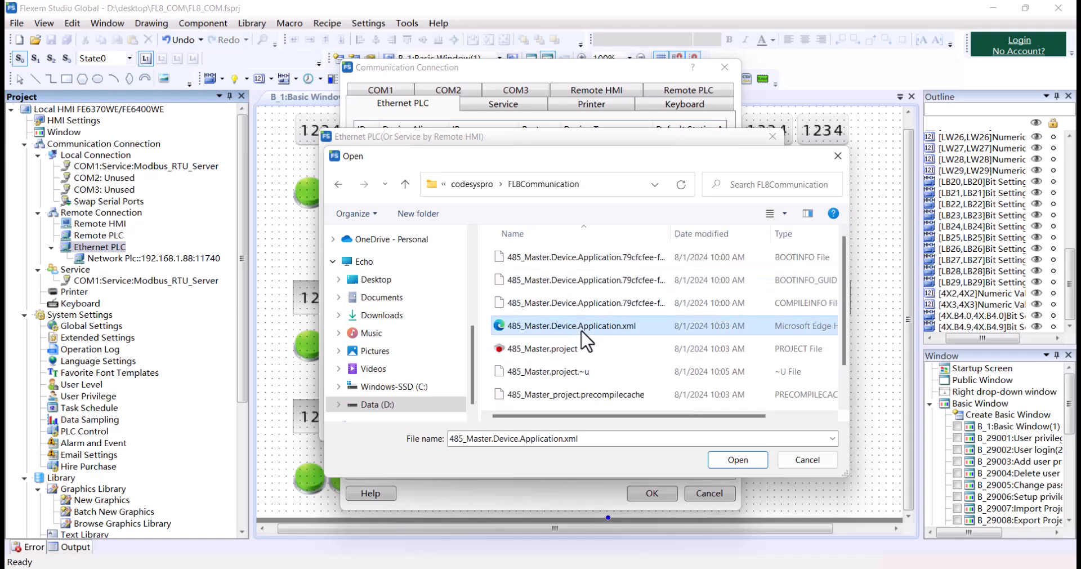
left_click(743, 463)
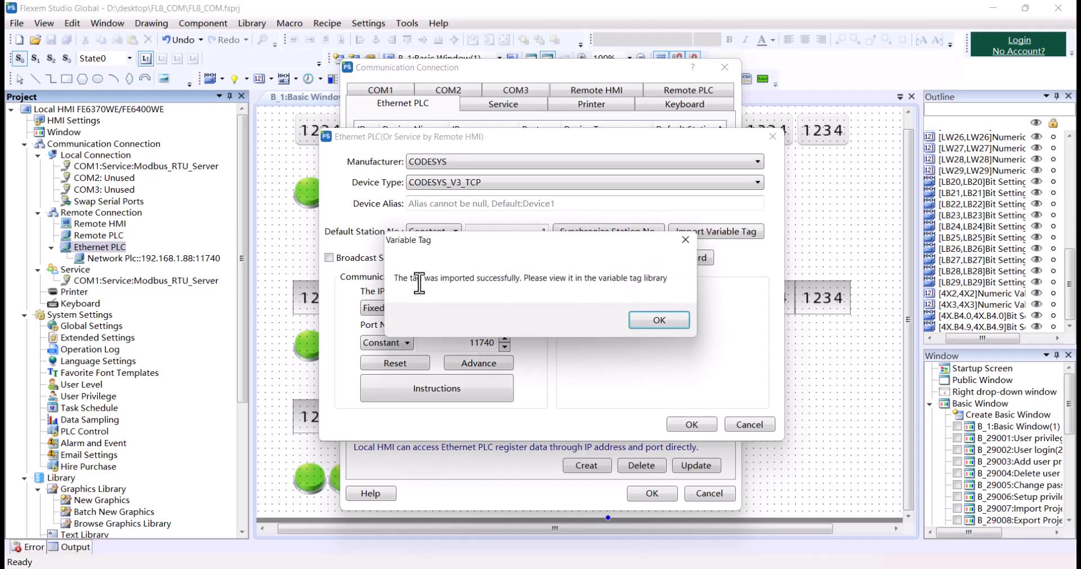
left_click(653, 320)
left_click(682, 421)
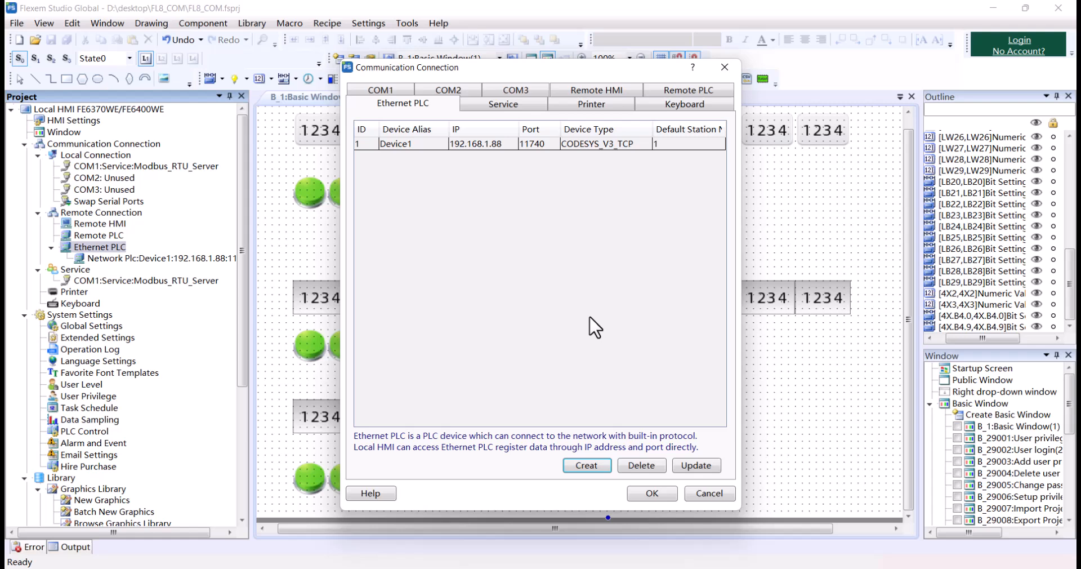
Step: Set the IP address of Ethernet PLC Device1 to 192.168.2.100 and accept the communication connection settings
double_click(628, 145)
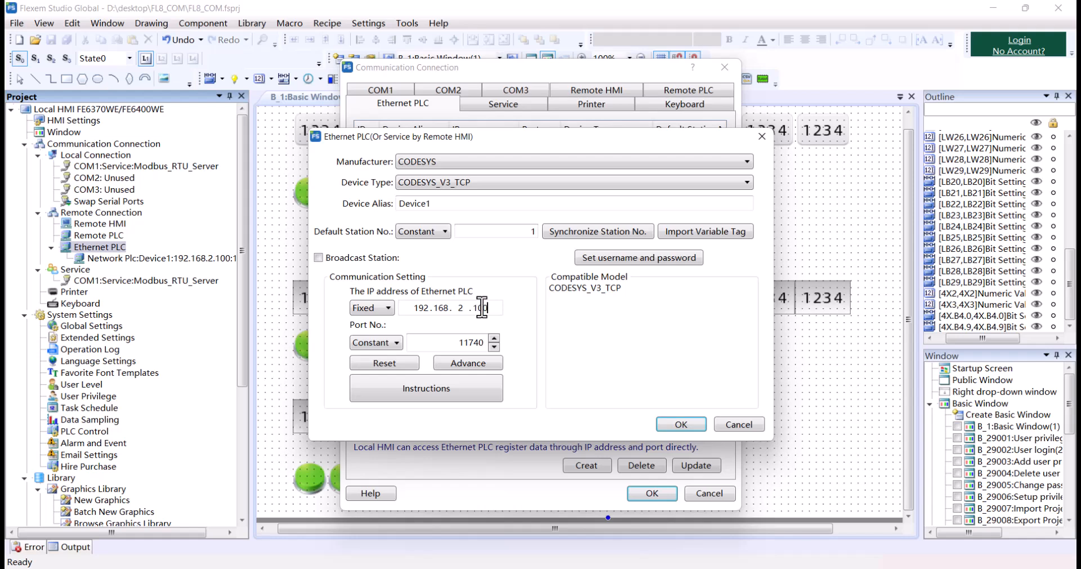
left_click(696, 423)
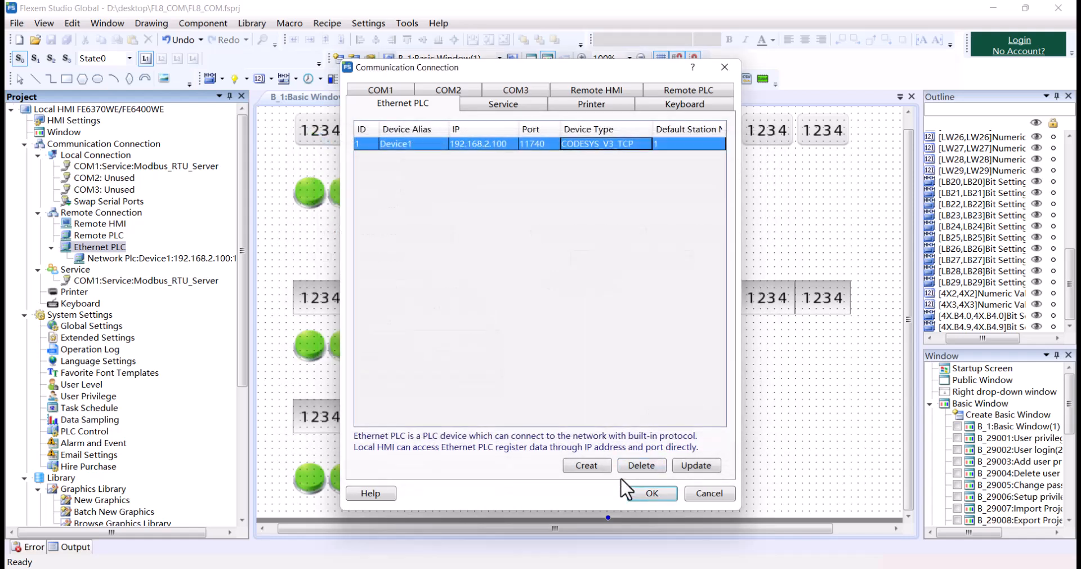
left_click(648, 493)
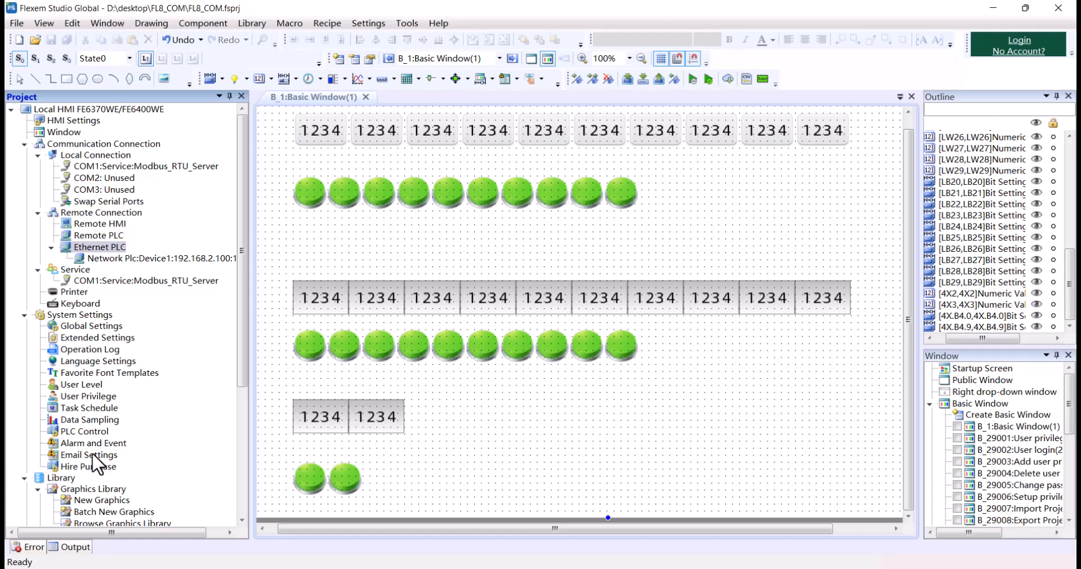
Step: Check the imported GVL variables of Device1 in the Variable Tag Library, then close it
scroll(99, 430, "down", 4)
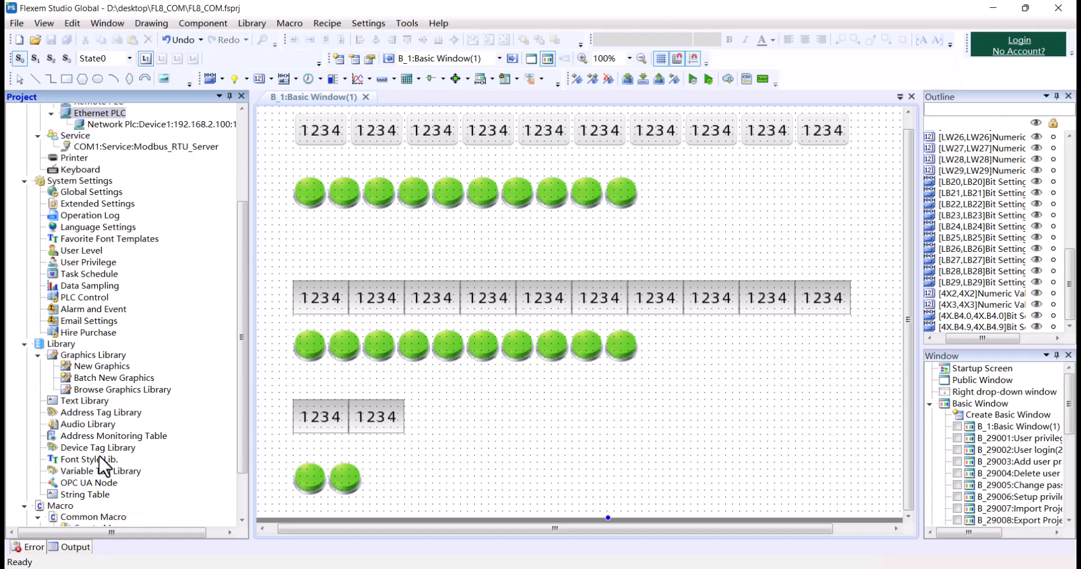
double_click(96, 471)
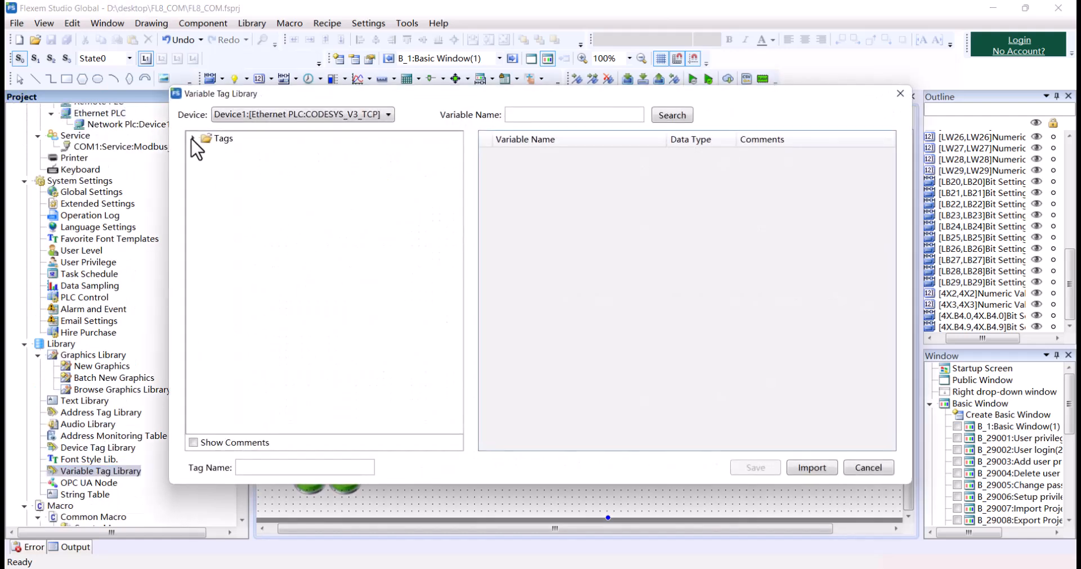
left_click(193, 138)
left_click(205, 149)
left_click(241, 161)
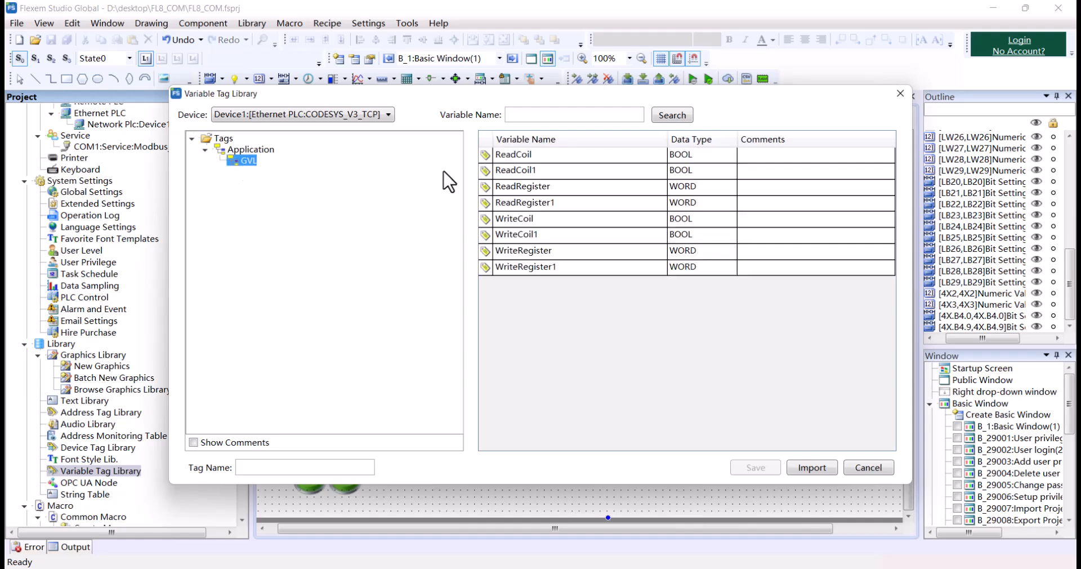
left_click(901, 93)
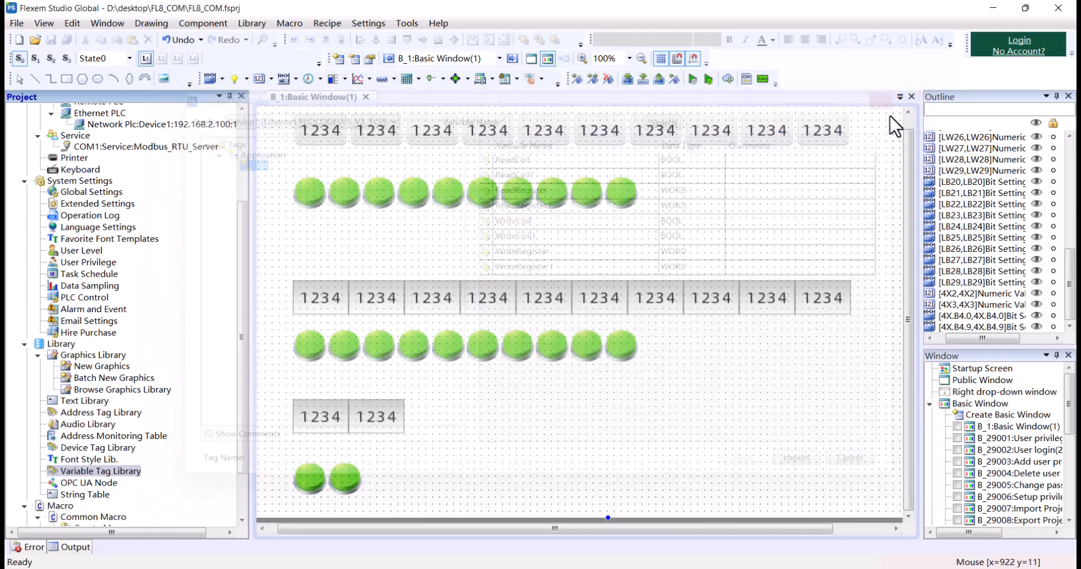
Step: Set the first numeric input of the lowest row to Device1 CODESYS_V3_TCP and pick the GVL tag ReadRegister
left_click(329, 418)
double_click(329, 418)
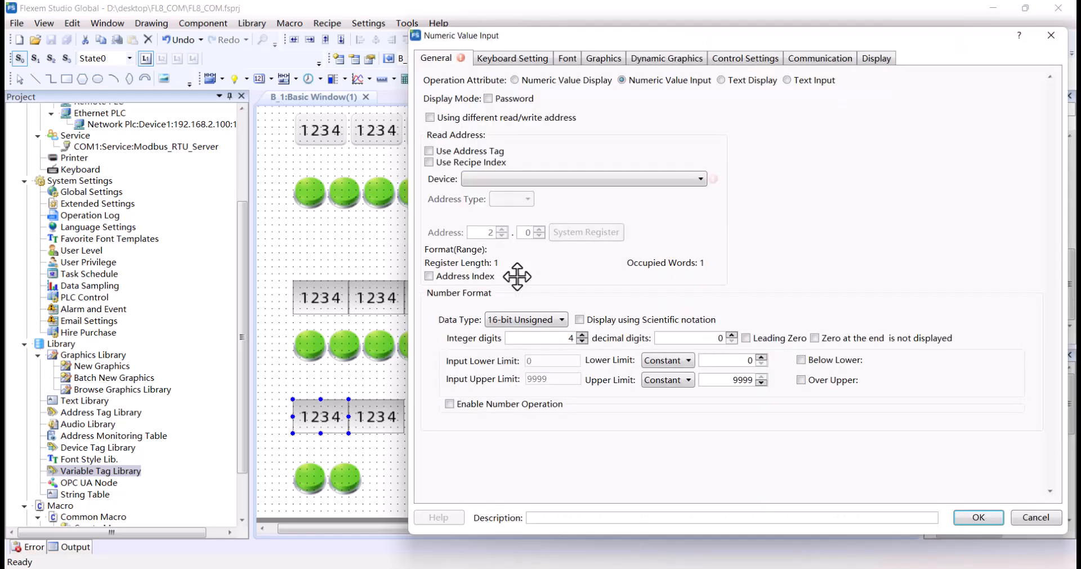
left_click(482, 175)
left_click(494, 203)
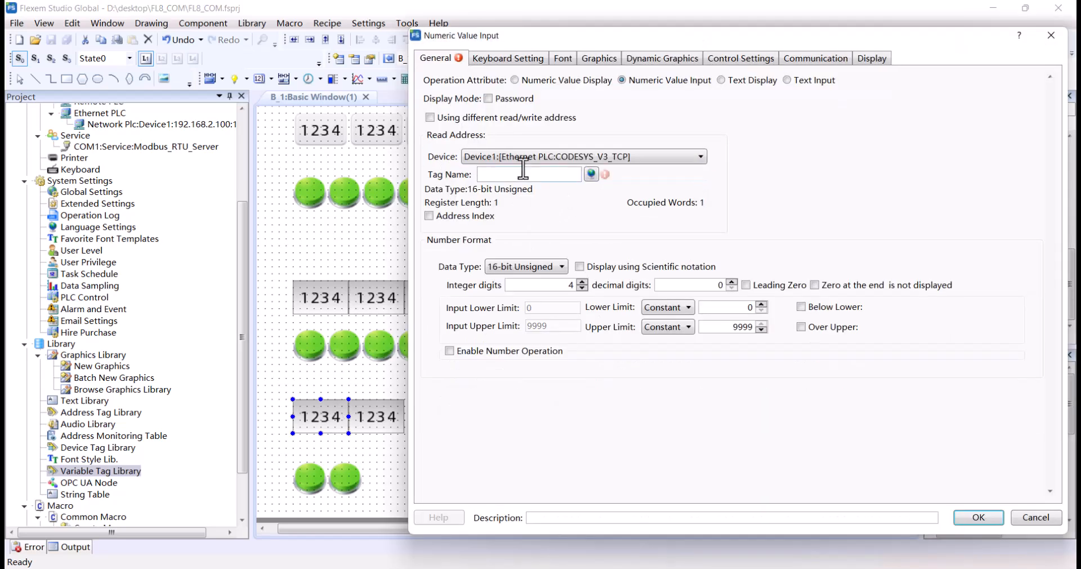
left_click(591, 175)
left_click(355, 136)
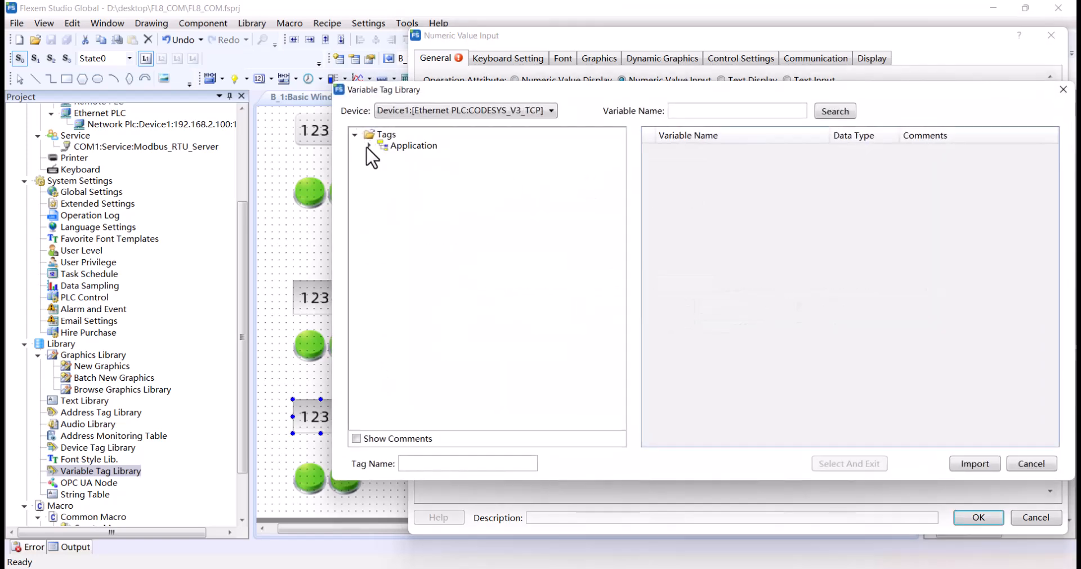
left_click(368, 146)
left_click(401, 158)
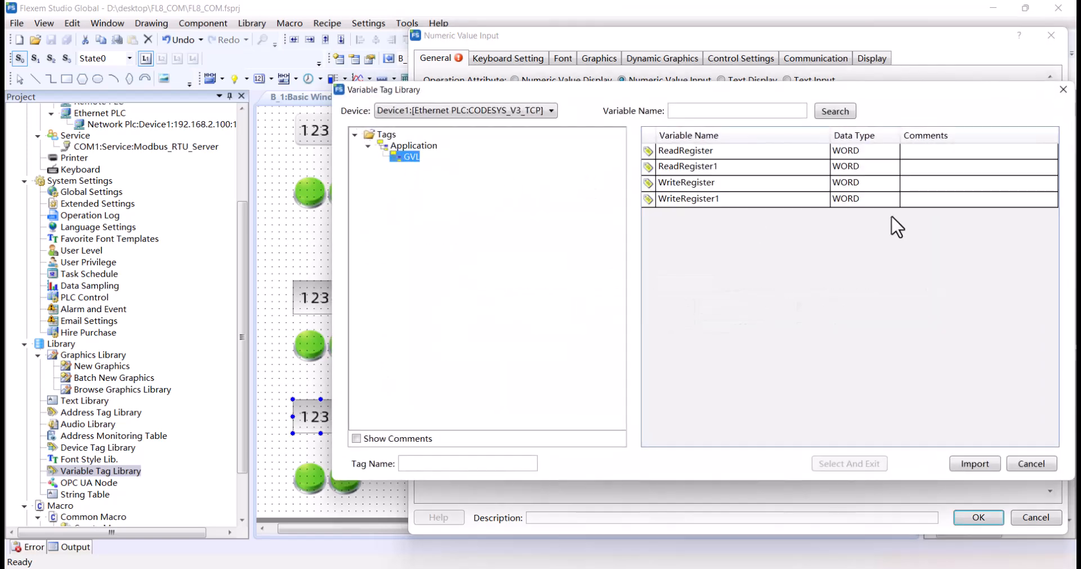
left_click(735, 154)
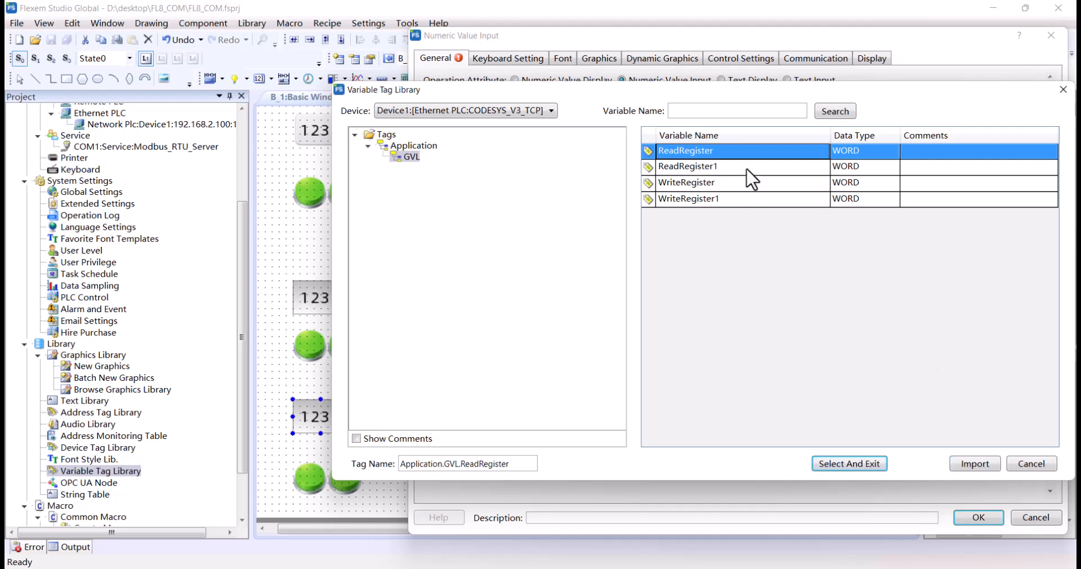
left_click(979, 464)
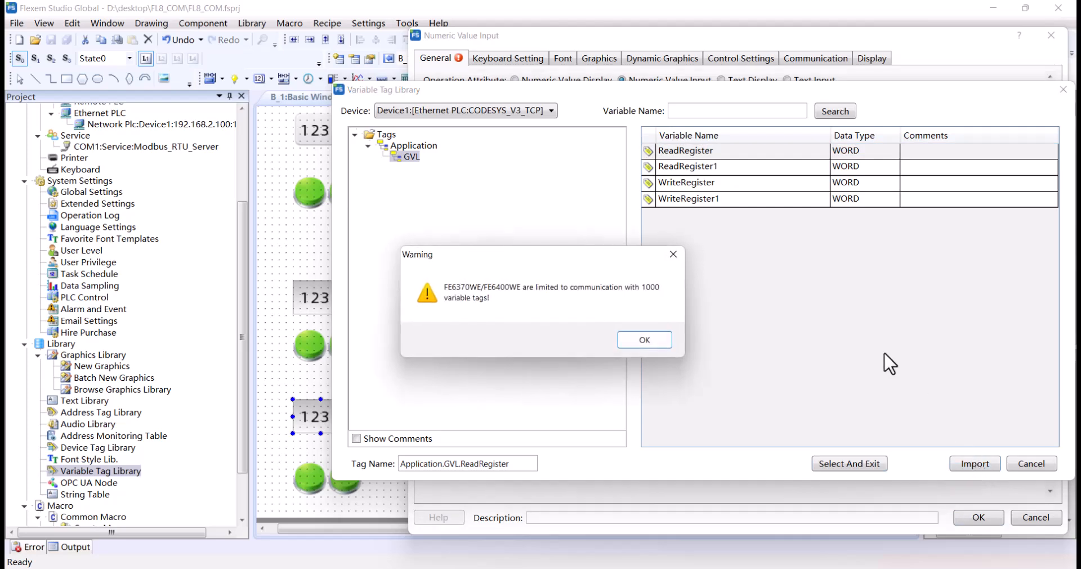
left_click(645, 341)
left_click(851, 109)
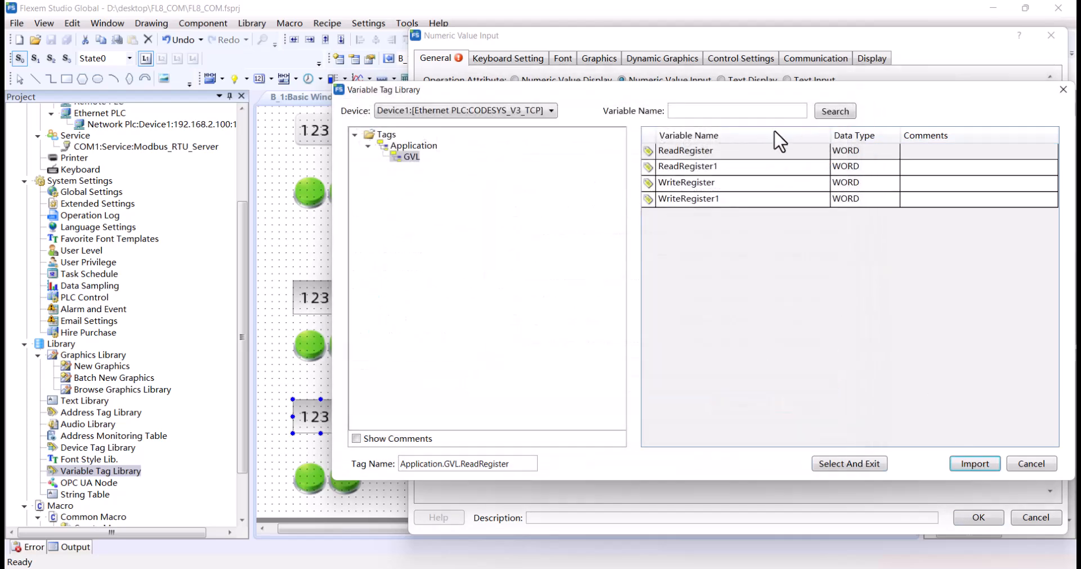
Step: Assign the picked tag Application.GVL.ReadRegister to the first numeric input, confirm, and recheck its settings
left_click(822, 467)
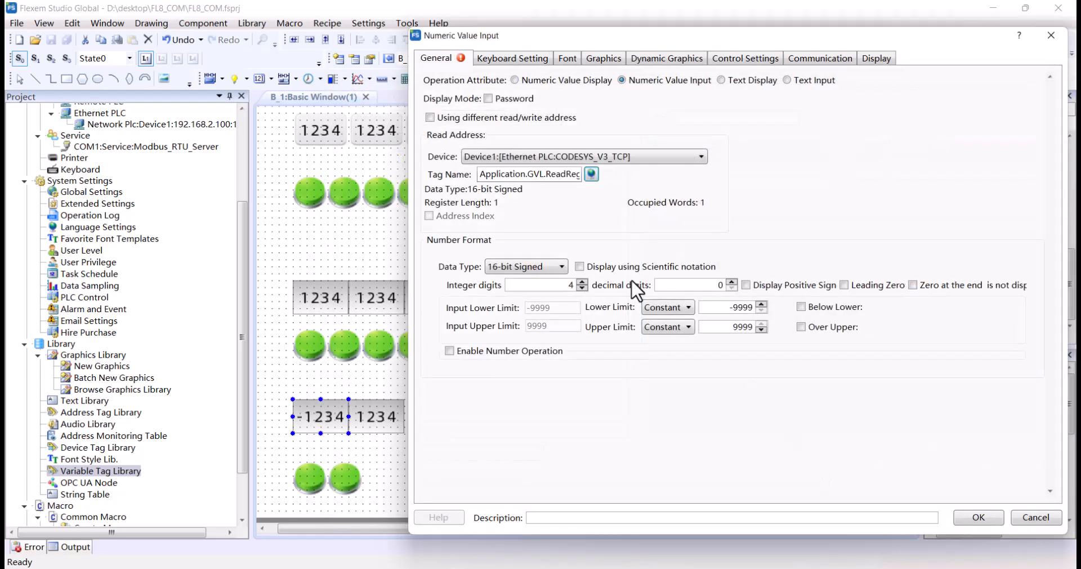
left_click(982, 517)
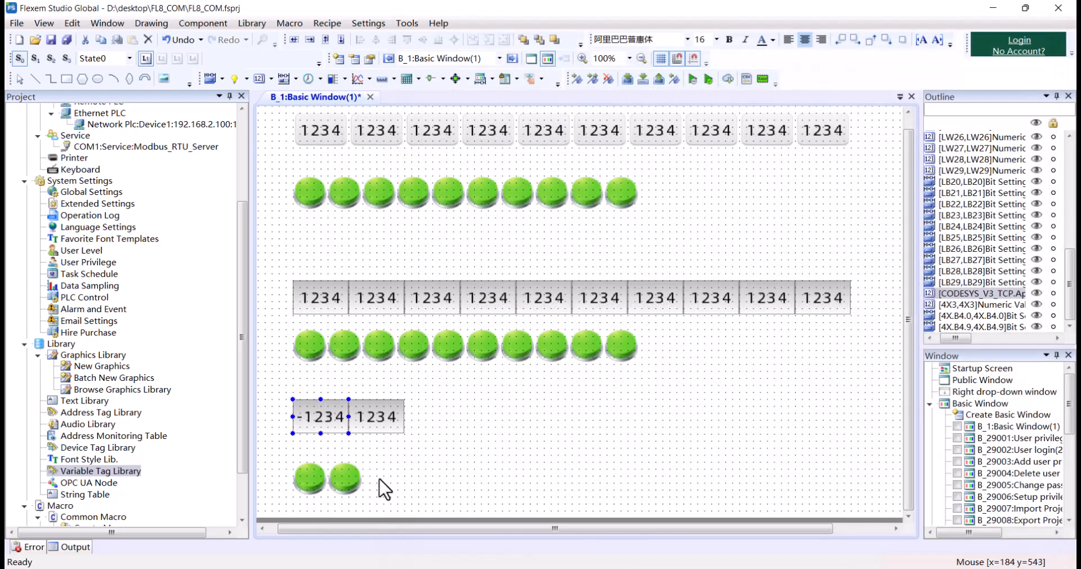
double_click(339, 426)
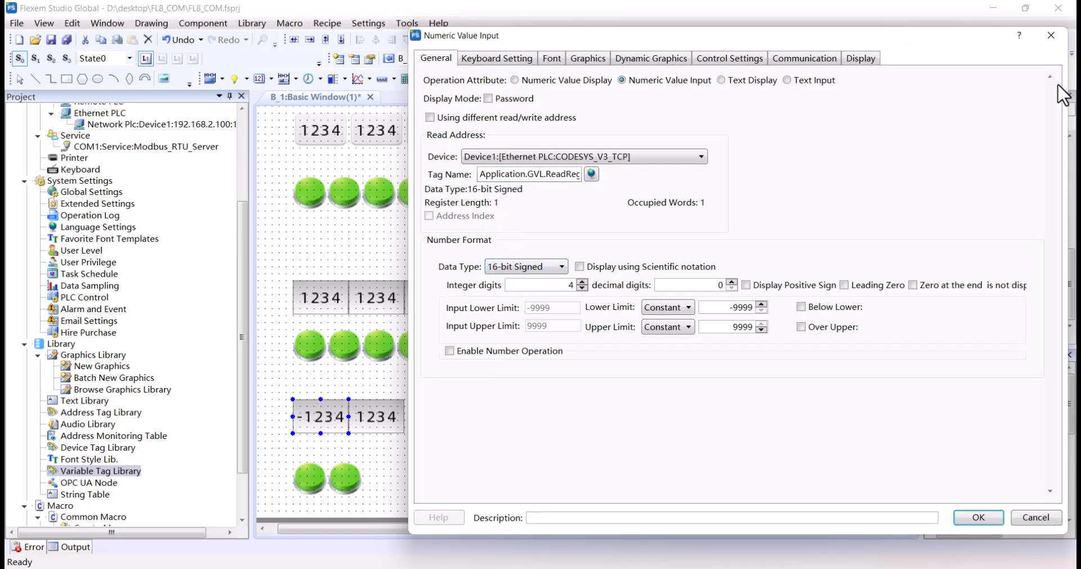
left_click(1051, 35)
Step: Link the second numeric input of the lowest row to Device1 CODESYS_V3_TCP with the tag Application.GVL.WriteRegister
left_click(375, 415)
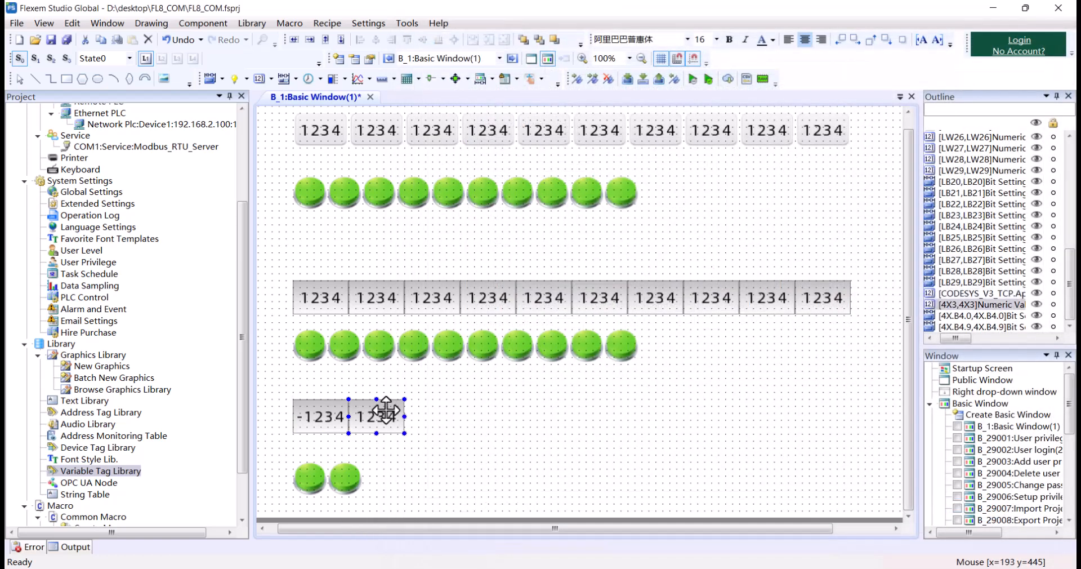
double_click(361, 403)
left_click(511, 179)
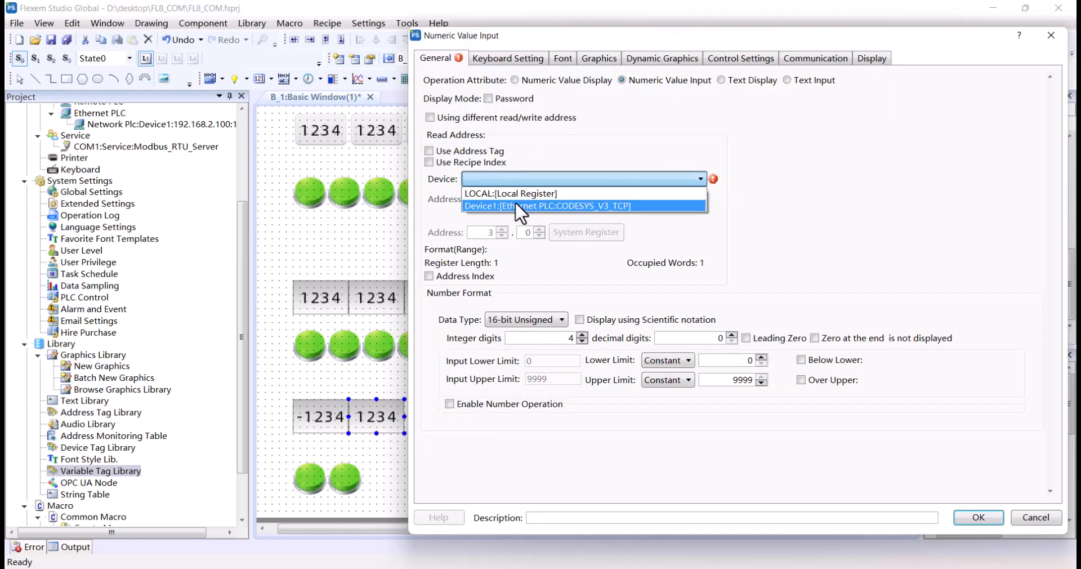
left_click(514, 202)
left_click(589, 175)
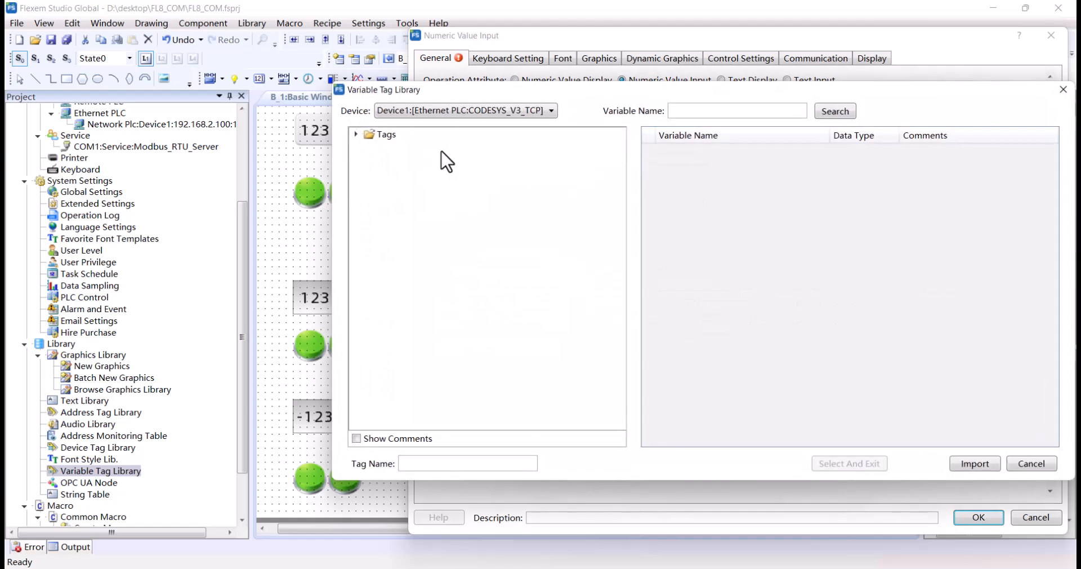
left_click(355, 135)
left_click(409, 157)
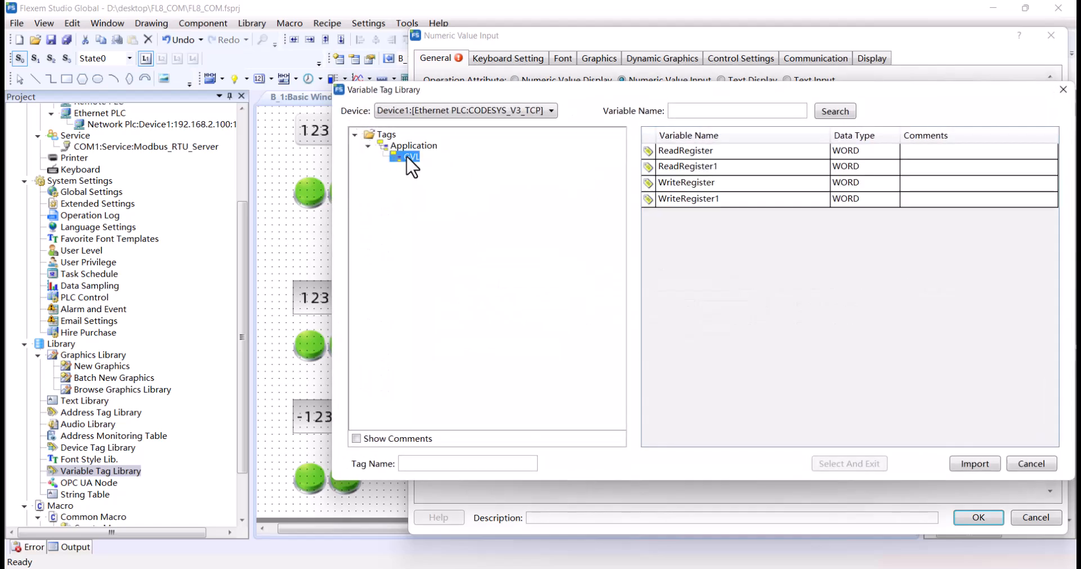
left_click(709, 184)
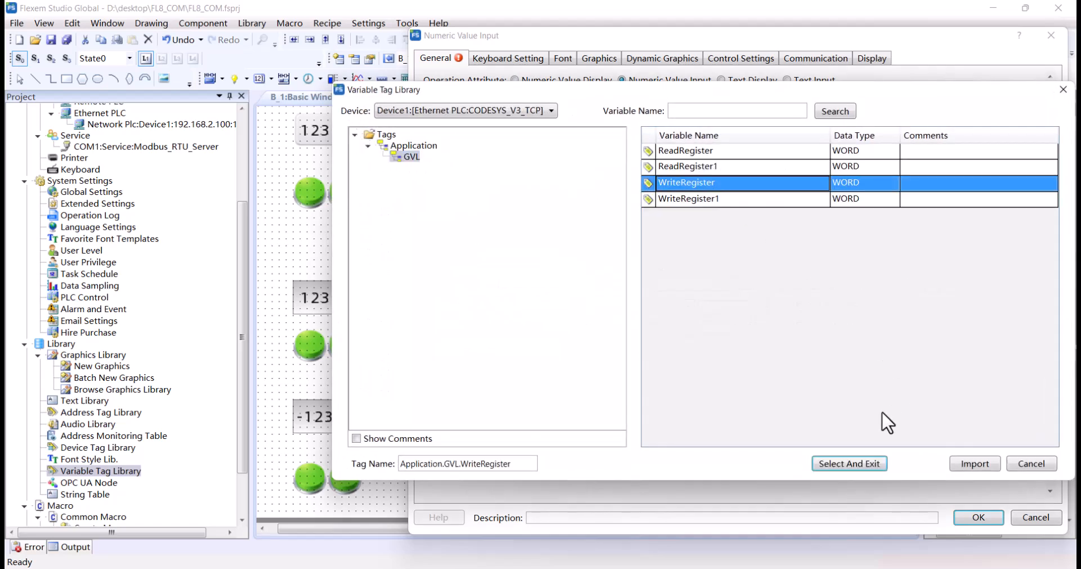
left_click(850, 463)
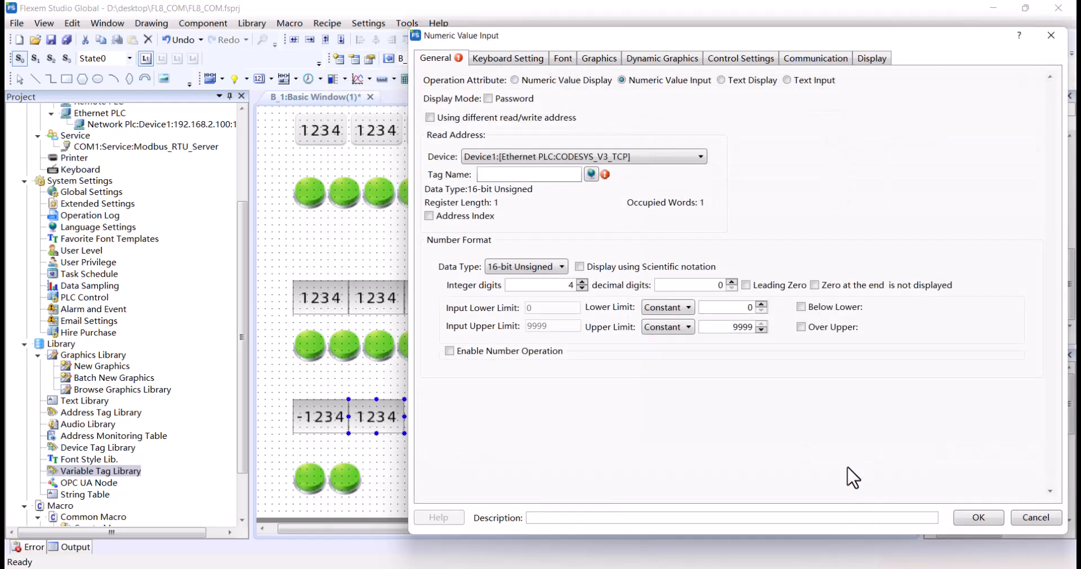
left_click(967, 516)
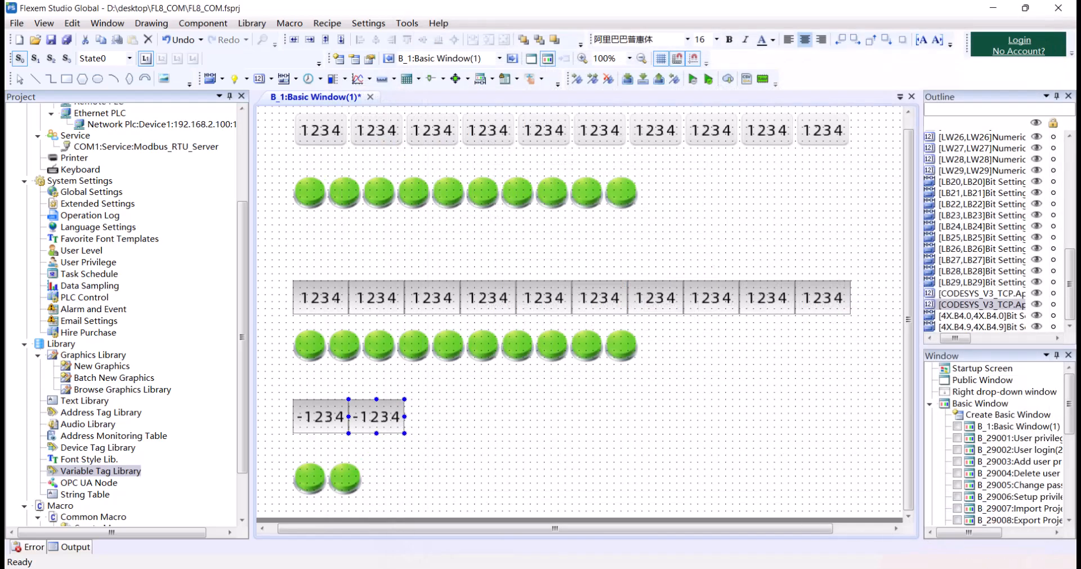
Step: Switch to the 485_Master project in CODESYS and open the GVL variable list to review the variables
key("alt+Tab")
double_click(108, 141)
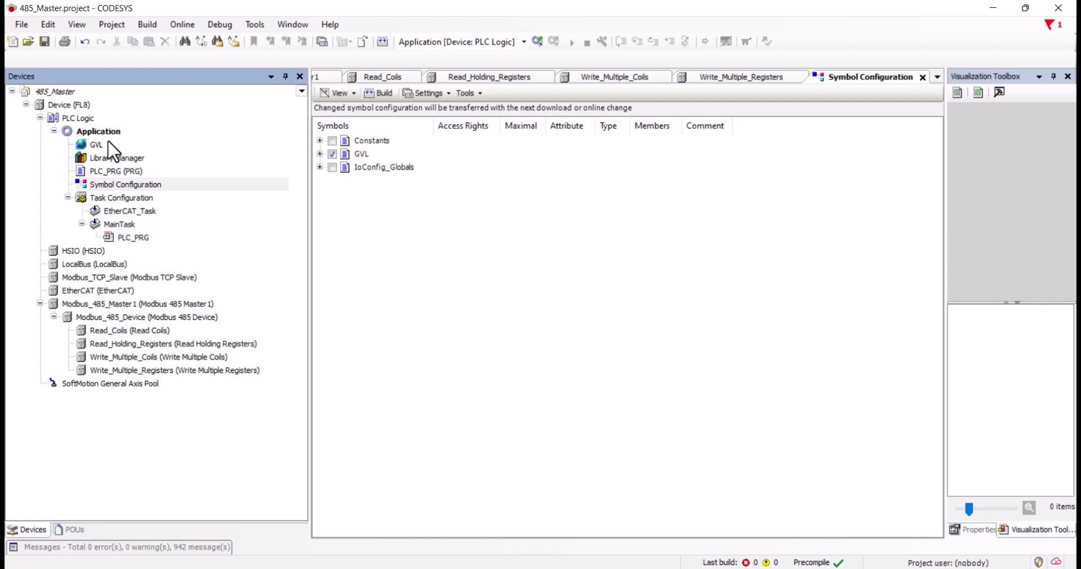
double_click(108, 142)
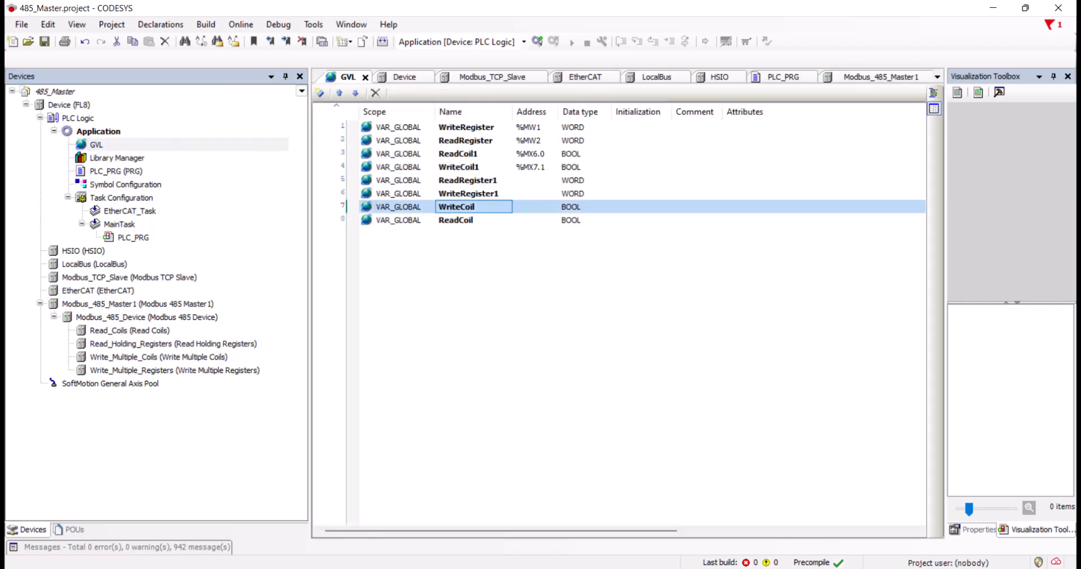
Step: Switch to Flexem Studio and set the device of the first lowest-row switch's bit setting to Device1 CODESYS_V3_TCP
key("alt+Tab")
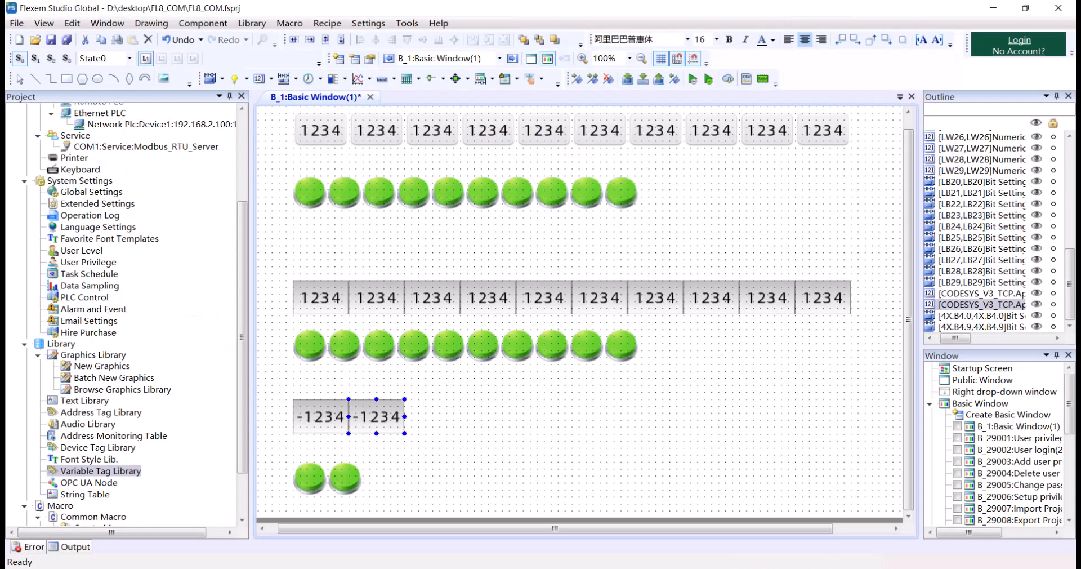
double_click(309, 478)
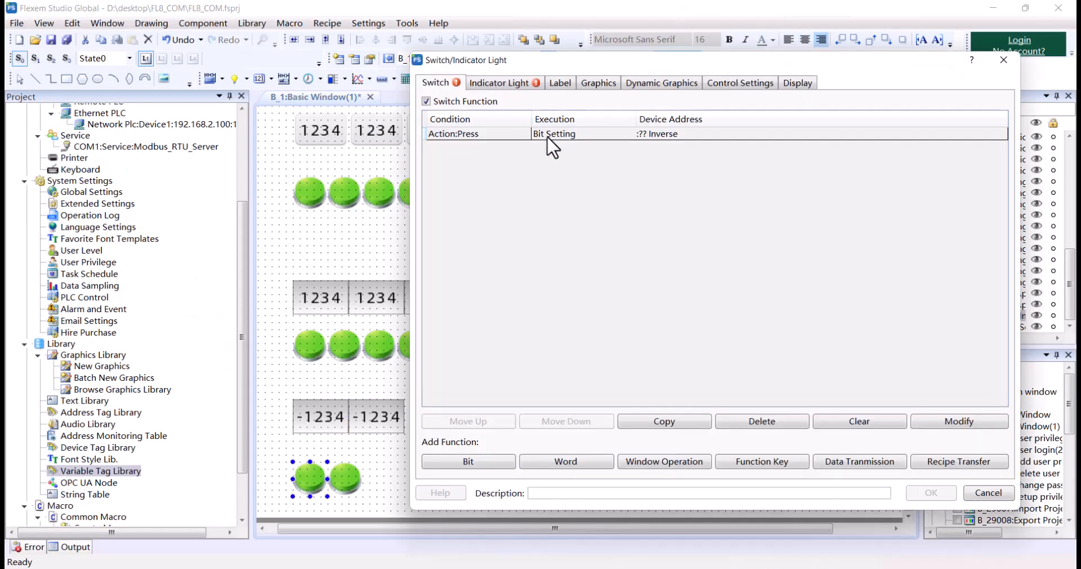
double_click(583, 133)
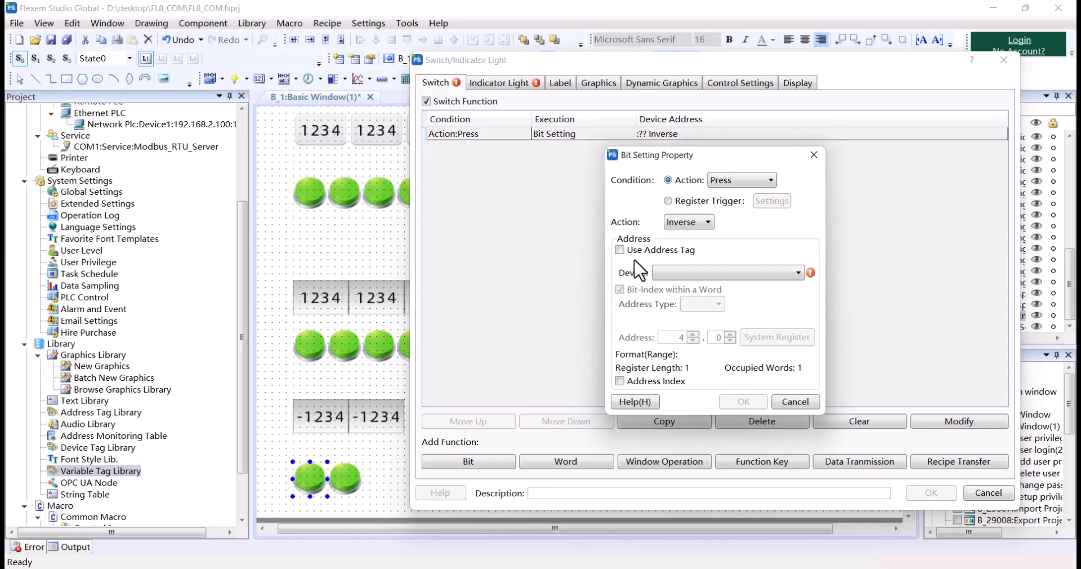
left_click(673, 273)
left_click(676, 297)
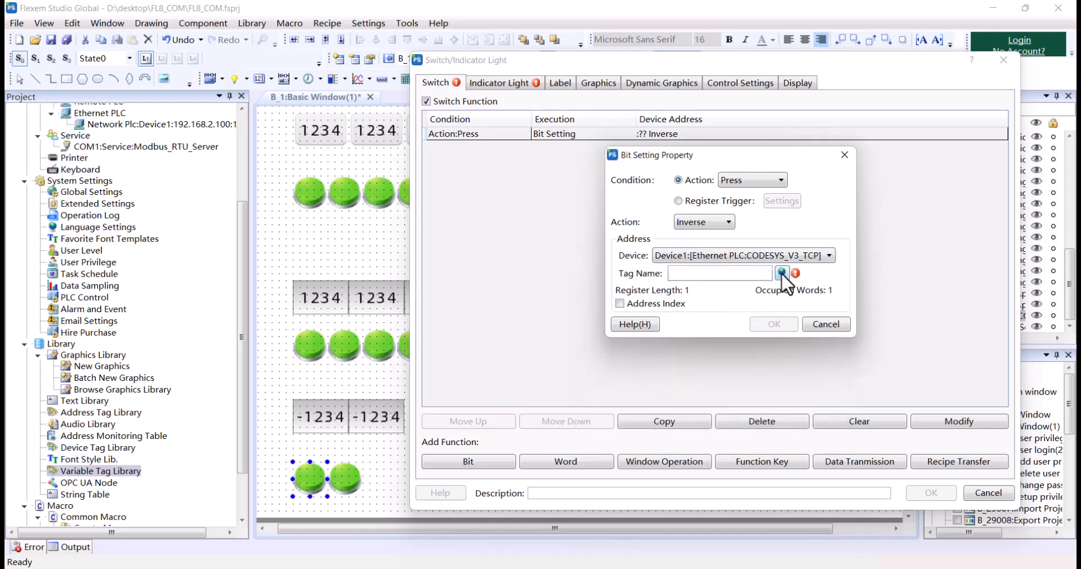
Step: Assign the tag Application.GVL.ReadCoil from the variable tag library to the first switch's bit setting
left_click(781, 273)
left_click(356, 97)
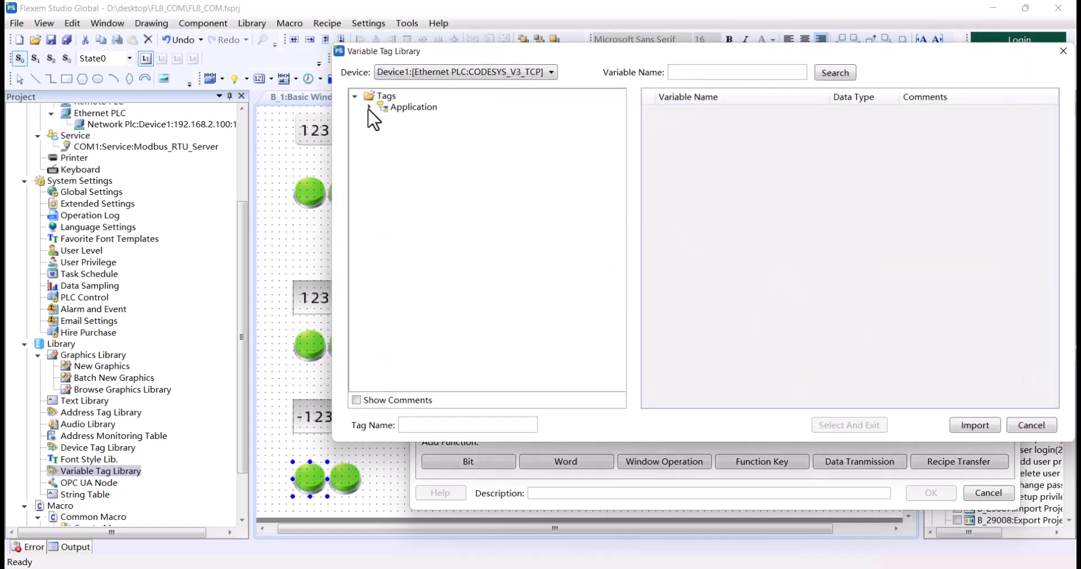
left_click(369, 107)
left_click(406, 120)
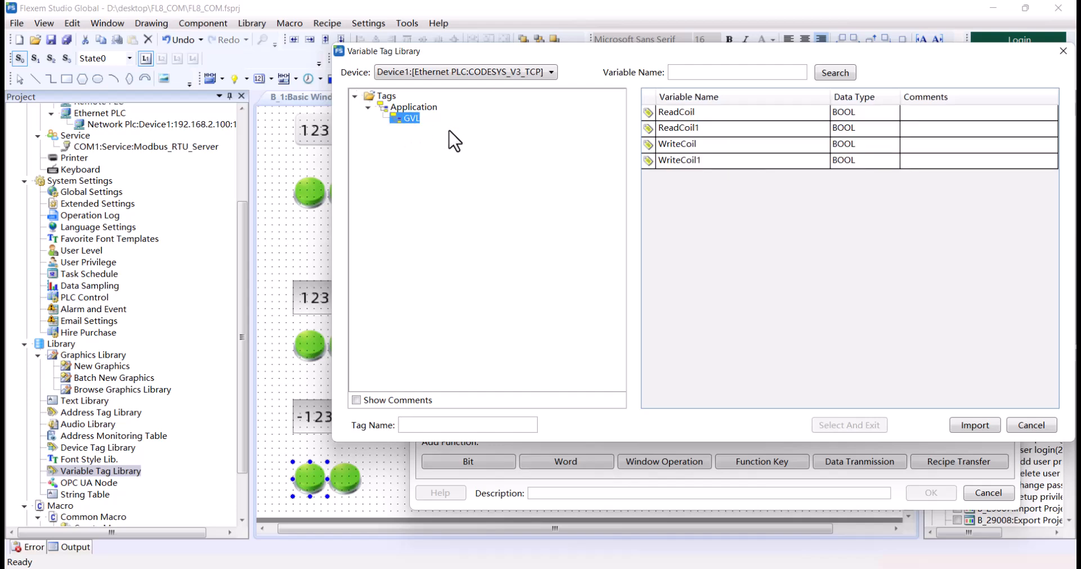
left_click(706, 115)
left_click(860, 425)
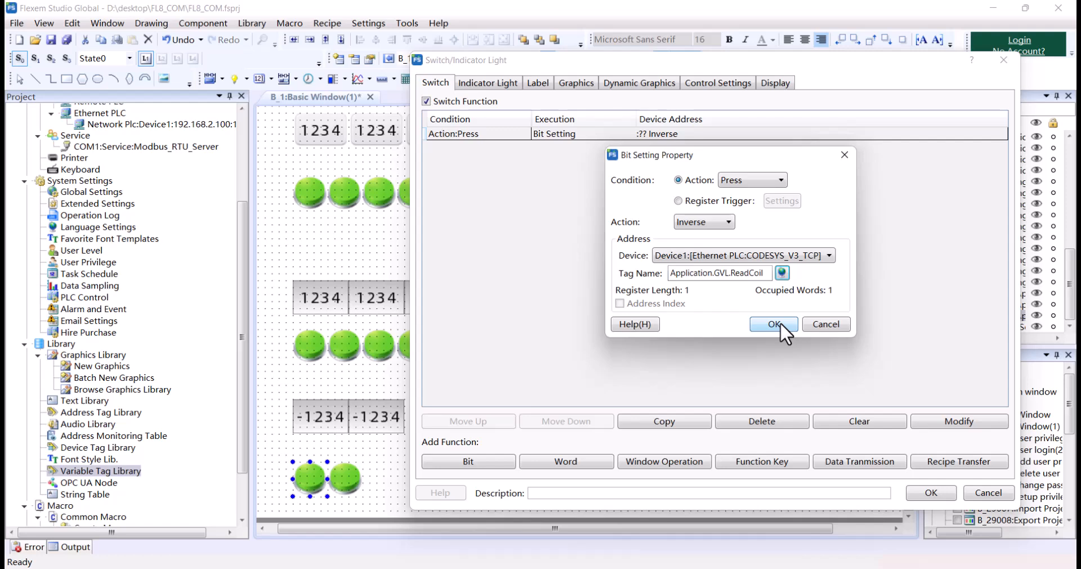
Step: Set the first switch's tag to Application.GVL.ReadCoil1 and confirm the bit setting and switch properties
left_click(782, 273)
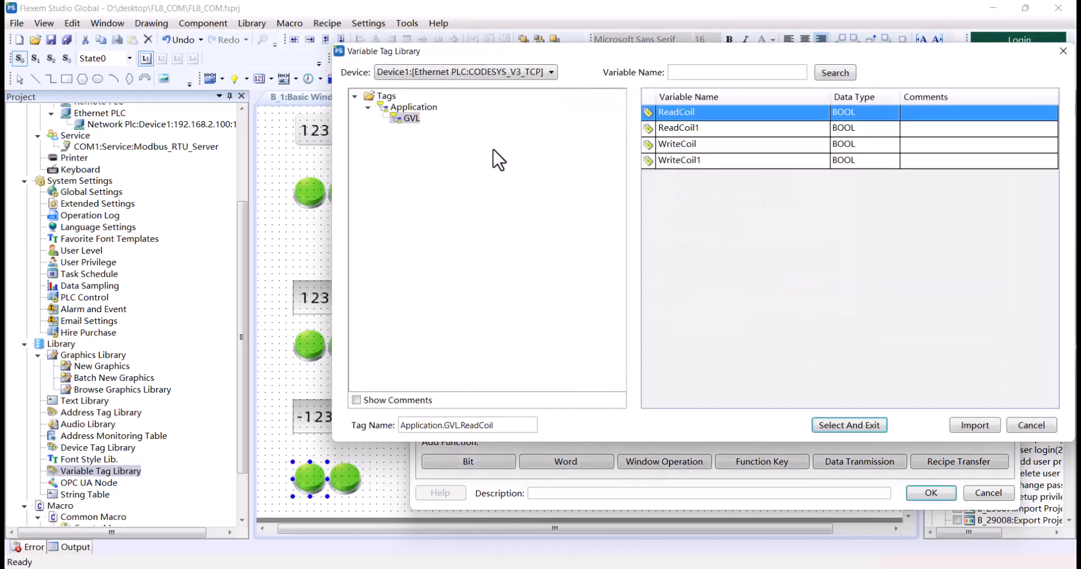
left_click(702, 128)
left_click(861, 430)
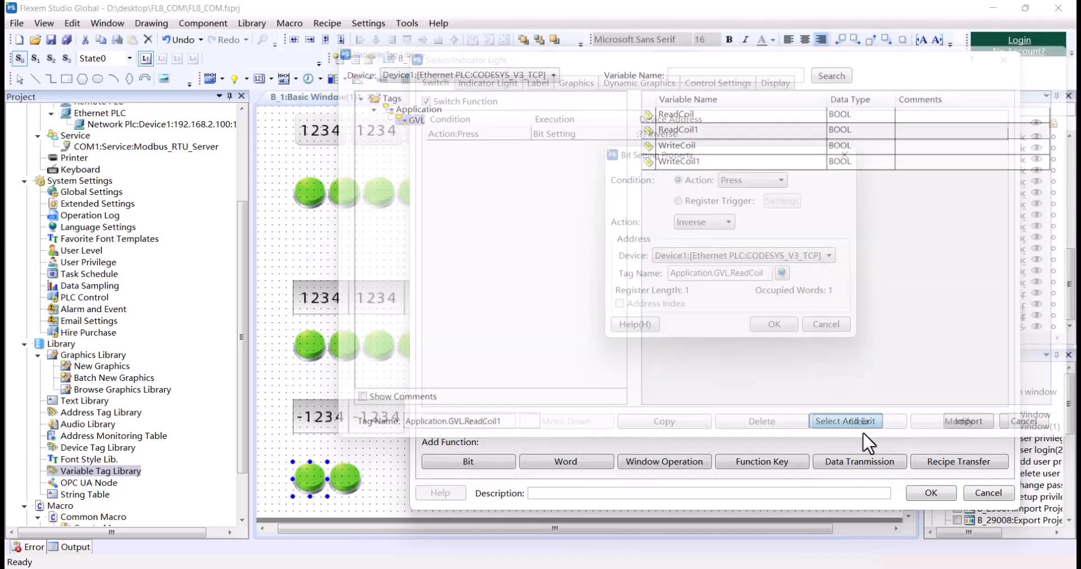
left_click(778, 350)
left_click(922, 487)
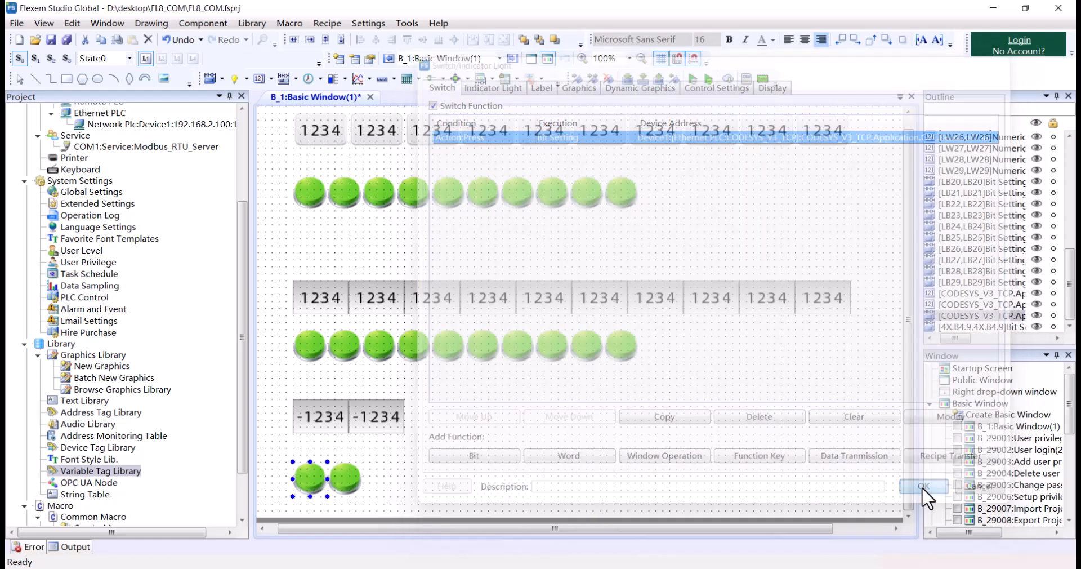
Step: Link the second lowest-row switch's bit setting to Device1 CODESYS_V3_TCP with the tag Application.GVL.WriteCoil1 and confirm
double_click(347, 476)
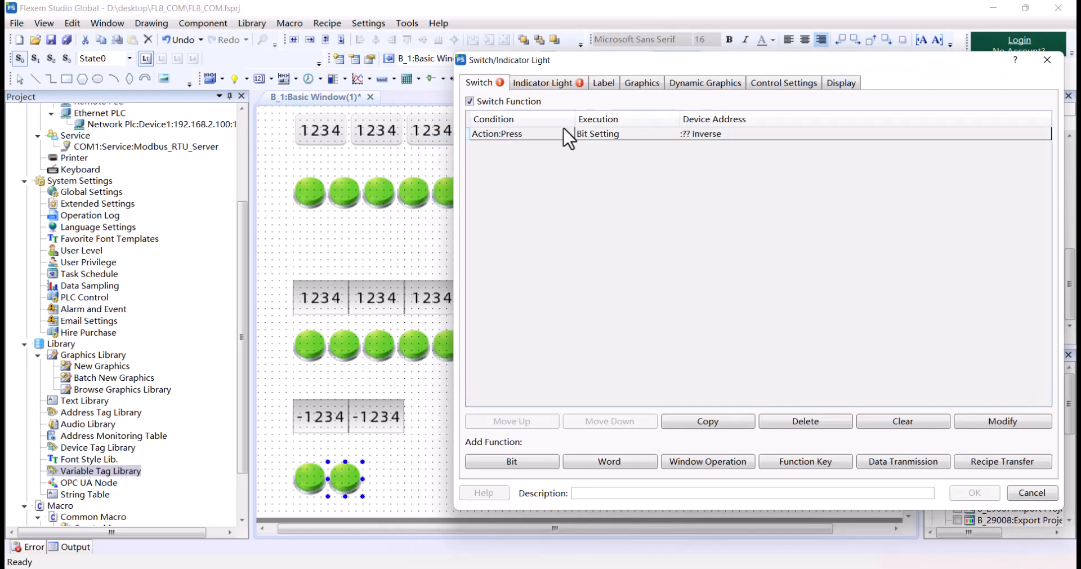
double_click(642, 135)
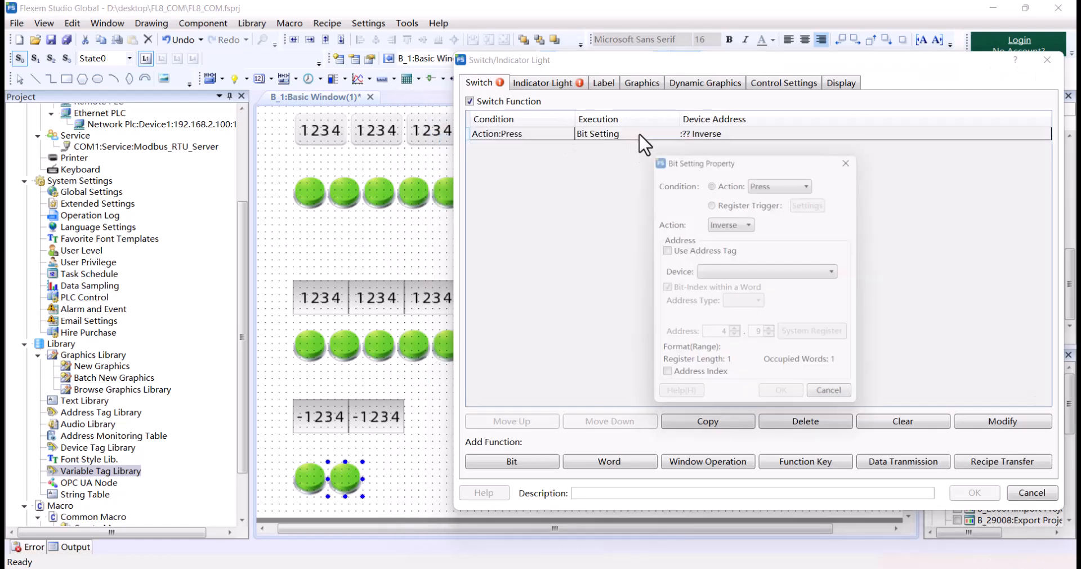
left_click(749, 274)
left_click(755, 300)
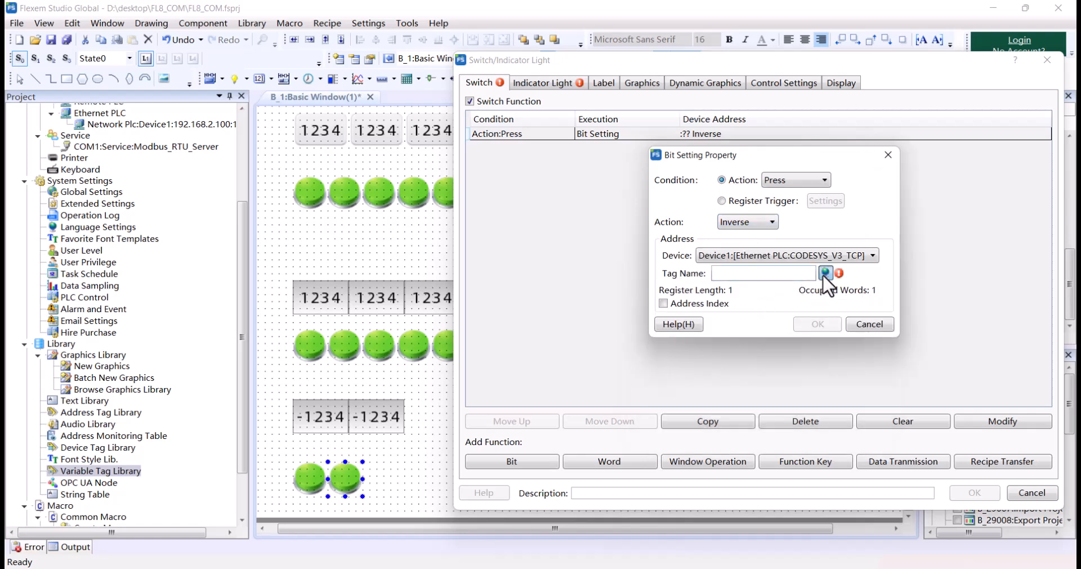
left_click(833, 272)
left_click(356, 96)
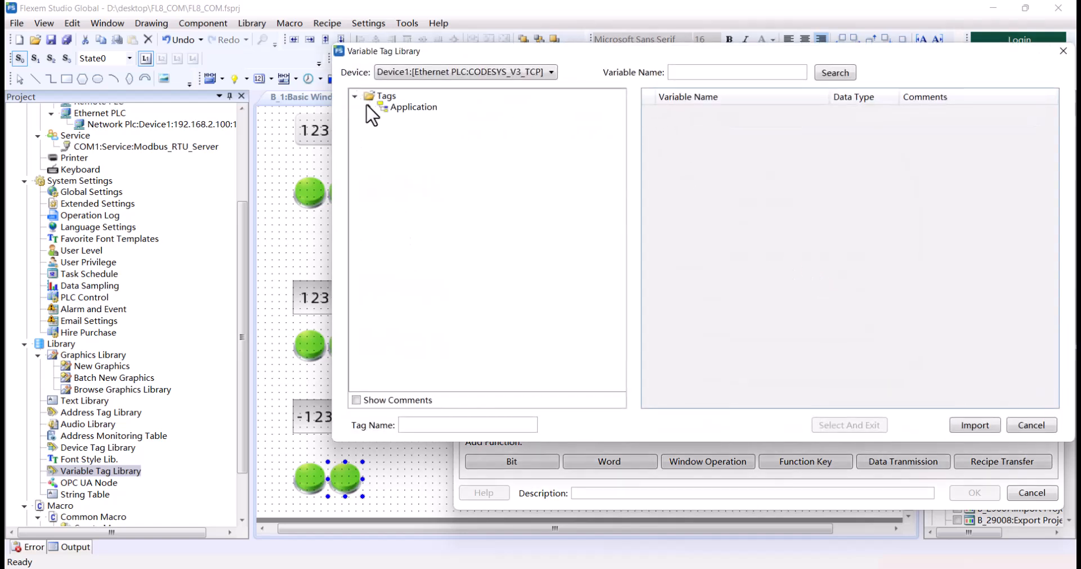
left_click(410, 119)
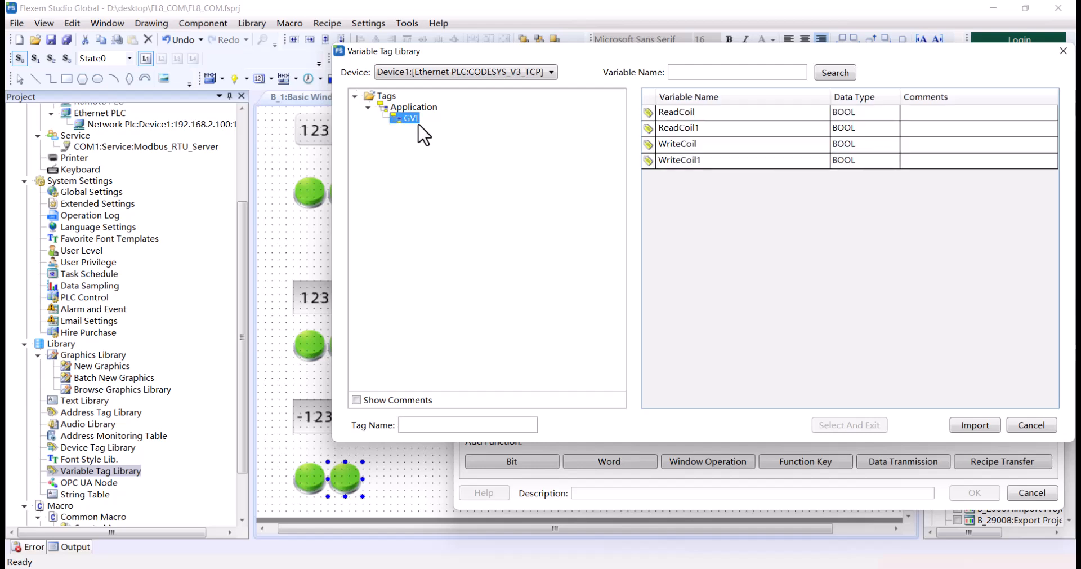
left_click(697, 161)
left_click(849, 425)
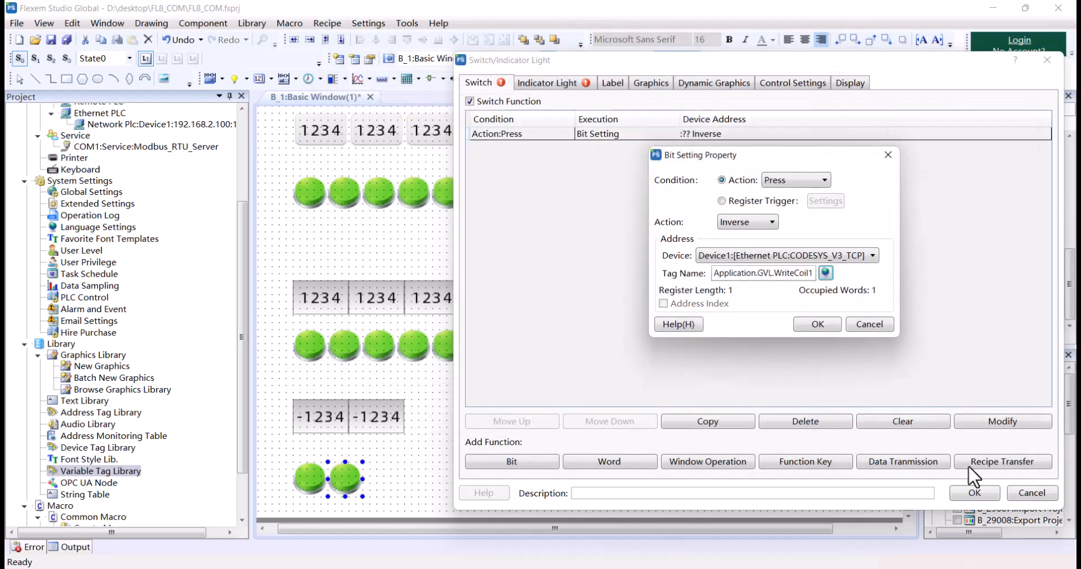
left_click(812, 324)
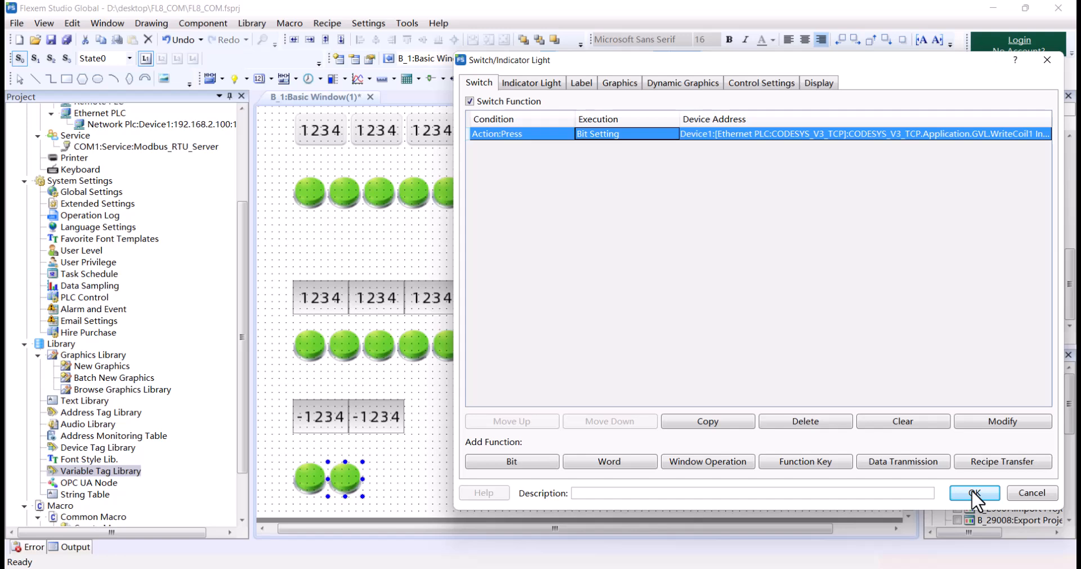
left_click(973, 491)
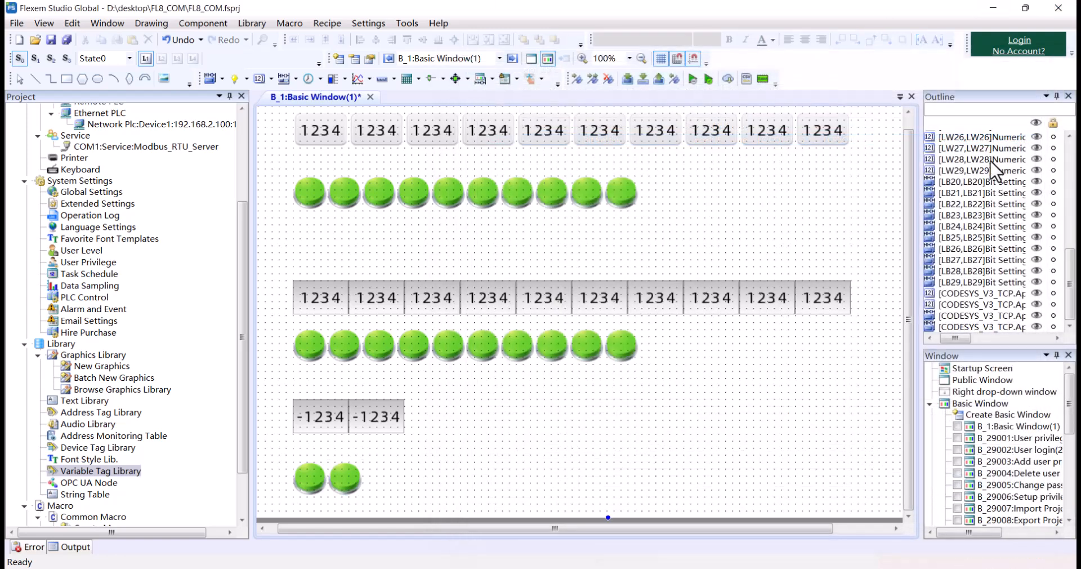
Step: Compile the HMI project and download it over Ethernet to 192.168.2.200
left_click(626, 78)
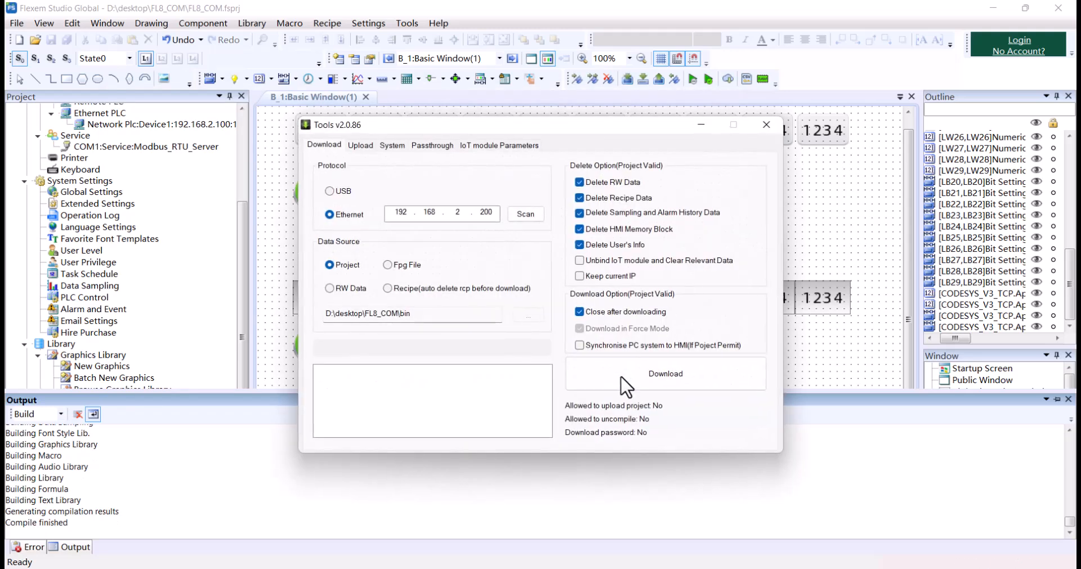
left_click(630, 380)
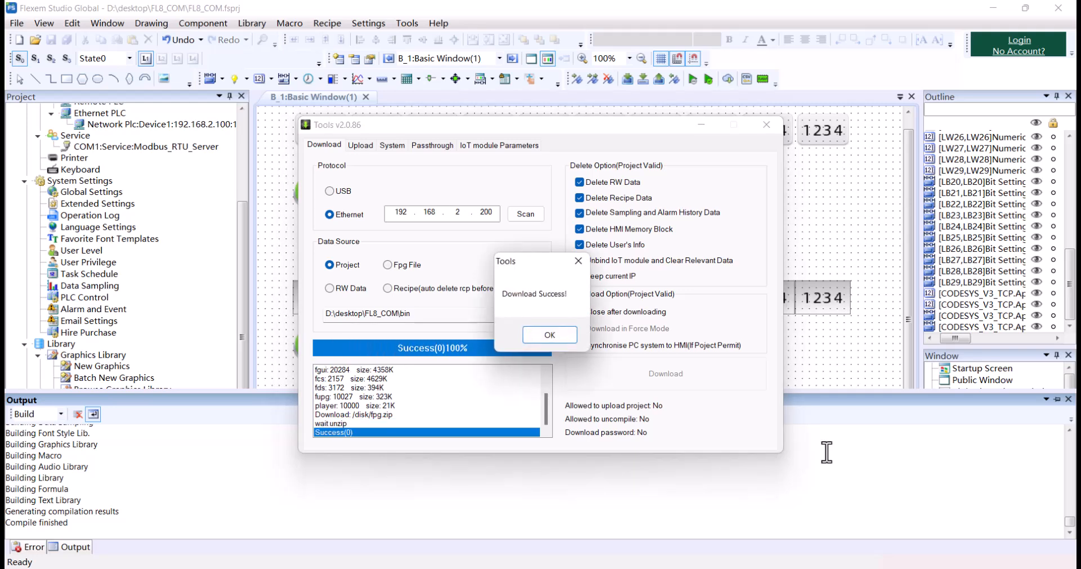
left_click(553, 336)
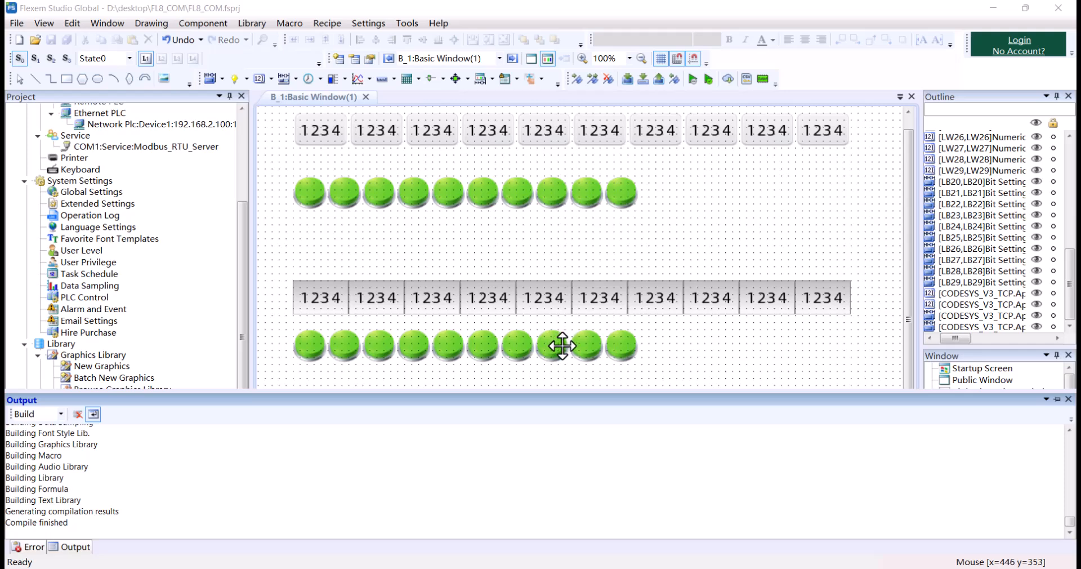
Step: Switch to the 485_Master project in CODESYS and log in to the PLC with online change, updating the boot application
left_click(767, 567)
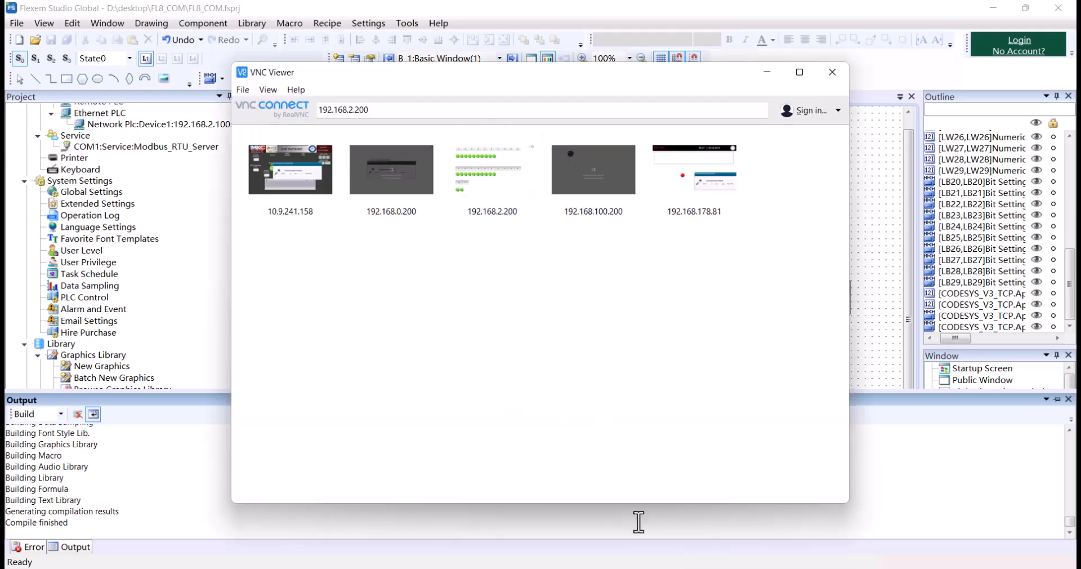
left_click(670, 568)
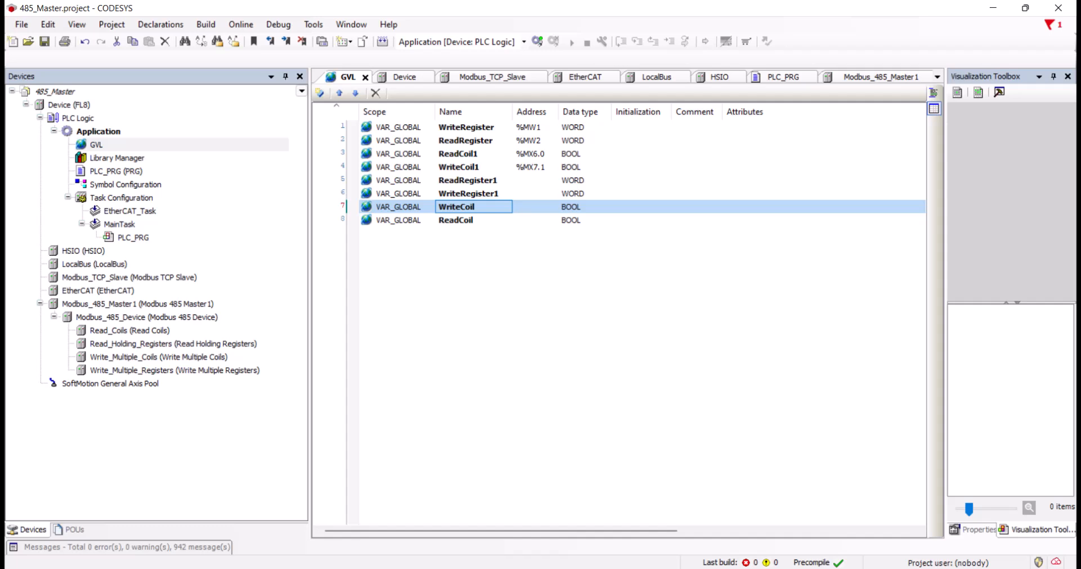
left_click(533, 40)
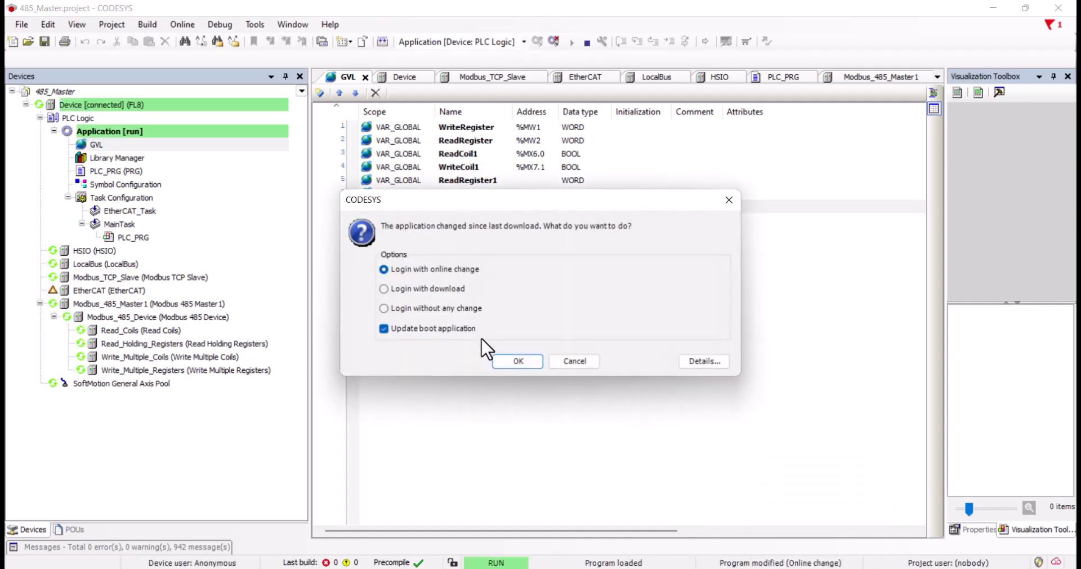
left_click(507, 361)
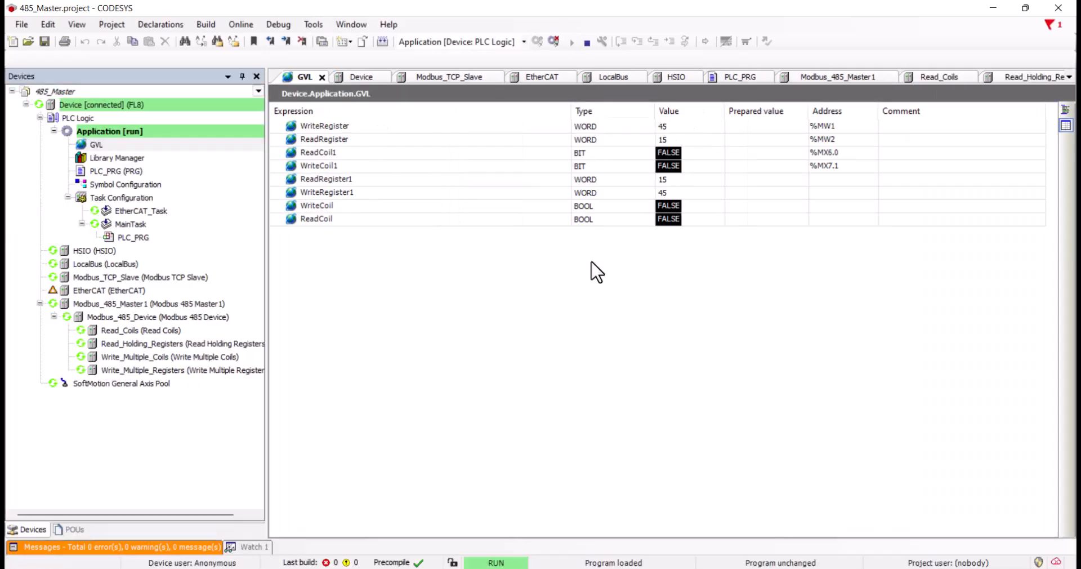
Step: Switch to VNC Viewer and open a session to the HMI at 192.168.2.200, accepting the unencrypted connection
mouse_move(797, 568)
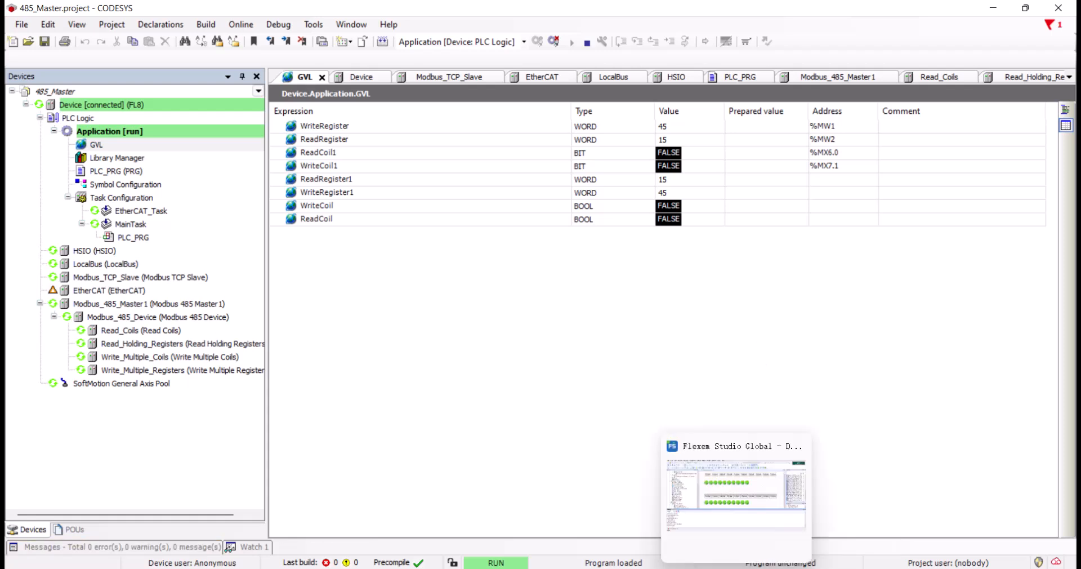
left_click(737, 568)
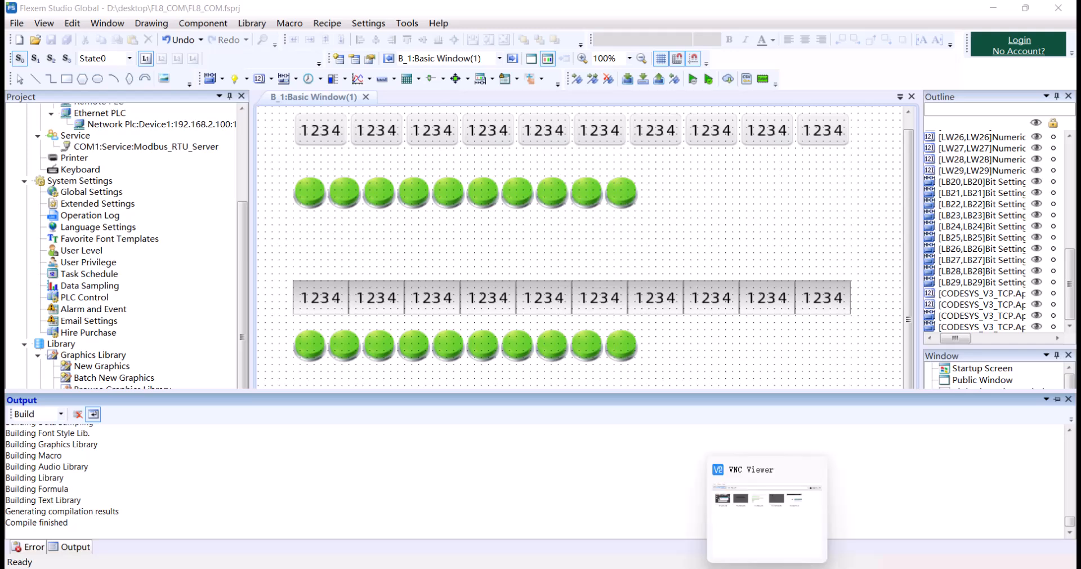
left_click(769, 568)
double_click(472, 189)
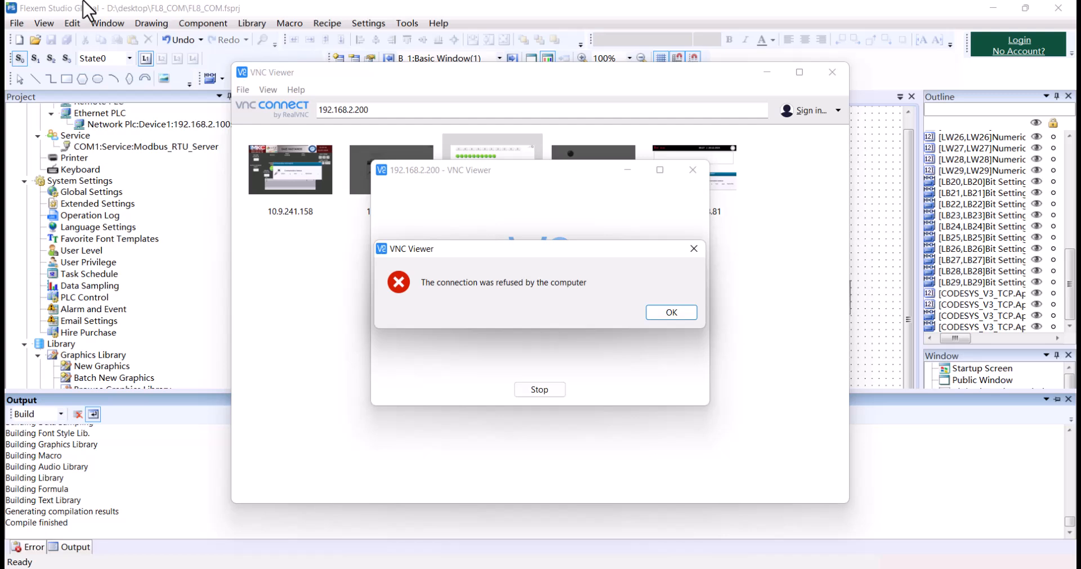
left_click(673, 313)
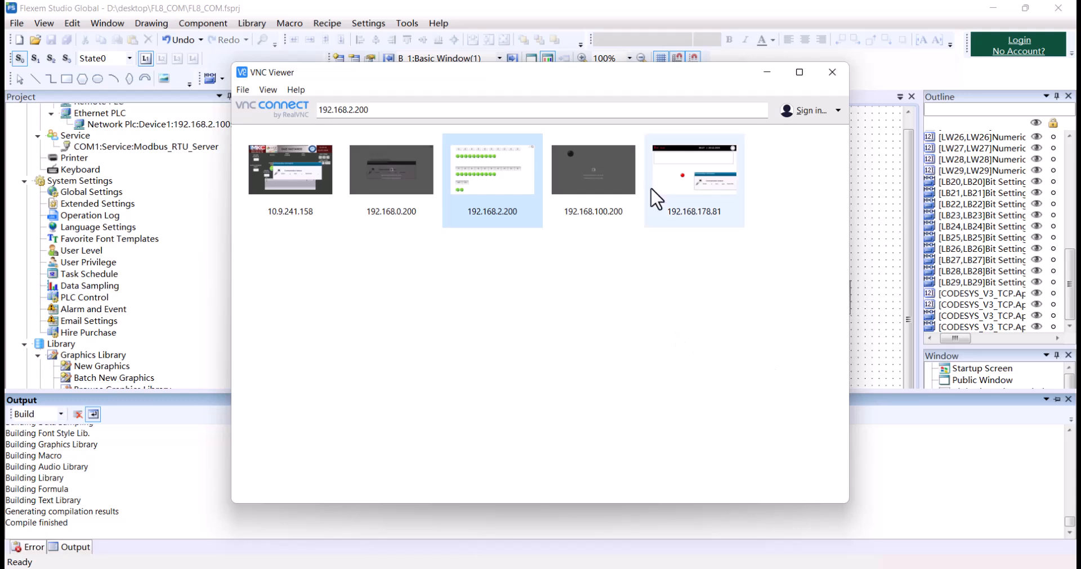
double_click(495, 194)
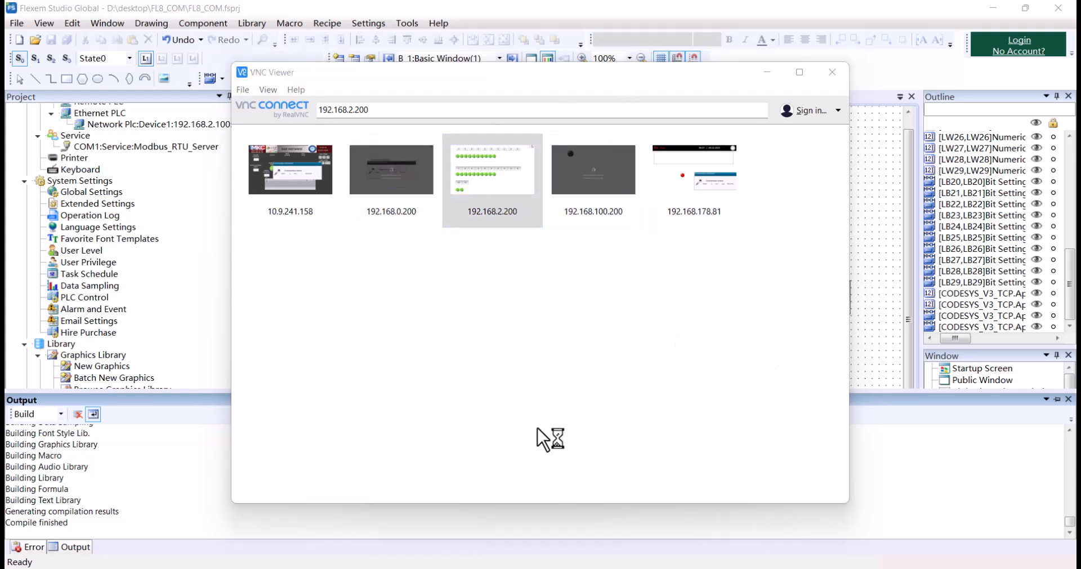
left_click(588, 367)
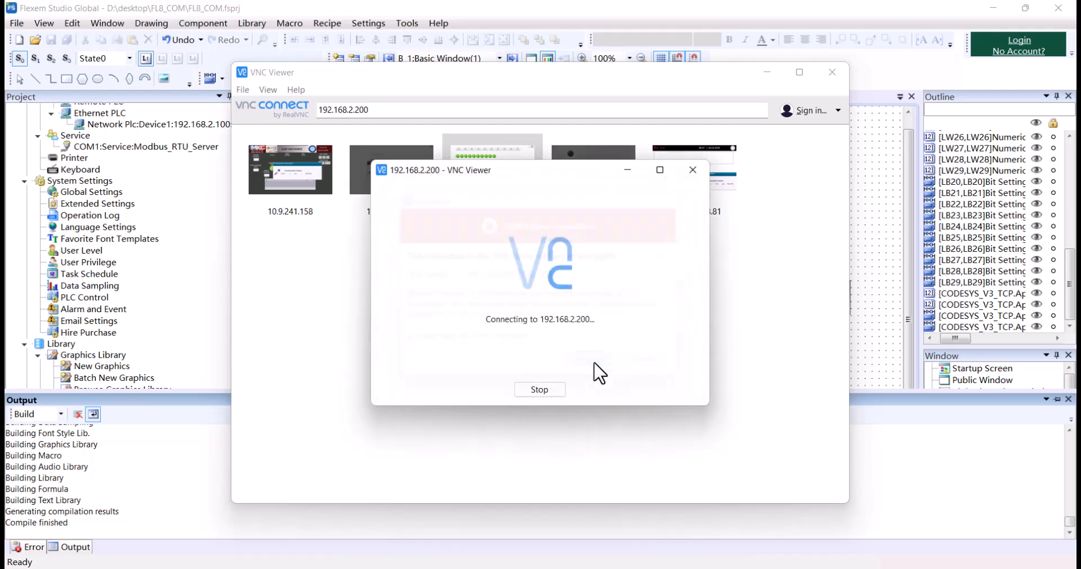
left_click(570, 337)
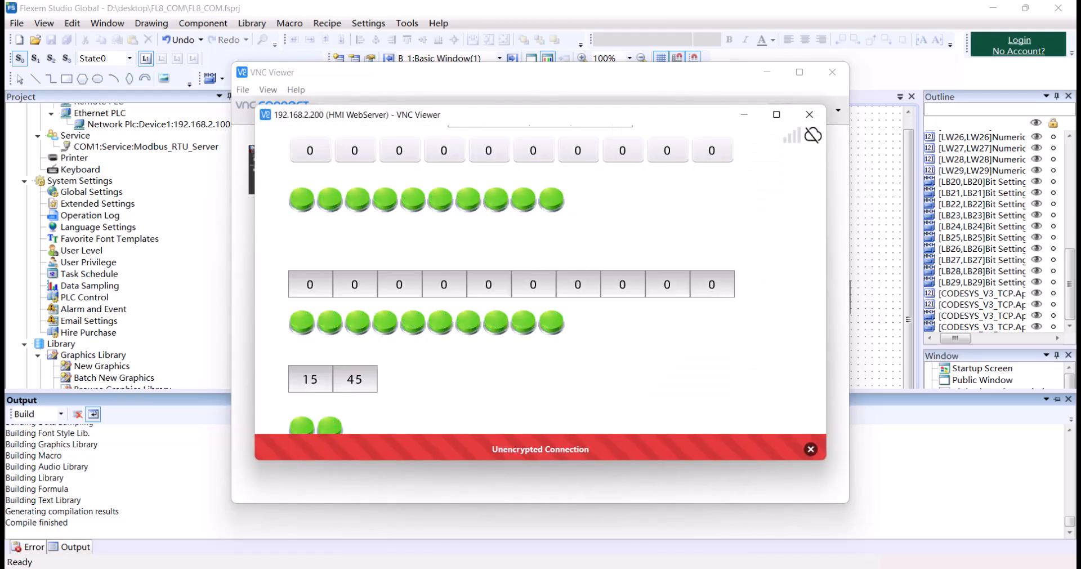
Step: Compare the lowest-row values on the remote HMI screen with the online GVL variable values in CODESYS
key("alt+Tab")
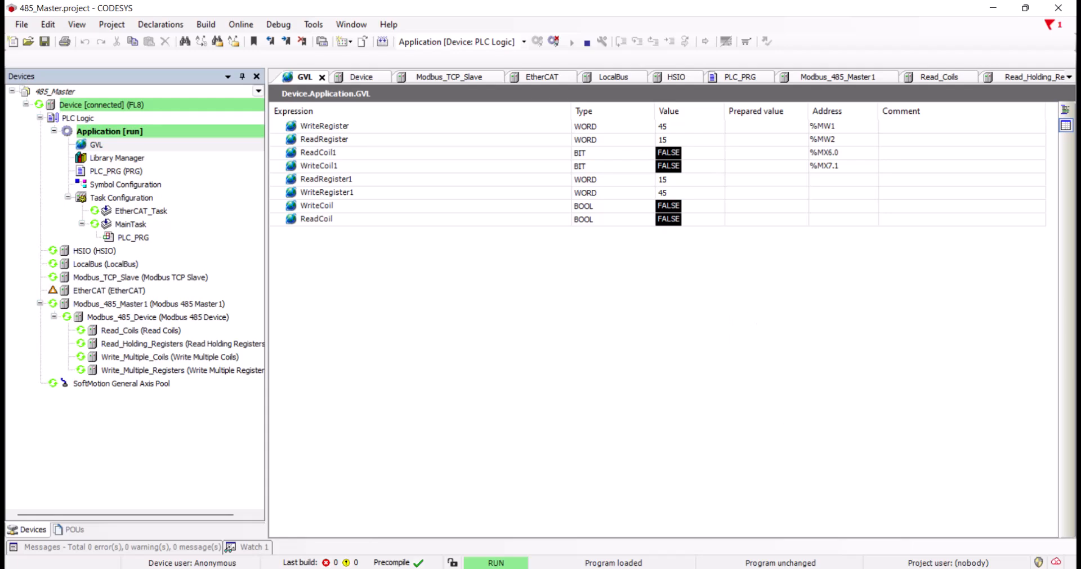
key("alt+Tab")
mouse_move(768, 568)
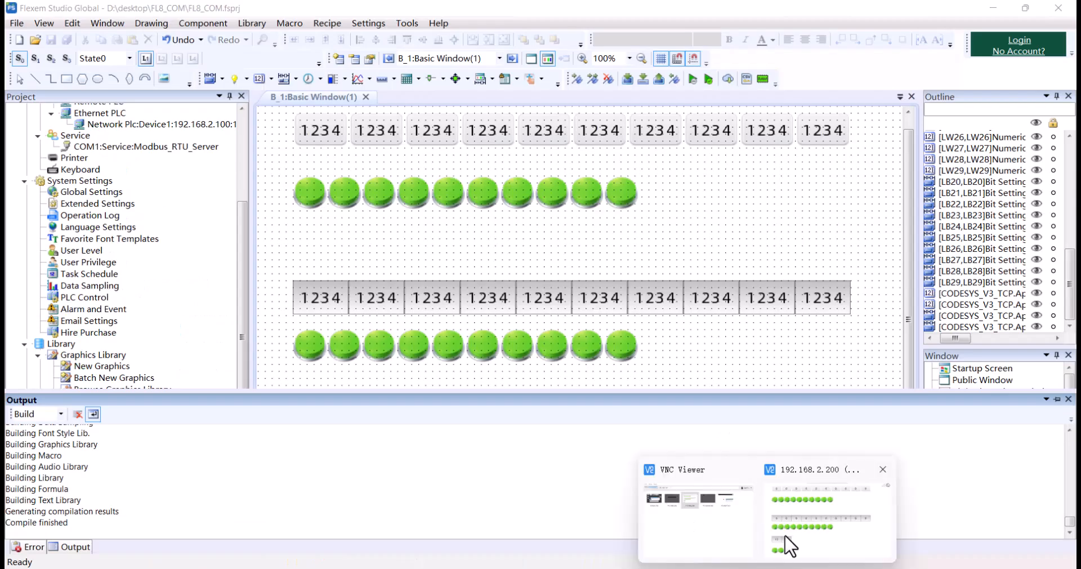
left_click(795, 542)
left_click(617, 568)
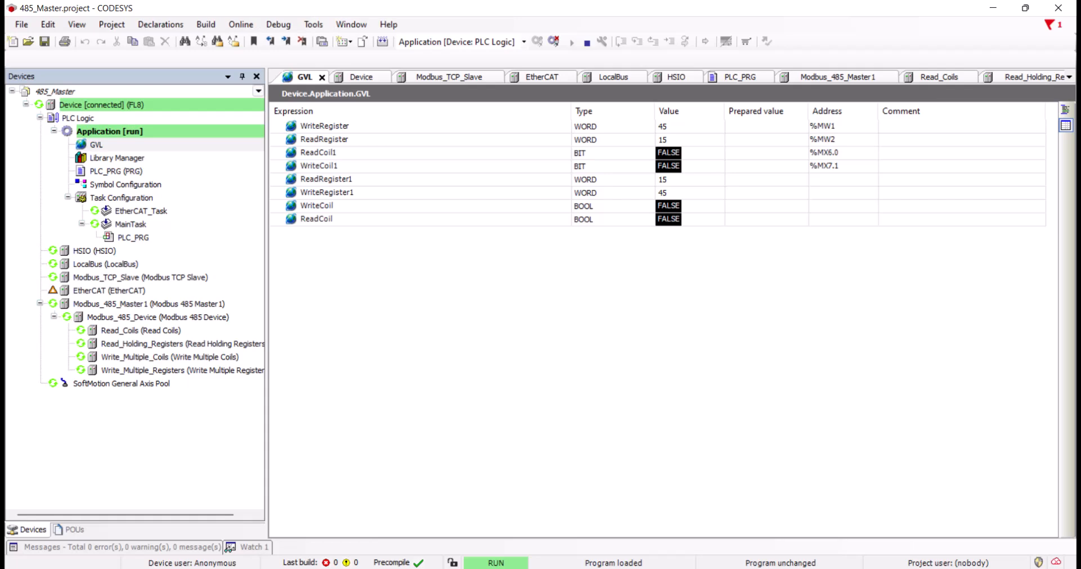
Step: Switch to the VNC Viewer session, place it so the GVL values stay visible, and set the first lowest-row register to 65
left_click(800, 542)
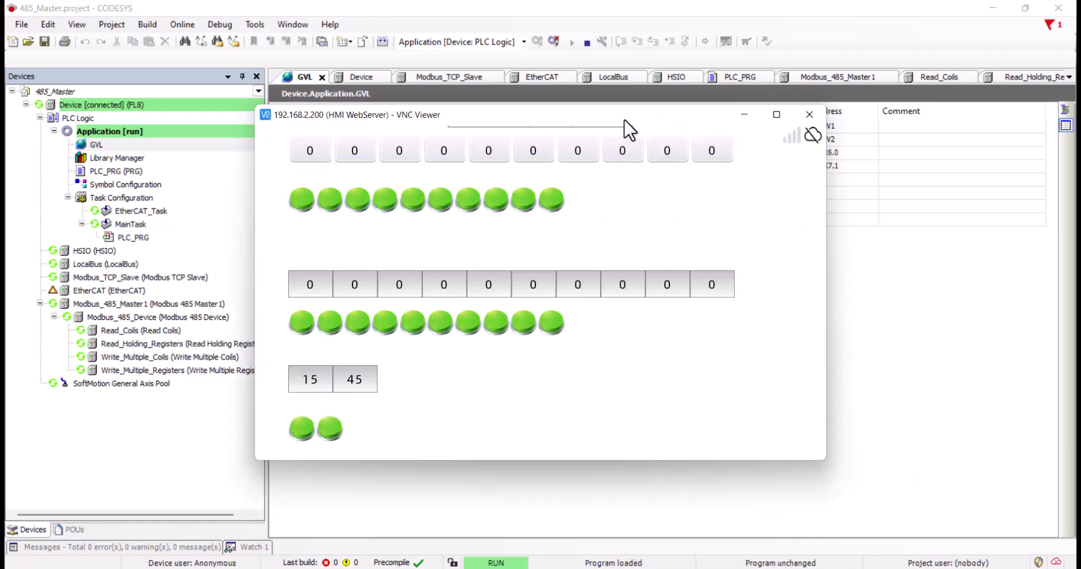
left_click_drag(656, 121, 454, 169)
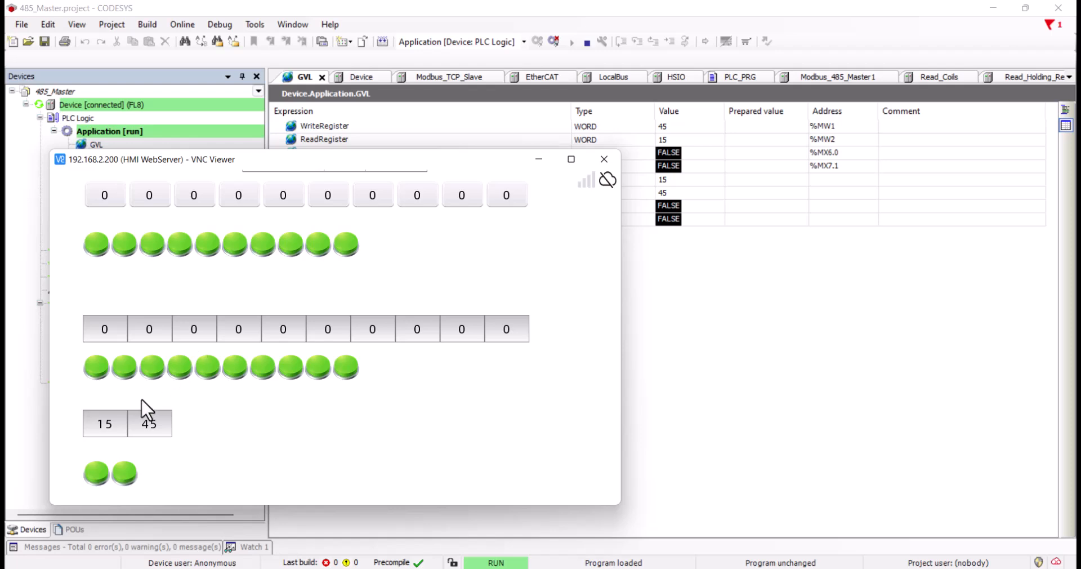
left_click(110, 432)
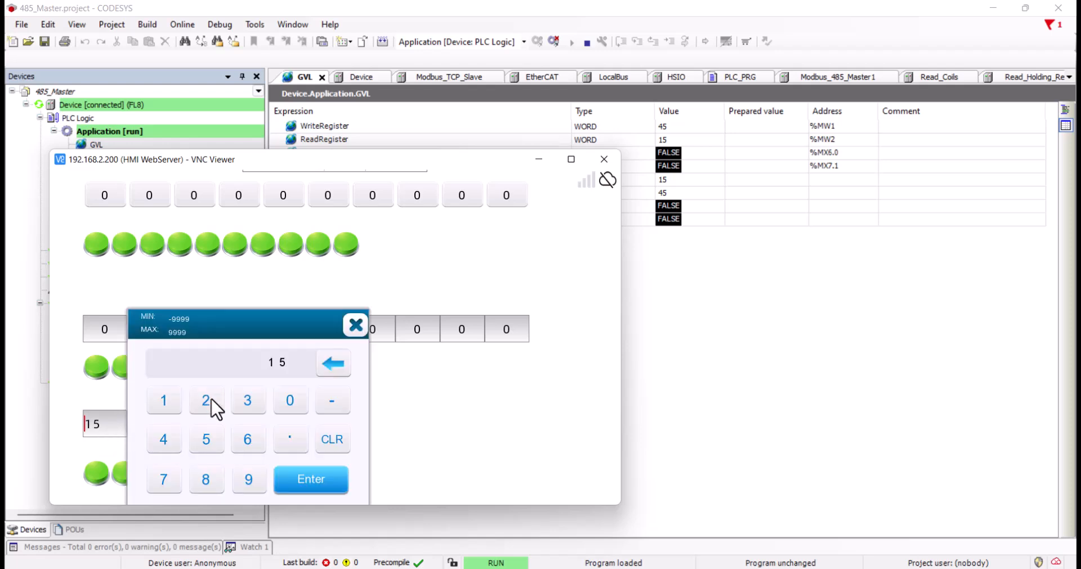
left_click(247, 440)
left_click(206, 439)
left_click(304, 482)
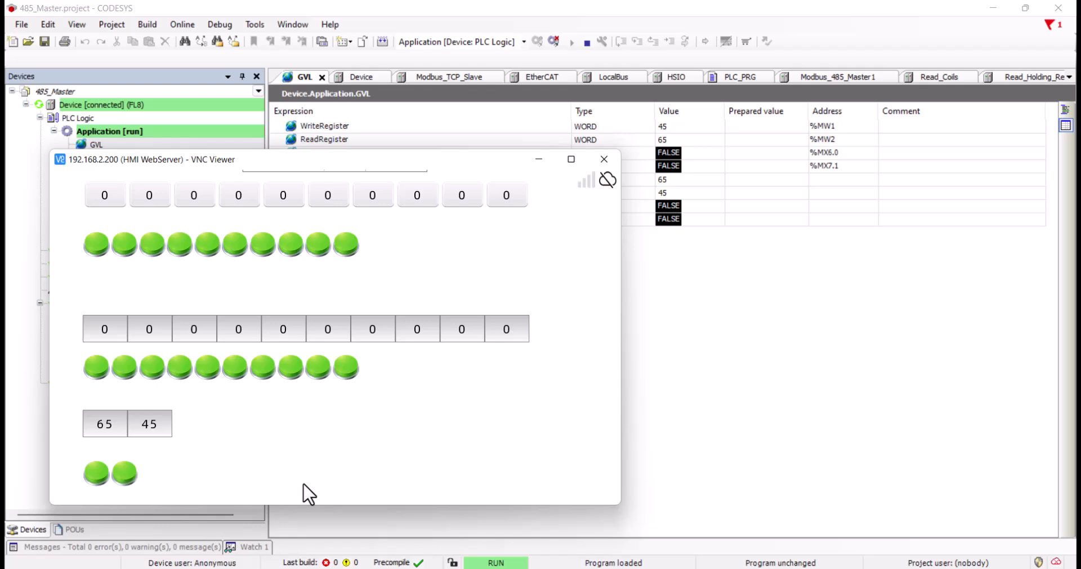
Step: Set the second register in the lowest numeric row of the remote HMI screen to 23
left_click(151, 427)
left_click(253, 404)
left_click(293, 406)
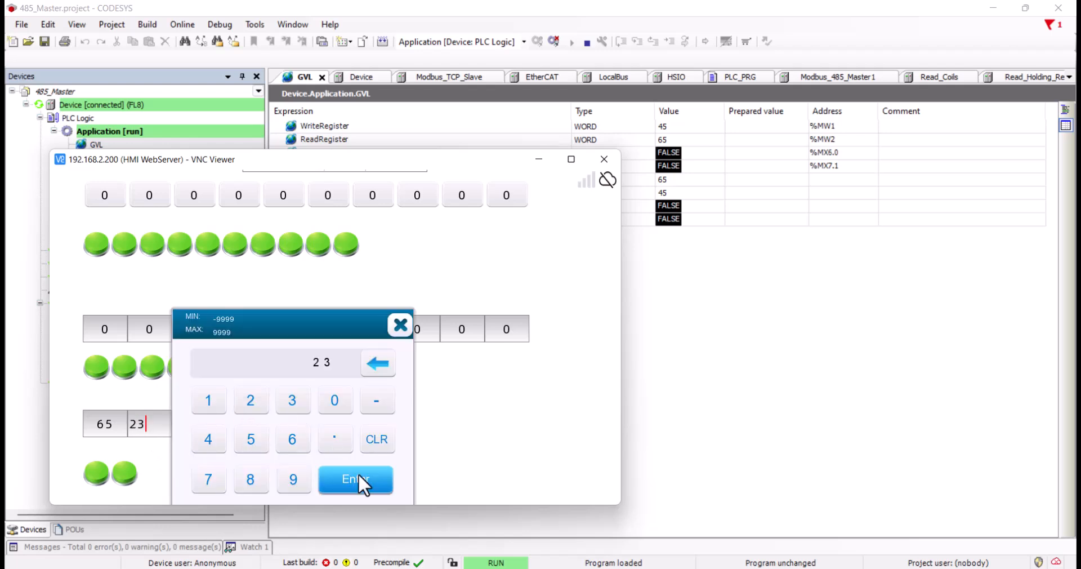
left_click(357, 480)
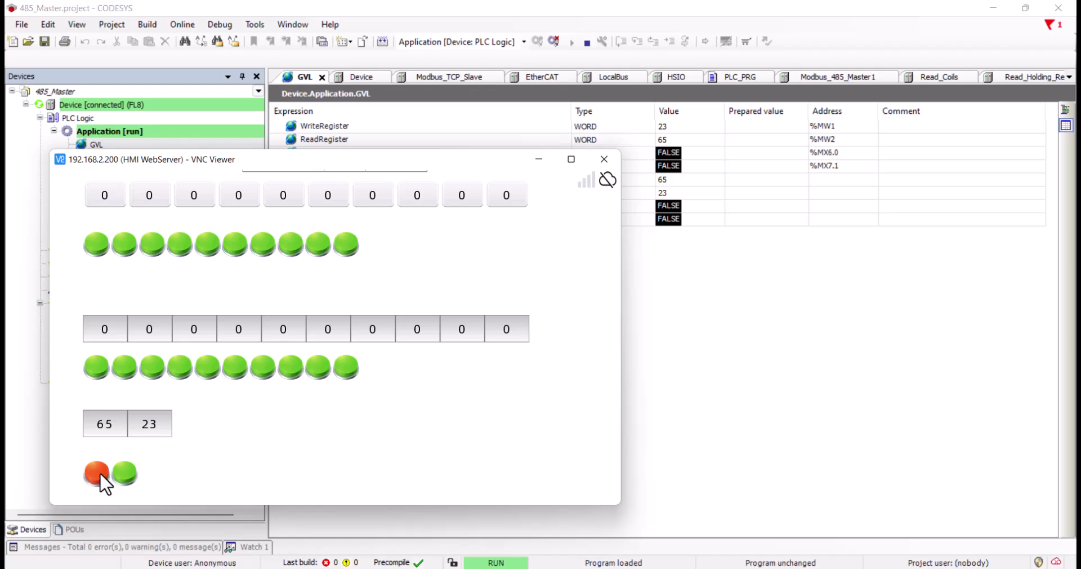
Step: Toggle both coil lamps in the lowest row of the remote HMI screen on and back off to test the coil tags
left_click(125, 476)
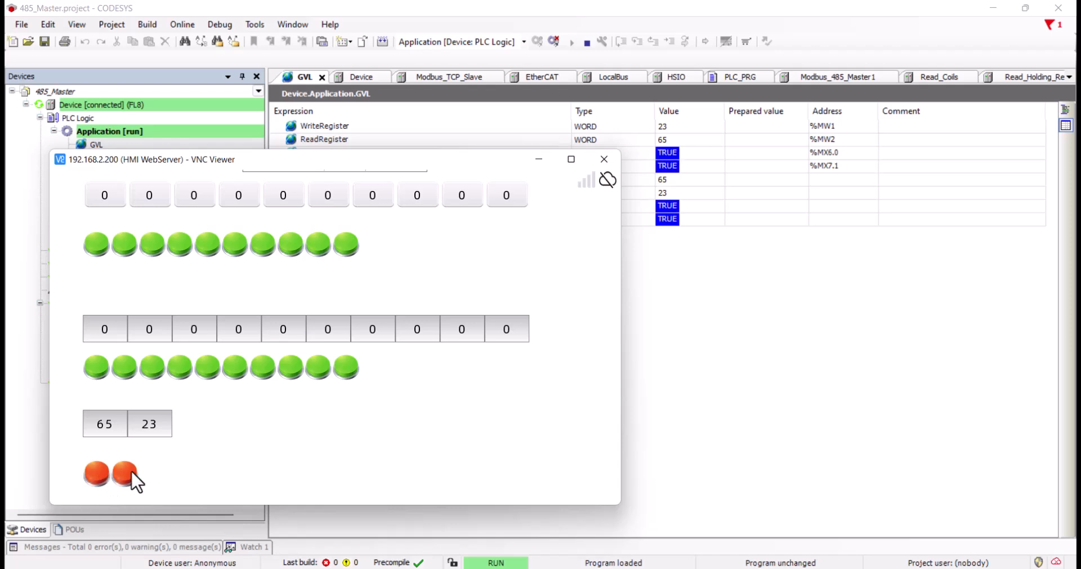
left_click(130, 472)
left_click(95, 474)
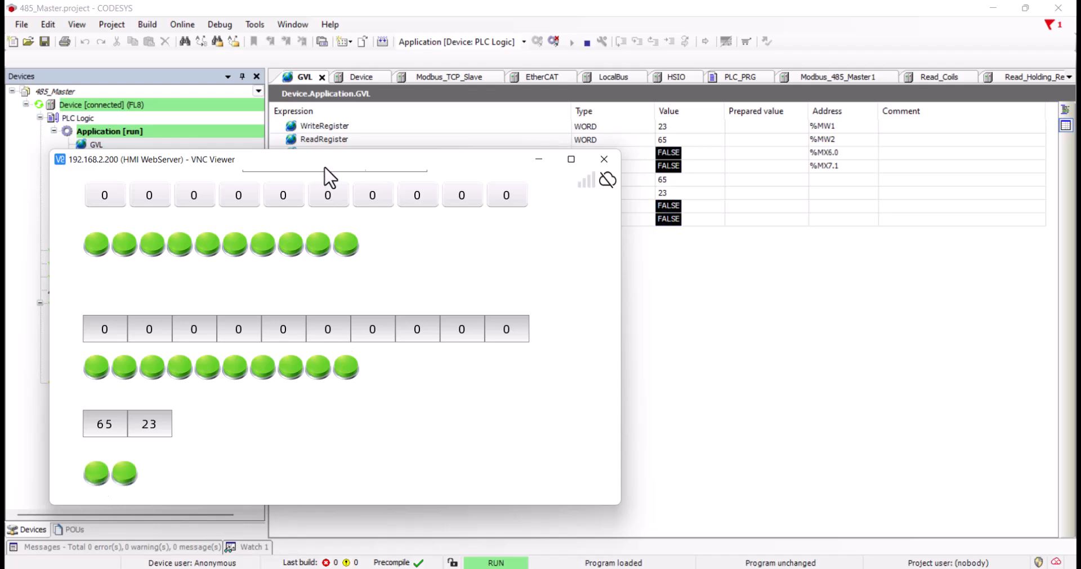
Step: Move the VNC Viewer window aside and close the HMI session to return to the online GVL in CODESYS
left_click_drag(328, 159, 597, 161)
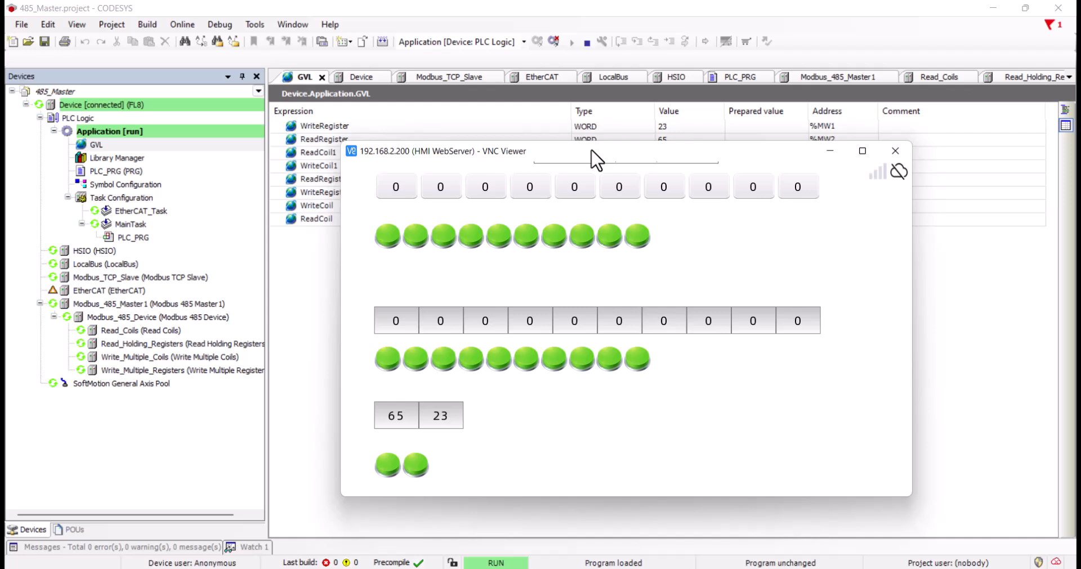
left_click_drag(591, 151, 522, 129)
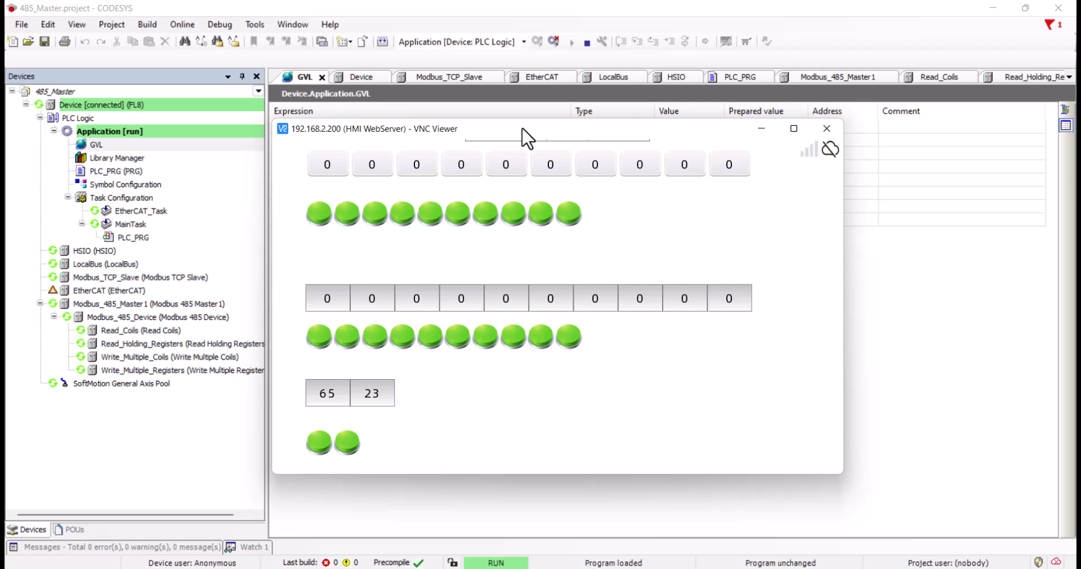
left_click_drag(522, 129, 520, 129)
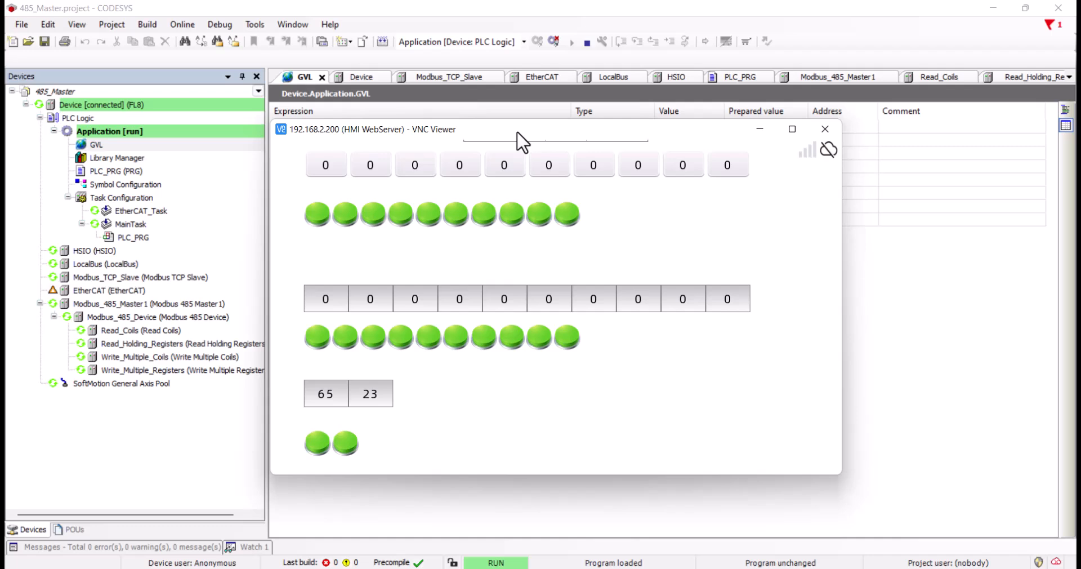
left_click(821, 135)
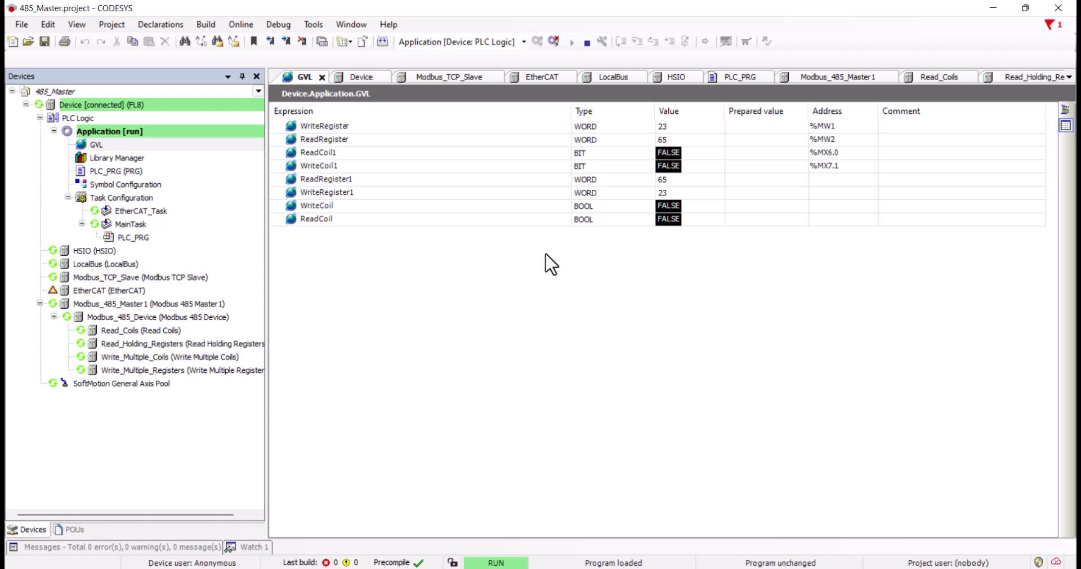